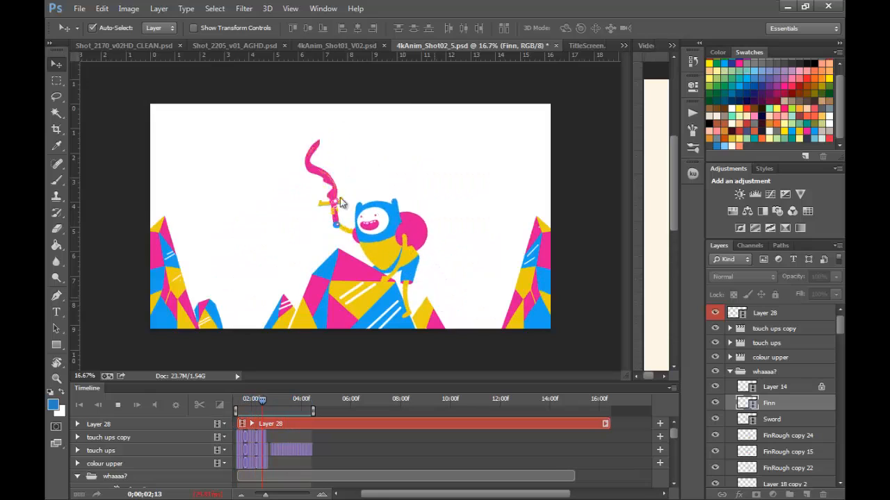
Switch to 4kAnim_Shot01_V02.psd, play its sword animation and look through its layer tracks in the timeline.
key(space)
click(335, 44)
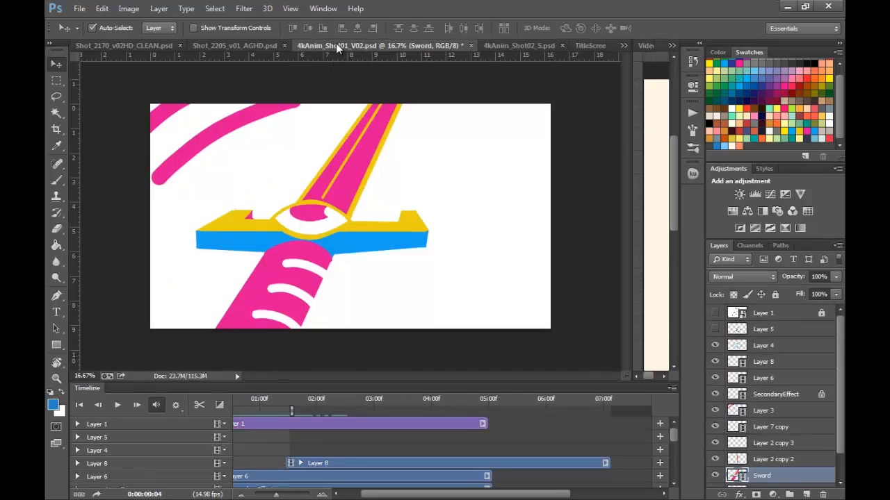
key(space)
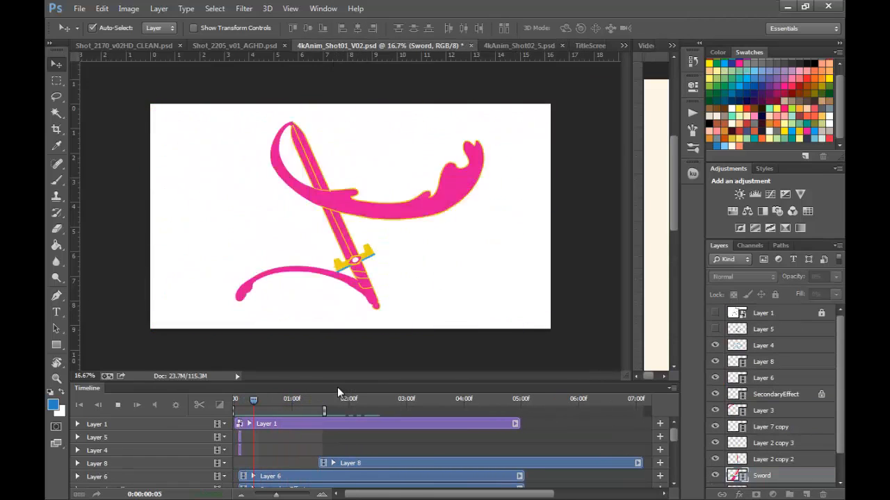
key(z)
drag(410, 207, 363, 219)
key(space)
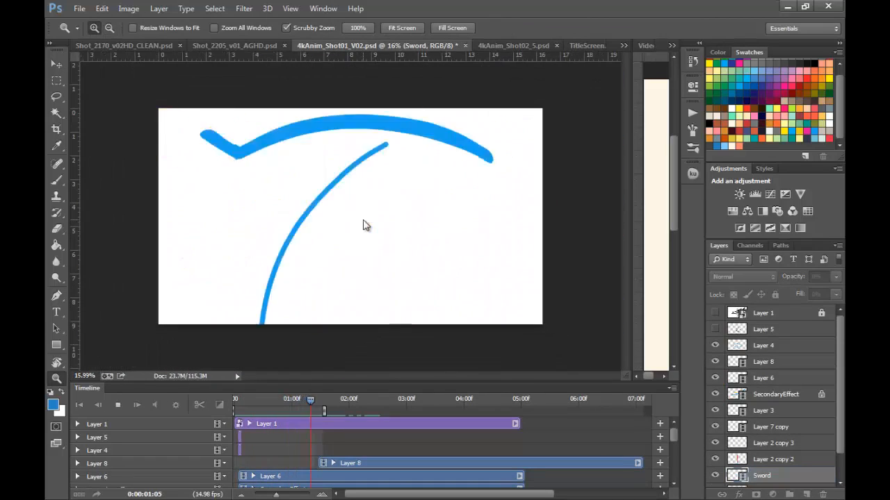
key(space)
scroll(308, 427, down, 8)
scroll(307, 424, up, 8)
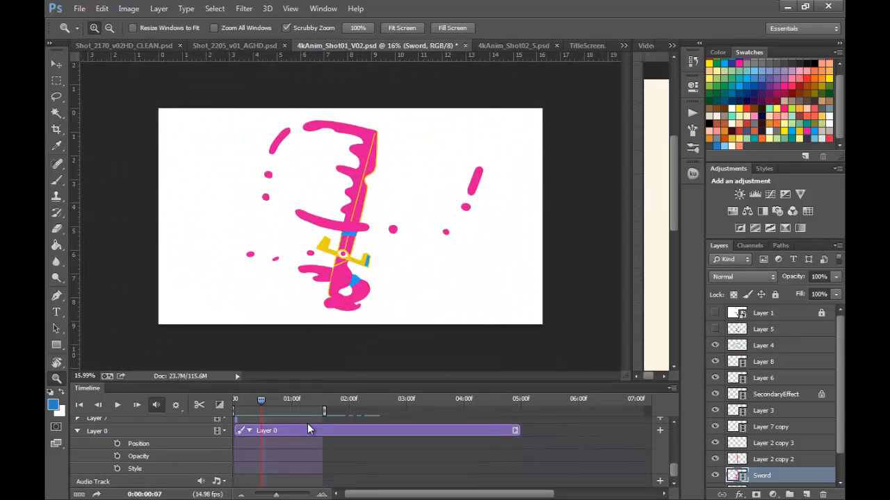
scroll(264, 429, down, 5)
key(space)
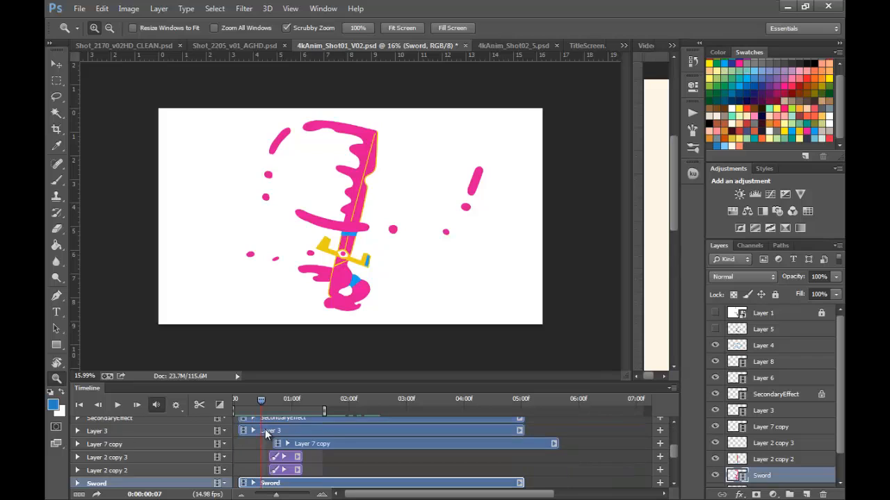
Review the animations in Shot_2205_v01_AGHD.psd, Shot_2170_v02HD_CLEAN.psd and TitleScreen.psd.
click(243, 43)
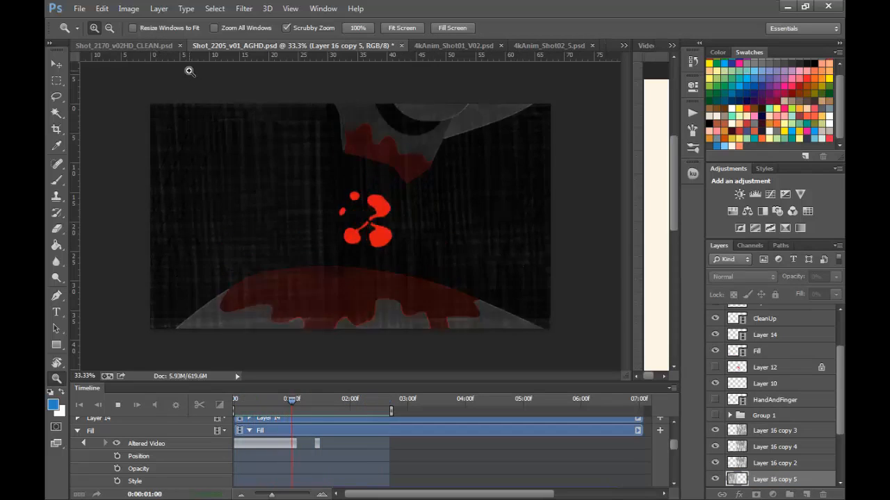
click(155, 48)
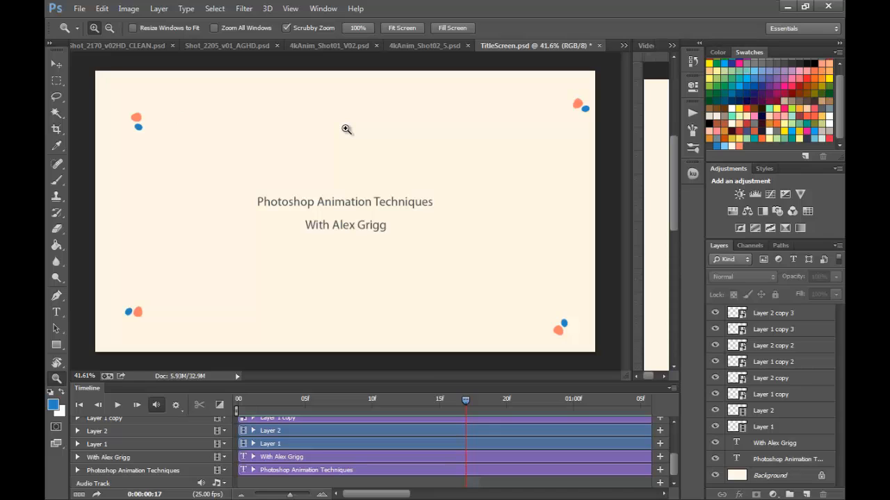
key(space)
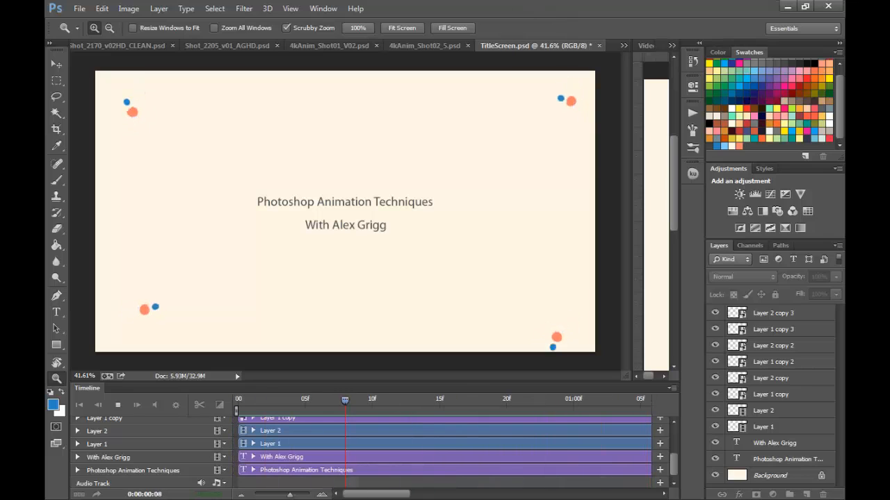
key(space)
drag(299, 143, 125, 48)
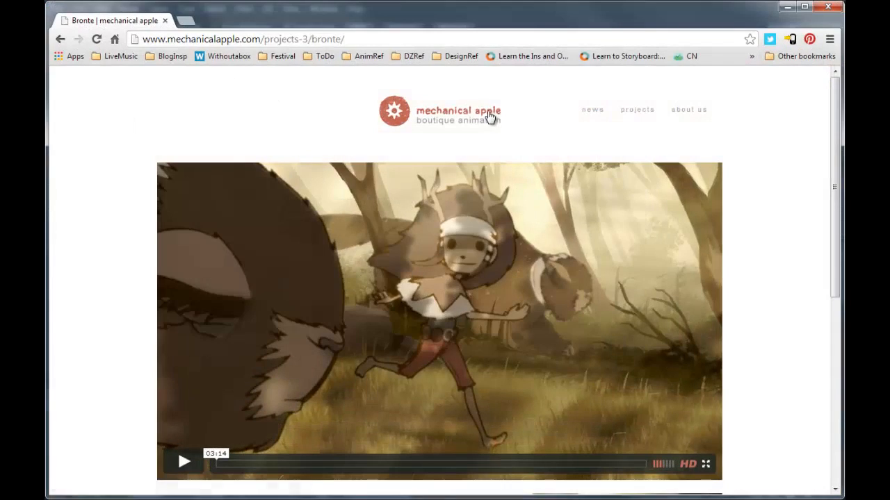
In the browser, open the Bronte project page on the mechanical apple site and look over its description.
click(645, 112)
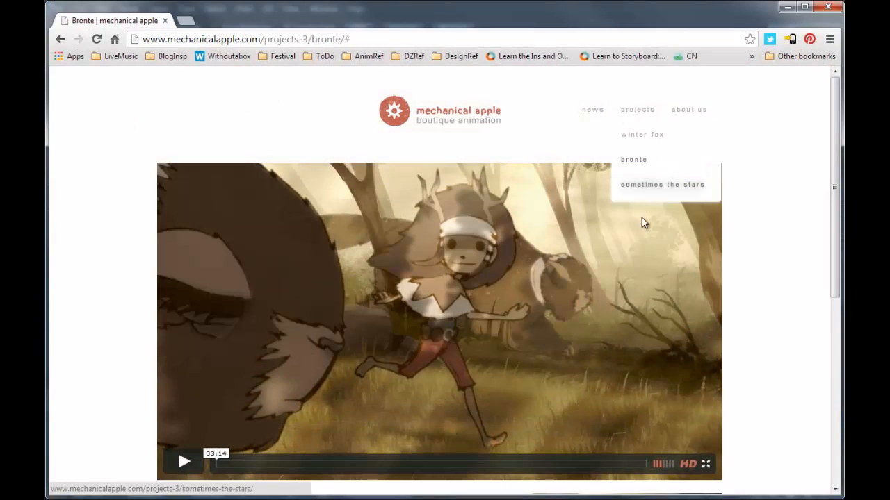
mouse_move(635, 116)
click(636, 157)
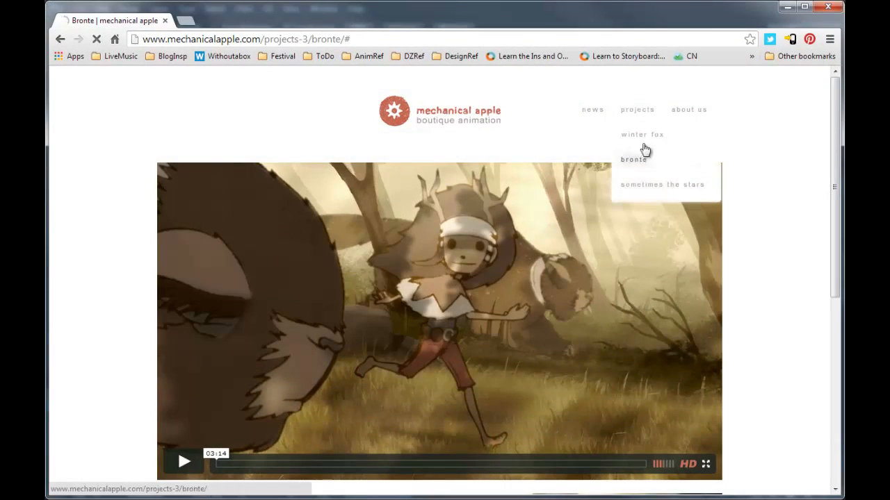
scroll(549, 264, down, 5)
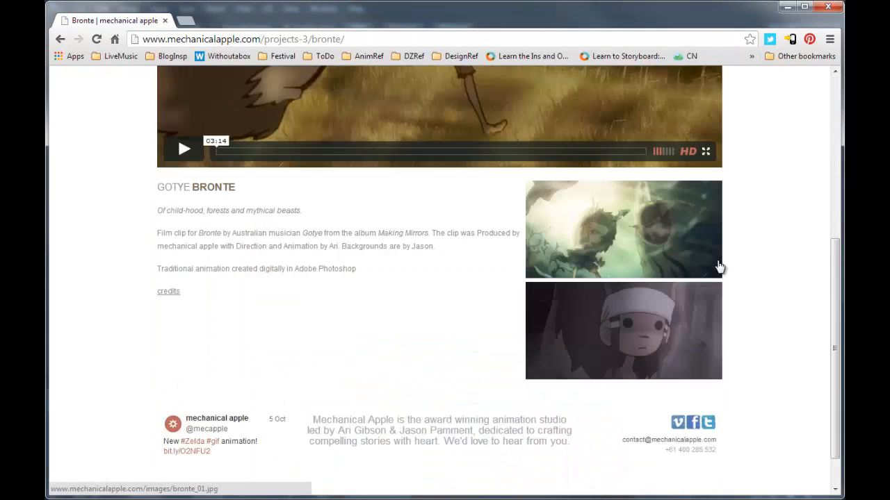
scroll(745, 269, up, 1)
scroll(745, 269, up, 5)
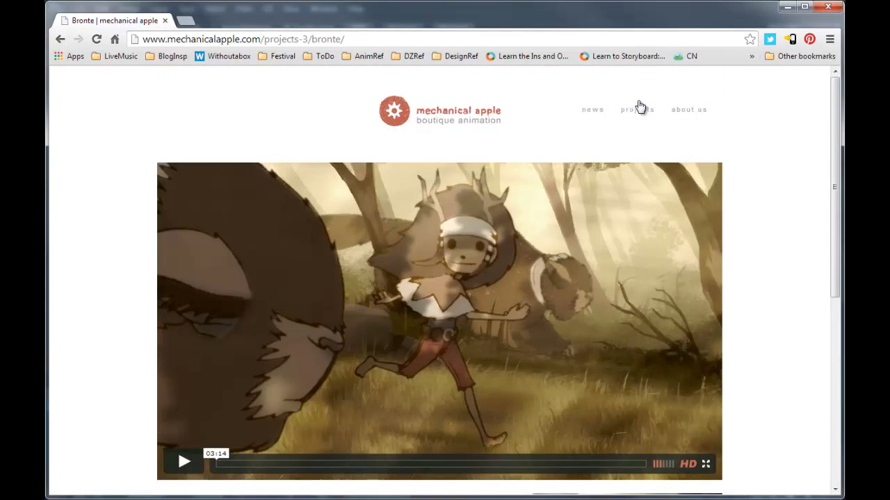
Open the Sometimes the Stars project page and preview its video at about 01:28 and 02:48, pausing it at the end.
mouse_move(635, 112)
click(643, 186)
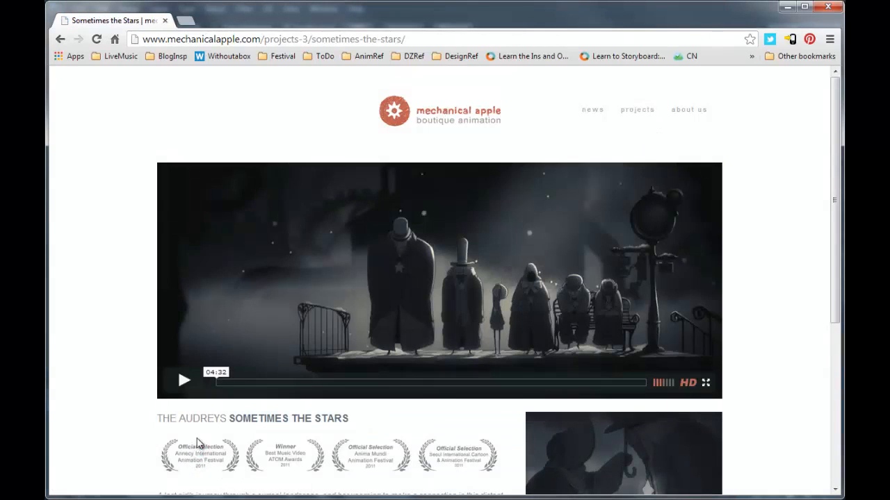
click(197, 385)
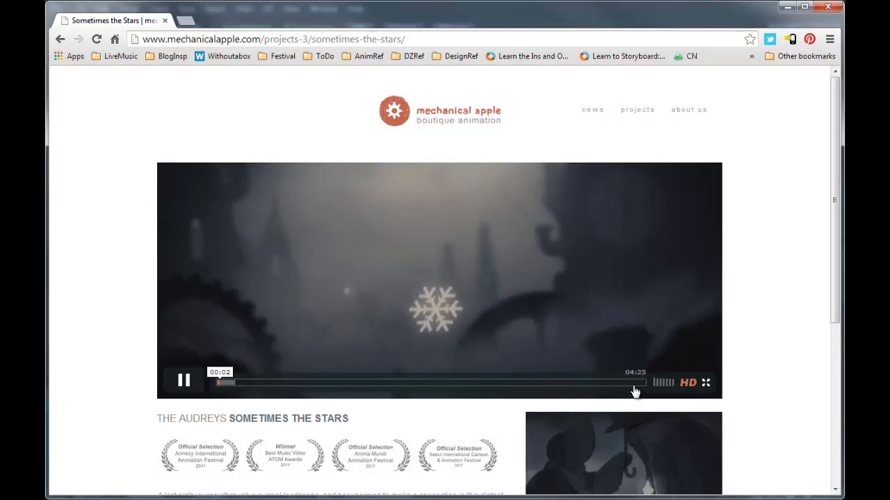
click(250, 383)
click(356, 383)
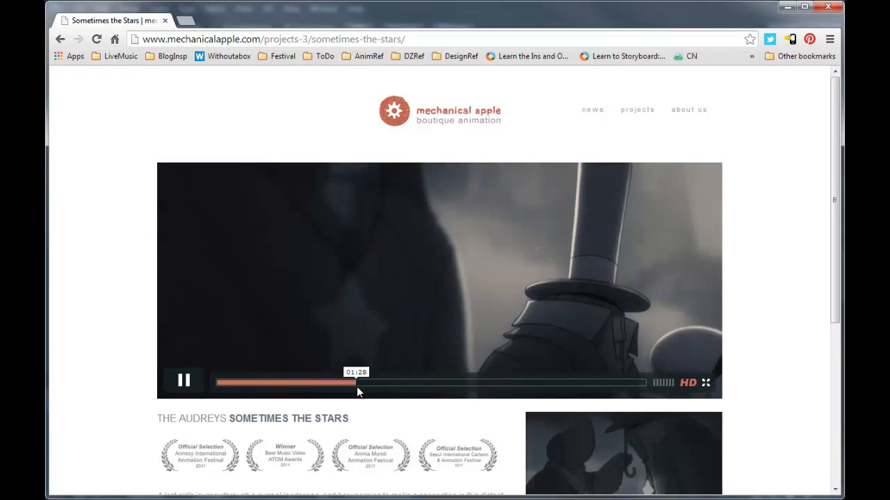
scroll(380, 405, down, 2)
scroll(534, 348, up, 2)
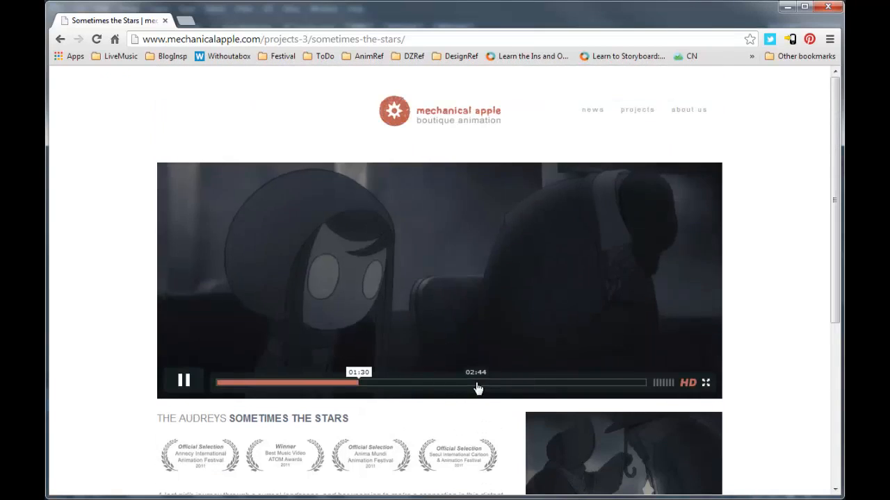
click(480, 384)
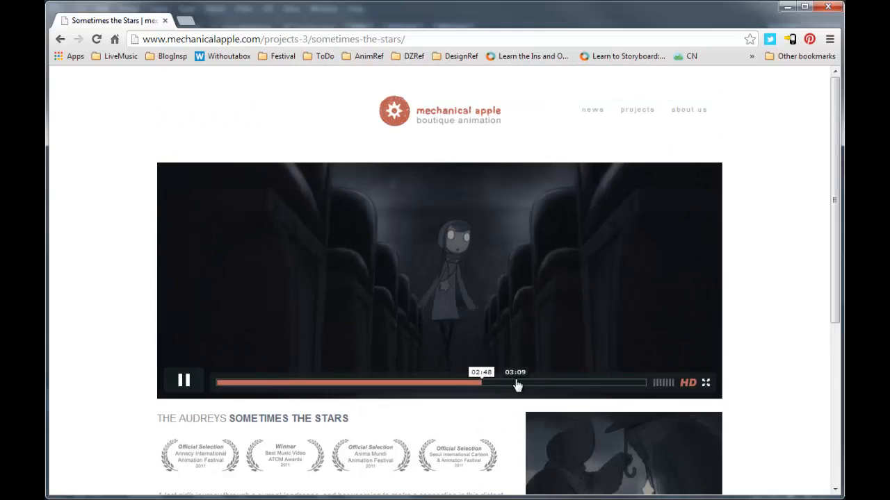
click(183, 381)
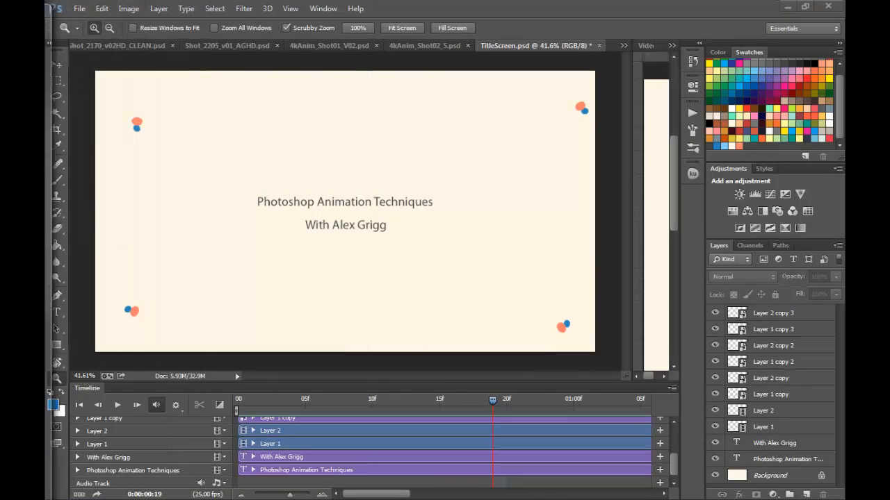
Back in Photoshop, widen the pane of the document beside TitleScreen.psd and move the playhead to the timeline's start.
key(space)
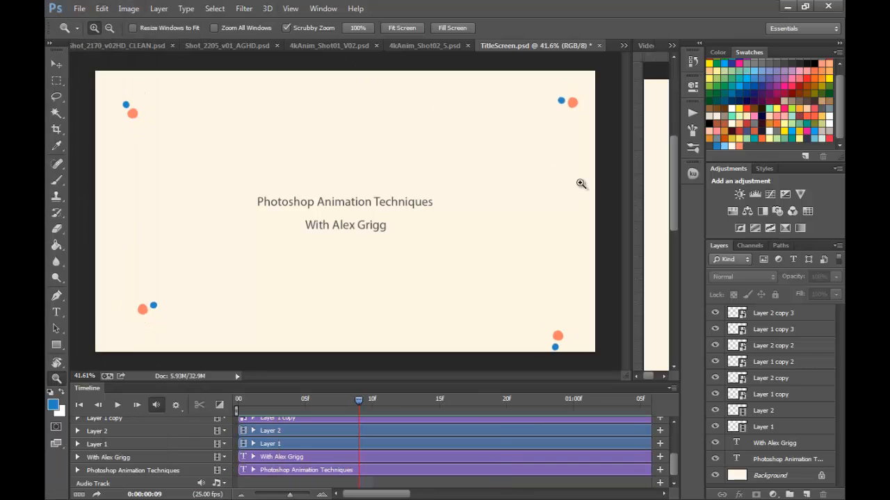
drag(633, 166, 556, 154)
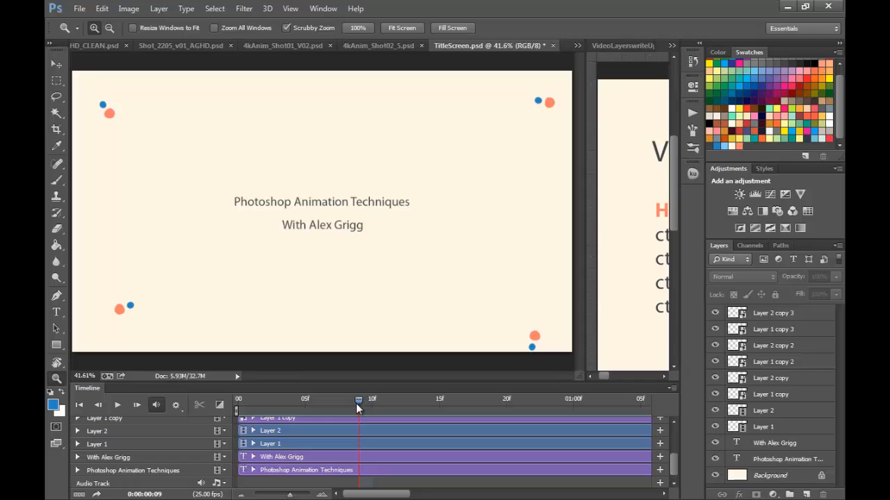
drag(364, 404, 237, 398)
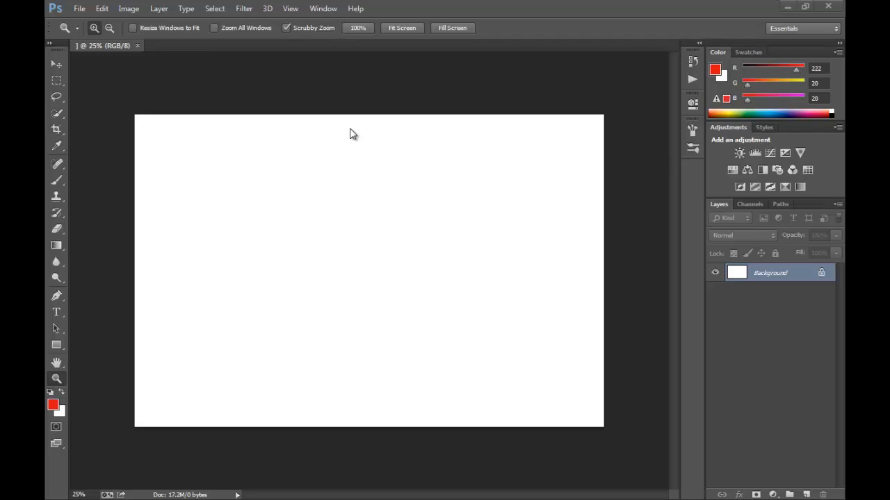
click(81, 9)
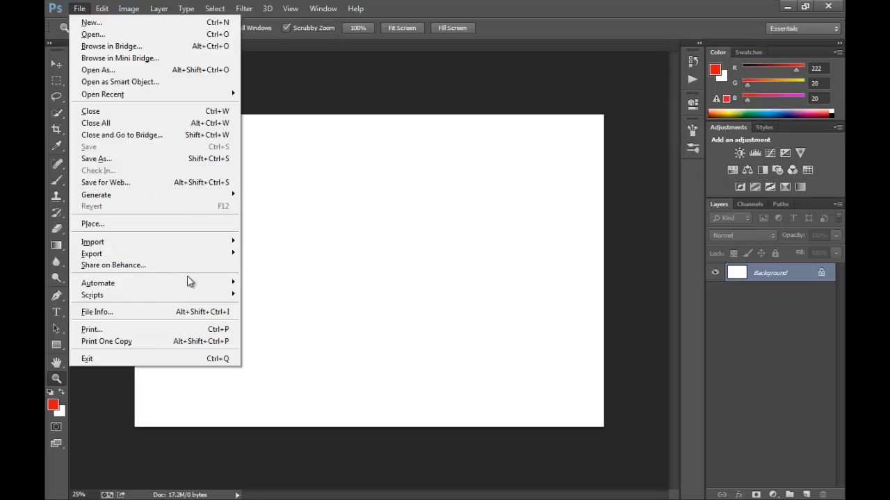
mouse_move(186, 295)
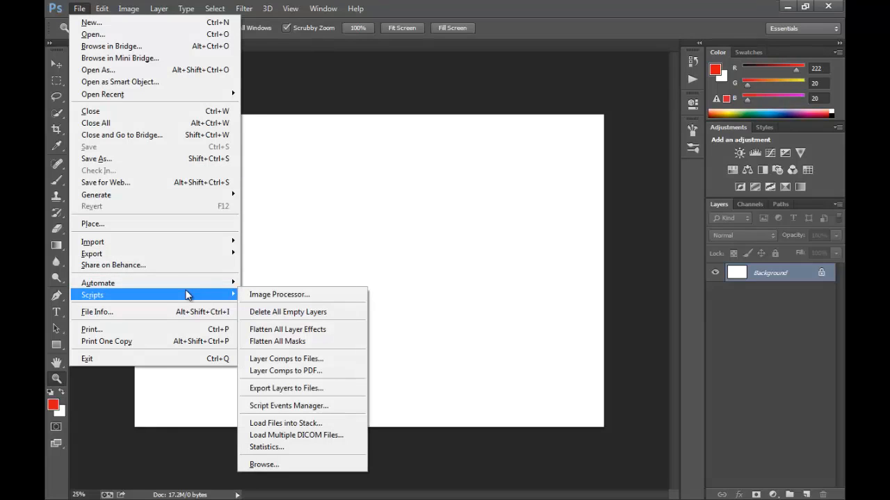
mouse_move(230, 242)
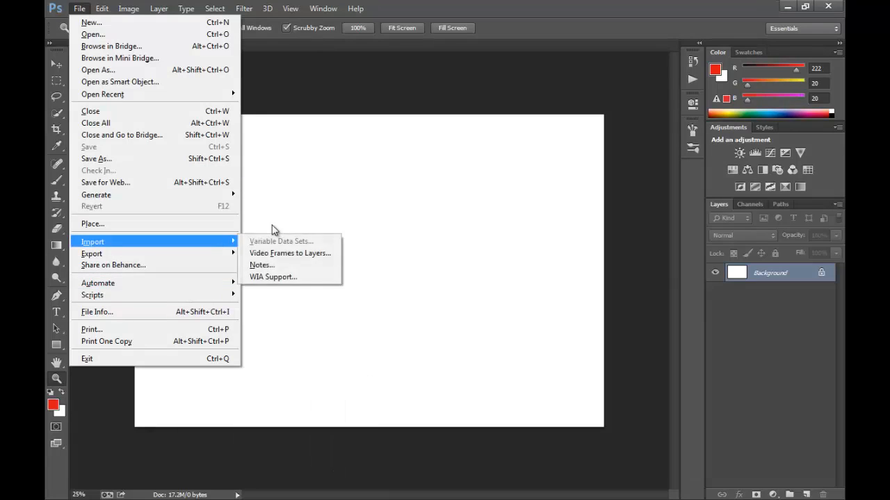
click(80, 8)
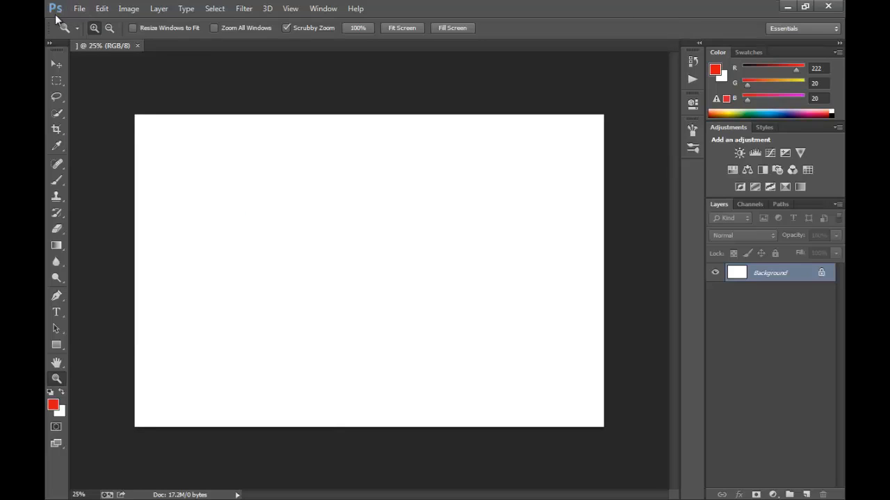
Add a new layer and handwrite the underlined red heading "Types" with the Brush tool in the canvas's upper-left area.
click(806, 495)
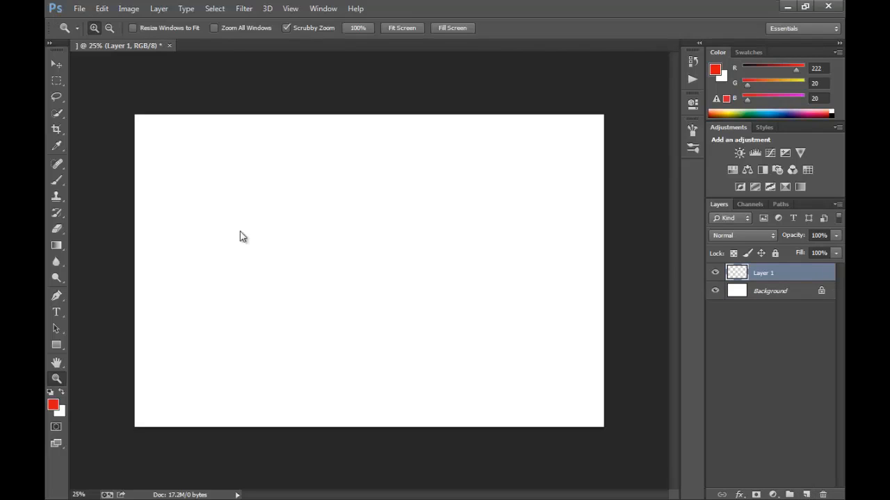
key(b)
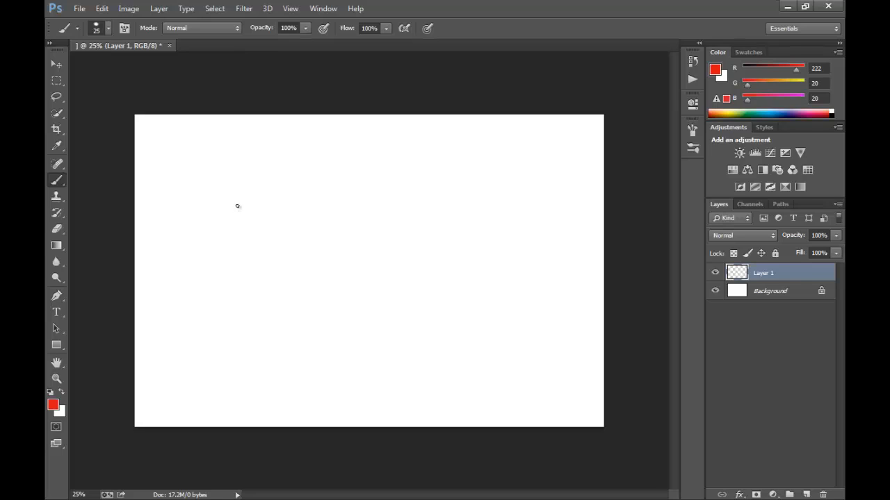
drag(263, 161, 270, 162)
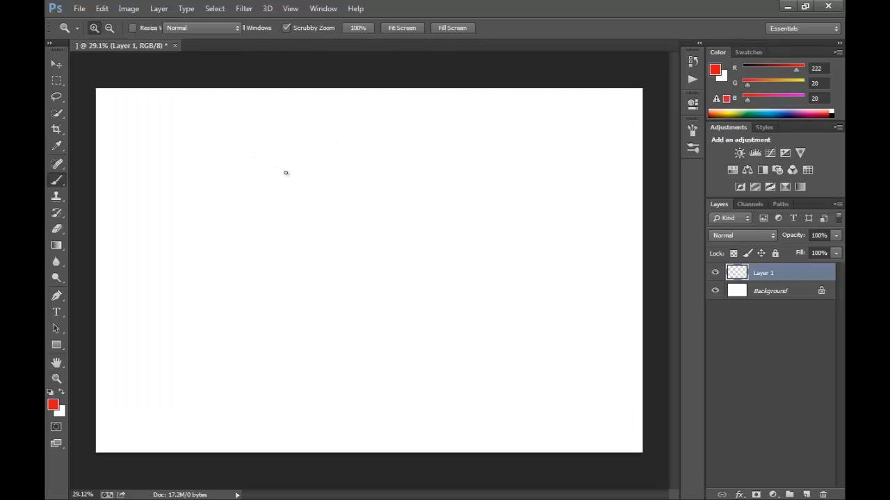
mouse_move(194, 127)
mouse_down()
mouse_move(192, 155)
mouse_move(210, 121)
mouse_move(207, 167)
mouse_move(220, 147)
mouse_move(253, 141)
mouse_move(245, 146)
mouse_up()
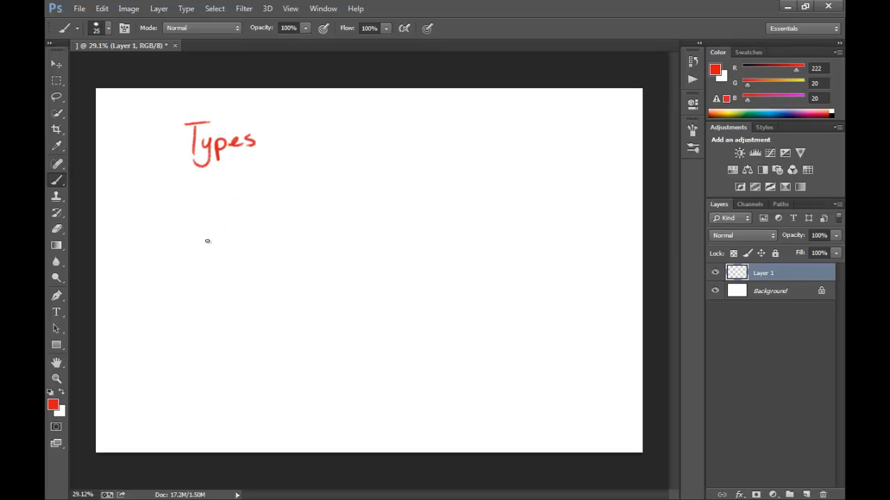
drag(188, 154, 270, 147)
Handwrite the bulleted entries "Layer Animation" and "Video Layers" under the heading and link them with a curved stroke.
click(250, 176)
mouse_move(269, 160)
mouse_down()
mouse_move(292, 178)
mouse_move(289, 185)
mouse_move(310, 176)
mouse_move(300, 192)
mouse_move(322, 179)
mouse_move(421, 171)
mouse_move(435, 154)
mouse_move(430, 166)
mouse_move(450, 178)
mouse_move(485, 182)
mouse_up()
click(249, 219)
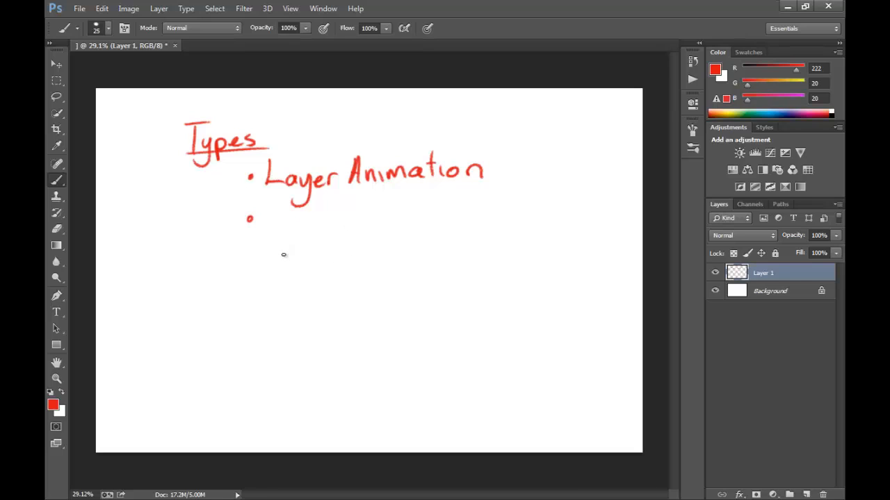
mouse_move(264, 209)
mouse_down()
mouse_move(272, 227)
mouse_move(279, 209)
mouse_move(285, 228)
mouse_move(300, 209)
mouse_move(314, 226)
mouse_move(328, 215)
mouse_move(384, 225)
mouse_move(381, 245)
mouse_up()
mouse_move(402, 216)
mouse_down()
mouse_move(412, 221)
mouse_move(427, 209)
mouse_up()
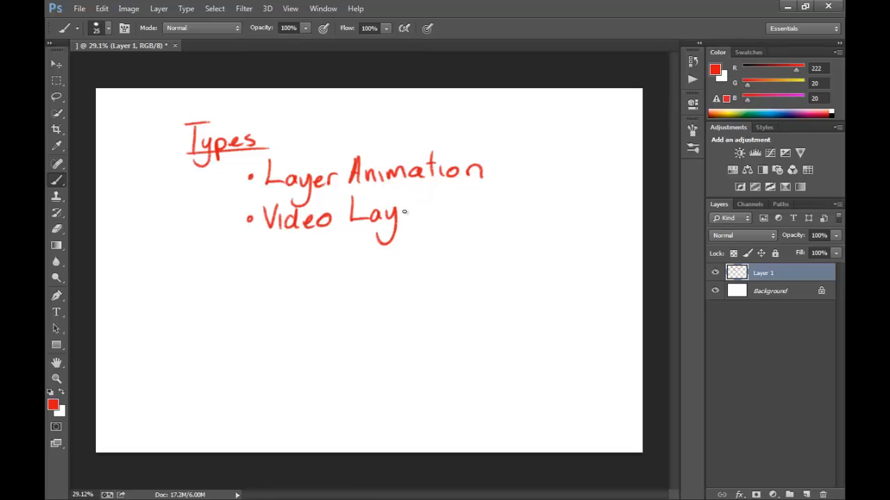
drag(401, 214, 412, 221)
drag(417, 217, 431, 208)
drag(432, 208, 422, 221)
drag(495, 167, 458, 205)
Handwrite a third bulleted entry, "Video groups.", below "Video Layers".
mouse_move(249, 256)
mouse_down()
mouse_move(280, 246)
mouse_move(287, 266)
mouse_move(299, 250)
mouse_move(318, 262)
mouse_up()
key(ctrl+z)
mouse_move(330, 252)
mouse_down()
mouse_move(321, 260)
mouse_move(330, 252)
mouse_move(350, 272)
mouse_up()
drag(373, 262, 394, 250)
mouse_move(400, 252)
mouse_down()
mouse_move(413, 249)
mouse_move(413, 260)
mouse_up()
drag(419, 249, 422, 260)
click(441, 258)
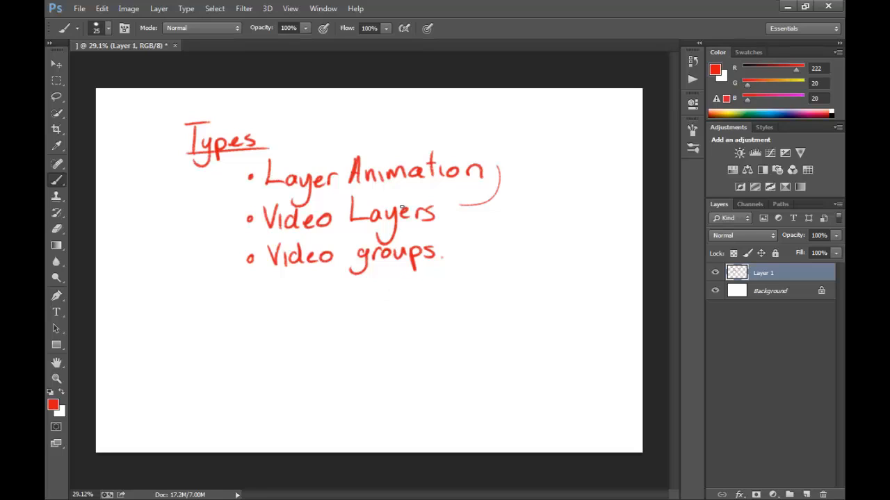
Create a new blank document 1920 by 1080 pixels at a resolution of 72 pixels per inch.
click(79, 8)
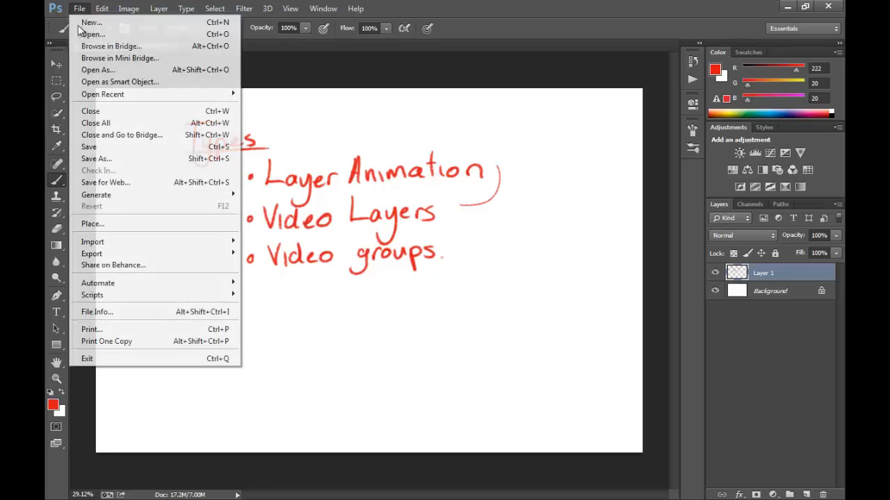
click(127, 24)
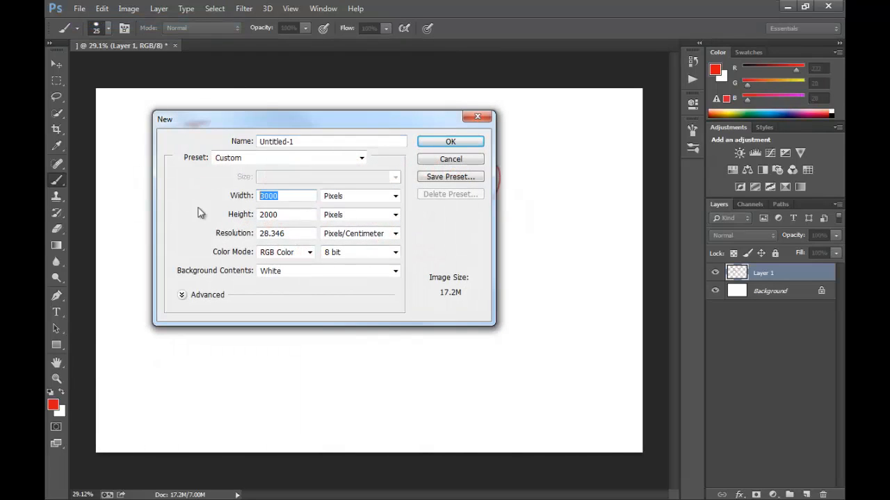
text(1)
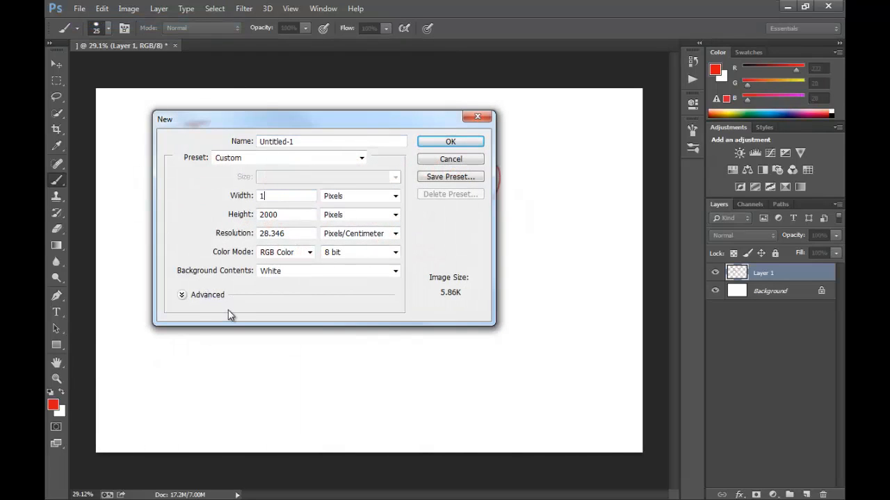
text(920)
key(Tab)
text(1080)
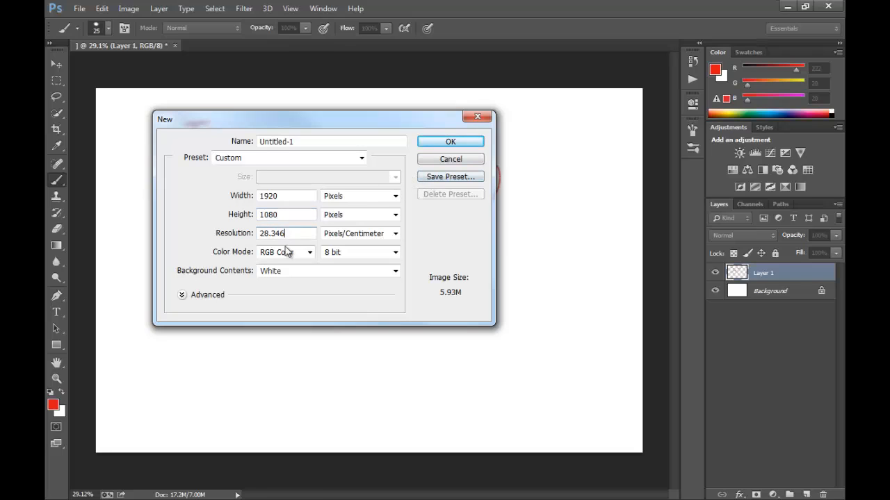
click(395, 233)
click(389, 244)
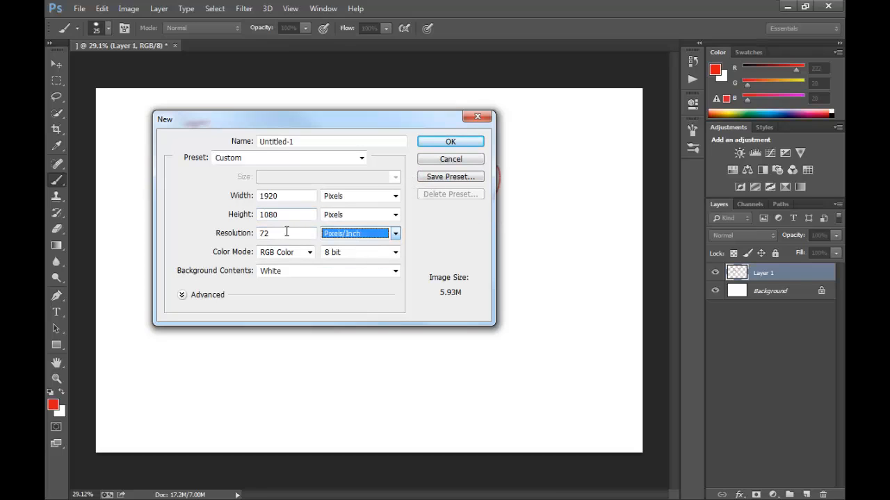
click(438, 160)
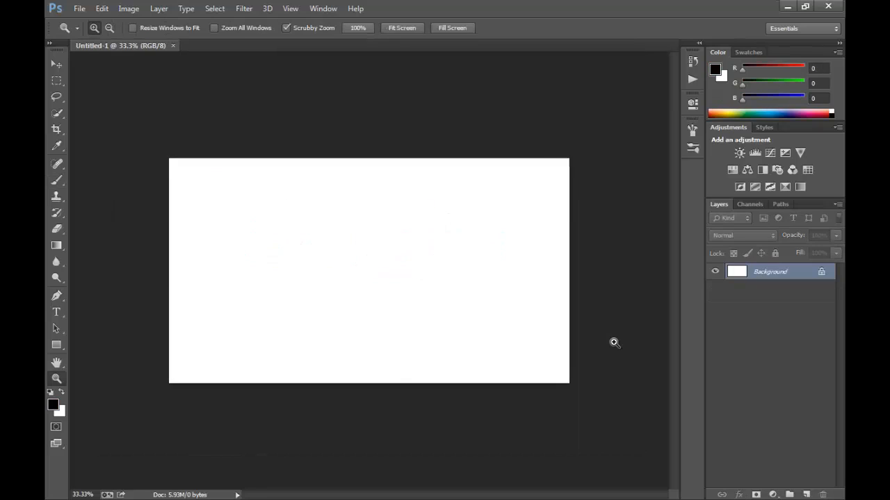
Show the Timeline and create a video timeline for the blank document.
click(316, 9)
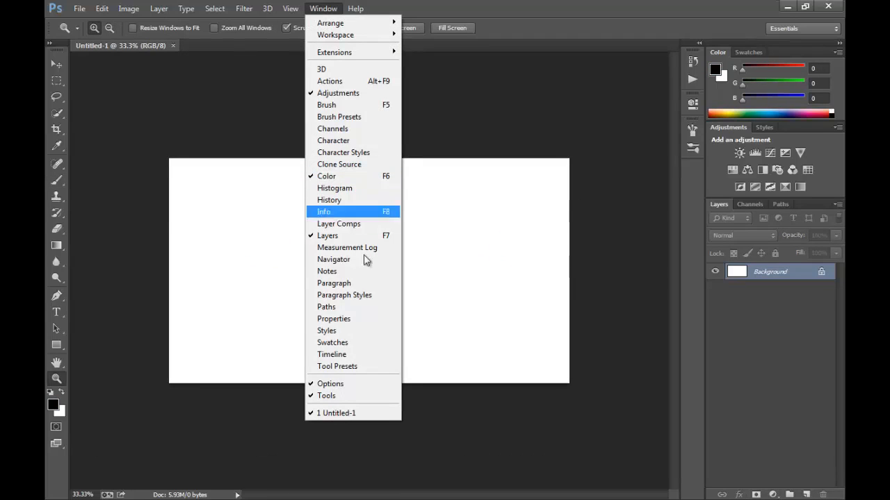
click(340, 355)
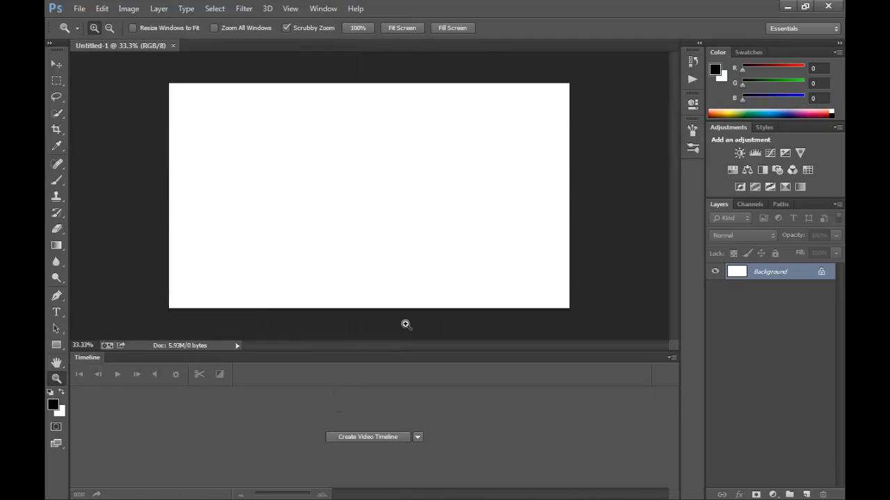
click(324, 9)
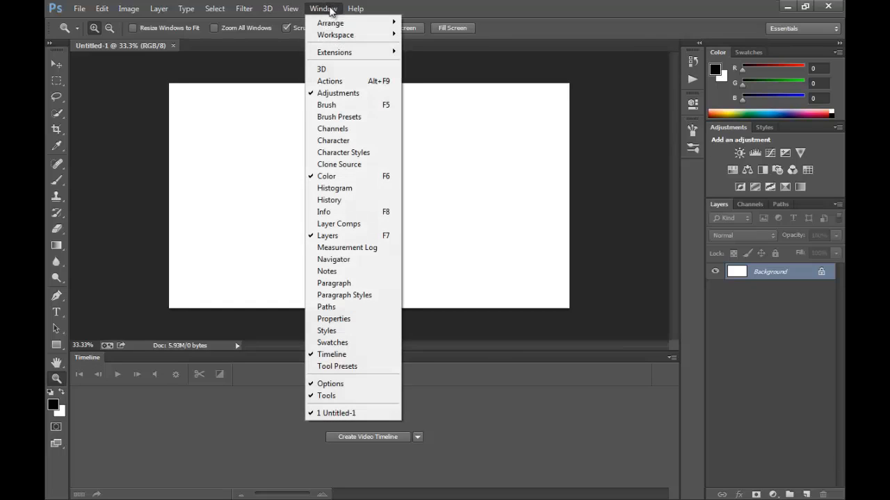
click(270, 420)
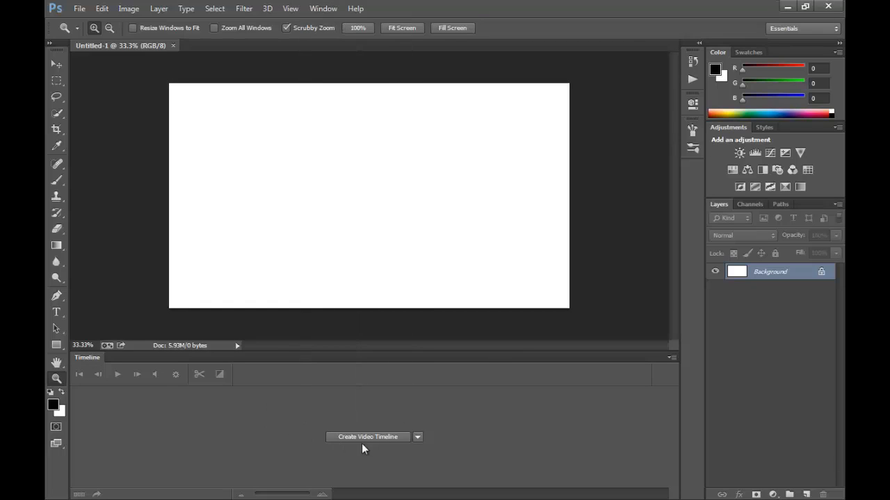
click(418, 437)
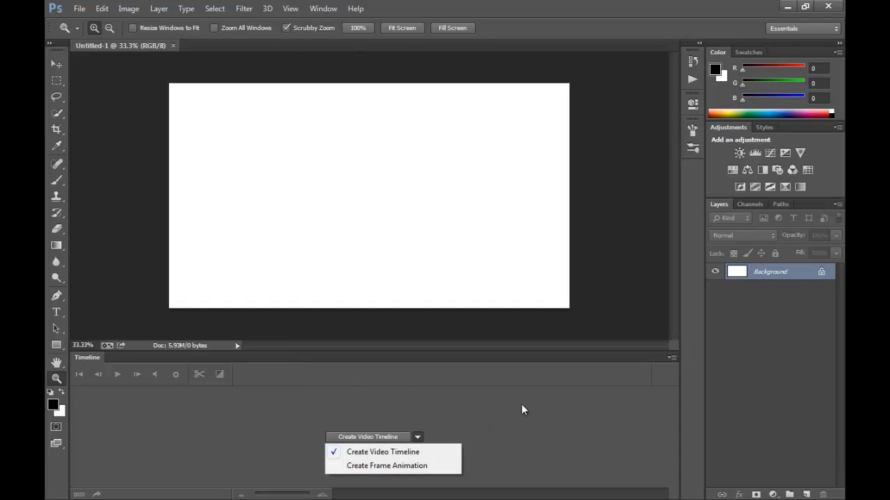
click(509, 408)
click(374, 438)
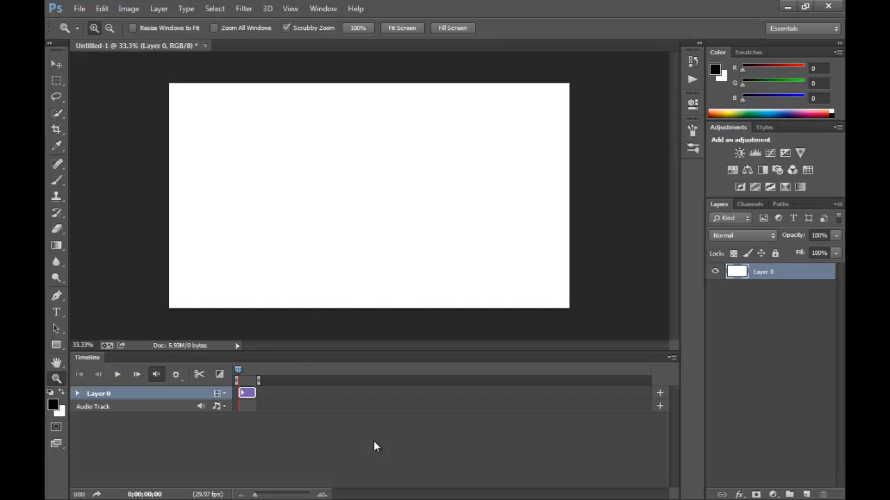
Enlarge the timeline scale, scrub the playhead across Layer 0's clip, and return it to the start.
drag(255, 494, 272, 496)
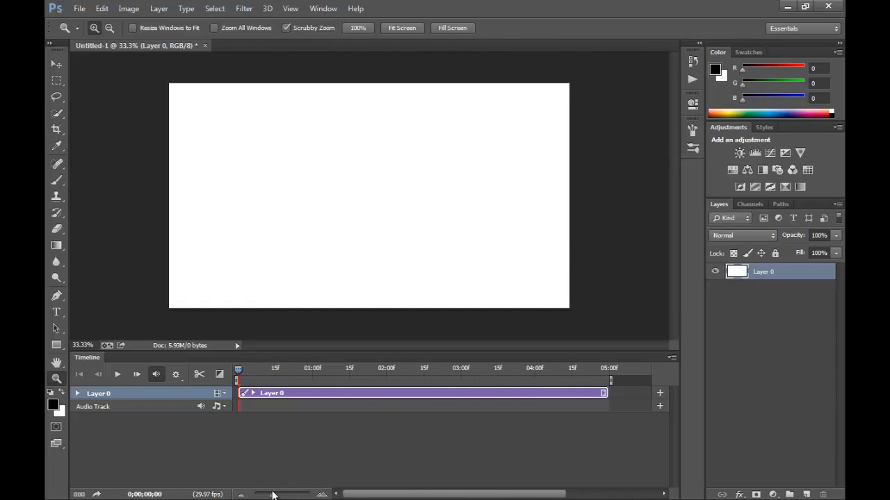
click(264, 368)
drag(262, 377, 484, 372)
drag(550, 374, 226, 372)
Enable the timeline shortcut keys.
click(671, 357)
click(734, 230)
click(671, 357)
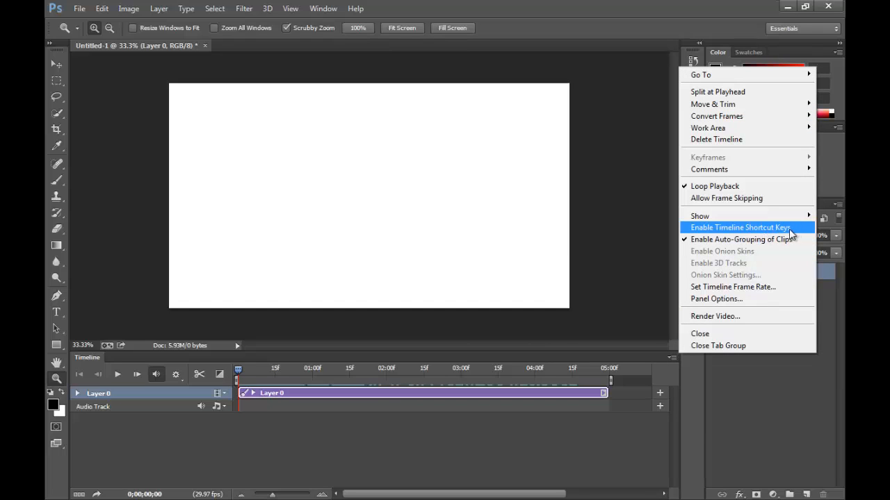
click(784, 230)
click(672, 358)
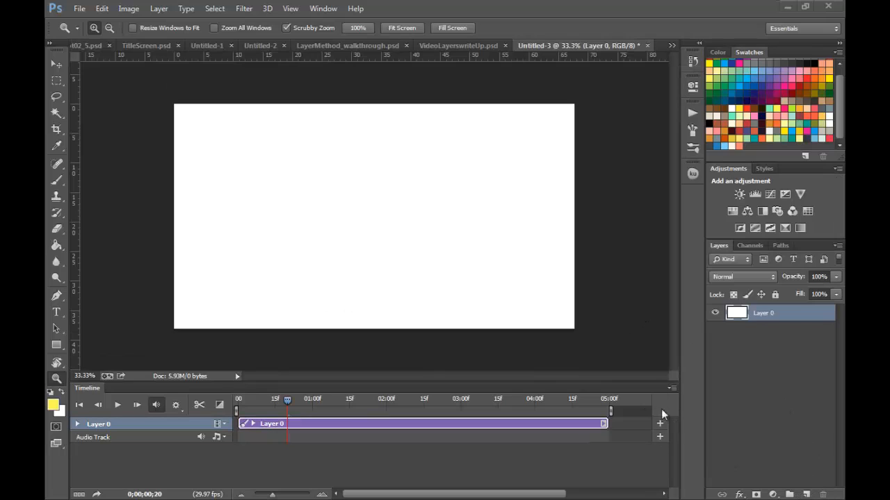
In the Untitled-3 document, add a new layer with the playhead at frame 20 and move its clip to the timeline's start.
click(807, 495)
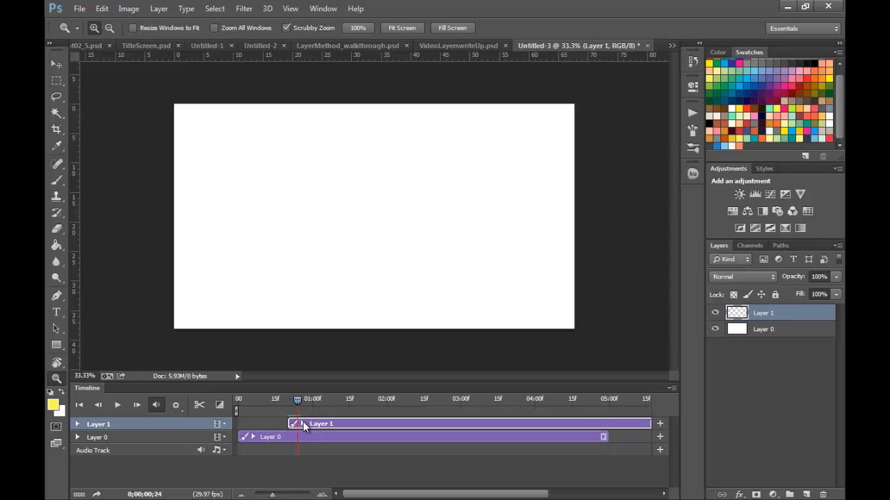
key(Left)
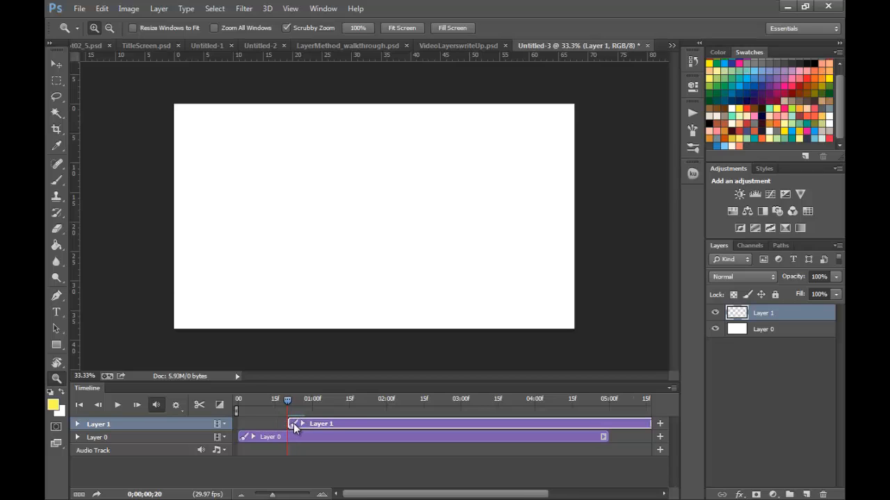
key(End)
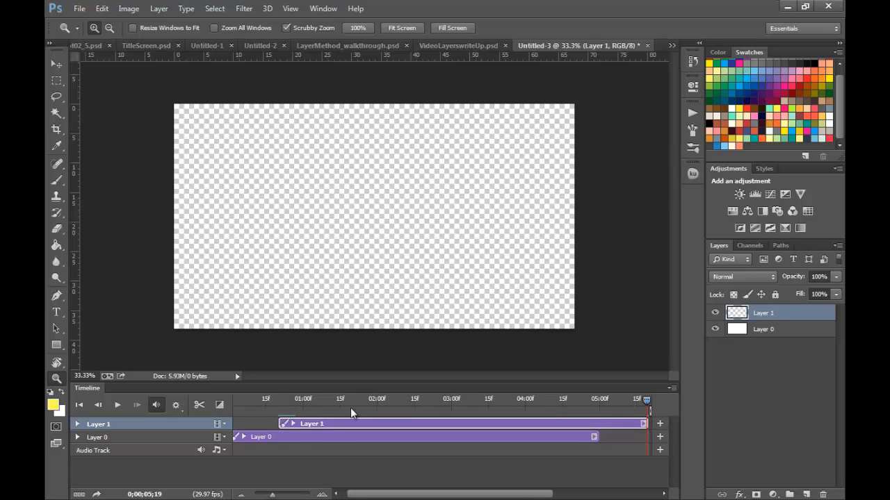
click(308, 410)
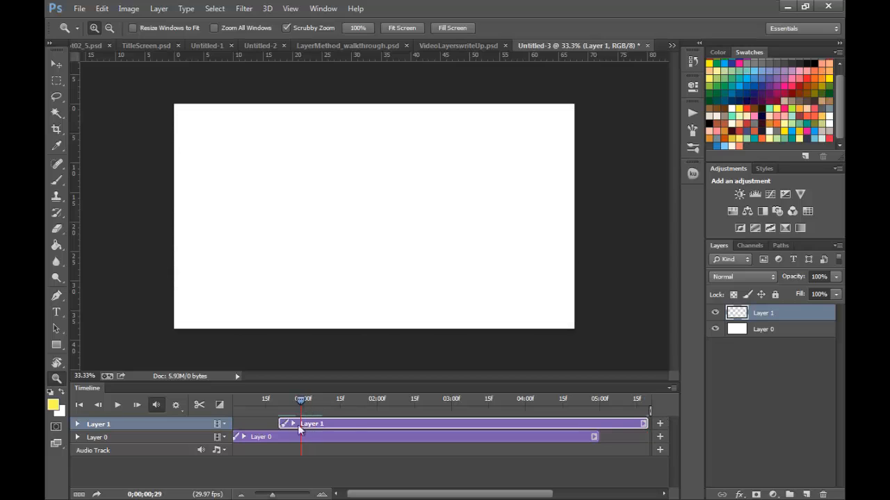
drag(302, 423, 258, 423)
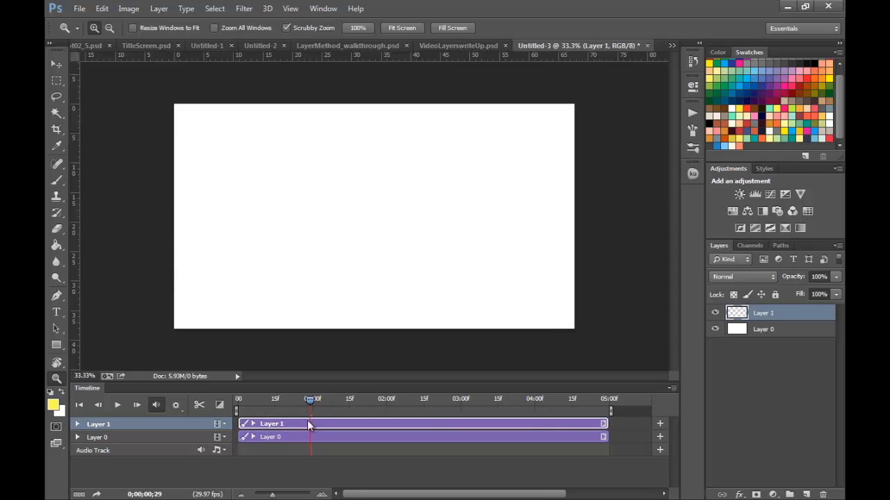
Delete Layer 1, return the playhead to the timeline's start, and add a new layer there.
drag(779, 318, 824, 494)
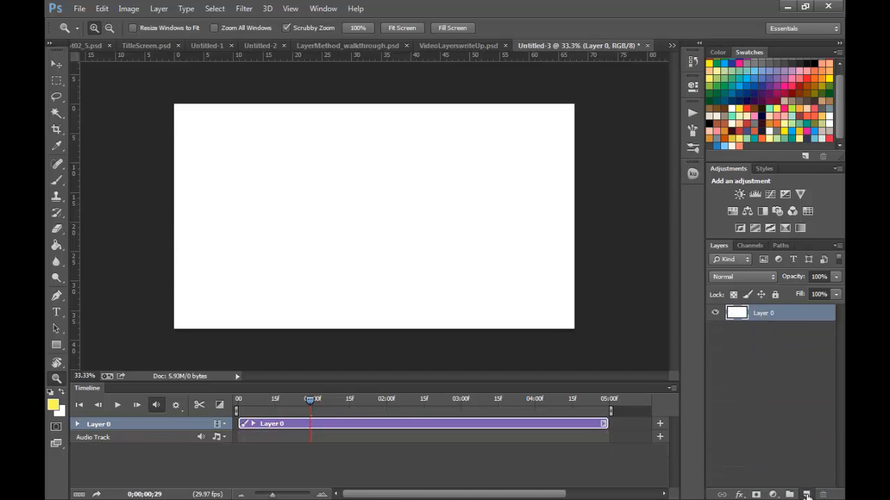
click(806, 495)
drag(786, 318, 823, 495)
drag(309, 408, 239, 401)
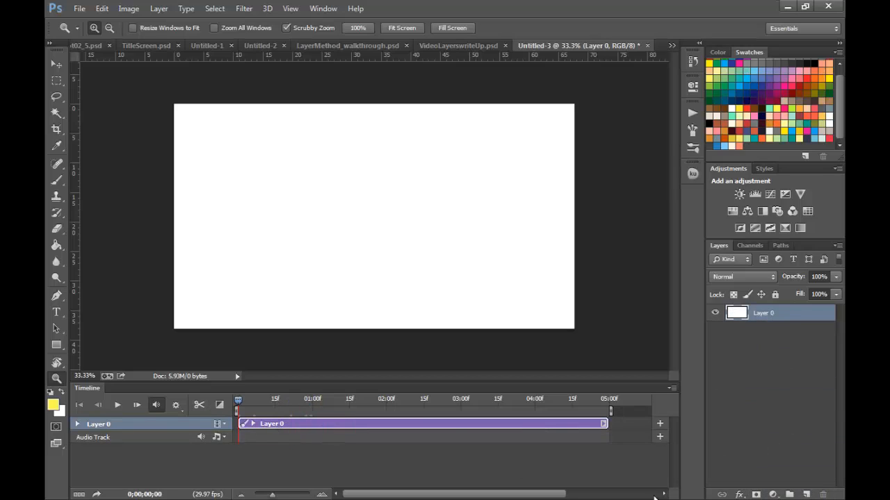
click(805, 495)
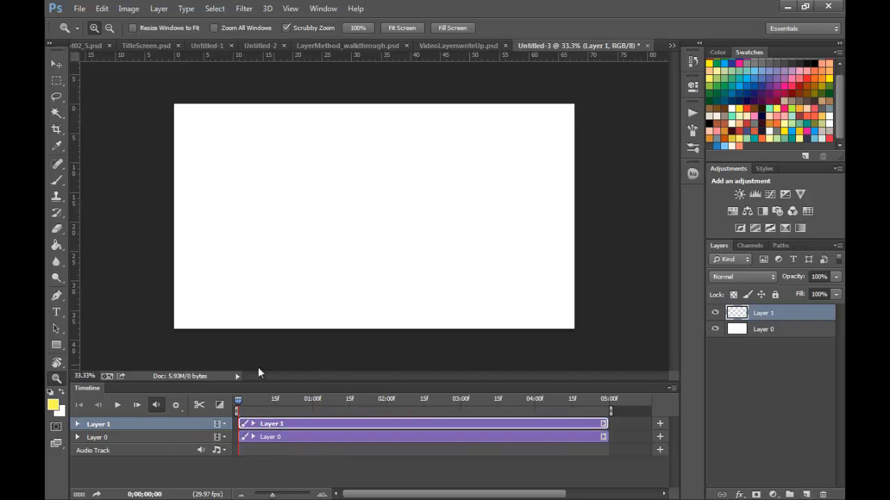
Add a second new layer, offset its clip slightly, and move the clip back to the timeline's start.
click(805, 495)
drag(282, 424, 287, 427)
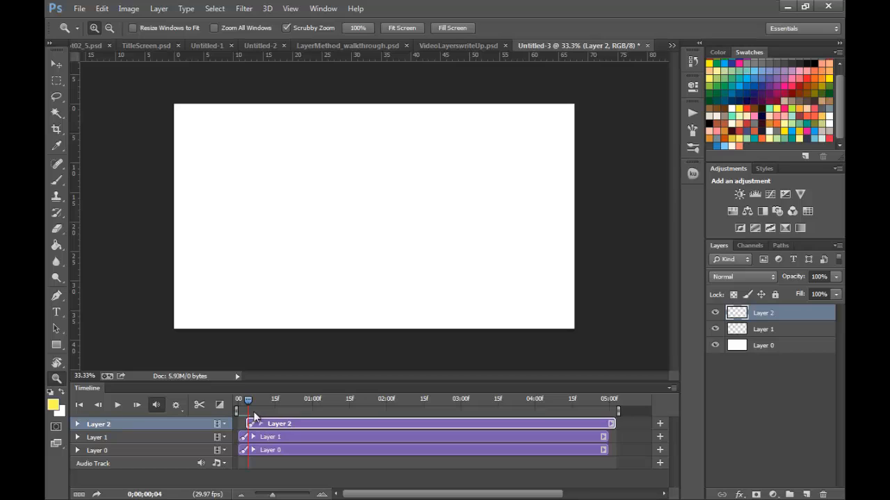
drag(271, 424, 263, 424)
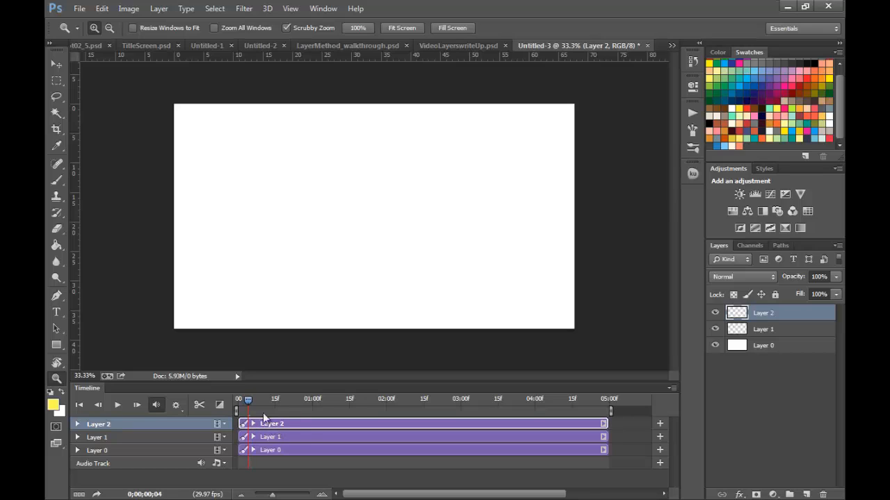
Select Layer 1 and Layer 2 together and delete them.
shift+click(327, 436)
drag(776, 330, 827, 492)
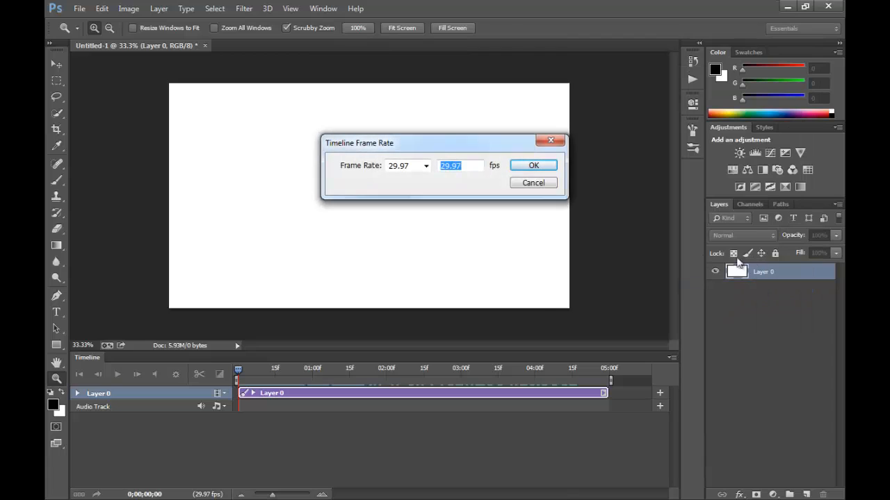
Back in the Untitled-1 document, set the timeline frame rate to 24 fps.
text(24)
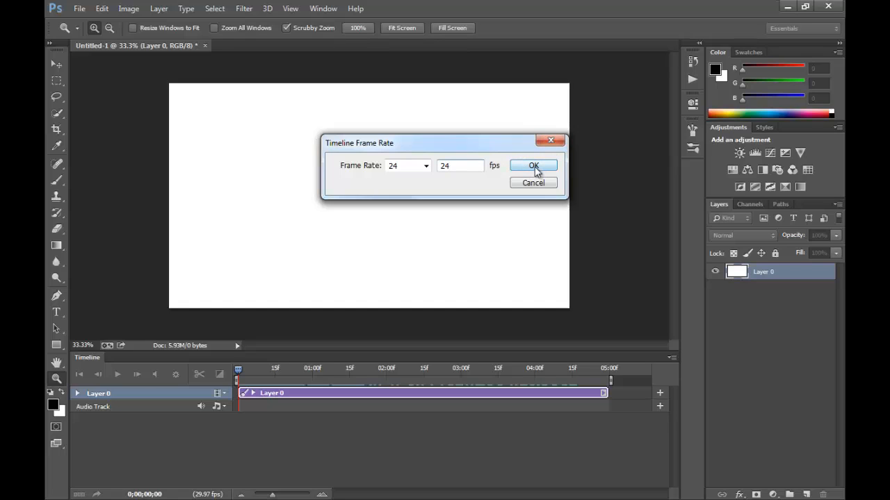
click(534, 167)
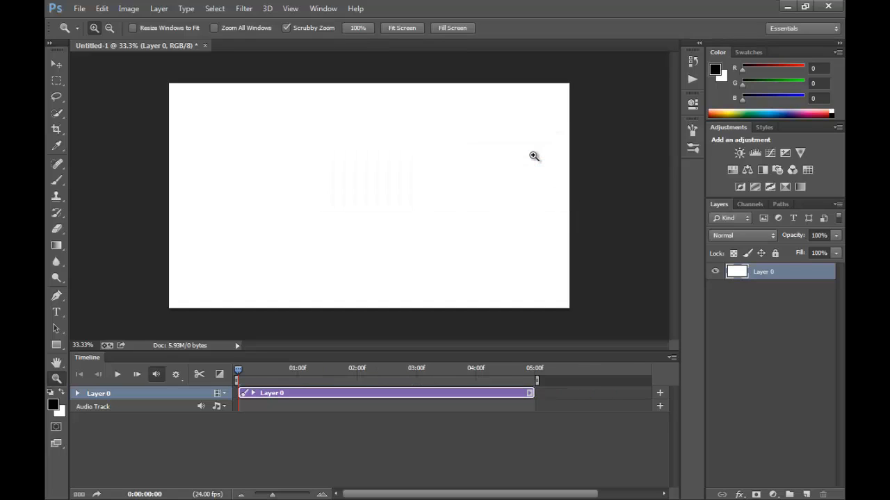
Examine the timeline's frame divisions by adjusting its scale and scrubbing the playhead from the first frames toward the clip's end.
drag(273, 494, 271, 494)
drag(240, 371, 261, 371)
click(262, 372)
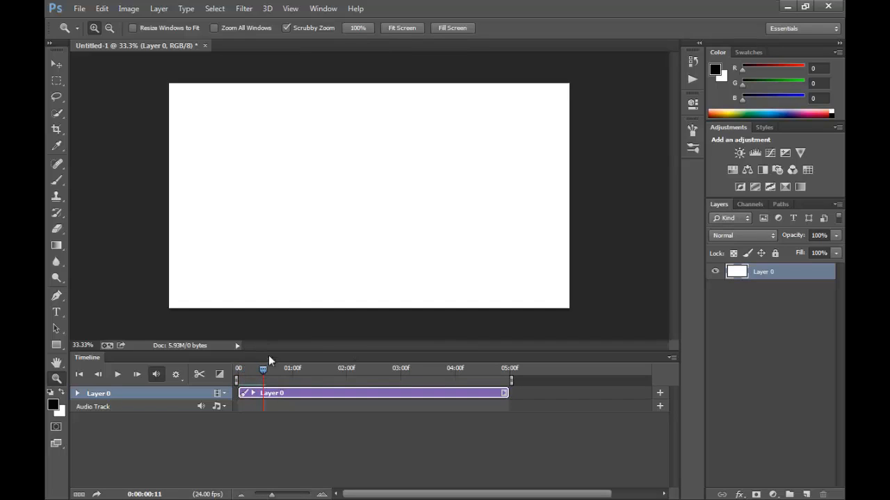
drag(273, 495, 276, 495)
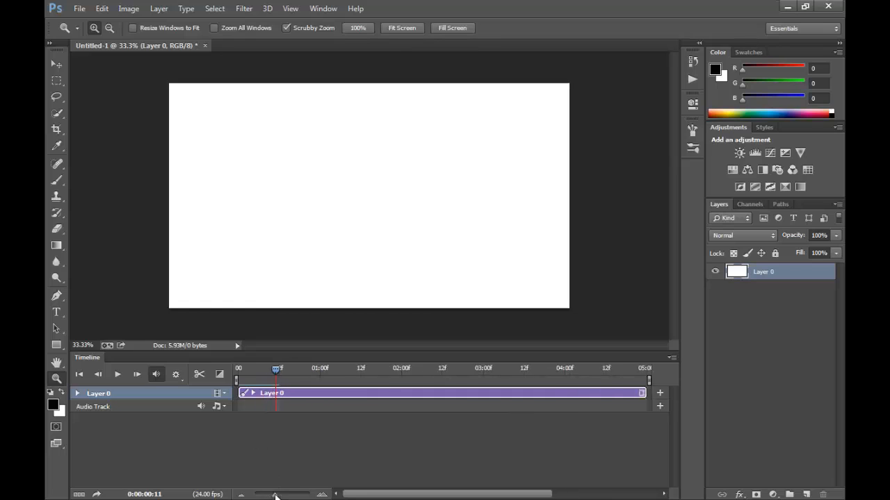
drag(277, 368, 244, 369)
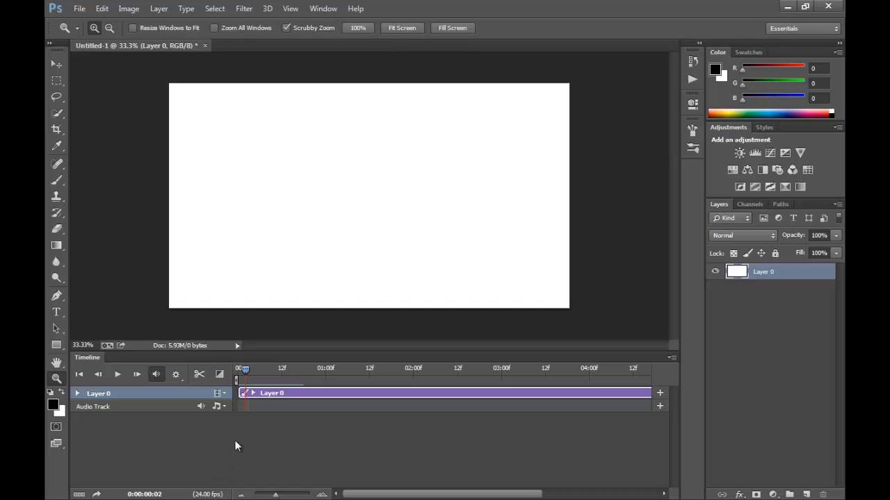
drag(280, 488, 274, 489)
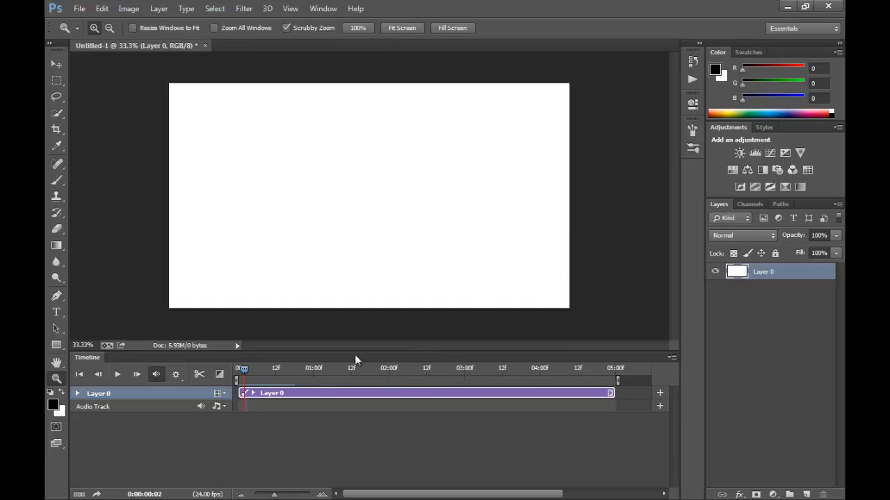
drag(289, 378, 613, 382)
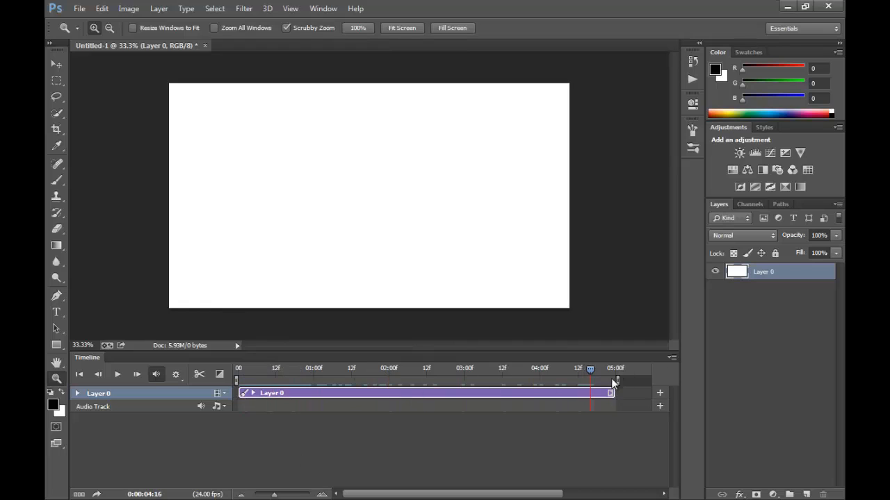
Set the timeline's thumbnail size to the medium preview option.
click(670, 357)
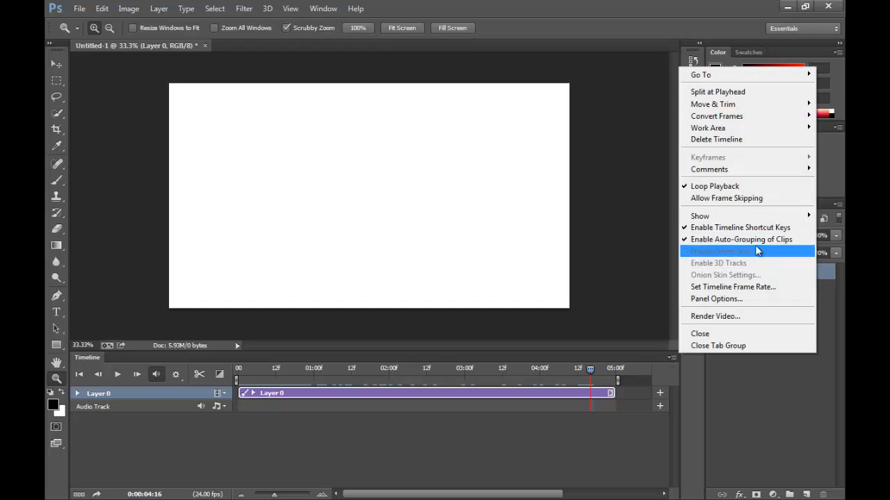
click(735, 301)
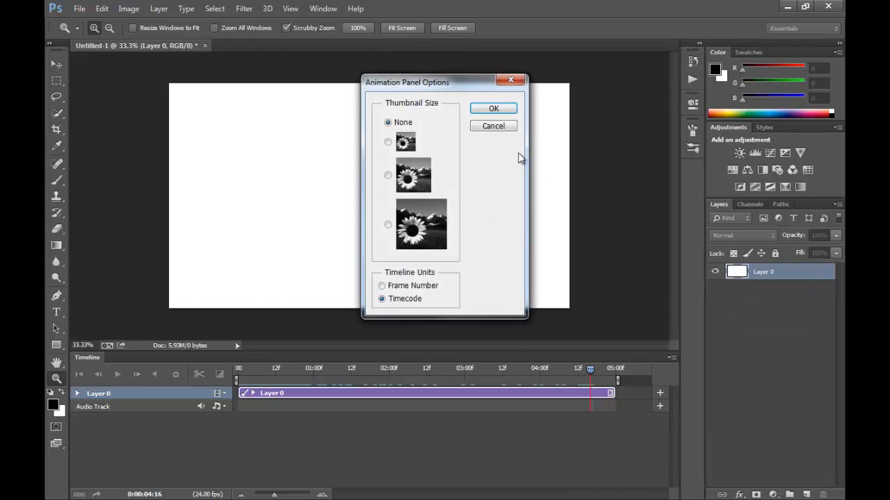
click(388, 176)
click(486, 109)
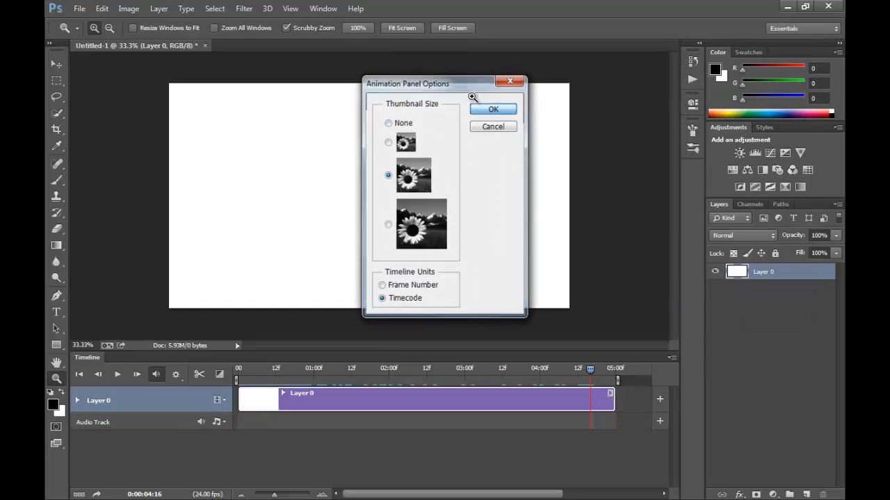
click(260, 411)
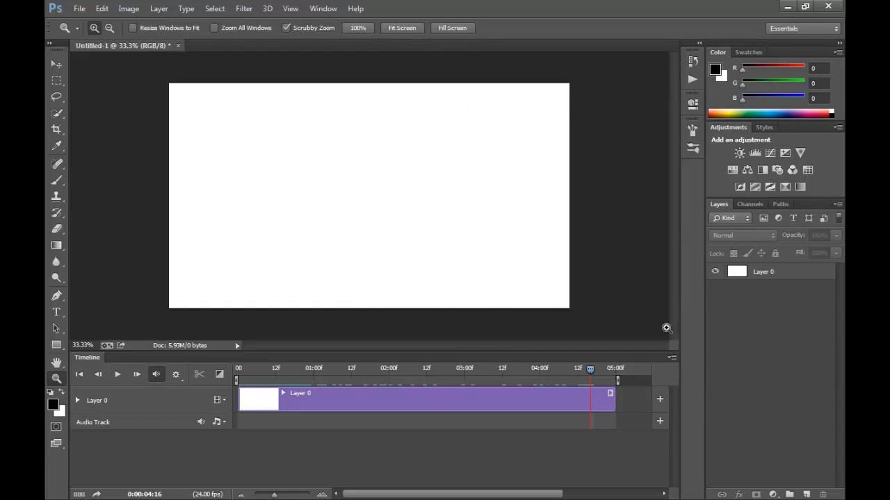
Set the timeline's thumbnail size to None.
click(672, 357)
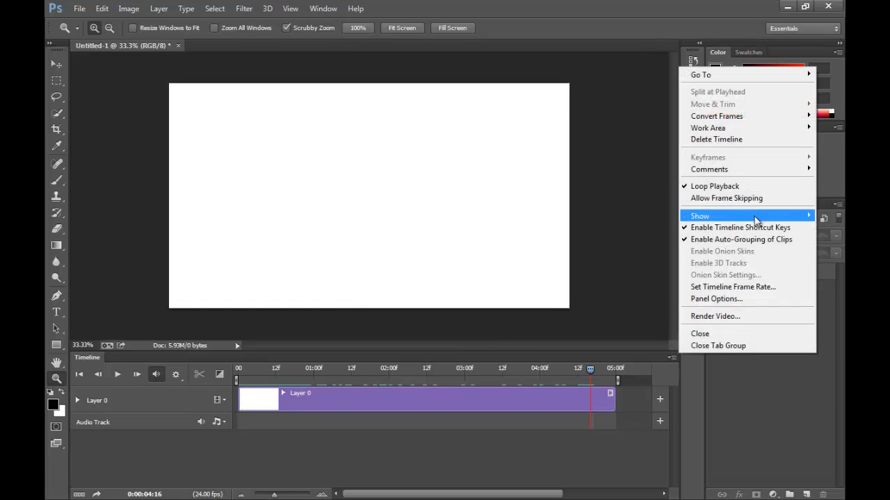
click(751, 298)
click(405, 125)
click(493, 109)
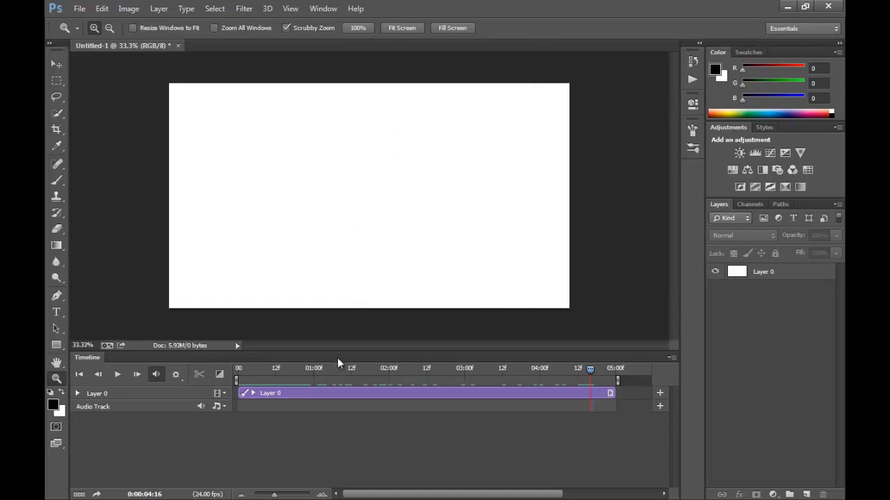
Scrub the playhead back toward the timeline's start and try the playback, audio and playback-option controls.
drag(587, 371, 236, 372)
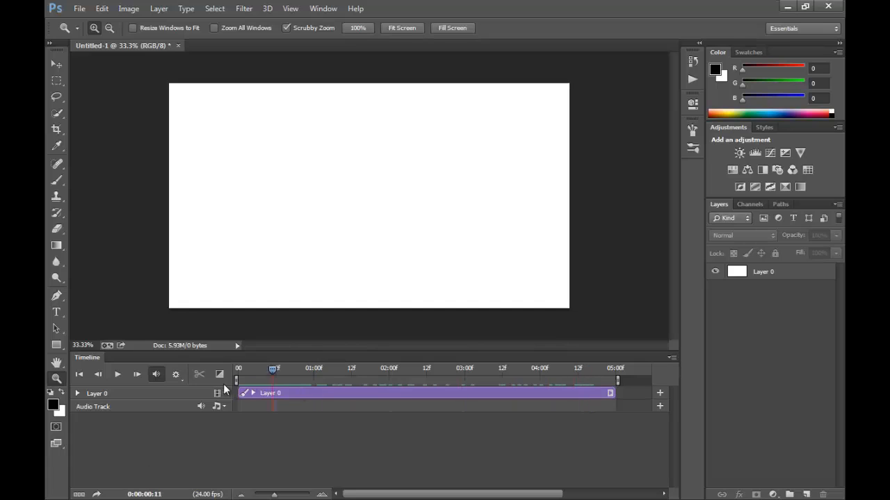
click(118, 375)
click(117, 374)
click(156, 374)
click(179, 379)
Add a new layer with its clip aligned to the timeline's start, and return the playhead to the first frame.
click(807, 494)
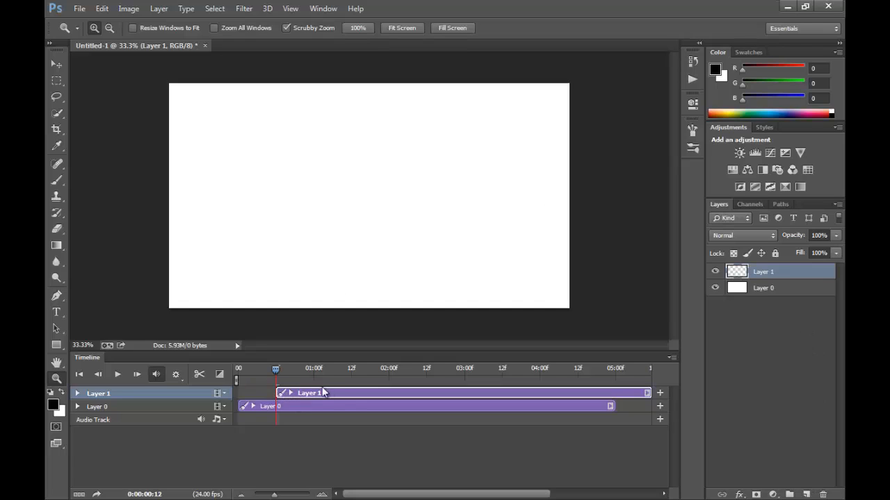
drag(326, 395, 289, 396)
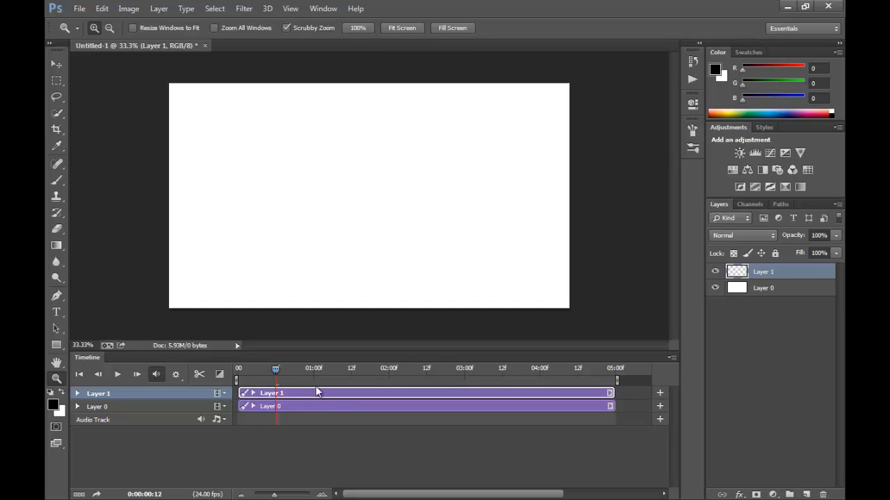
drag(274, 373, 238, 376)
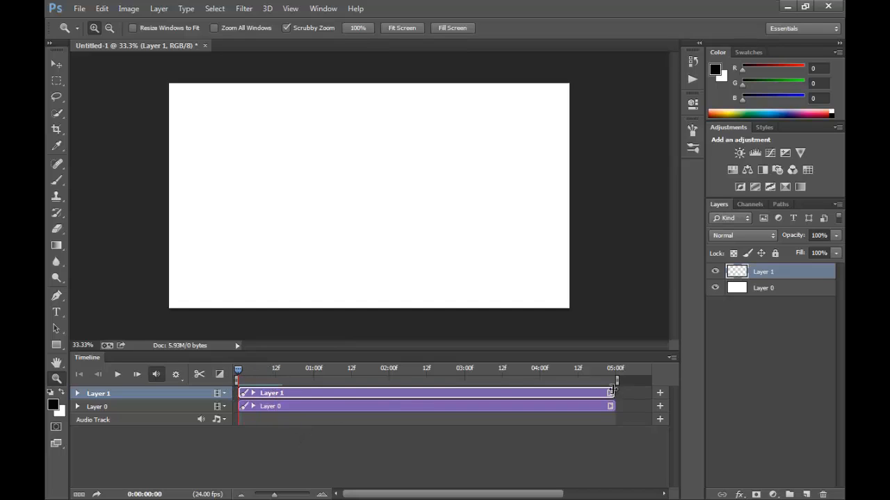
Draw the almond-shaped outline of an open eye on Layer 1 with a black brush of size 10.
drag(324, 194, 361, 199)
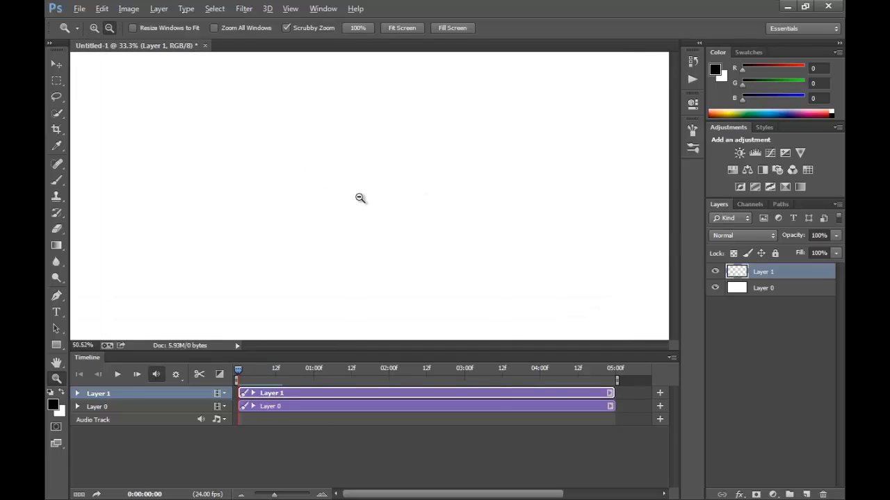
key(b)
mouse_move(247, 179)
mouse_down()
mouse_move(302, 221)
mouse_move(428, 223)
mouse_up()
key(ctrl+z)
mouse_move(232, 205)
mouse_down()
mouse_move(274, 164)
mouse_move(513, 222)
mouse_up()
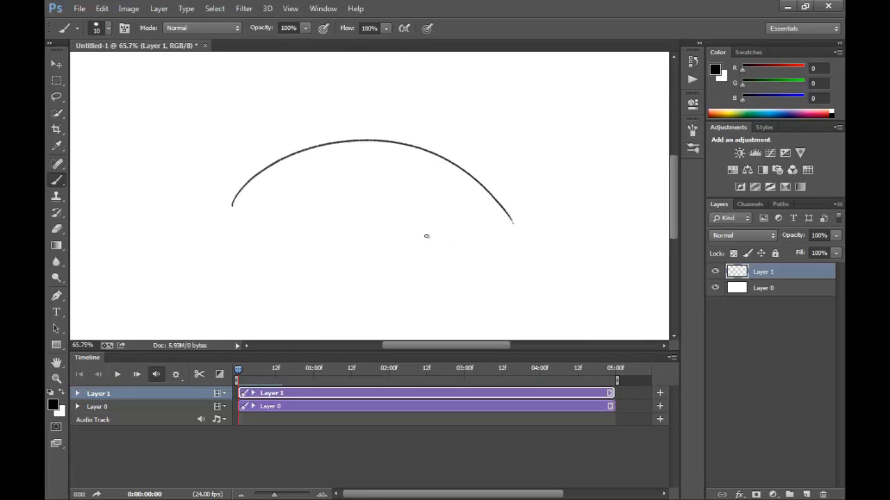
mouse_move(232, 203)
mouse_down()
mouse_move(371, 298)
mouse_move(483, 258)
mouse_up()
mouse_move(511, 232)
mouse_down()
mouse_move(436, 279)
mouse_move(491, 257)
mouse_up()
drag(229, 212, 378, 299)
key(ctrl+z)
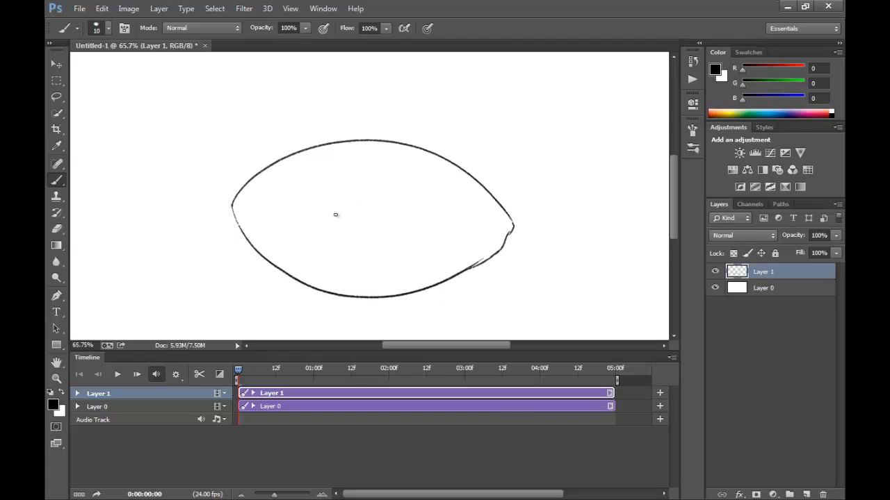
Outline a narrow, slightly curved vertical pupil inside the eye and add light crease strokes outside the lids.
drag(354, 157, 346, 248)
mouse_move(367, 148)
mouse_down()
mouse_move(369, 180)
mouse_move(372, 169)
mouse_move(357, 251)
mouse_up()
drag(367, 150, 334, 211)
mouse_move(243, 165)
mouse_down()
mouse_move(293, 139)
mouse_move(425, 136)
mouse_up()
key(ctrl+z)
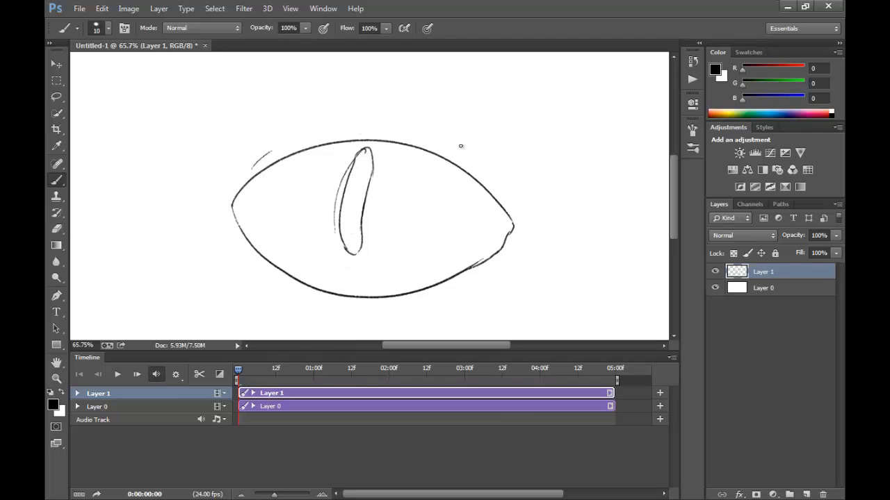
drag(509, 249, 439, 292)
Fill the slit pupil with dense black brush strokes.
drag(367, 151, 344, 207)
drag(371, 174, 343, 227)
drag(366, 196, 346, 243)
drag(363, 212, 351, 251)
drag(347, 187, 344, 252)
drag(358, 213, 349, 249)
drag(361, 198, 350, 255)
drag(357, 160, 348, 210)
drag(361, 158, 347, 200)
drag(352, 170, 340, 228)
mouse_move(358, 153)
mouse_down()
mouse_move(338, 218)
mouse_move(350, 236)
mouse_up()
drag(341, 199, 353, 243)
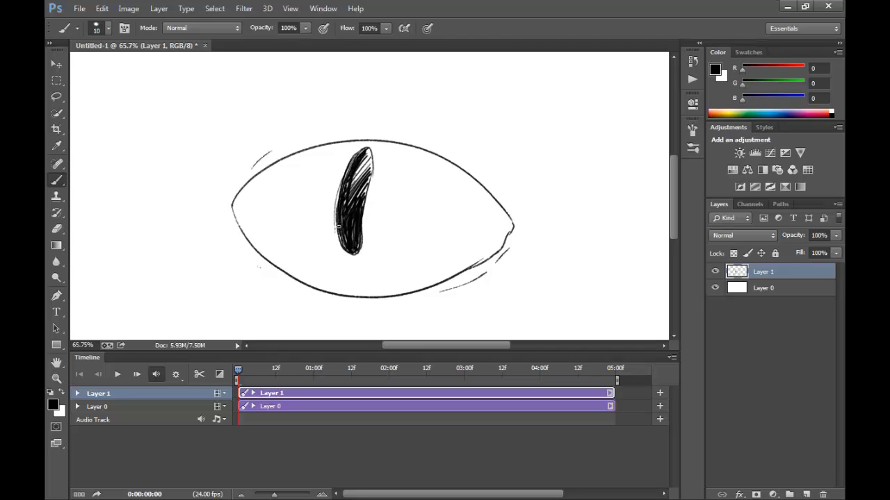
drag(359, 182, 358, 202)
drag(371, 157, 364, 196)
Erase and redraw the rough right corner of the eye, adding small curved detail strokes inside both corners.
key(e)
drag(508, 235, 472, 271)
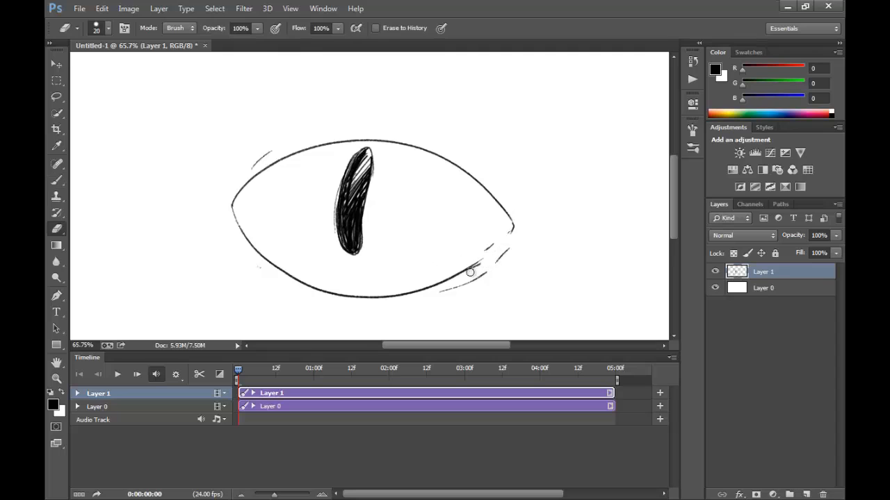
key(b)
mouse_move(504, 229)
mouse_down()
mouse_move(479, 260)
mouse_move(498, 233)
mouse_up()
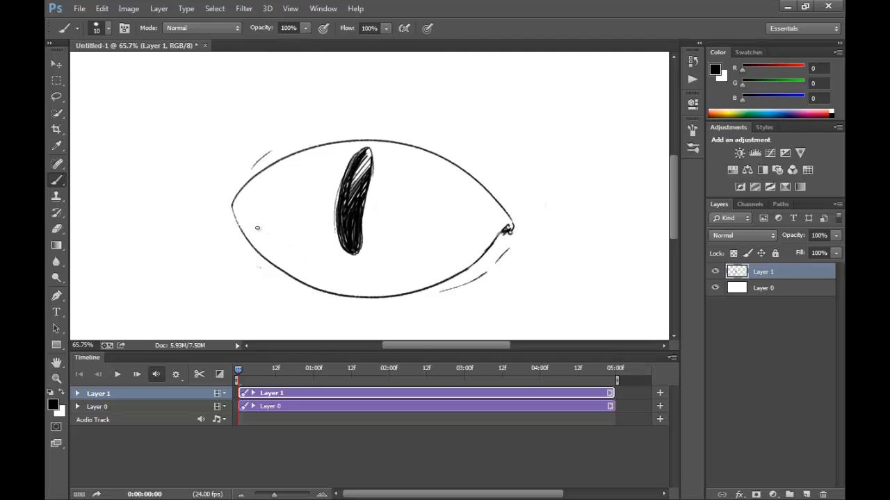
drag(490, 225, 483, 242)
drag(243, 206, 248, 229)
Draw crease strokes outside the left half of the eye, below the lower lid and above the upper lid.
drag(273, 290, 337, 310)
key(ctrl+z)
drag(276, 296, 332, 314)
key(ctrl+z)
drag(274, 141, 215, 206)
Erase the crease strokes around the eye's left half and thicken the left part of the upper lid line.
key(z)
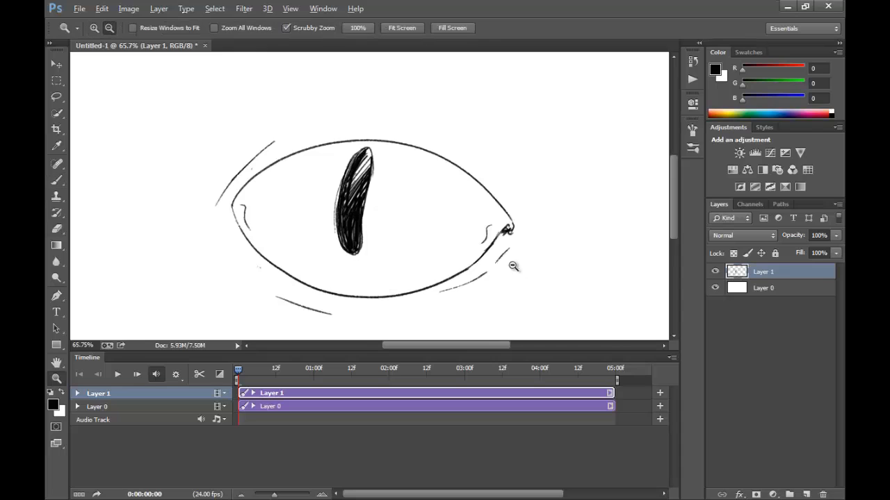
drag(522, 264, 509, 285)
key(e)
drag(265, 200, 296, 169)
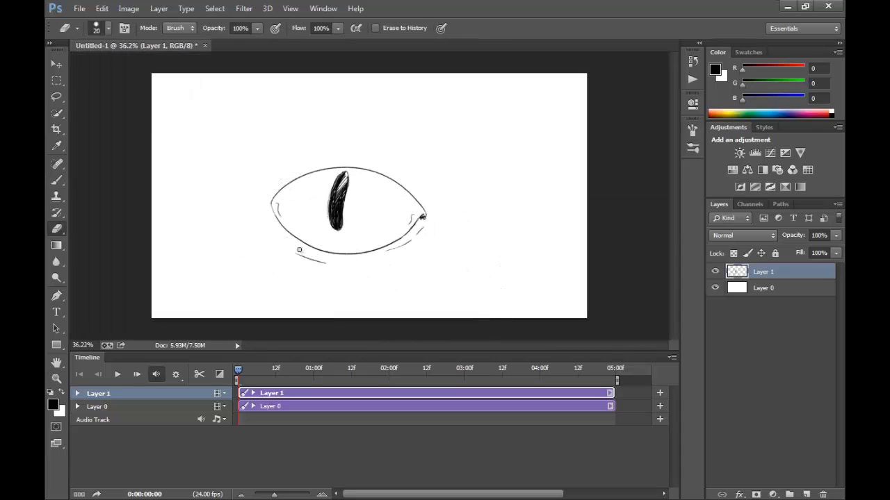
drag(306, 259, 326, 262)
key(b)
drag(271, 206, 310, 173)
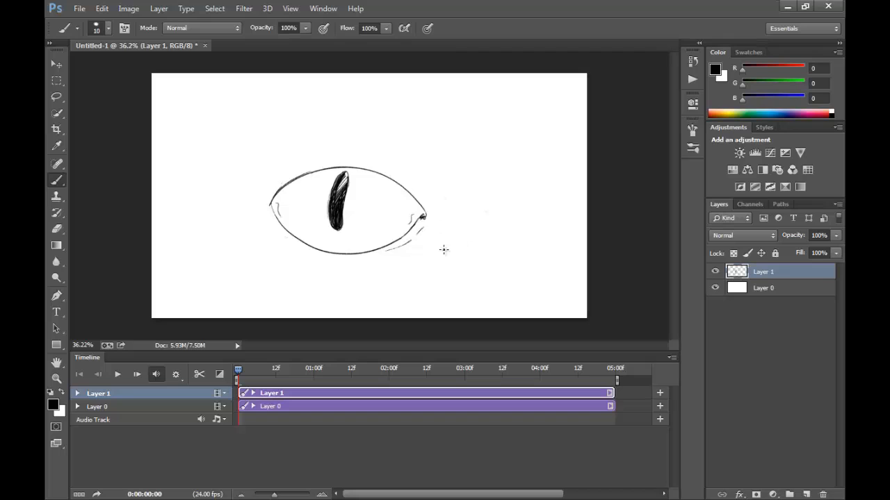
Reduce Layer 1's opacity to 30% to use the open eye as a faded reference.
key(z)
click(398, 207)
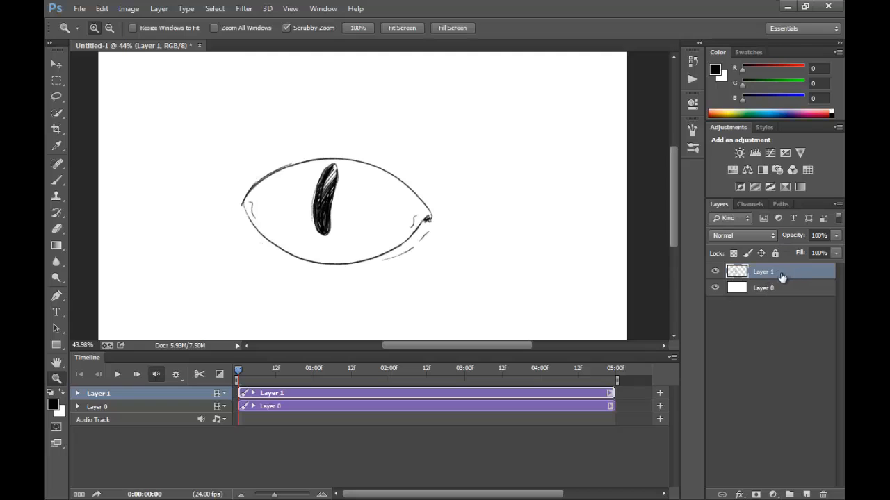
key(v)
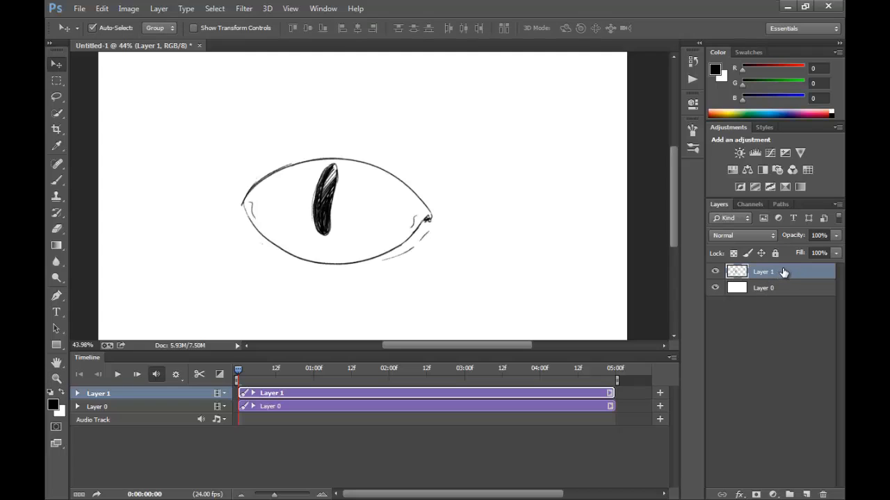
key(3)
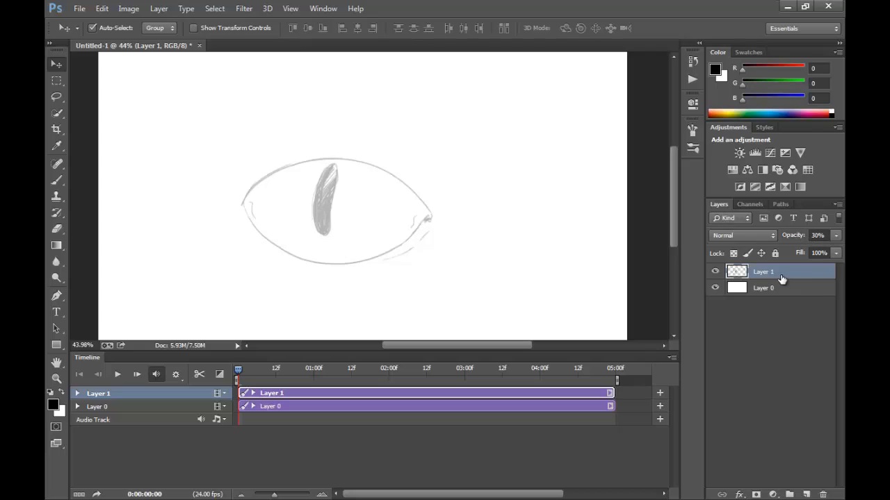
key(6)
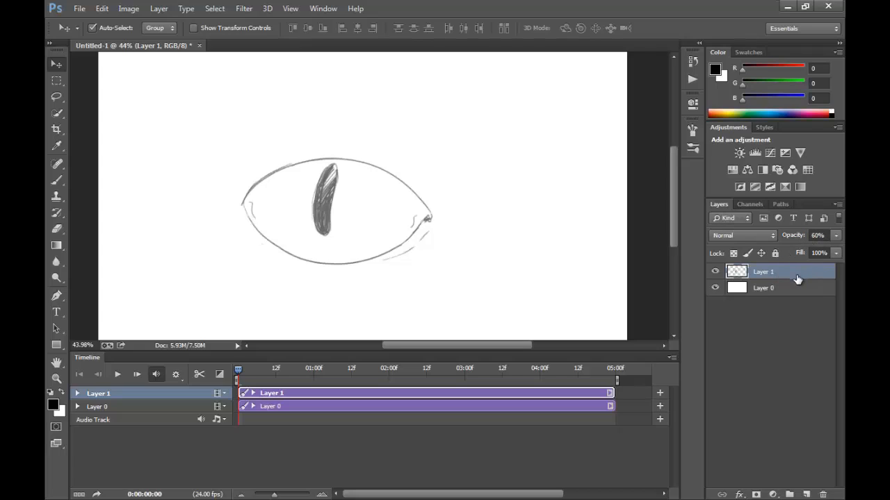
key(3)
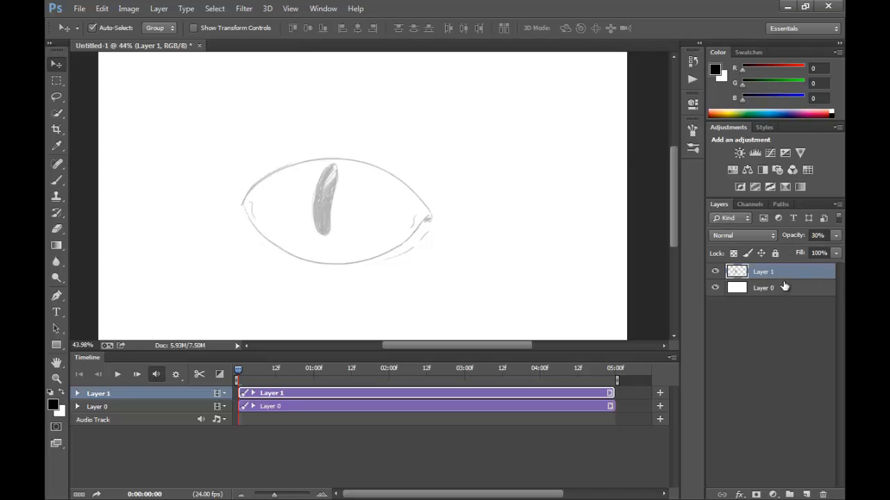
Add a new layer above Layer 1 and draw the closed eyelid as a downward-bowed line between the eye corners.
click(806, 494)
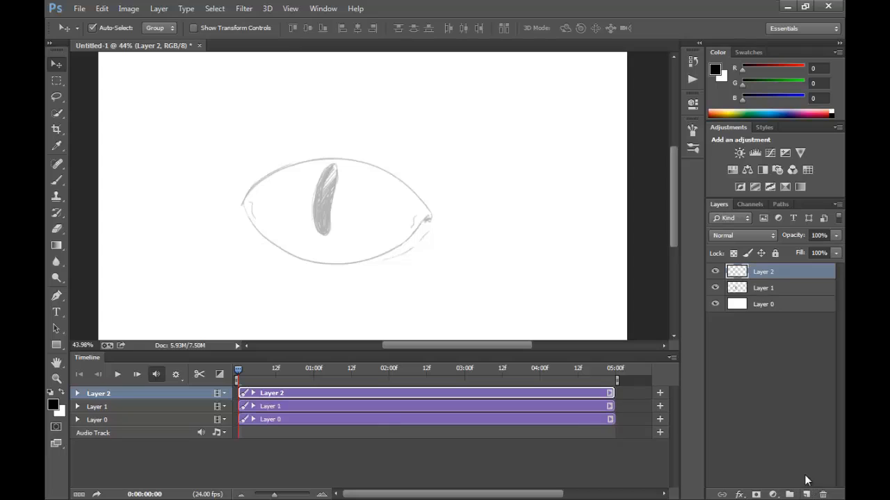
key(z)
drag(310, 194, 333, 195)
key(b)
drag(217, 207, 458, 235)
key(ctrl+z)
drag(221, 216, 459, 238)
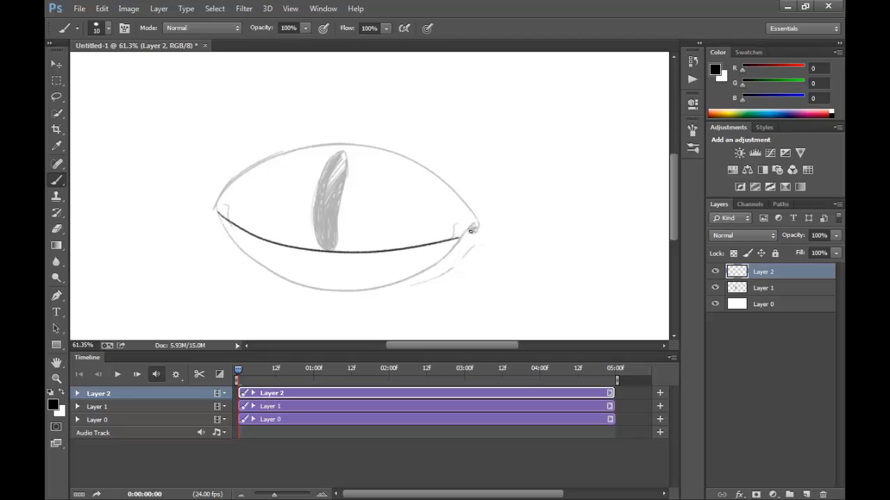
Extend the closed-lid line to the eye's right corner and retrace it along its full length.
drag(474, 229, 453, 239)
drag(215, 212, 455, 215)
key(ctrl+z)
drag(219, 214, 473, 215)
key(ctrl+z)
drag(217, 208, 476, 227)
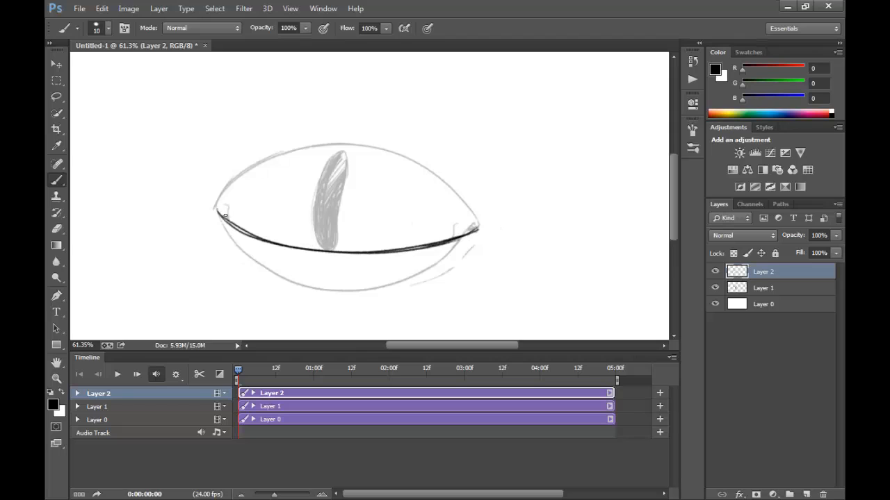
Thicken the left end of the closed-lid line with extra strokes, using brush size 20 at the corner.
mouse_move(215, 207)
mouse_down()
mouse_move(250, 233)
mouse_move(296, 246)
mouse_up()
drag(234, 228, 422, 239)
key(ctrl+z)
drag(248, 232, 456, 235)
key(ctrl+z)
mouse_move(284, 244)
mouse_down()
mouse_move(478, 228)
mouse_move(462, 237)
mouse_up()
key(ctrl+alt+z)
key(ctrl+alt+z)
drag(216, 208, 226, 218)
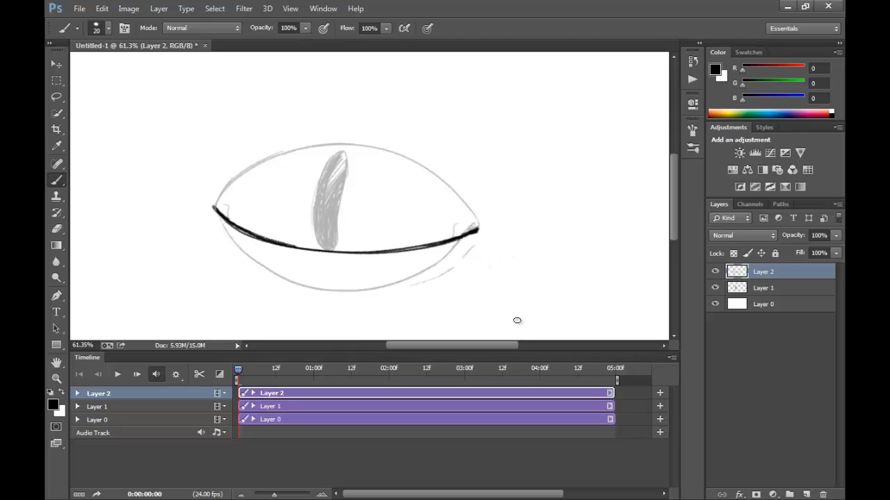
Hide Layer 1 and draw short crease strokes around the closed eye's right corner on Layer 2.
click(714, 272)
click(714, 272)
click(715, 288)
drag(434, 275, 454, 266)
mouse_move(485, 236)
mouse_down()
mouse_move(478, 242)
mouse_move(484, 237)
mouse_up()
mouse_move(417, 174)
mouse_down()
mouse_move(453, 193)
mouse_move(459, 185)
mouse_up()
key(ctrl+z)
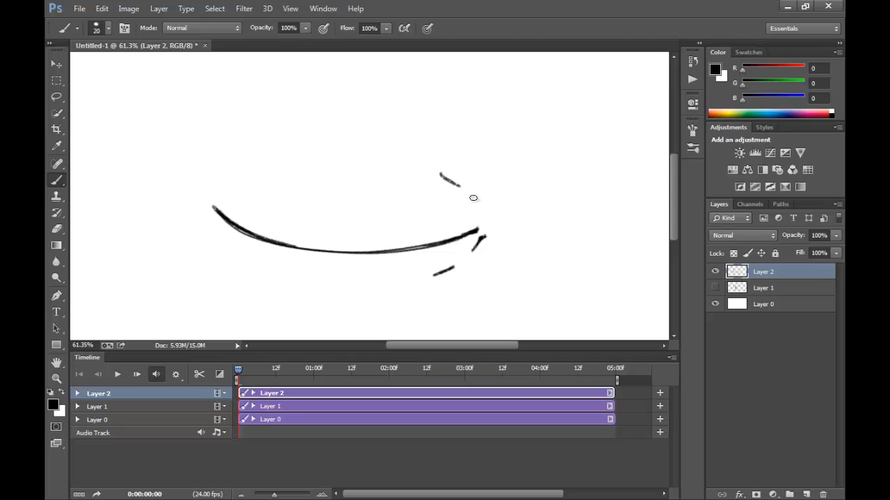
Compare the closed eye against the visible open-eye drawing and trim the crease strokes on Layer 2 with the Eraser.
click(716, 272)
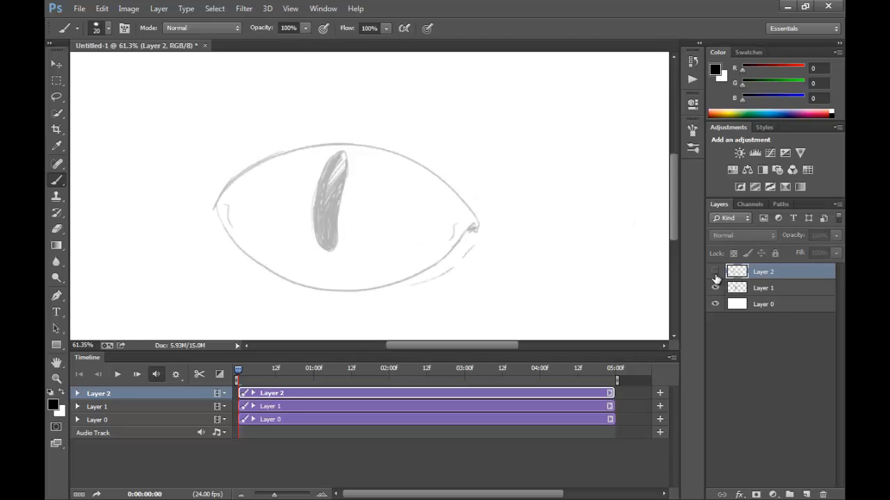
click(716, 272)
key(e)
mouse_move(459, 183)
mouse_down()
mouse_move(428, 179)
mouse_move(476, 224)
mouse_move(464, 207)
mouse_up()
key(b)
key(ctrl+z)
key(e)
mouse_move(455, 267)
mouse_down()
mouse_move(429, 265)
mouse_move(375, 287)
mouse_up()
key(b)
key(z)
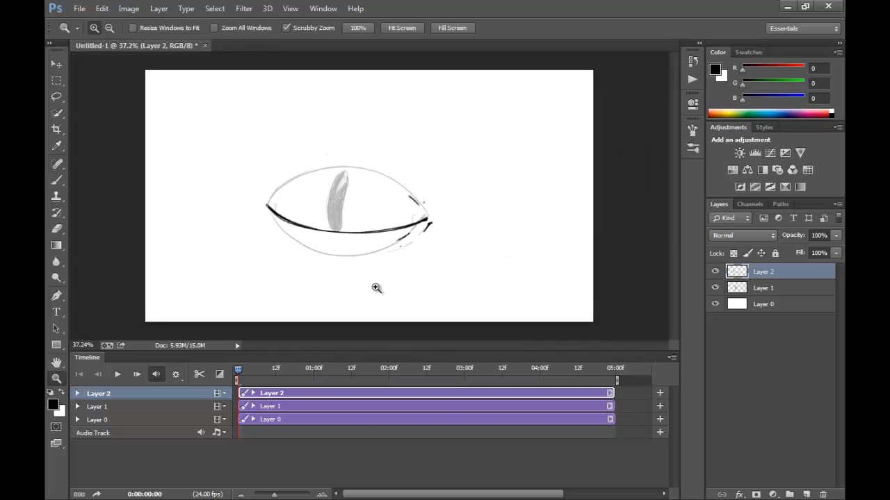
Add a new layer on top, set Layer 2's opacity to 30%, and make Layer 3 active.
click(805, 489)
drag(344, 208, 390, 204)
click(773, 285)
key(v)
key(3)
click(781, 272)
Draw the upper lid curve on Layer 3 slightly below the faded open-eye lid with brush size 10.
key(b)
key(z)
drag(294, 197, 337, 193)
key(b)
drag(187, 205, 487, 175)
key(ctrl+z)
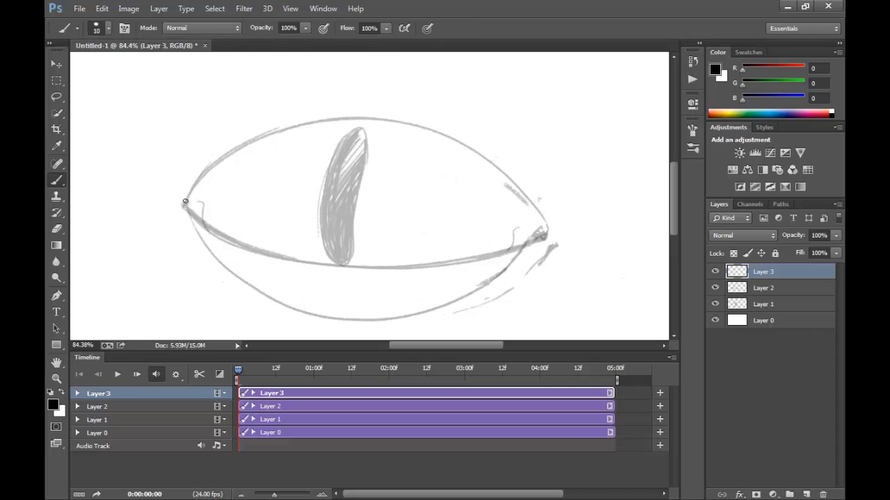
mouse_move(187, 199)
mouse_down()
mouse_move(343, 136)
mouse_move(552, 258)
mouse_move(294, 142)
mouse_move(183, 198)
mouse_up()
key(ctrl+z)
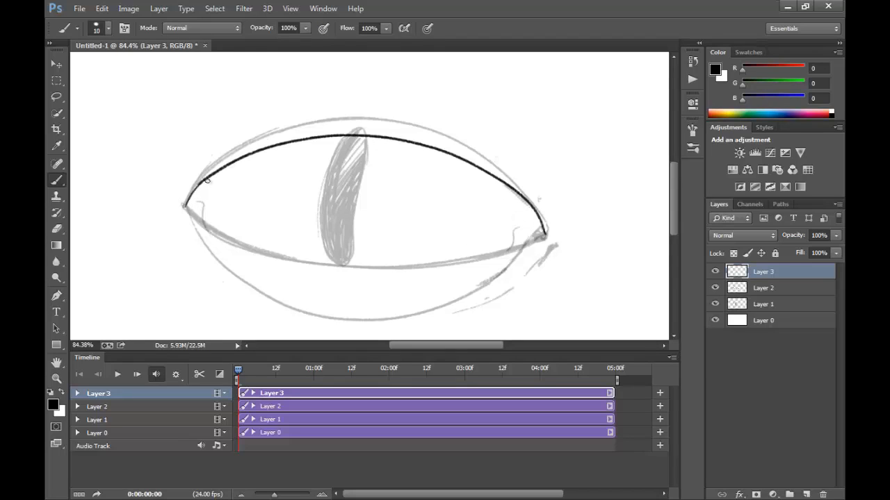
Draw the lower lid curve on Layer 3 slightly above the faded open-eye lower lid, undoing unsatisfactory strokes.
mouse_move(189, 215)
mouse_down()
mouse_move(243, 265)
mouse_move(469, 282)
mouse_move(214, 245)
mouse_move(518, 272)
mouse_up()
key(ctrl+z)
key(ctrl+z)
mouse_move(186, 206)
mouse_down()
mouse_move(375, 309)
mouse_move(476, 285)
mouse_move(535, 243)
mouse_up()
key(ctrl+z)
key(ctrl+alt+z)
key(ctrl+alt+z)
Connect the lower lid line on Layer 3 to the eye's right corner.
drag(475, 282, 524, 253)
key(ctrl+z)
drag(477, 283, 538, 231)
drag(486, 276, 533, 240)
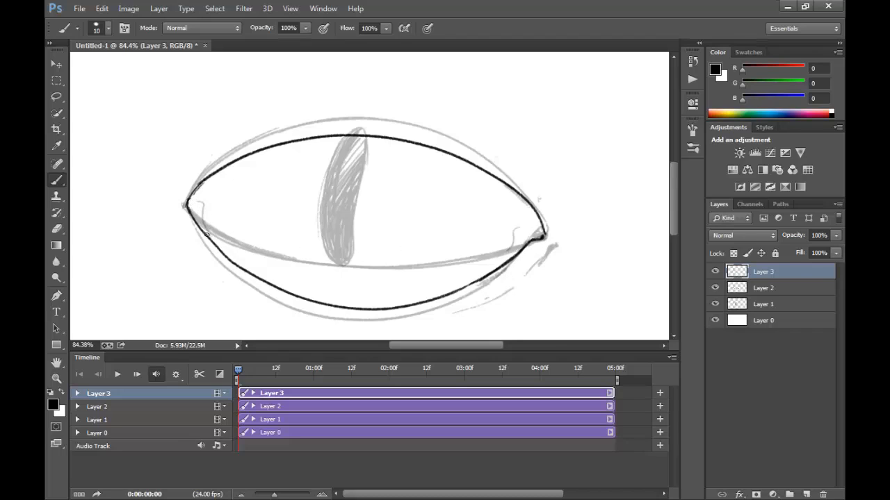
Outline a slit pupil on Layer 3 slightly wider than the faded one, undoing unsatisfactory strokes, and fill it with black hatching.
mouse_move(336, 137)
mouse_down()
mouse_move(317, 241)
mouse_move(339, 267)
mouse_up()
key(ctrl+z)
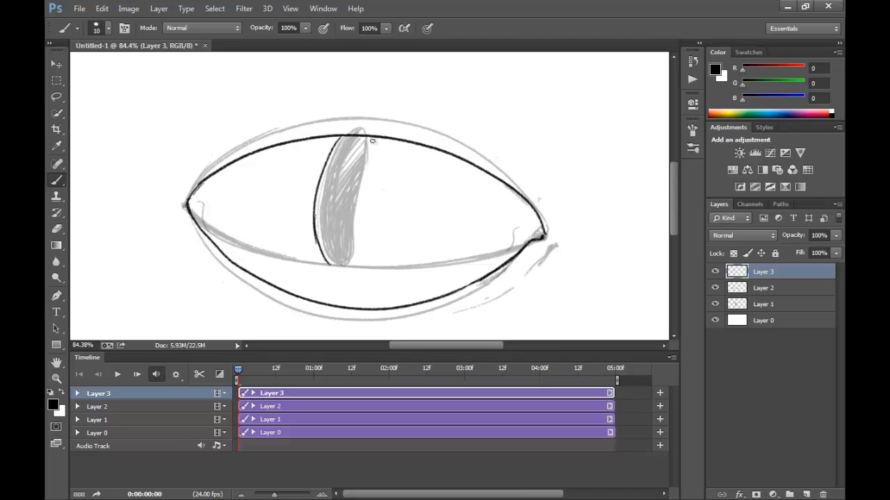
mouse_move(371, 165)
mouse_down()
mouse_move(358, 229)
mouse_move(352, 253)
mouse_up()
key(ctrl+z)
drag(360, 212, 358, 253)
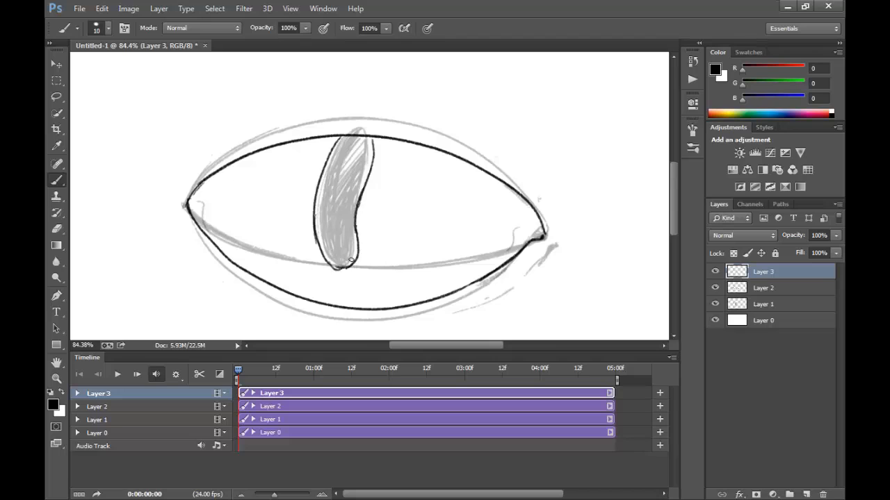
mouse_move(346, 136)
mouse_down()
mouse_move(370, 148)
mouse_move(322, 195)
mouse_move(327, 206)
mouse_move(364, 178)
mouse_move(333, 237)
mouse_move(322, 192)
mouse_move(335, 263)
mouse_move(322, 238)
mouse_move(335, 261)
mouse_move(347, 260)
mouse_move(354, 204)
mouse_move(357, 257)
mouse_up()
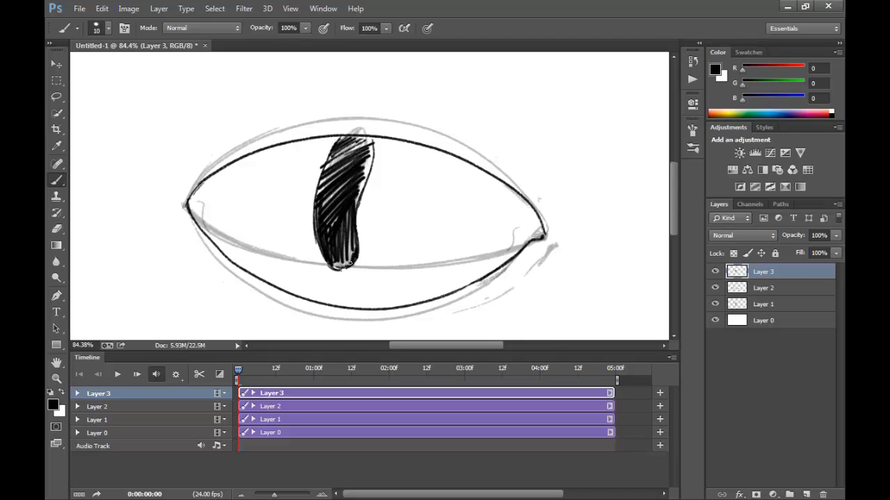
drag(352, 227, 369, 159)
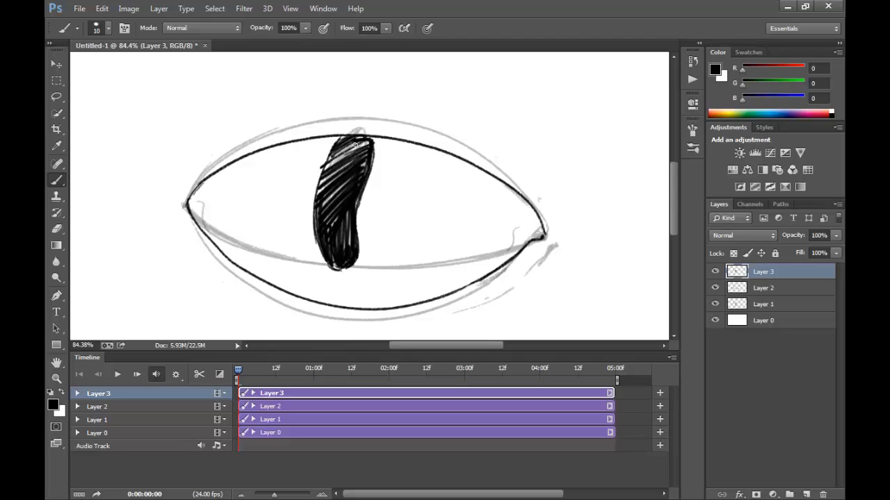
Draw short crease lines around the eye's right corner on Layer 3 and touch up the lid outline near both corners.
scroll(515, 250, down, 1)
drag(517, 265, 481, 284)
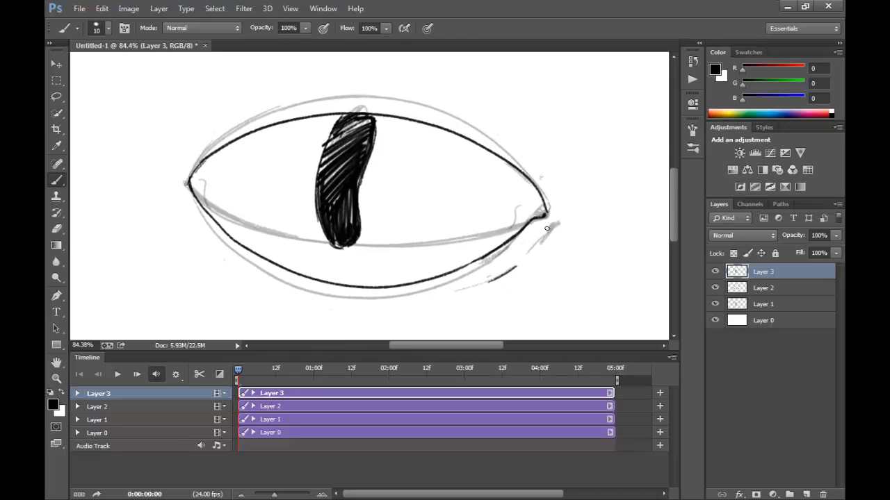
drag(522, 244, 499, 262)
key(e)
key(b)
drag(548, 211, 543, 214)
key(e)
key(b)
mouse_move(208, 161)
mouse_down()
mouse_move(188, 185)
mouse_move(237, 139)
mouse_up()
Restore the opacity of Layer 2 and Layer 1 to 100%.
key(z)
drag(521, 238, 428, 285)
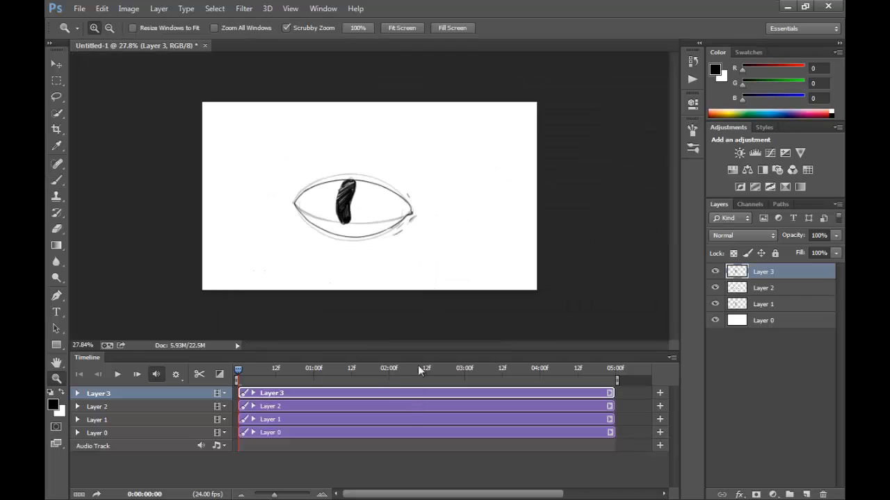
click(761, 287)
key(v)
key(3)
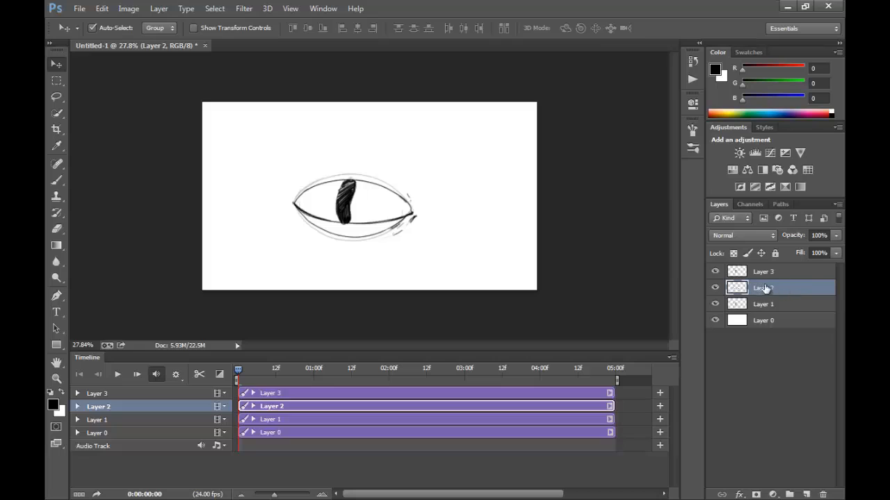
click(782, 304)
key(0)
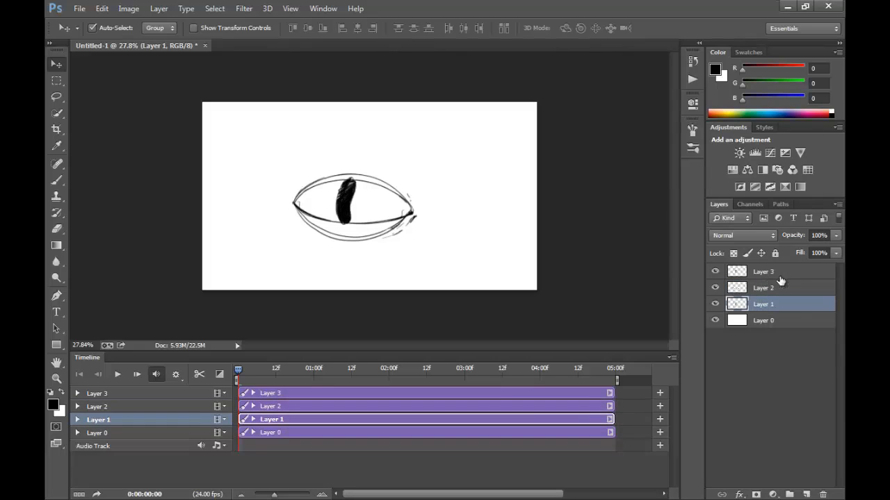
Try 30% opacity on Layers 1 to 3 together, and restore them to 100%.
shift+click(772, 277)
key(3)
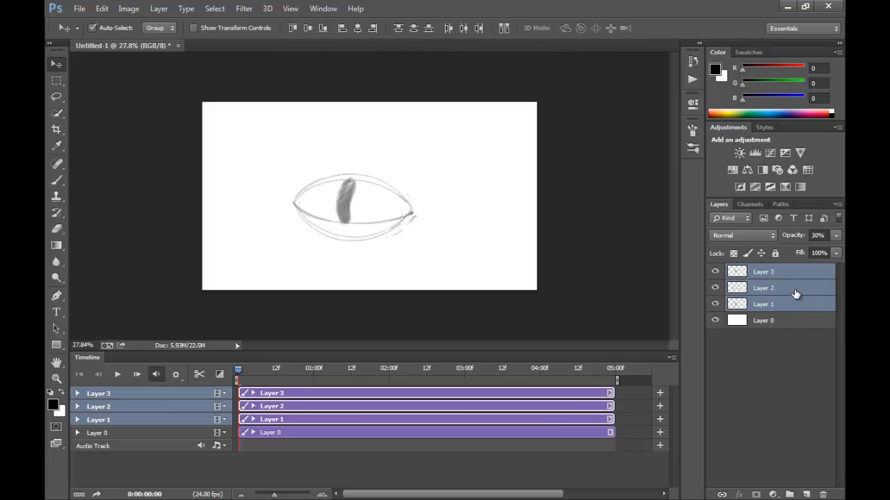
key(0)
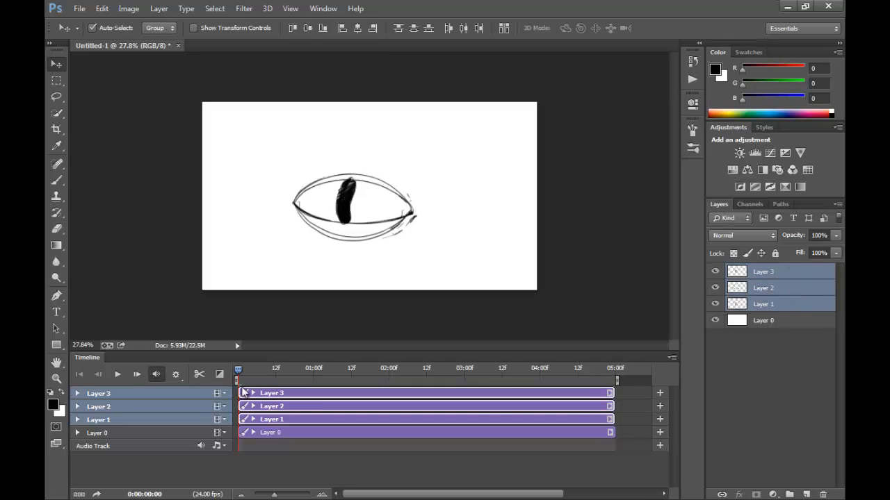
click(300, 396)
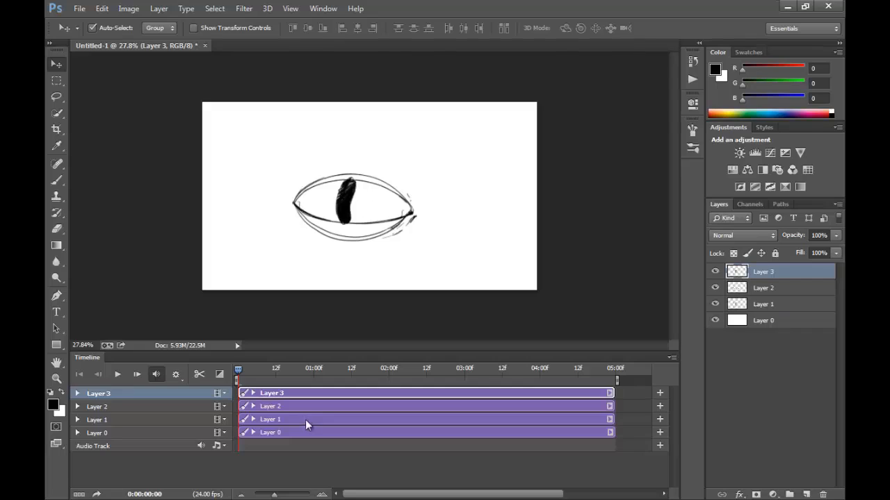
click(305, 419)
click(239, 406)
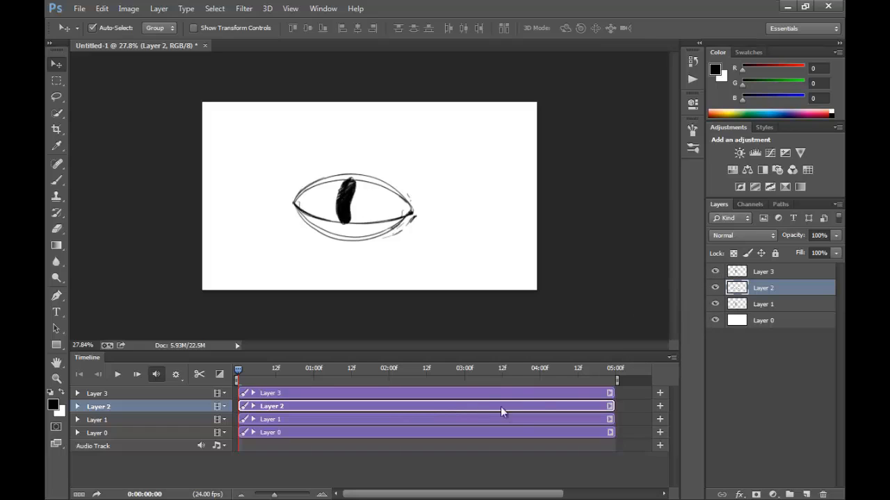
click(671, 358)
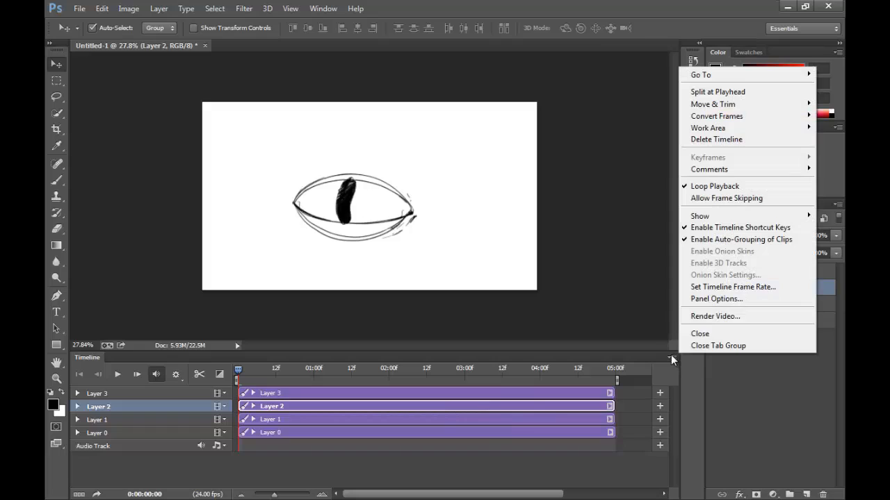
click(671, 359)
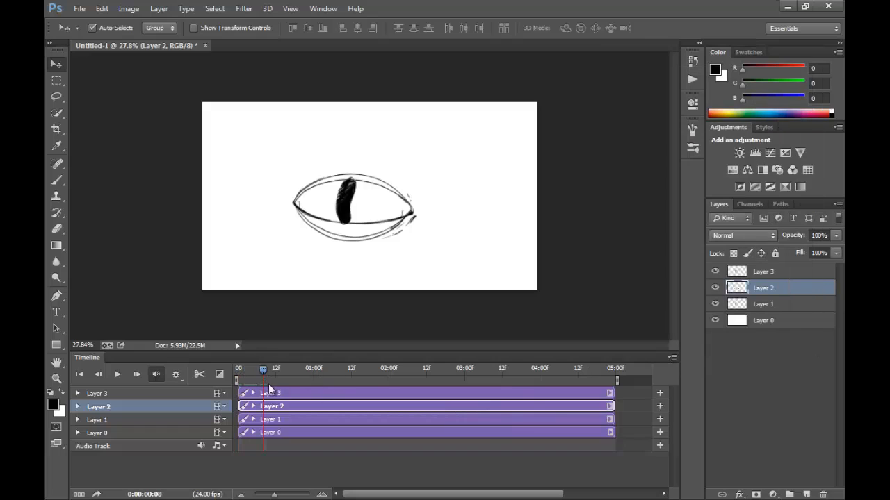
Shorten Layer 3's clip and start it at about 01:03f, then end Layer 2's clip at about 01:03f and Layer 1's at 01:00f.
drag(264, 373, 592, 394)
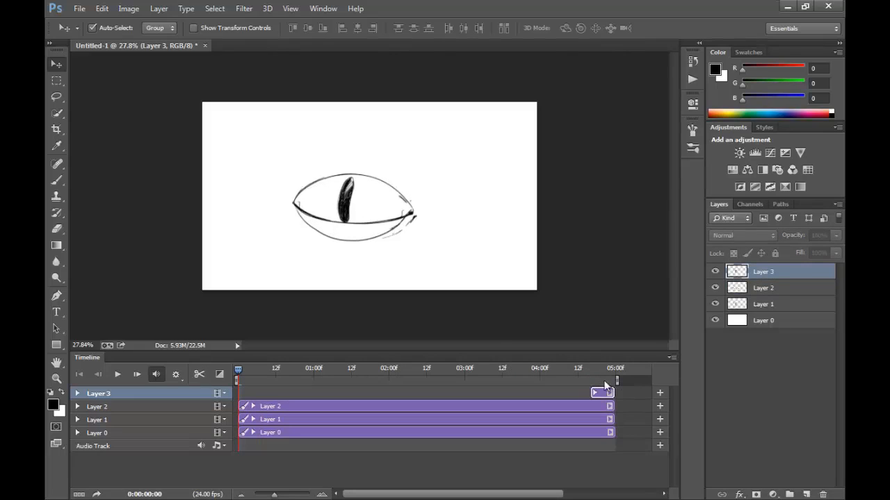
drag(607, 395, 338, 393)
click(570, 406)
drag(610, 406, 321, 406)
drag(610, 419, 312, 419)
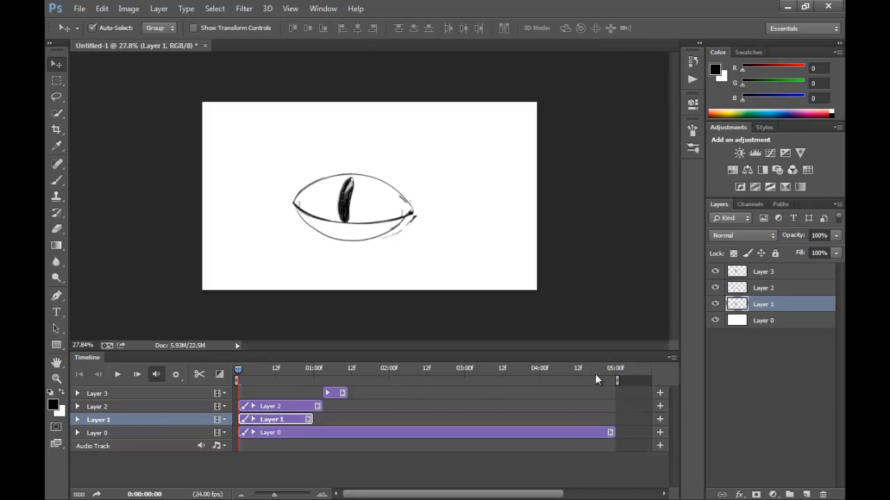
Trim the end of Layer 0's background clip to 01:00f, level with the end of Layer 1's clip.
click(618, 431)
click(612, 431)
click(591, 432)
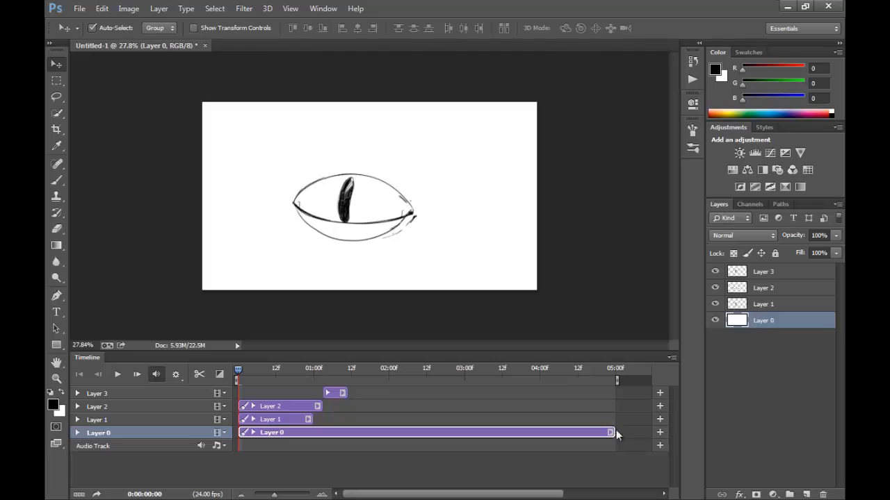
drag(611, 432, 313, 432)
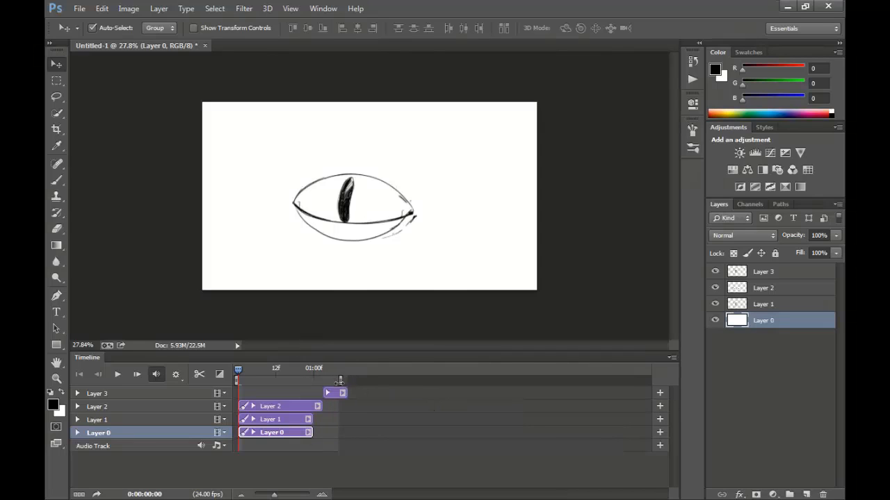
mouse_move(237, 381)
mouse_down()
mouse_move(268, 381)
mouse_move(235, 380)
mouse_up()
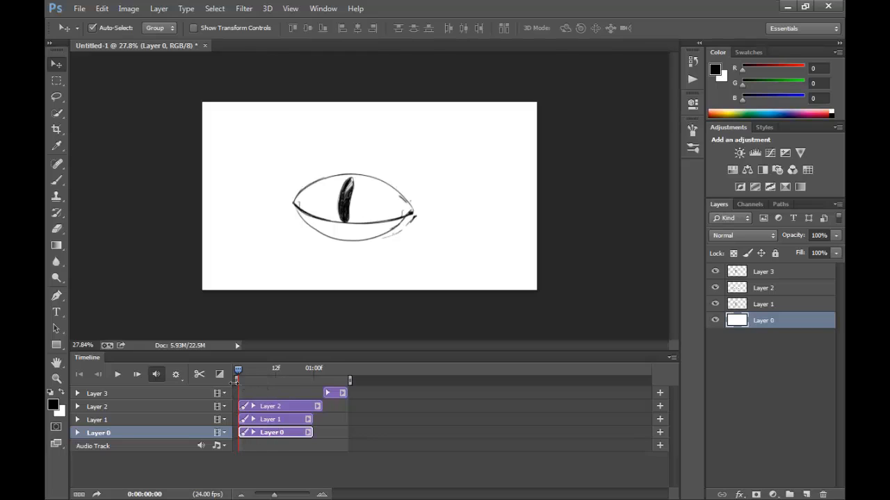
Trim the start of Layer 2's clip to 01:00f so it begins where Layer 1's clip ends.
click(262, 419)
click(715, 304)
click(716, 305)
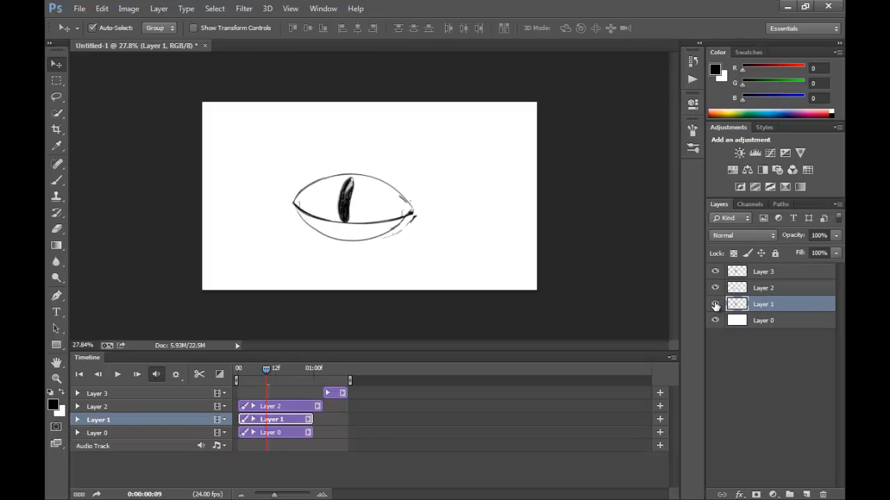
drag(239, 407, 315, 417)
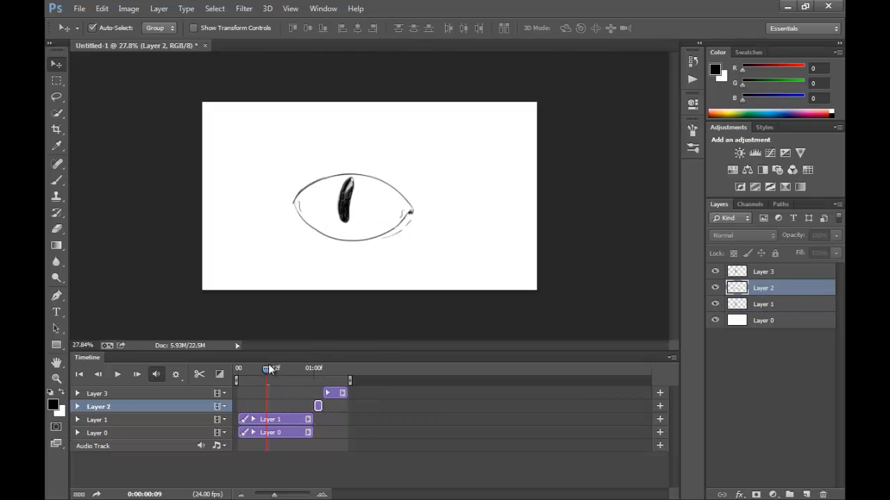
drag(309, 374, 317, 374)
Extend Layer 0's clip to about 01:11f, and end Layer 3's clip and the work area at 01:06f.
drag(313, 430, 351, 417)
drag(317, 368, 332, 392)
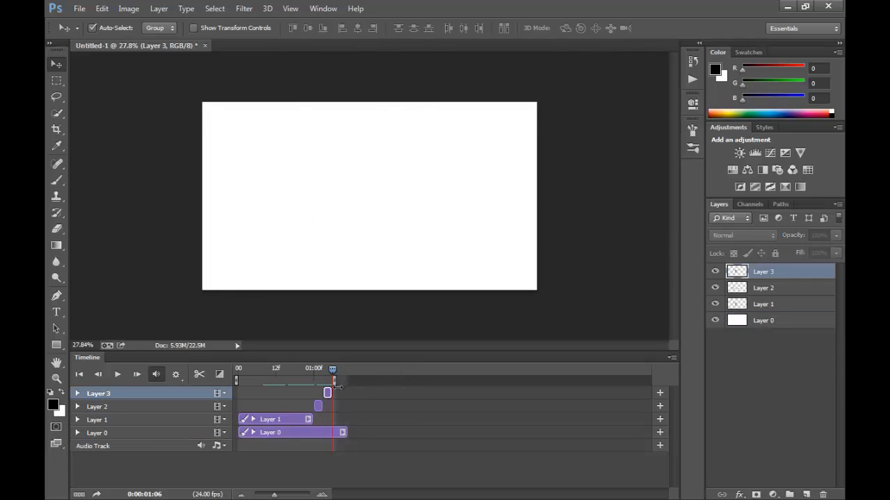
key(space)
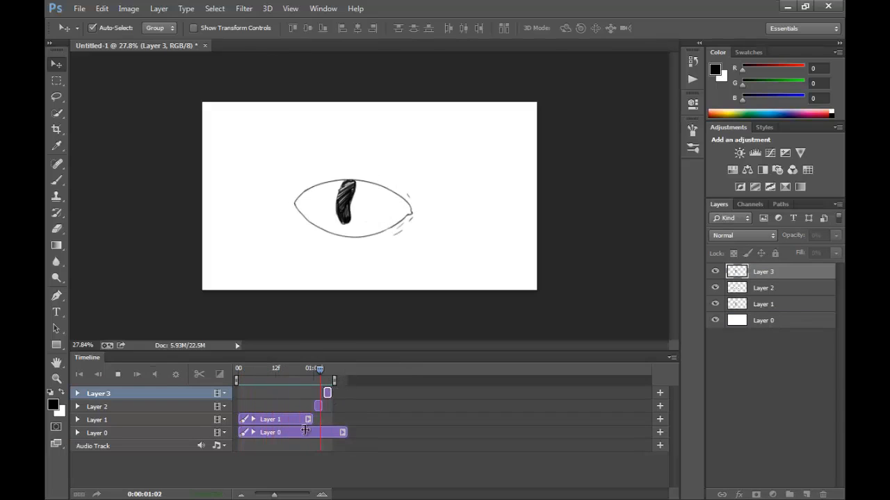
key(space)
Shorten Layer 3's clip to a single frame ending at 01:04f and end the work area there.
drag(273, 495, 285, 495)
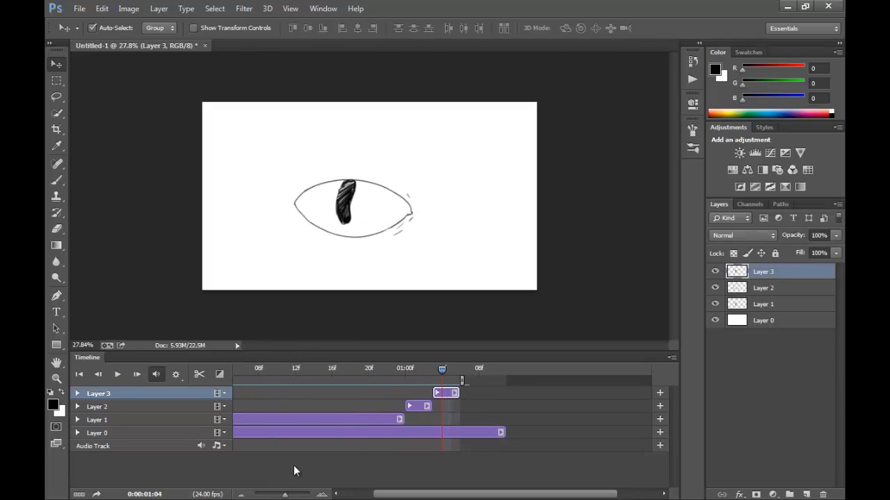
click(327, 493)
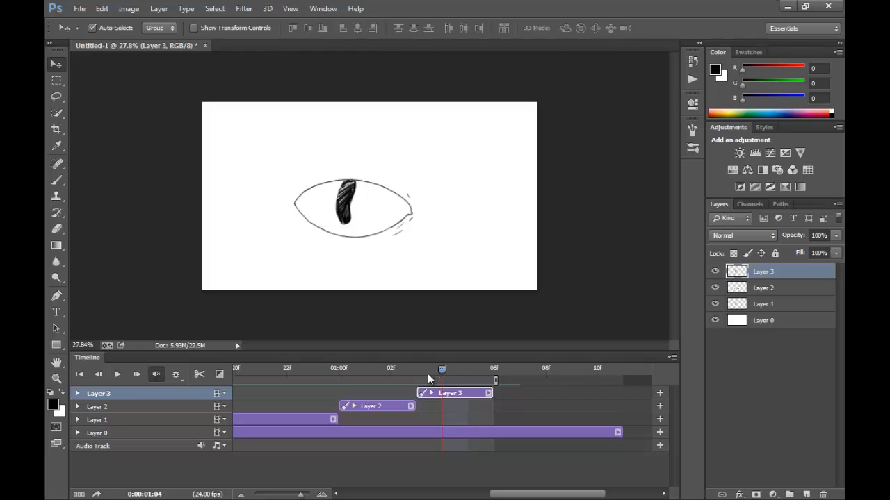
drag(492, 393, 440, 392)
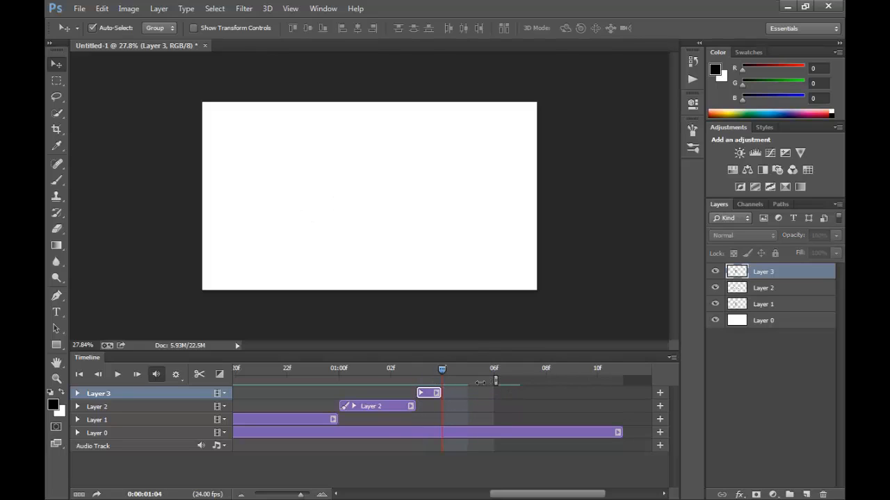
drag(491, 381, 443, 381)
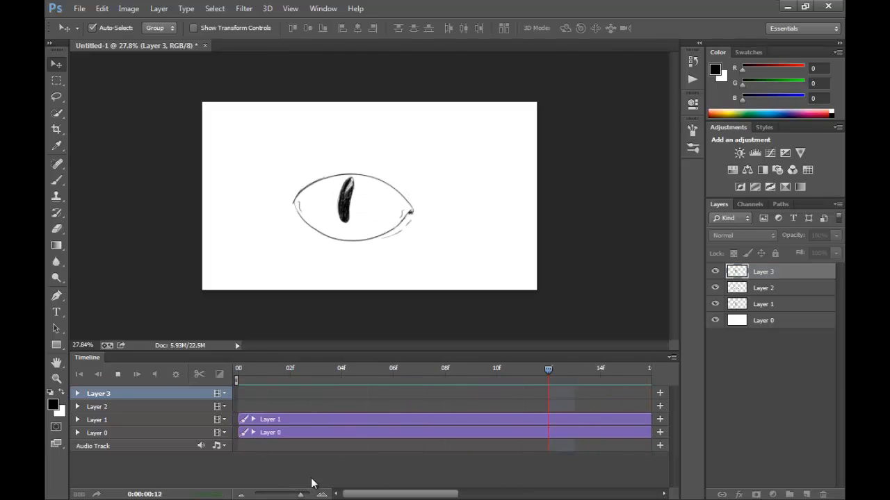
Play back the blink animation to check the timing of the clips.
key(space)
drag(301, 495, 266, 495)
key(z)
key(space)
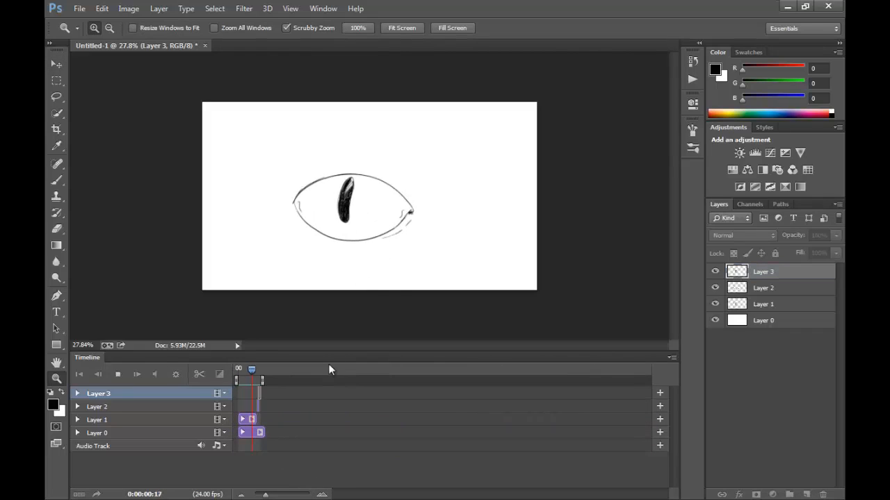
key(space)
At frame 01:03f, thin the left edge of Layer 3's pupil with the eraser at size 20.
drag(265, 495, 287, 495)
mouse_move(521, 371)
mouse_down()
mouse_move(551, 369)
mouse_move(542, 369)
mouse_up()
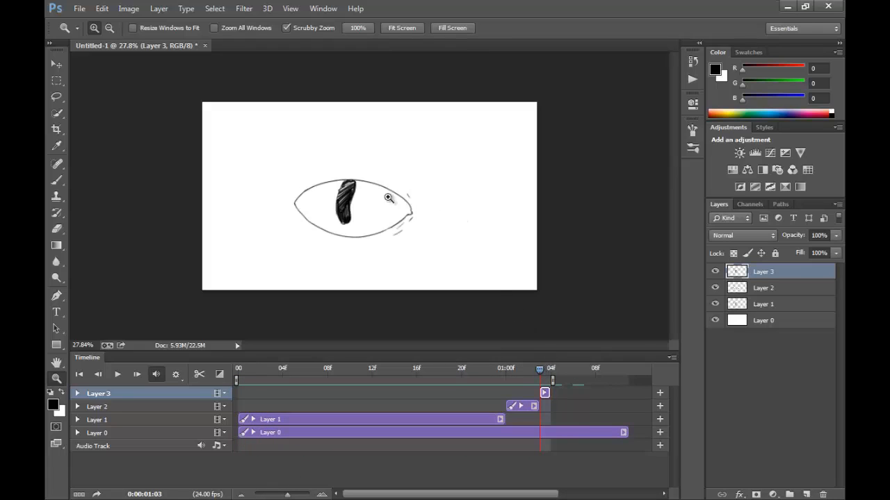
drag(352, 188, 404, 173)
key(e)
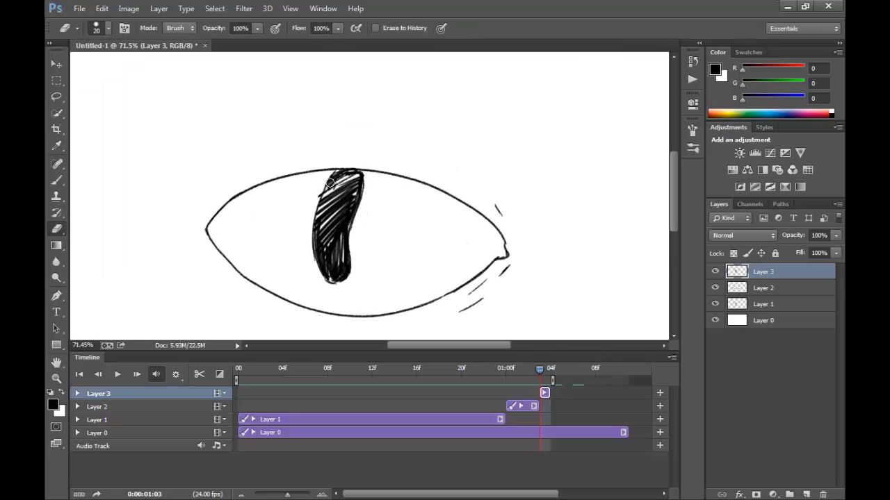
mouse_move(326, 186)
mouse_down()
mouse_move(318, 266)
mouse_move(325, 181)
mouse_move(317, 239)
mouse_up()
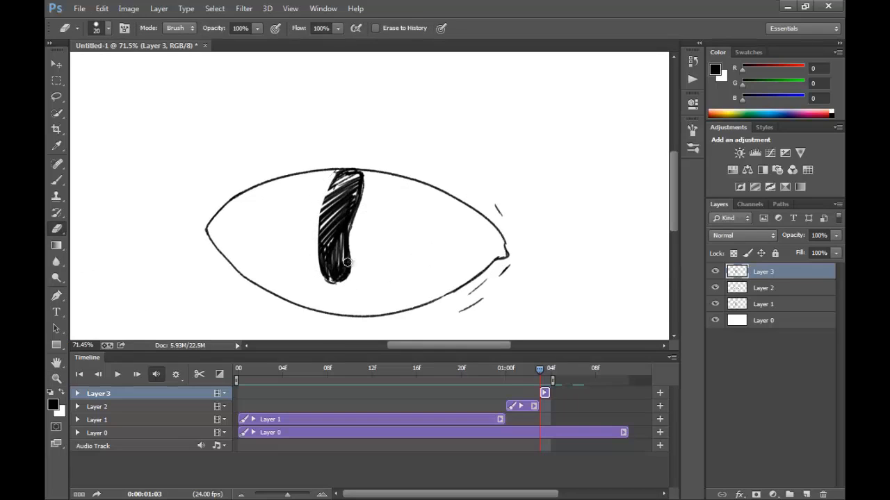
Erase along the right edge and lower tip of Layer 3's pupil, and retouch its lower right side with the brush.
drag(366, 179, 358, 229)
key(ctrl+z)
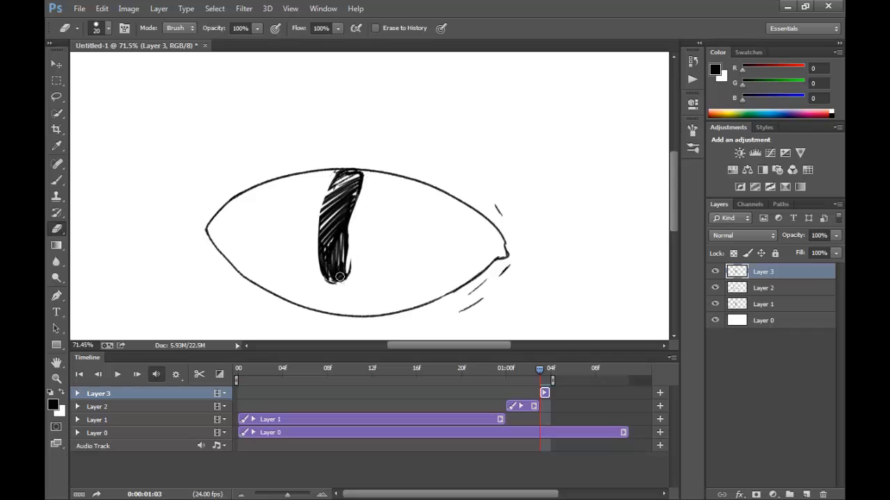
mouse_move(351, 238)
mouse_down()
mouse_move(349, 276)
mouse_move(340, 284)
mouse_move(322, 279)
mouse_move(347, 282)
mouse_move(325, 281)
mouse_up()
drag(327, 179, 369, 180)
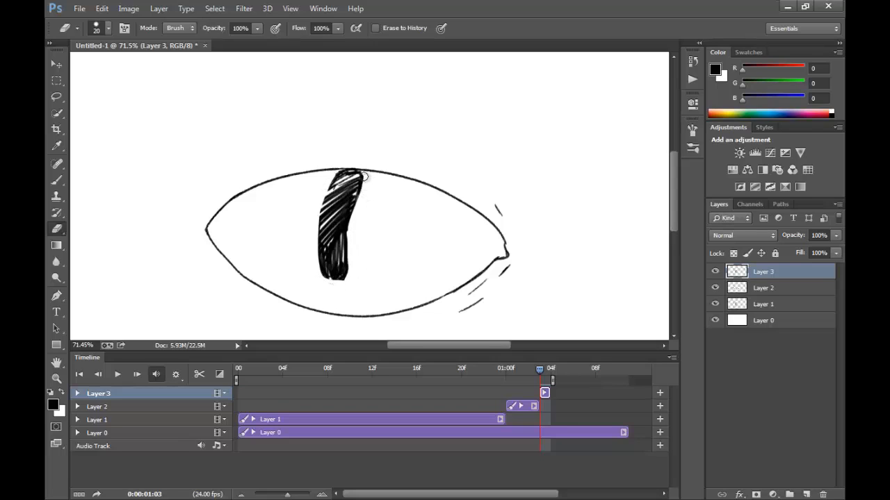
drag(350, 232, 347, 273)
key(b)
drag(352, 210, 342, 259)
Play back the animation to check how the slimmer pupil on Layer 3 reads in motion.
key(z)
drag(517, 266, 463, 273)
key(space)
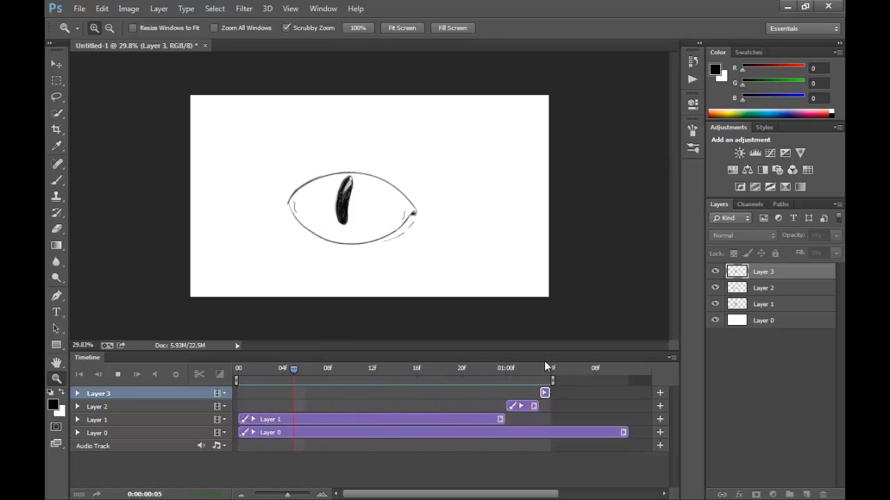
key(space)
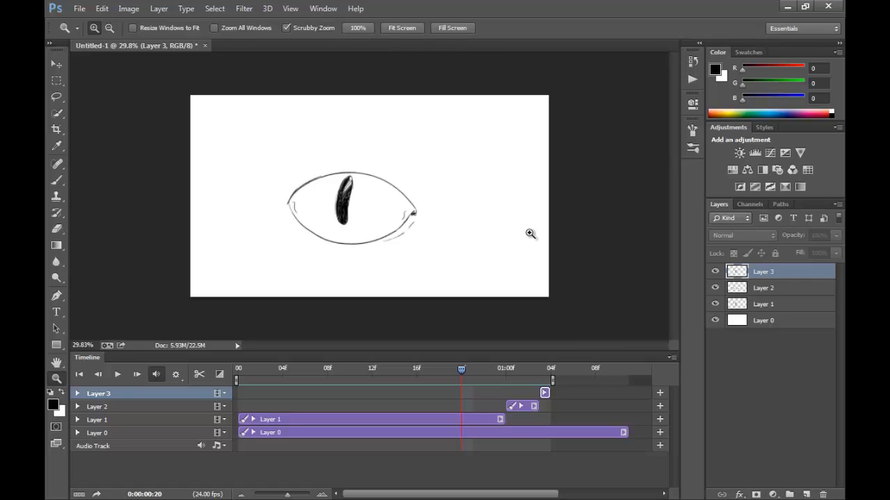
Open the Render Video settings to export the blink animation.
click(79, 8)
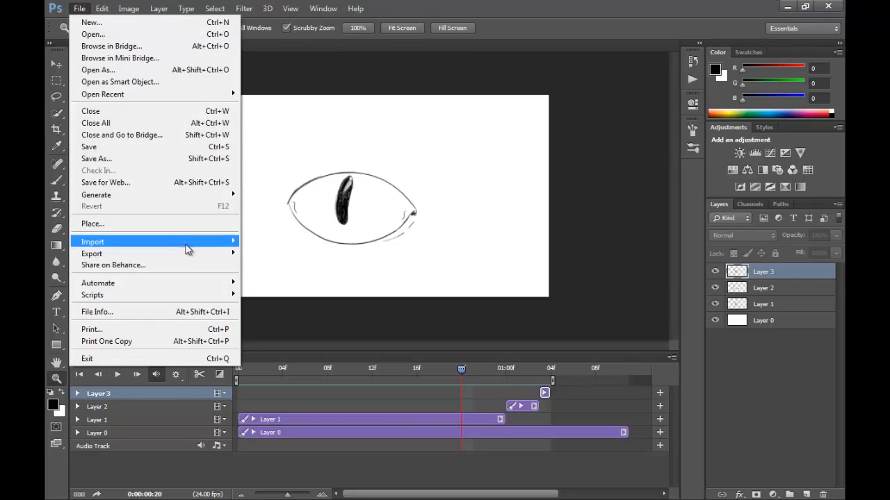
mouse_move(188, 253)
click(299, 279)
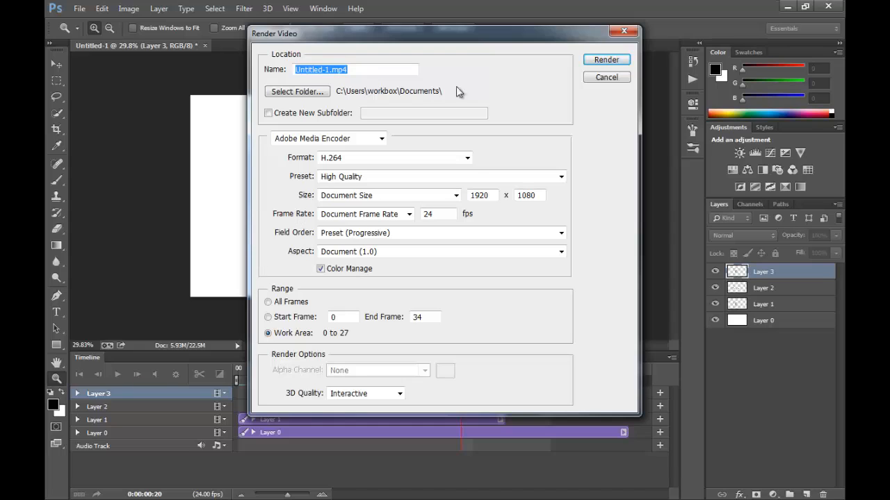
Try the QuickTime format with the Adobe Media Encoder and look through its quality presets.
click(382, 138)
click(393, 158)
click(394, 159)
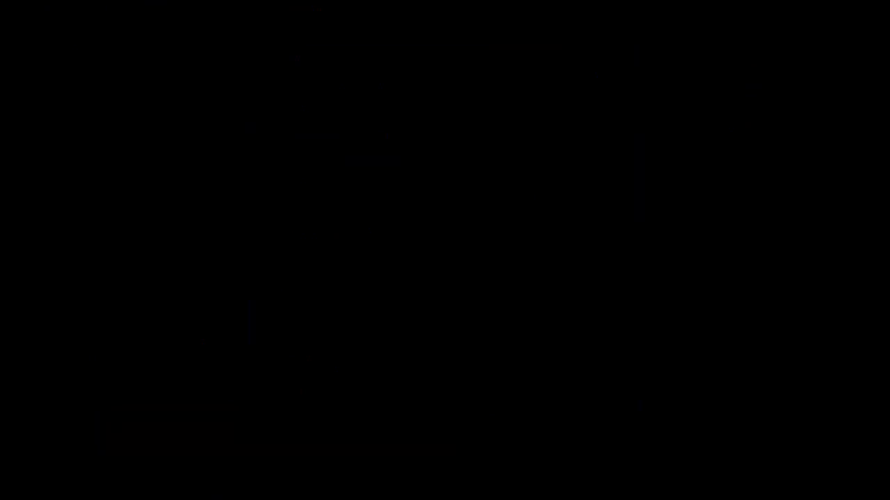
click(416, 160)
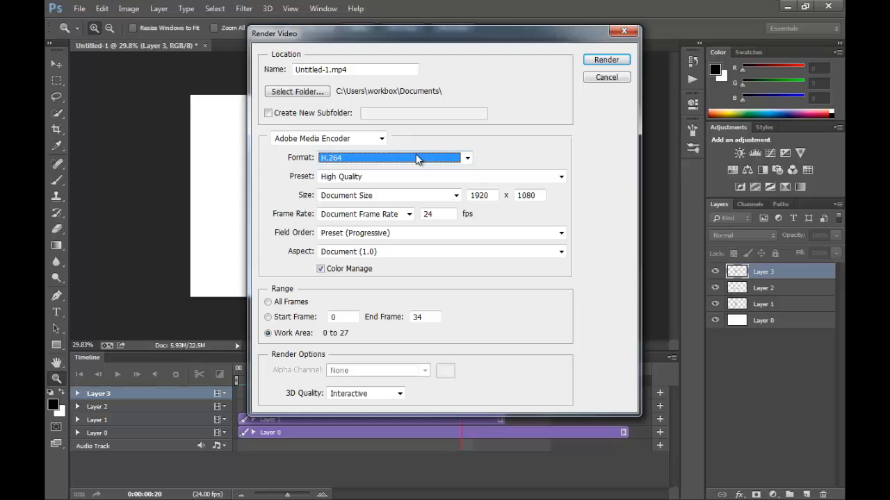
click(417, 159)
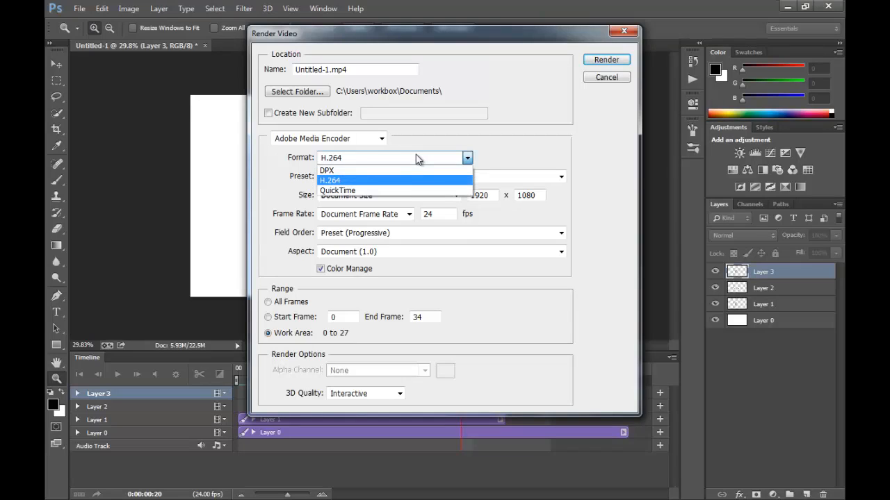
click(407, 191)
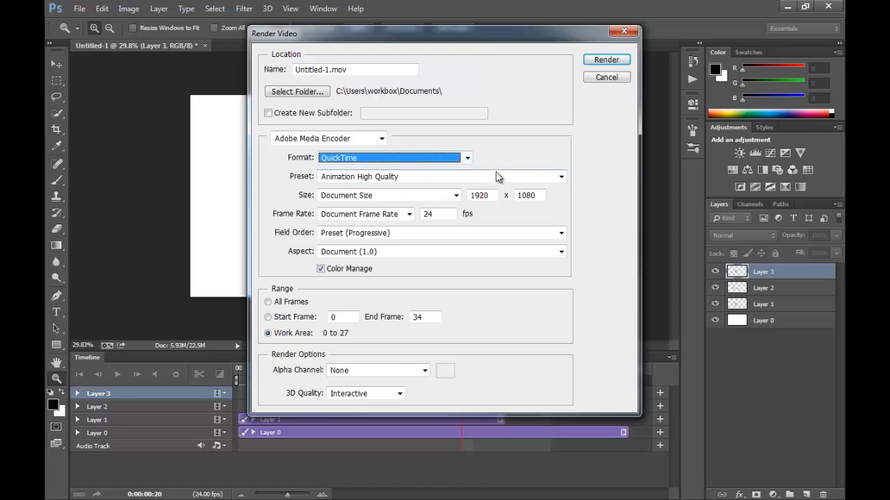
click(500, 179)
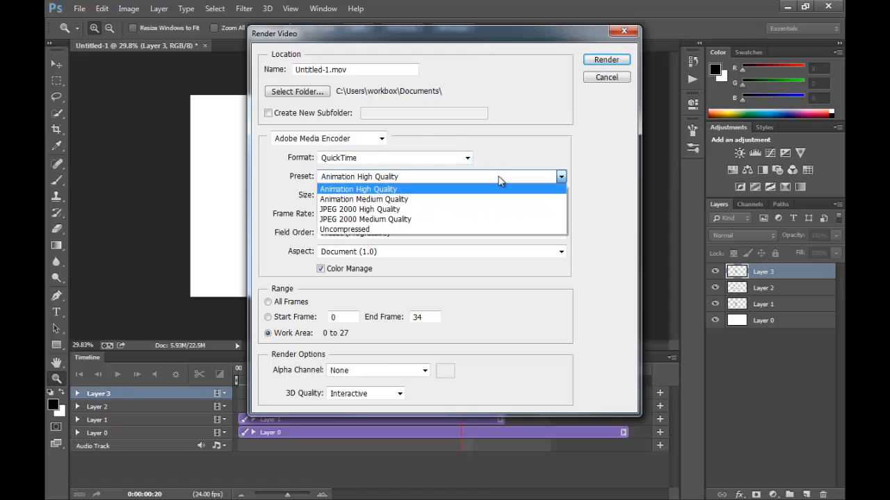
click(500, 178)
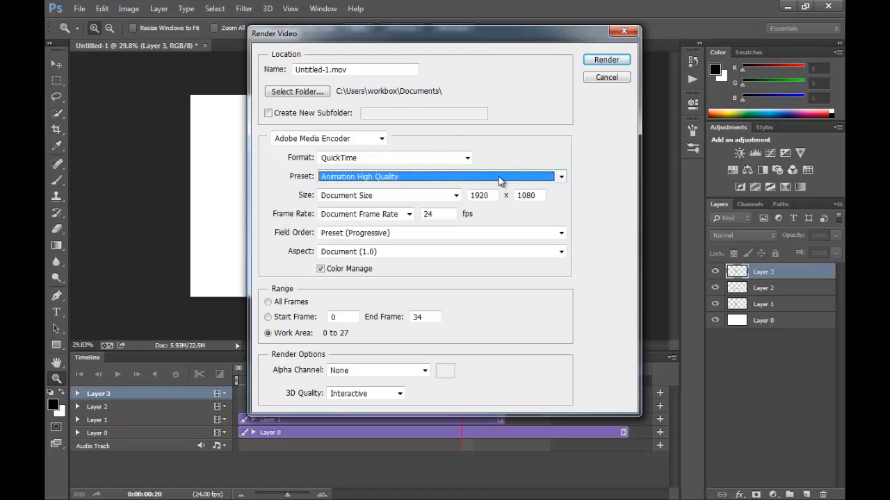
click(441, 157)
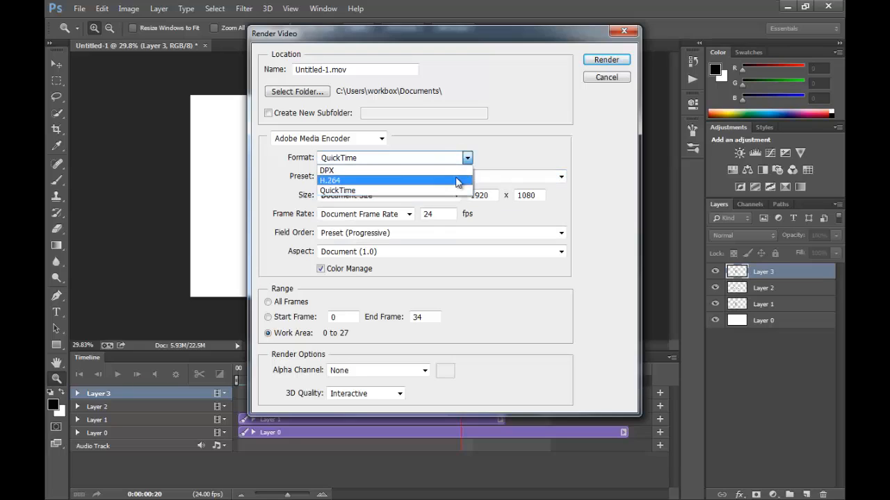
click(451, 187)
click(465, 161)
click(467, 159)
Switch the render output to a Photoshop Image Sequence in PNG format.
click(381, 139)
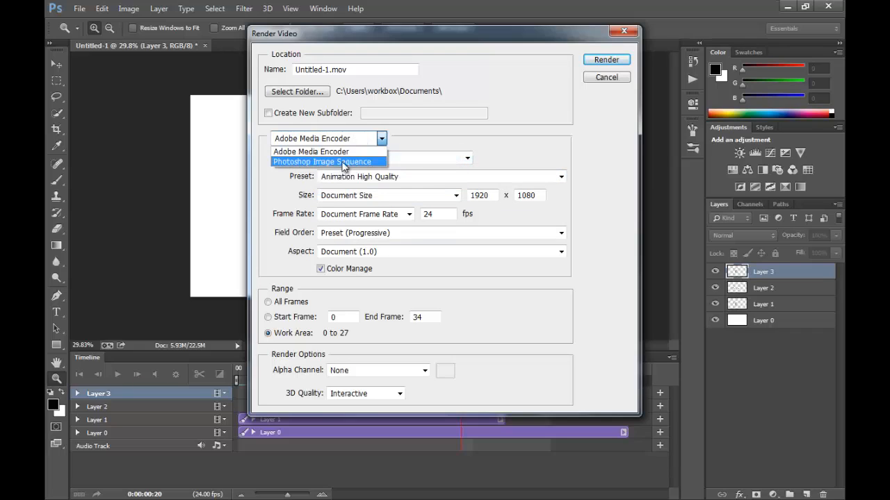
click(344, 162)
click(368, 158)
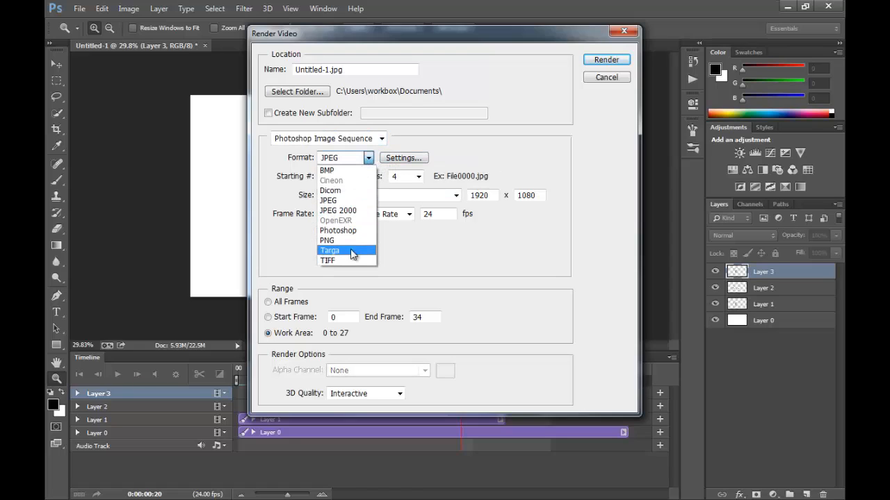
click(350, 240)
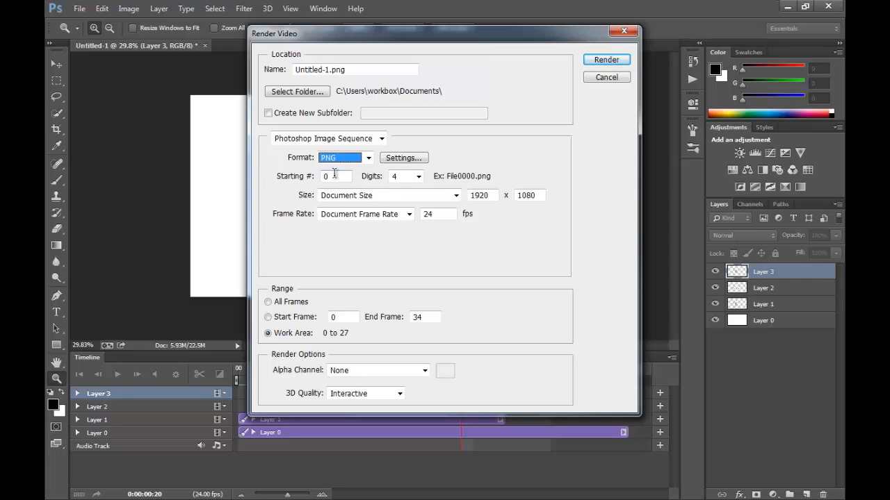
Change the base name of the rendered image files to Blink01_, keeping the .png extension.
double_click(327, 70)
drag(315, 67, 275, 81)
text(Bl)
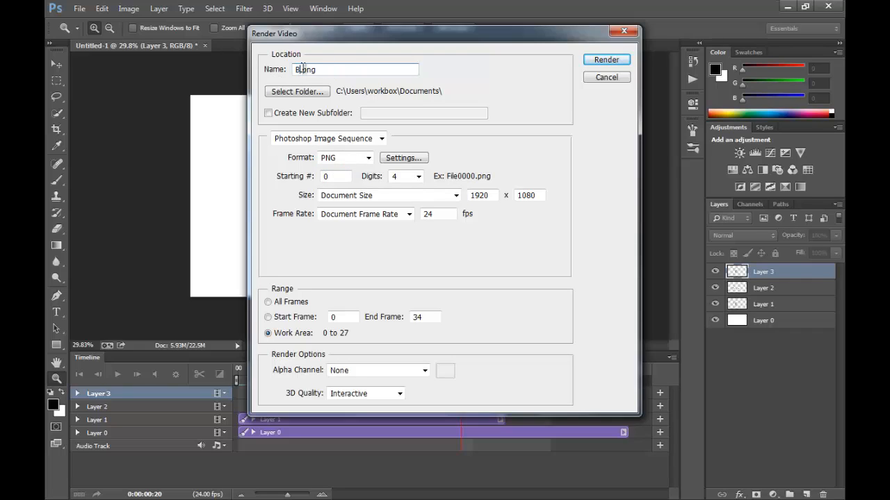
text(ink)1)
text(0)
Enable a new subfolder for the render and choose K:\Art\2013\PhotoshopTutorial_2014 as the destination folder.
click(268, 113)
click(316, 94)
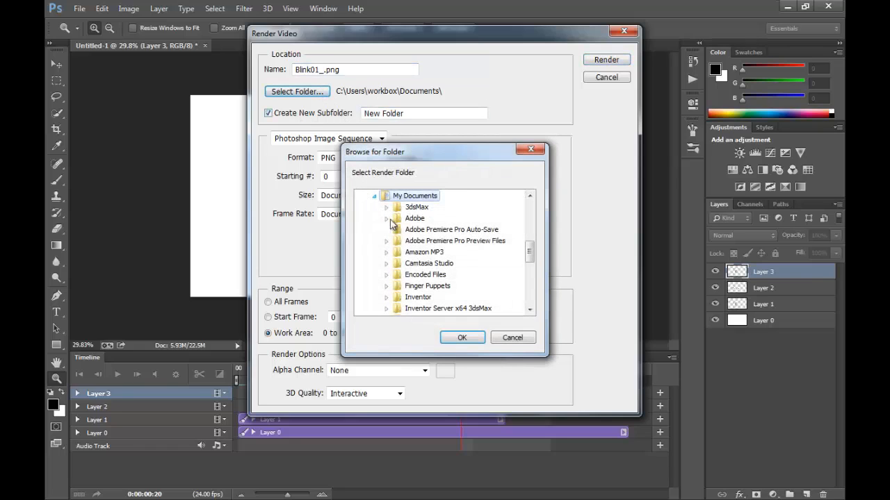
click(374, 196)
scroll(369, 232, up, 3)
scroll(369, 230, up, 4)
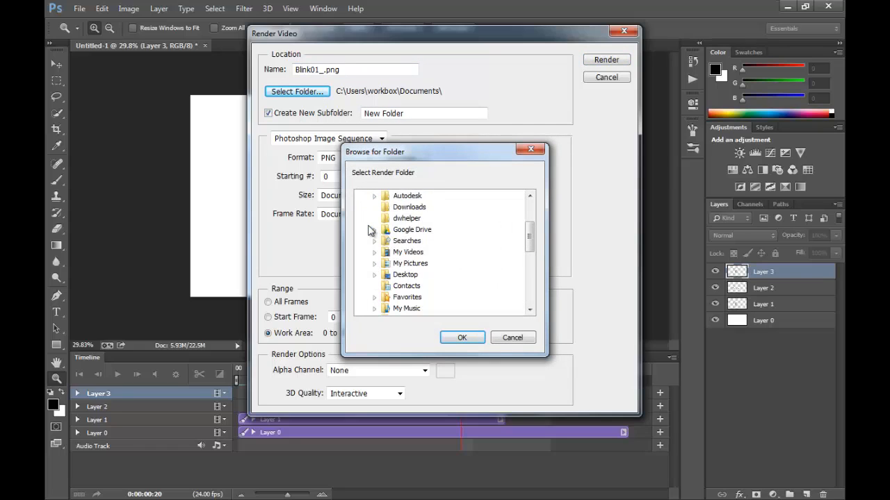
click(367, 220)
scroll(389, 236, down, 10)
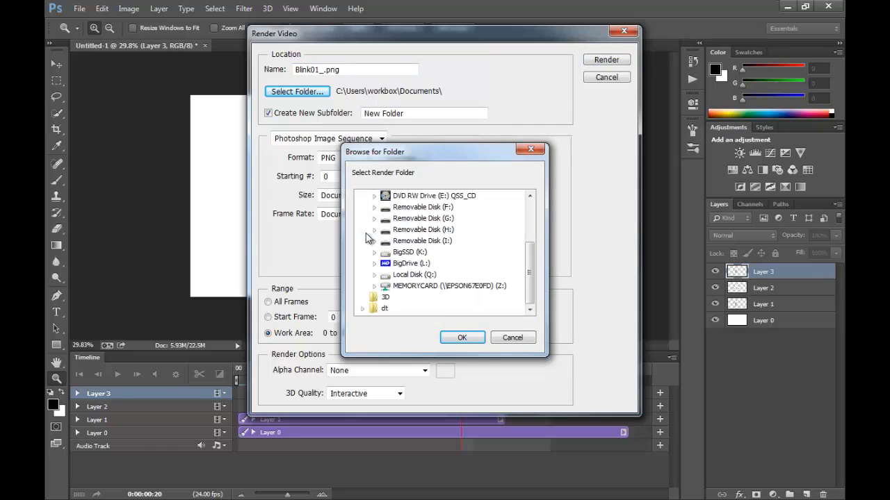
double_click(435, 220)
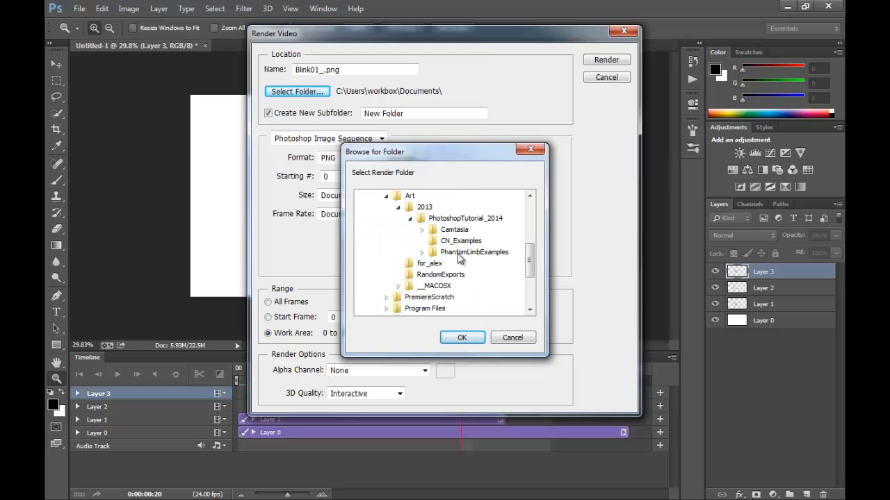
click(438, 220)
click(462, 338)
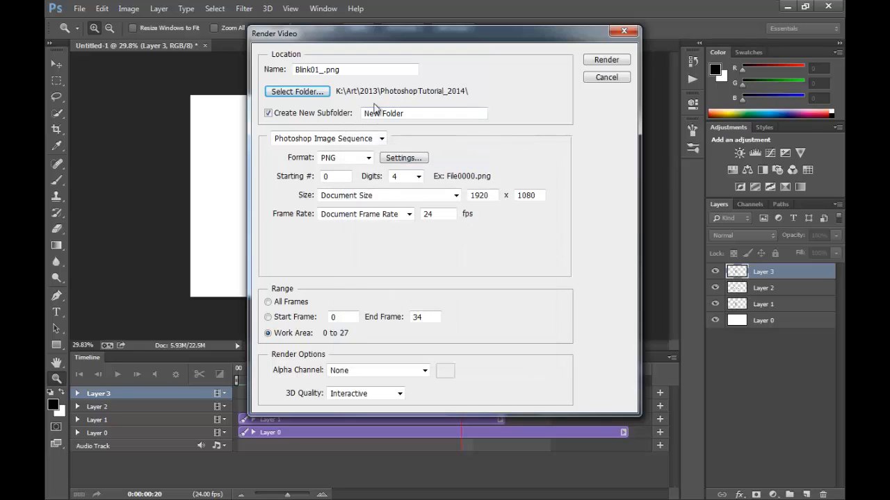
Name the new subfolder Blink and render the sequence with Smallest / Slow PNG compression and no interlacing.
drag(407, 114, 308, 114)
text(Blink)
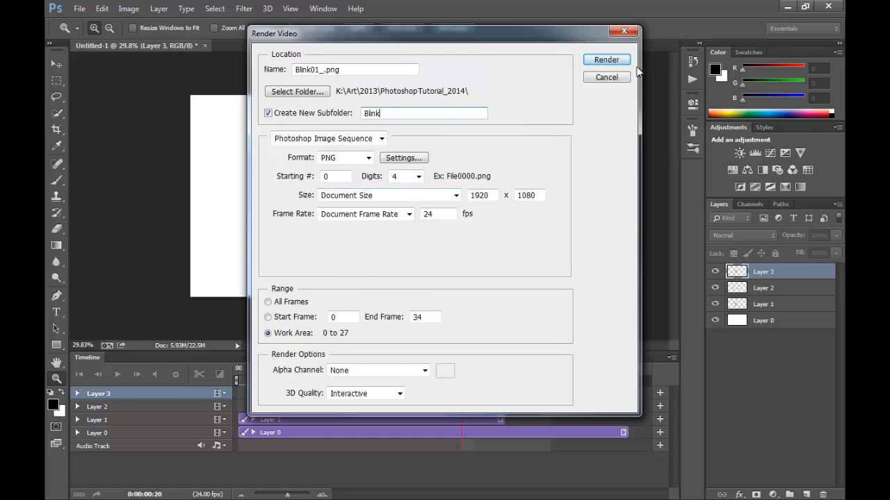
click(606, 61)
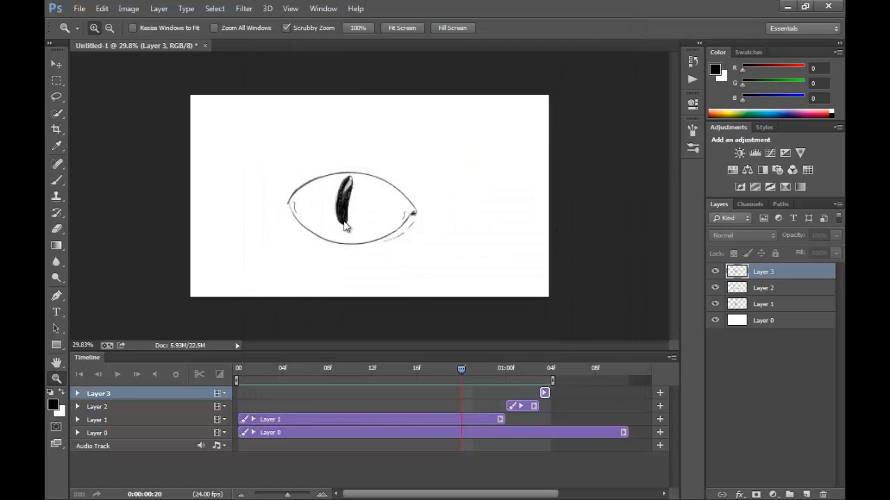
drag(323, 170, 301, 140)
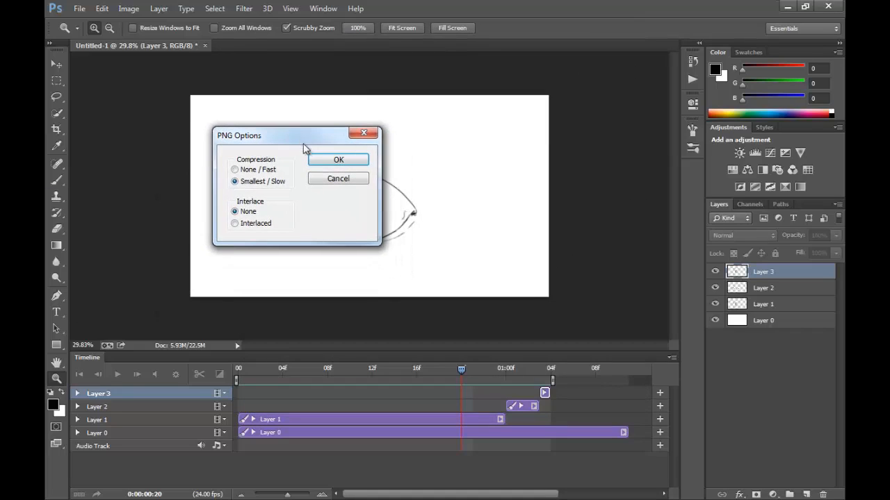
click(331, 161)
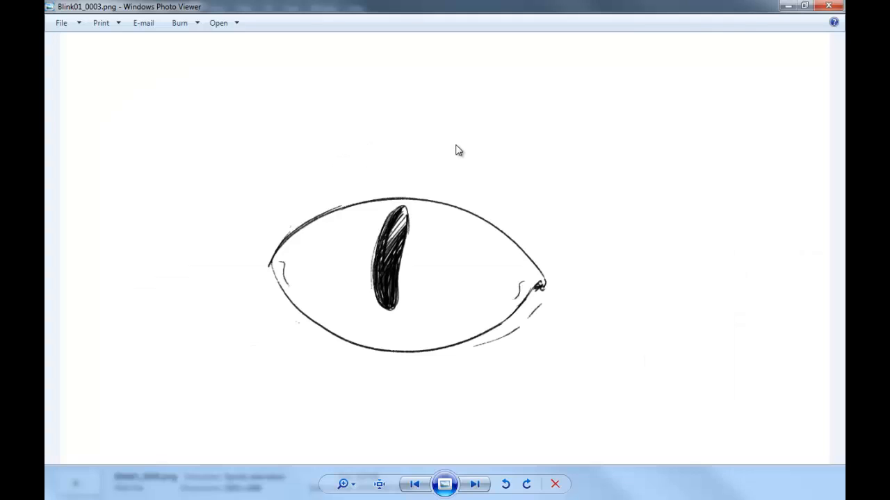
Leaf through the rendered Blink01 frames in Windows Photo Viewer, starting from Blink01_0003.png, and close the viewer.
key(Right)
key(Right)
key(Right)
key(Right)
key(Right)
key(Right)
key(Right)
key(Right)
key(Right)
key(Right)
key(Right)
key(Right)
key(Right)
key(Right)
key(Right)
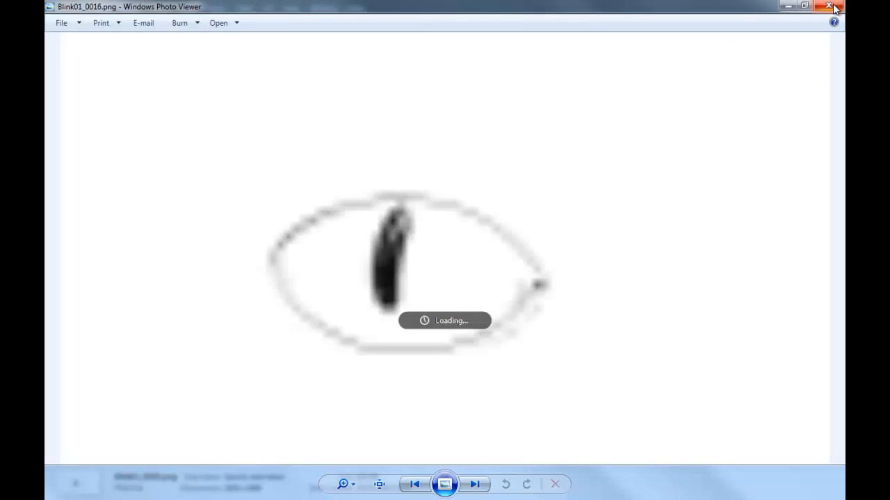
click(833, 8)
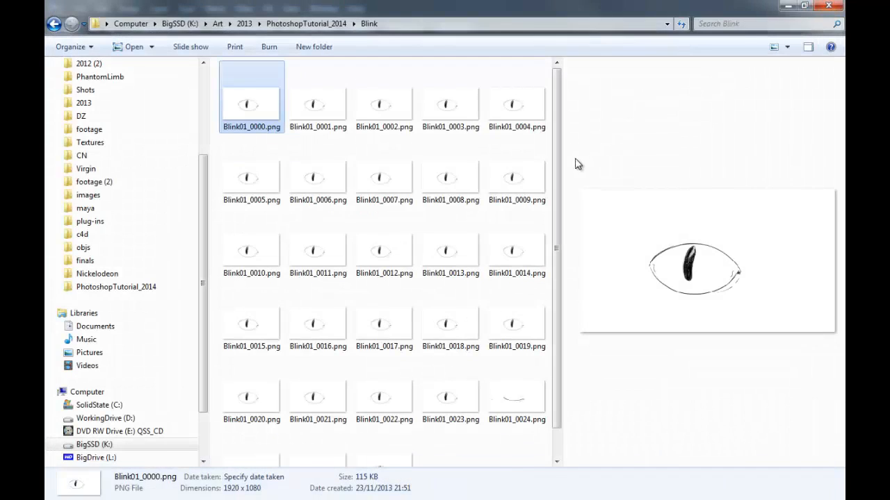
Look over the rendered PNG files in the Blink folder, close its window and return to Photoshop.
scroll(401, 236, down, 1)
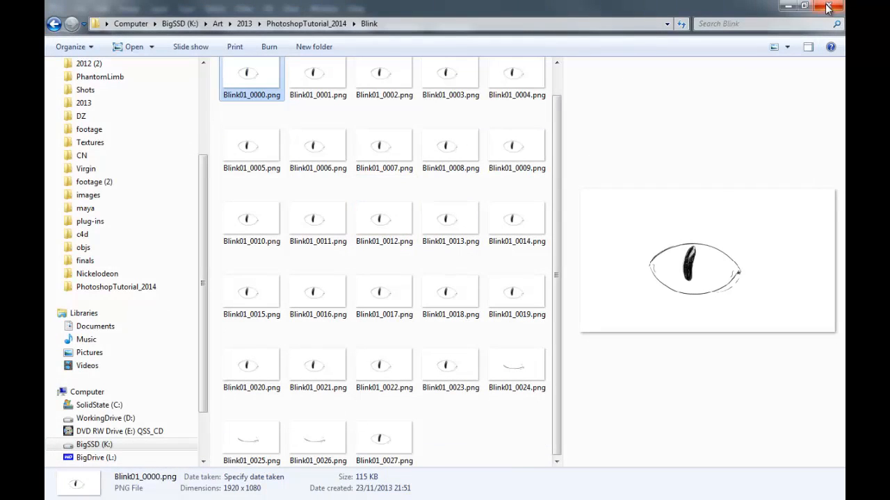
drag(709, 5, 546, 90)
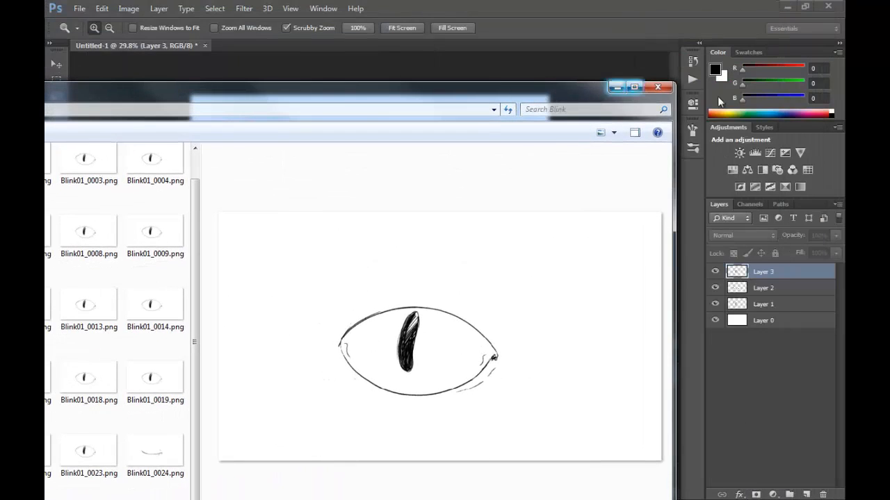
click(657, 88)
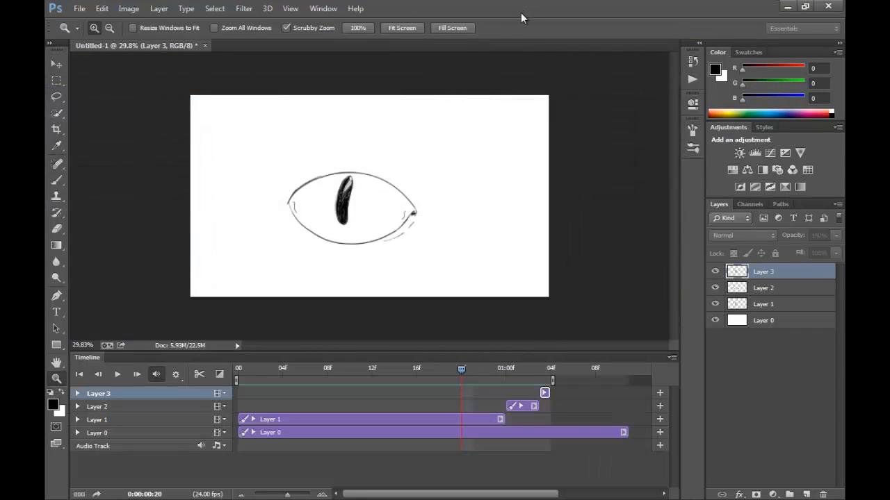
Open the Save for Web settings to export the blink animation as a GIF.
key(ctrl+alt+shift+s)
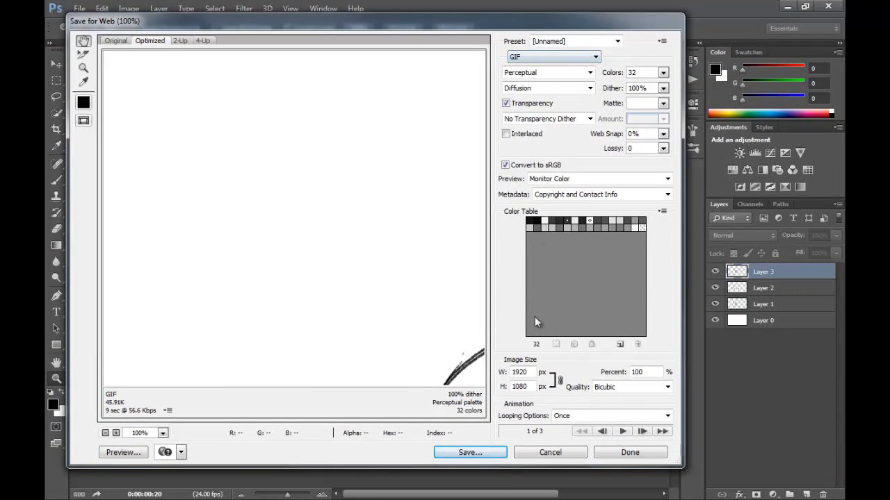
click(629, 453)
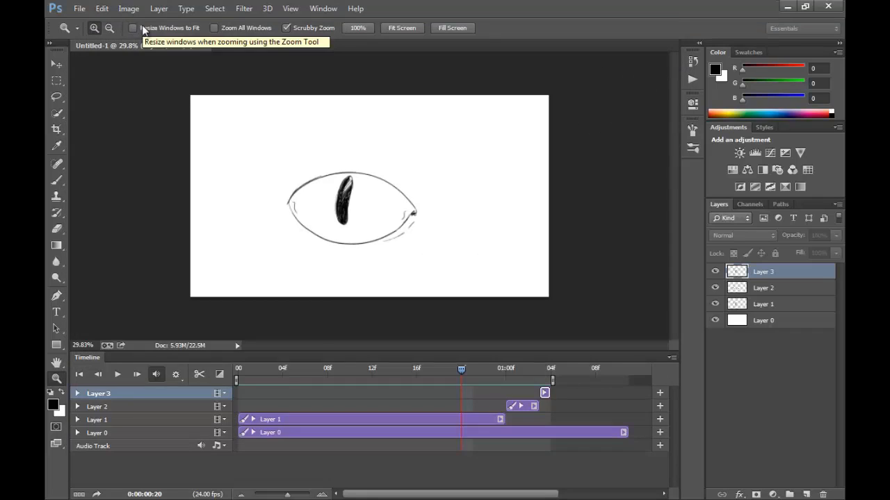
click(80, 8)
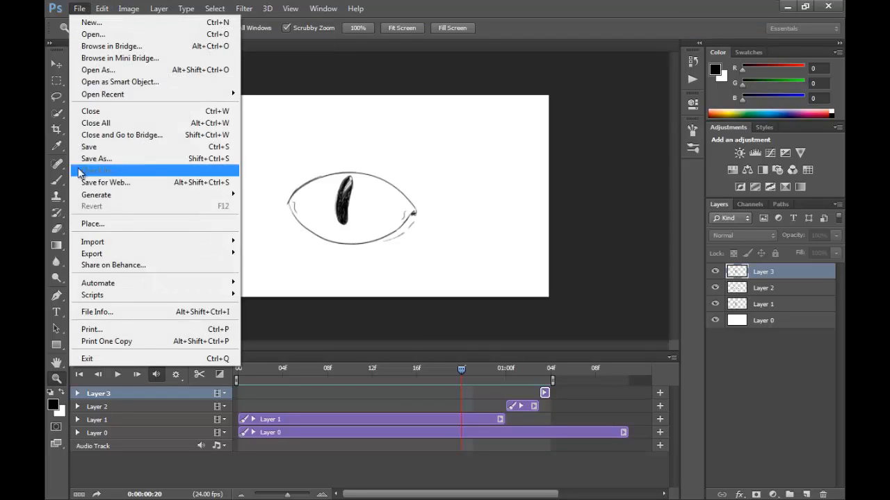
click(130, 182)
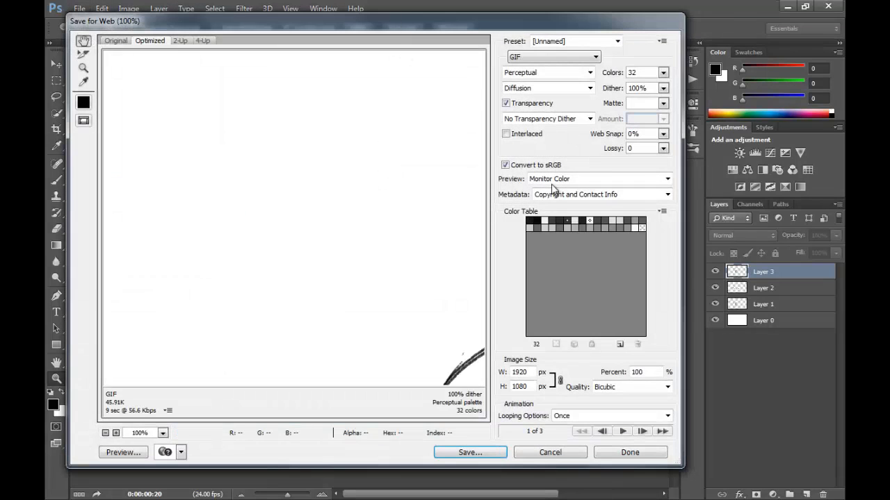
Try an image width of 100 px for the GIF.
double_click(530, 372)
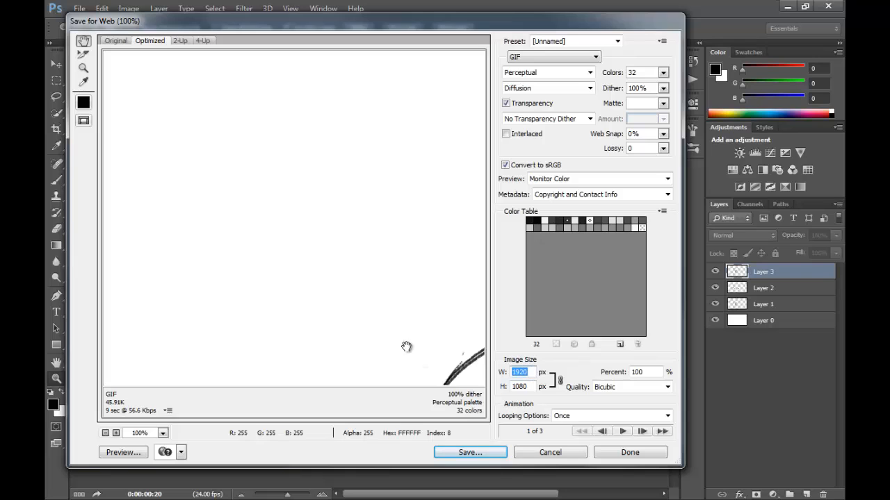
text(100)
key(Return)
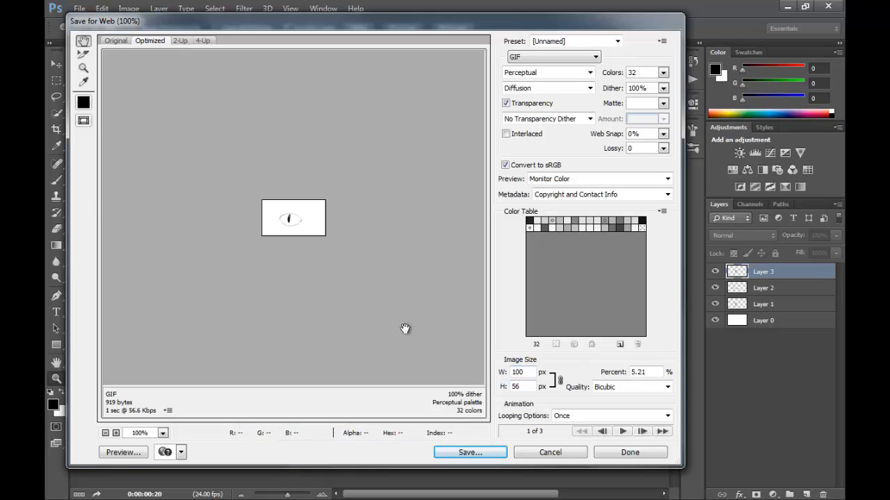
Set the GIF's image width to 400 px and its looping option to Forever.
double_click(528, 372)
text(400)
key(Return)
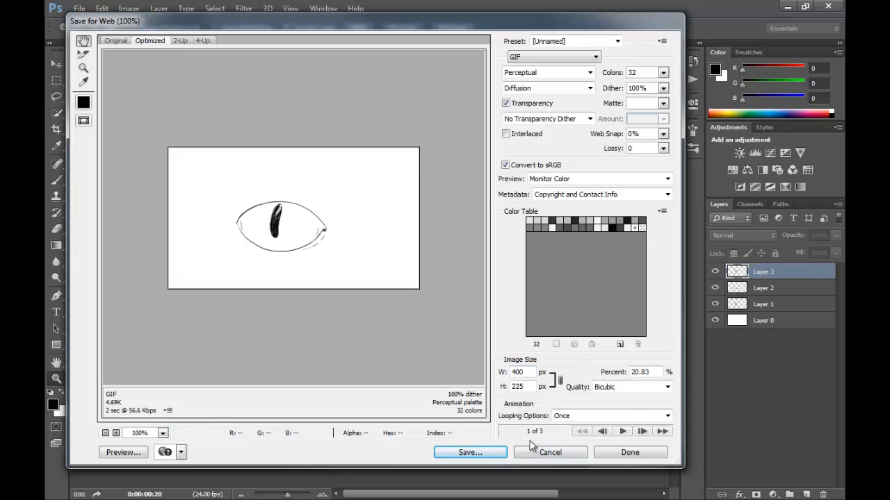
click(619, 415)
click(582, 440)
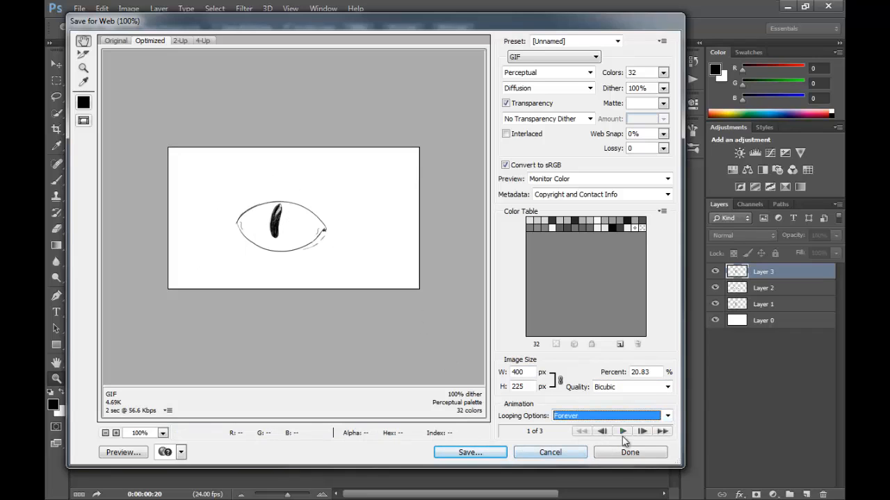
Preview the GIF playback, look at its save dialog, and leave the web export without saving.
click(625, 431)
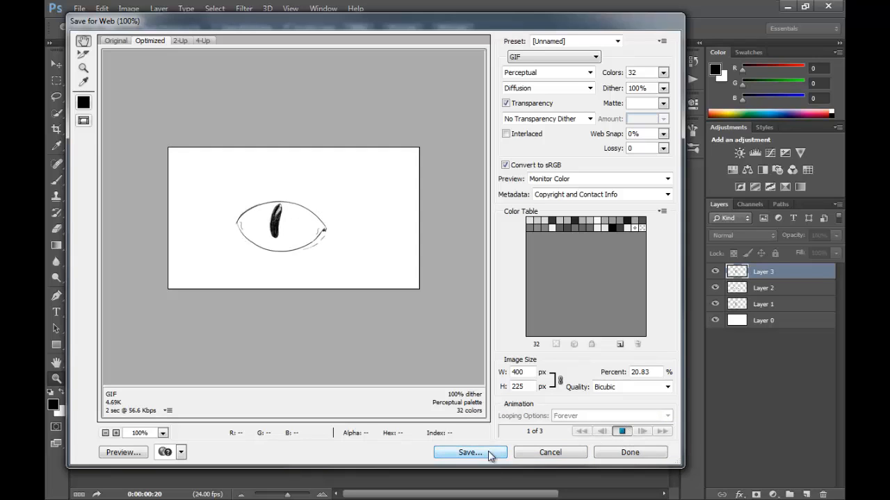
click(470, 453)
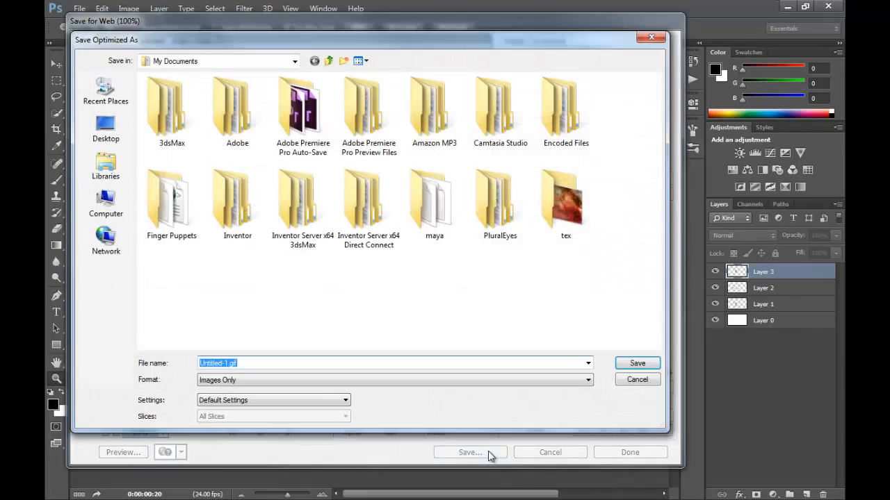
click(640, 381)
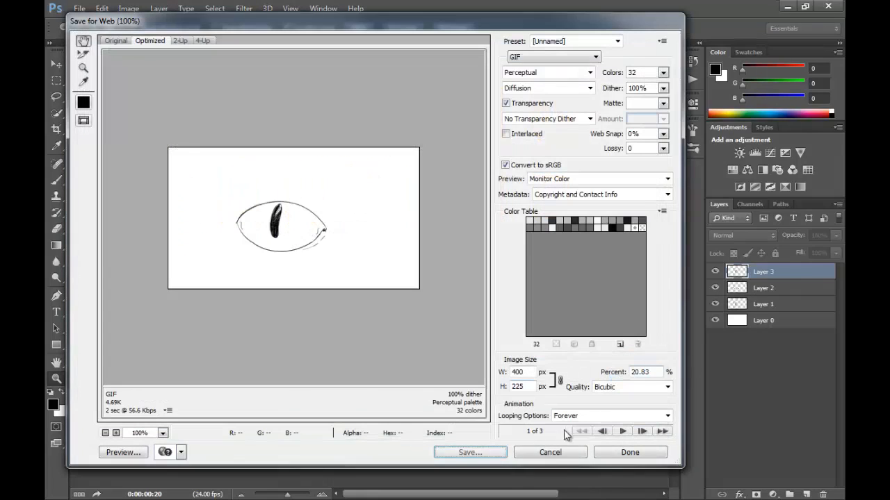
click(560, 452)
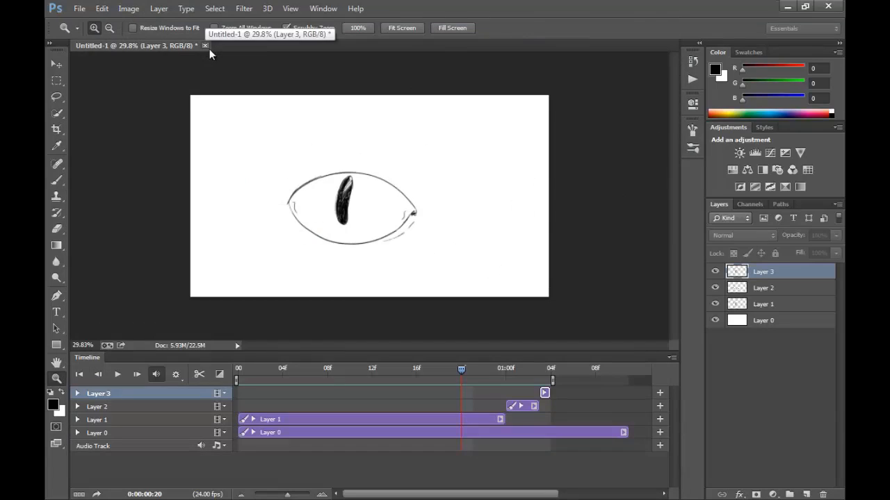
Create a new 1920 × 1080 px, 72 ppi RGB document with a white background and give it a video timeline.
click(78, 10)
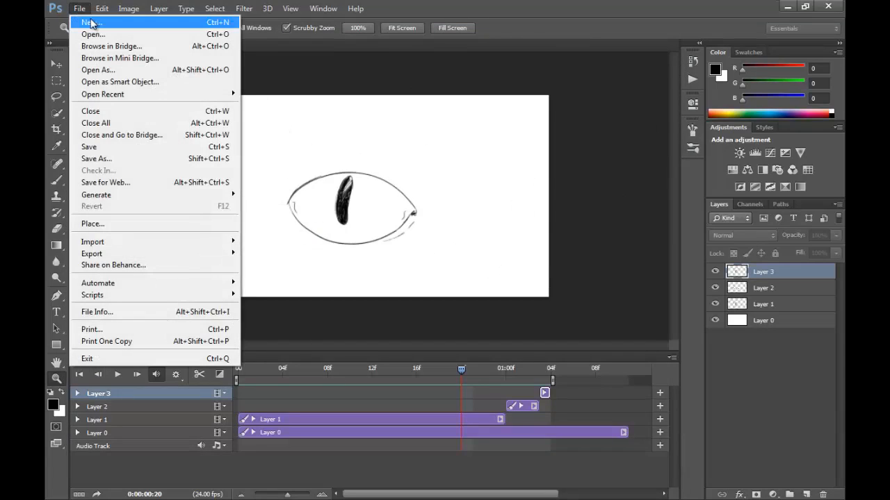
click(92, 23)
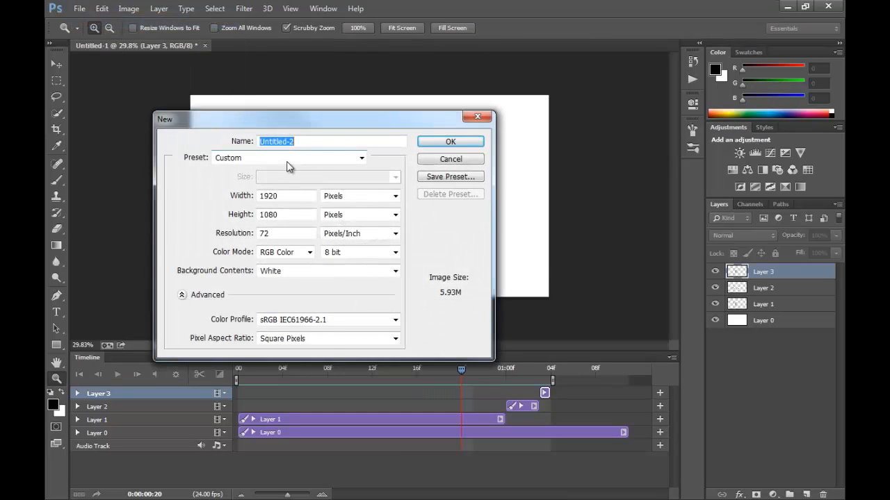
click(444, 145)
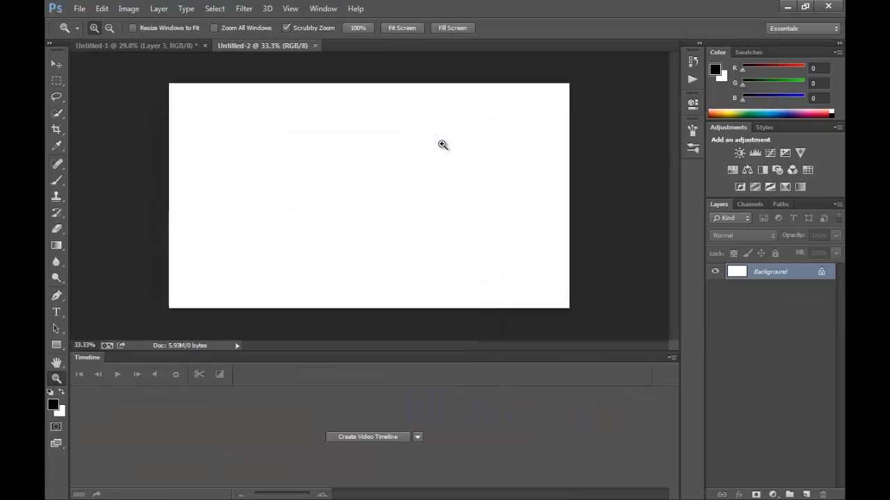
click(387, 437)
drag(256, 495, 273, 496)
Set the new timeline's frame rate to 24 fps.
click(672, 358)
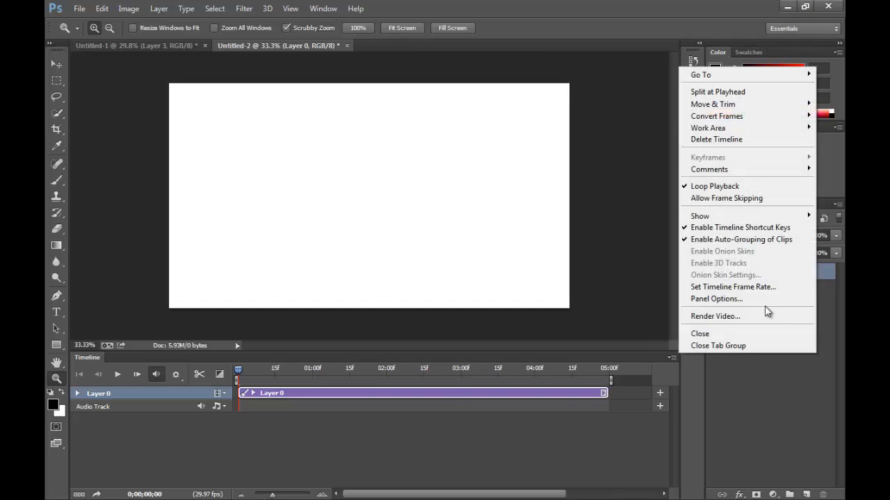
click(761, 287)
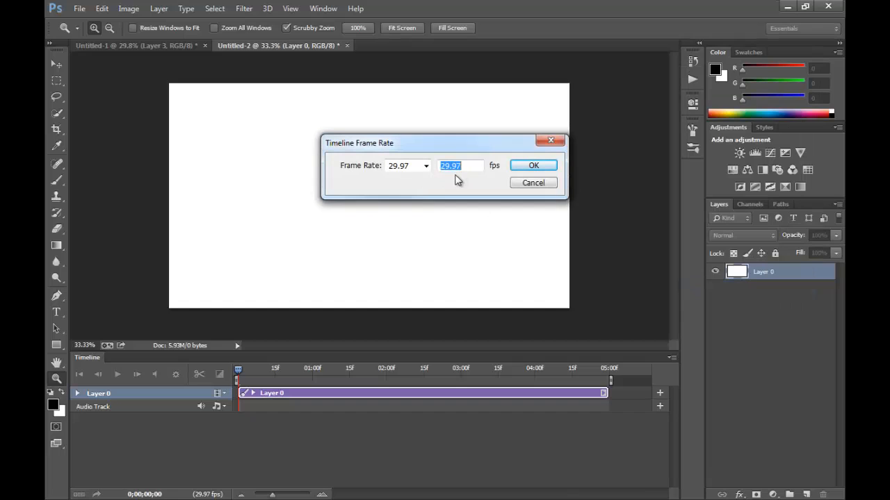
text(12)
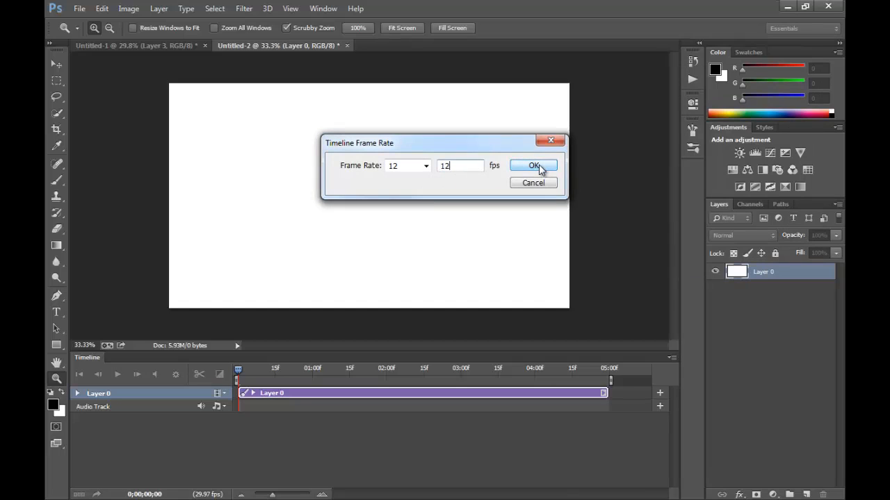
double_click(446, 165)
text(24)
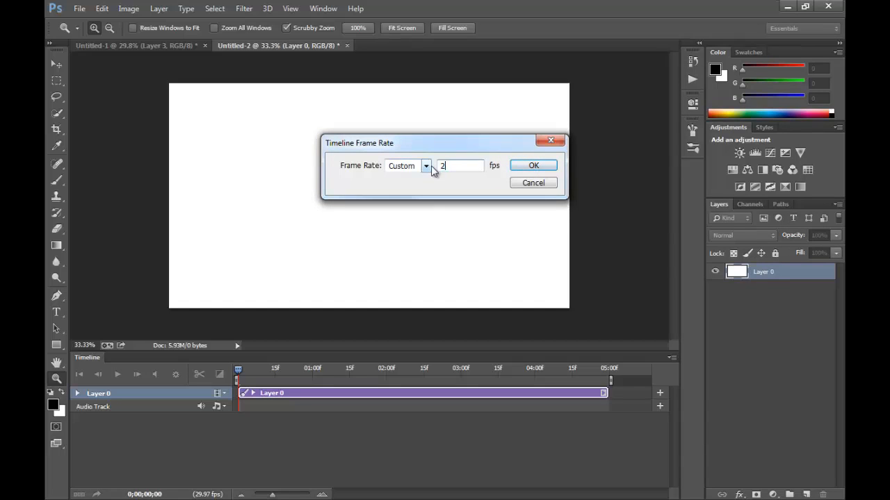
click(540, 166)
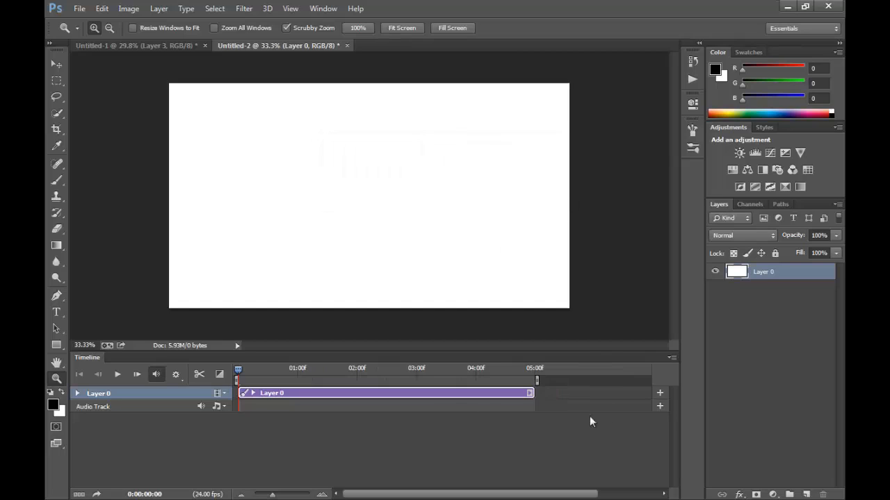
Add a new blank video layer above Layer 0.
click(129, 9)
mouse_move(159, 8)
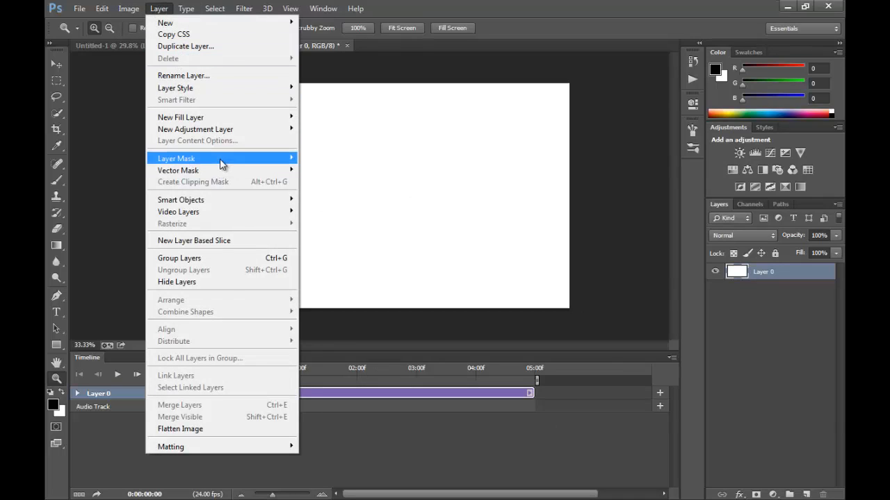
mouse_move(254, 213)
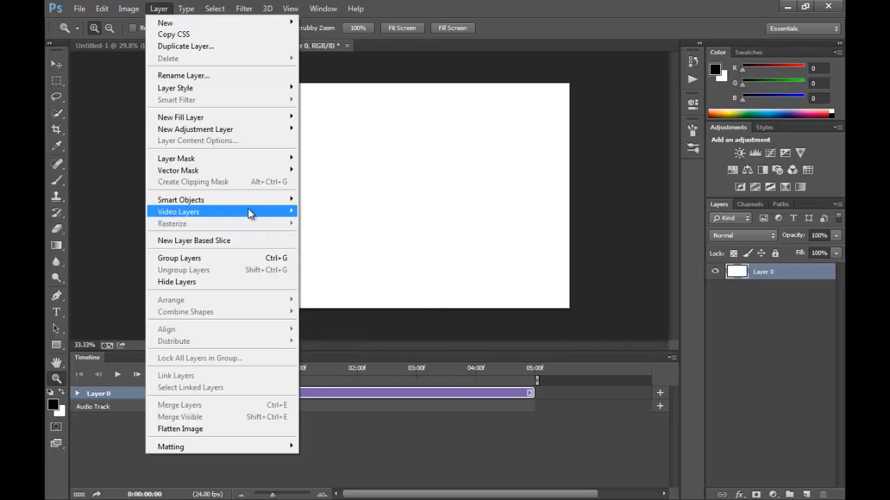
click(341, 229)
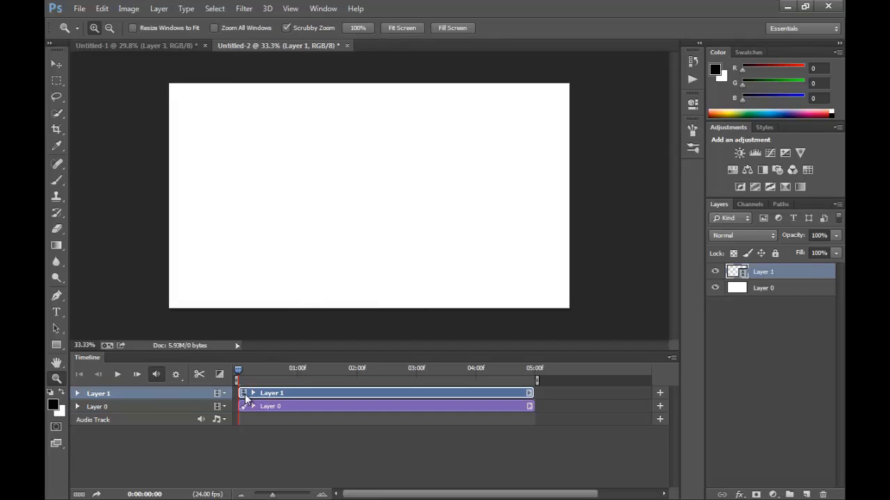
Trim the Layer 1 and Layer 0 clips to end at 01:00f and scrub through the shortened timeline.
mouse_move(241, 367)
mouse_down()
mouse_move(259, 372)
mouse_move(245, 374)
mouse_up()
key(space)
drag(529, 393, 295, 393)
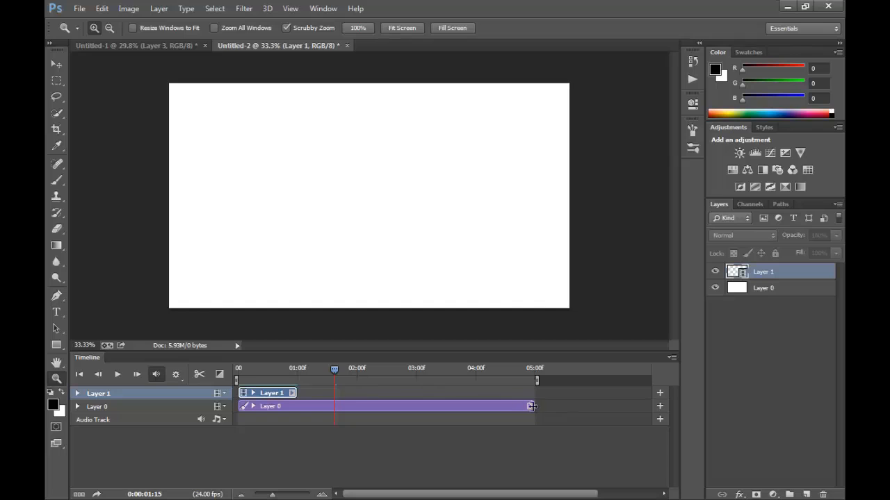
drag(533, 404, 370, 406)
drag(296, 406, 296, 407)
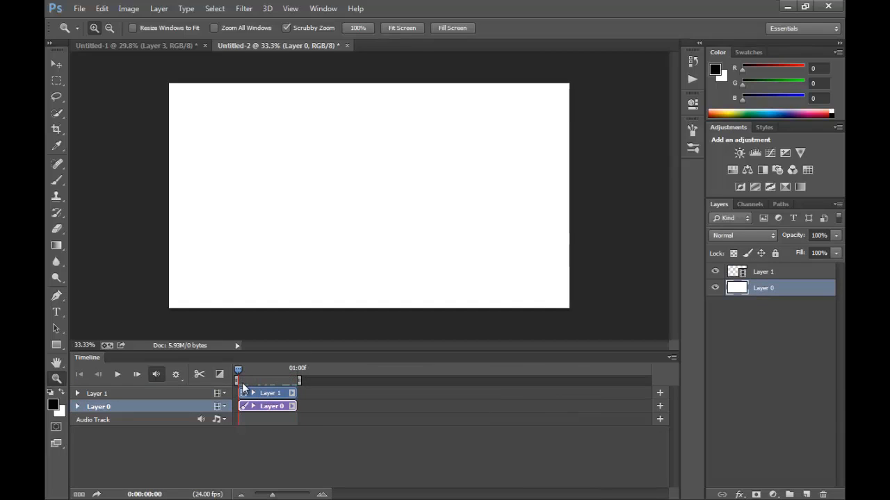
drag(272, 495, 291, 489)
drag(241, 382, 432, 395)
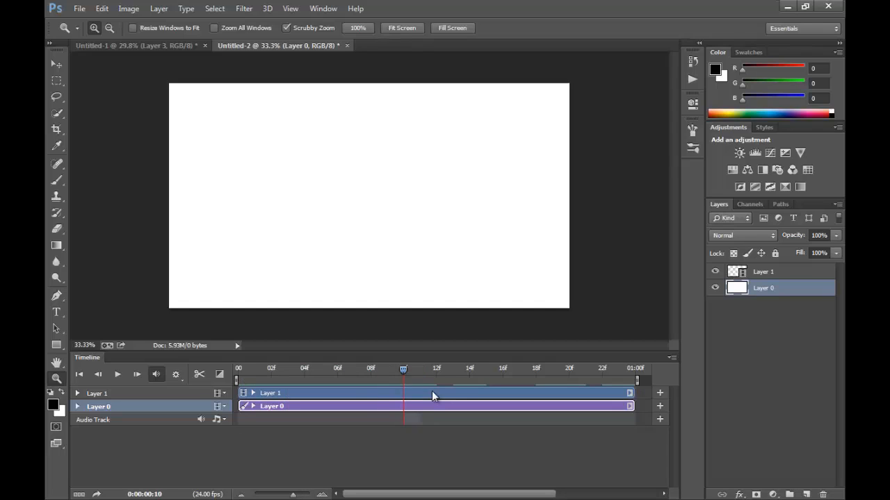
key(space)
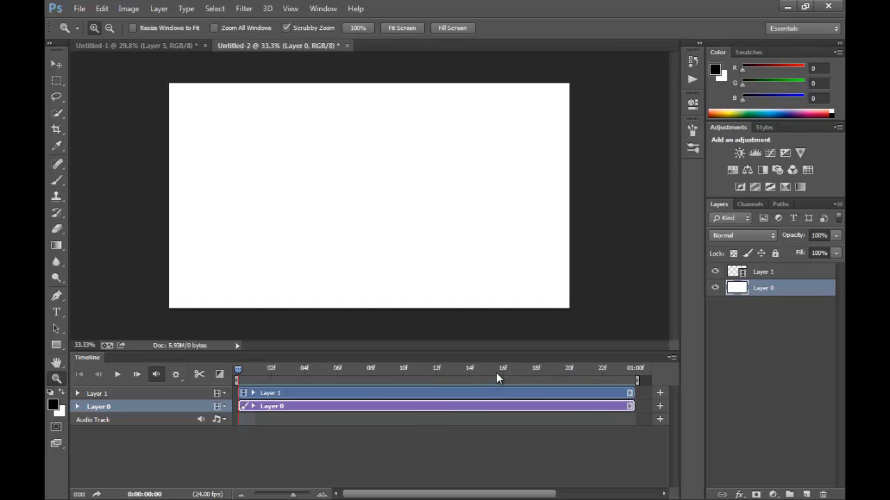
Select the video layer and the Brush tool, and move back and forth frame by frame through the clip's start.
click(800, 273)
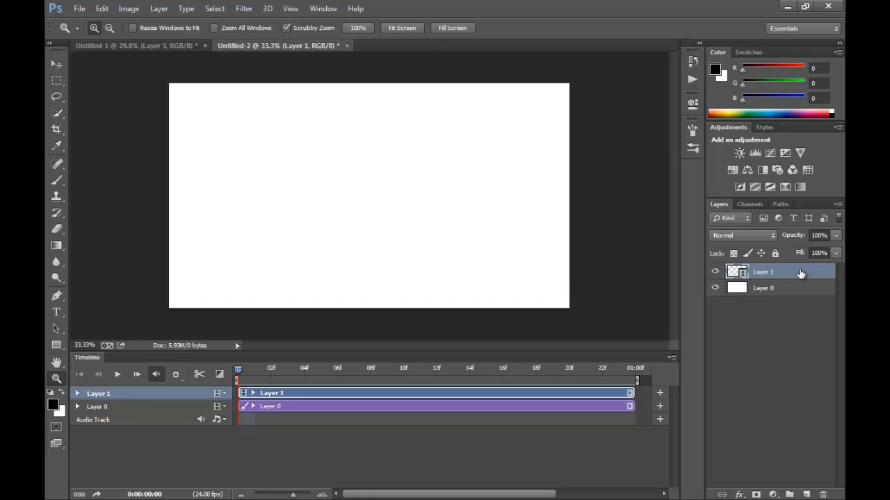
key(b)
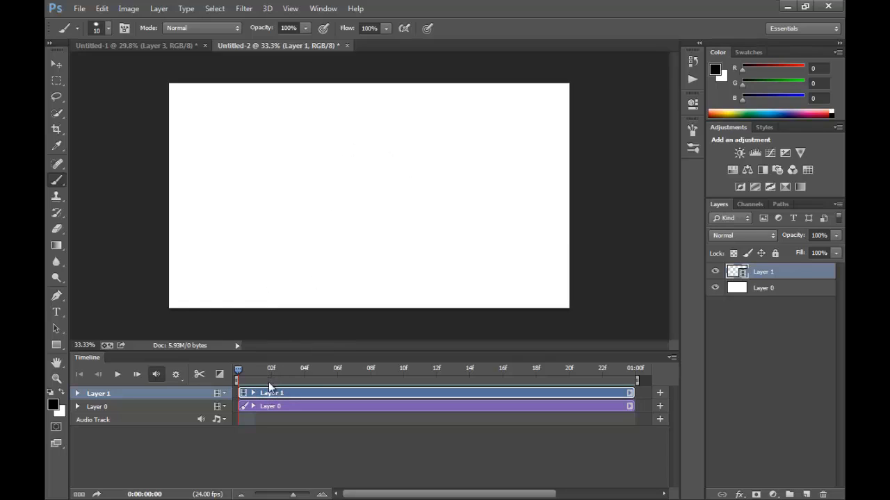
key(Right)
key(Left)
key(Right)
key(Right)
key(Right)
key(Right)
key(Left)
key(Left)
key(Left)
key(Left)
key(Right)
key(Right)
key(Right)
key(Right)
key(Left)
key(Left)
key(Left)
key(Left)
Paint a small black dot with a 20 px brush on the video layer's first frame, in the lower-left part of the canvas.
key(z)
drag(272, 228, 325, 232)
key(b)
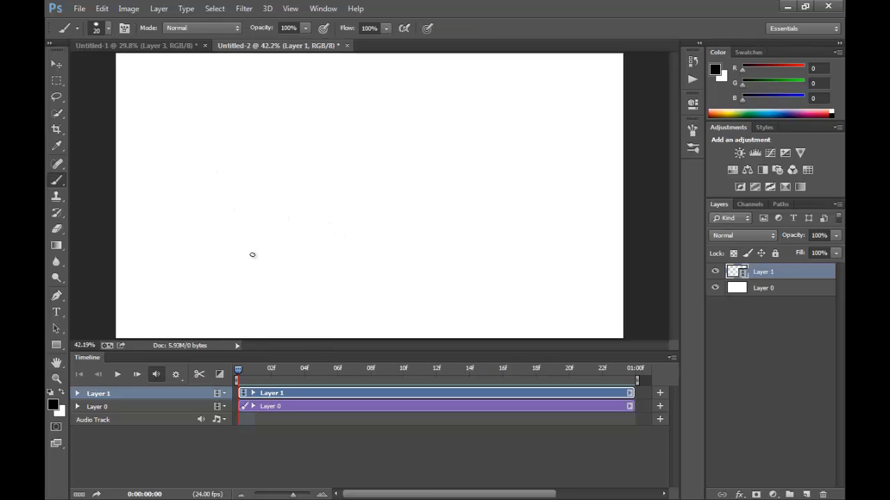
drag(262, 247, 262, 245)
Enable onion skins for the timeline and compare frames 0 and 1.
click(671, 358)
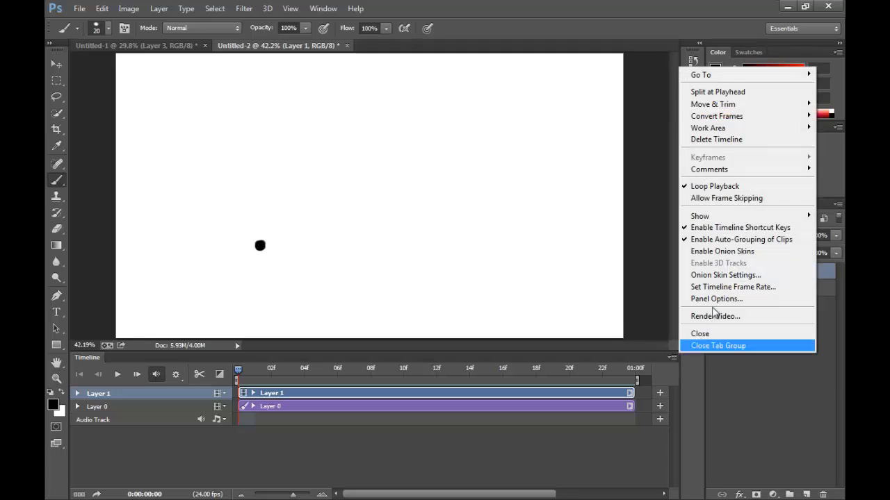
click(752, 251)
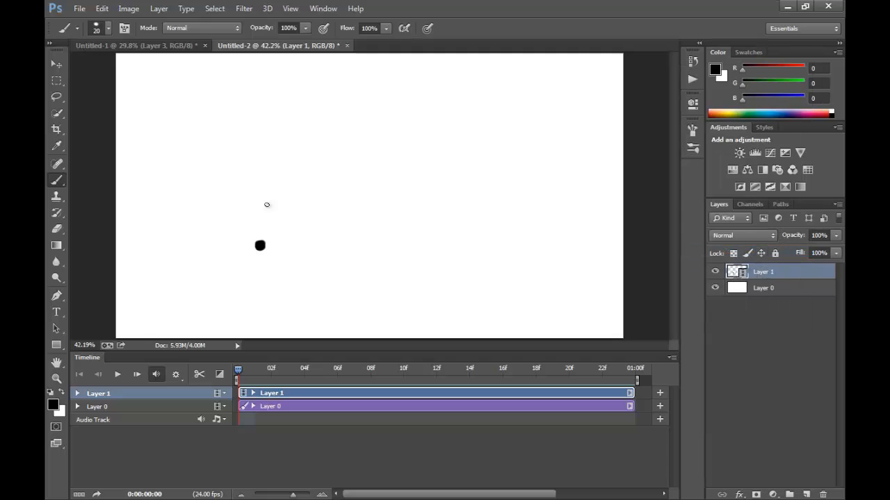
key(Right)
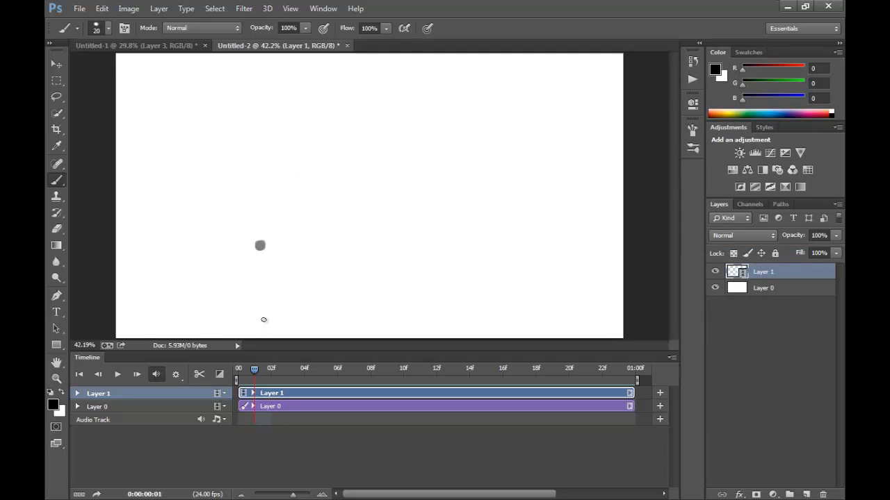
key(Left)
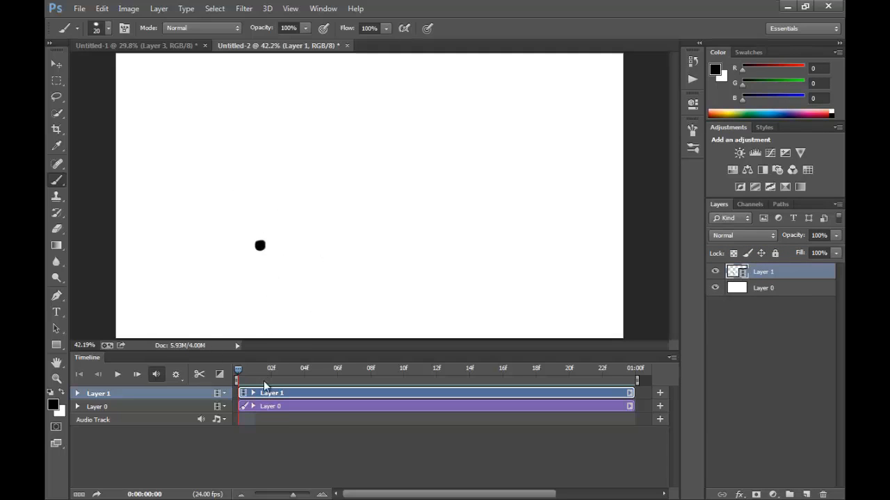
Paint a dot on frame 1 slightly offset from the first one, redoing the initial attempt, and return to frame 0.
key(Right)
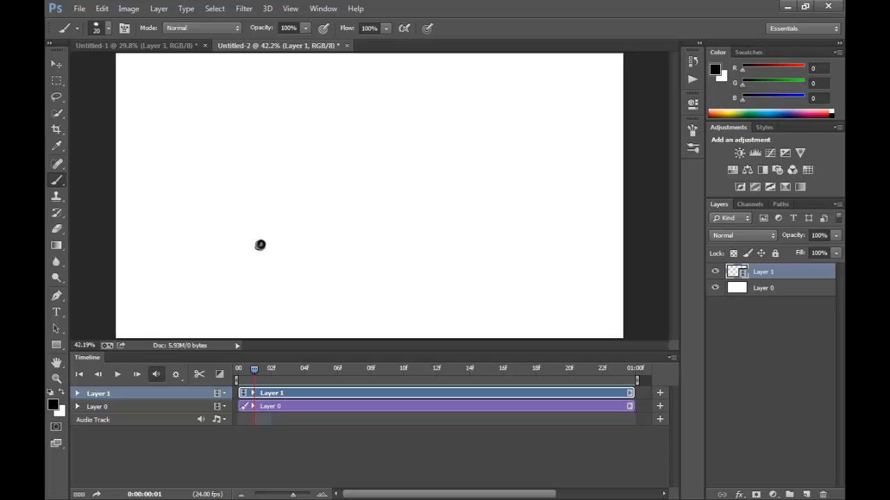
key(ctrl+z)
drag(261, 246, 261, 243)
key(Left)
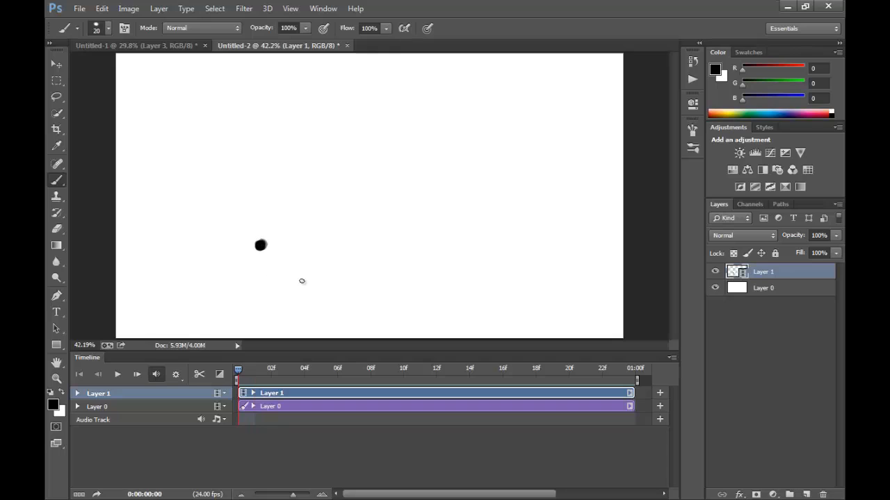
Paint a dot on frame 2 a little further up and to the right, and check it against the neighbouring frames.
key(Right)
key(Right)
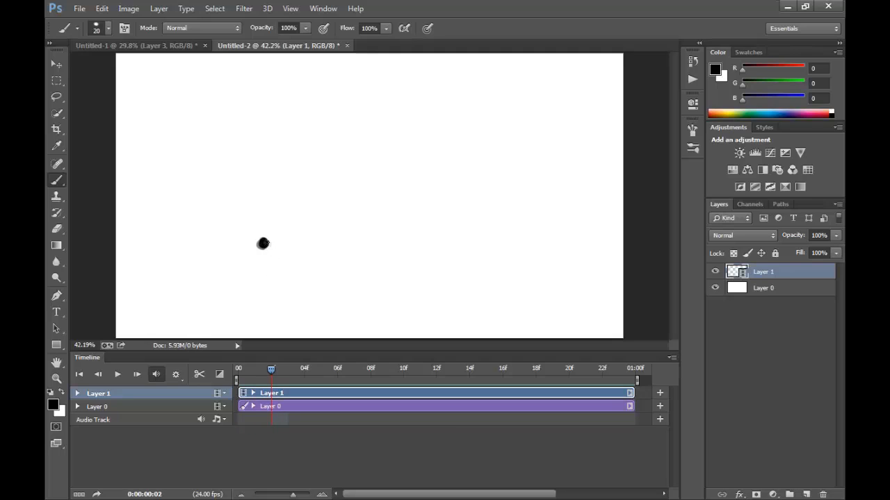
key(Right)
key(Left)
key(Left)
key(Right)
key(Right)
key(Right)
Paint a dot on frame 3, a long diagonal streak rising to the right on frame 4, and a dot at its end on frame 5.
click(267, 241)
mouse_move(267, 241)
mouse_down()
mouse_move(338, 206)
mouse_move(266, 241)
mouse_move(335, 210)
mouse_move(269, 241)
mouse_up()
key(Right)
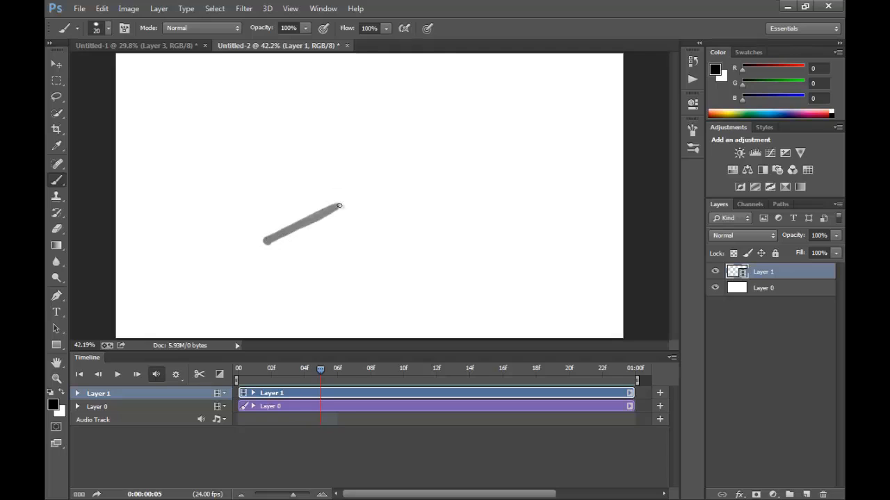
drag(340, 204, 344, 202)
Paint dots on frames 6 to 9, each shifted slightly up and to the right of the previous one.
key(Right)
key(Right)
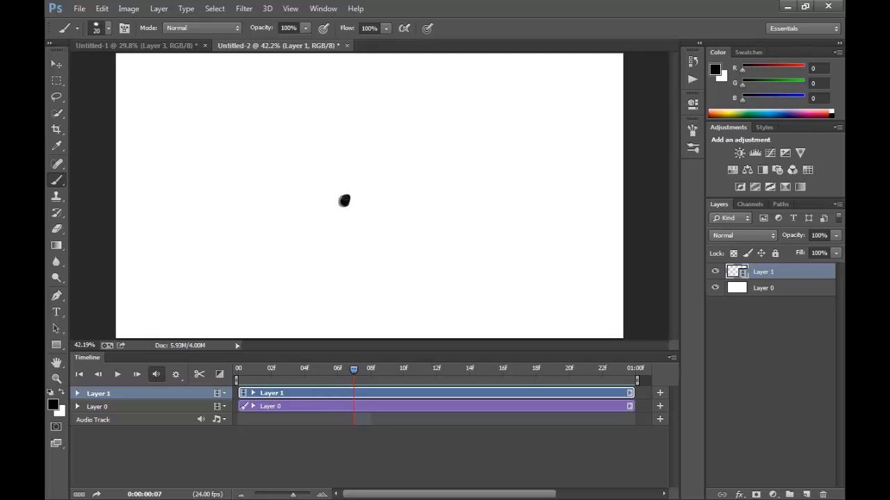
key(Right)
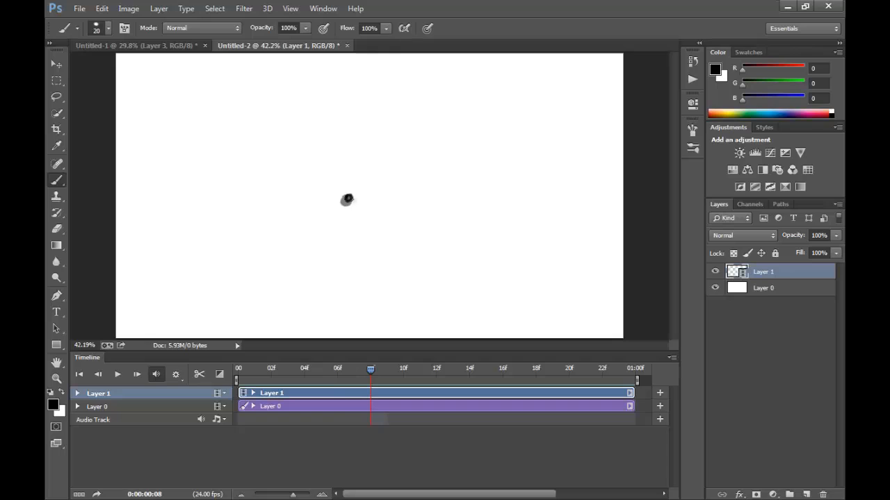
key(Right)
key(Right)
Paint a streak running up and to the left on frame 10, and settling dots at its far end on frames 11 and 12.
mouse_move(347, 196)
mouse_down()
mouse_move(280, 170)
mouse_move(335, 193)
mouse_move(353, 190)
mouse_move(283, 171)
mouse_move(348, 196)
mouse_up()
mouse_move(289, 172)
mouse_down()
mouse_move(349, 196)
mouse_move(282, 167)
mouse_move(347, 196)
mouse_up()
key(Right)
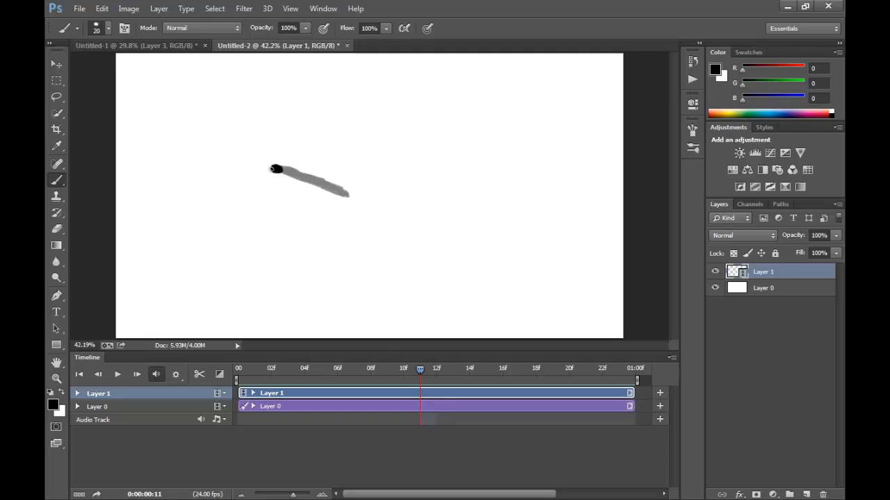
key(Right)
click(269, 169)
drag(270, 169, 278, 169)
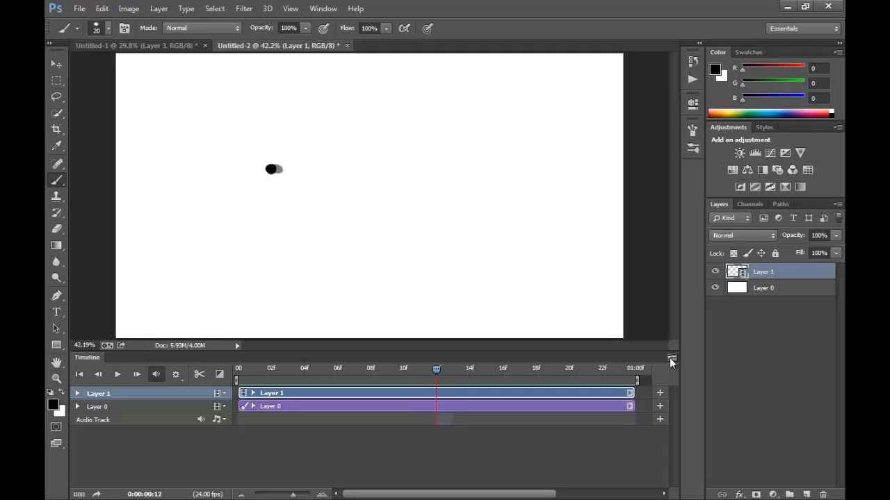
Set the onion skins to show 2 frames before and 2 frames after, keeping the Multiply blend mode.
click(672, 358)
click(751, 277)
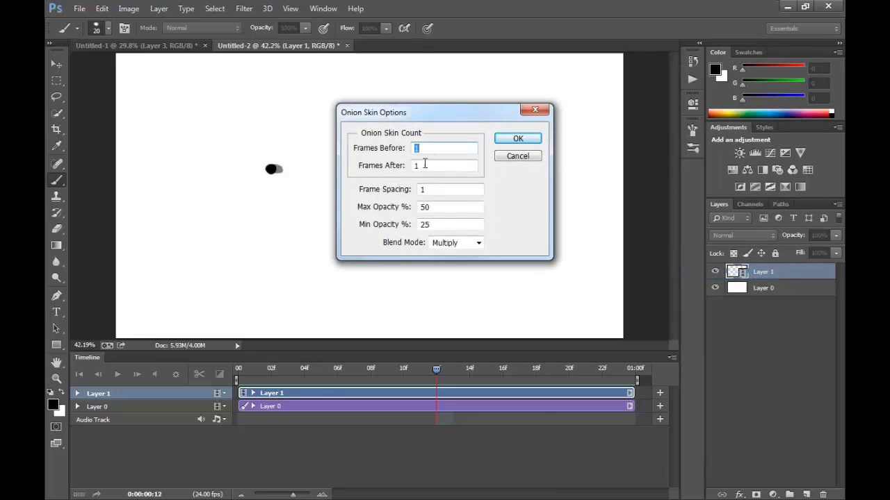
text(2)
key(Tab)
text(2)
click(478, 243)
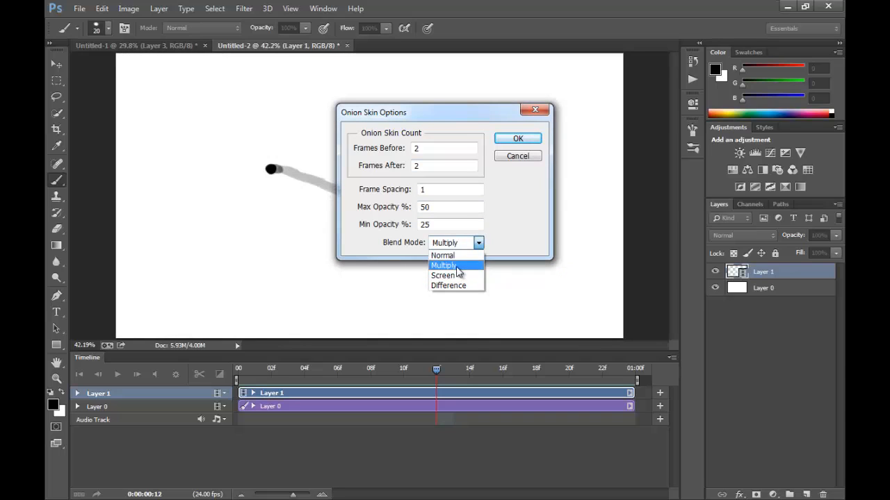
click(458, 267)
click(519, 139)
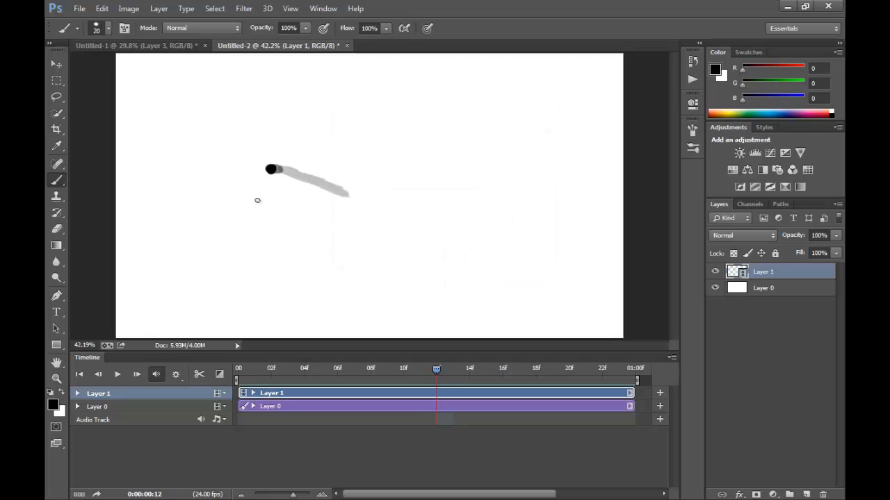
Step back and forth through the painted frames to examine the dot's motion with the wider onion skins.
key(Left)
key(Right)
key(Left)
key(Left)
key(Left)
key(Left)
key(Left)
key(Left)
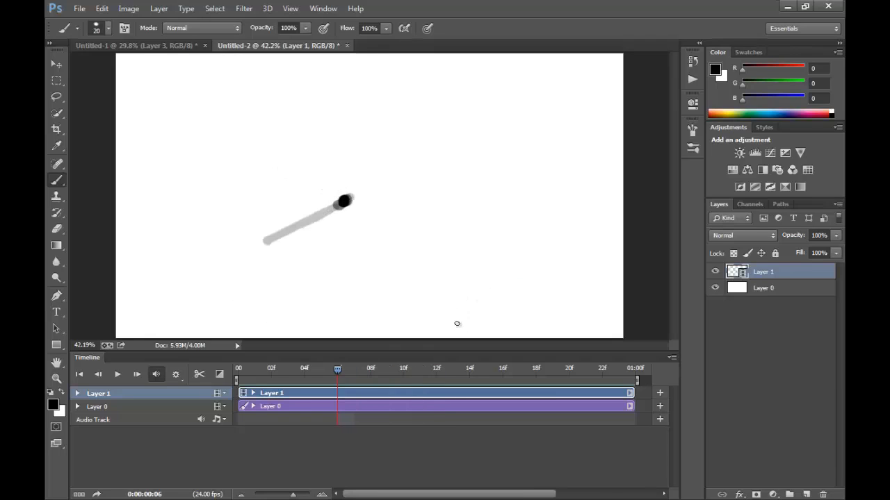
key(Right)
key(Right)
key(Right)
key(Right)
key(Right)
key(Right)
key(Right)
key(Right)
key(Right)
key(Right)
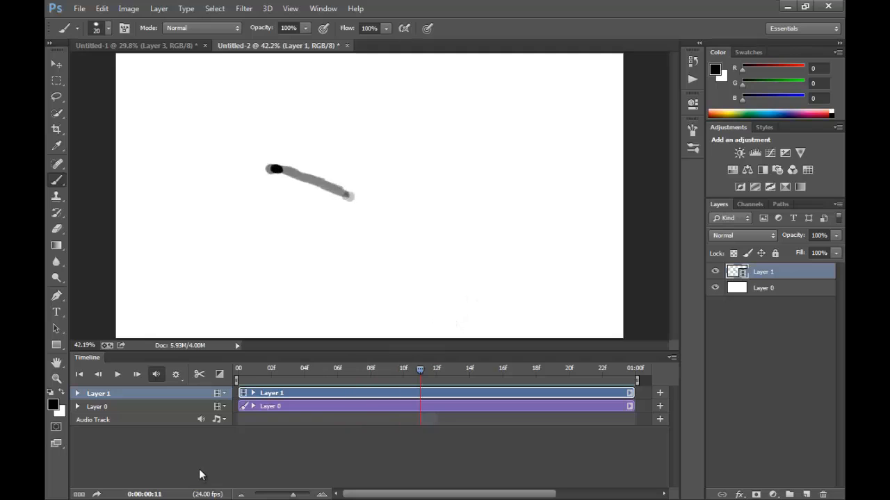
key(Left)
key(Left)
key(Left)
key(Left)
key(Left)
key(Left)
key(Left)
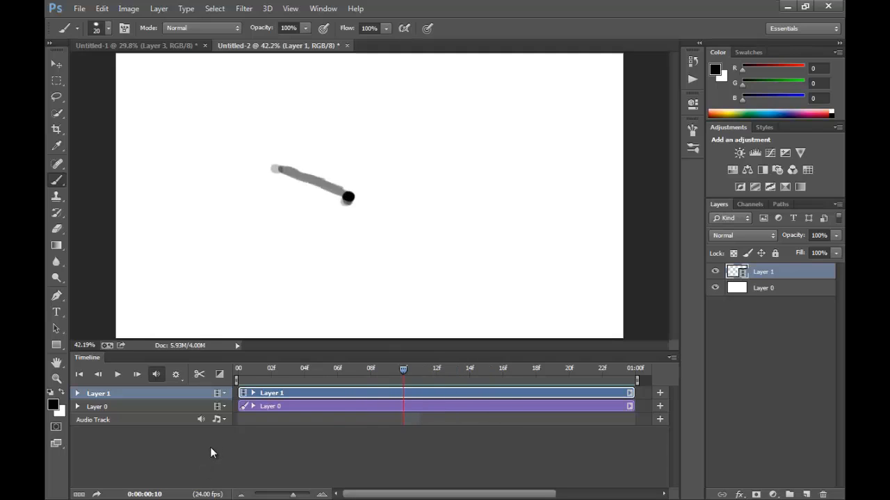
Paint a streak running down and to the left on frame 13, and a dot at its lower end on frame 14.
key(Right)
key(Right)
key(Right)
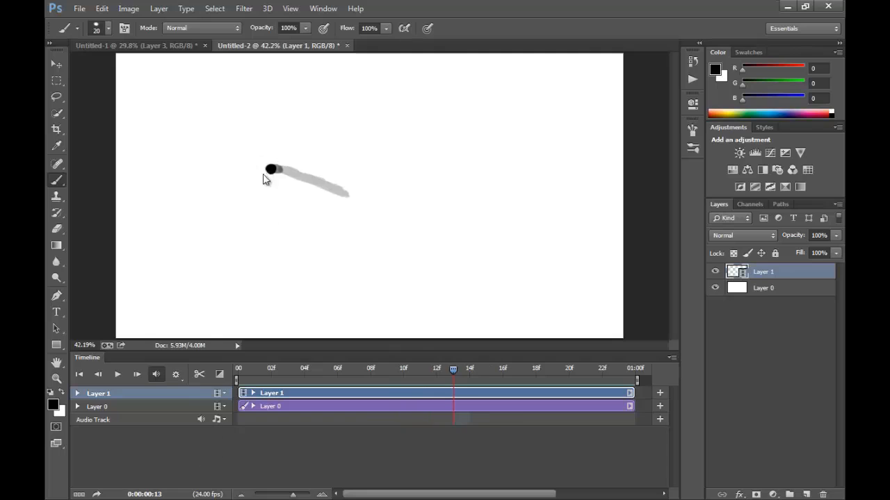
key(Right)
mouse_move(270, 170)
mouse_down()
mouse_move(225, 234)
mouse_move(267, 175)
mouse_move(232, 228)
mouse_move(262, 180)
mouse_move(258, 205)
mouse_up()
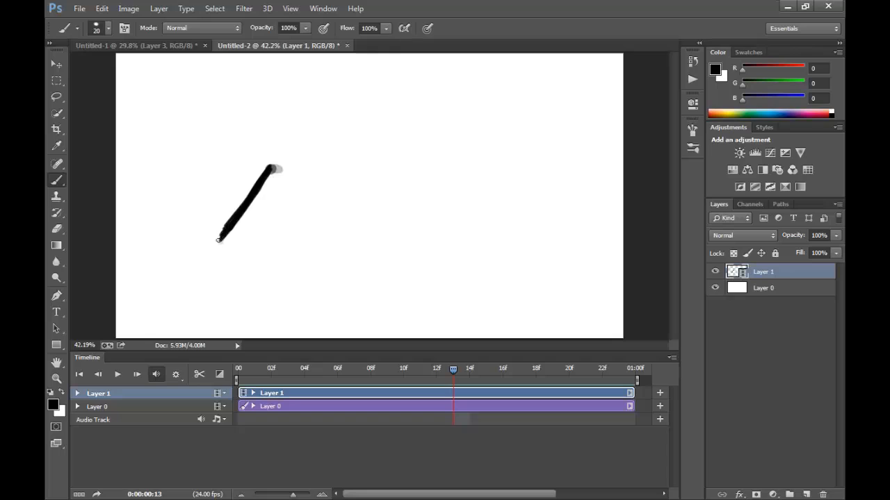
key(Right)
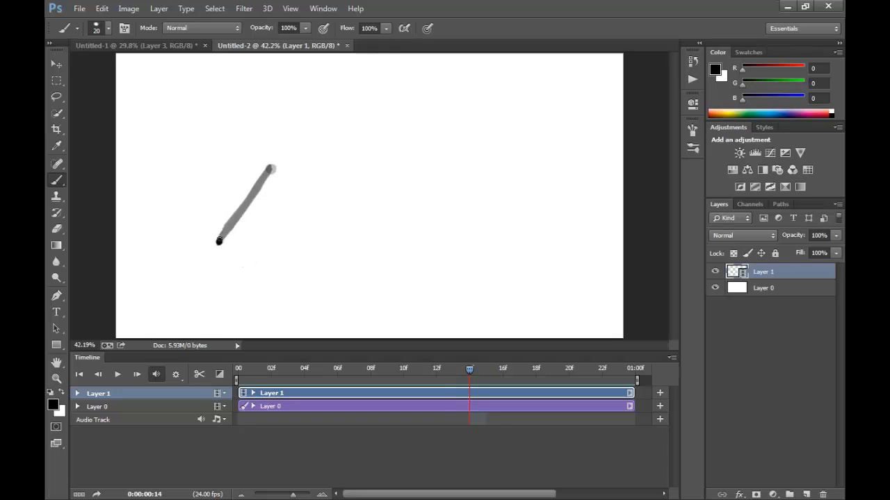
Paint settling dots on frames 15 to 18, each shifted slightly down and to the left of the previous one.
key(Right)
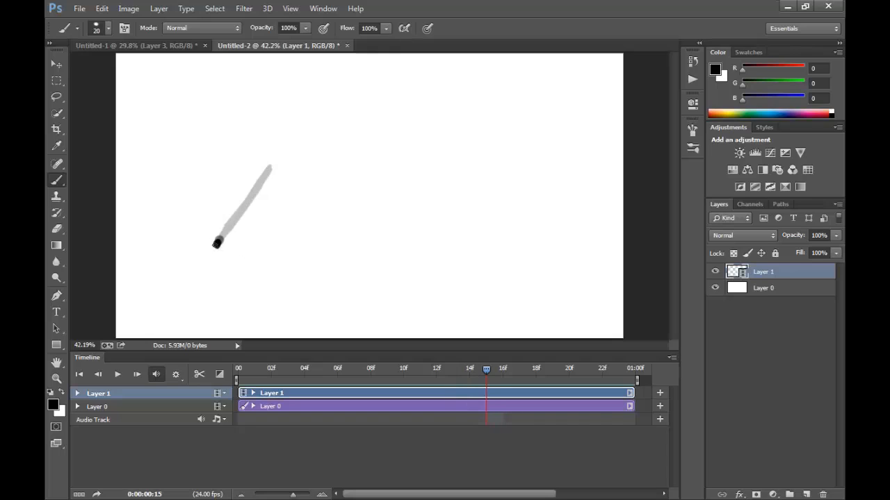
key(Right)
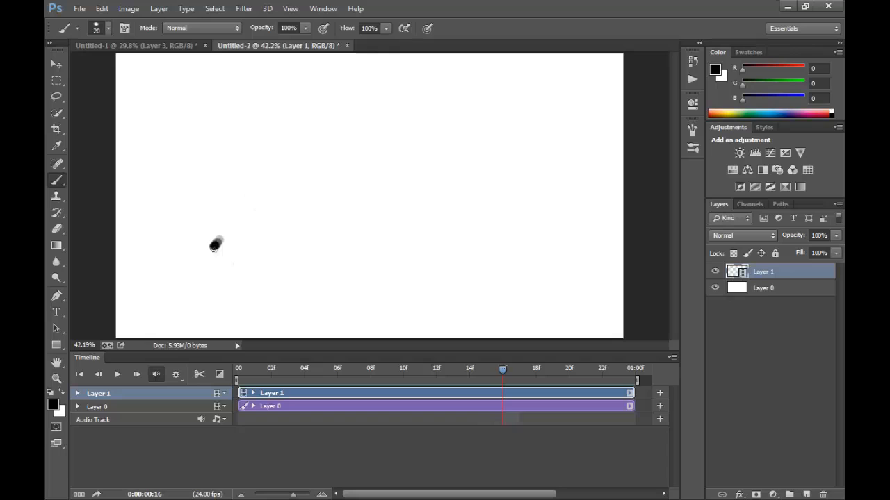
key(Right)
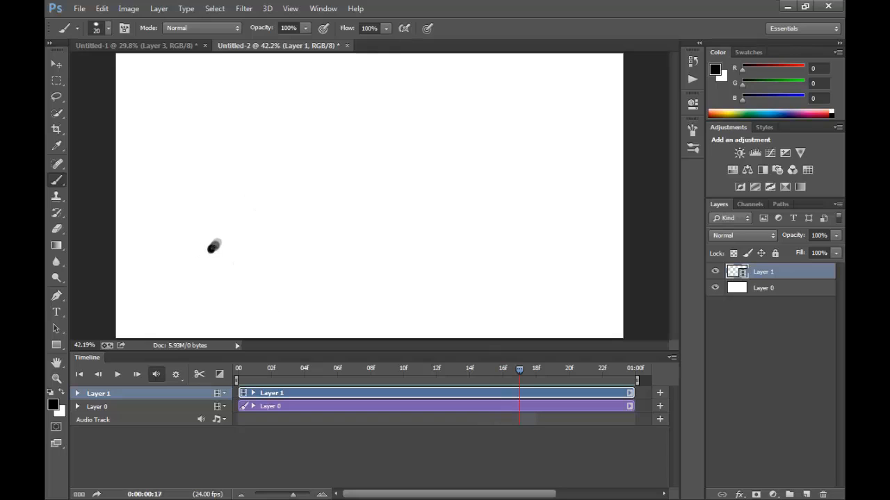
key(Right)
click(209, 251)
Step backward through the frames to the start of the timeline to review the whole motion.
key(Right)
key(Left)
key(Left)
key(Left)
key(Left)
key(Left)
key(Left)
key(Left)
key(Left)
key(Left)
key(Left)
key(Left)
key(Left)
key(Left)
key(Left)
key(Left)
key(Left)
key(Left)
key(Left)
key(Left)
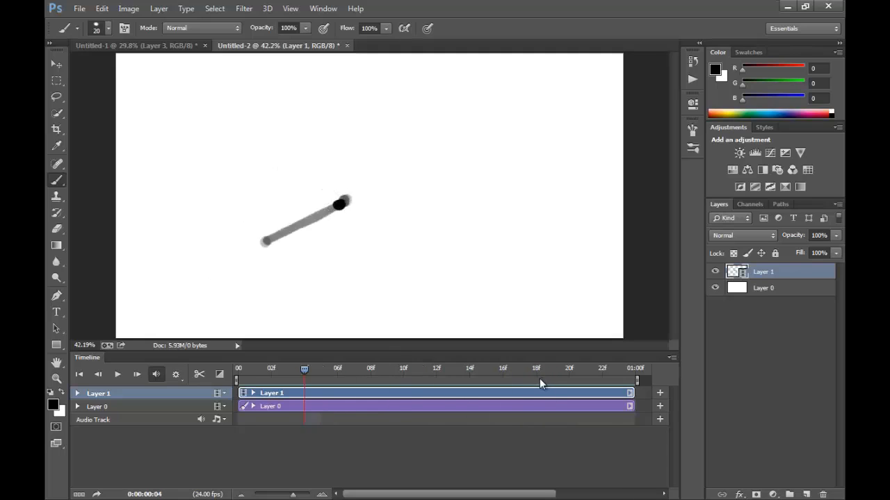
click(672, 357)
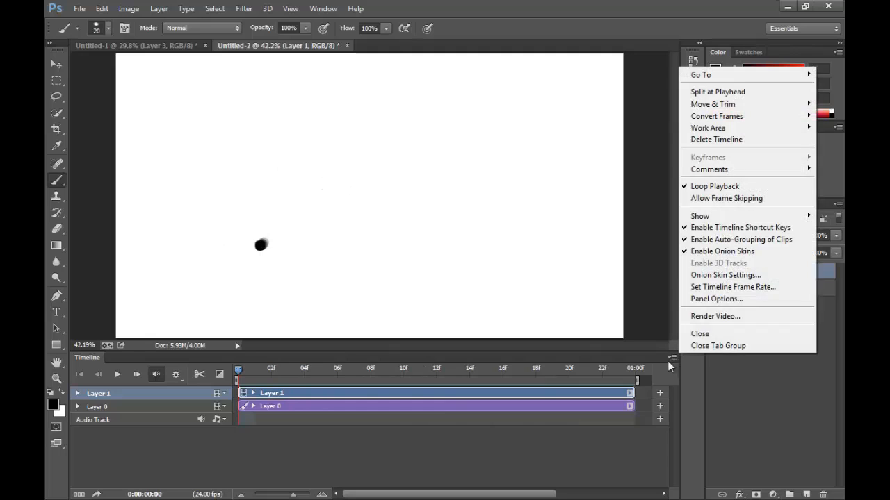
click(740, 278)
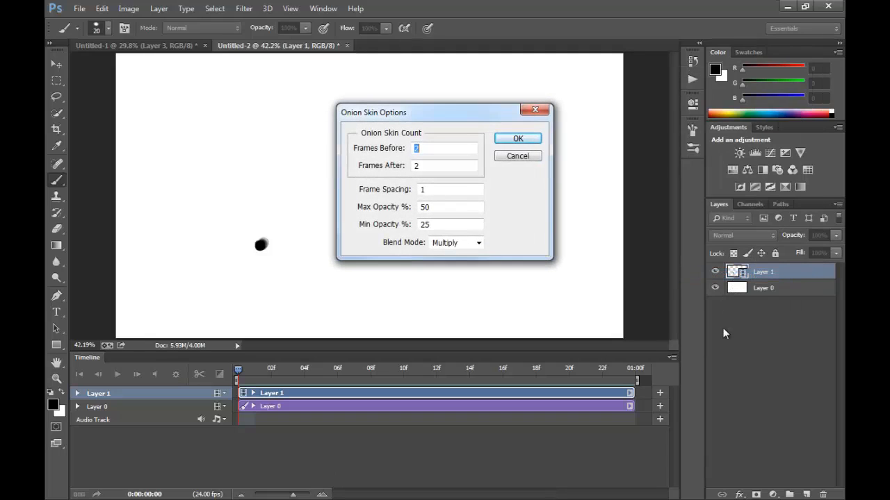
click(528, 156)
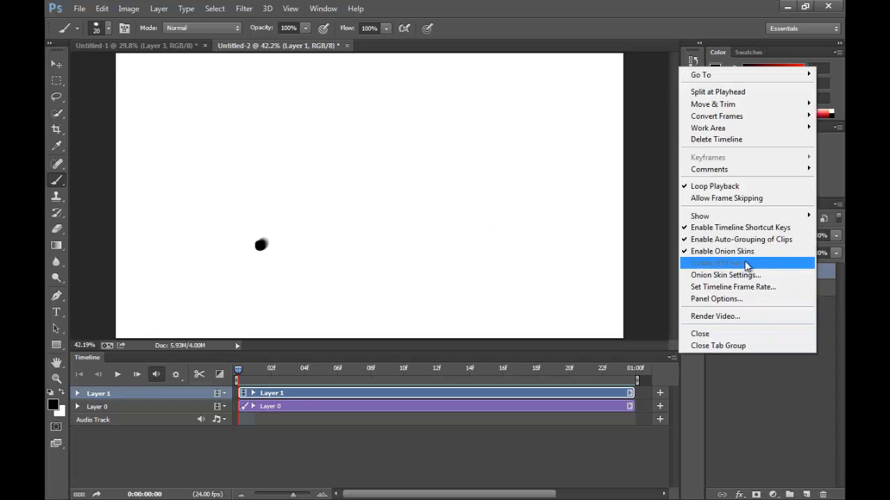
Turn off onion skins and shorten the work area to end at frame 16 while previewing the animation.
click(747, 252)
key(space)
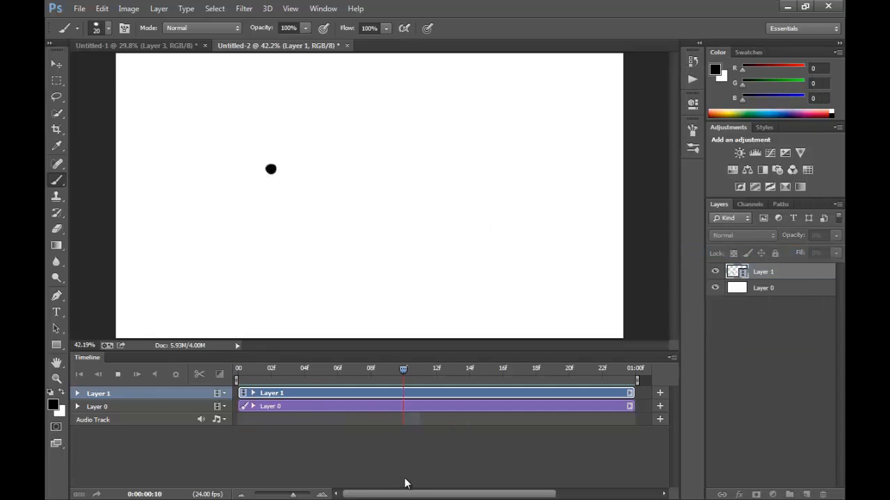
drag(635, 380, 471, 380)
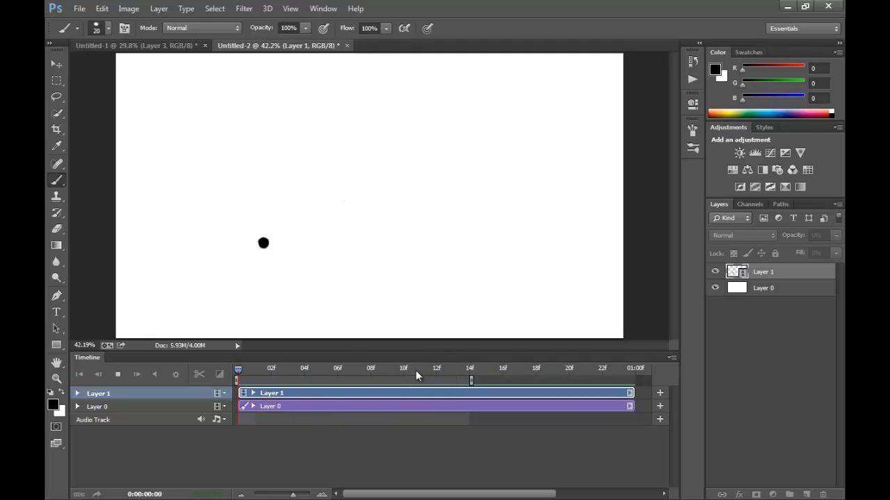
key(space)
drag(469, 381, 499, 383)
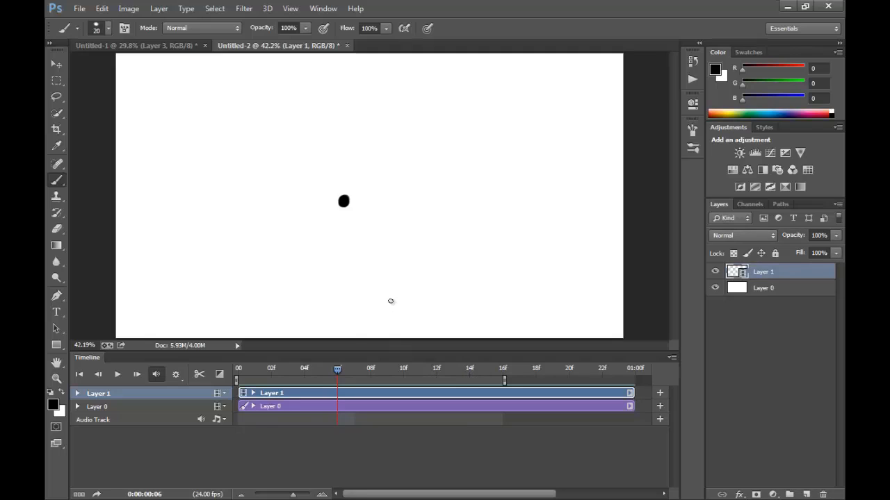
Insert a blank frame into the video layer at frame 5, directly after the rising streak.
mouse_move(334, 368)
mouse_down()
mouse_move(433, 365)
mouse_move(337, 368)
mouse_up()
key(Left)
key(Left)
key(Left)
key(Left)
key(Left)
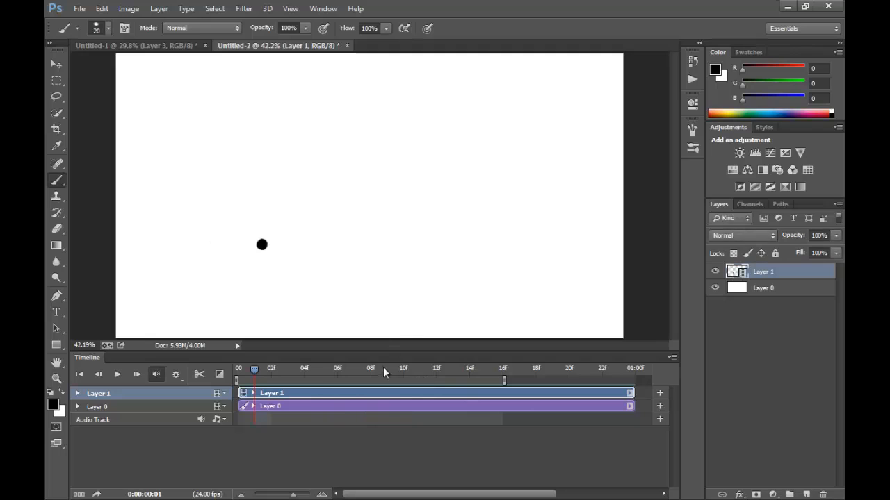
mouse_move(330, 372)
mouse_down()
mouse_move(417, 367)
mouse_move(295, 375)
mouse_up()
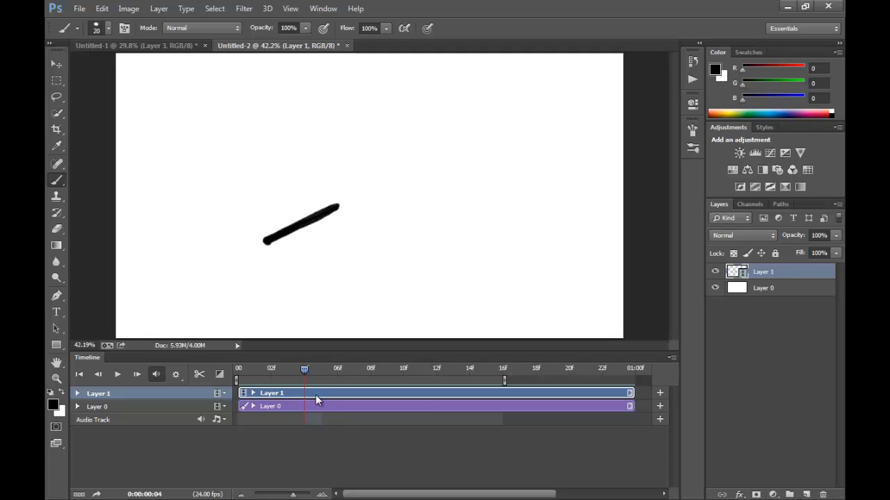
click(159, 9)
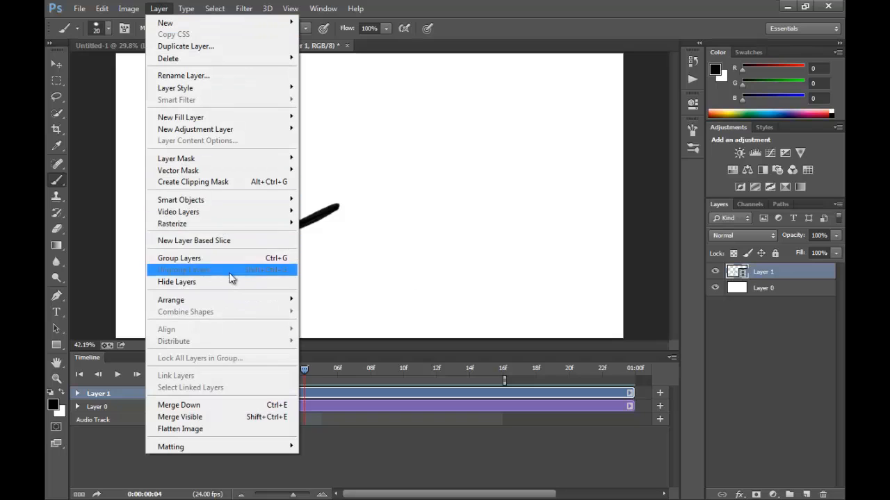
mouse_move(242, 209)
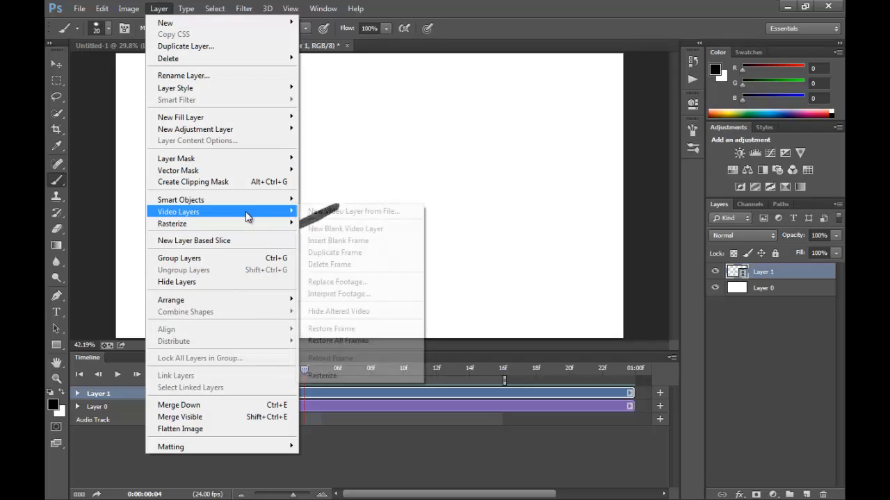
click(381, 242)
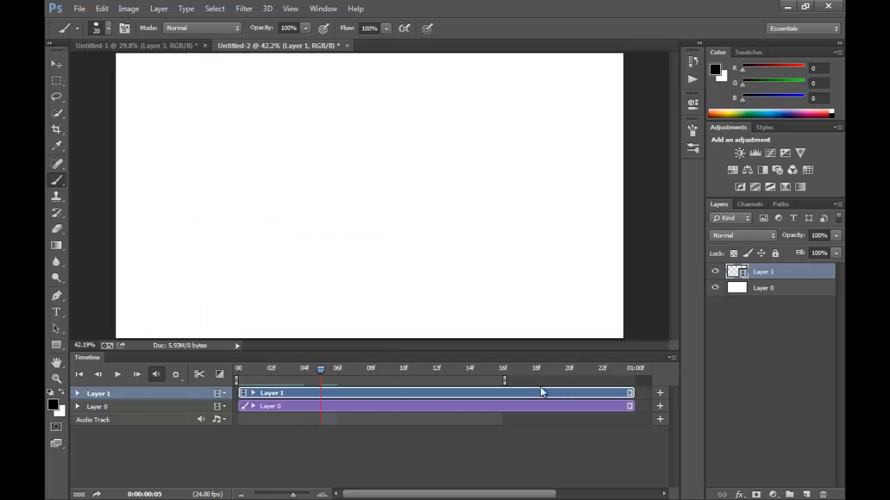
Turn on onion skins to view blank frame 5 against its neighbouring frames.
mouse_move(316, 370)
mouse_down()
mouse_move(304, 374)
mouse_move(320, 405)
mouse_up()
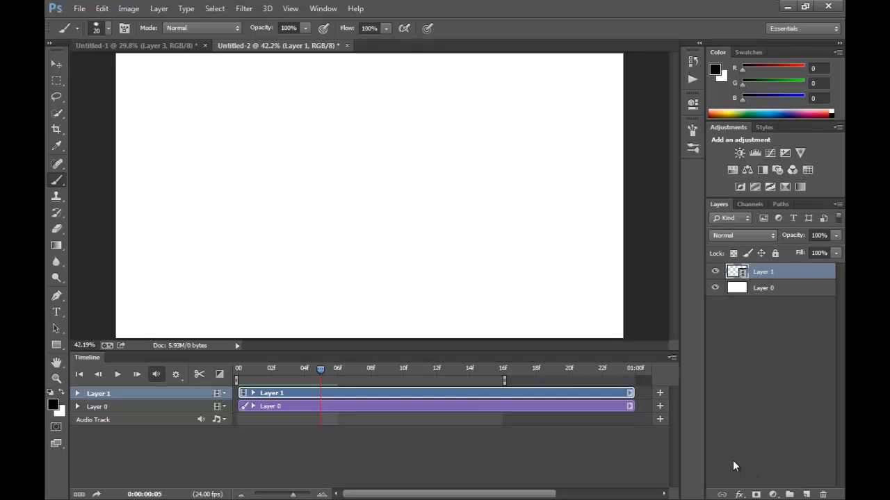
mouse_move(310, 369)
mouse_down()
mouse_move(302, 377)
mouse_move(315, 380)
mouse_up()
click(672, 357)
click(735, 250)
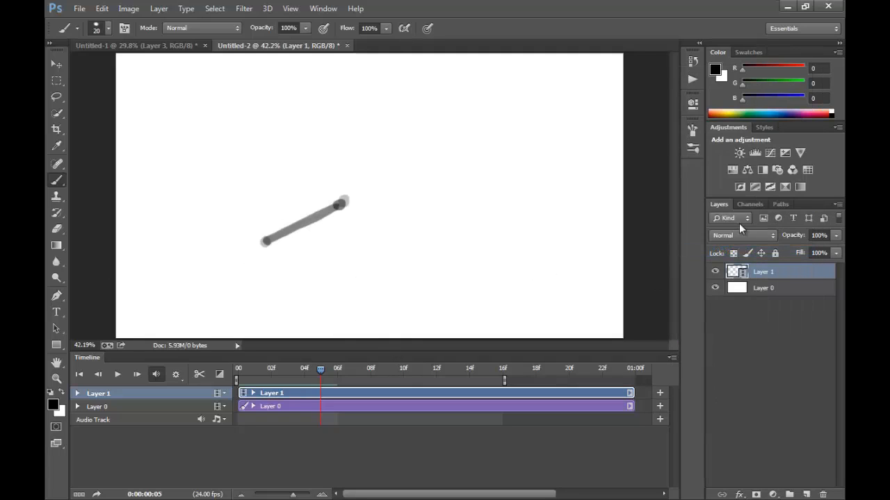
Undo the last change and play the animation back with onion skins turned off.
key(ctrl+z)
click(671, 357)
click(736, 251)
key(space)
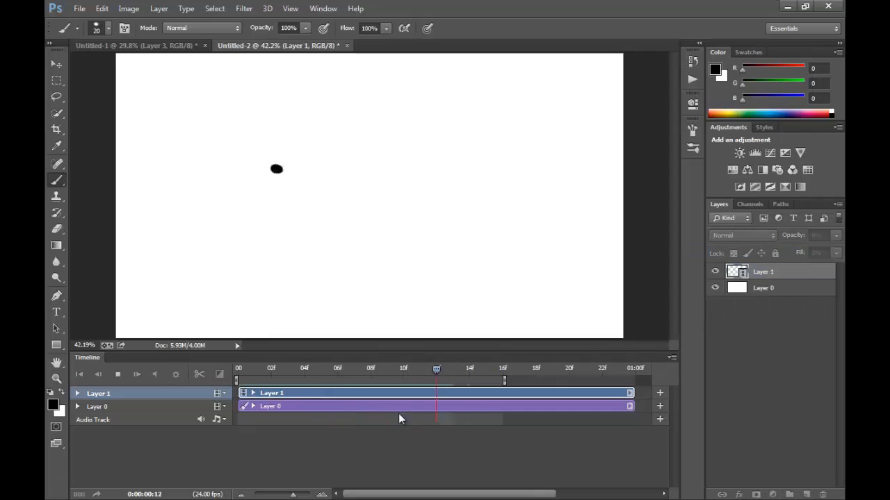
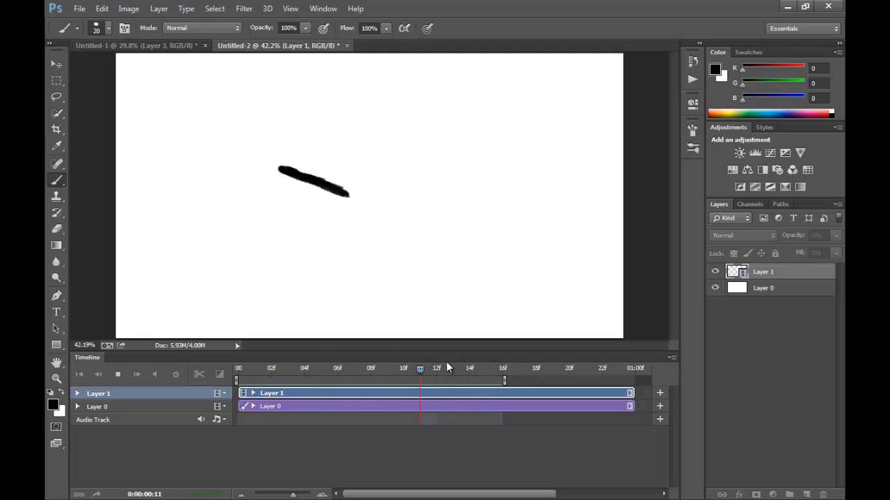
key(space)
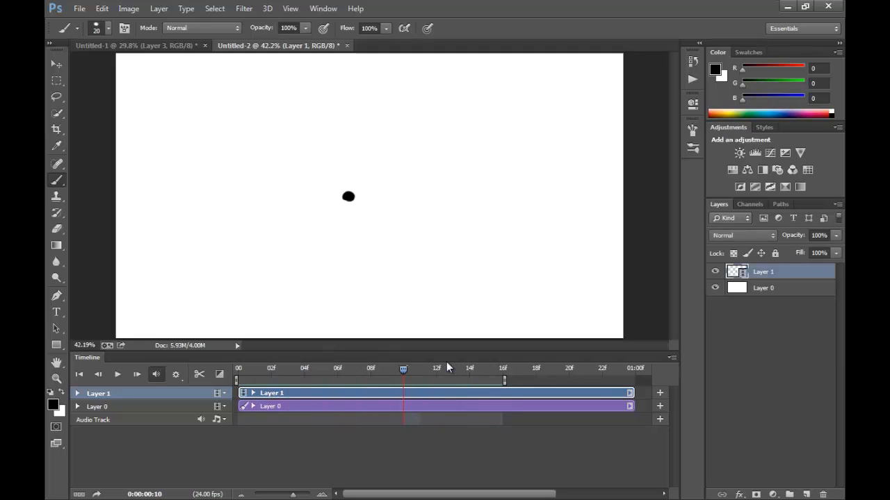
Create a new document with the preset settings, add a video timeline to it, and magnify the timeline.
click(81, 9)
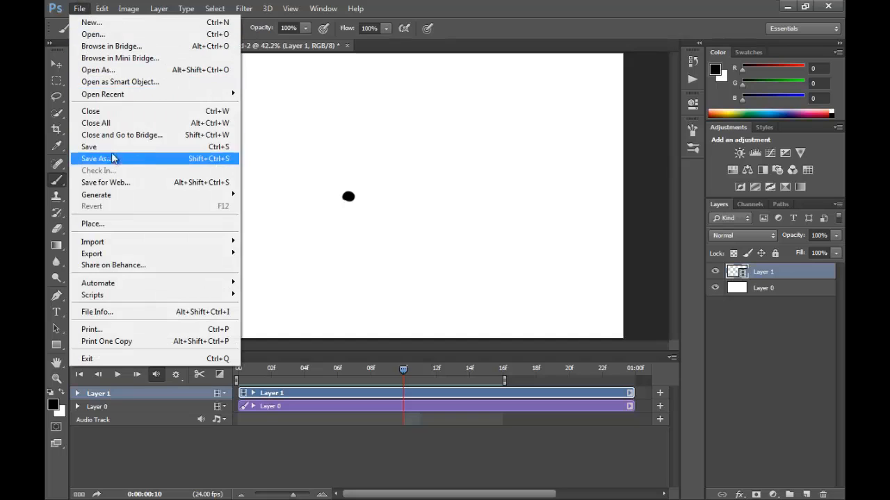
click(92, 23)
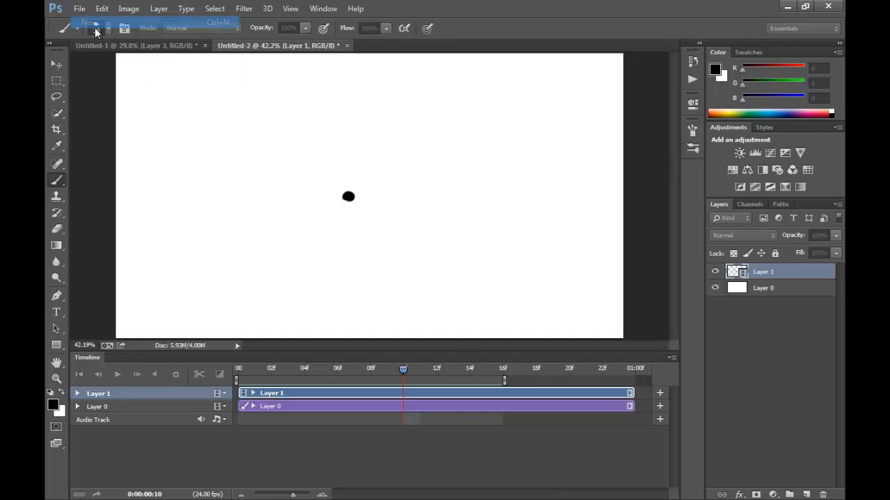
click(429, 140)
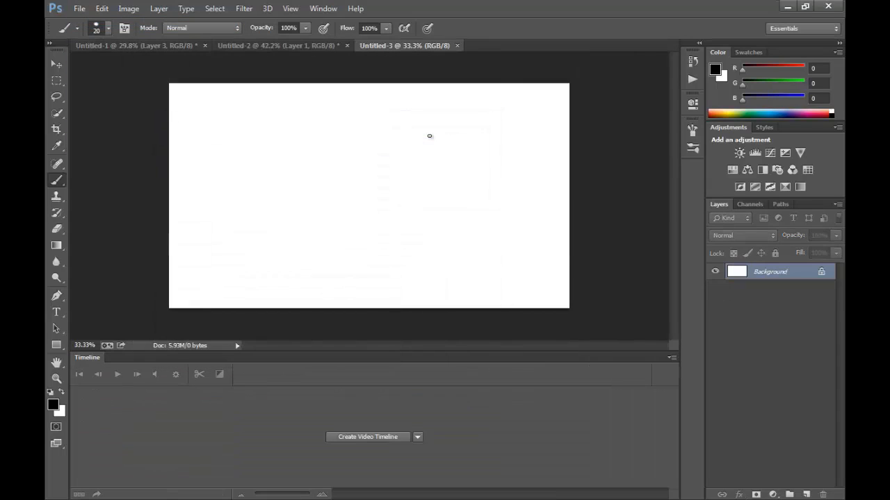
click(357, 438)
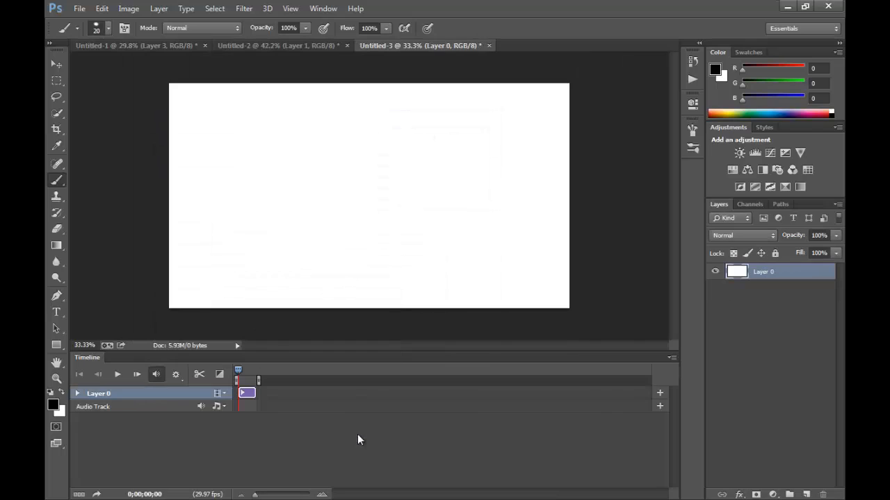
drag(264, 492, 272, 492)
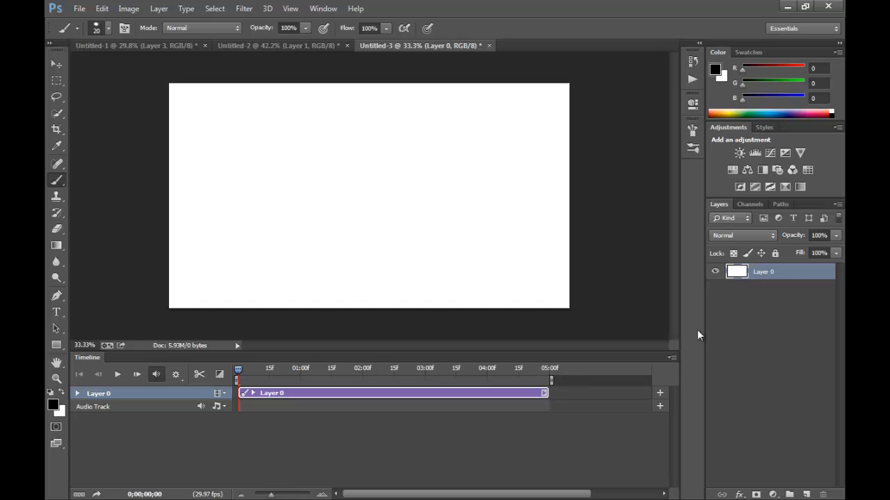
Set the timeline frame rate to 12 fps.
click(670, 357)
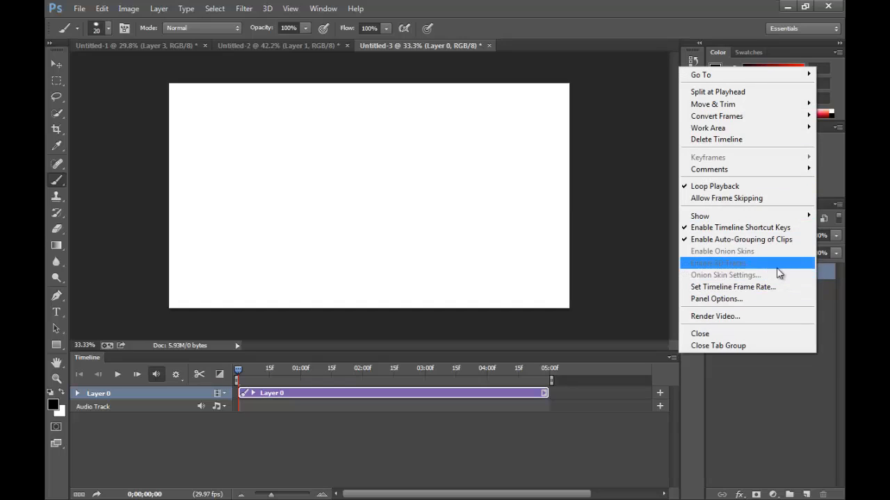
click(756, 287)
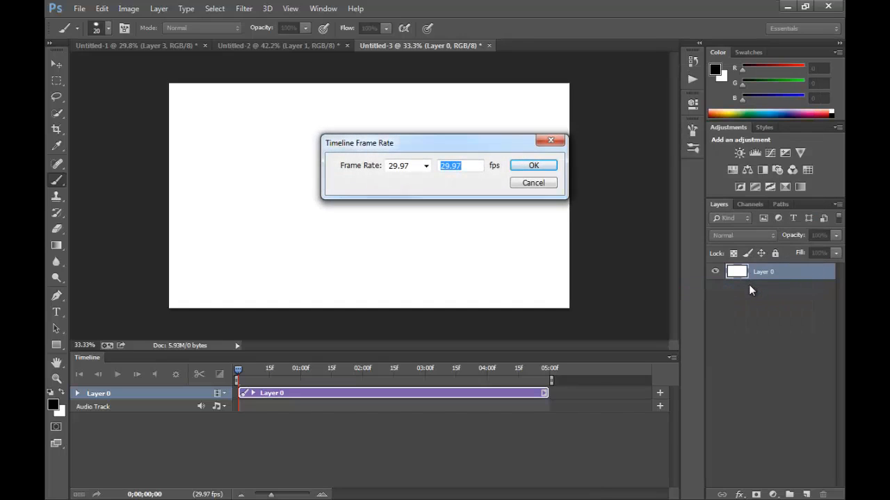
text(12)
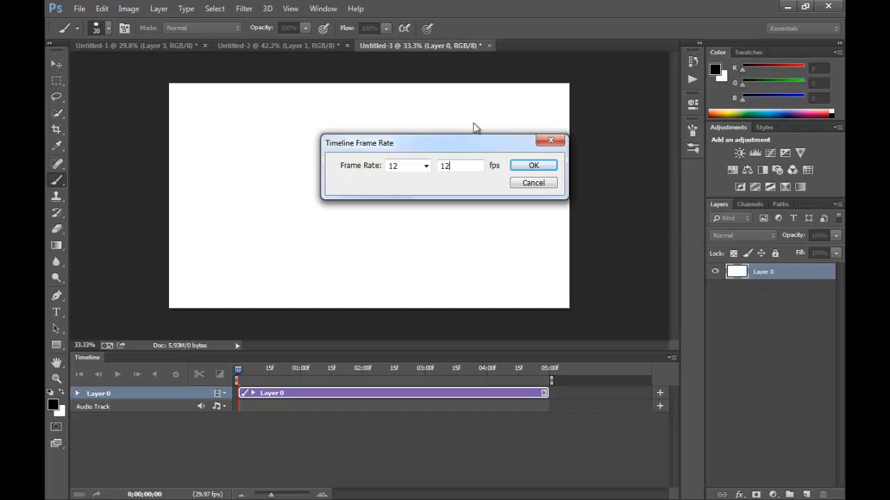
click(533, 165)
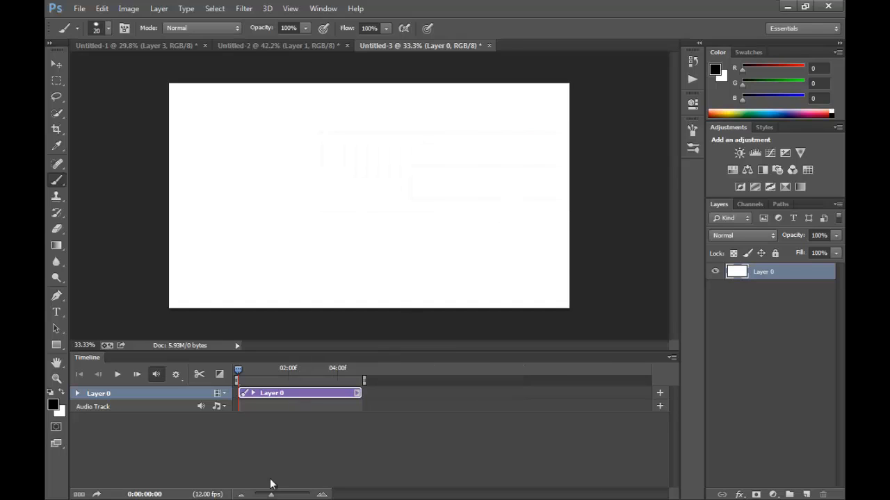
Shorten the Layer 0 clip so that it ends at about 01:02f.
click(282, 496)
drag(282, 496, 281, 496)
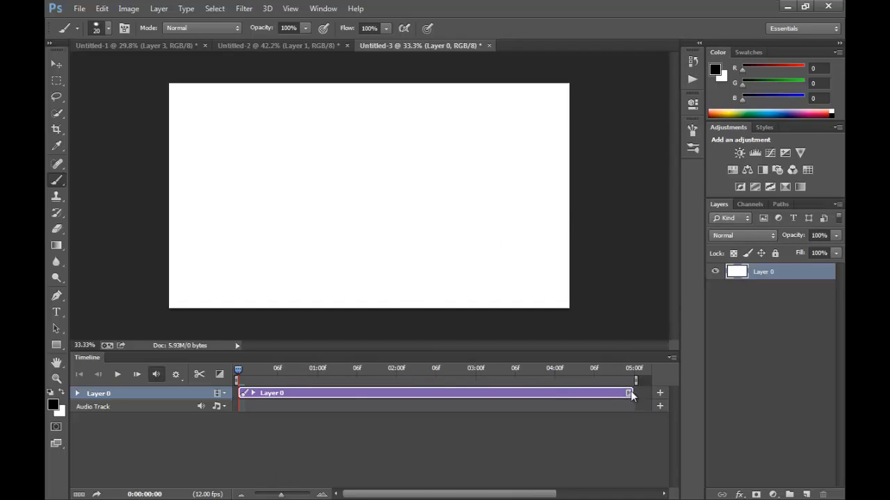
drag(630, 392, 329, 393)
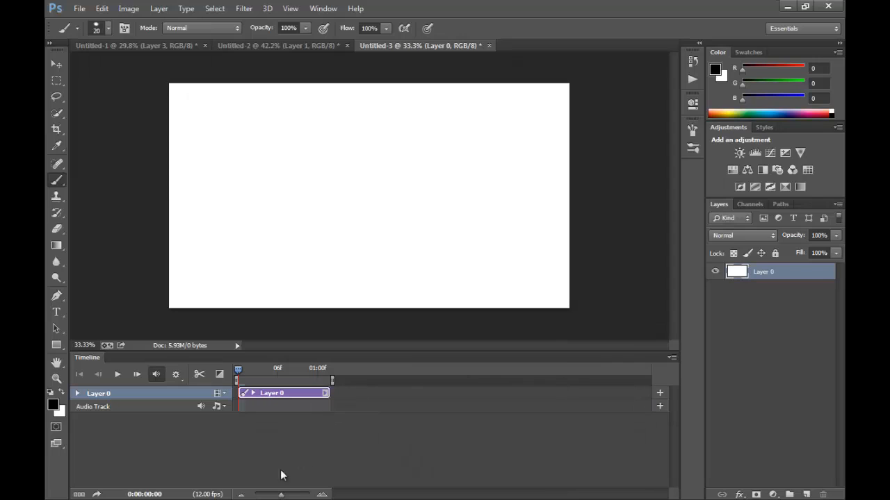
click(289, 495)
Add a new layer above Layer 0 and trim its clip to the same end point as the Layer 0 clip.
click(806, 494)
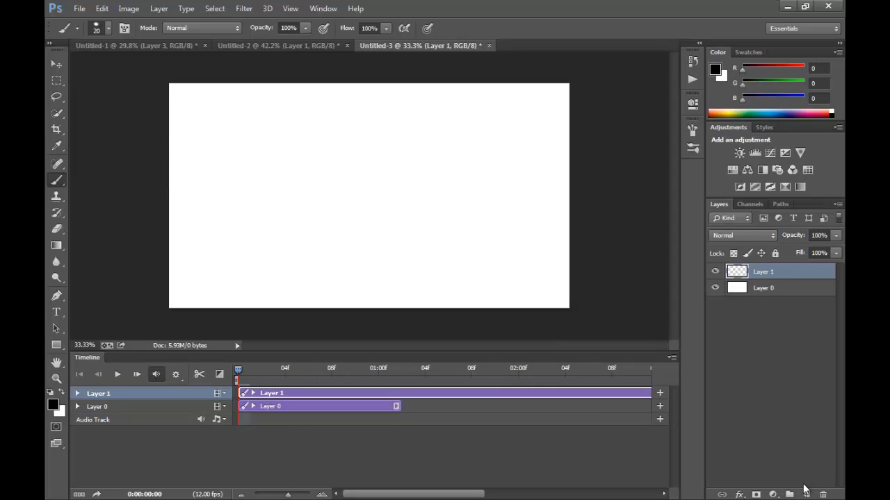
drag(290, 495, 276, 495)
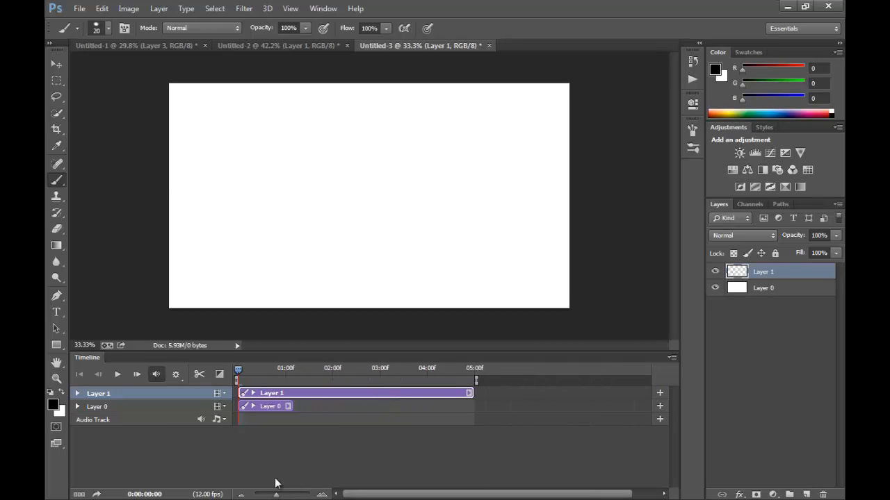
drag(469, 392, 293, 392)
drag(277, 495, 298, 495)
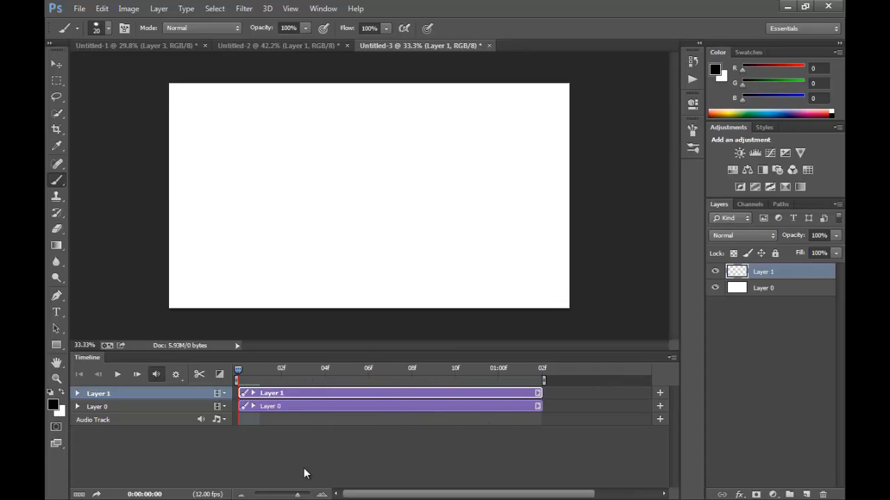
drag(238, 369, 390, 370)
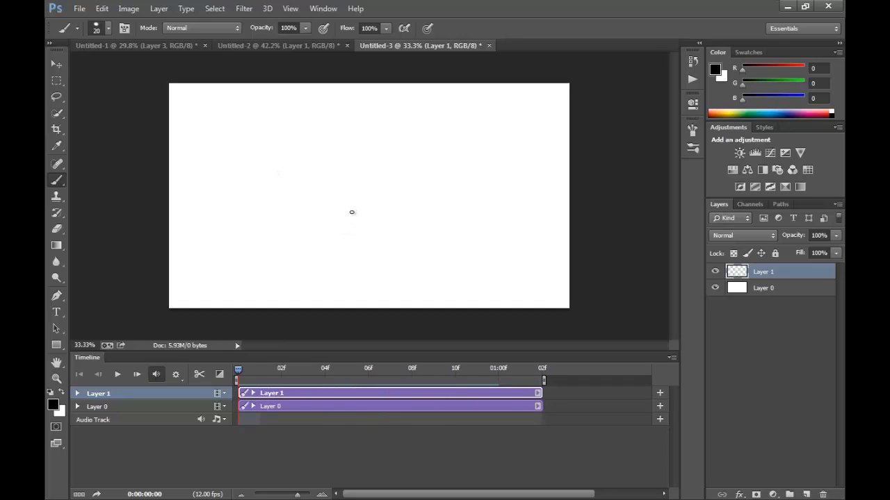
Draw a round black head outline near the middle of the canvas on Layer 1.
mouse_move(337, 221)
mouse_down()
mouse_move(363, 232)
mouse_move(369, 192)
mouse_move(352, 225)
mouse_move(347, 196)
mouse_move(342, 226)
mouse_move(359, 190)
mouse_up()
key(ctrl+z)
key(ctrl+z)
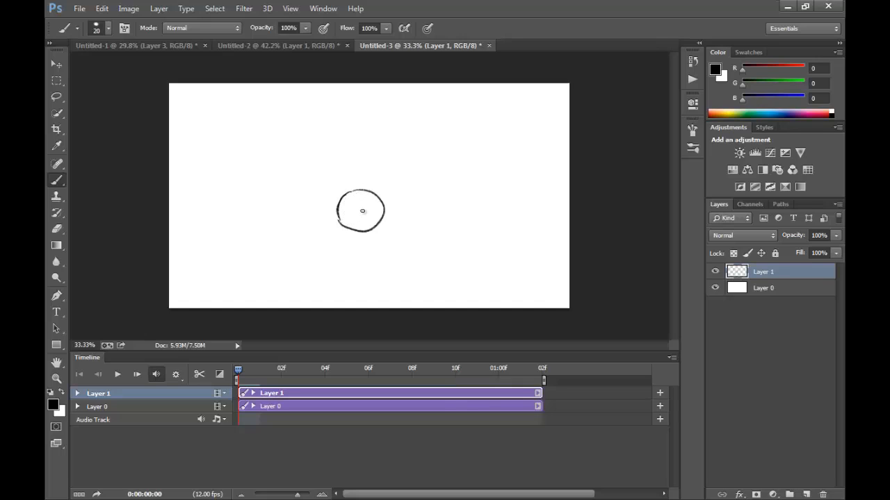
Draw drowsy eyes, a long drooping nose, a small mouth, ears and two looped hair tufts on the head.
mouse_move(363, 216)
mouse_down()
mouse_move(369, 205)
mouse_move(358, 223)
mouse_up()
key(ctrl+z)
key(e)
key(b)
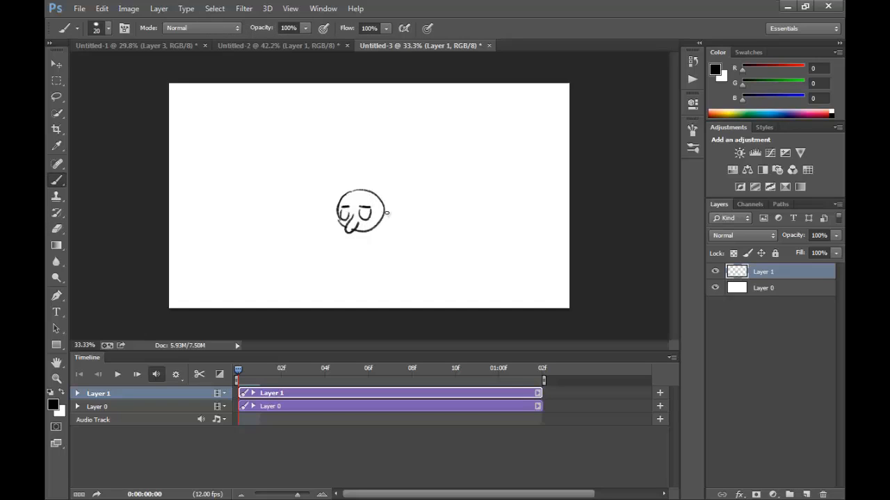
key(e)
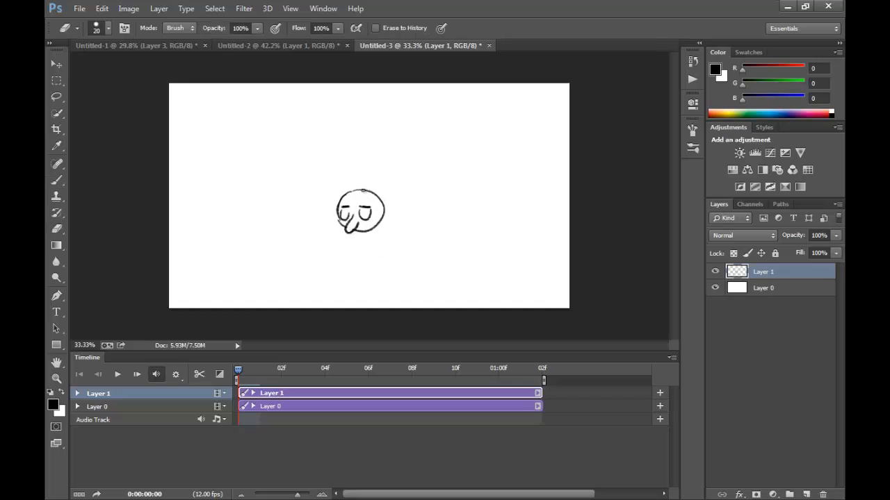
key(b)
drag(341, 192, 355, 187)
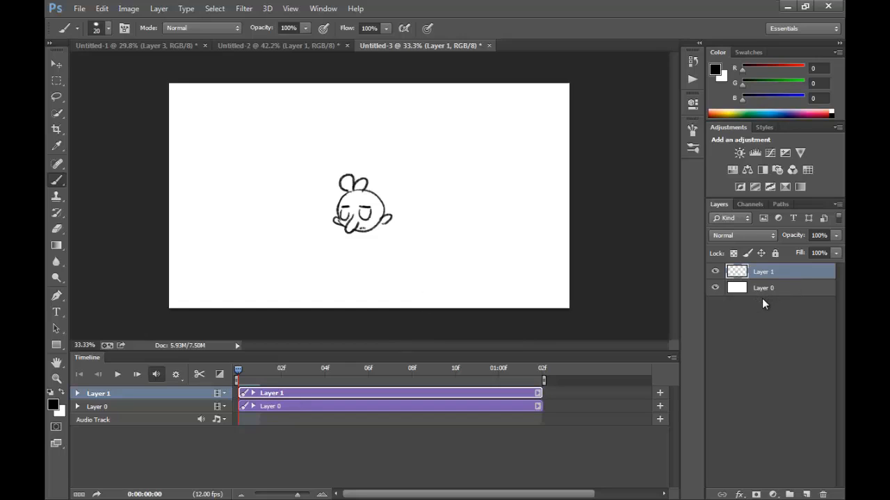
Duplicate Layer 1 with its trimmed clip and clear the drawing from the copy.
click(805, 493)
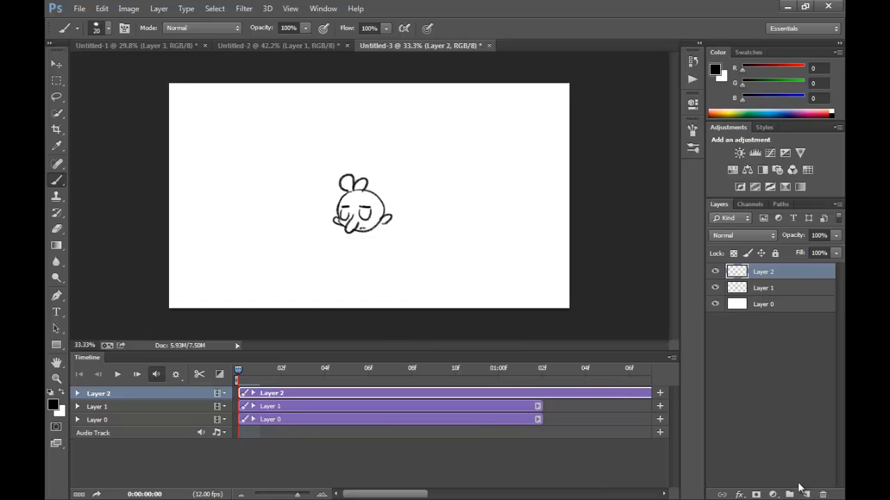
key(ctrl+z)
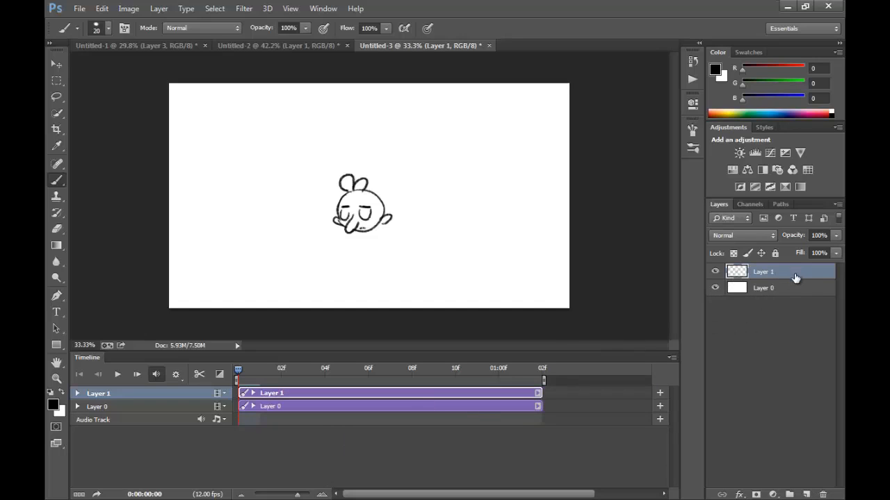
drag(797, 277, 805, 492)
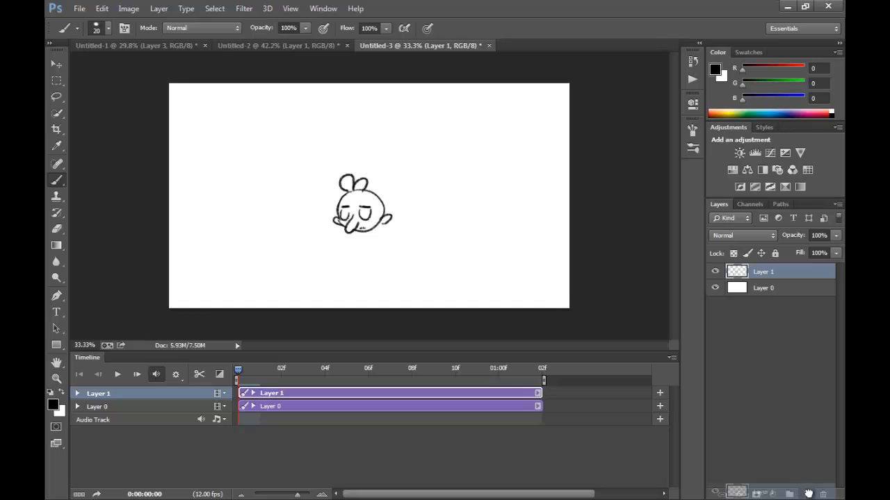
drag(808, 494, 809, 494)
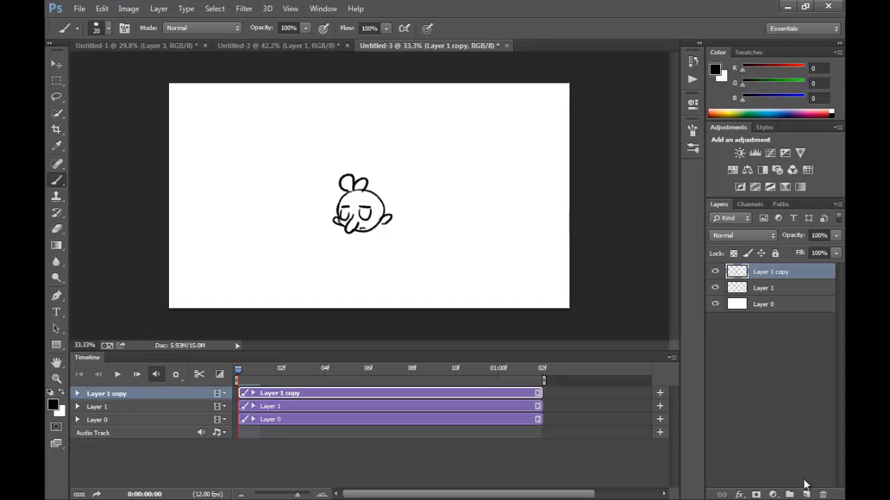
key(ctrl+a)
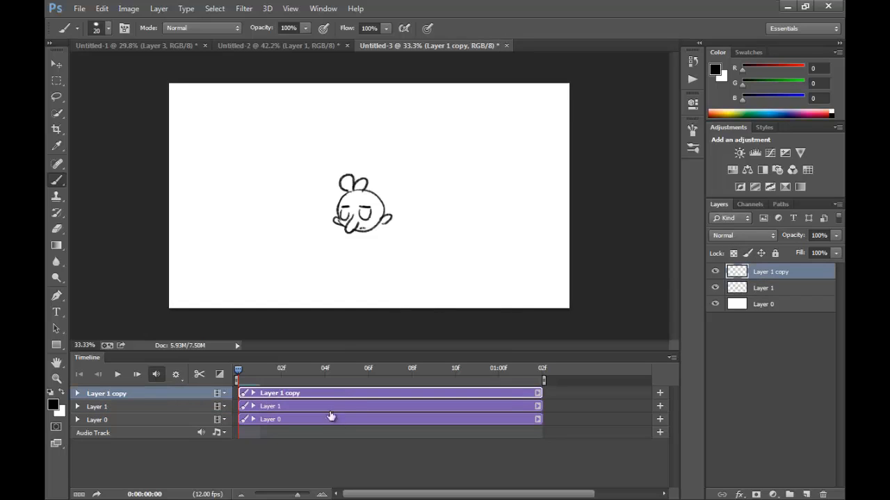
Reduce Layer 1 to 30% opacity as a tracing guide and make Layer 1 copy the active layer.
click(764, 291)
key(v)
key(3)
click(780, 275)
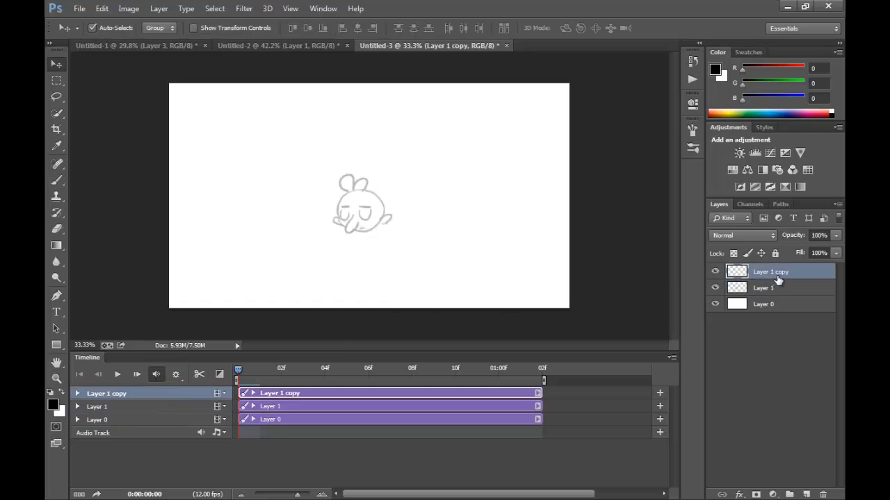
Draw a raised right eyebrow and two black oval pupils over the faded face on Layer 1 copy.
key(z)
drag(362, 205, 482, 207)
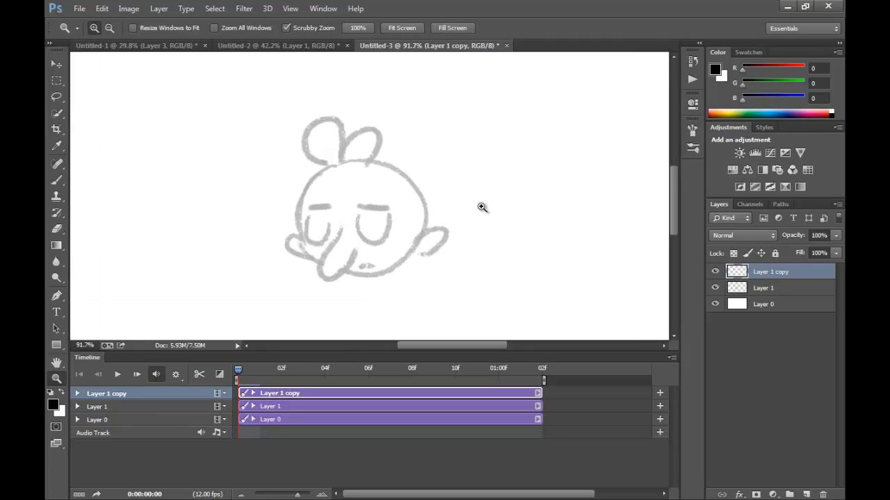
key(b)
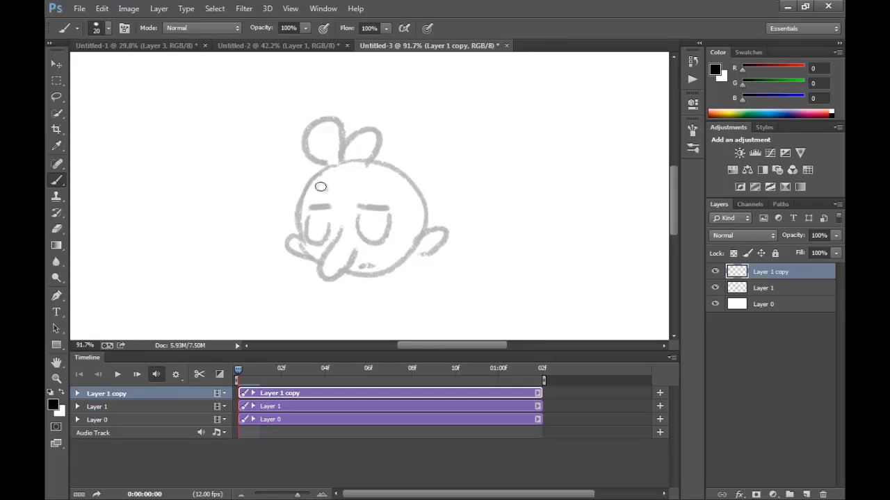
mouse_move(360, 192)
mouse_down()
mouse_move(401, 207)
mouse_move(390, 196)
mouse_up()
key(ctrl+z)
key(ctrl+z)
key(ctrl+z)
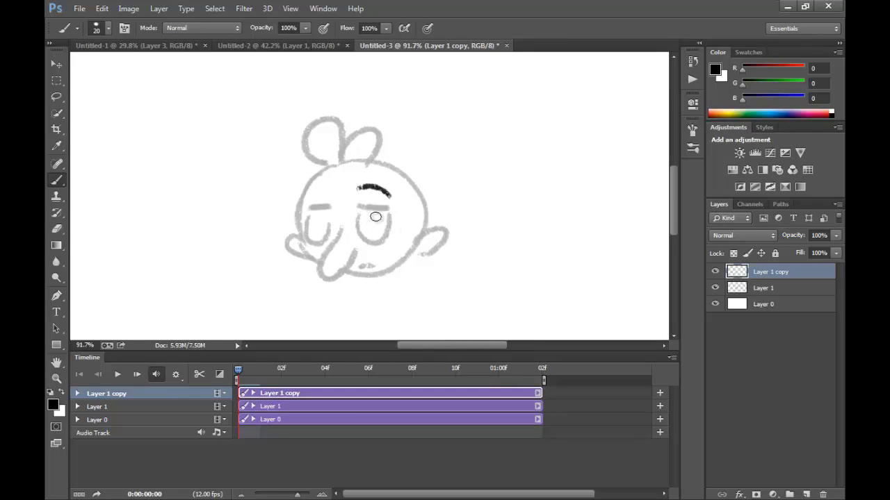
mouse_move(367, 207)
mouse_down()
mouse_move(370, 219)
mouse_move(371, 209)
mouse_up()
key(ctrl+z)
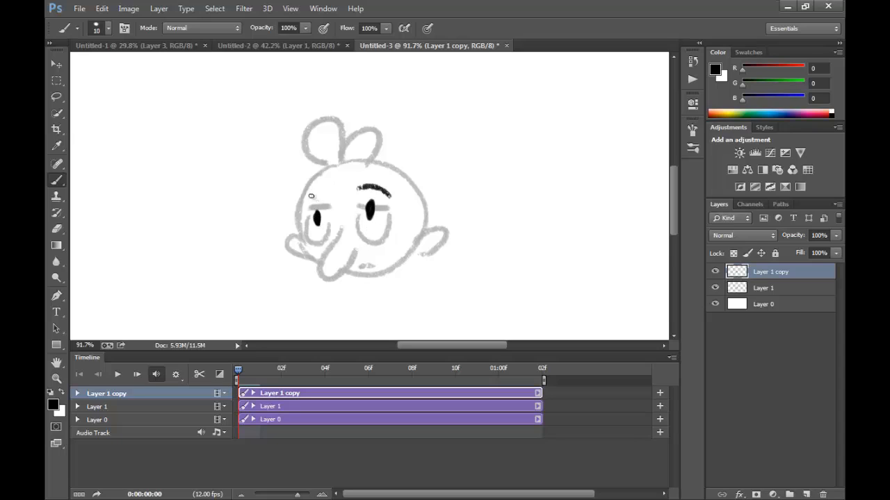
Enlarge the brush to 20 and draw the left eyebrow, a raised pointed nose and a small mouth.
key(ctrl+z)
key(bracketright)
mouse_move(309, 197)
mouse_down()
mouse_move(335, 206)
mouse_move(334, 198)
mouse_move(338, 223)
mouse_move(323, 251)
mouse_move(339, 244)
mouse_move(347, 261)
mouse_up()
key(ctrl+z)
key(ctrl+z)
Draw the new round head outline over the faded head, redoing strokes until the circle closes.
mouse_move(325, 177)
mouse_down()
mouse_move(301, 238)
mouse_move(388, 165)
mouse_move(422, 211)
mouse_up()
key(ctrl+z)
key(ctrl+z)
mouse_move(385, 165)
mouse_down()
mouse_move(419, 230)
mouse_move(365, 275)
mouse_move(335, 265)
mouse_move(371, 273)
mouse_up()
key(ctrl+z)
key(ctrl+z)
drag(315, 256, 375, 274)
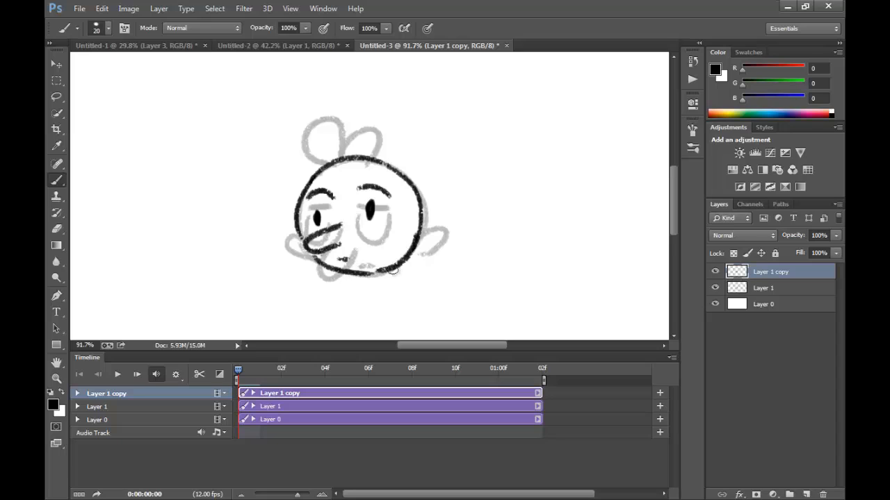
Draw two upright hair tufts on top of the new head and an ear on its right side.
mouse_move(331, 161)
mouse_down()
mouse_move(353, 136)
mouse_move(360, 156)
mouse_move(398, 165)
mouse_up()
key(ctrl+z)
key(ctrl+z)
mouse_move(417, 238)
mouse_down()
mouse_move(413, 255)
mouse_move(431, 231)
mouse_up()
Erase the left pupil and redraw it slightly higher.
key(e)
drag(317, 230, 321, 217)
key(b)
key(ctrl+z)
Reinforce the chin line, darken the mouth and add short strokes beneath both eyes.
drag(347, 273, 401, 265)
drag(335, 243, 342, 254)
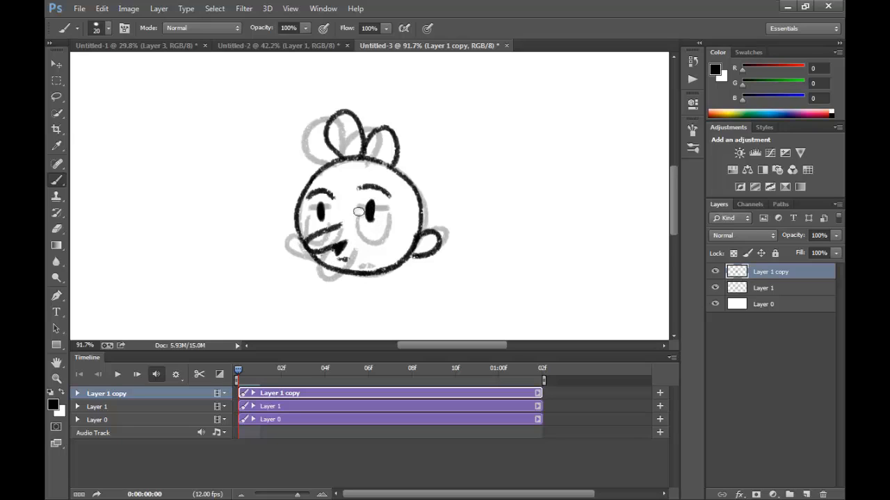
mouse_move(362, 223)
mouse_down()
mouse_move(372, 231)
mouse_move(324, 228)
mouse_up()
Erase the curved eyebrows on Layer 1 copy and redraw them as shorter, slanted strokes.
key(z)
drag(448, 229, 365, 246)
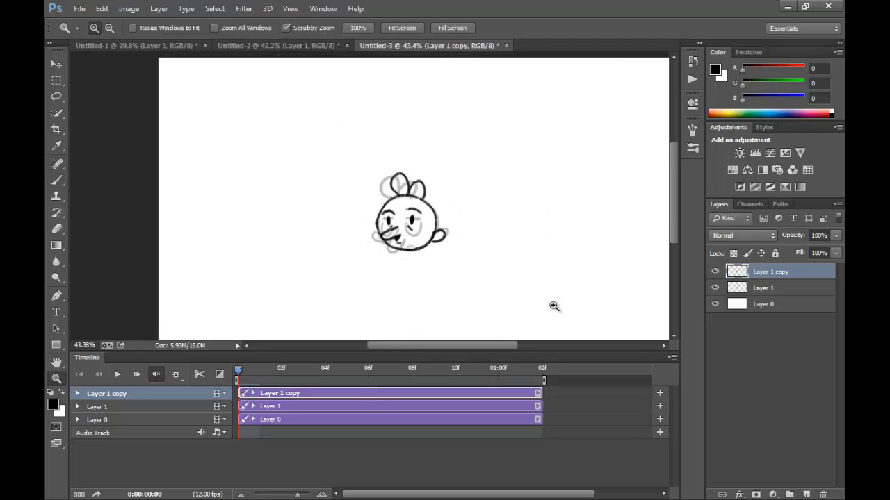
click(715, 273)
click(714, 273)
drag(406, 207, 484, 208)
key(e)
mouse_move(383, 224)
mouse_down()
mouse_move(364, 220)
mouse_move(379, 212)
mouse_up()
key(b)
key(e)
mouse_move(438, 213)
mouse_down()
mouse_move(425, 212)
mouse_move(432, 215)
mouse_up()
key(b)
key(z)
drag(490, 251, 429, 256)
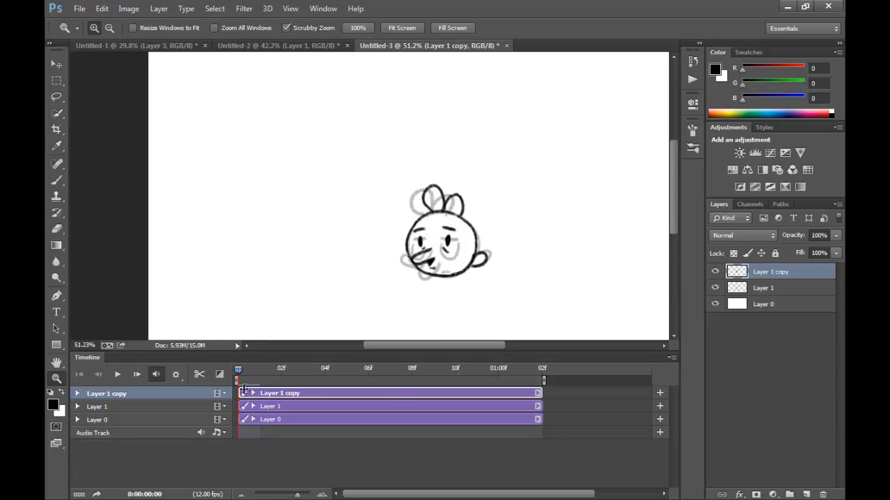
Trim the Layer 1 copy clip to start at frame 7 where the Layer 1 clip ends, and restore Layer 1 to full opacity.
drag(243, 393, 394, 392)
drag(540, 406, 388, 406)
key(v)
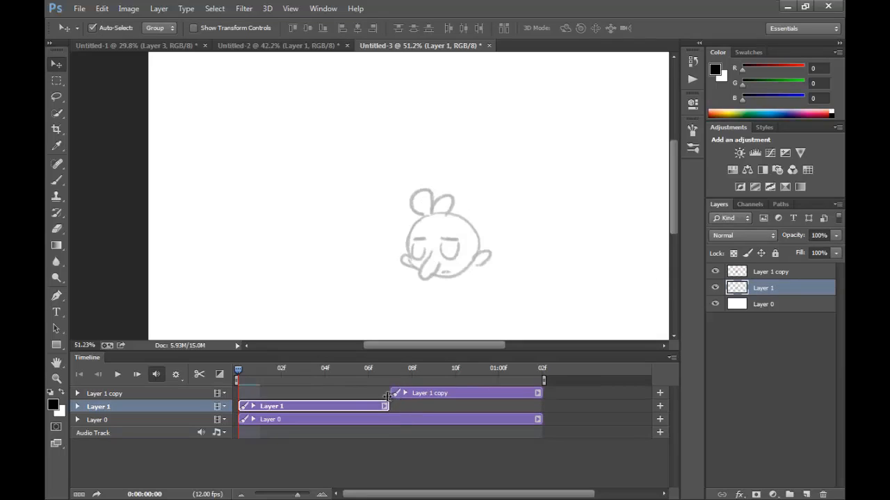
click(431, 393)
Play the animation to check the change from the drowsy face to the alert face.
key(space)
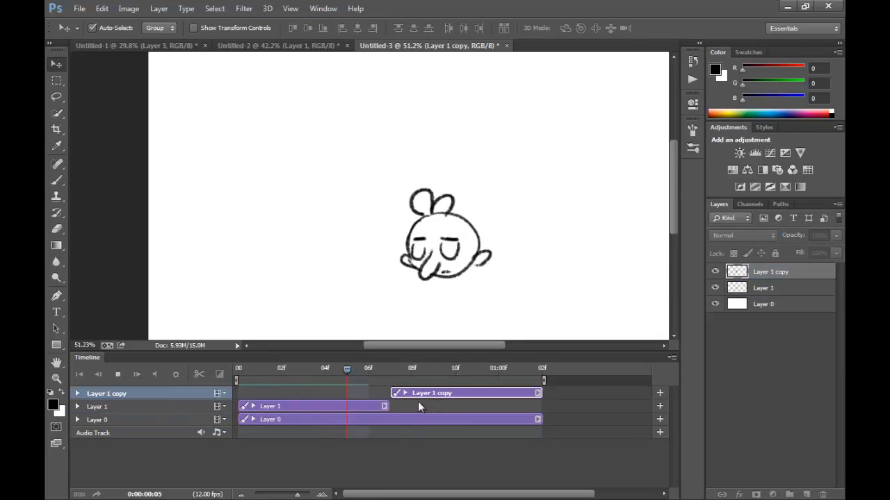
key(space)
key(b)
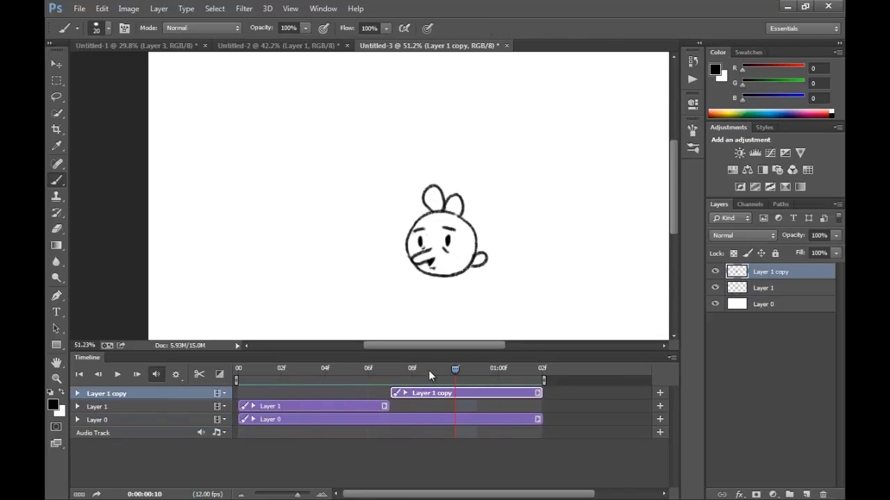
Move the playhead to frame 6, try erasing with Layer 1 copy active, and make the Layer 1 clip active instead.
click(369, 368)
key(e)
click(407, 262)
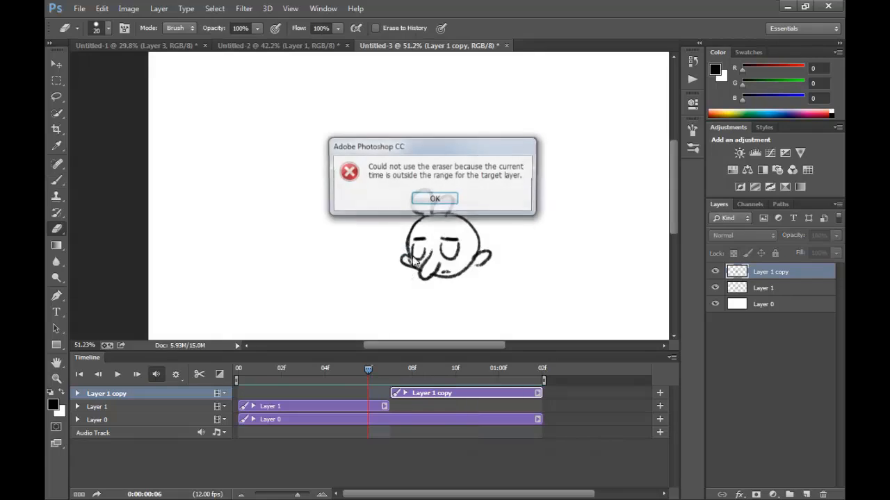
key(Return)
key(v)
click(363, 405)
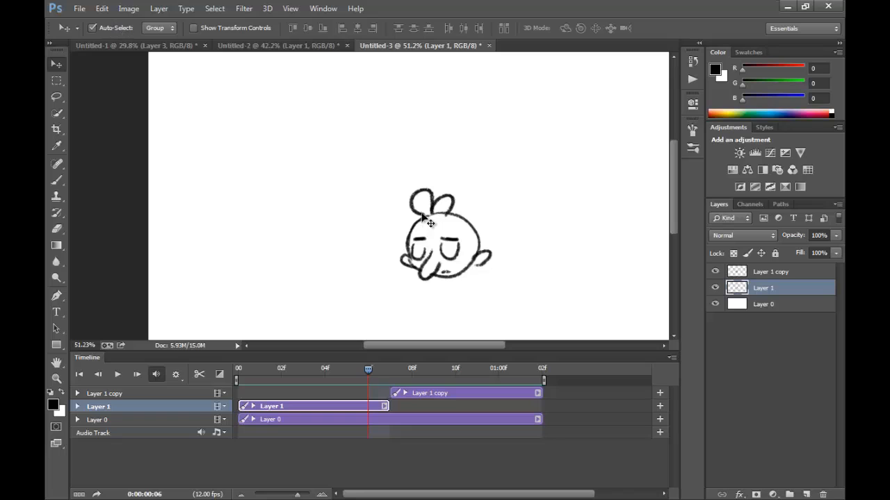
Compare frames 6 and 7, then erase the far ear on the Layer 1 head and repair the face outline there.
click(386, 369)
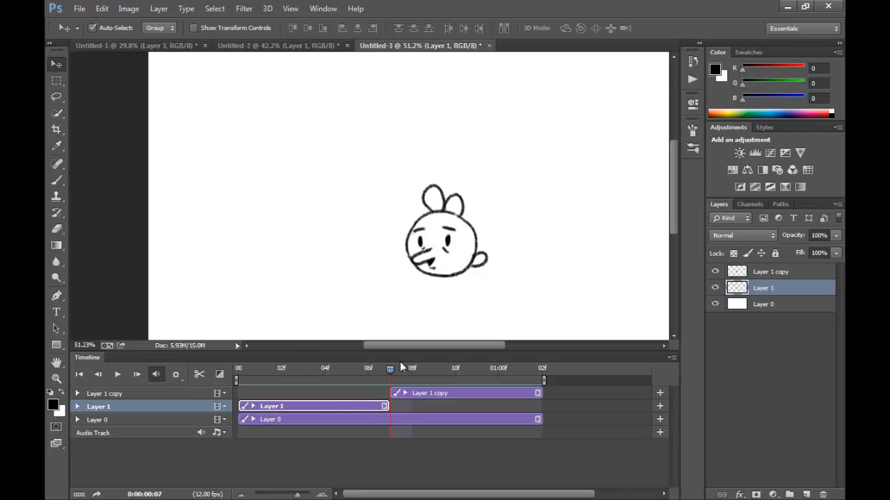
click(452, 249)
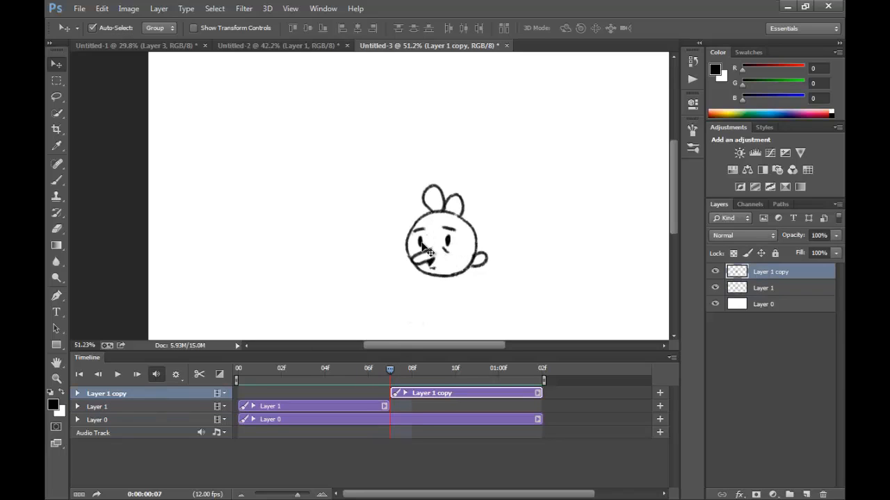
drag(392, 372, 374, 371)
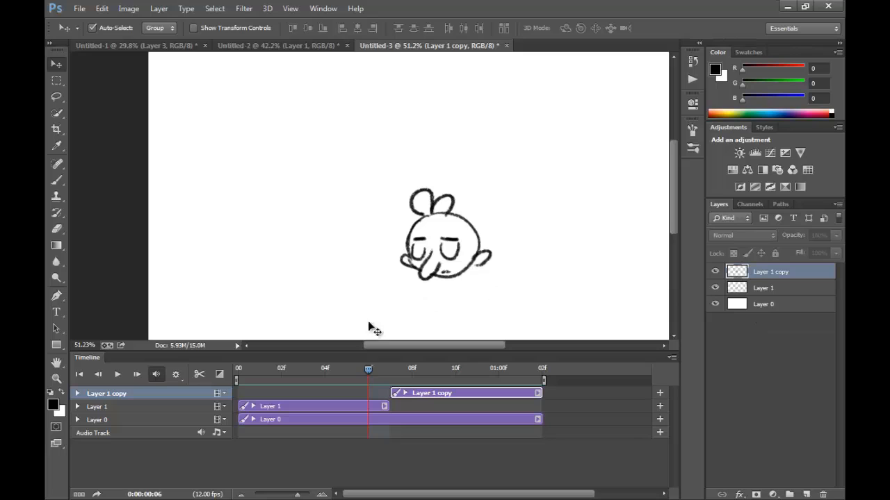
click(421, 272)
key(e)
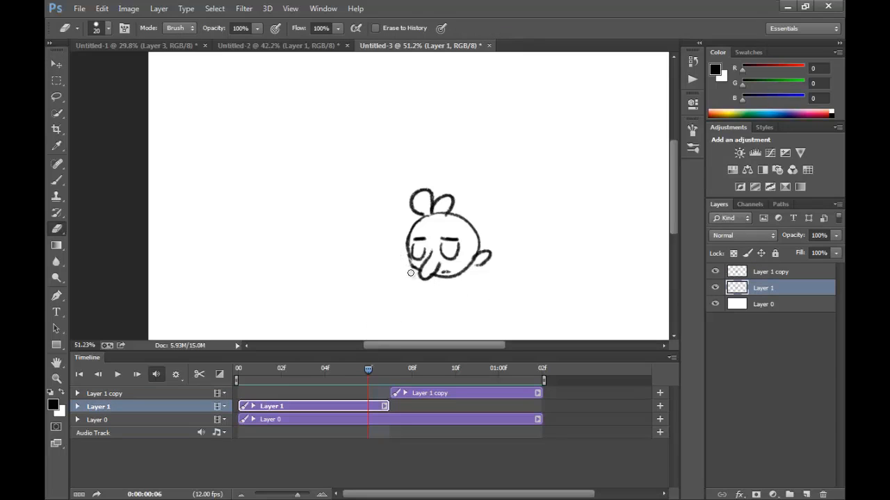
key(b)
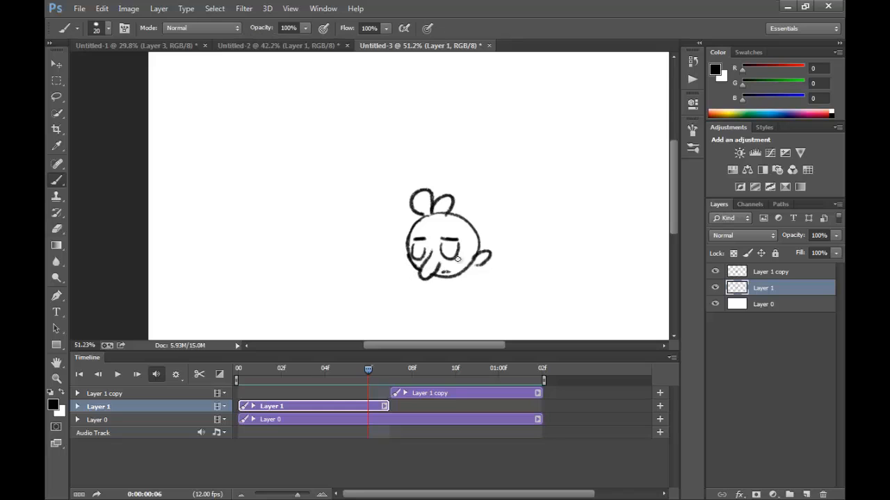
ctrl+click(459, 260)
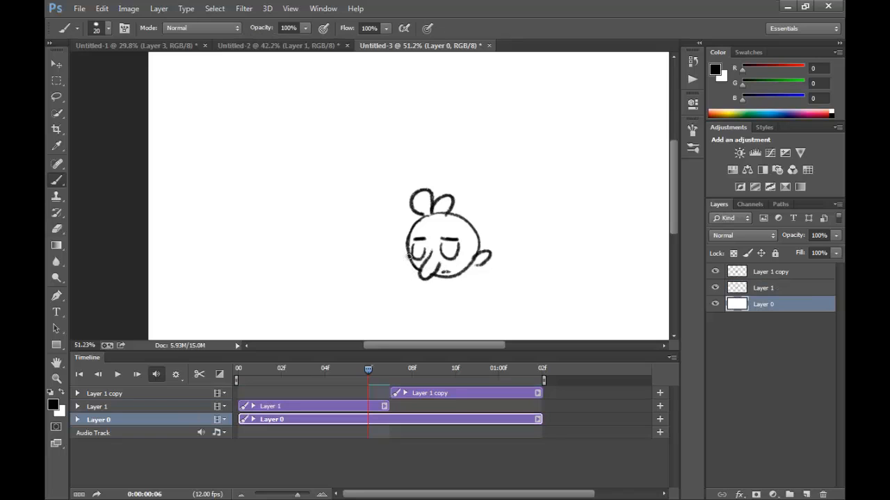
click(379, 406)
click(379, 419)
key(v)
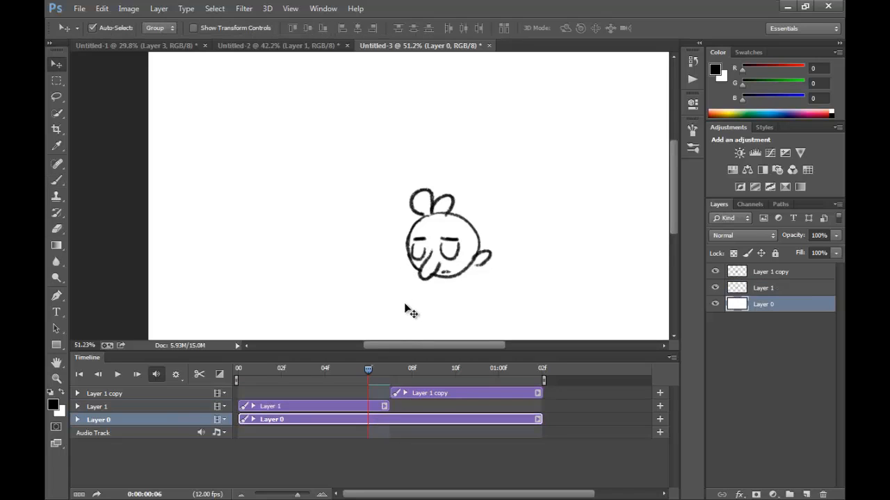
key(e)
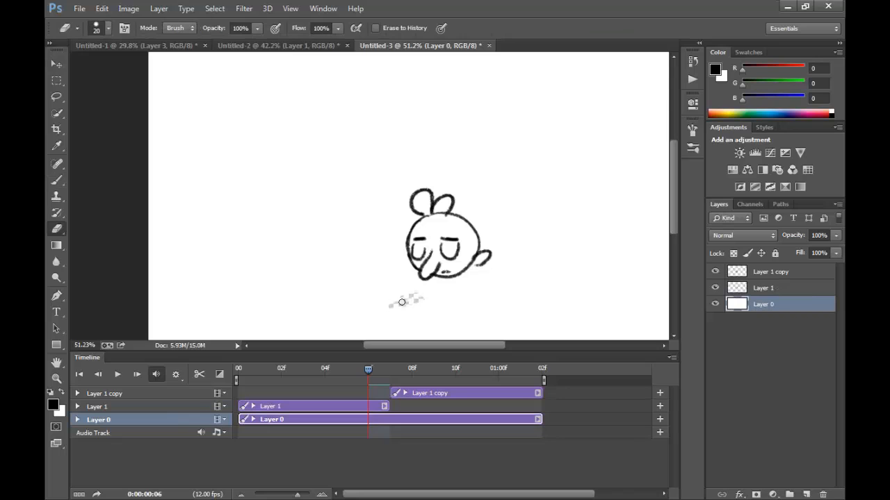
Erase the near ear on the Layer 1 head and compare its position with the head in the following frames.
click(382, 405)
key(b)
key(ctrl+space)
mouse_move(440, 261)
mouse_down()
mouse_move(543, 262)
mouse_move(530, 266)
mouse_move(534, 238)
mouse_move(550, 249)
mouse_move(512, 274)
mouse_up()
key(e)
key(Right)
key(Right)
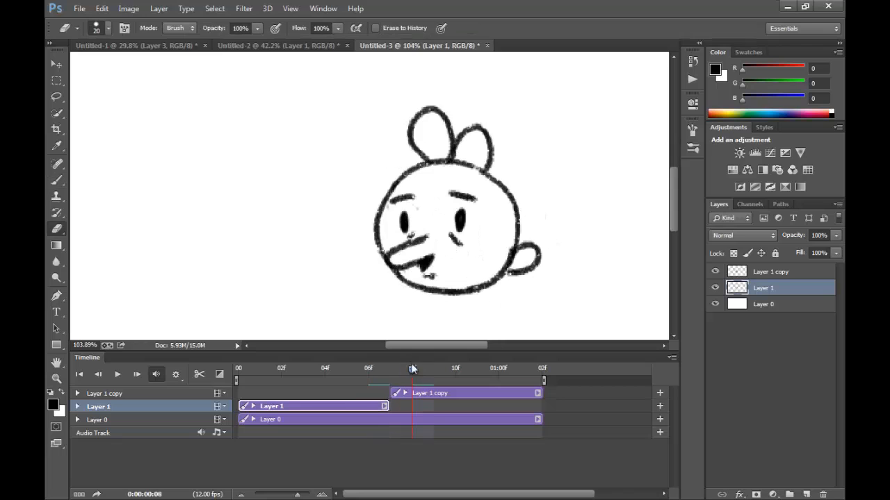
click(525, 242)
key(Return)
key(Left)
key(Left)
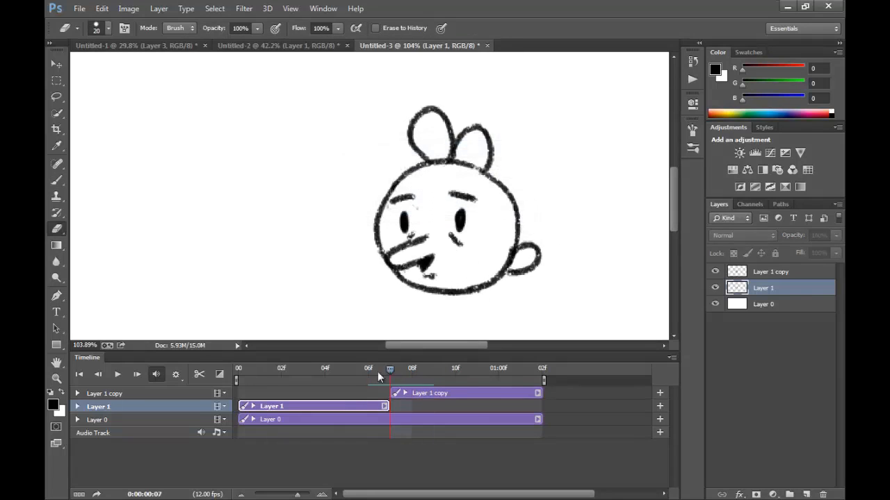
Redraw the near ear of the Layer 1 head at frame 6, closer against the head outline.
key(b)
drag(533, 242, 512, 266)
key(z)
alt+click(541, 255)
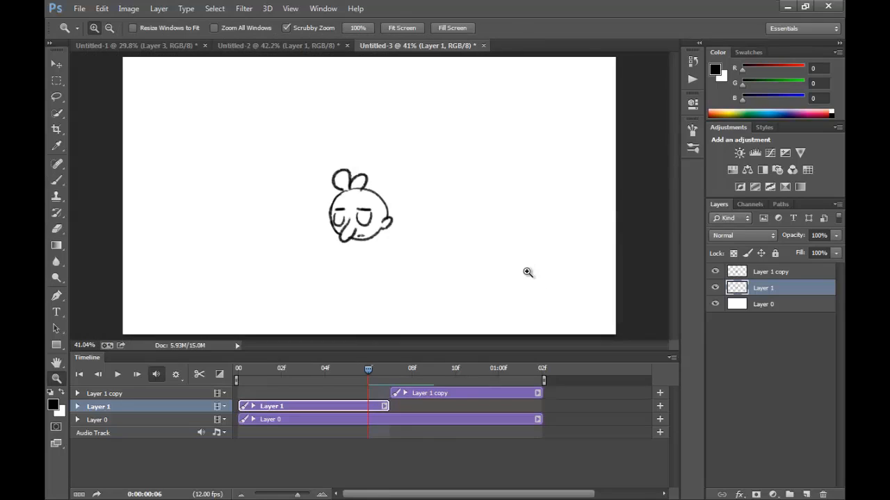
Move the Layer 1 copy clip onto Layer 1's timeline track so both clips form one video group.
click(407, 376)
mouse_move(405, 372)
mouse_down()
mouse_move(369, 377)
mouse_move(424, 366)
mouse_up()
click(421, 394)
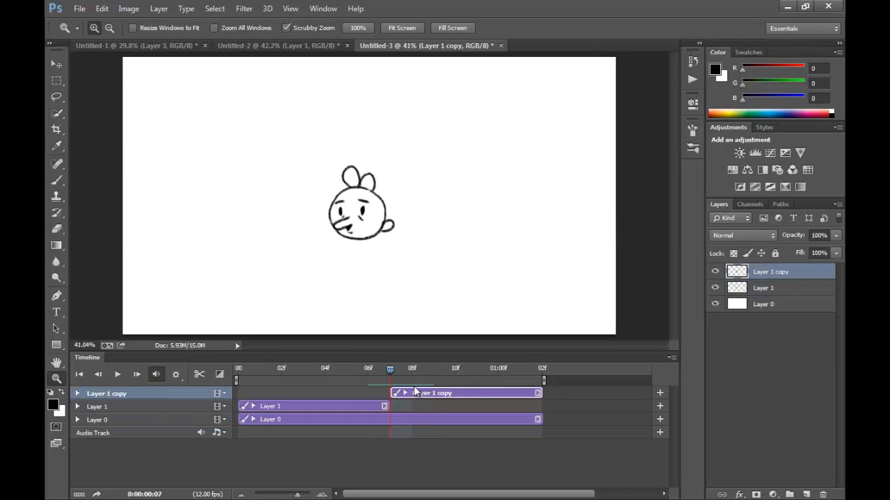
drag(452, 393, 455, 406)
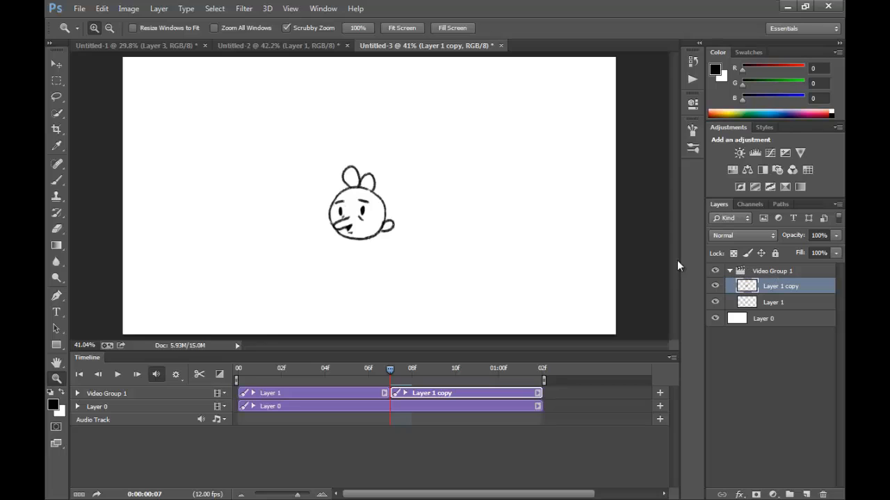
Trim the Layer 1 clip in Video Group 1 to three frames.
click(78, 393)
click(77, 393)
click(101, 395)
drag(383, 368, 309, 398)
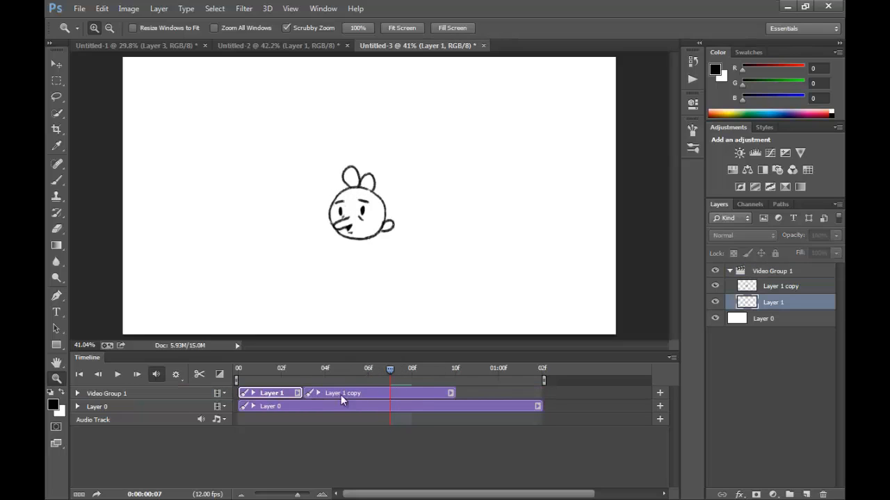
Set the end of the timeline work area to frame 10 and play the two-drawing animation.
click(368, 369)
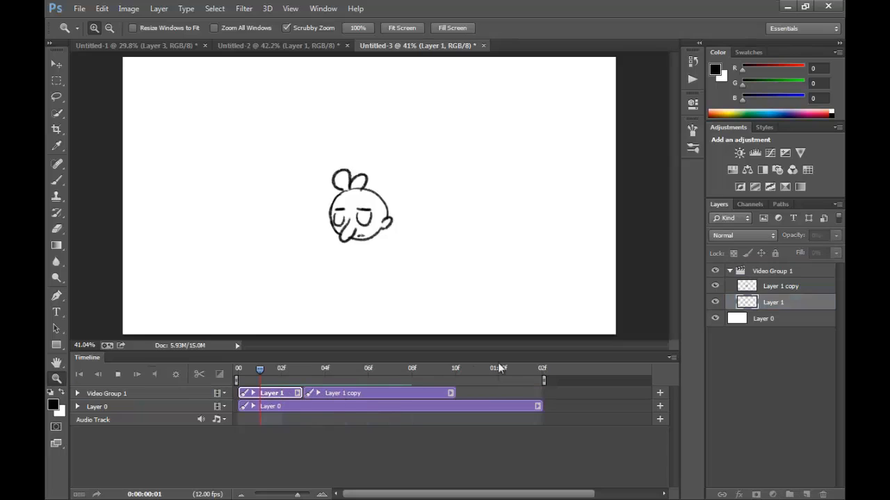
drag(543, 379, 479, 391)
key(space)
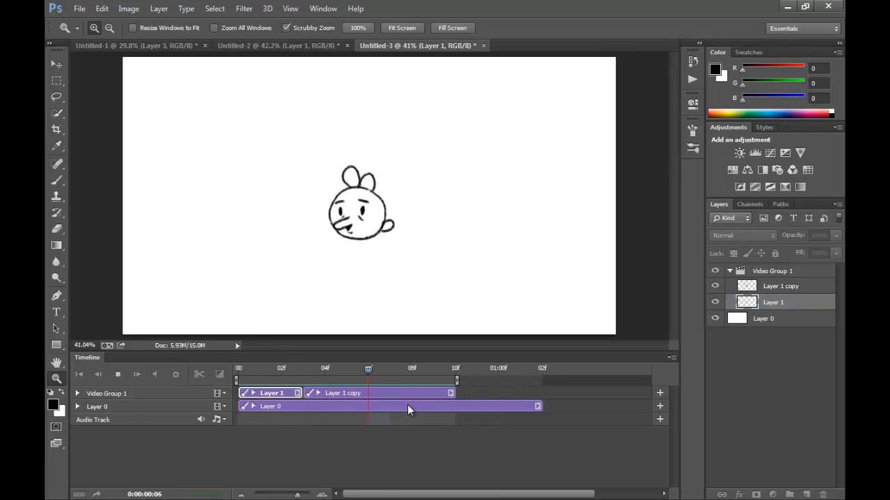
key(space)
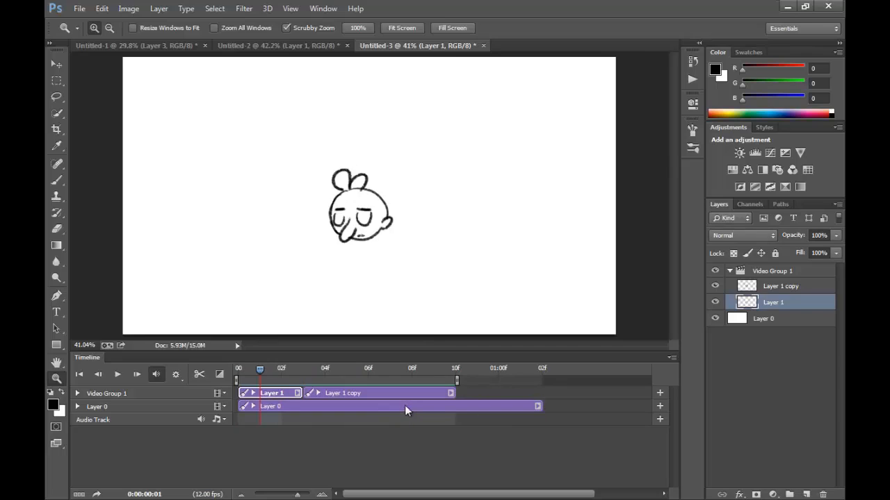
Insert a blank layer after Layer 1 in the video group and trim its clip to one frame.
key(ctrl+s)
click(400, 362)
click(807, 493)
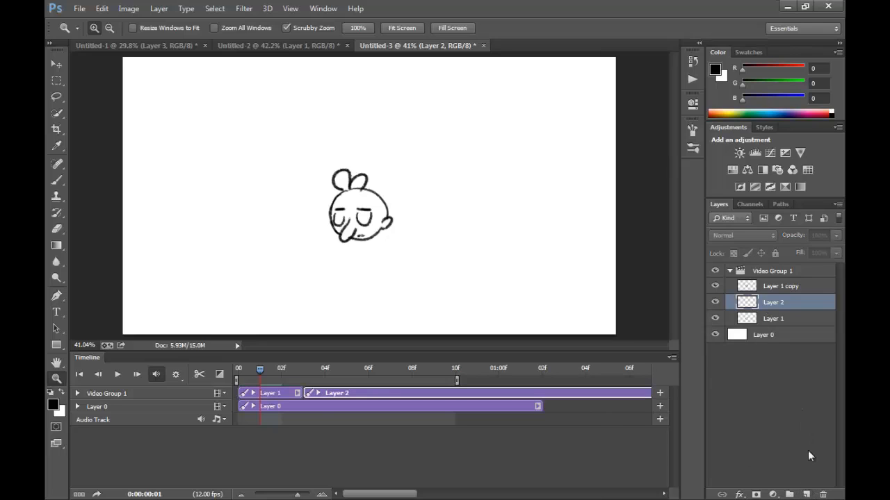
drag(297, 495, 278, 495)
drag(522, 393, 298, 393)
drag(278, 495, 301, 495)
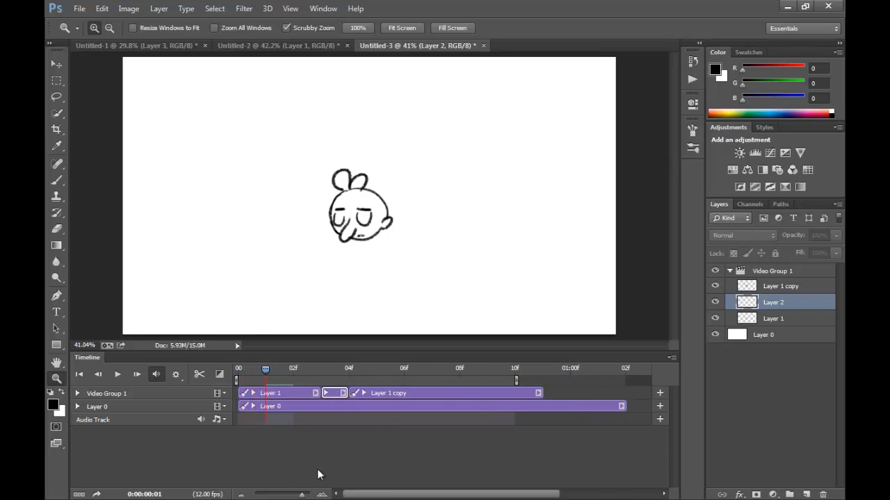
Delete the blank Layer 2, try putting Layer 1 into a group, and undo that grouping.
click(316, 392)
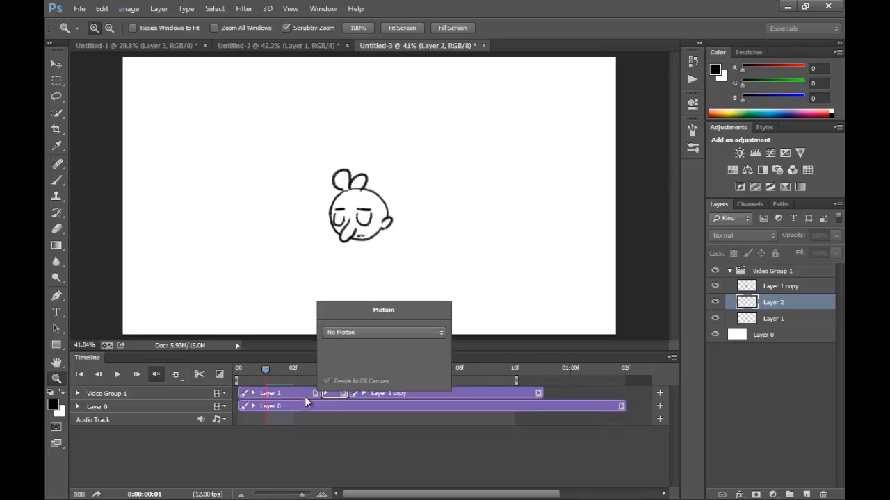
click(438, 395)
click(339, 395)
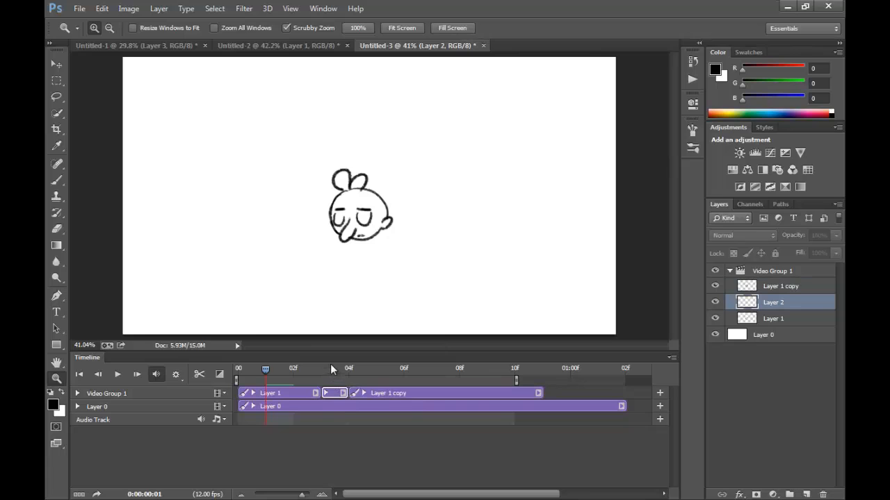
click(329, 365)
drag(762, 306, 822, 495)
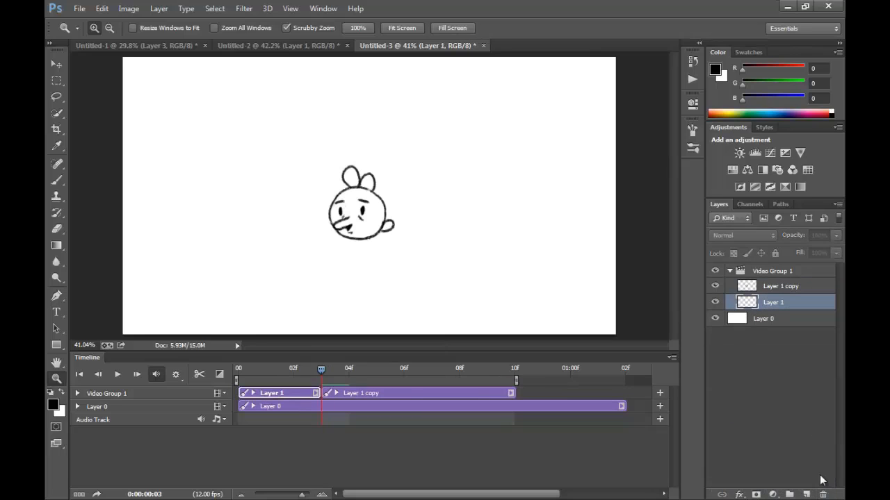
drag(791, 303, 789, 494)
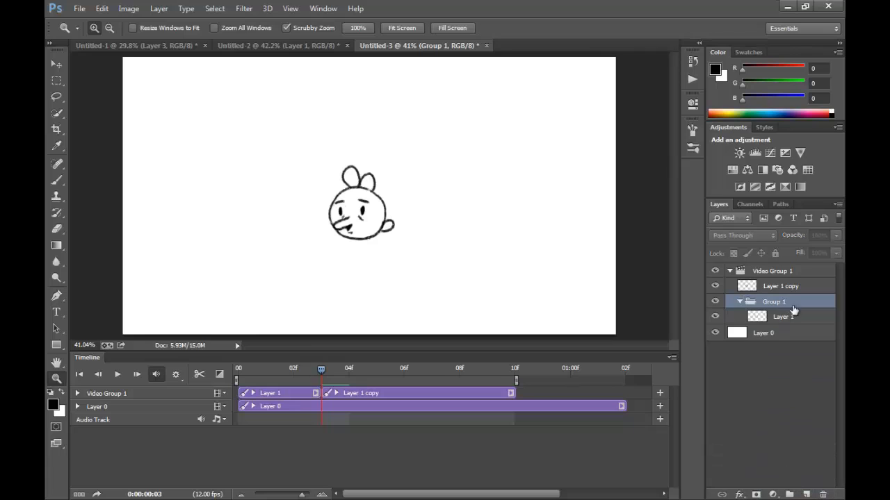
key(ctrl+z)
Duplicate Layer 1 within the video group, trim the duplicate to one frame and the Layer 1 clip to two frames.
drag(793, 309, 806, 493)
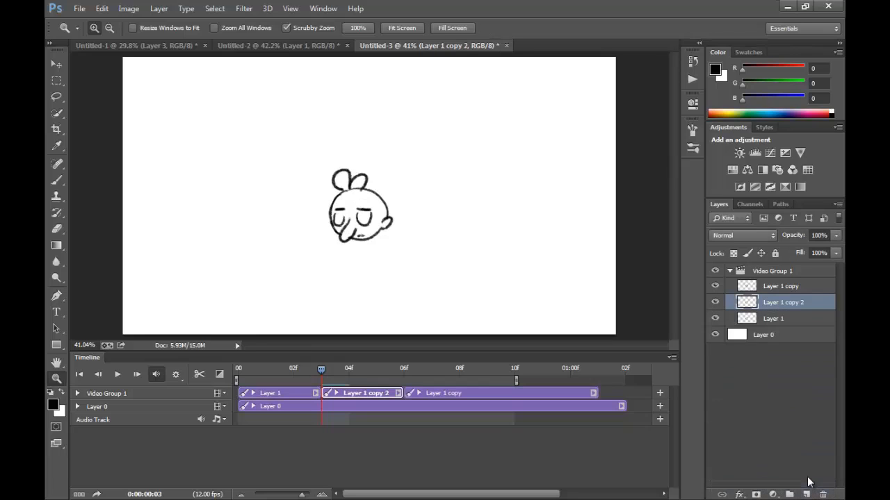
click(400, 394)
click(382, 394)
mouse_move(403, 393)
mouse_down()
mouse_move(346, 405)
mouse_move(292, 394)
mouse_move(299, 374)
mouse_move(321, 372)
mouse_move(303, 367)
mouse_move(317, 371)
mouse_move(269, 381)
mouse_up()
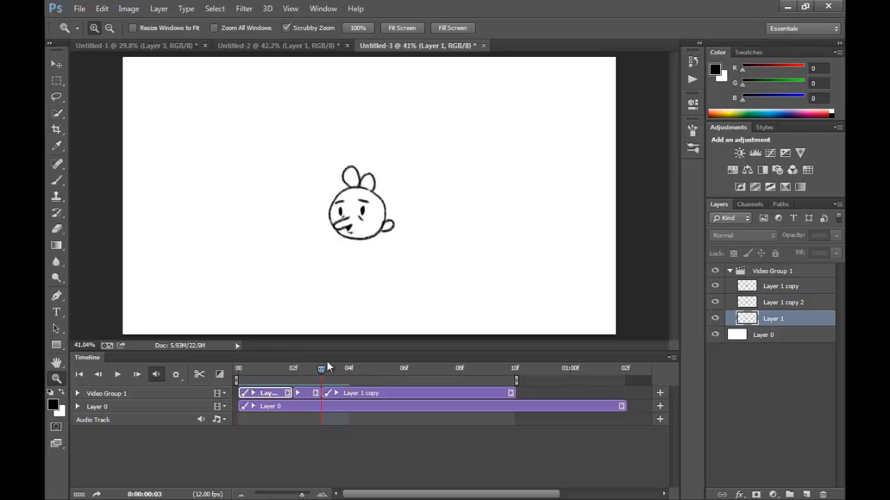
Go to frame 2, select the whole canvas on Layer 1 copy 2 and delete its drawing.
drag(327, 365, 292, 390)
click(304, 395)
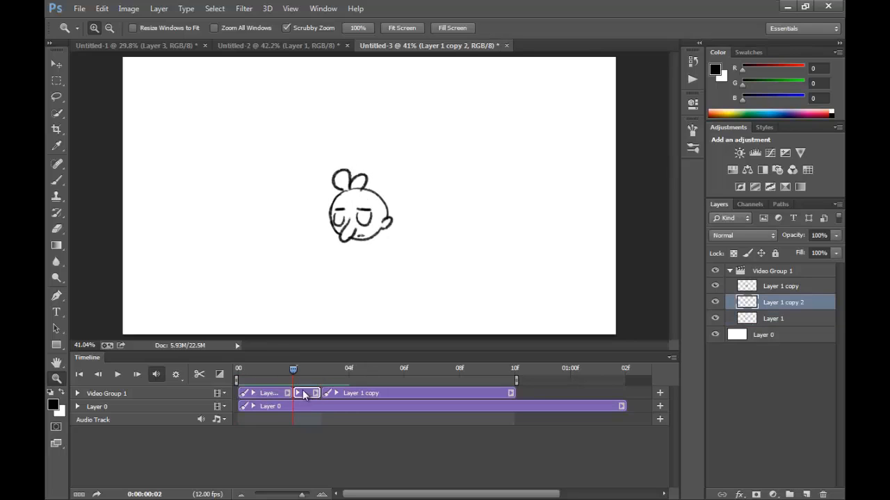
key(ctrl+a)
key(Delete)
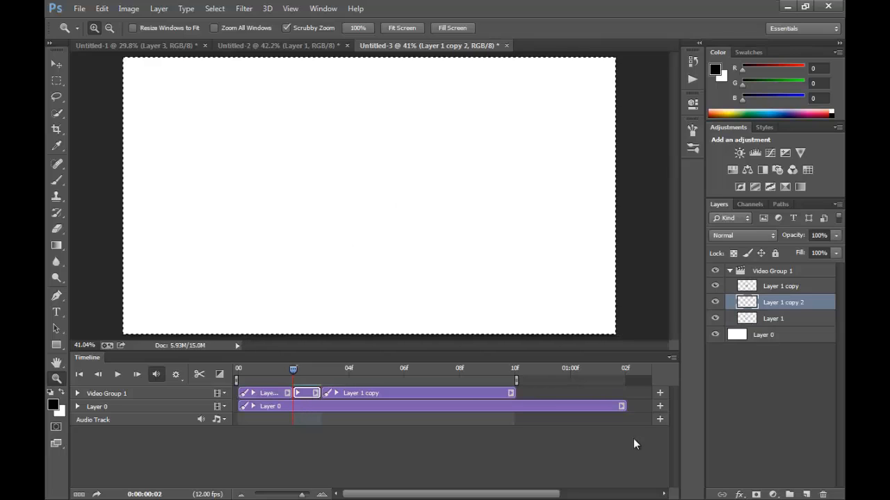
Turn on onion skins, showing one frame before and one frame after at 50% maximum opacity.
mouse_move(293, 369)
mouse_down()
mouse_move(278, 381)
mouse_move(330, 382)
mouse_move(294, 377)
mouse_up()
click(672, 358)
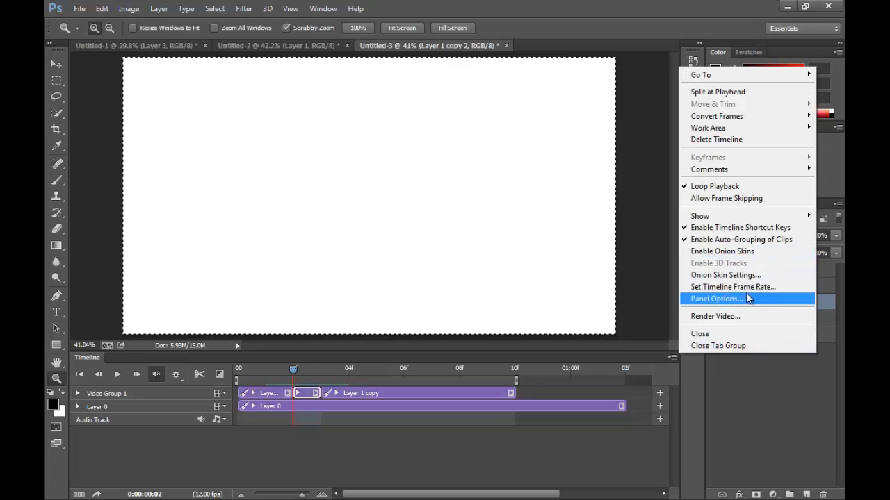
click(723, 275)
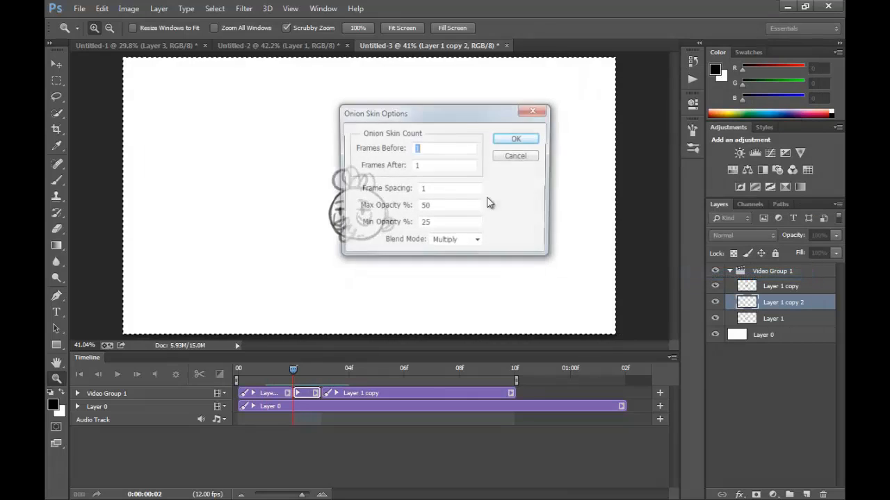
click(521, 141)
Brush two closed eyelids on Layer 1 copy 2 between the onion-skinned eyes, undoing and retrying unsatisfactory strokes.
mouse_move(359, 194)
mouse_down()
mouse_move(469, 192)
mouse_move(455, 188)
mouse_move(465, 185)
mouse_move(420, 208)
mouse_move(452, 224)
mouse_move(431, 223)
mouse_up()
key(b)
key(bracketleft)
key(ctrl+z)
key(ctrl+z)
key(ctrl+z)
key(ctrl+z)
mouse_move(409, 176)
mouse_down()
mouse_move(449, 184)
mouse_move(453, 200)
mouse_move(449, 189)
mouse_up()
key(ctrl+z)
key(ctrl+z)
key(ctrl+z)
drag(319, 187, 360, 188)
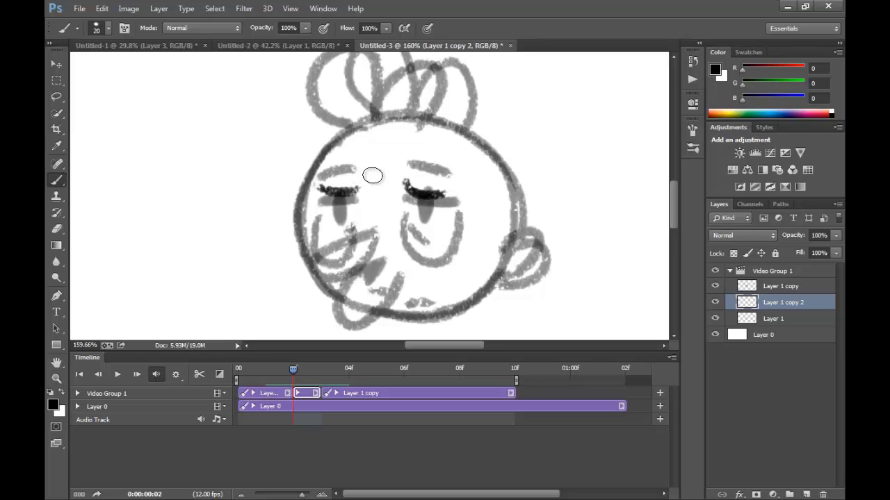
key(ctrl+z)
Draw the in-between nose as a long loop between the two onion-skinned noses.
mouse_move(374, 243)
mouse_down()
mouse_move(337, 287)
mouse_move(356, 255)
mouse_move(357, 290)
mouse_move(337, 302)
mouse_move(343, 307)
mouse_move(373, 278)
mouse_up()
key(ctrl+z)
key(ctrl+z)
drag(562, 235, 550, 250)
Trace the head outline from the nose over the crown and down to the ear, redoing strokes that miss.
drag(297, 229, 290, 231)
key(ctrl+z)
mouse_move(356, 136)
mouse_down()
mouse_move(289, 277)
mouse_move(298, 269)
mouse_move(299, 185)
mouse_move(297, 263)
mouse_up()
key(ctrl+z)
key(ctrl+z)
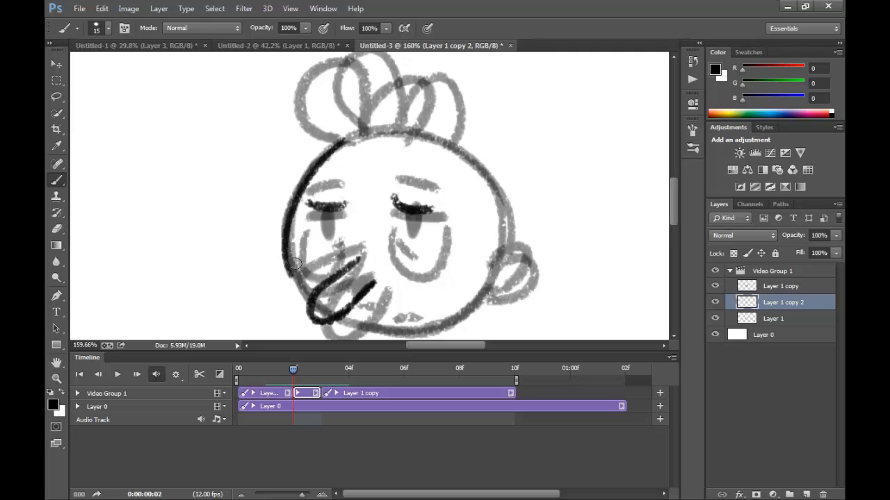
key(ctrl+z)
mouse_move(344, 139)
mouse_down()
mouse_move(305, 282)
mouse_move(293, 249)
mouse_move(323, 292)
mouse_up()
drag(346, 144, 464, 183)
key(ctrl+z)
mouse_move(341, 142)
mouse_down()
mouse_move(498, 226)
mouse_move(494, 187)
mouse_move(506, 247)
mouse_up()
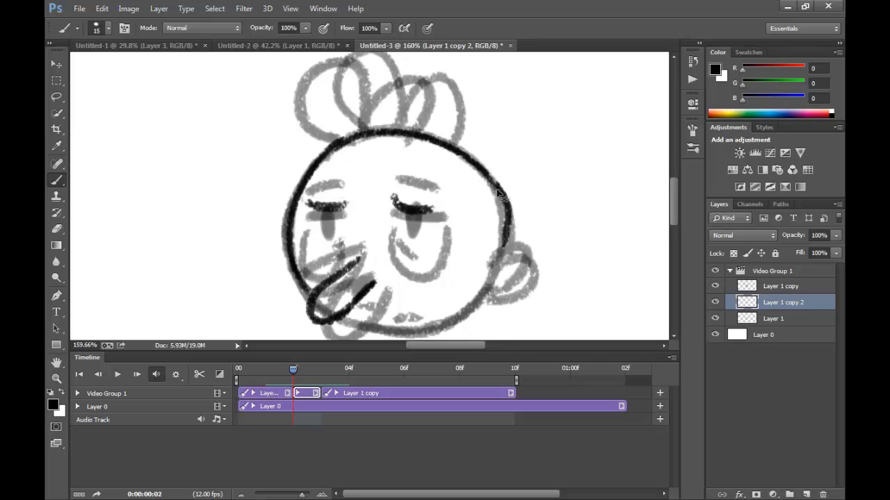
Paint the dark shape beside the nose, a short mouth line, the far eyelid's upturned corner and the ear.
scroll(491, 243, down, 2)
drag(363, 242, 358, 248)
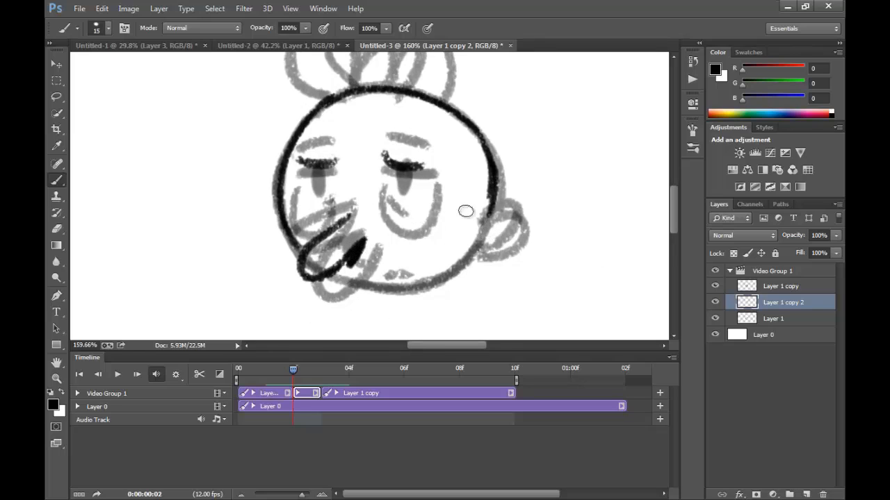
drag(341, 150, 325, 163)
mouse_move(491, 208)
mouse_down()
mouse_move(503, 246)
mouse_move(519, 225)
mouse_move(487, 245)
mouse_up()
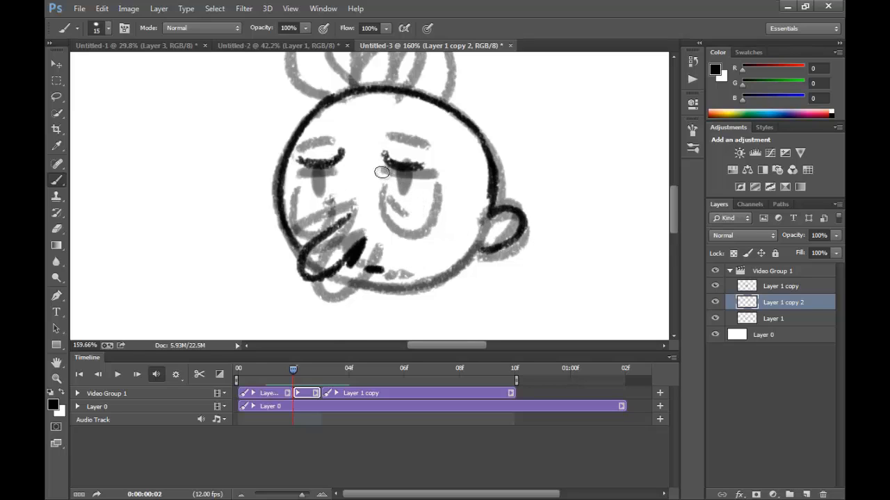
drag(385, 173, 373, 210)
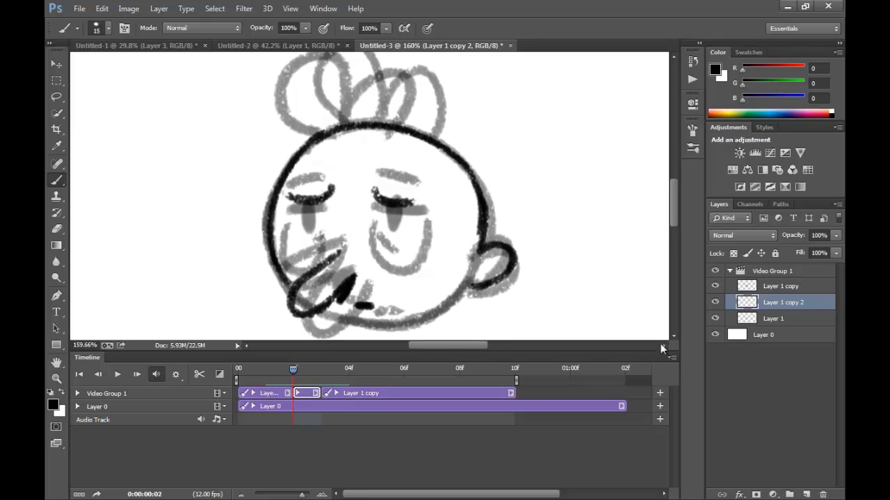
Sketch a curved vertical centre line down the face and a horizontal guide line across it below the eyelids.
click(671, 358)
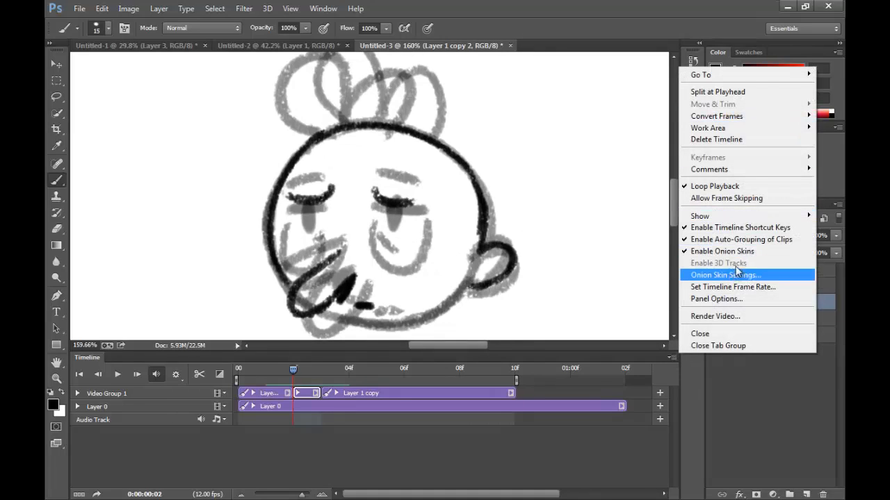
click(356, 144)
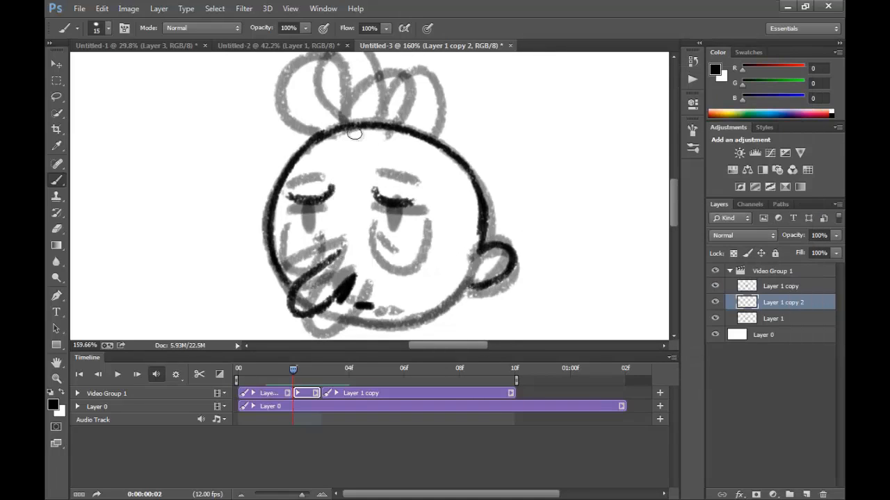
mouse_move(354, 126)
mouse_down()
mouse_move(340, 170)
mouse_move(343, 258)
mouse_up()
mouse_move(297, 219)
mouse_down()
mouse_move(412, 229)
mouse_move(383, 221)
mouse_up()
key(ctrl+z)
key(ctrl+z)
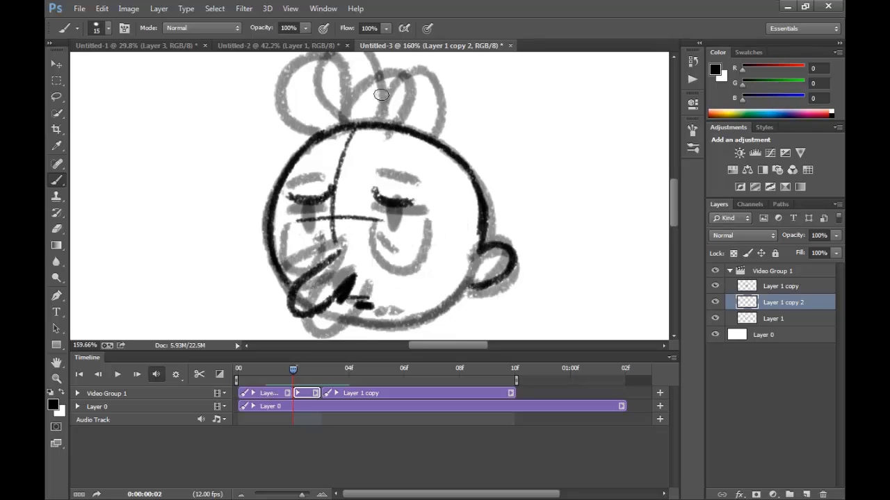
Brush the first side of a hair tuft on top of the head between the onion-skinned hair loops.
drag(381, 94, 374, 146)
mouse_move(322, 184)
mouse_down()
mouse_move(295, 128)
mouse_move(324, 142)
mouse_move(325, 109)
mouse_up()
key(ctrl+z)
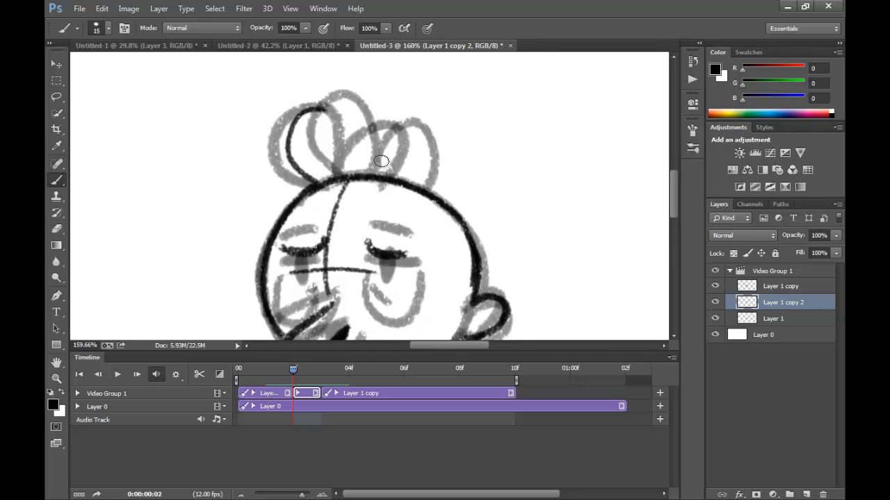
Look into the onion skin settings, leave them as they are, and turn the onion skins off.
scroll(381, 161, down, 3)
click(671, 357)
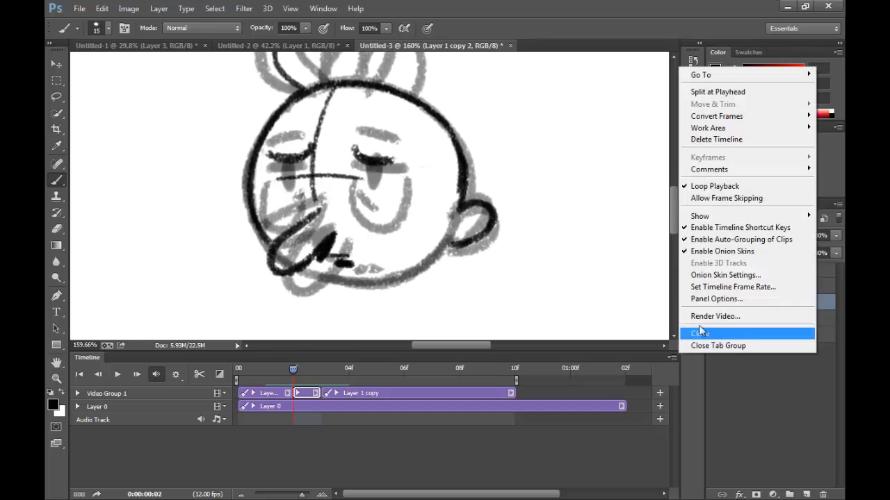
click(748, 276)
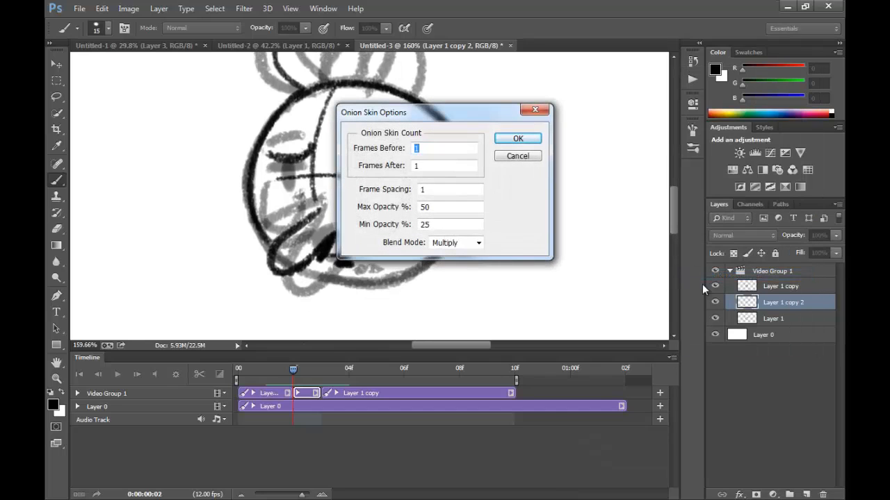
click(522, 158)
click(671, 357)
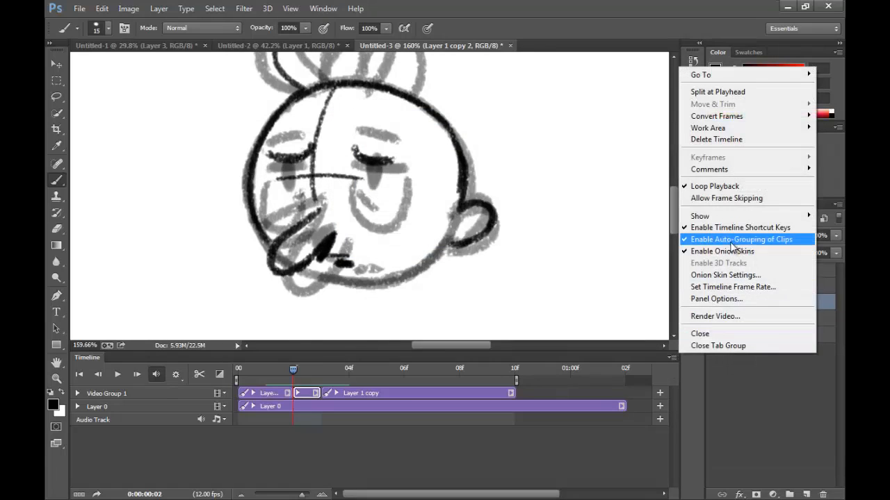
click(723, 251)
Brush the chin line from beneath the nose, redoing missed strokes and flipping to the neighbouring frames to compare.
drag(309, 275, 321, 279)
drag(363, 280, 385, 279)
key(ctrl+z)
drag(307, 272, 398, 281)
key(ctrl+z)
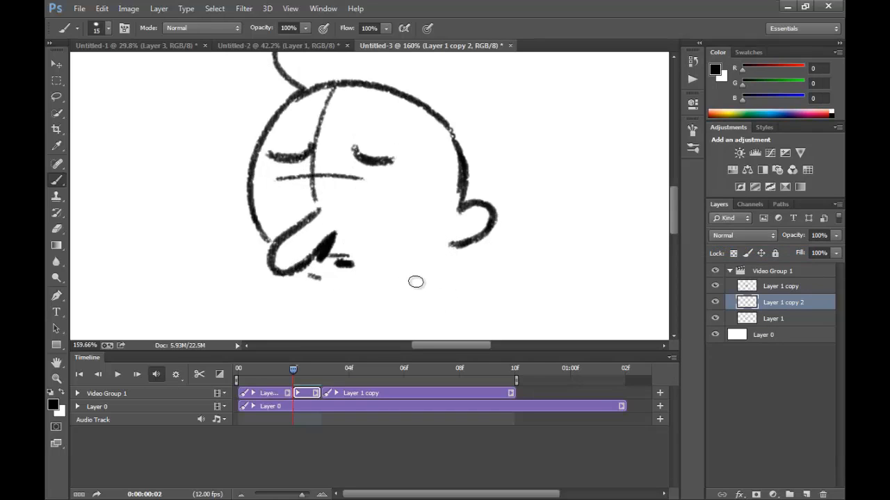
key(Left)
key(Right)
drag(310, 268, 398, 288)
key(Right)
key(Left)
key(Right)
key(Left)
Brush the jaw line from the ear down to the chin and clean up its overlapping strokes.
drag(461, 209, 375, 283)
mouse_move(433, 238)
mouse_down()
mouse_move(370, 278)
mouse_move(423, 273)
mouse_up()
key(e)
key(b)
mouse_move(337, 284)
mouse_down()
mouse_move(436, 256)
mouse_move(409, 276)
mouse_move(428, 276)
mouse_move(363, 283)
mouse_up()
key(ctrl+z)
key(e)
key(b)
drag(403, 264, 341, 278)
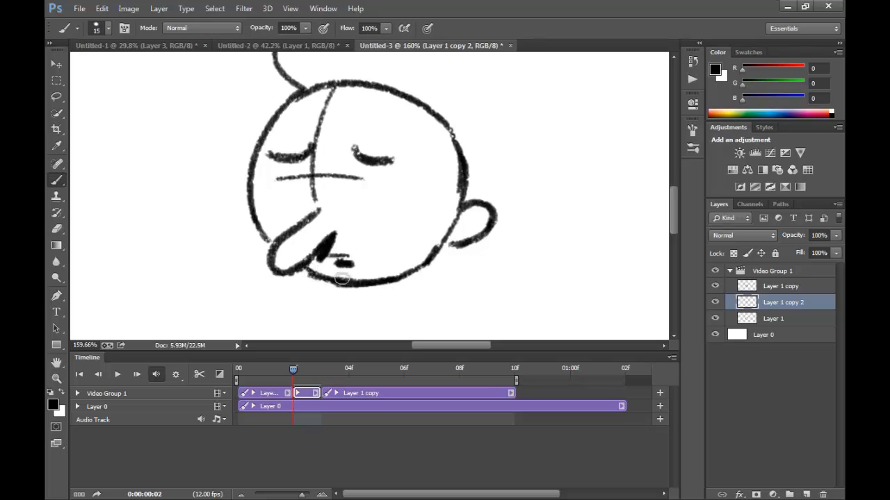
Flip back and forth between the in-between and its neighbouring frames to examine the motion of the head turn.
key(Left)
key(Right)
key(Right)
key(Left)
key(Left)
key(Right)
key(Right)
key(Left)
key(Left)
key(Right)
key(Left)
key(Right)
key(Left)
key(Right)
key(Right)
key(Left)
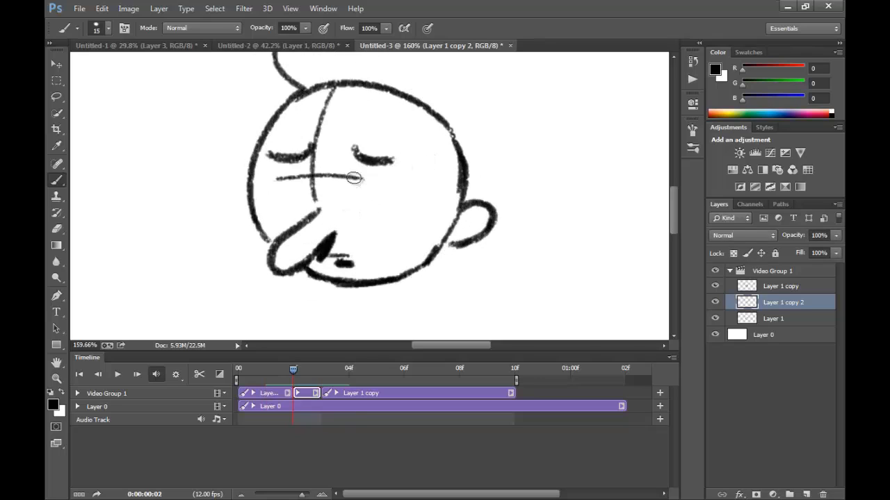
Try short eye lines below the closed eyelids and erase them.
drag(352, 181, 391, 187)
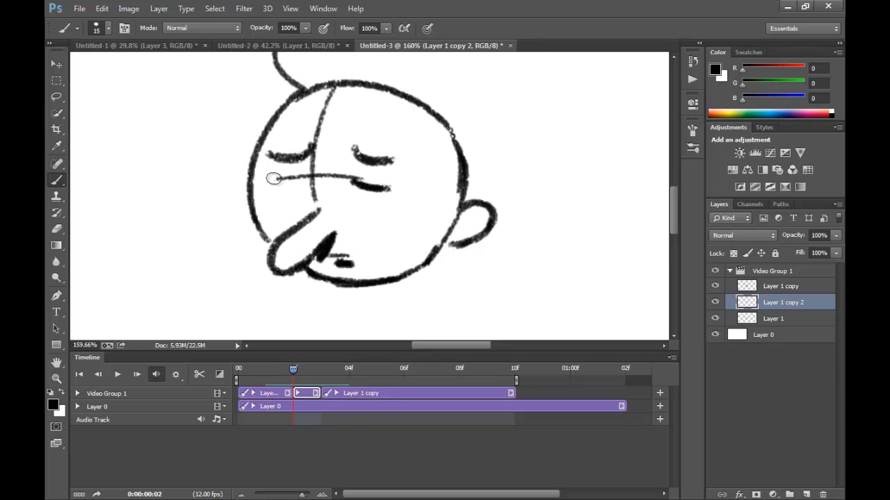
drag(282, 189, 307, 187)
key(e)
drag(380, 190, 403, 178)
Turn the onion skins back on for the in-between drawing.
key(z)
mouse_move(440, 210)
mouse_down()
mouse_move(419, 218)
mouse_move(458, 205)
mouse_move(490, 228)
mouse_up()
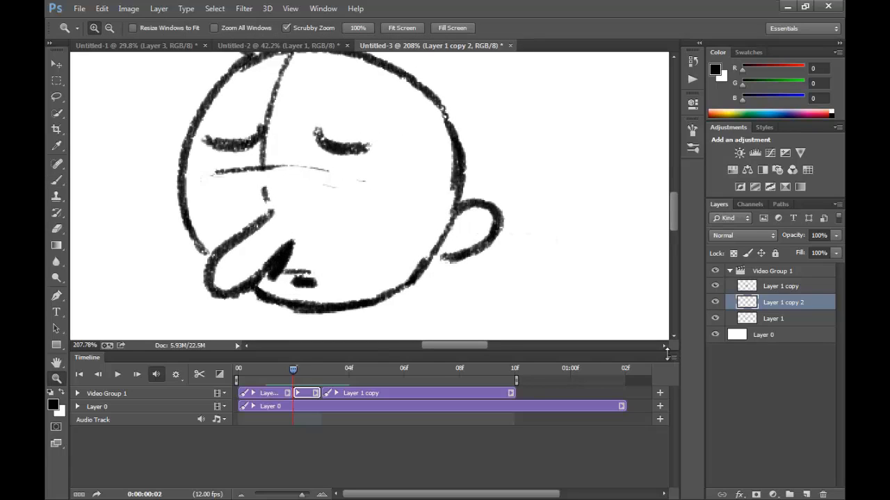
key(space)
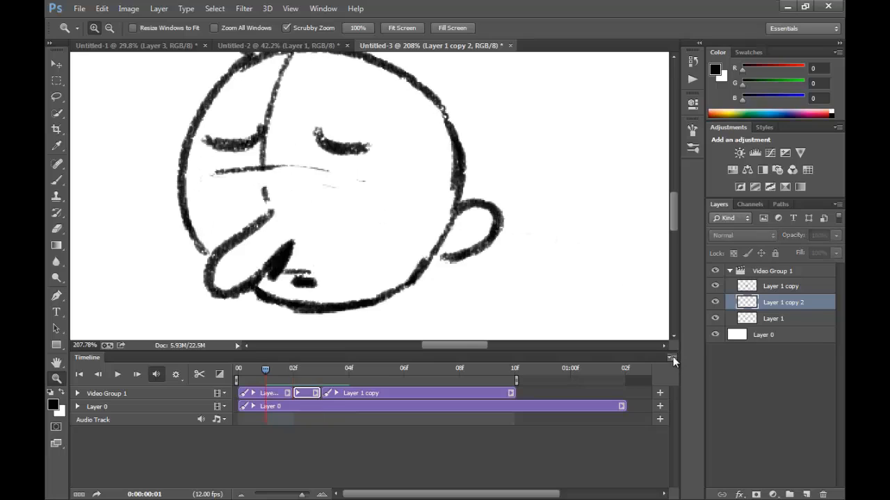
click(672, 359)
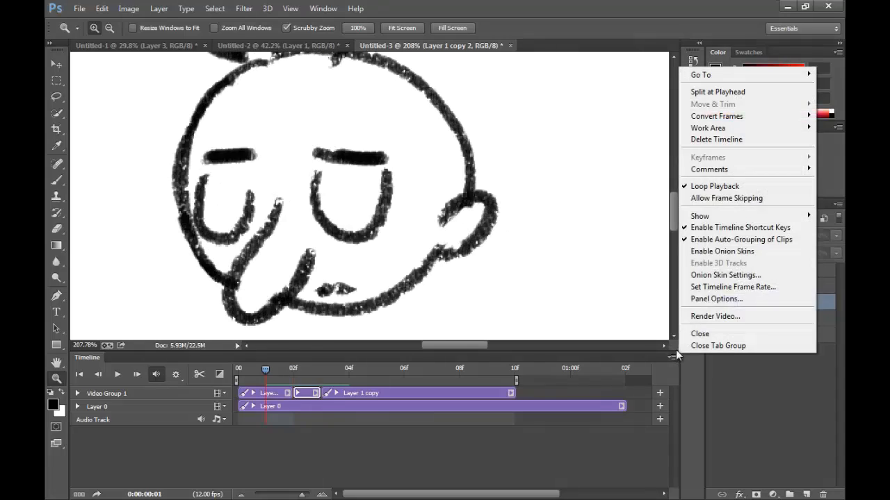
click(742, 253)
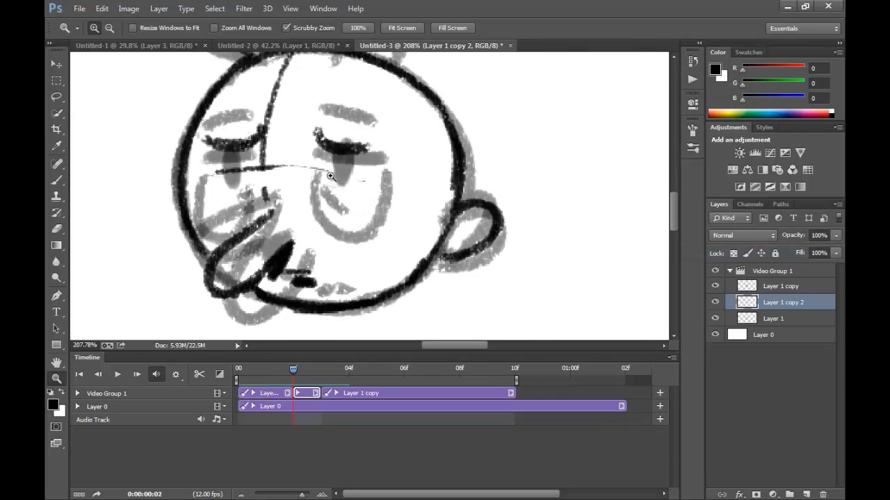
Brush lowered, half-closed eyes with flat lids and small pupils below the closed eyelids, undoing strokes that miss.
key(b)
drag(380, 186, 343, 192)
mouse_move(219, 183)
mouse_down()
mouse_move(260, 181)
mouse_move(232, 189)
mouse_move(250, 205)
mouse_move(233, 190)
mouse_up()
key(ctrl+z)
key(ctrl+z)
key(ctrl+z)
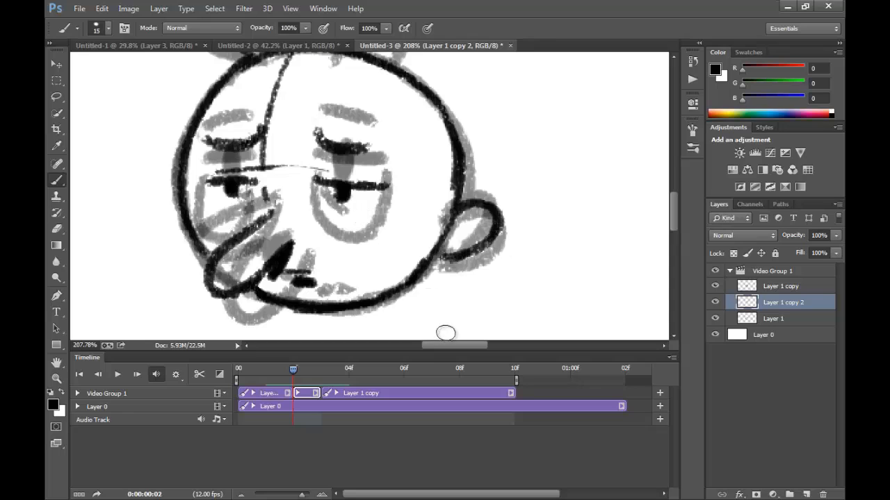
Erase the closed eyelids and brush a thick eyebrow above each half-closed eye, redoing strokes that miss.
drag(285, 153, 311, 174)
key(e)
mouse_move(237, 165)
mouse_down()
mouse_move(299, 167)
mouse_move(246, 154)
mouse_move(288, 156)
mouse_move(281, 159)
mouse_move(286, 150)
mouse_up()
key(b)
key(ctrl+z)
key(ctrl+z)
key(ctrl+z)
key(e)
key(b)
mouse_move(387, 157)
mouse_down()
mouse_move(340, 154)
mouse_move(409, 182)
mouse_up()
key(ctrl+z)
drag(344, 163, 395, 177)
drag(406, 229, 390, 197)
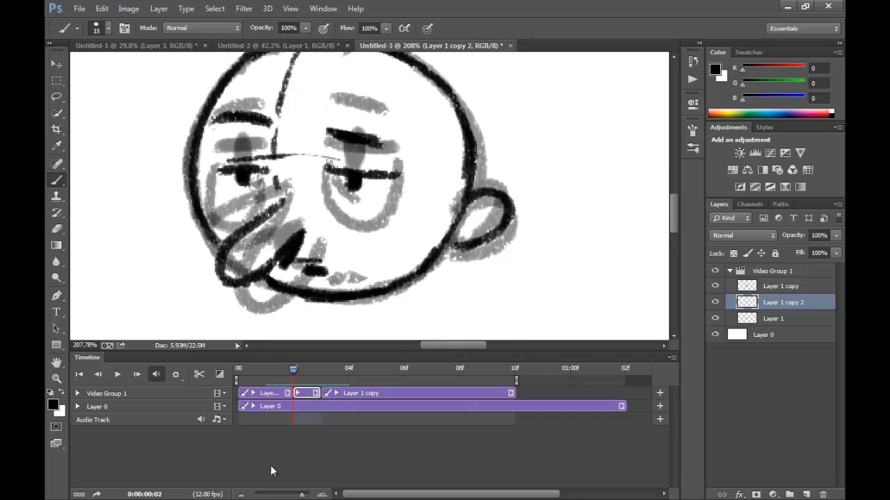
Turn the onion skins off and play back the head turn.
click(669, 358)
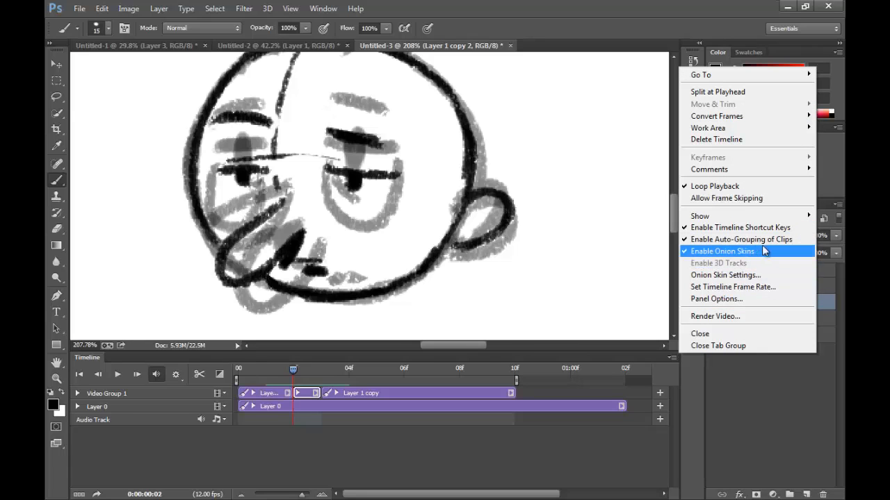
click(749, 252)
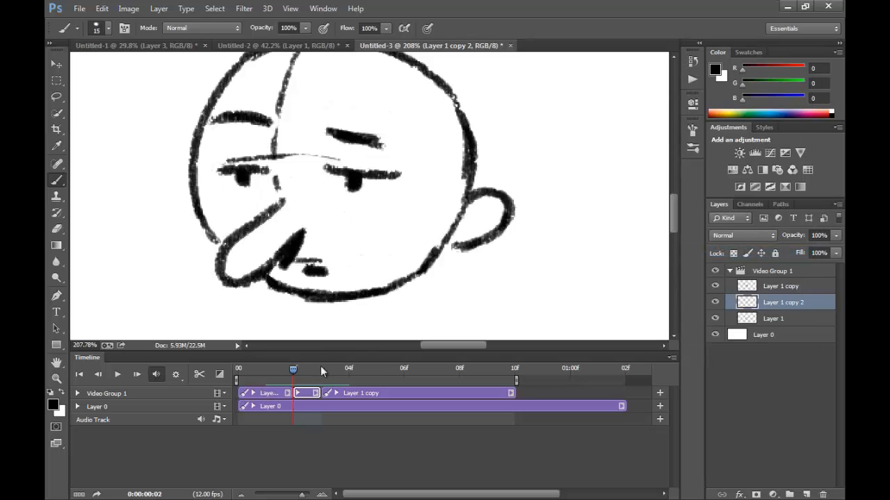
key(z)
alt+click(426, 214)
alt+click(429, 214)
alt+click(436, 216)
alt+click(438, 216)
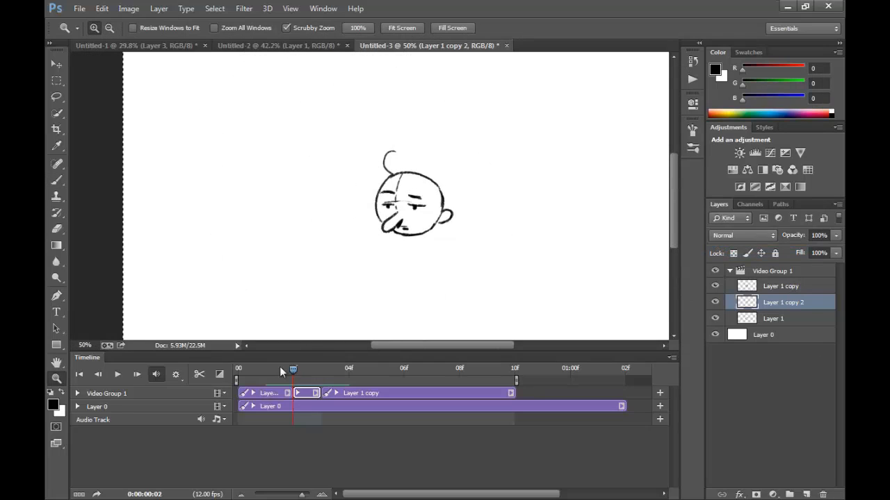
key(space)
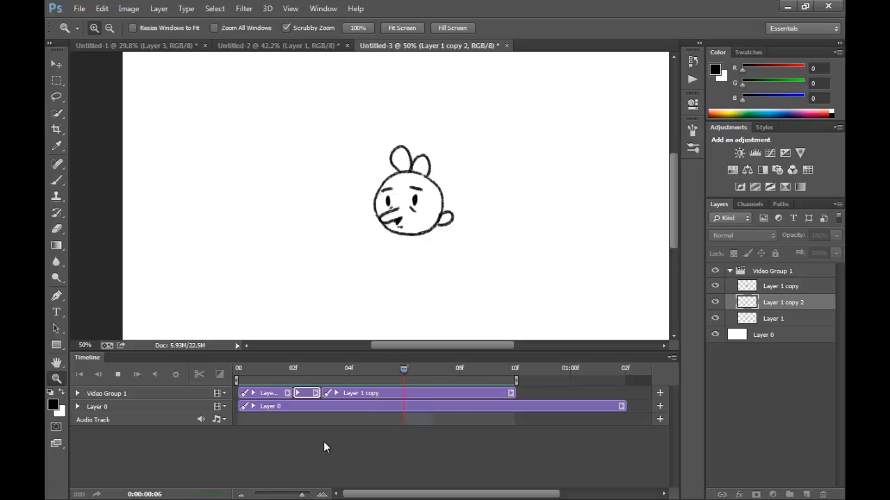
key(space)
Play the animation again and put the playhead on the in-between drawing at frame 2.
mouse_move(303, 395)
mouse_down()
mouse_move(335, 374)
mouse_move(266, 406)
mouse_move(291, 382)
mouse_move(321, 386)
mouse_up()
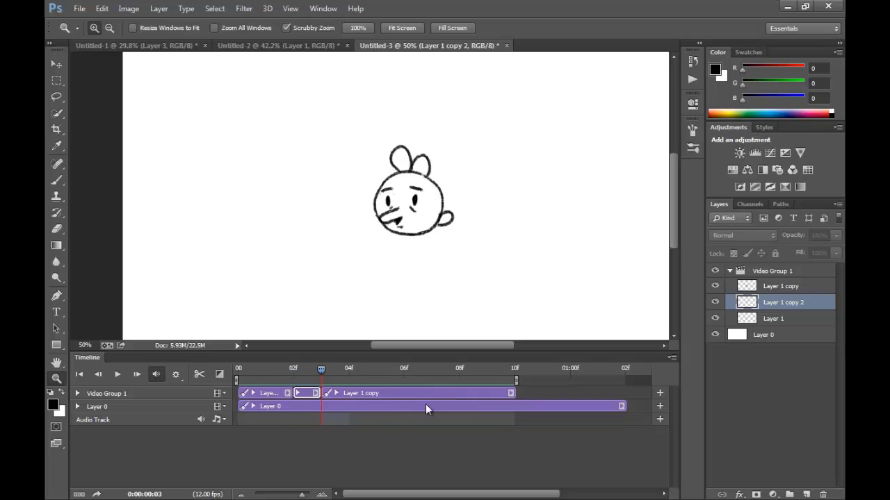
alt+click(461, 250)
key(space)
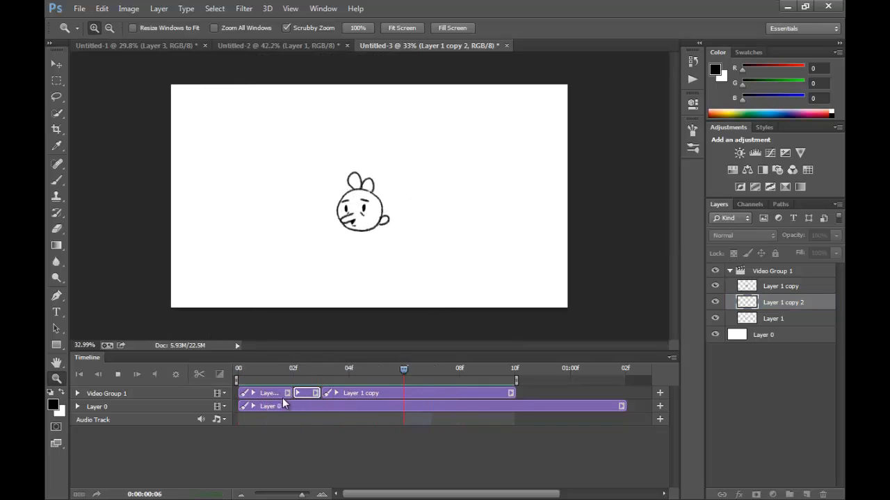
key(space)
click(291, 375)
mouse_move(295, 374)
mouse_down()
mouse_move(244, 385)
mouse_move(292, 371)
mouse_up()
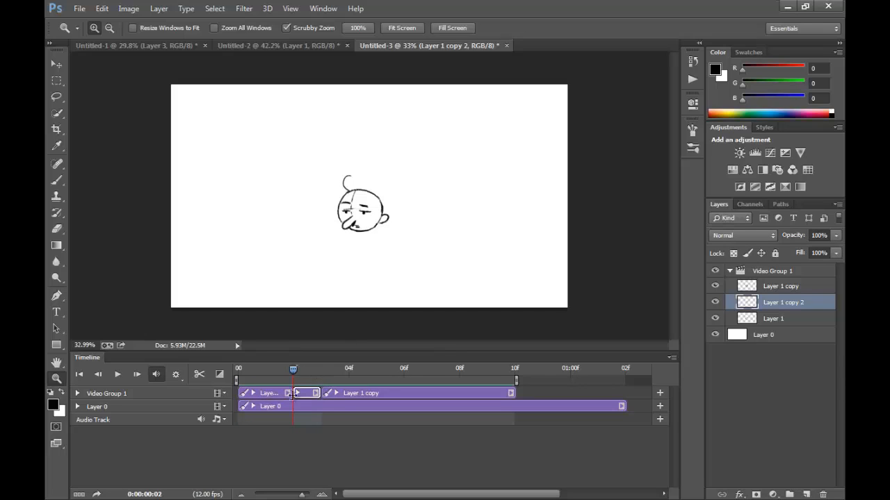
Brush the ear's lower edge onto the jaw line on Layer 1 copy 2 and play the animation.
drag(786, 307, 805, 494)
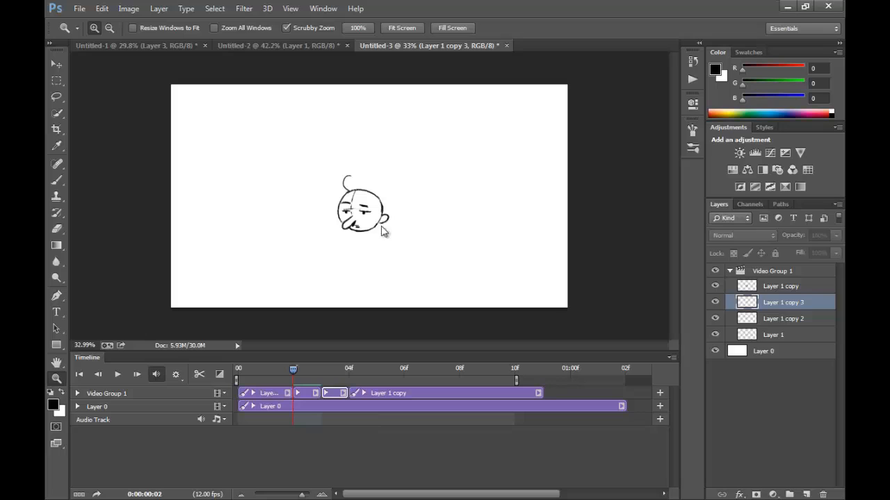
key(ctrl+z)
scroll(403, 220, up, 1)
scroll(403, 222, up, 5)
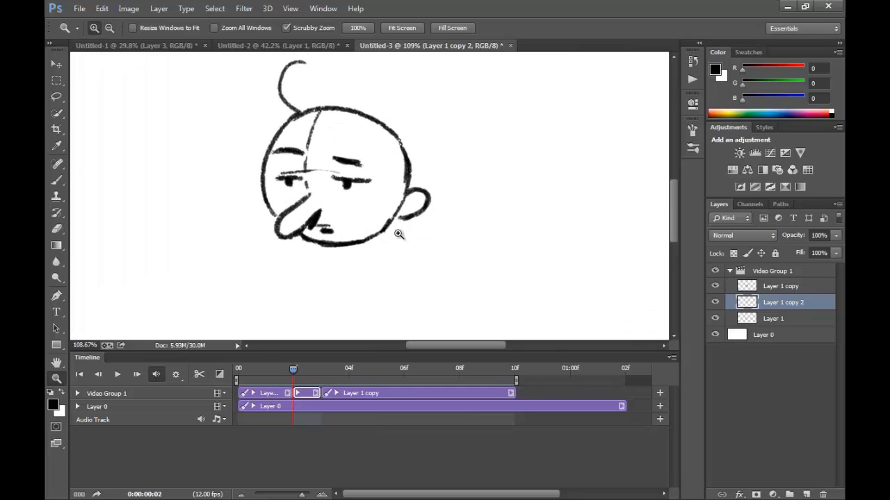
key(b)
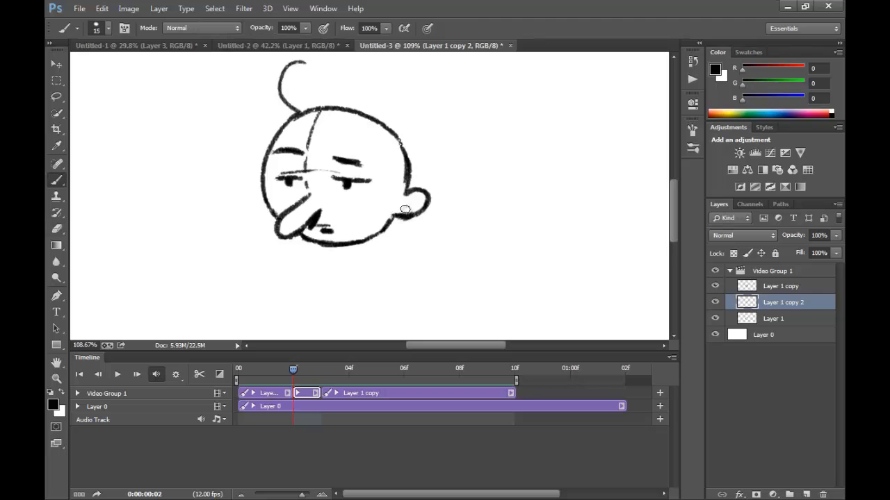
key(z)
scroll(369, 234, down, 5)
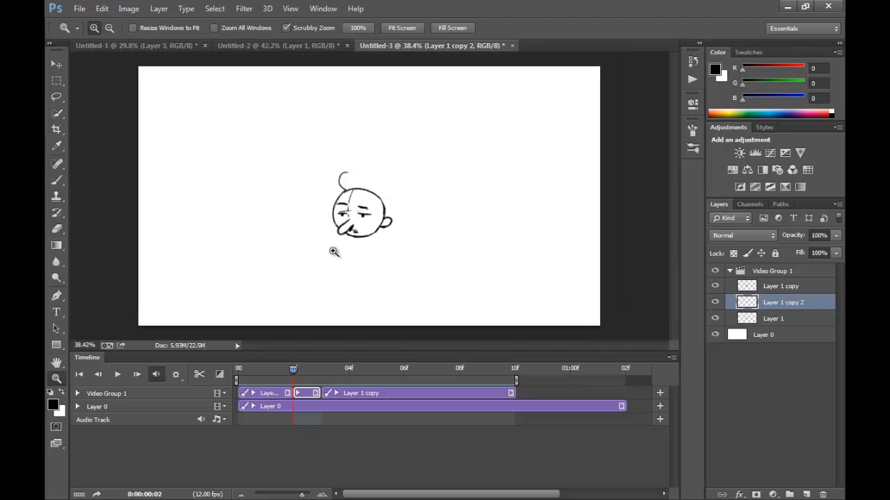
key(space)
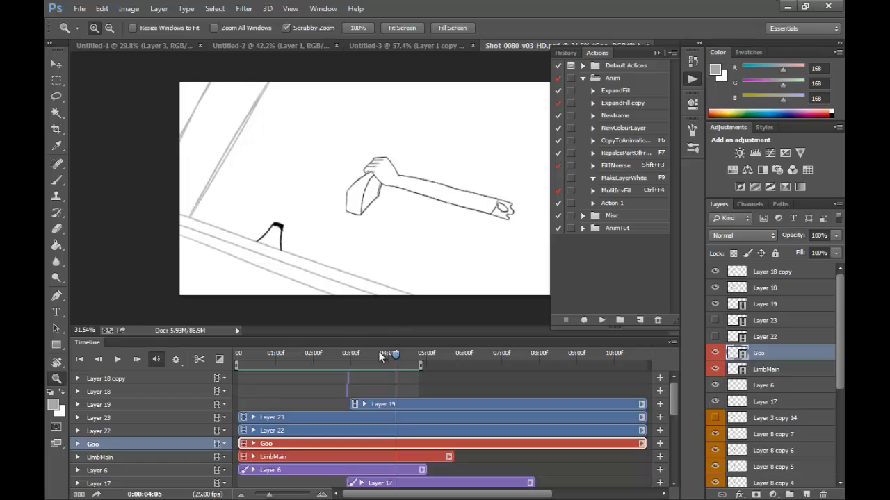
Rewind the Shot_0080_v03_HD.psd animation to its start and look through the staggered Layer 8 copy clips.
mouse_move(390, 353)
mouse_down()
mouse_move(306, 364)
mouse_move(235, 388)
mouse_up()
drag(672, 391, 671, 426)
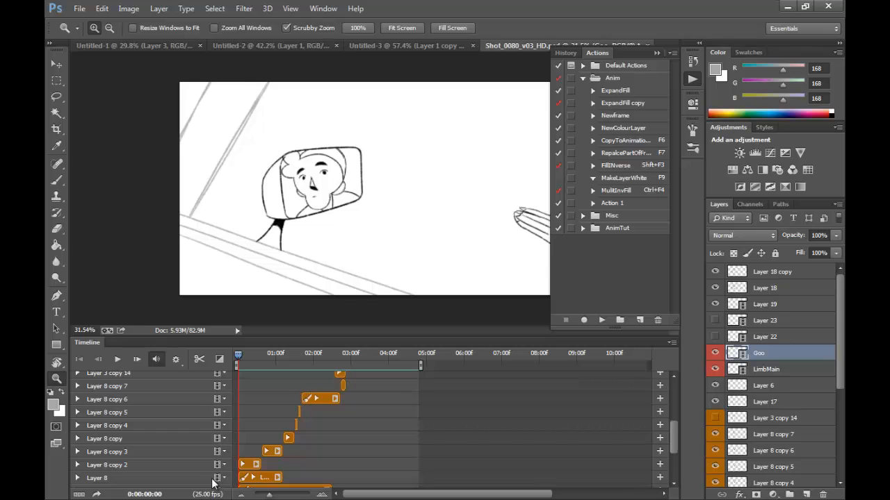
click(245, 352)
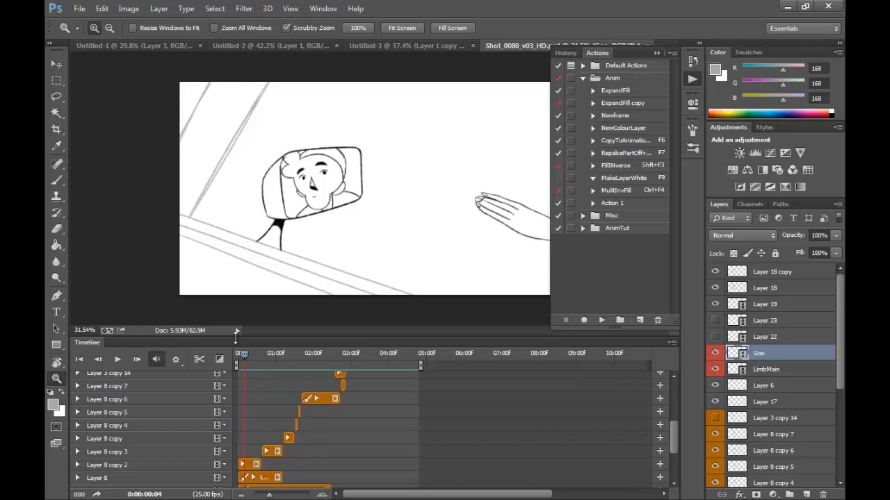
drag(673, 433, 675, 431)
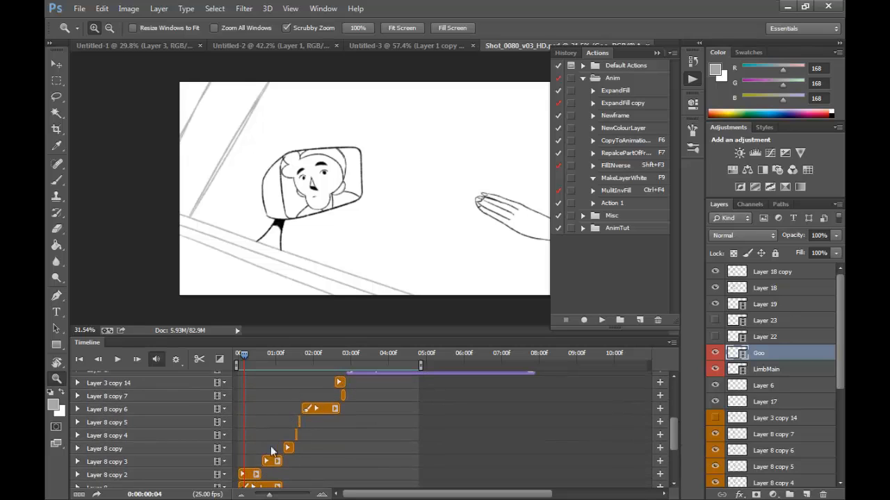
Scrub forward through the shot and examine the hand reaching for the mirror and the reflected face.
drag(307, 178, 351, 208)
mouse_move(244, 353)
mouse_down()
mouse_move(263, 353)
mouse_move(257, 356)
mouse_up()
drag(443, 269, 393, 285)
drag(527, 295, 363, 256)
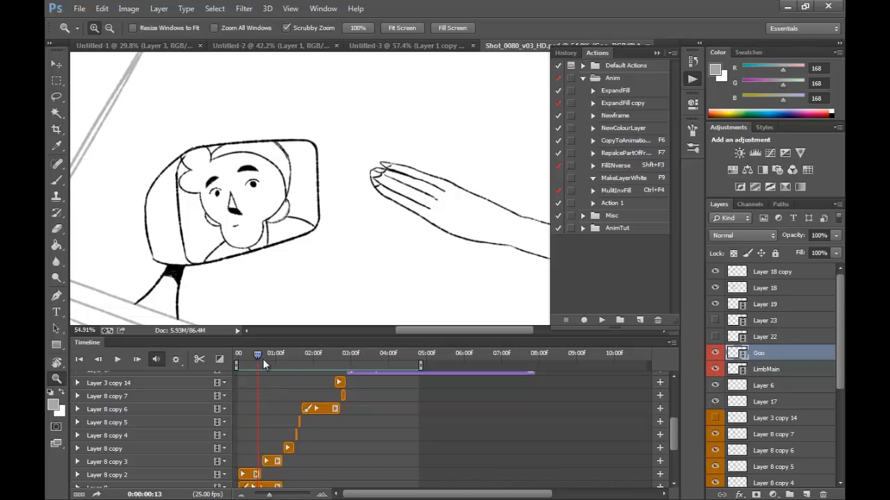
drag(257, 356, 287, 382)
Play the mirror shot, review the Goo and LimbMain tracks, and scrub back to the shot's beginning.
key(space)
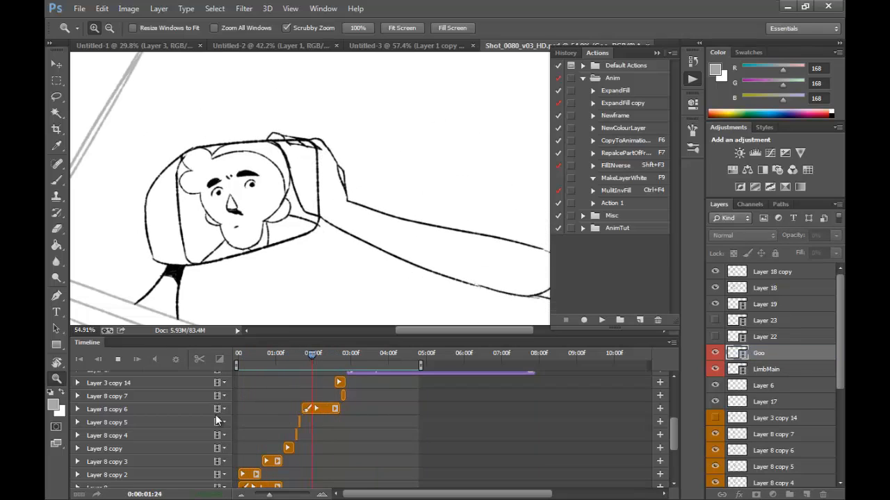
key(space)
drag(672, 428, 676, 389)
mouse_move(435, 206)
mouse_down()
mouse_move(414, 207)
mouse_move(403, 245)
mouse_up()
drag(330, 355, 241, 368)
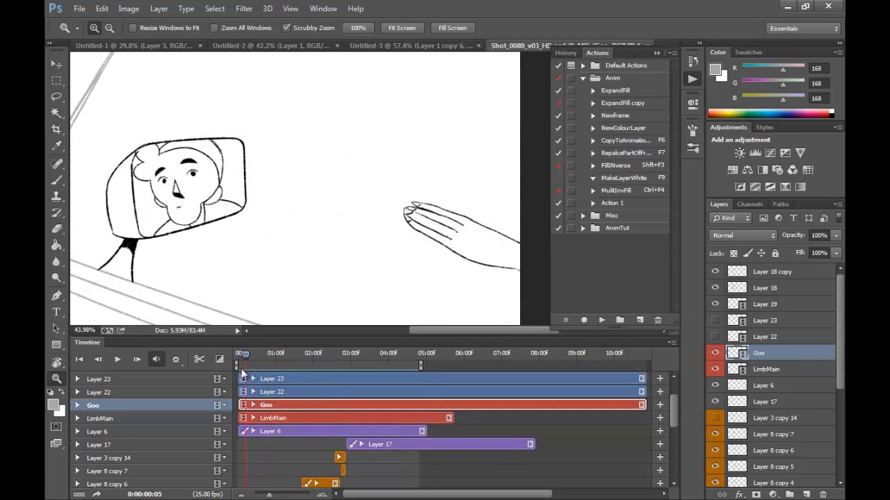
Play the mirror shot and scrub back through the section where the arm pulls the mirror away, examining the dripping goo.
key(space)
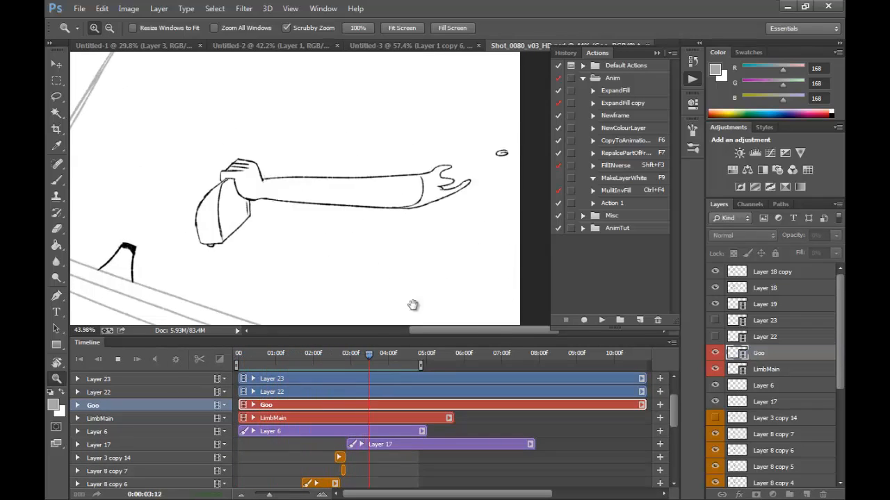
key(space)
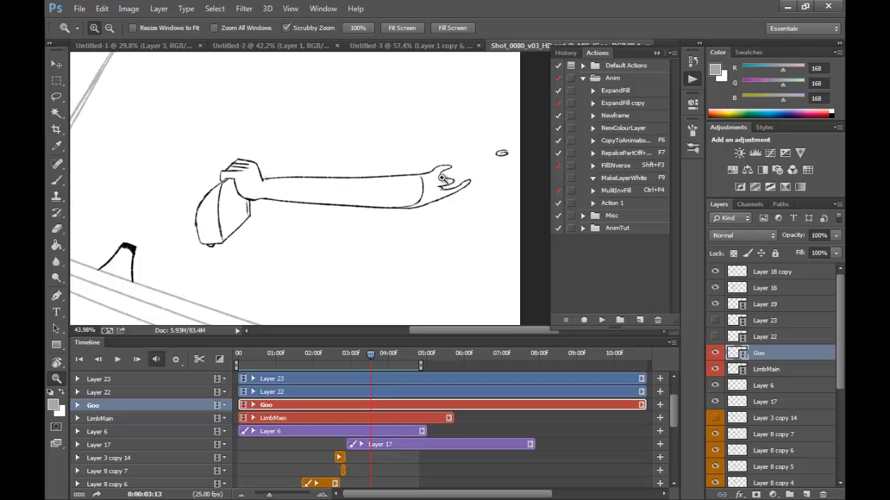
drag(369, 353, 295, 383)
key(space)
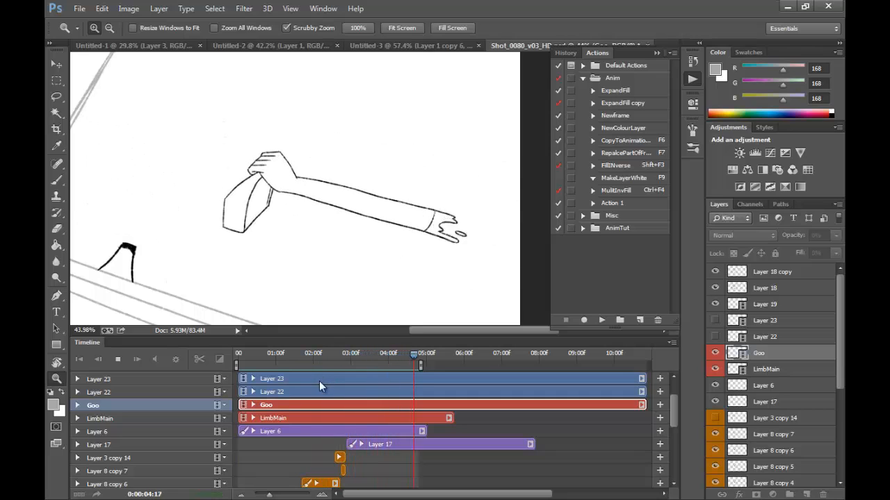
drag(401, 357, 404, 353)
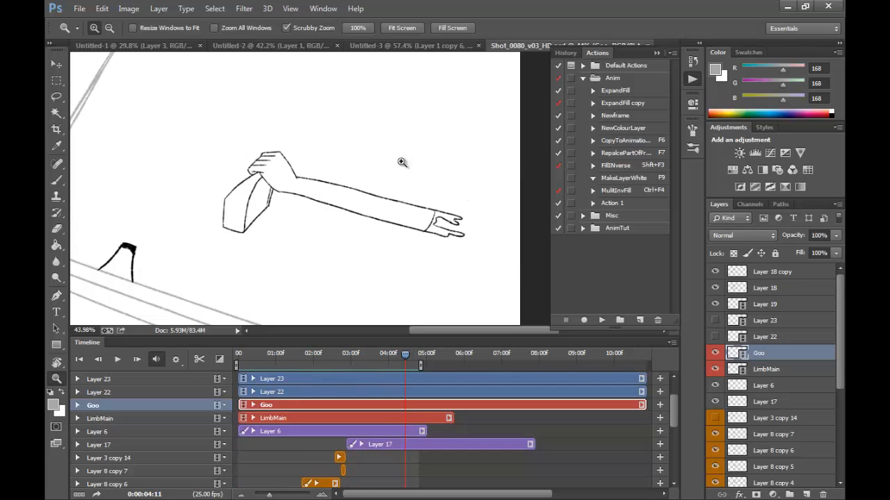
drag(398, 361, 378, 360)
key(space)
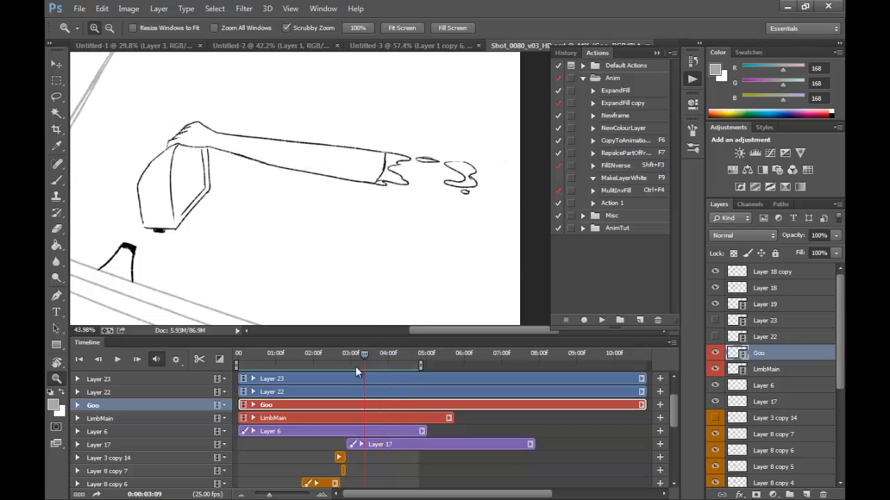
drag(358, 261, 290, 254)
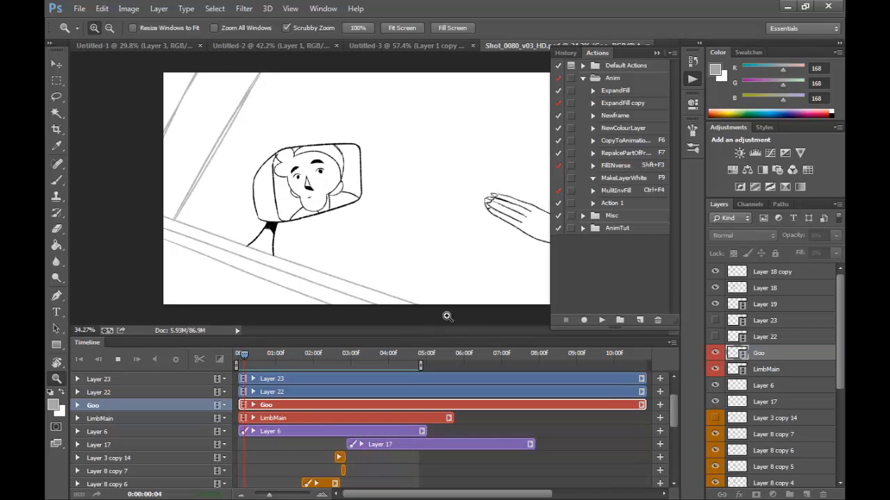
Stop playback at the hand gripping the mirror and select both the Goo and LimbMain tracks.
key(space)
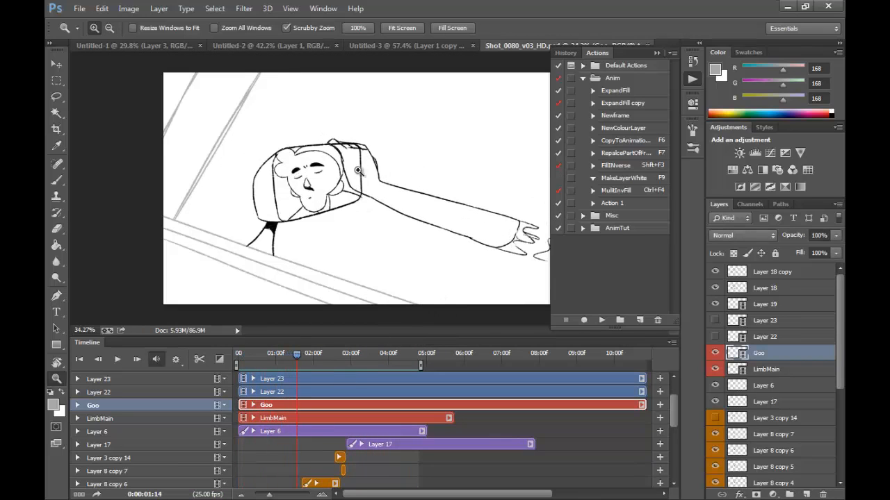
drag(384, 200, 412, 229)
shift+click(311, 416)
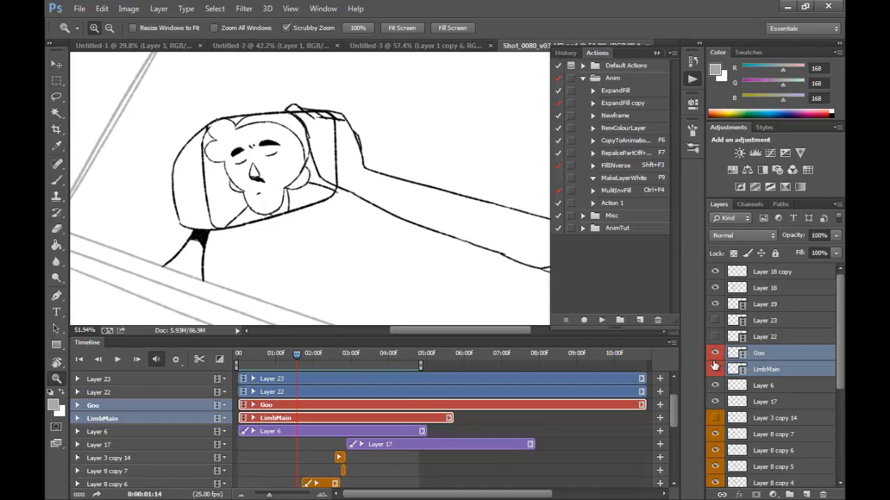
drag(716, 318, 716, 305)
Scrub through the frames around the short Layer 18 and Layer 18 copy clips, then back to 0:00:02:00.
scroll(674, 402, up, 2)
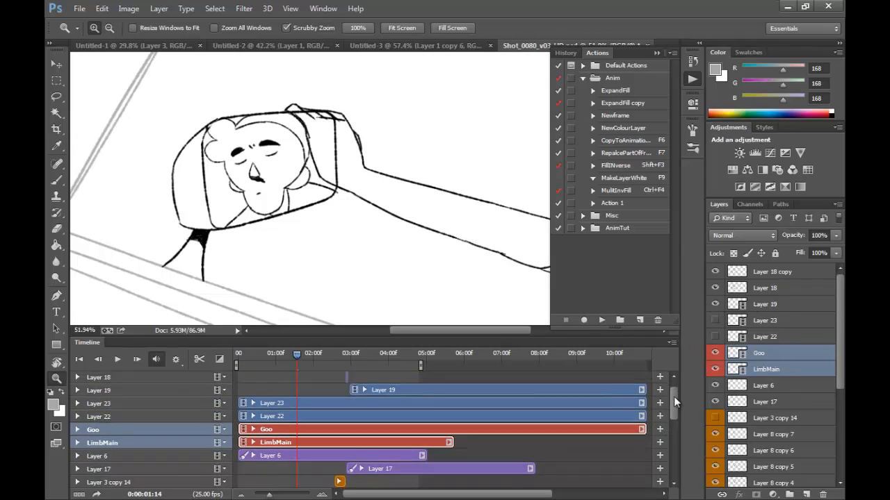
drag(343, 358, 346, 344)
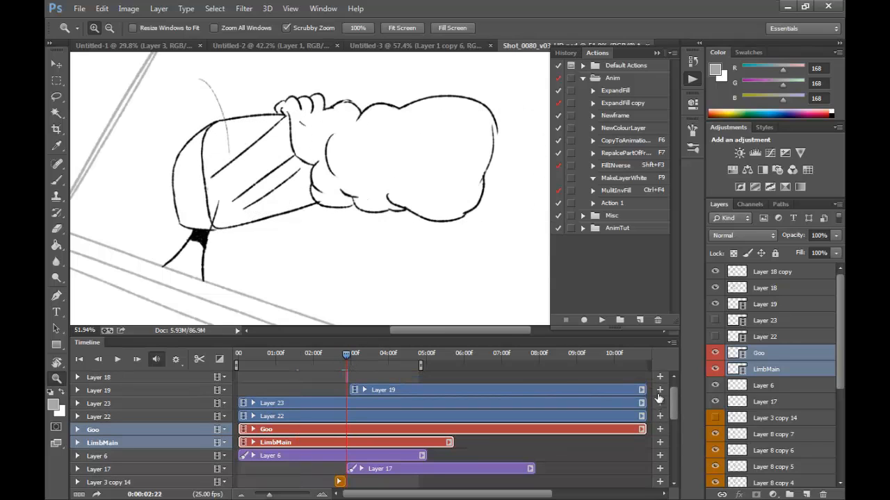
scroll(675, 402, up, 1)
drag(271, 495, 295, 494)
drag(450, 353, 447, 328)
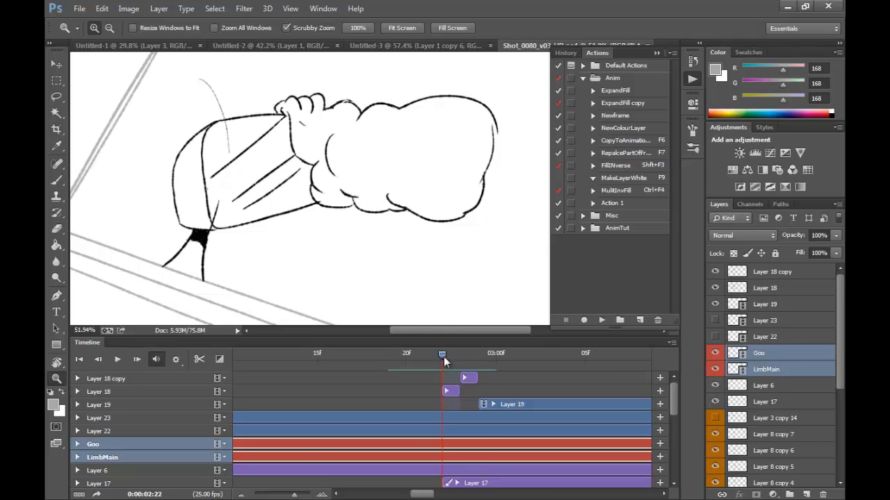
drag(438, 354, 369, 395)
drag(389, 355, 653, 369)
drag(294, 495, 265, 466)
drag(379, 356, 332, 356)
Replay the whole shot and review the staggered Layer 8 copy clips and the Layer 11 track.
alt+click(428, 270)
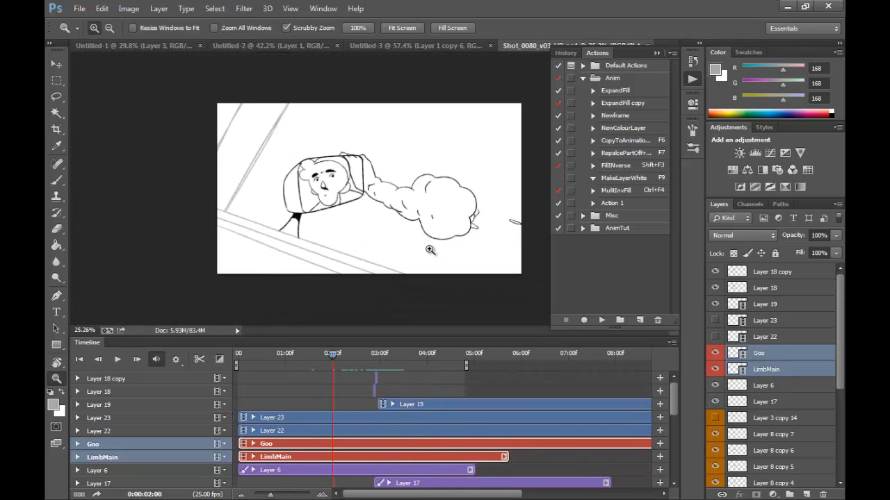
key(space)
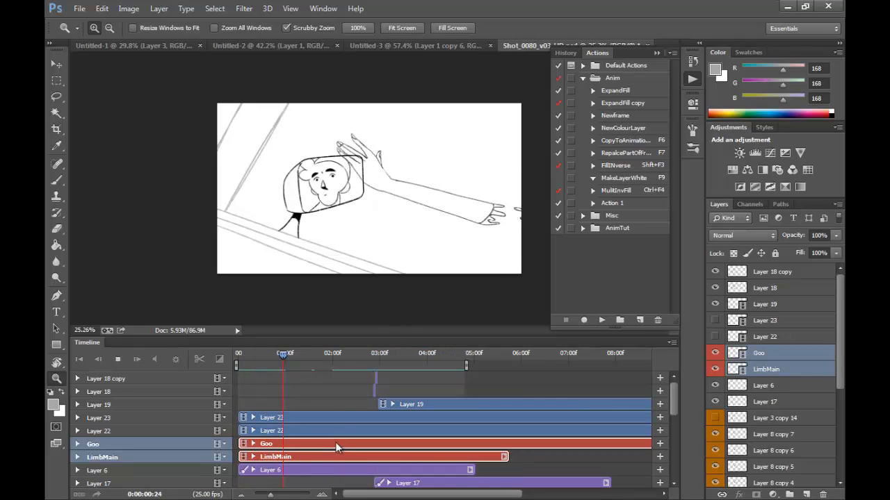
key(space)
drag(671, 402, 669, 439)
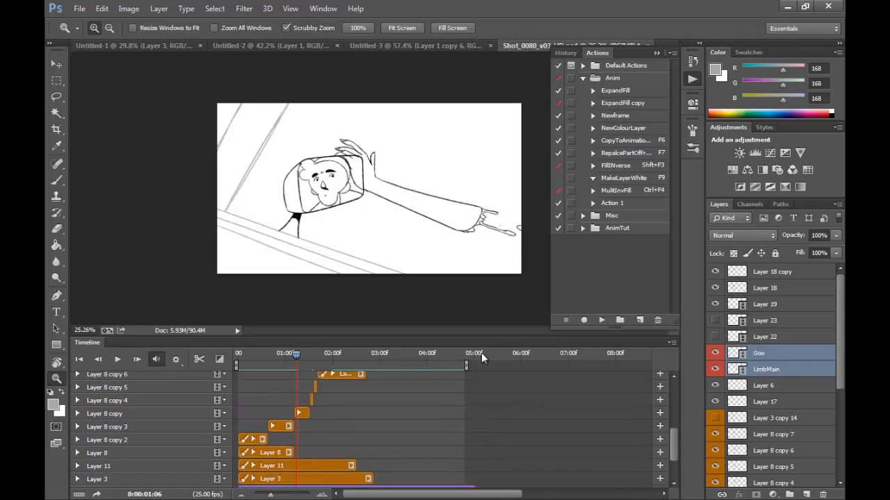
key(space)
key(space)
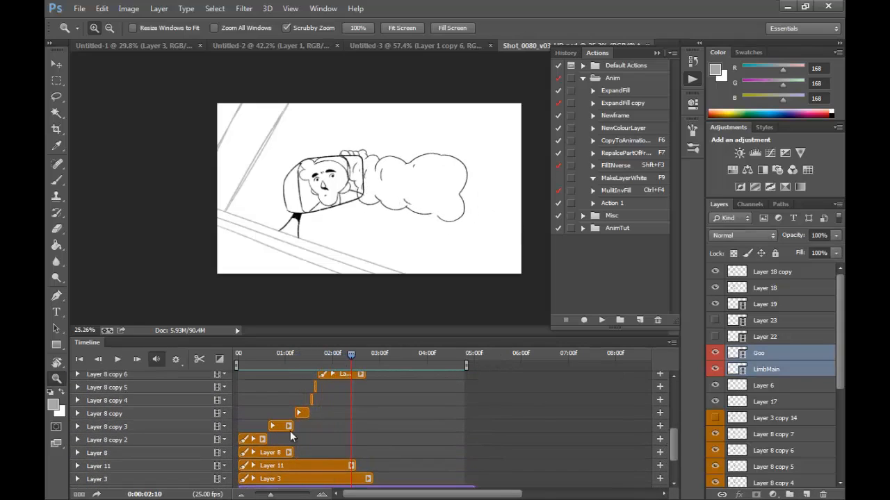
click(282, 466)
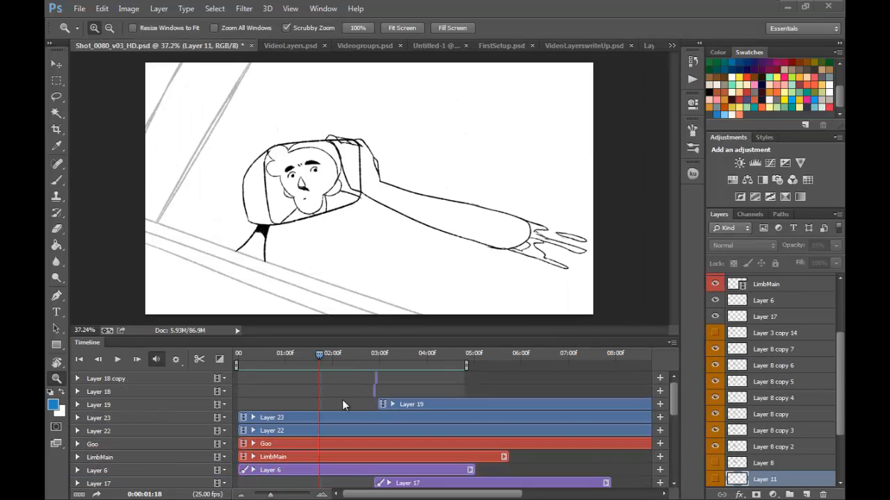
Combine the Layer 8 copy clips from copy 2 through copy 6 in sequence on a single video group track.
scroll(341, 383, down, 5)
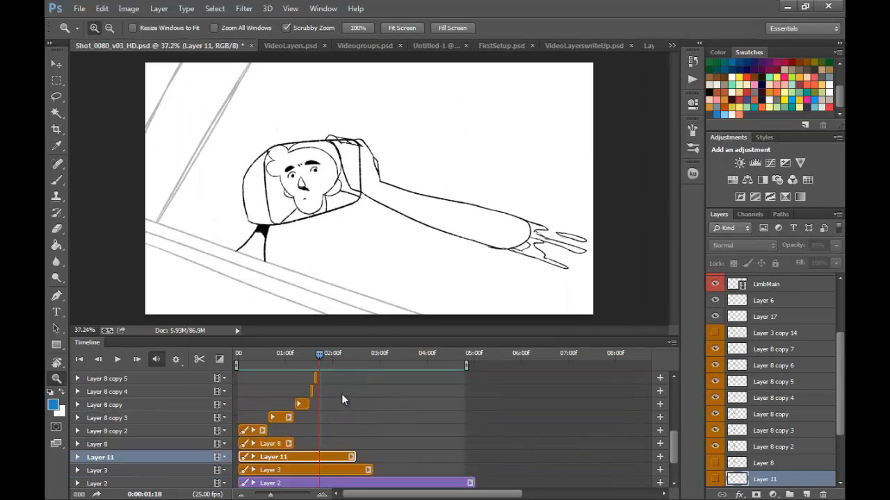
drag(280, 414, 300, 419)
click(311, 390)
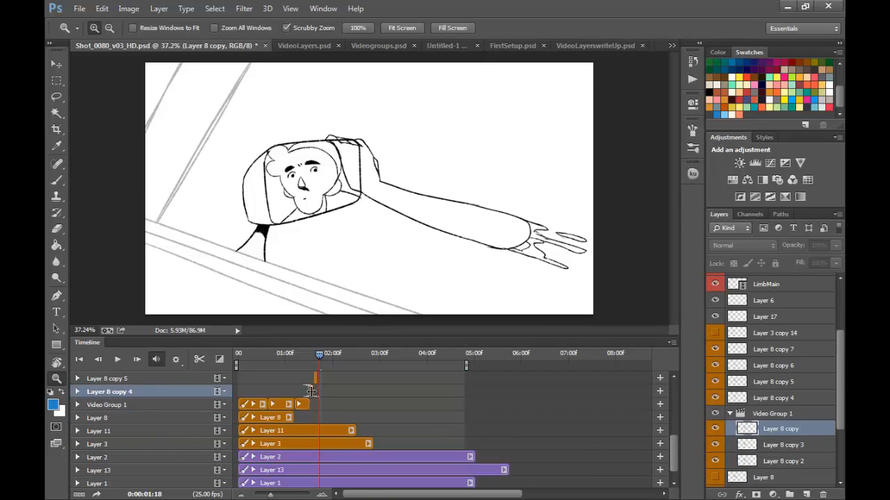
drag(271, 491, 284, 493)
drag(409, 393, 410, 409)
drag(421, 378, 478, 416)
drag(285, 494, 270, 494)
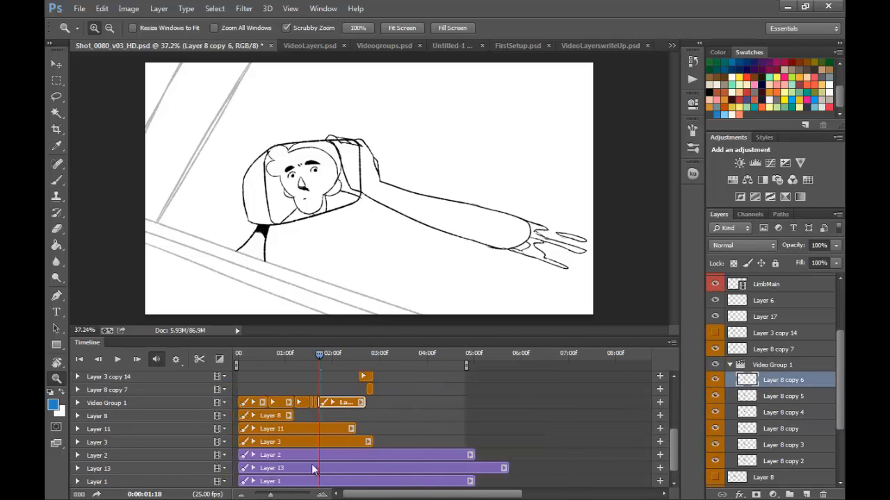
Move the Layer 8 copy 7 clip to the end of Video Group 1.
scroll(411, 415, up, 3)
click(369, 428)
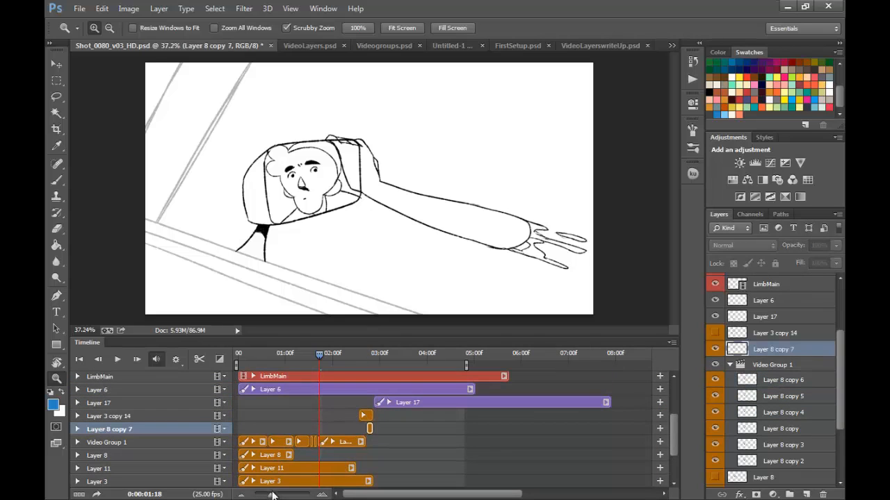
mouse_move(271, 495)
mouse_down()
mouse_move(297, 493)
mouse_move(278, 495)
mouse_up()
drag(569, 429, 569, 431)
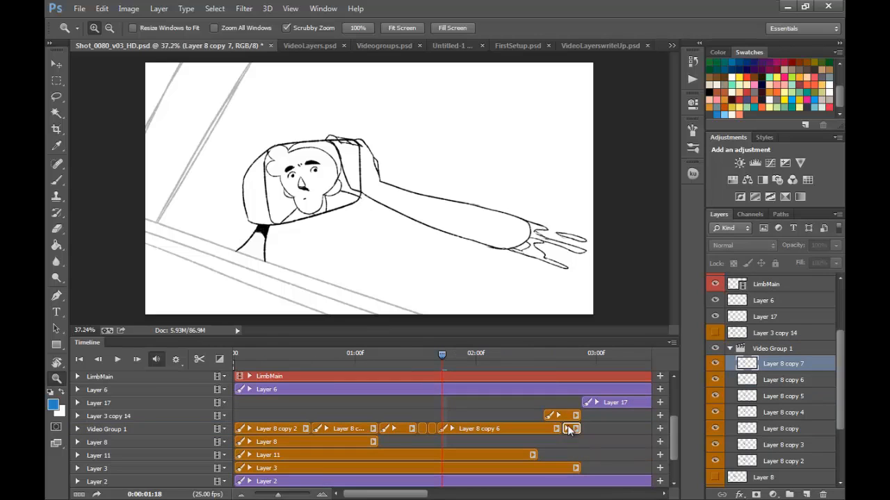
Check the Layer 3 copy 14 clip at 0:00:02:15 and delete that layer.
click(544, 361)
click(560, 416)
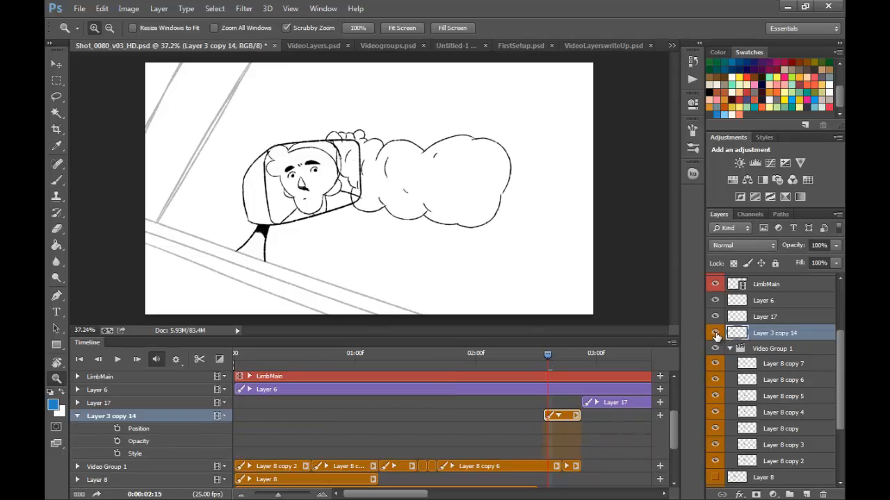
drag(745, 327, 820, 481)
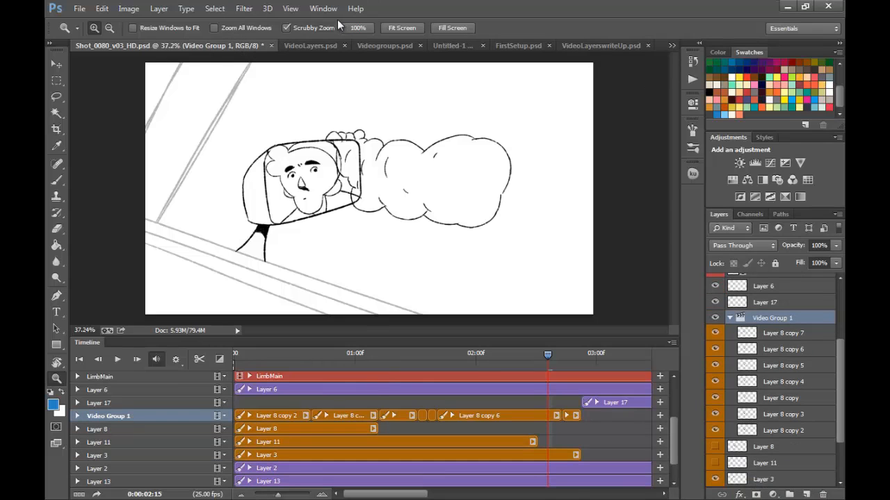
drag(281, 495, 269, 495)
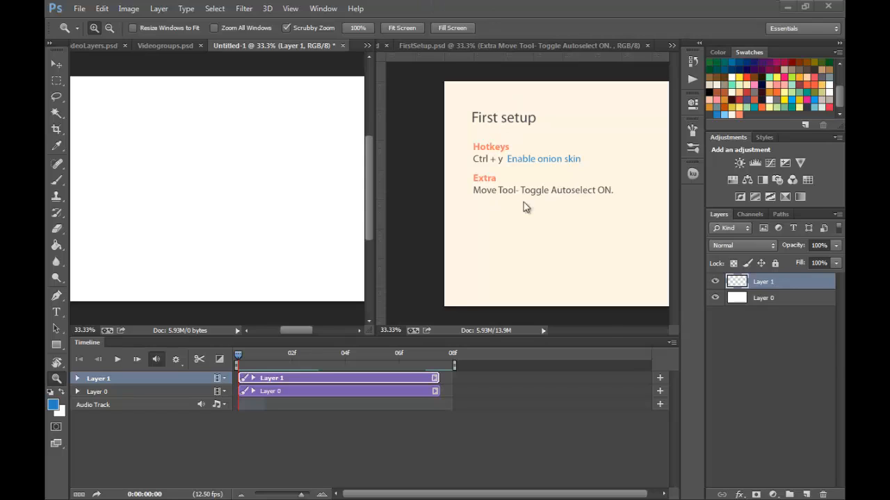
Switch to FirstSetup.psd and open the keyboard shortcuts settings for Panel Menus.
click(477, 176)
mouse_move(490, 172)
mouse_down()
mouse_move(455, 182)
mouse_move(443, 171)
mouse_move(463, 157)
mouse_move(522, 155)
mouse_move(492, 163)
mouse_up()
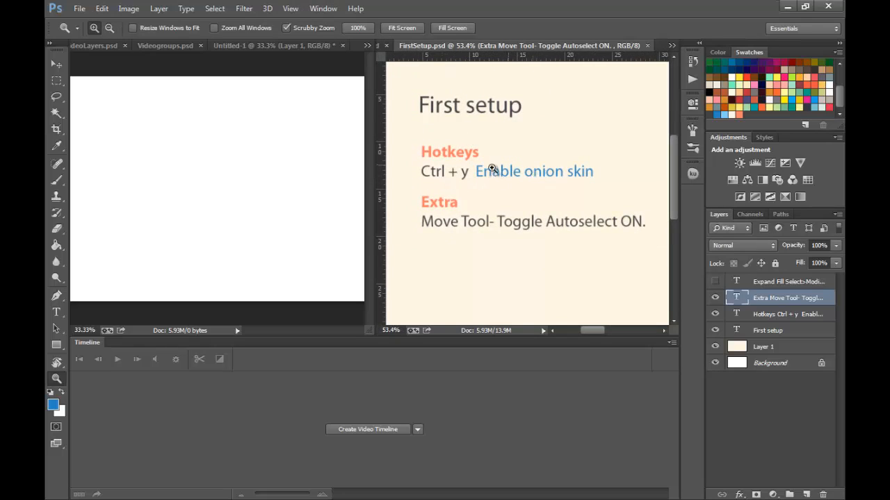
click(137, 11)
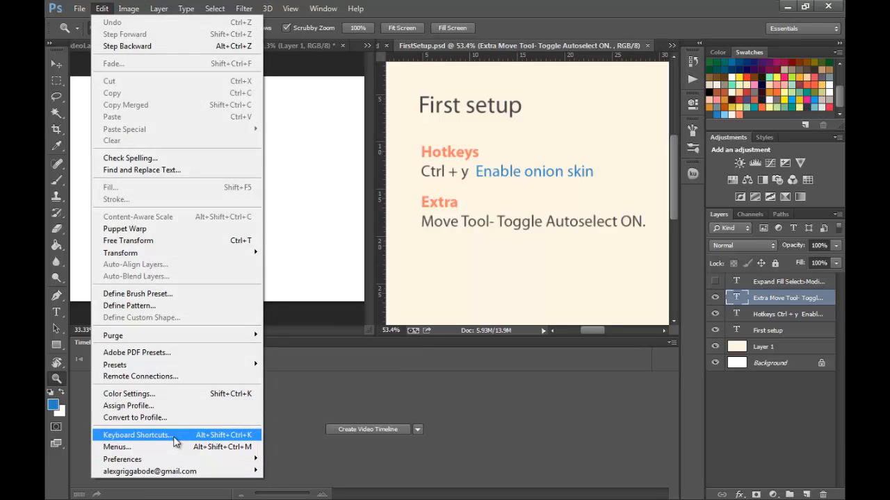
click(136, 435)
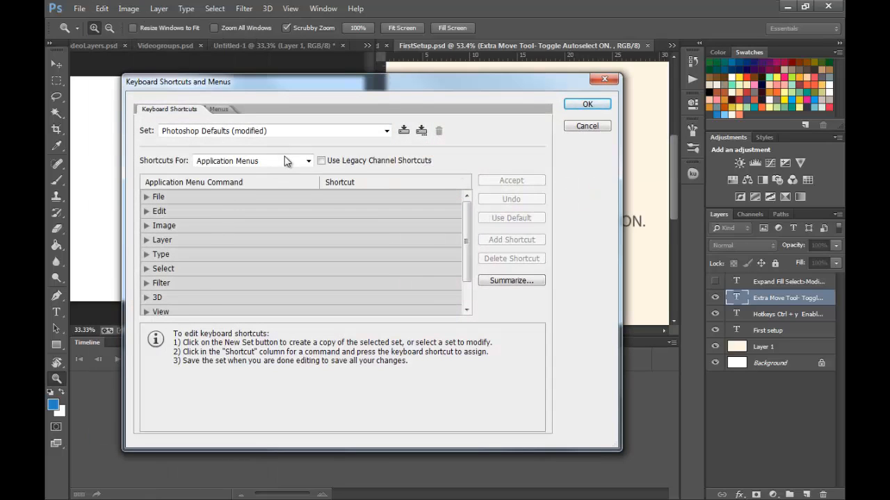
click(285, 161)
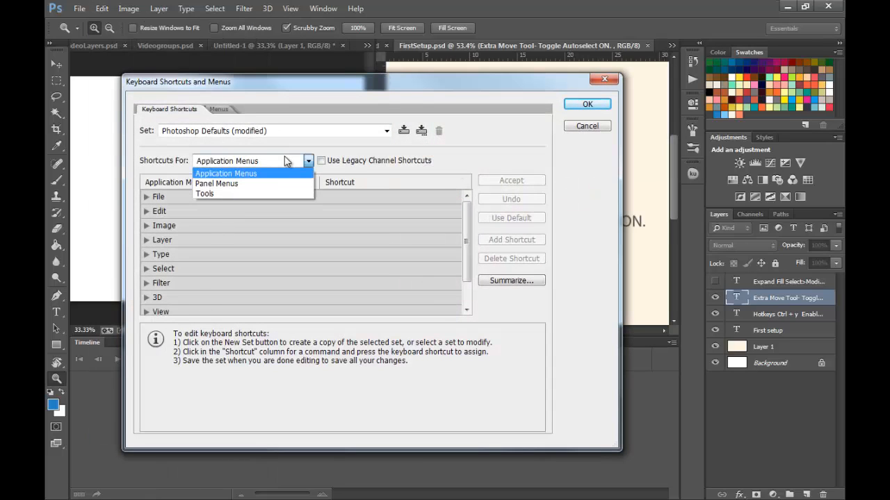
click(259, 183)
Expand the Timeline (Video) commands and locate the Enable Onion Skins entry.
scroll(243, 285, down, 1)
scroll(244, 285, up, 1)
drag(466, 215, 466, 279)
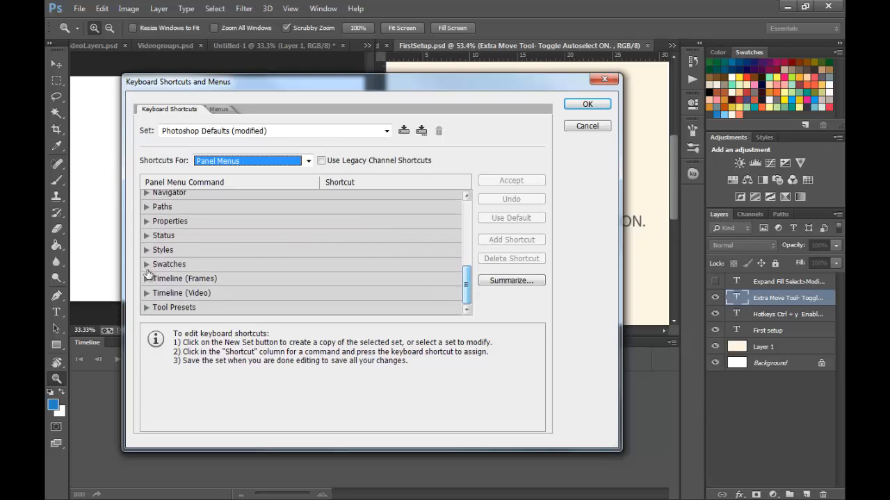
click(146, 292)
drag(464, 230, 470, 289)
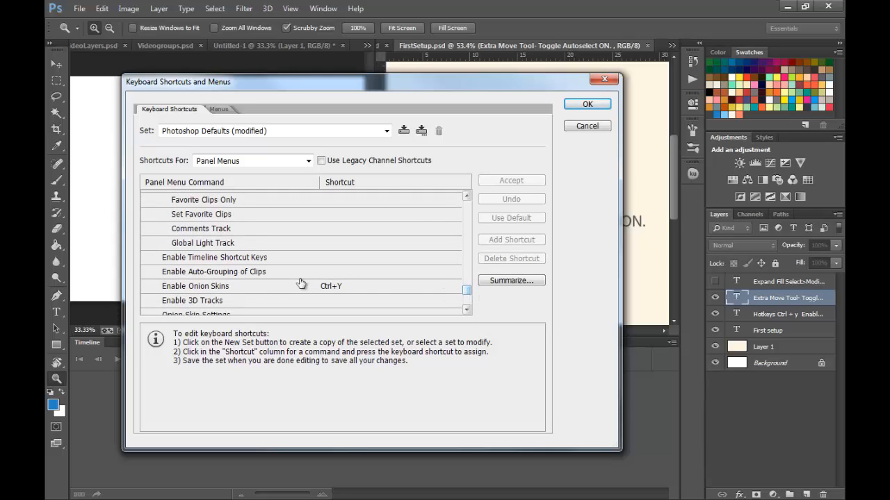
Keep Ctrl+Y as the shortcut for Enable Onion Skins, accept it, and save the keyboard shortcut settings.
click(333, 286)
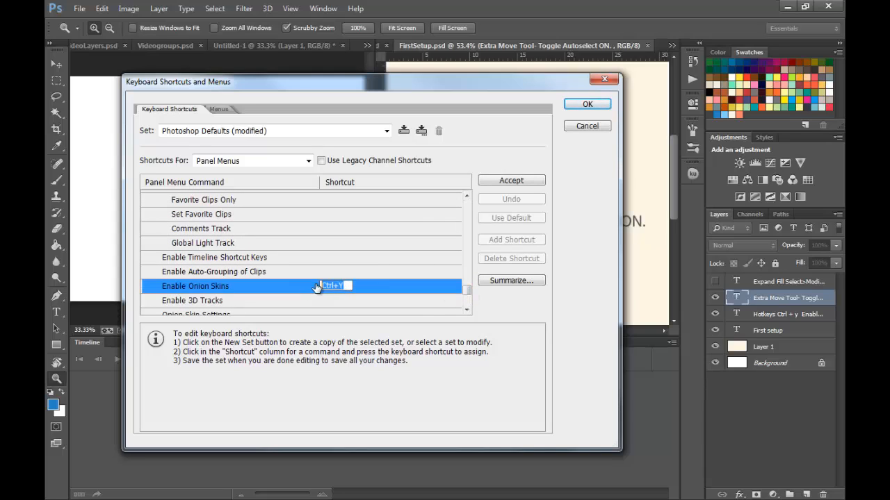
key(c)
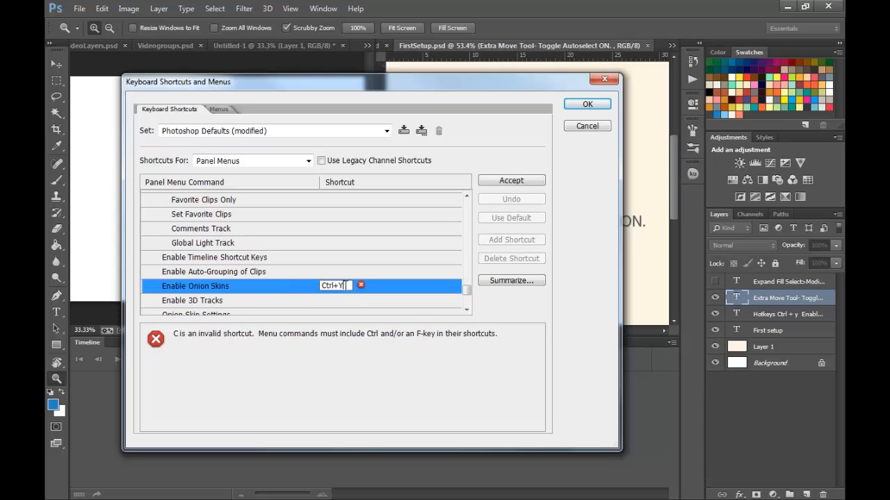
click(226, 272)
click(333, 285)
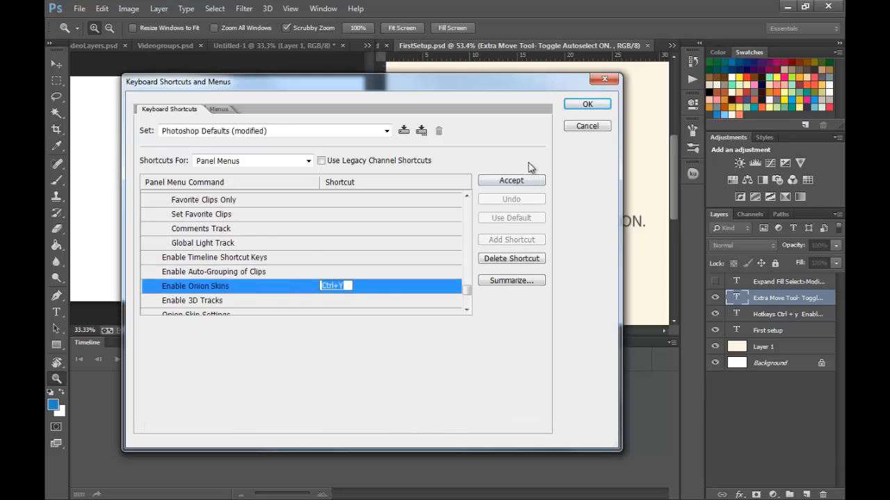
click(525, 180)
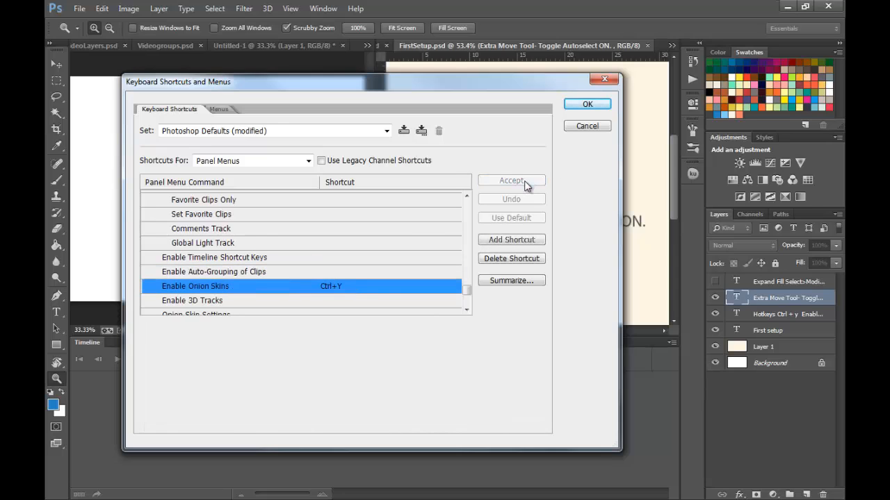
click(587, 104)
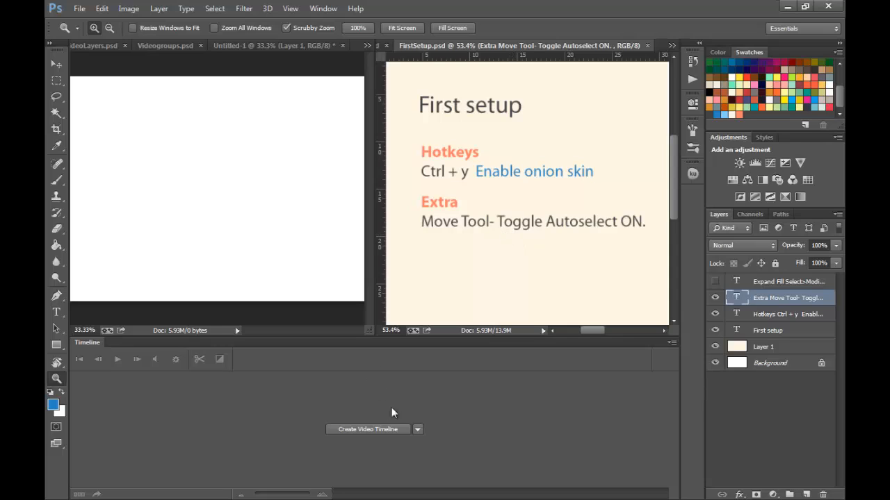
Enable auto-selection for the Move tool with Layer as its target.
key(v)
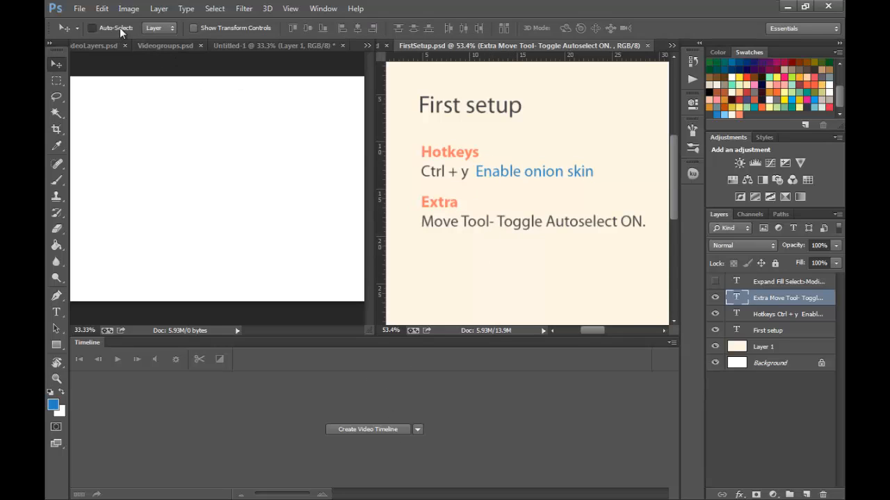
click(167, 28)
click(160, 50)
Test auto-selection by picking the First setup, Hotkeys and Extra text layers directly on the canvas.
click(447, 113)
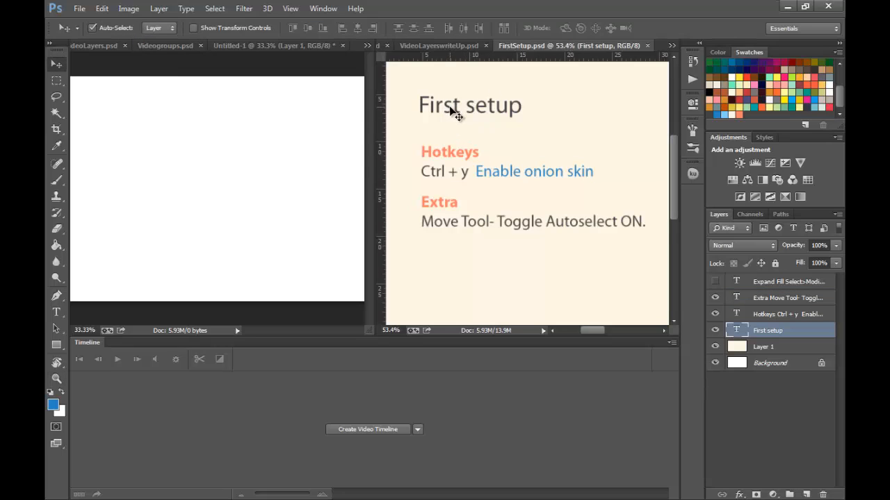
scroll(457, 116, up, 3)
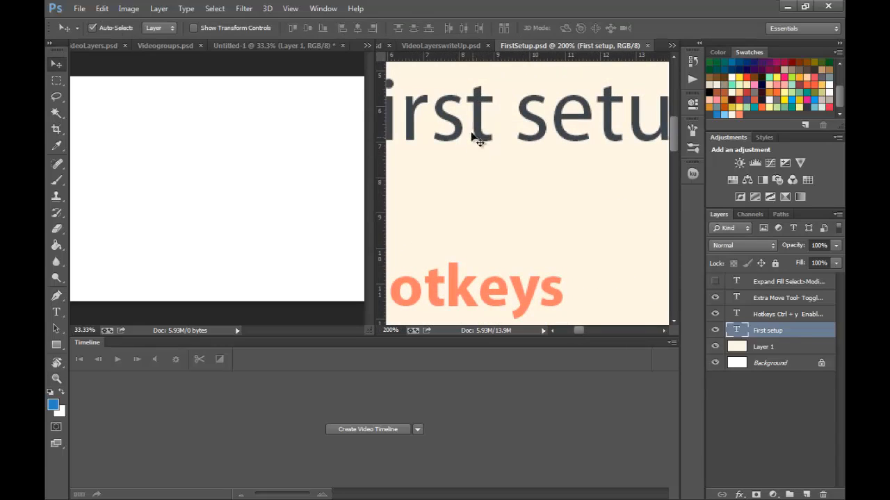
click(460, 295)
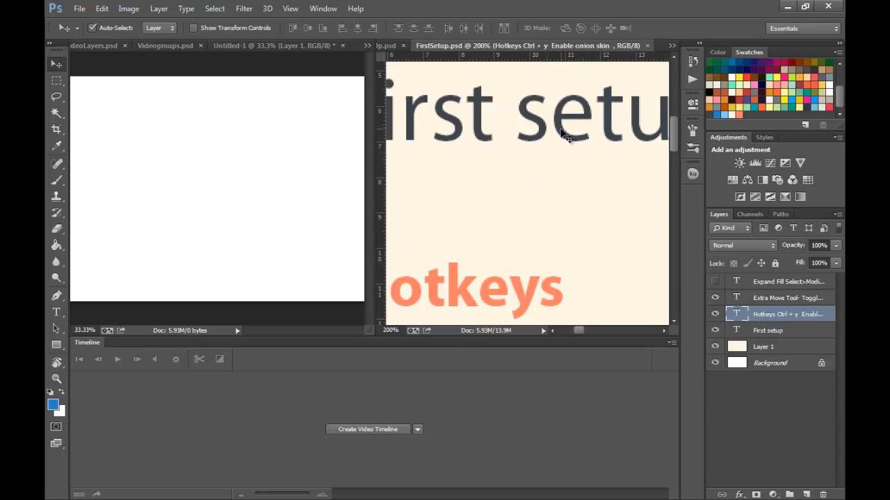
click(567, 137)
drag(521, 271, 526, 199)
click(526, 197)
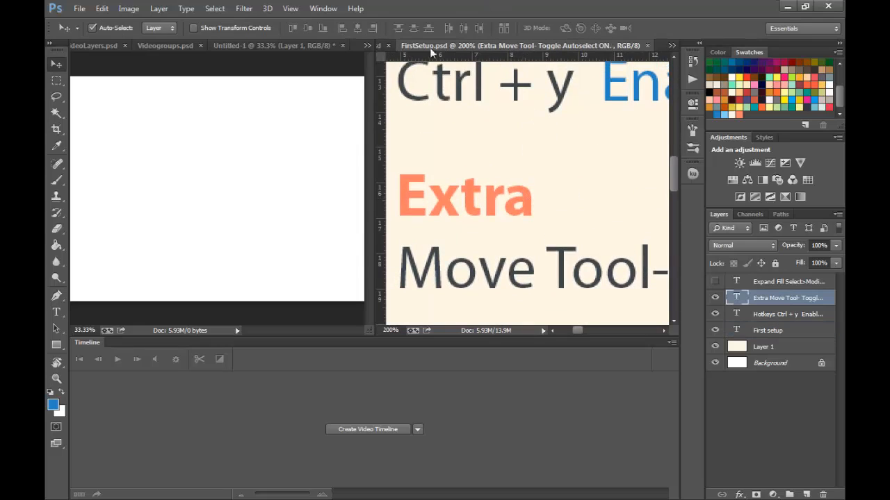
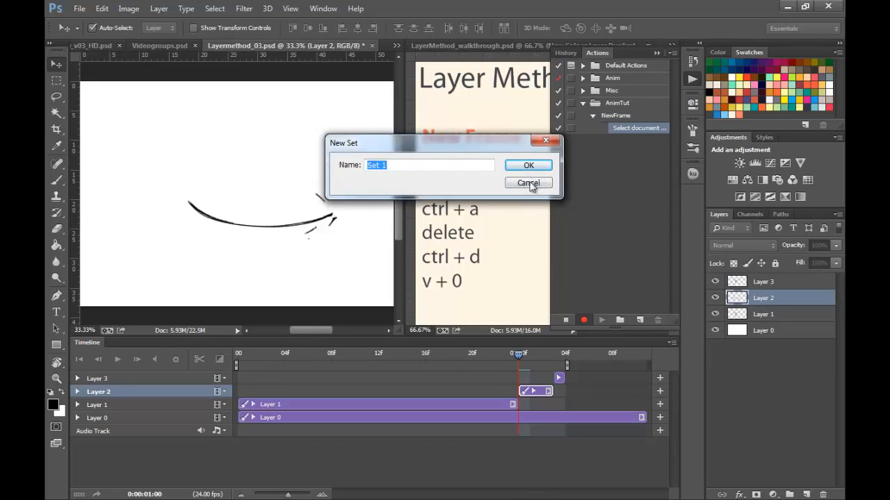
Remove the recorded Select document command from the NewFrame action and restart its recording.
click(568, 320)
drag(650, 130, 658, 321)
click(584, 319)
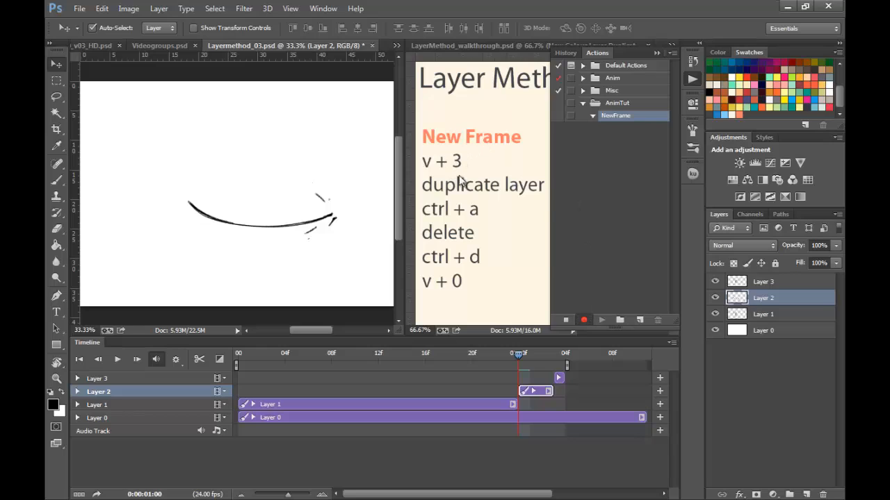
Record fading Layer 2 to 30% opacity, duplicating it and clearing the duplicate's entire contents.
key(3)
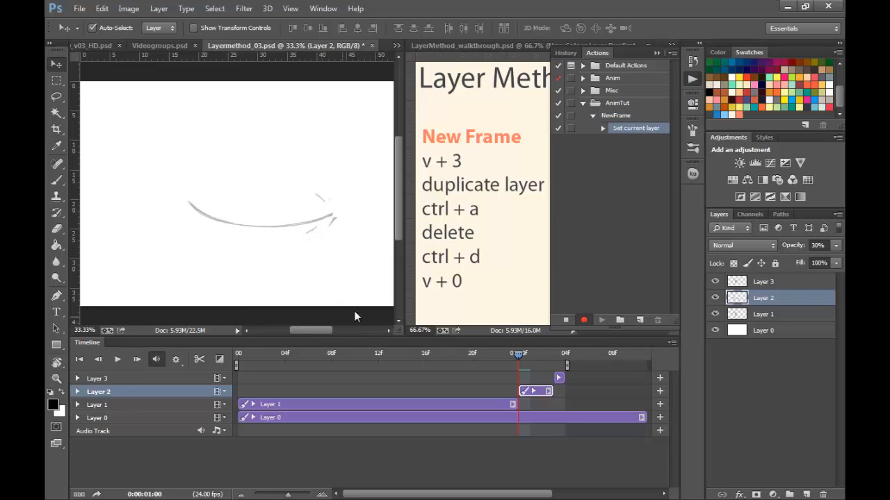
drag(799, 301, 807, 495)
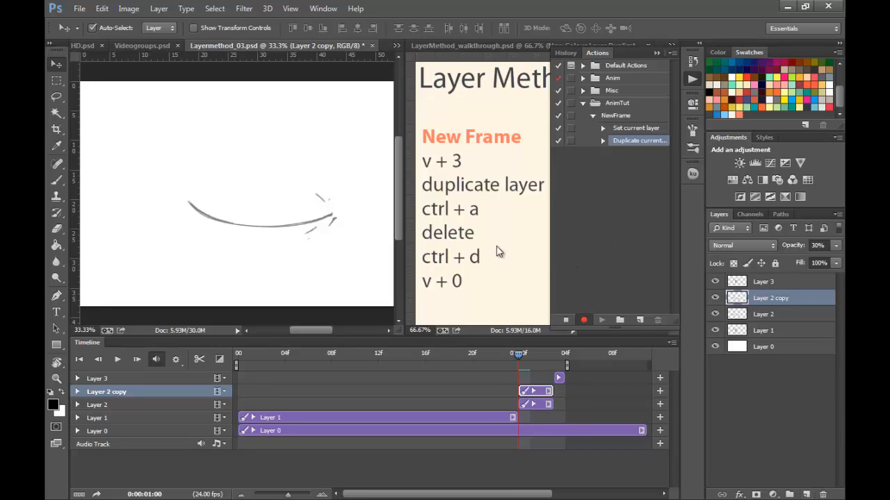
key(ctrl+a)
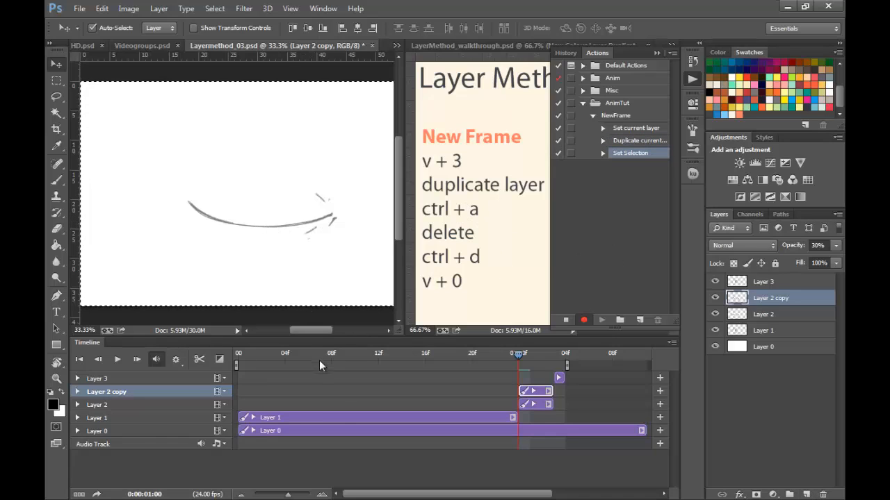
key(Delete)
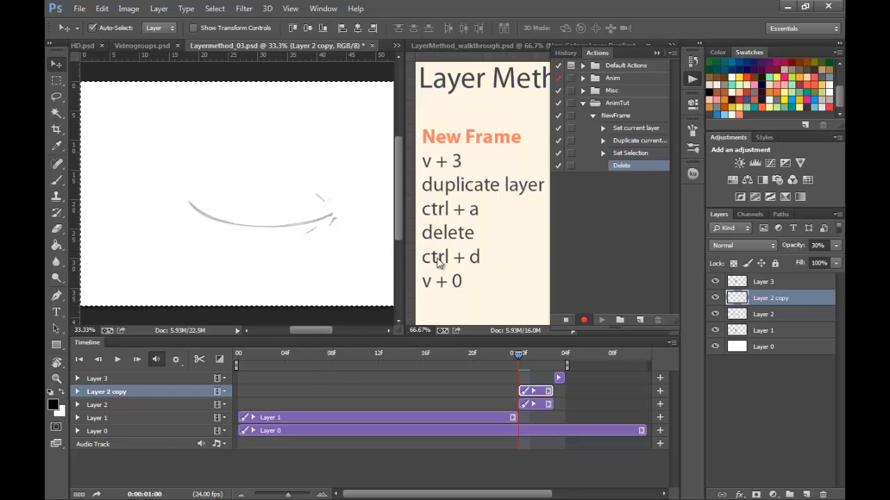
Record deselecting and restoring the duplicate's opacity to 100%, and end the NewFrame recording.
key(ctrl+d)
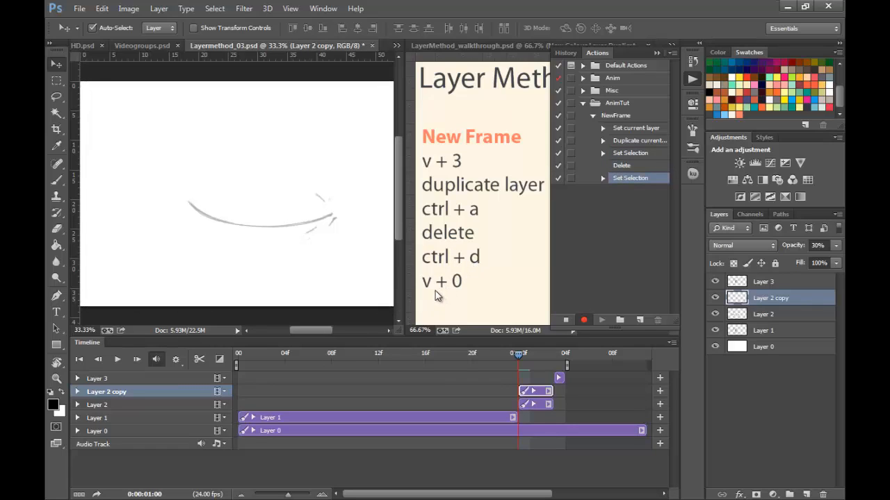
key(0)
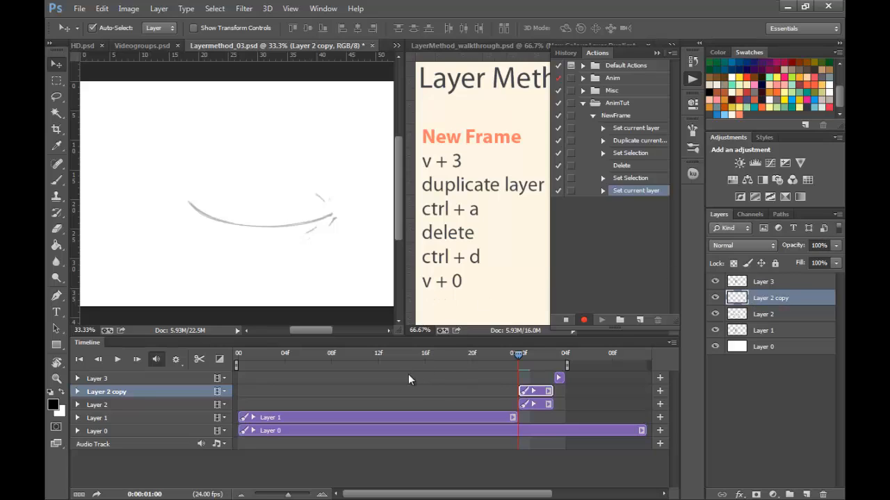
click(565, 320)
Assign F2 as the function key of the NewFrame action.
click(629, 115)
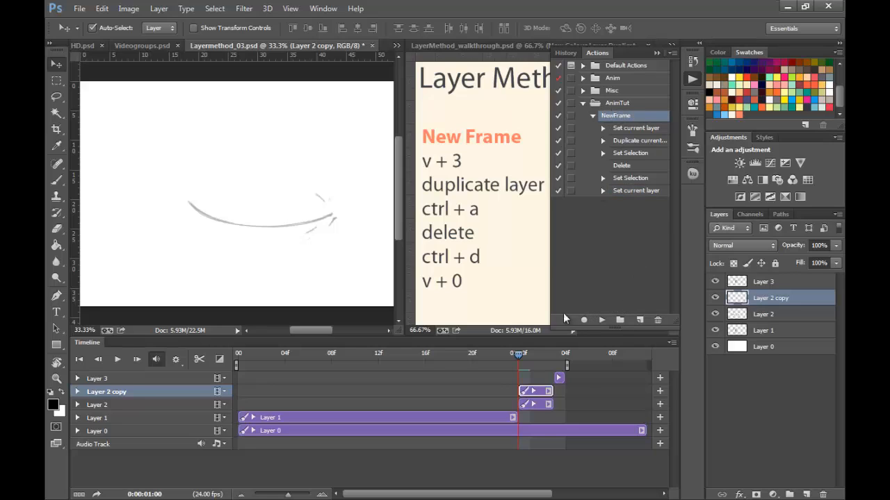
click(536, 403)
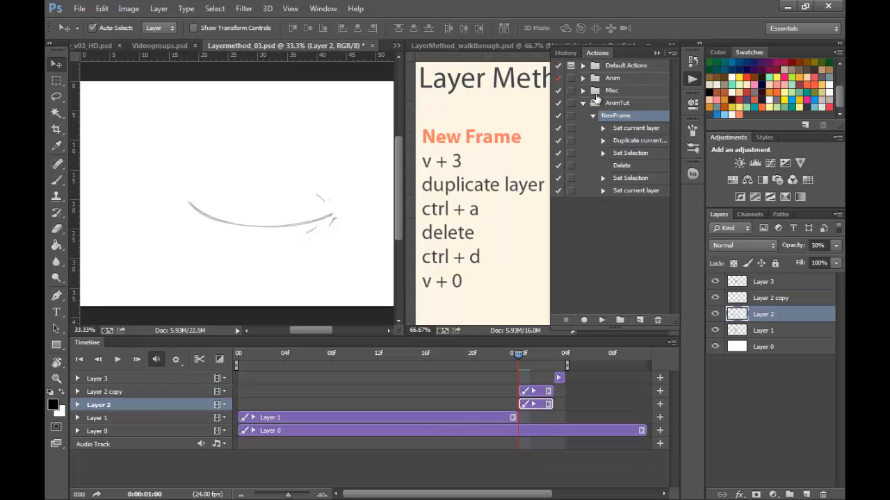
double_click(654, 118)
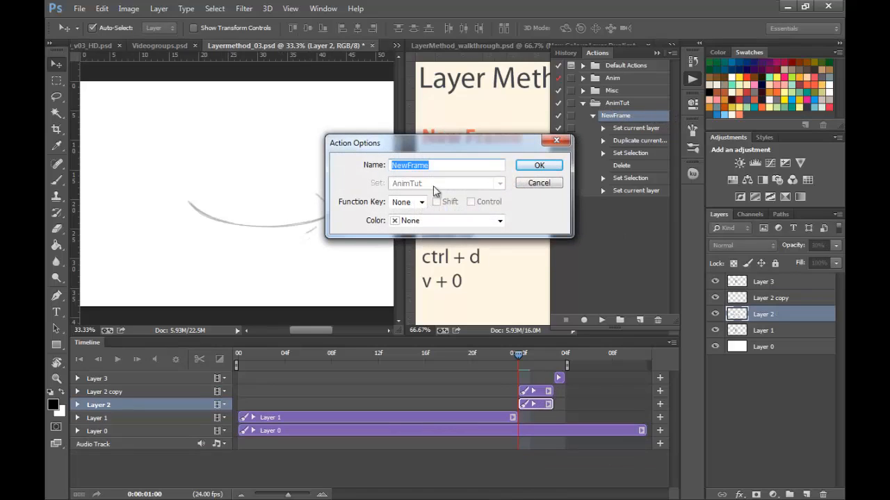
click(422, 202)
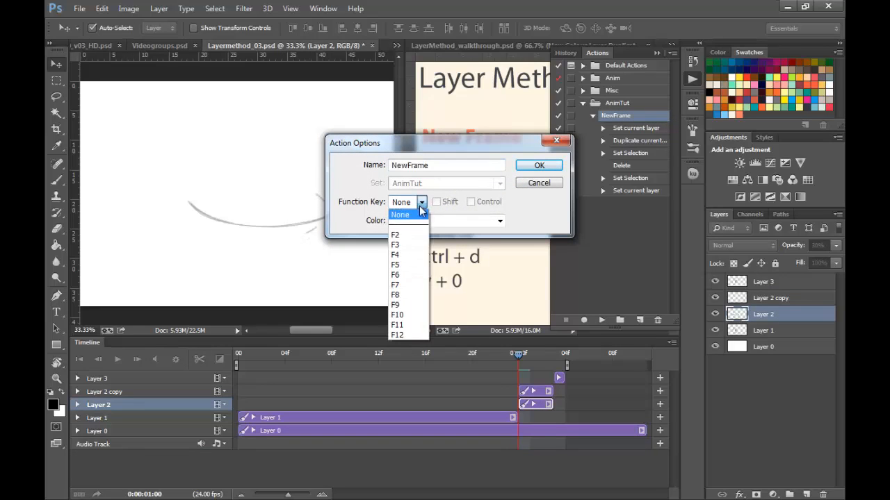
click(409, 240)
click(539, 165)
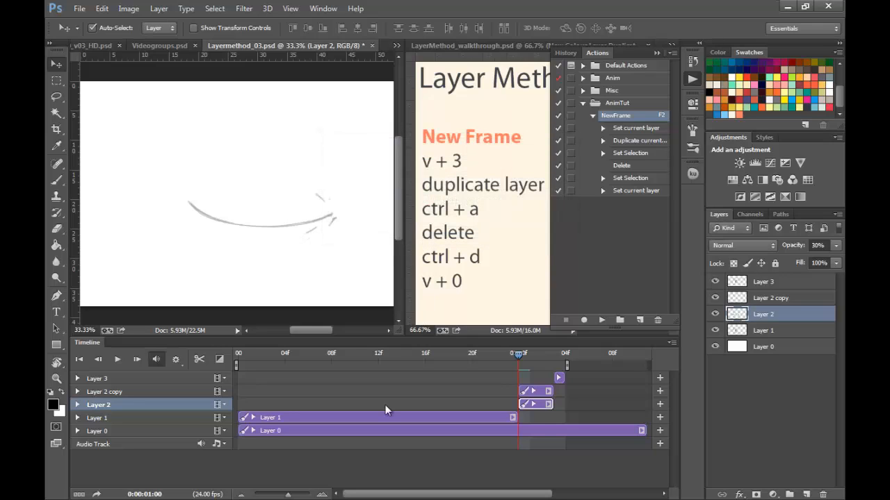
Run the NewFrame action on the Layer 1 clip with the playhead at 0:00:00:22.
click(533, 404)
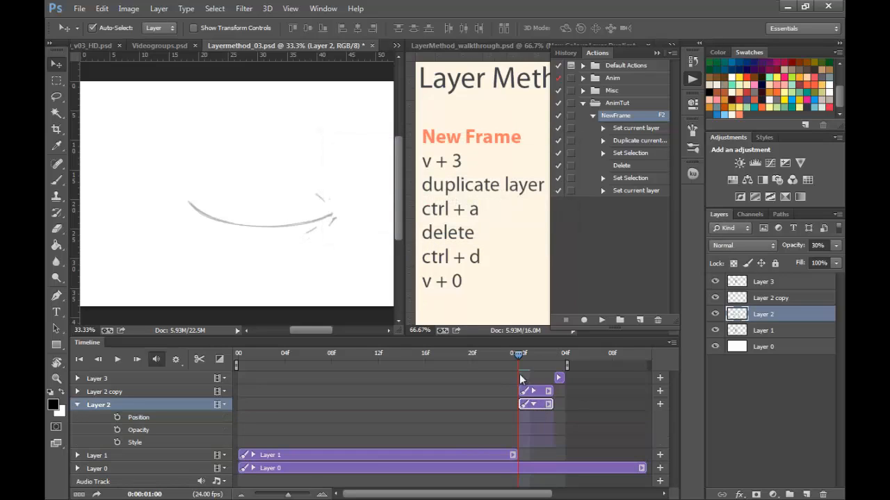
click(494, 366)
click(485, 453)
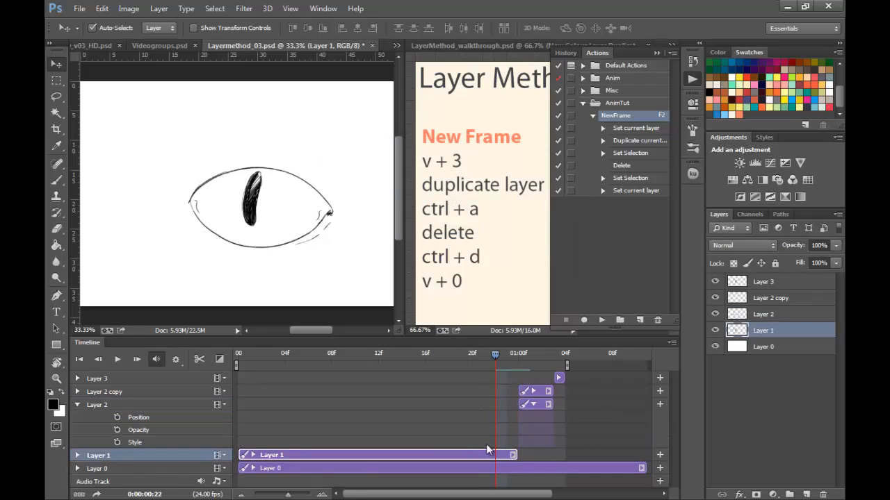
key(F2)
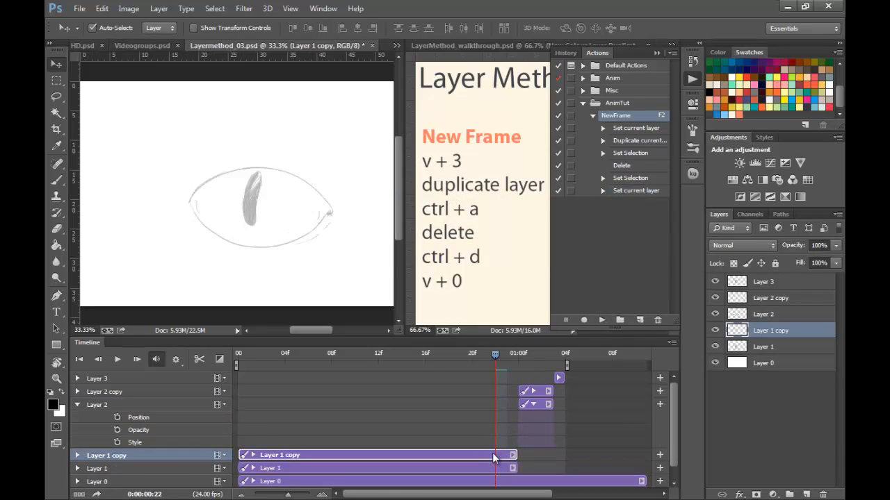
click(534, 405)
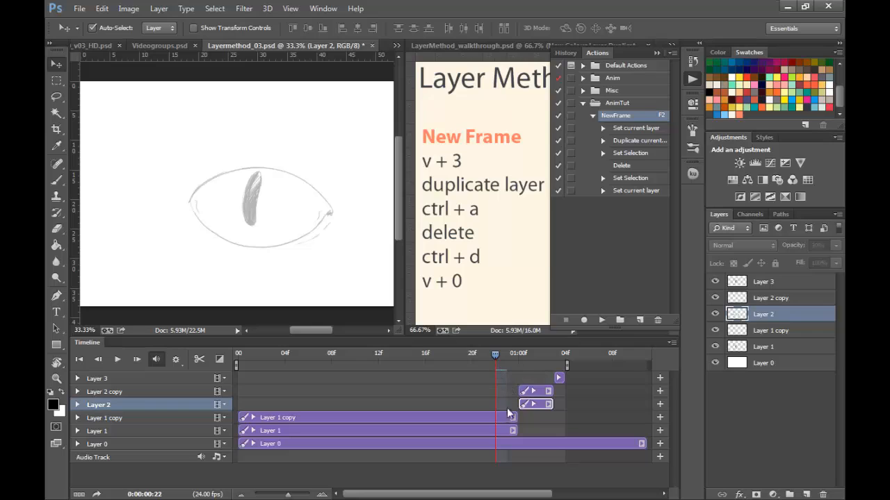
Trim Layer 1 to end at frame 23, shorten Layer 1 copy to its last few frames, and set the playhead to 0:00:00:21.
drag(240, 418, 506, 431)
drag(493, 344, 507, 362)
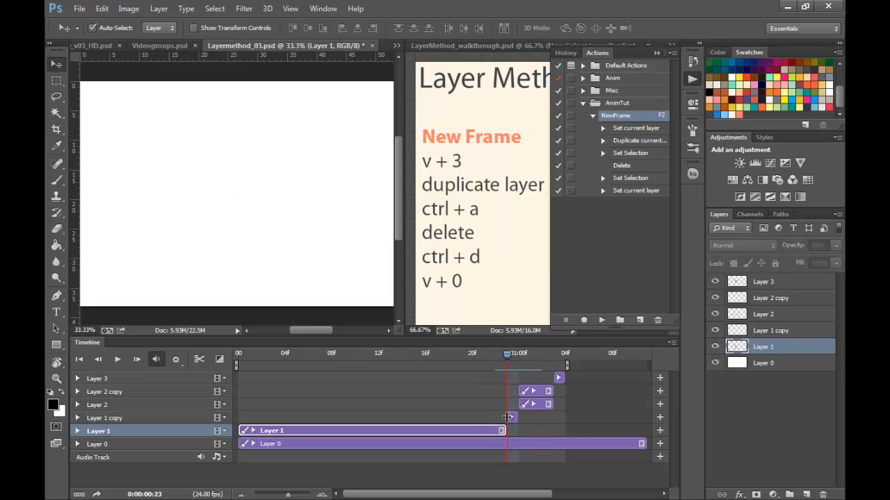
drag(508, 417, 463, 417)
click(484, 358)
Show the Layermethod_03 canvas in full screen without panels, enlarged on the eye drawing.
key(z)
drag(212, 188, 272, 189)
key(Tab)
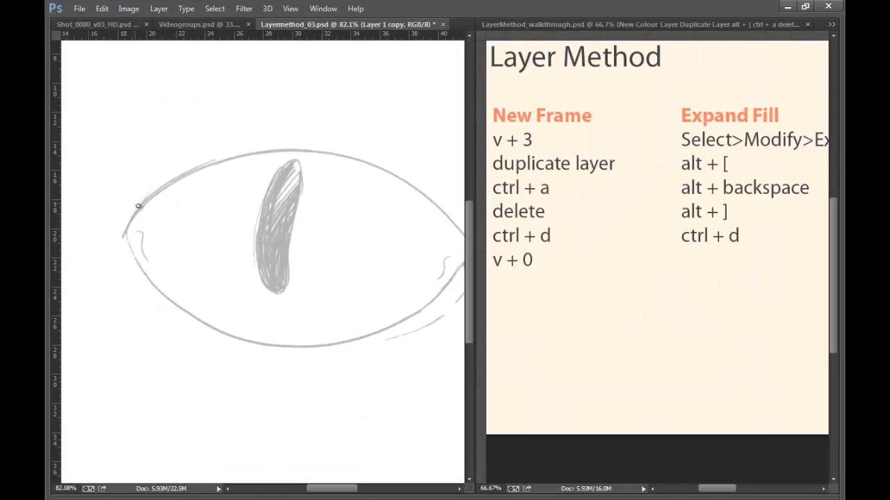
key(Tab)
key(Tab)
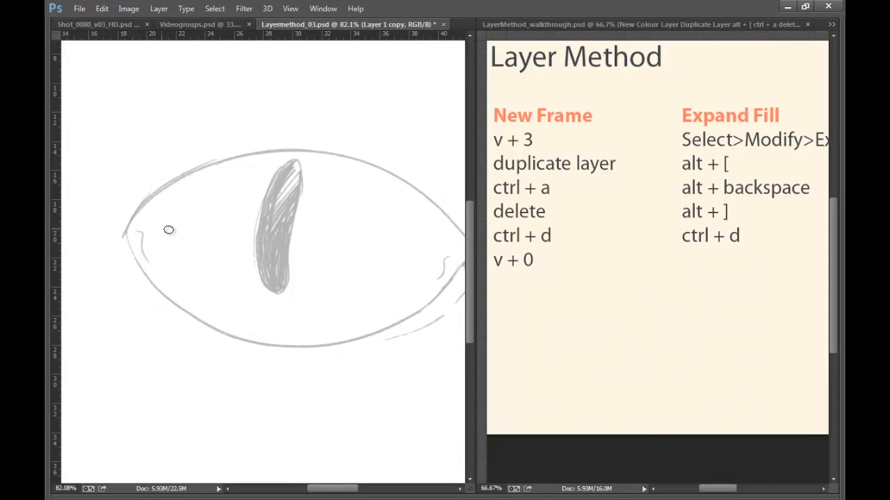
scroll(129, 212, right, 1)
key(f)
key(f)
key(f)
key(f)
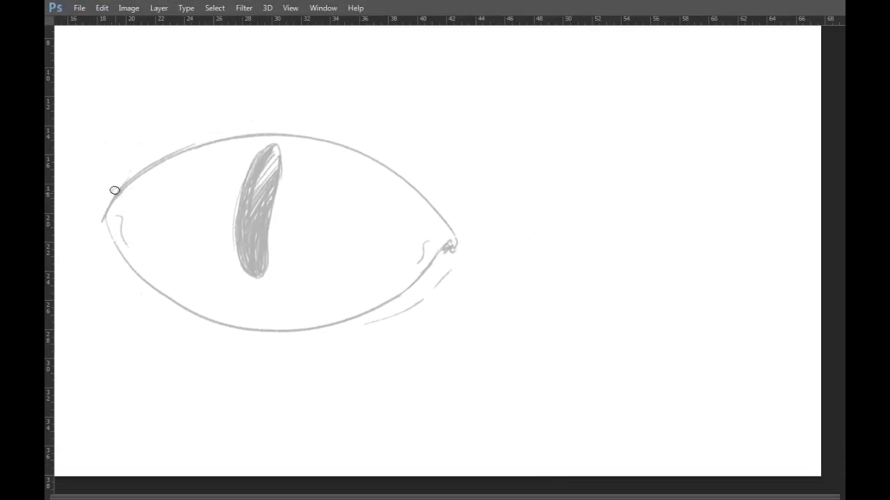
Trace the eye's upper and lower lid outline in black on Layer 1 copy, rotating the canvas as needed.
drag(105, 212, 145, 175)
mouse_move(484, 221)
mouse_down()
mouse_move(449, 153)
mouse_move(482, 172)
mouse_move(507, 153)
mouse_move(476, 171)
mouse_move(425, 169)
mouse_move(337, 190)
mouse_move(252, 260)
mouse_move(226, 308)
mouse_move(216, 394)
mouse_up()
drag(489, 187, 488, 206)
key(r)
drag(592, 207, 287, 292)
mouse_move(391, 308)
mouse_down()
mouse_move(408, 265)
mouse_move(445, 221)
mouse_move(509, 184)
mouse_move(579, 170)
mouse_move(640, 179)
mouse_move(685, 202)
mouse_up()
key(r)
mouse_move(760, 278)
mouse_down()
mouse_move(747, 215)
mouse_move(598, 62)
mouse_move(548, 123)
mouse_move(544, 143)
mouse_up()
drag(587, 109, 510, 112)
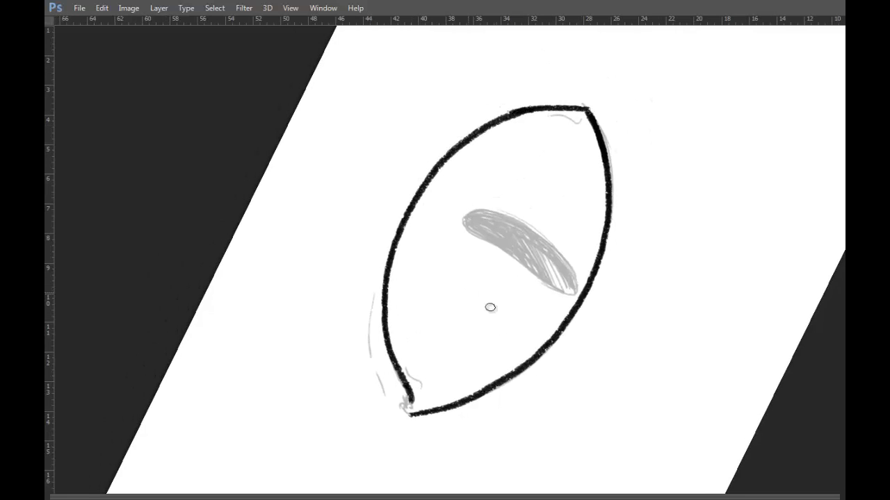
key(r)
key(Escape)
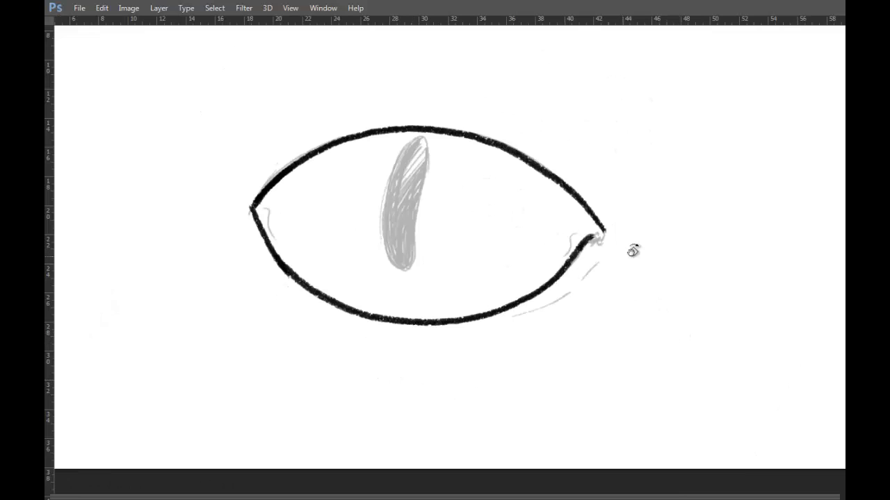
Bring back the panels and delete the Layer 1 copy layer.
key(f)
key(f)
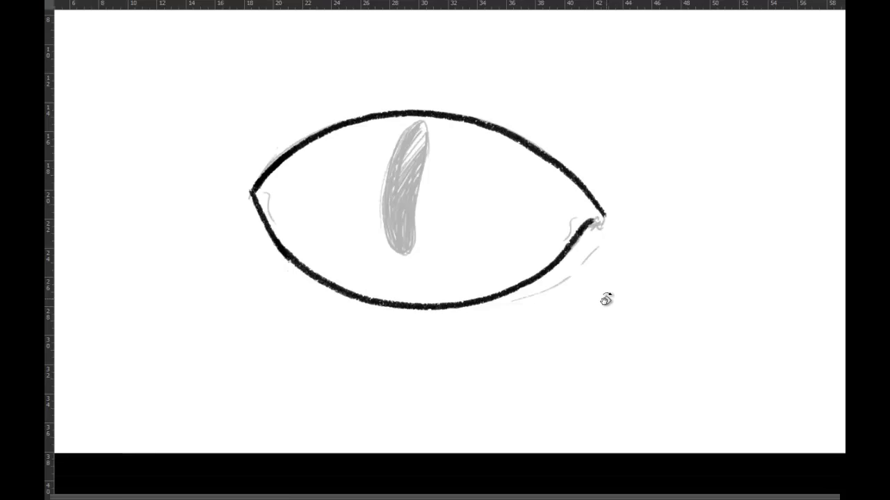
click(592, 113)
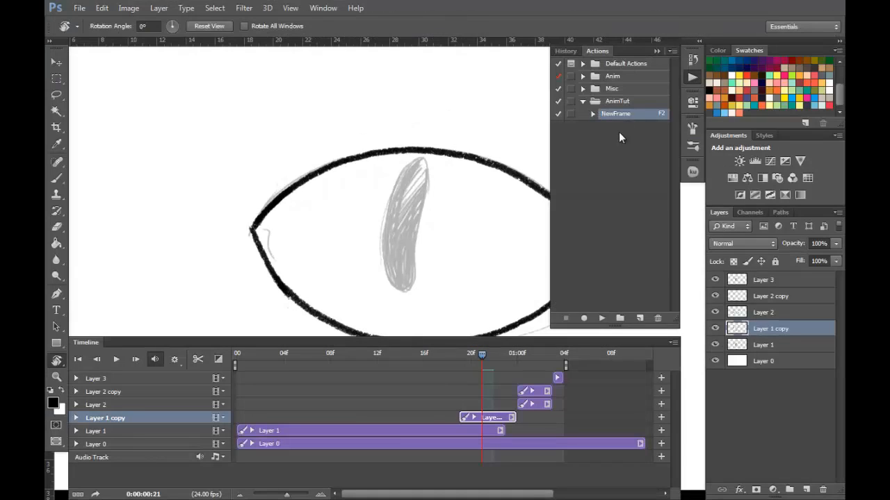
drag(795, 329, 823, 489)
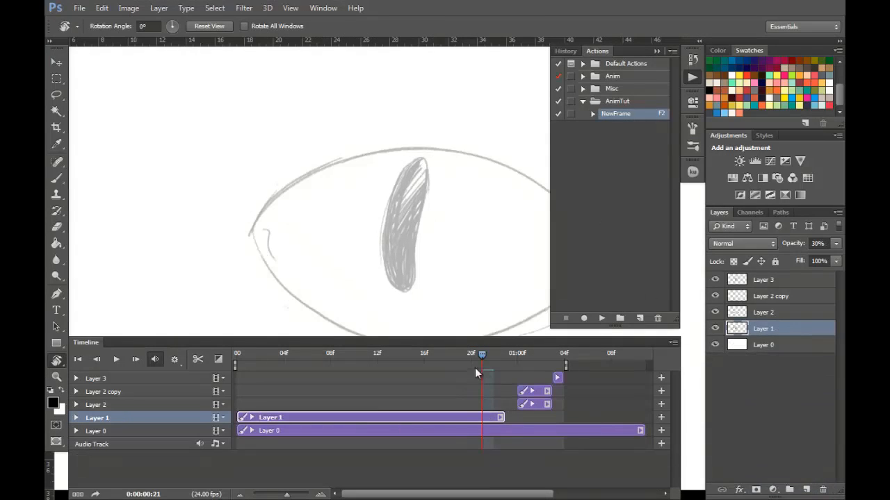
Extend the Layer 1 clip's end to the 01:00f mark and run the NewFrame action on it.
click(507, 419)
drag(503, 416, 502, 416)
click(501, 415)
click(495, 418)
drag(514, 416, 517, 415)
key(F2)
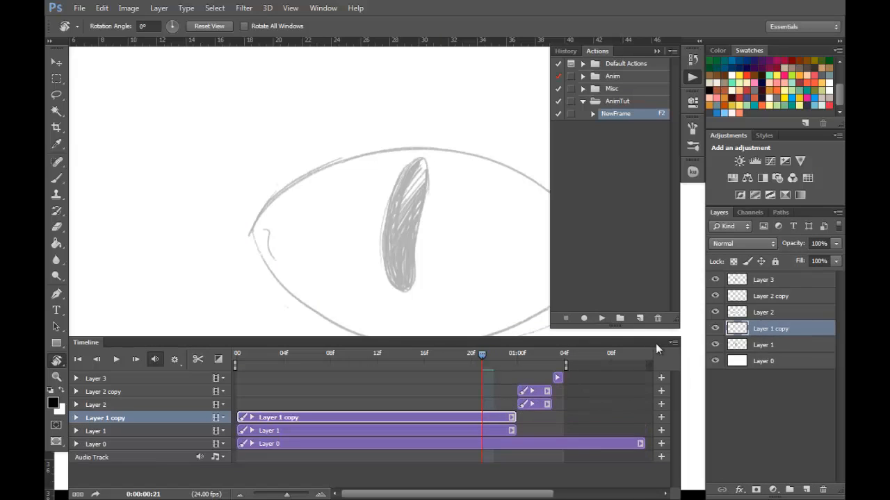
Return to the panel-free full-screen view and brush the eye's upper and lower lid outline in black on Layer 1 copy.
click(692, 77)
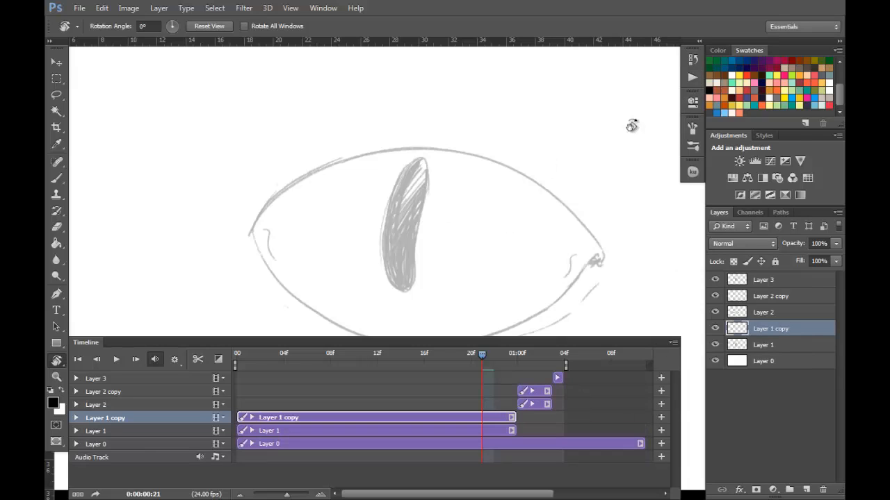
key(z)
key(f)
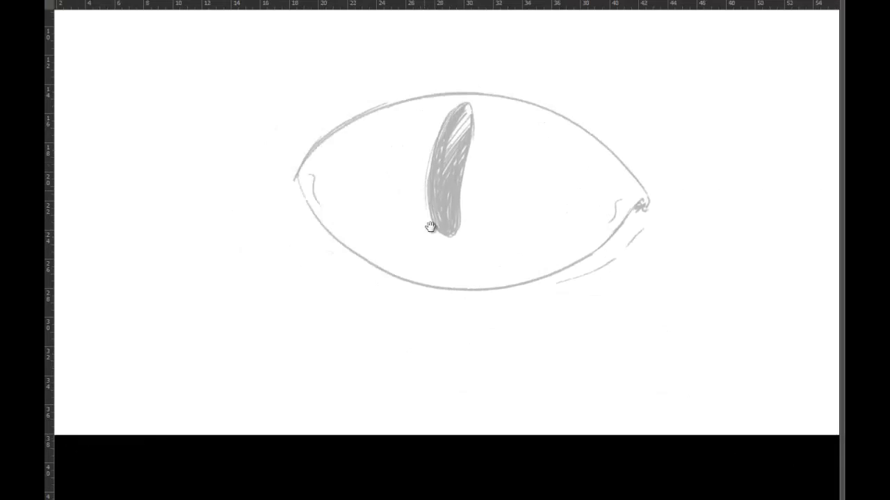
drag(433, 235, 479, 237)
drag(543, 264, 499, 237)
key(b)
mouse_move(103, 244)
mouse_down()
mouse_move(172, 177)
mouse_move(314, 103)
mouse_move(484, 80)
mouse_move(729, 153)
mouse_move(837, 271)
mouse_move(831, 280)
mouse_move(713, 154)
mouse_move(556, 82)
mouse_move(354, 77)
mouse_move(193, 143)
mouse_move(99, 260)
mouse_move(117, 213)
mouse_move(98, 258)
mouse_move(116, 267)
mouse_move(105, 248)
mouse_move(125, 300)
mouse_move(231, 407)
mouse_move(456, 479)
mouse_move(678, 426)
mouse_move(820, 300)
mouse_move(789, 321)
mouse_move(662, 292)
mouse_move(784, 317)
mouse_up()
key(ctrl+z)
mouse_move(109, 214)
mouse_down()
mouse_move(93, 230)
mouse_move(107, 230)
mouse_move(104, 241)
mouse_up()
drag(540, 296, 321, 271)
mouse_move(539, 320)
mouse_down()
mouse_move(584, 263)
mouse_move(587, 273)
mouse_move(603, 254)
mouse_move(586, 265)
mouse_up()
drag(365, 314, 492, 381)
Outline the slit pupil in black and add the short crease strokes below the eye's inner corner.
mouse_move(350, 124)
mouse_down()
mouse_move(301, 165)
mouse_move(274, 267)
mouse_move(273, 315)
mouse_move(293, 382)
mouse_up()
mouse_move(354, 124)
mouse_down()
mouse_move(335, 285)
mouse_move(339, 346)
mouse_move(305, 394)
mouse_move(329, 386)
mouse_move(335, 367)
mouse_move(293, 377)
mouse_move(301, 388)
mouse_move(339, 376)
mouse_up()
drag(588, 327, 404, 296)
mouse_move(533, 354)
mouse_down()
mouse_move(471, 411)
mouse_move(489, 394)
mouse_up()
key(ctrl+z)
mouse_move(441, 408)
mouse_down()
mouse_move(574, 311)
mouse_move(537, 346)
mouse_up()
drag(586, 327, 549, 335)
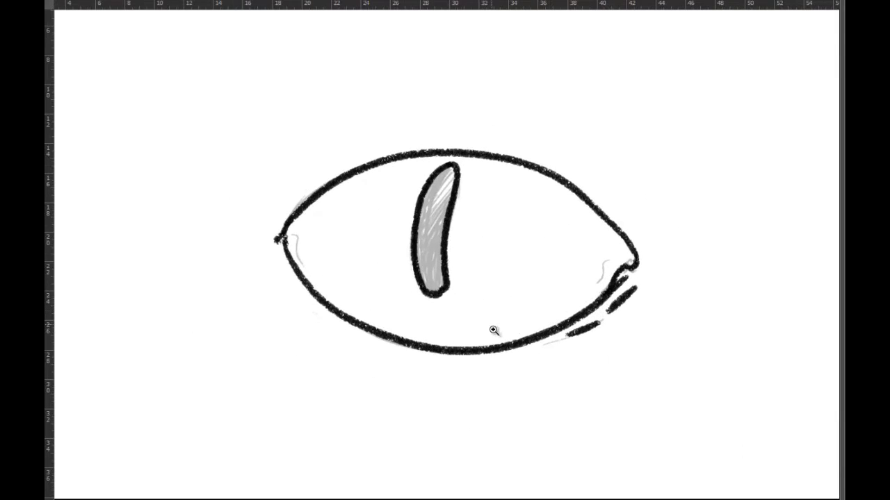
Bring back the panels, duplicate the empty Layer 1 beneath the Layer 1 copy line art, and make Layer 1 copy active again.
key(f)
drag(469, 254, 361, 194)
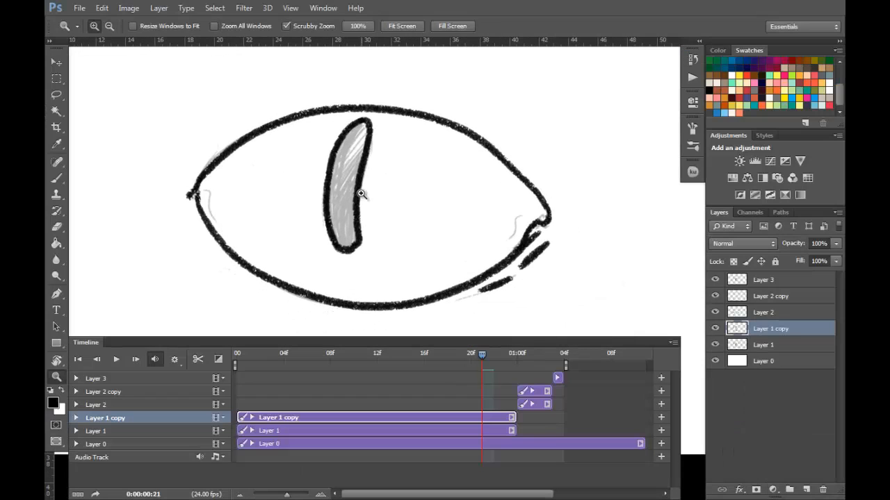
key(b)
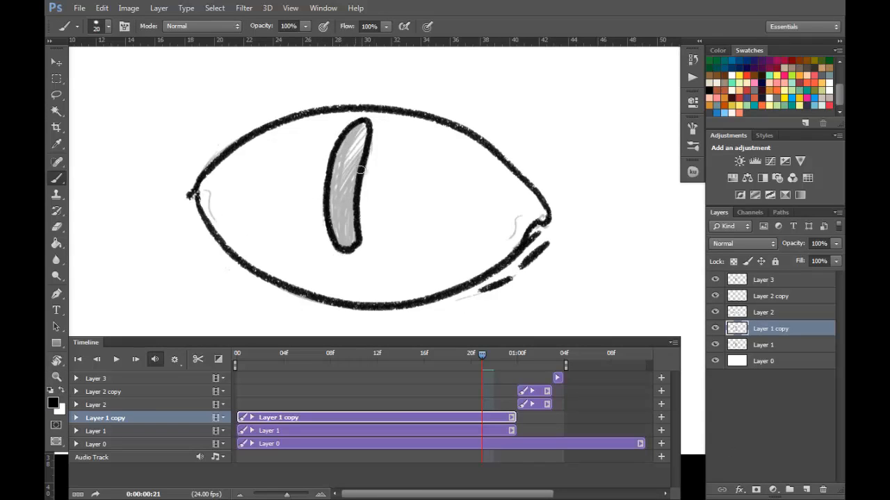
click(484, 427)
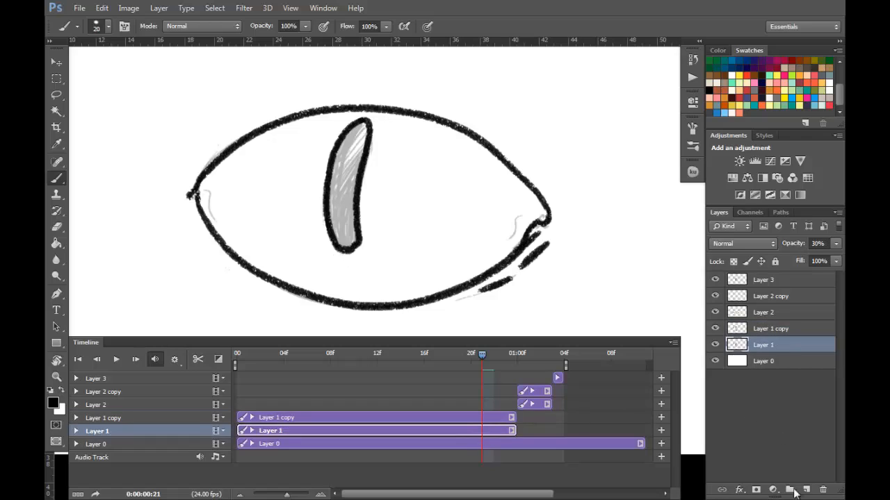
click(806, 489)
key(ctrl+z)
key(ctrl+j)
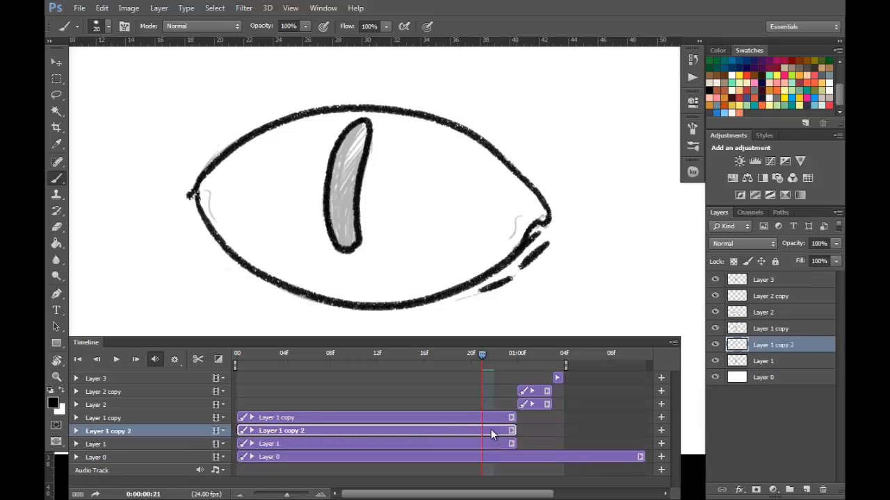
click(496, 422)
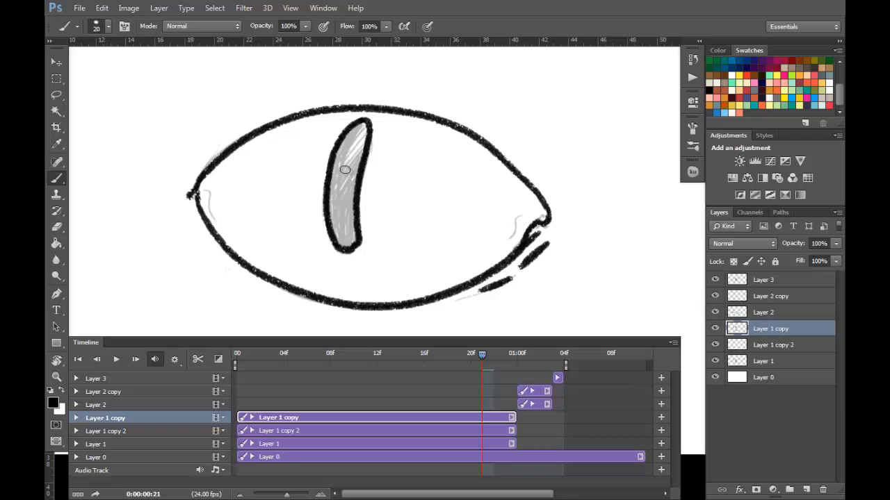
Select the pupil's interior on Layer 1 copy with the Magic Wand and fill it with black on Layer 1 copy 2.
key(w)
click(347, 162)
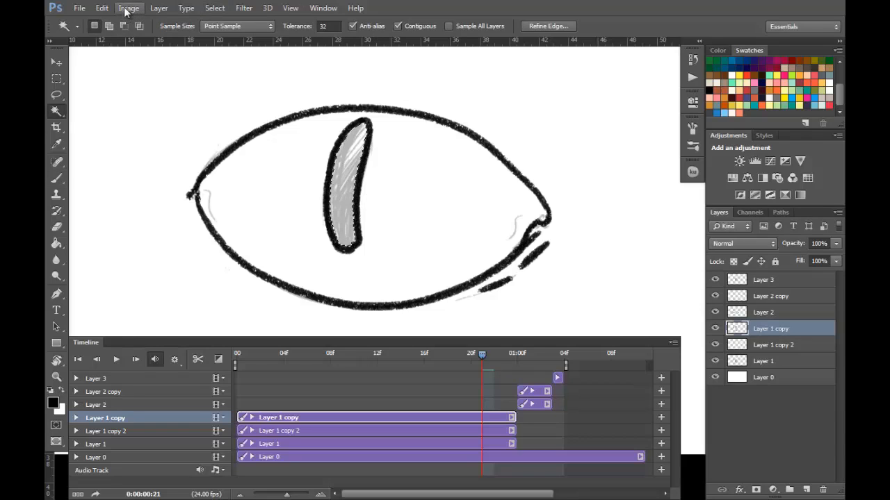
key(g)
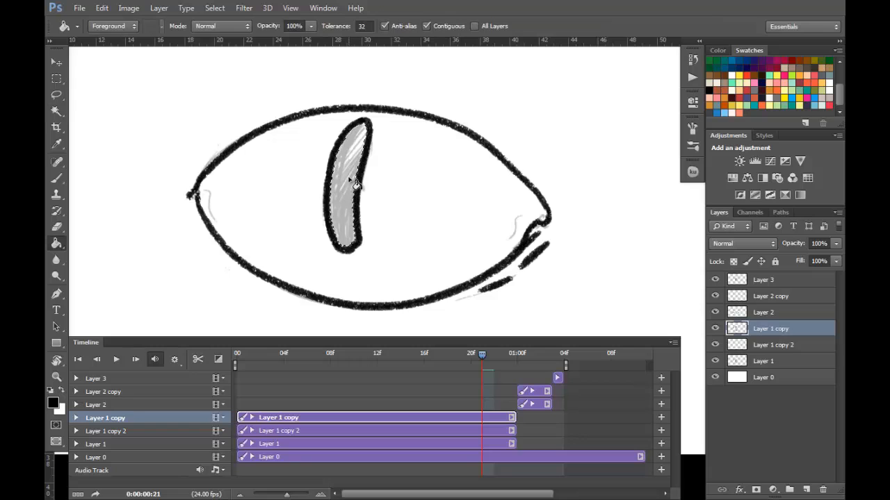
click(367, 430)
click(353, 222)
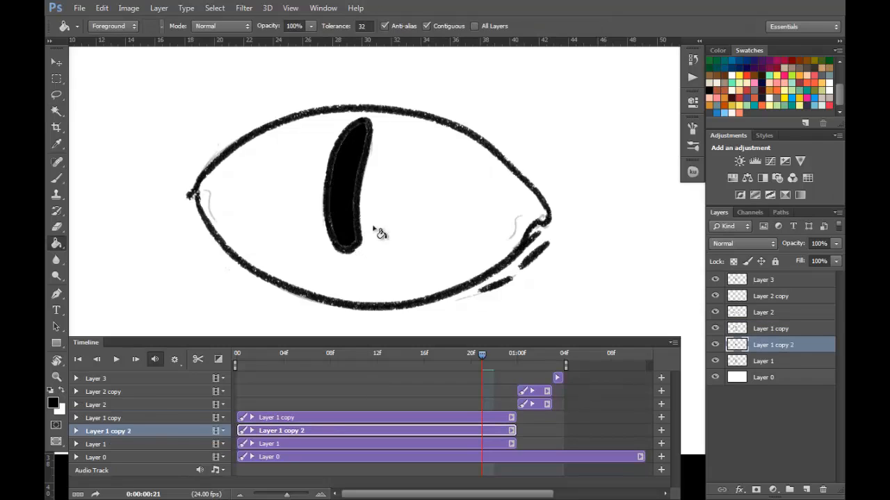
Hide Layer 1 and examine the edge between the pupil's fill and its outline up close.
click(715, 361)
key(z)
drag(351, 186, 438, 196)
key(b)
mouse_move(324, 132)
mouse_down()
mouse_move(270, 298)
mouse_move(285, 314)
mouse_up()
key(z)
drag(438, 222, 347, 242)
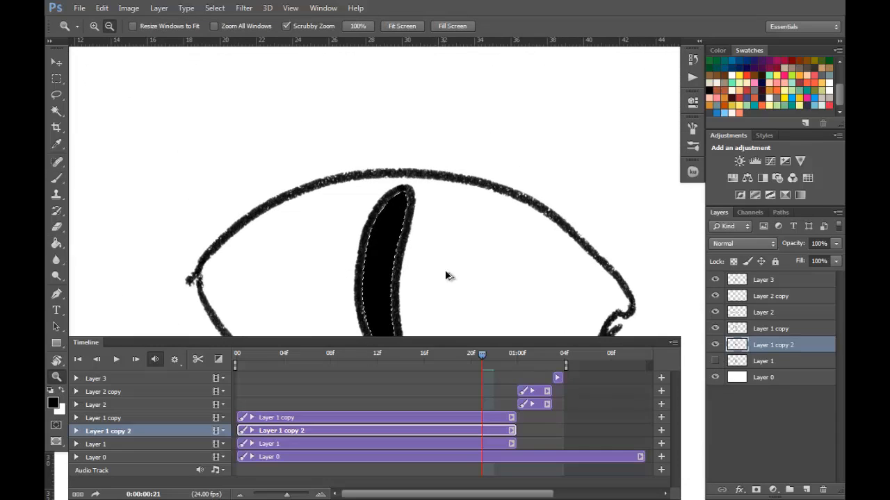
Step back through the history to undo the pupil's black fill and selection.
key(ctrl+alt+z)
mouse_move(578, 257)
mouse_down()
mouse_move(558, 212)
mouse_move(549, 230)
mouse_move(496, 191)
mouse_up()
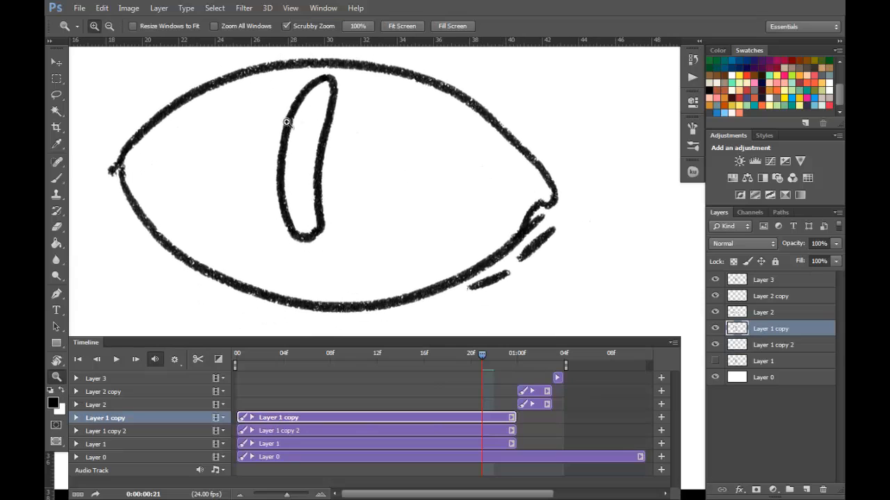
key(b)
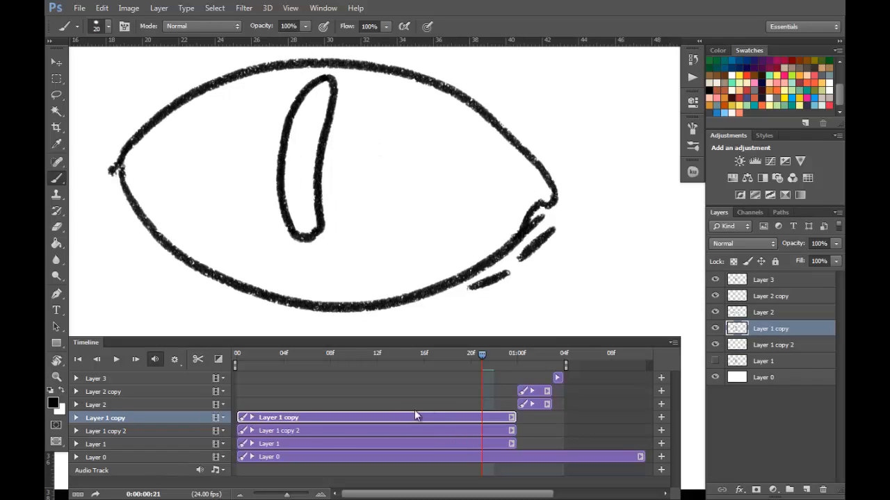
Create a new action named ExpandFill in the AnimTut set and pause its recording.
click(691, 79)
click(584, 318)
click(568, 319)
click(640, 318)
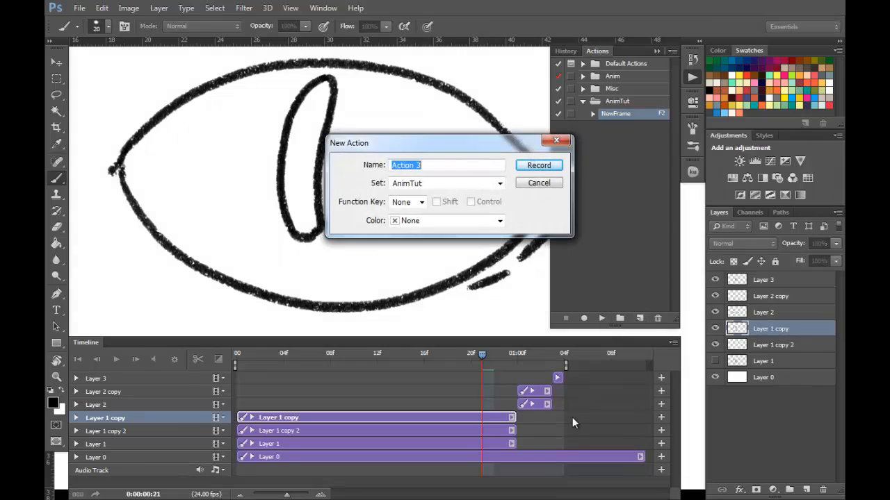
text(ExpandFil)
click(538, 167)
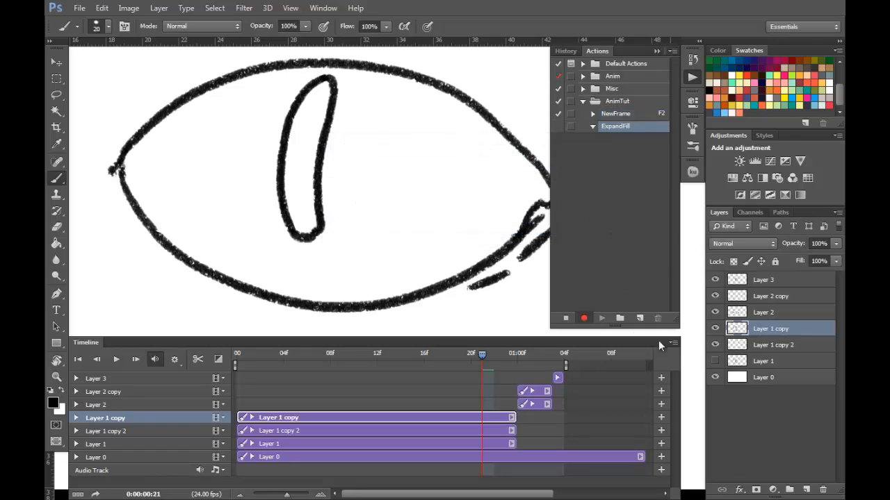
click(565, 317)
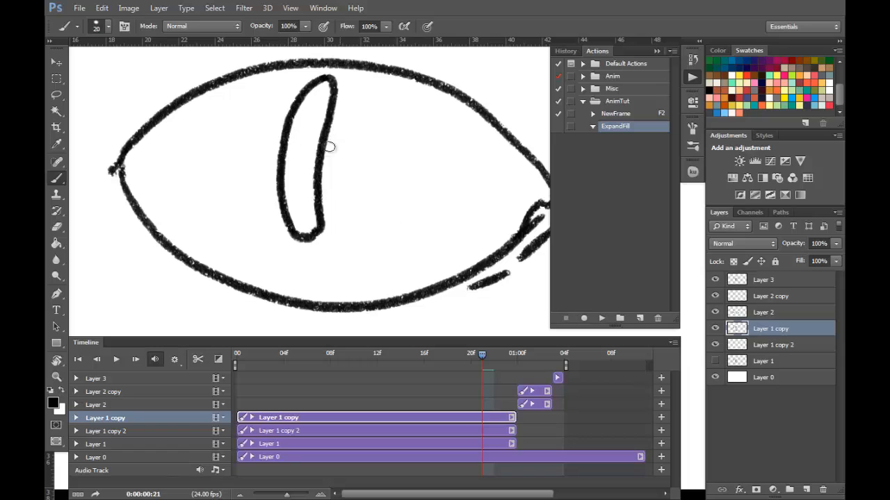
Select the pupil's interior with the Magic Wand and start recording into the ExpandFill action.
key(w)
click(285, 176)
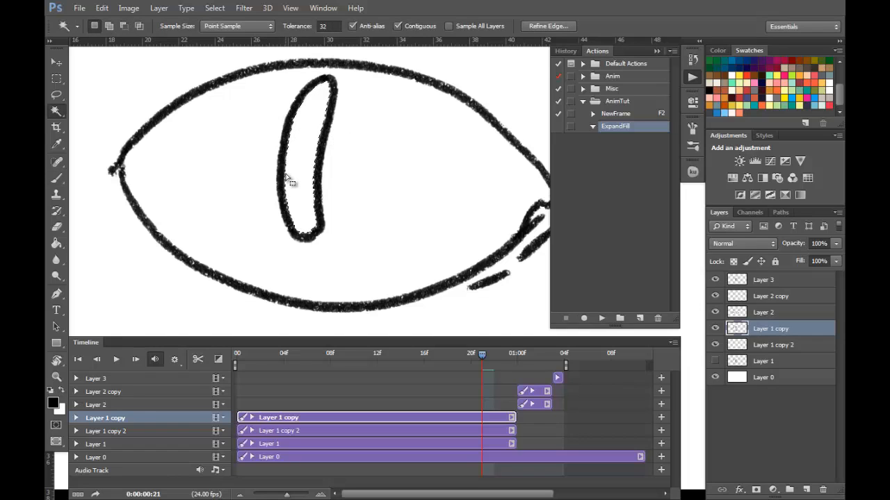
click(584, 318)
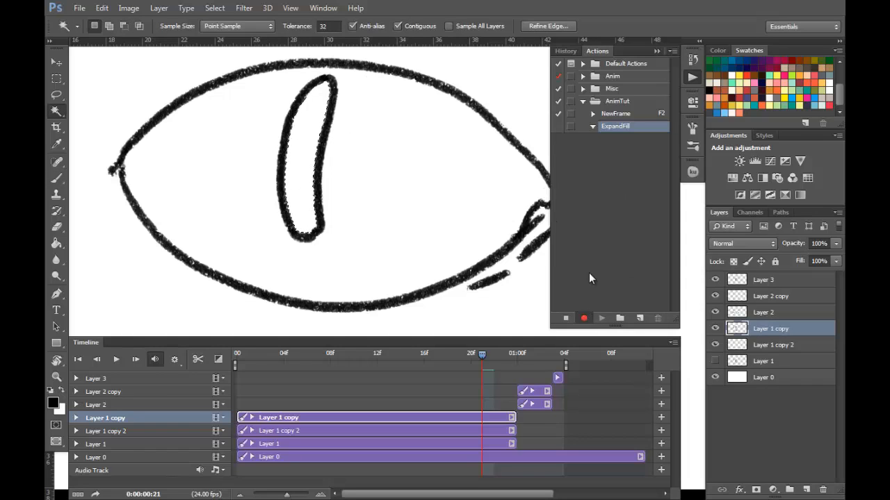
click(103, 8)
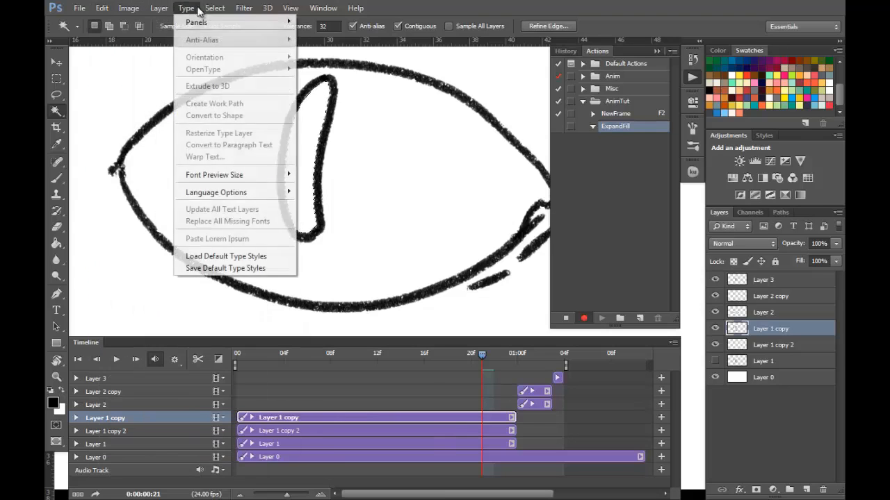
mouse_move(215, 8)
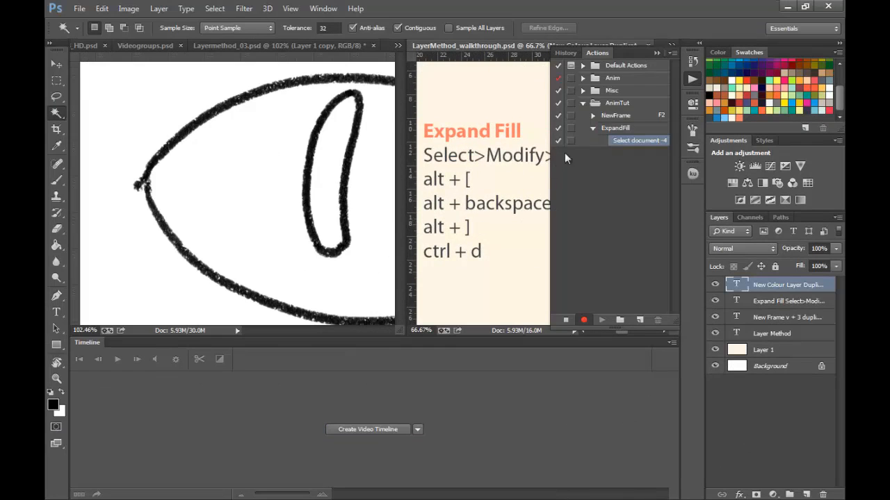
Widen the LayerMethod_walkthrough.psd view beside Layermethod_03.psd to show the Expand Fill notes, and stop the recording.
click(405, 319)
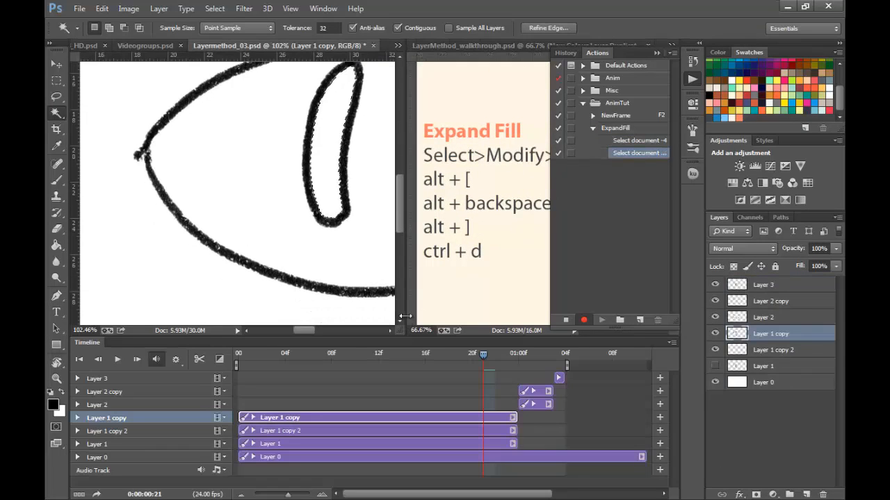
drag(405, 316, 365, 313)
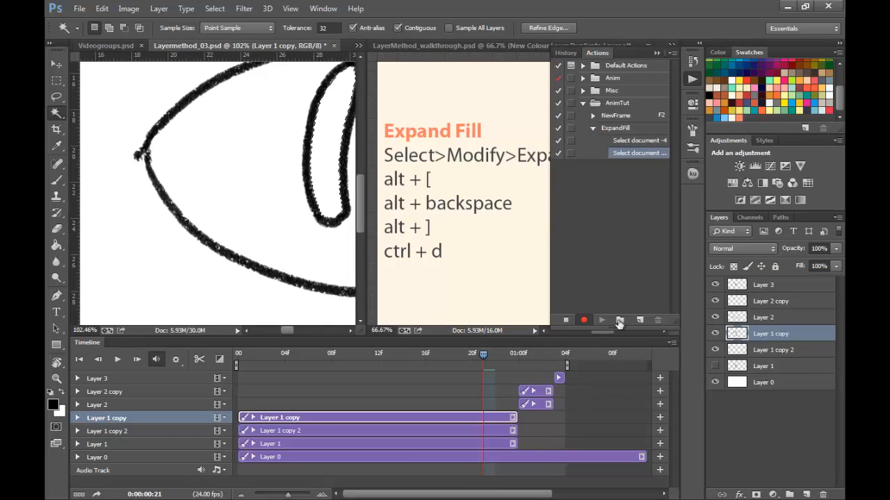
click(567, 321)
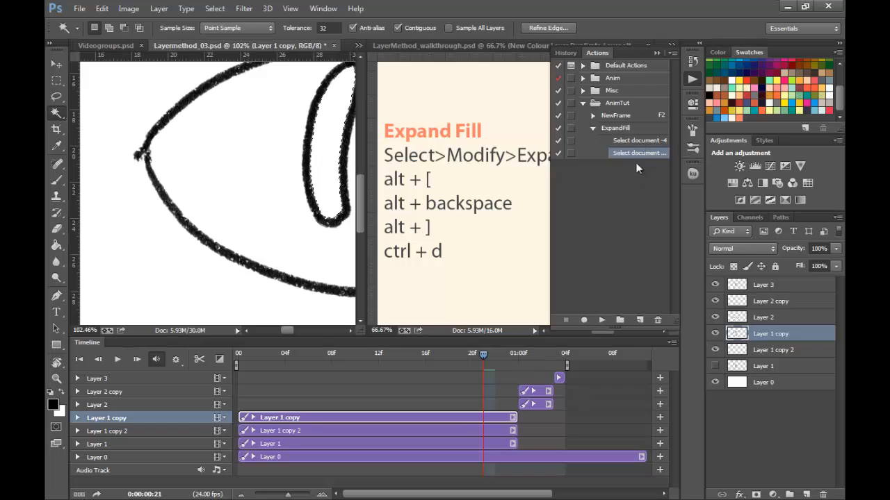
Delete the two recorded Select document steps from the ExpandFill action.
click(658, 320)
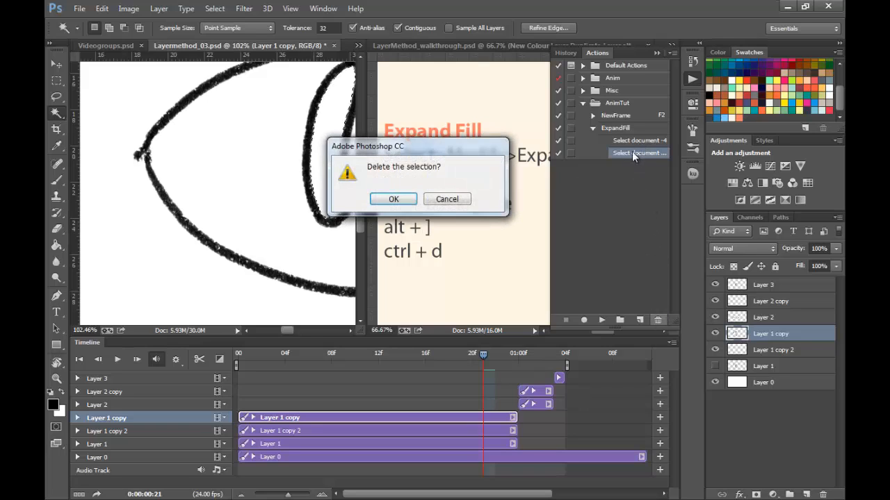
click(394, 200)
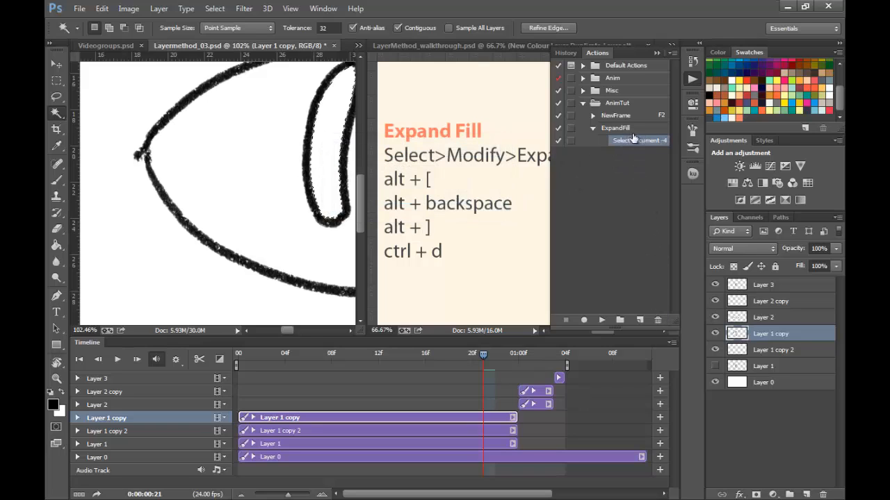
click(657, 320)
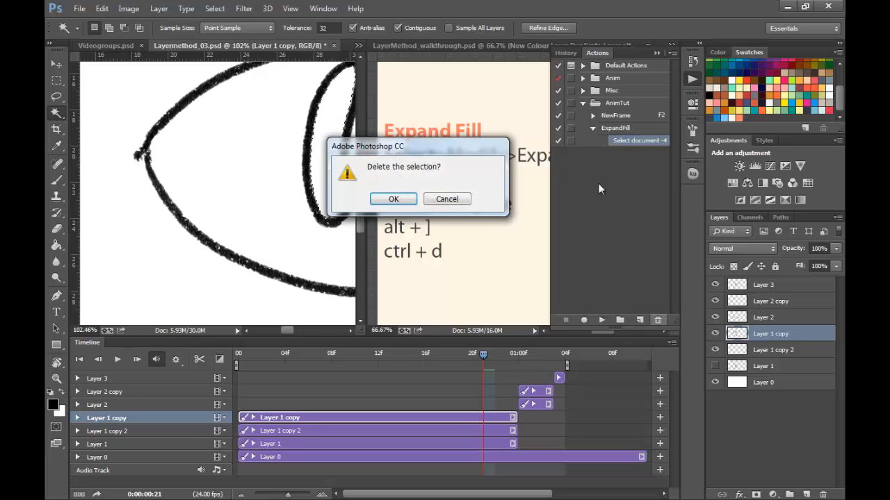
click(395, 199)
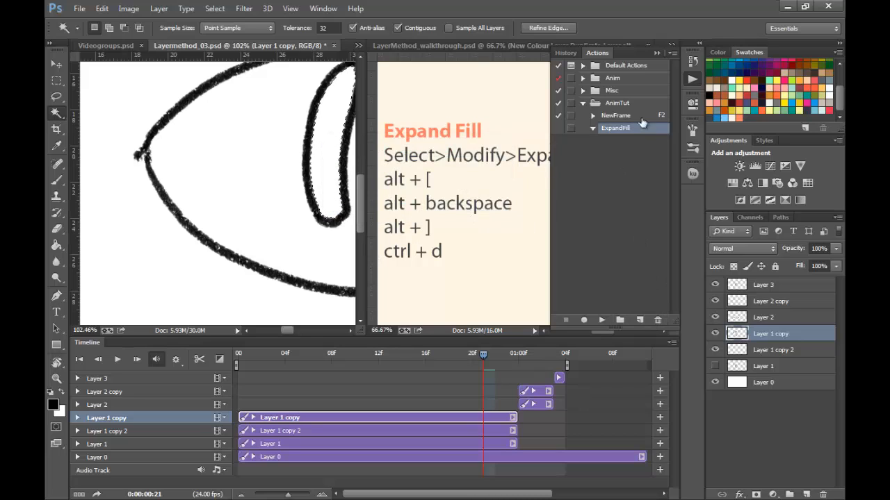
Detach the Actions panel and place it beside the Expand Fill notes so the instructions stay readable.
drag(588, 51, 506, 167)
click(671, 46)
drag(580, 164, 661, 88)
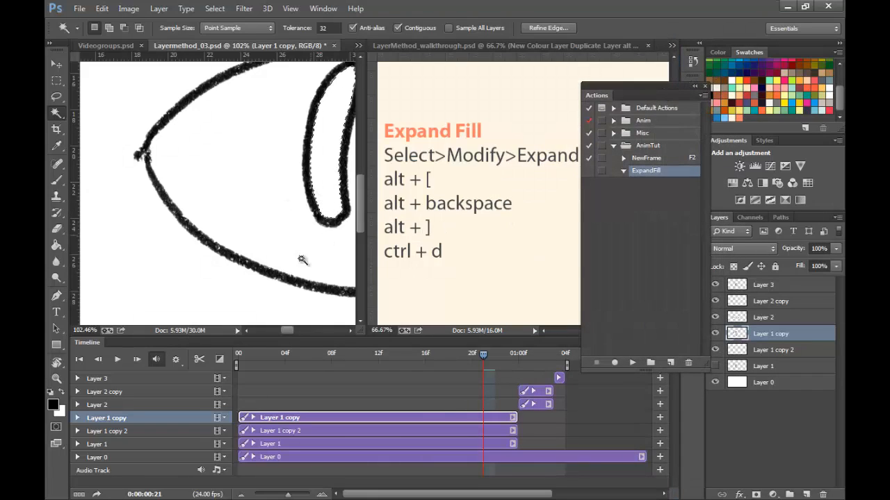
Check Layer 1 copy by toggling its visibility, and reselect the pupil's interior with the Magic Wand.
click(716, 334)
click(716, 333)
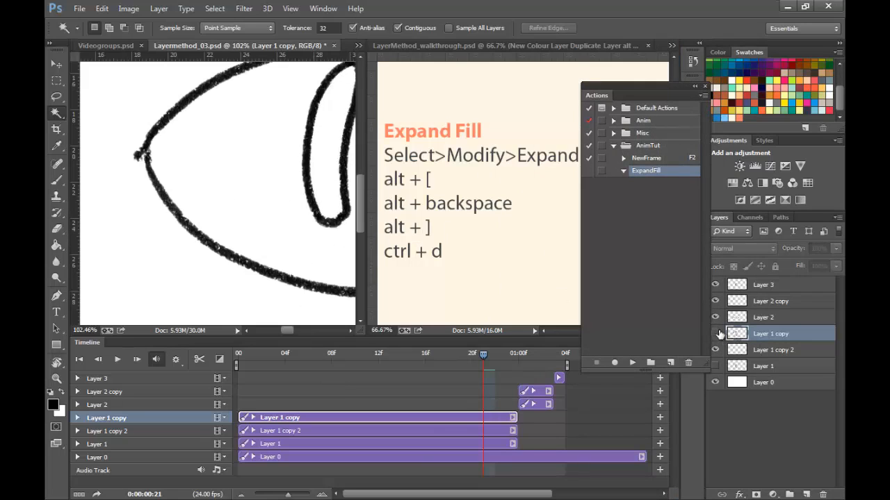
drag(292, 215, 218, 278)
click(245, 226)
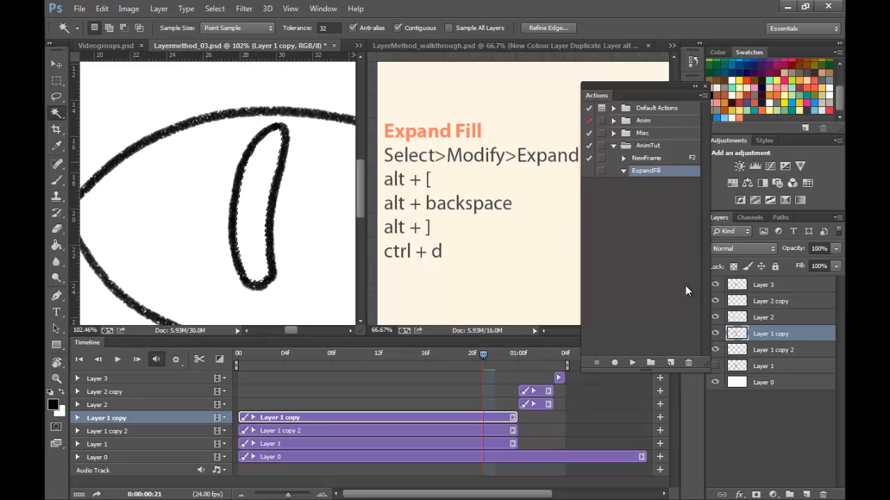
Start recording ExpandFill and expand the pupil selection as its first recorded command.
click(614, 363)
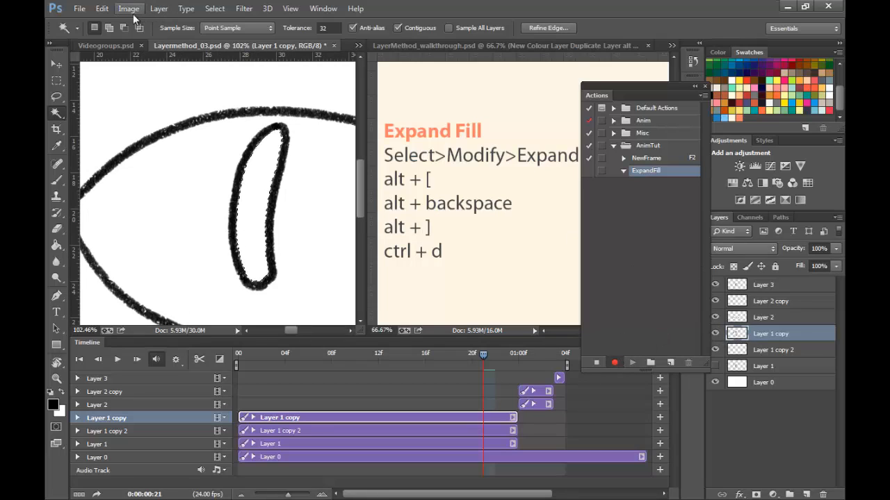
click(213, 10)
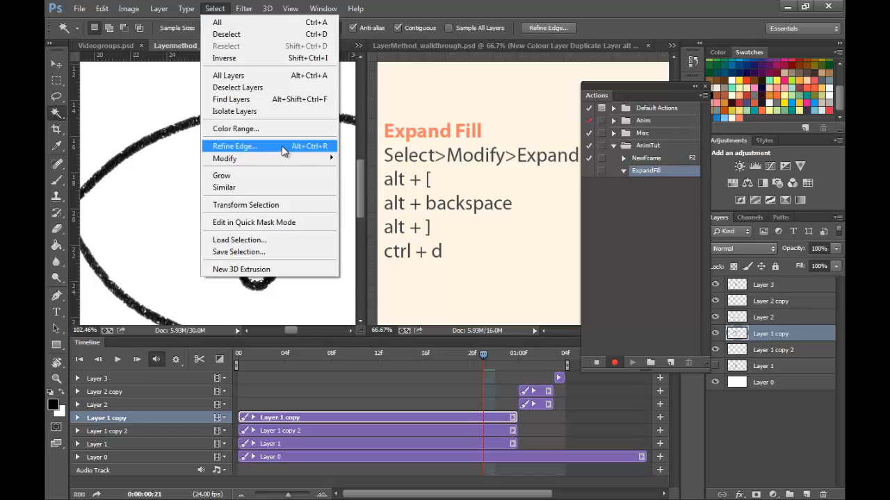
mouse_move(291, 161)
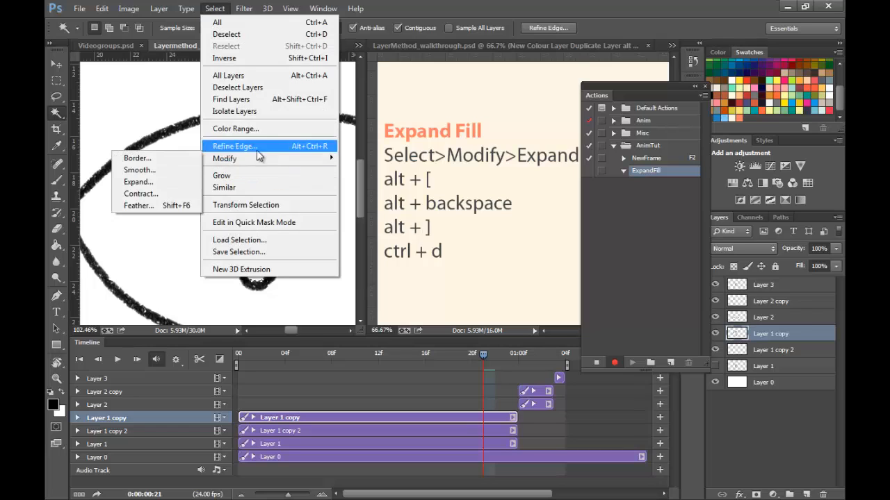
click(170, 182)
click(499, 164)
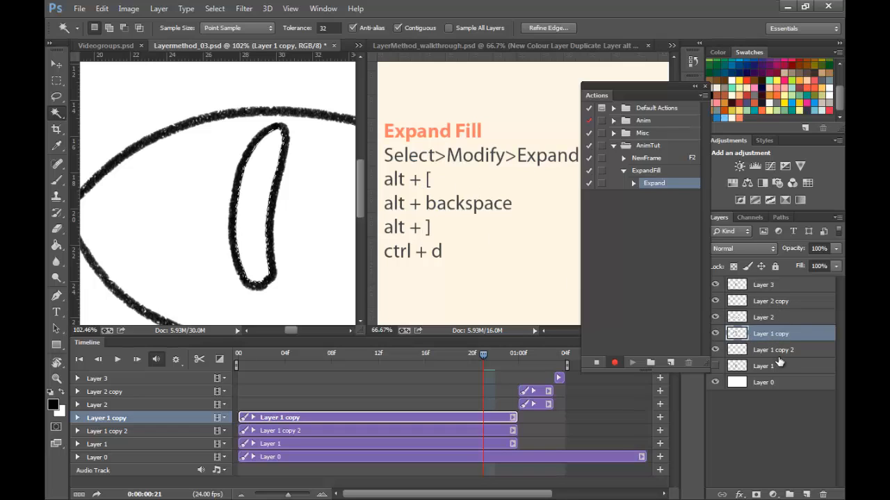
Record ExpandFill's remaining commands: select the layer below, fill with the foreground colour, select the layer above and deselect, and stop recording.
key(alt+bracketleft)
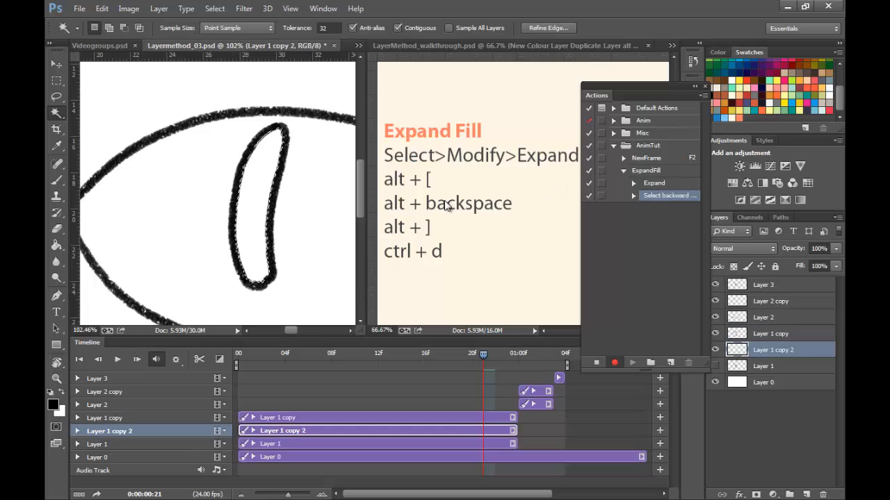
key(alt+BackSpace)
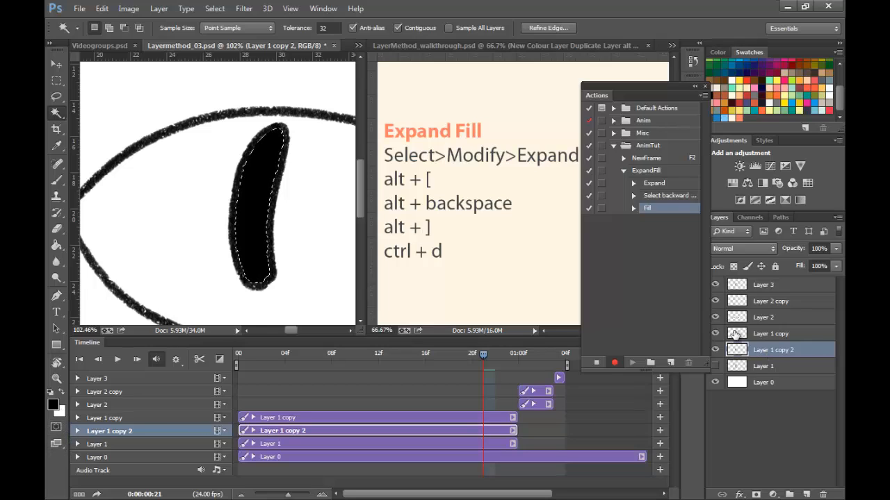
key(alt+bracketright)
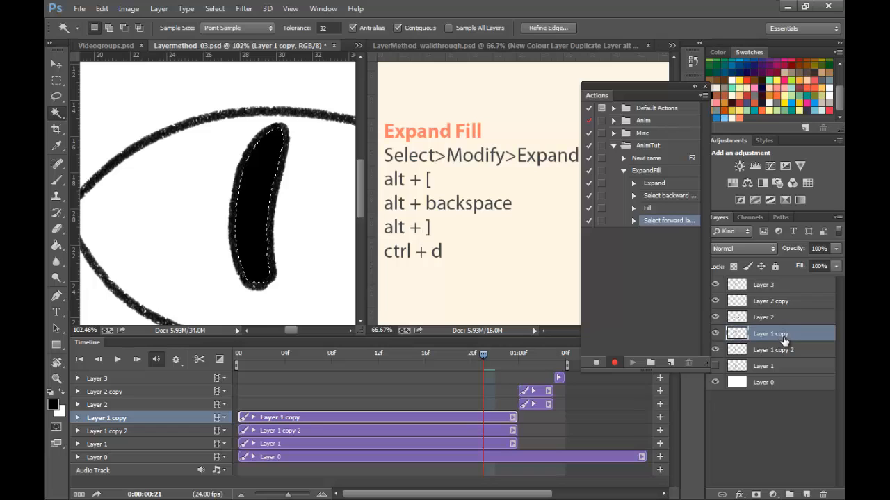
key(ctrl+d)
key(z)
drag(322, 240, 243, 304)
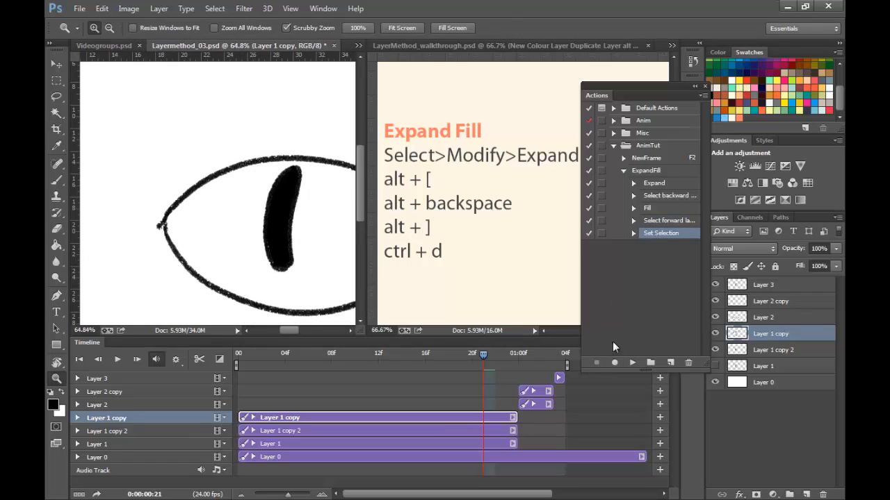
Assign F3 as the function key of the ExpandFill action and collapse its command list.
double_click(645, 171)
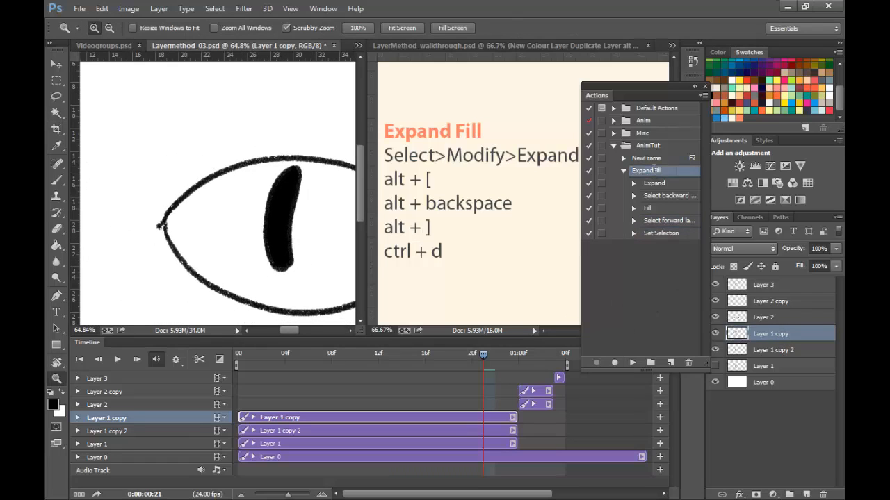
double_click(686, 172)
click(419, 203)
click(405, 242)
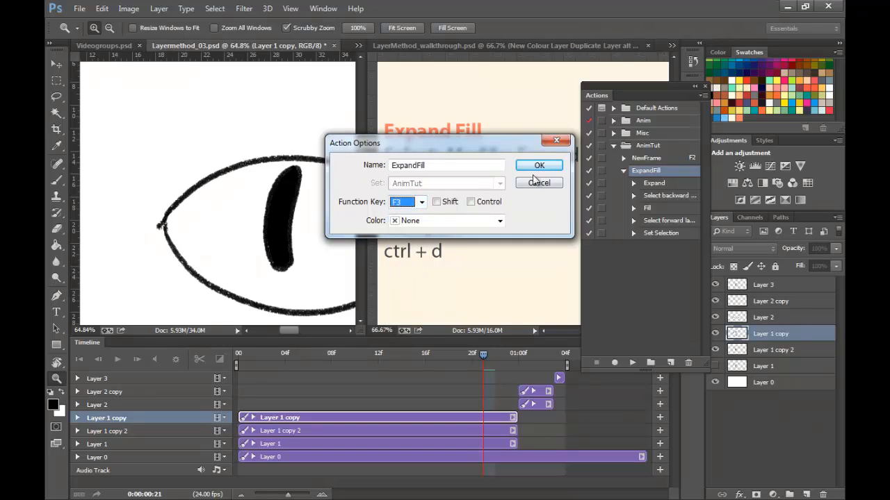
click(539, 167)
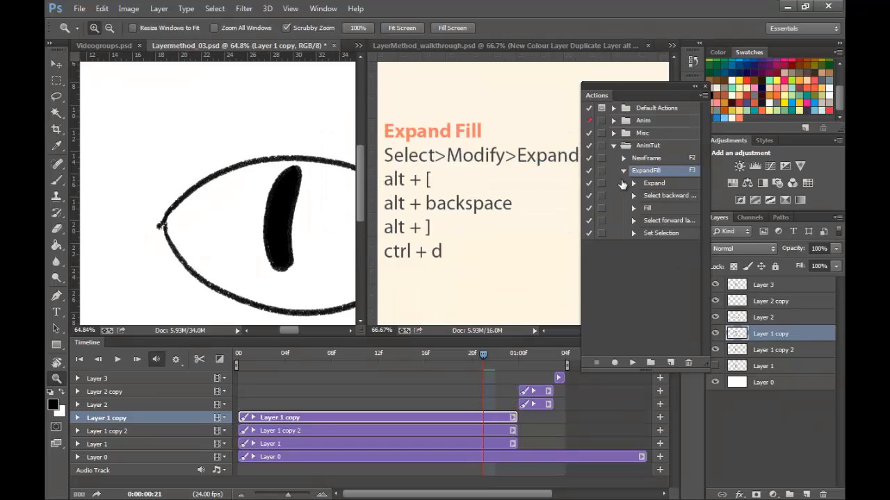
click(623, 171)
Try the ExpandFill action on the eye's interior around the pupil, selected with the Magic Wand.
drag(287, 251, 233, 257)
key(w)
click(278, 235)
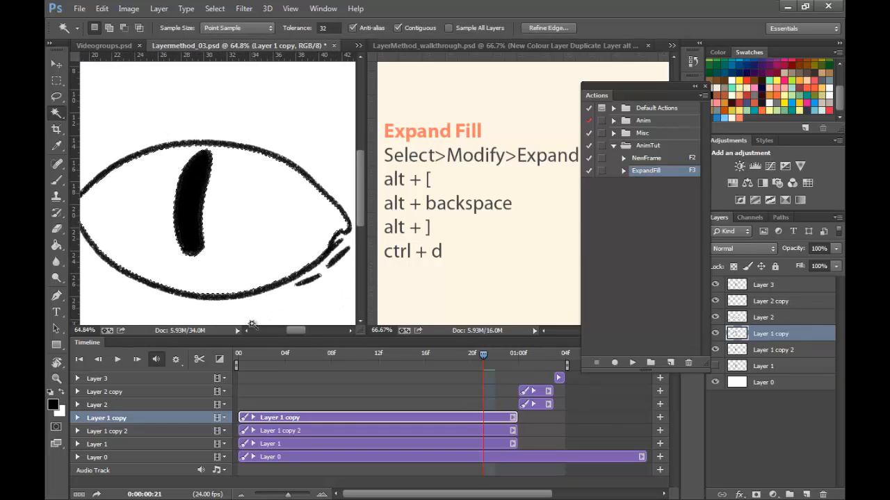
key(F3)
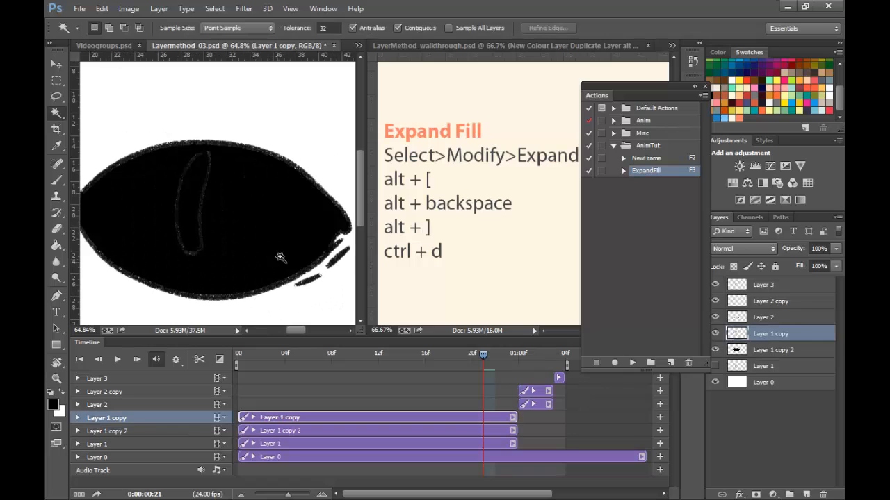
Undo the black ExpandFill fill of the eye's interior and clear the selection.
key(z)
drag(237, 216, 306, 228)
drag(276, 243, 278, 262)
key(ctrl+alt+z)
key(ctrl+alt+z)
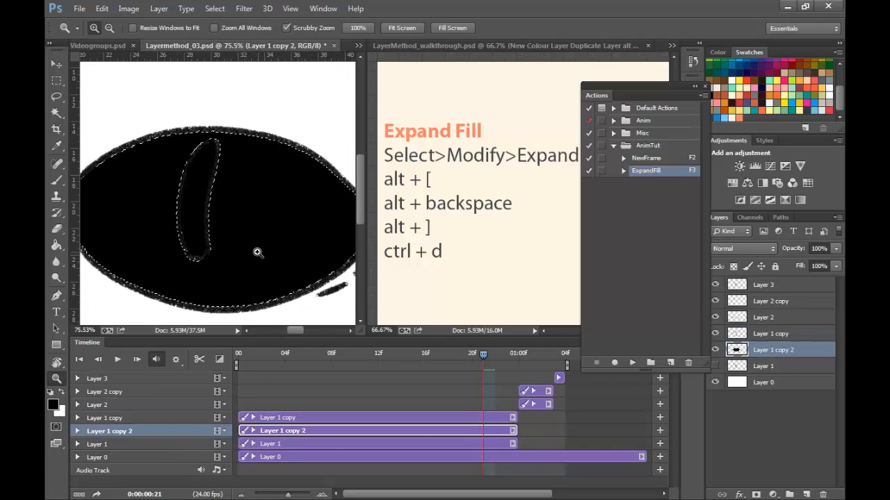
key(ctrl+d)
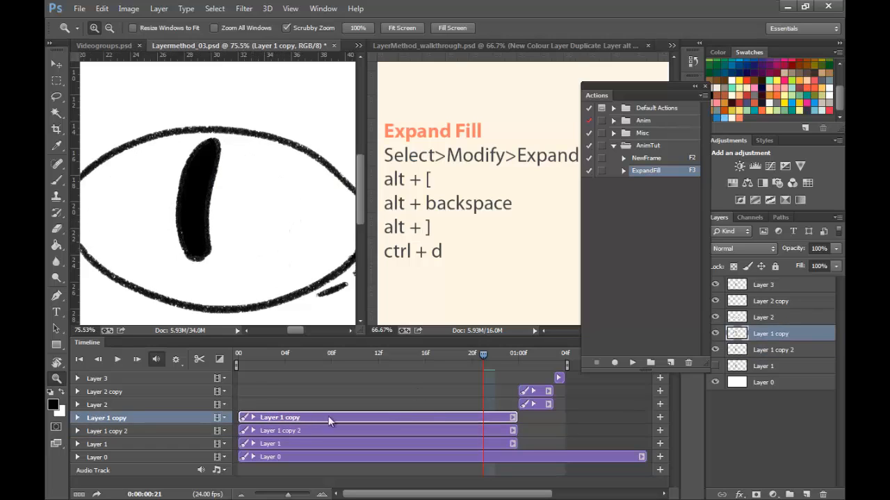
Compare the pupil fill and the line drawing by toggling the visibility of Layer 1 copy 2 and Layer 1 copy.
click(763, 317)
drag(272, 258, 249, 267)
key(v)
click(221, 214)
click(716, 350)
click(716, 350)
click(716, 333)
click(716, 333)
click(761, 334)
Delete the hidden Layer 1 from the document.
click(715, 366)
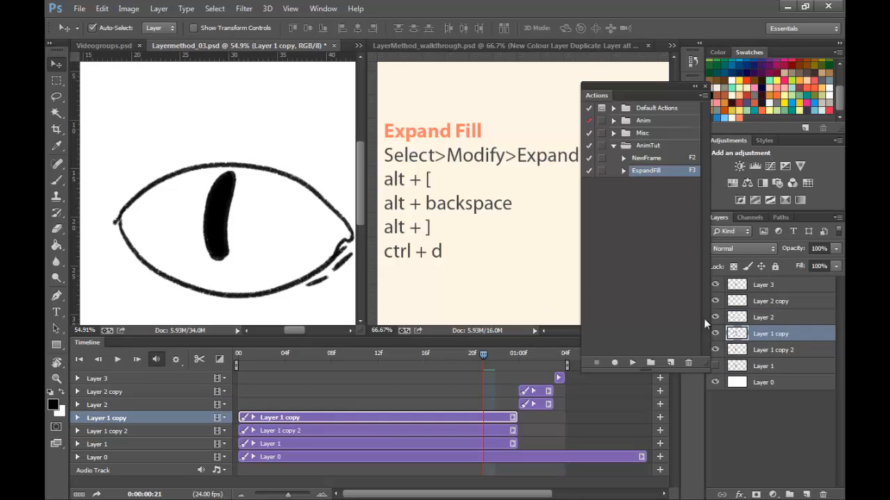
click(398, 446)
drag(775, 367, 822, 495)
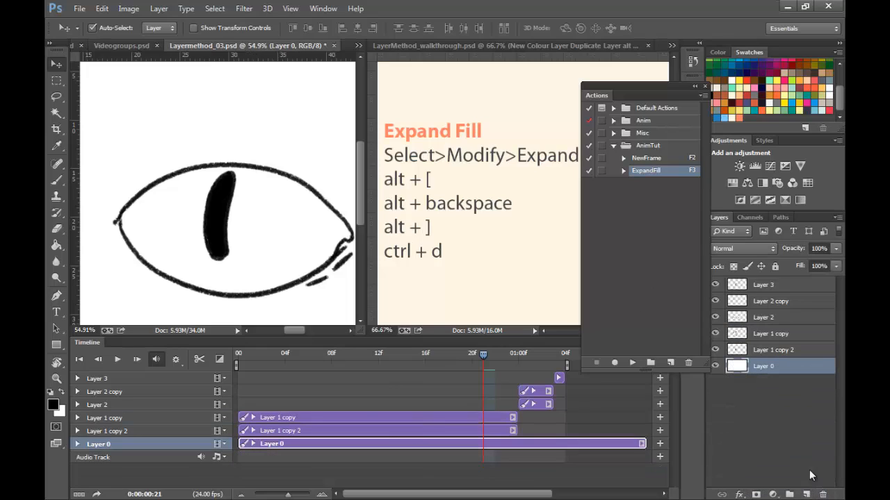
Select Layer 1 copy 2 and examine its contents by toggling its visibility.
click(372, 430)
click(412, 417)
click(407, 431)
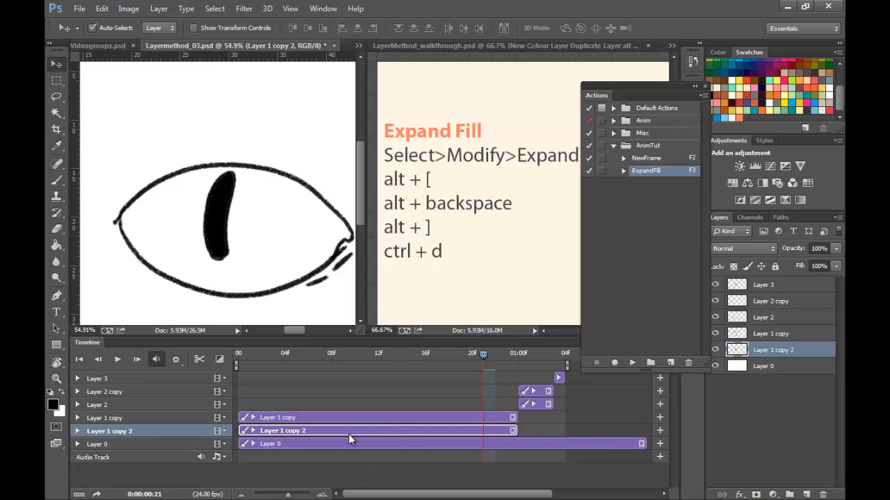
click(716, 350)
click(715, 350)
click(715, 349)
click(715, 349)
Create a new action named NewColourLayer in the AnimTut set and stop its recording.
click(670, 362)
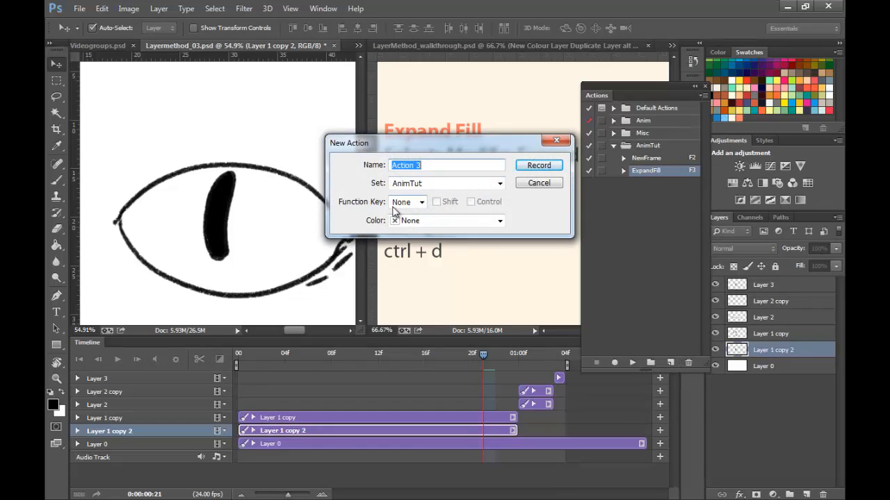
text(NewColourLayer)
key(Return)
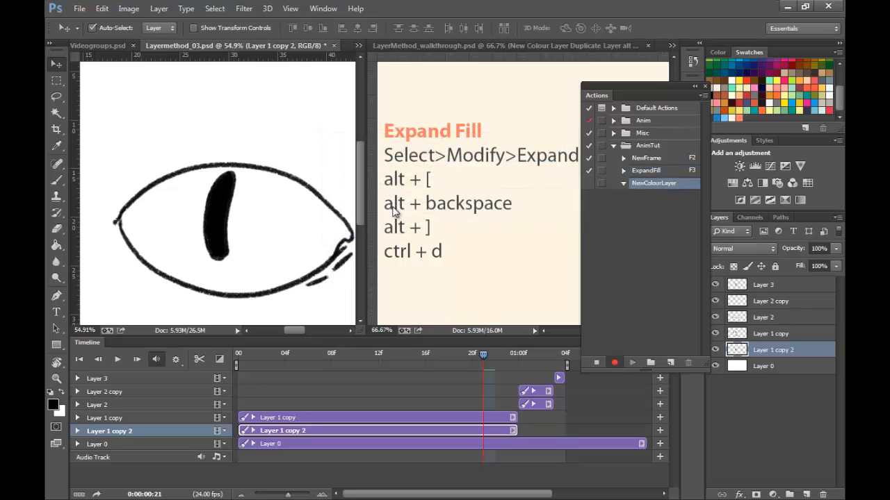
click(598, 361)
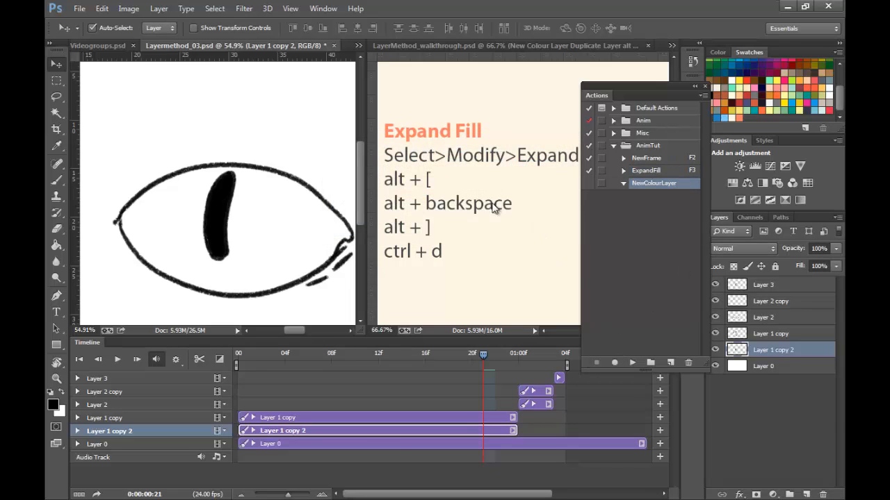
Bring the New Colour Layer instructions into view in LayerMethod_walkthrough.psd.
click(495, 209)
drag(441, 224, 578, 231)
drag(483, 215, 510, 216)
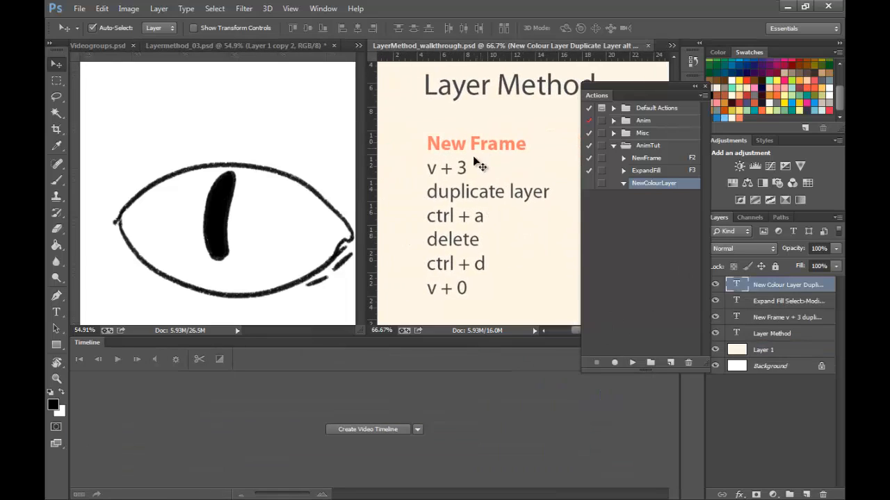
drag(447, 214, 347, 214)
drag(508, 230, 418, 216)
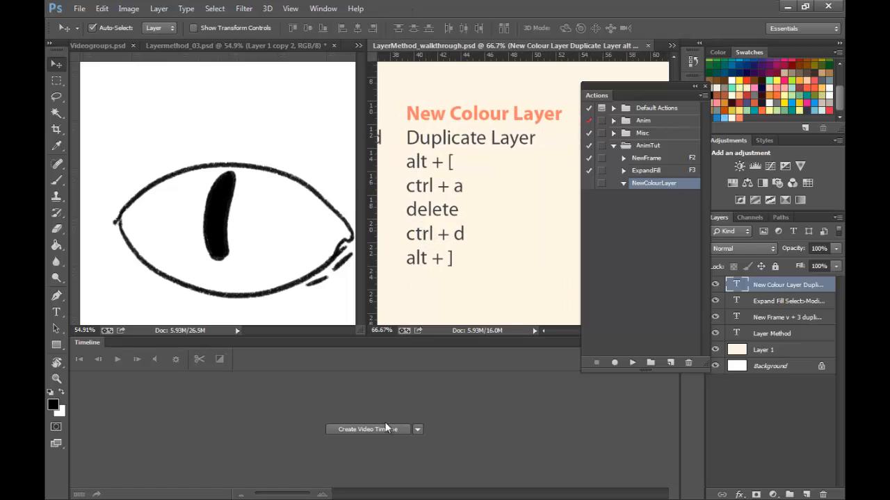
Return to Layermethod_03.psd, hide the pupil fill on Layer 1 copy 2 and select Layer 1 copy.
click(224, 212)
click(715, 350)
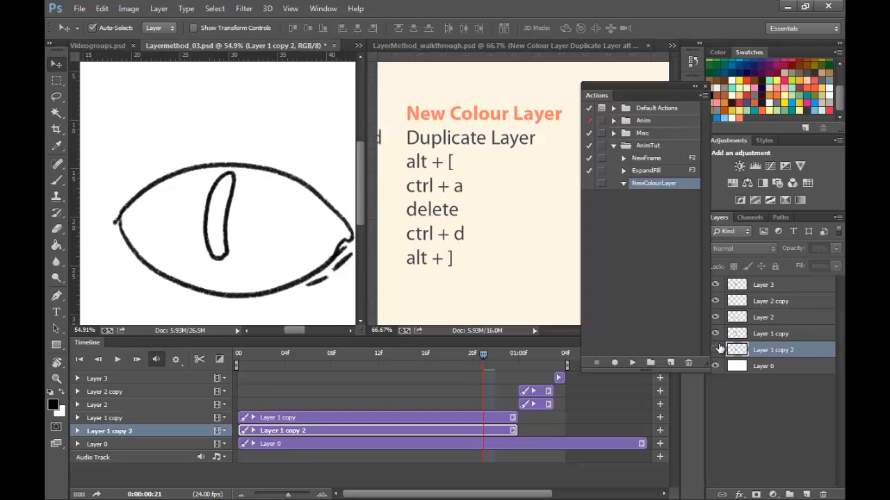
click(715, 349)
click(717, 333)
click(716, 349)
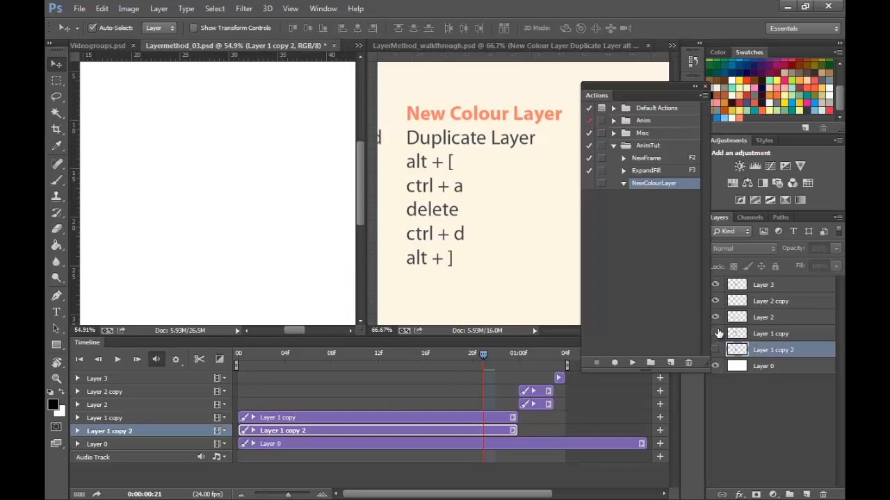
click(717, 333)
click(775, 333)
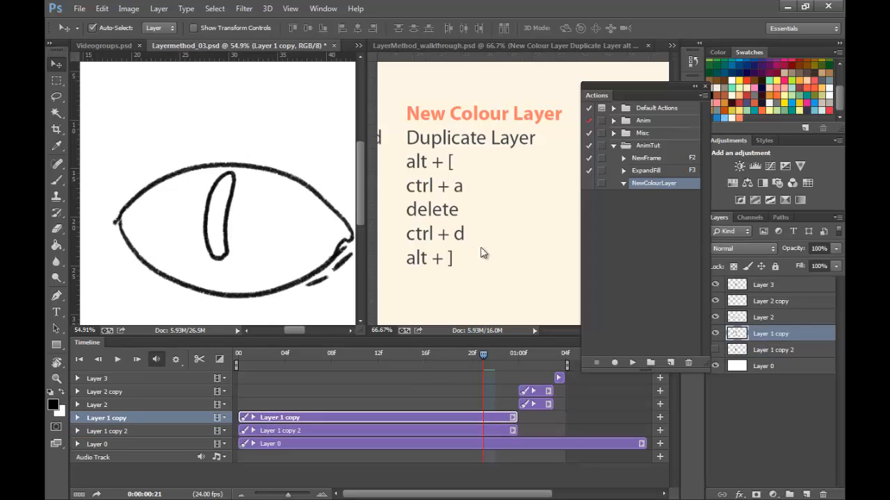
Start recording NewColourLayer by duplicating Layer 1 copy and selecting the layer below the duplicate.
click(614, 362)
drag(791, 337, 806, 494)
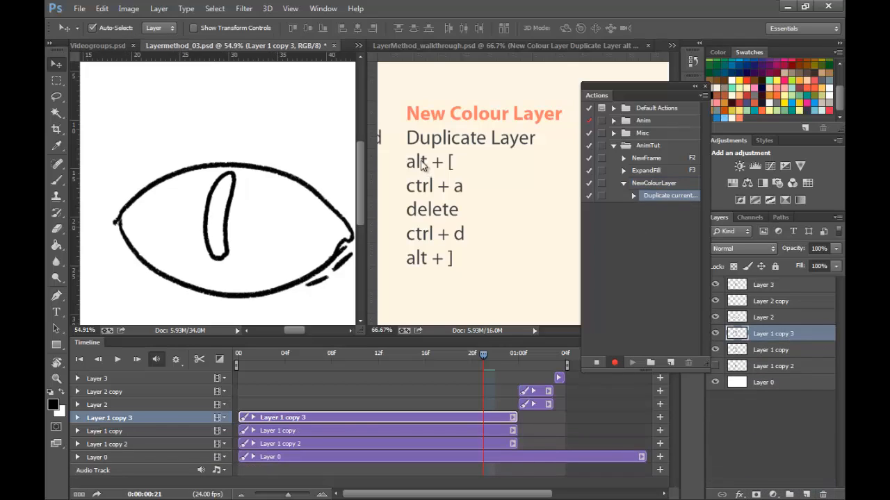
key(alt+bracketleft)
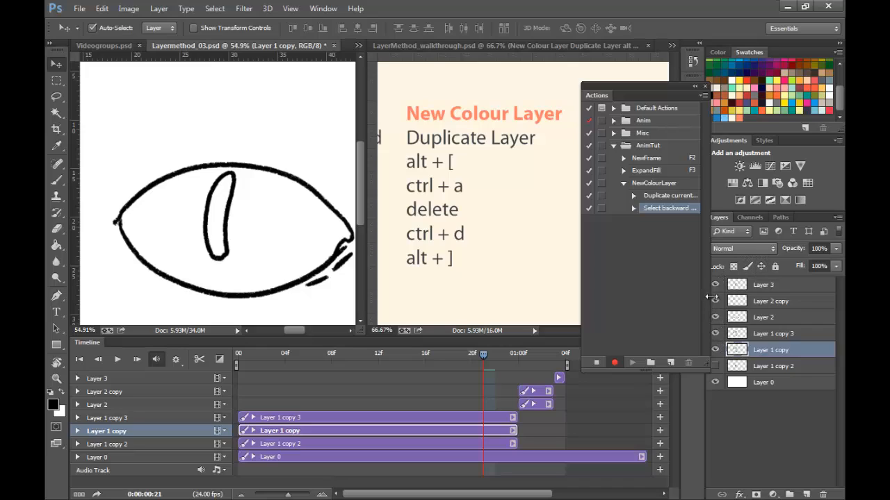
Record clearing the lower layer's contents, deselecting and selecting the layer above, and stop recording NewColourLayer.
key(ctrl+a)
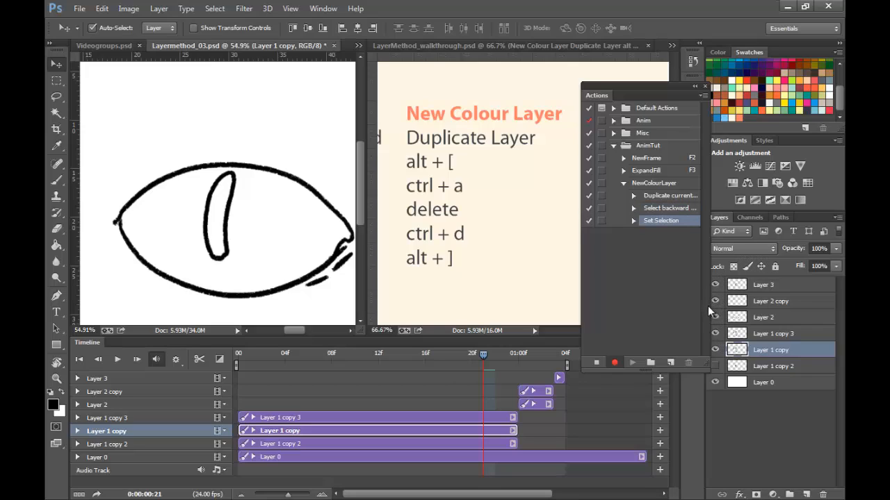
key(Delete)
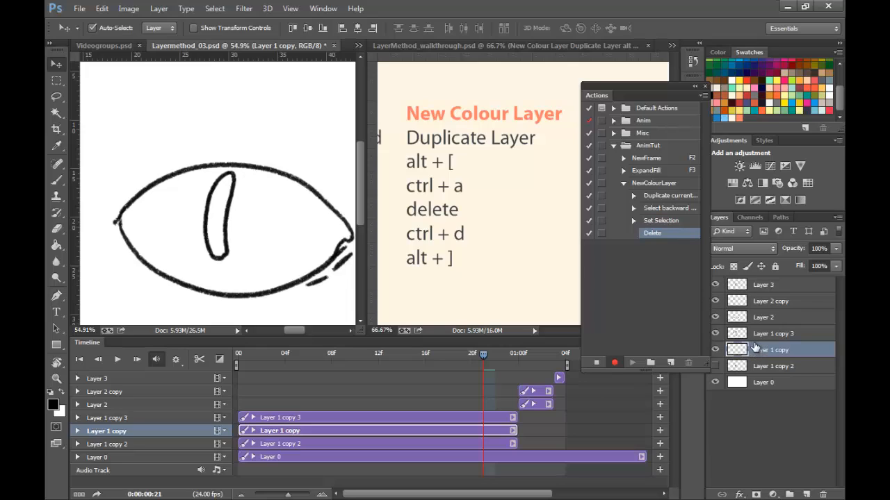
key(ctrl+d)
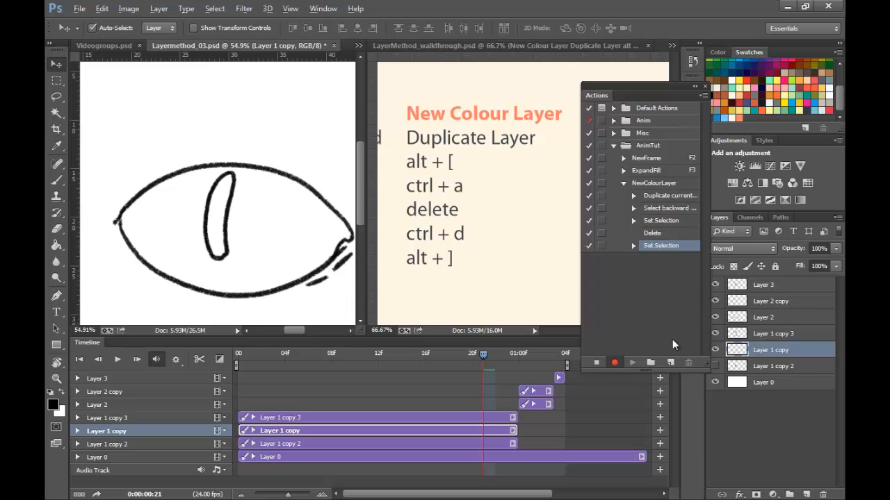
key(alt+bracketright)
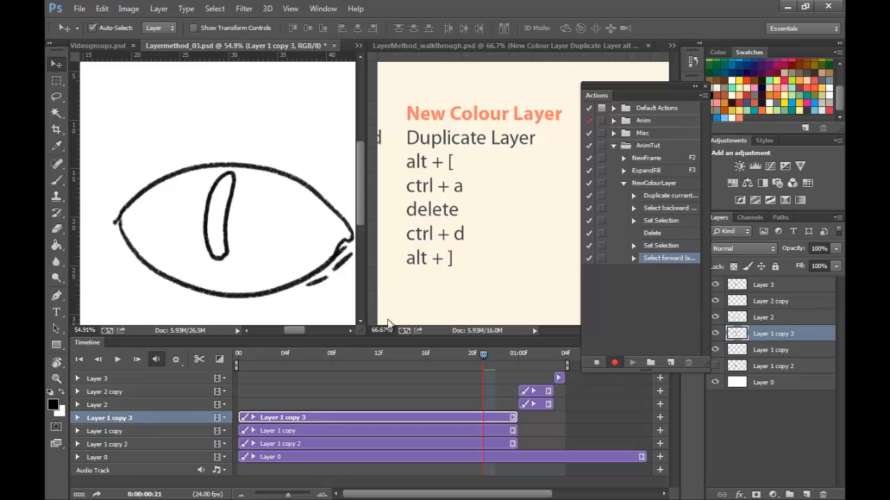
click(616, 363)
Collapse the NewColourLayer action and assign F4 as its function key.
click(625, 183)
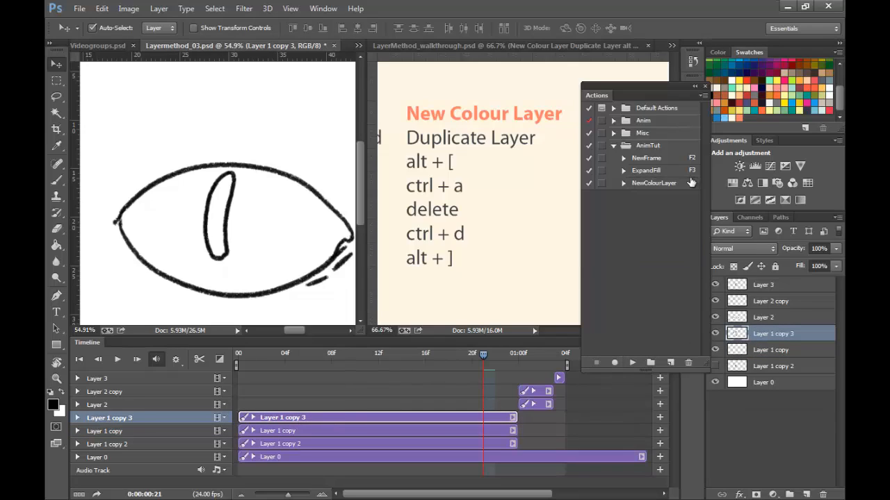
double_click(692, 182)
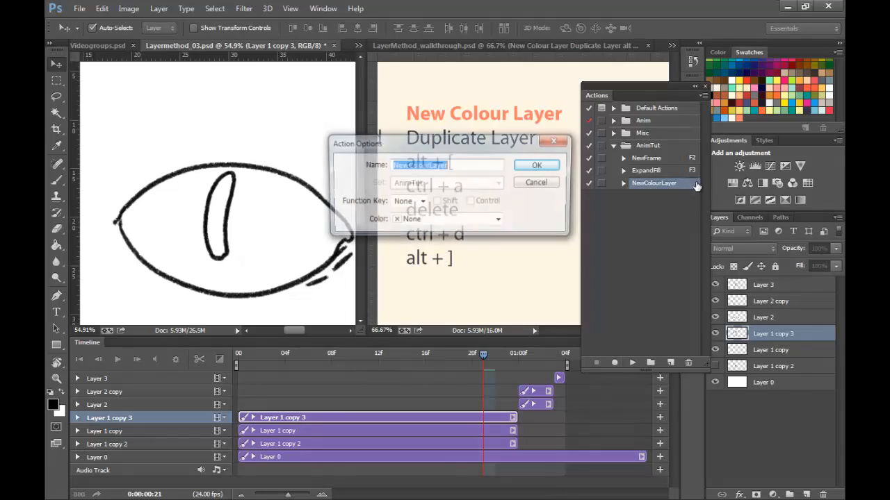
click(422, 202)
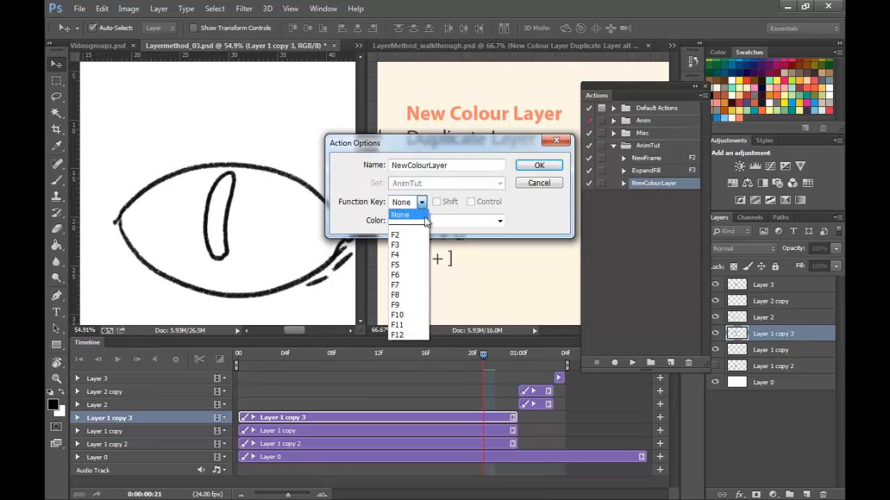
click(409, 256)
click(539, 167)
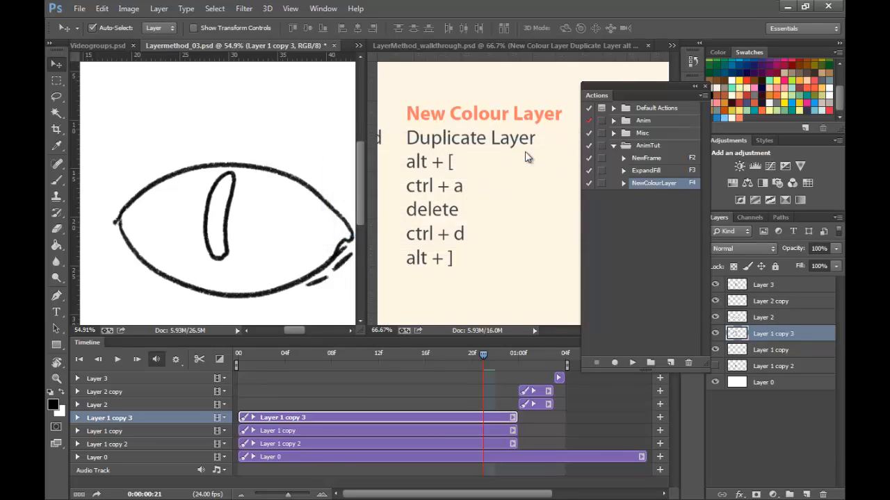
Select the pupil's interior on Layer 1 copy 3 with the Magic Wand and run the ExpandFill action on it.
key(z)
drag(284, 230, 220, 294)
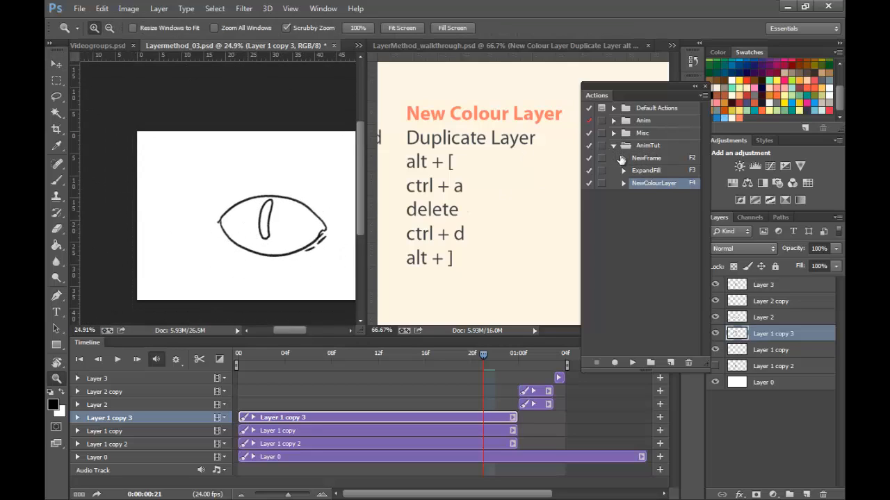
mouse_move(231, 235)
mouse_down()
mouse_move(306, 241)
mouse_move(204, 241)
mouse_up()
key(w)
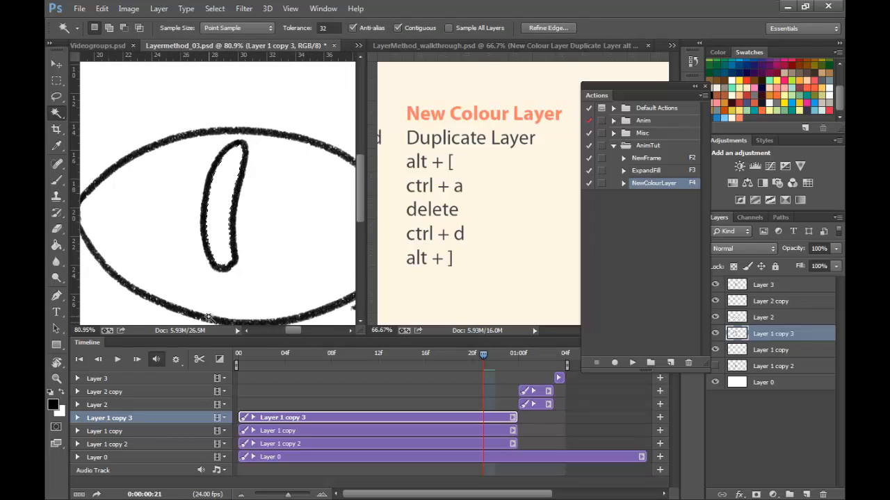
key(F3)
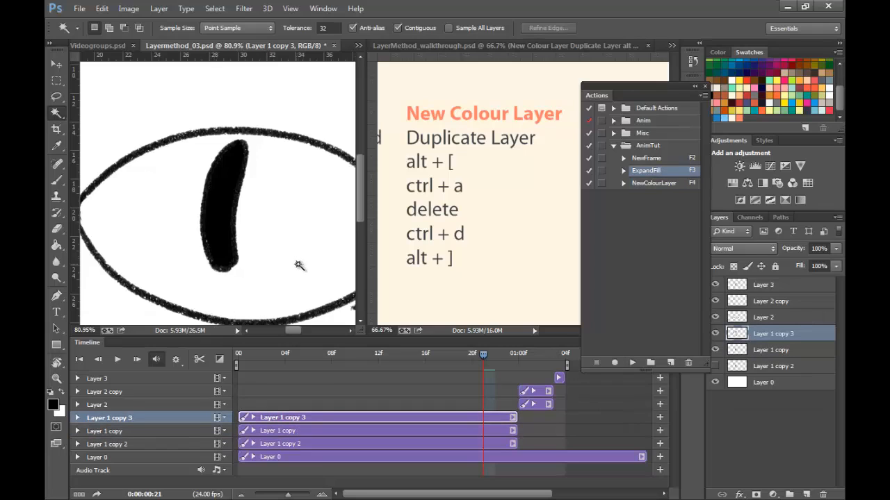
Collapse the floating Actions panel to an icon and shrink the Timeline to enlarge the document area.
key(z)
drag(297, 263, 272, 278)
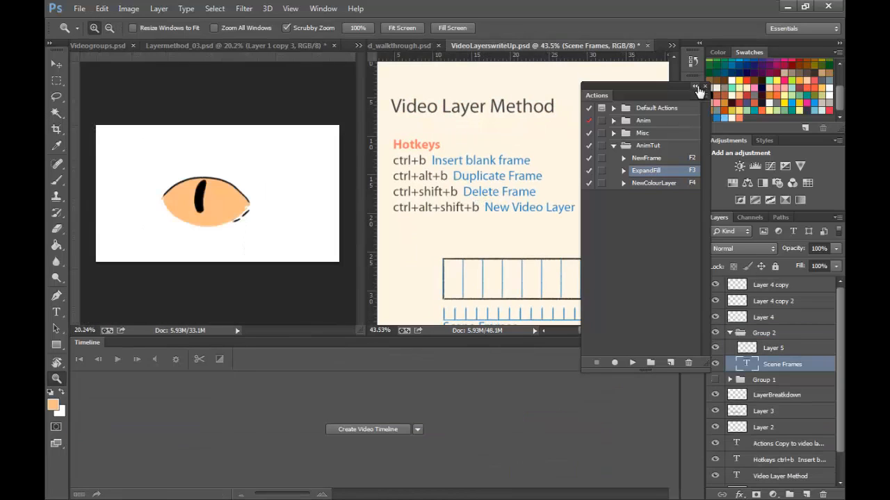
click(694, 87)
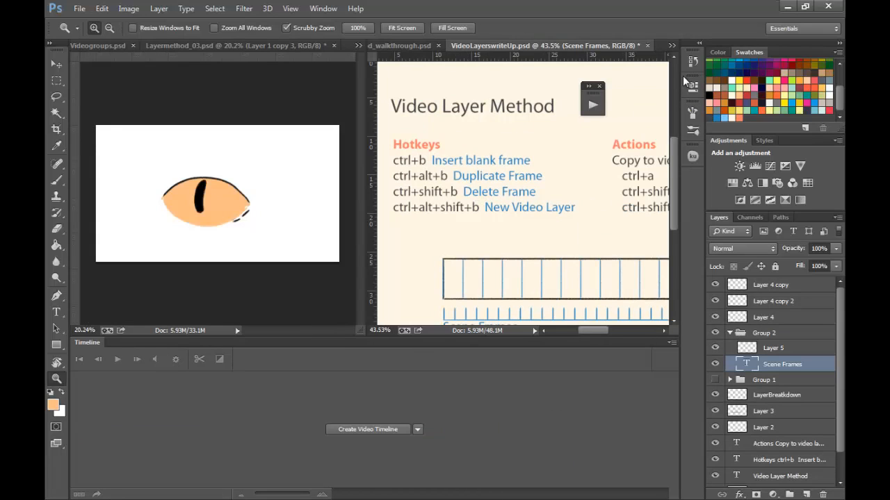
drag(410, 339, 410, 385)
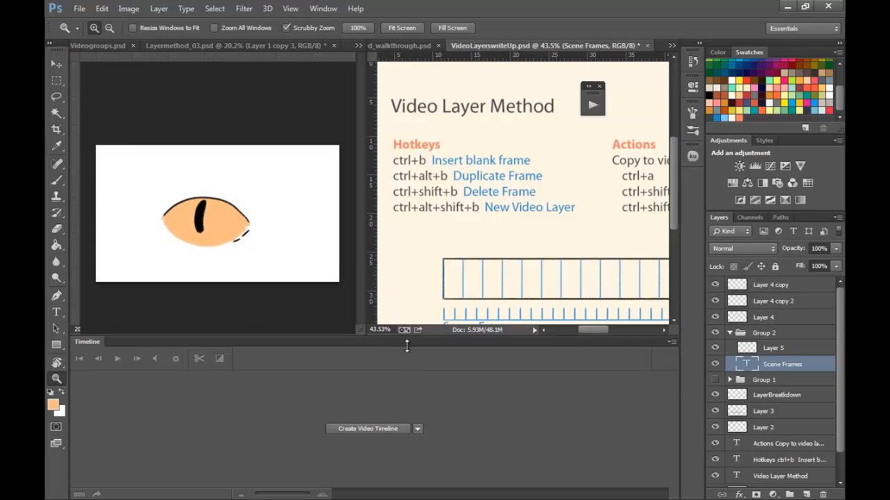
click(246, 226)
drag(222, 226, 279, 221)
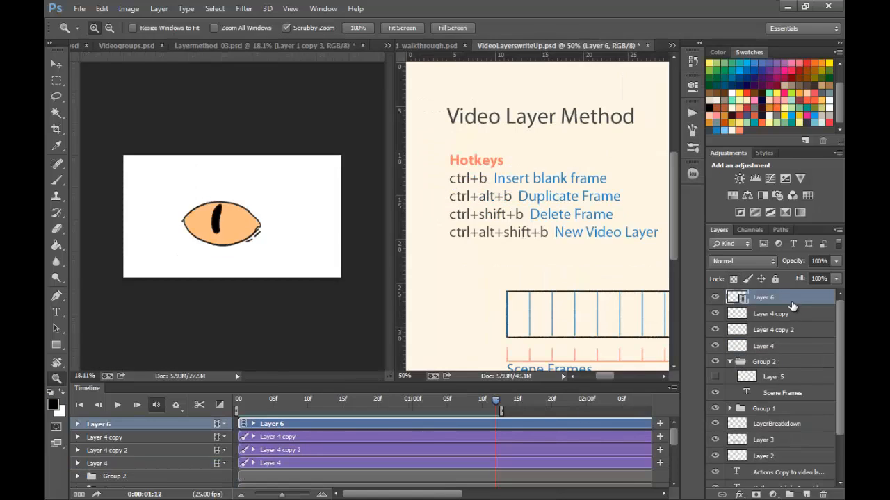
Delete video layer Layer 6, add a new blank video layer and move its clip to the start of the timeline.
drag(793, 306, 822, 495)
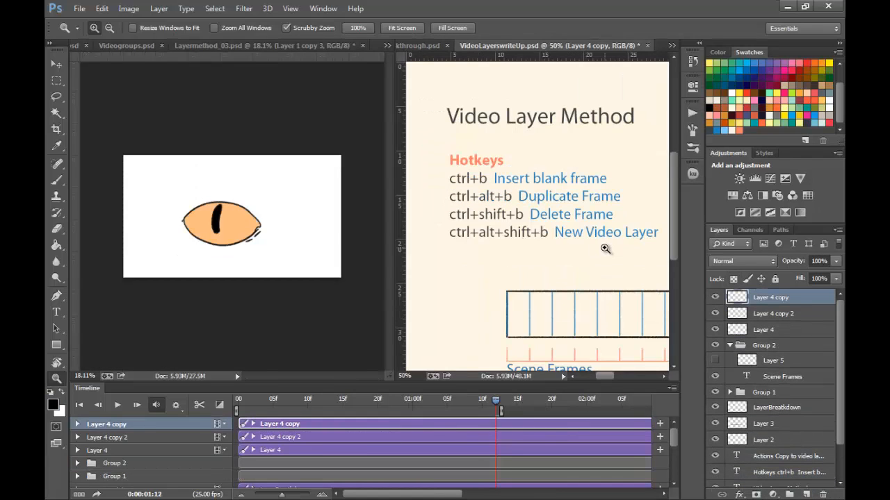
click(129, 9)
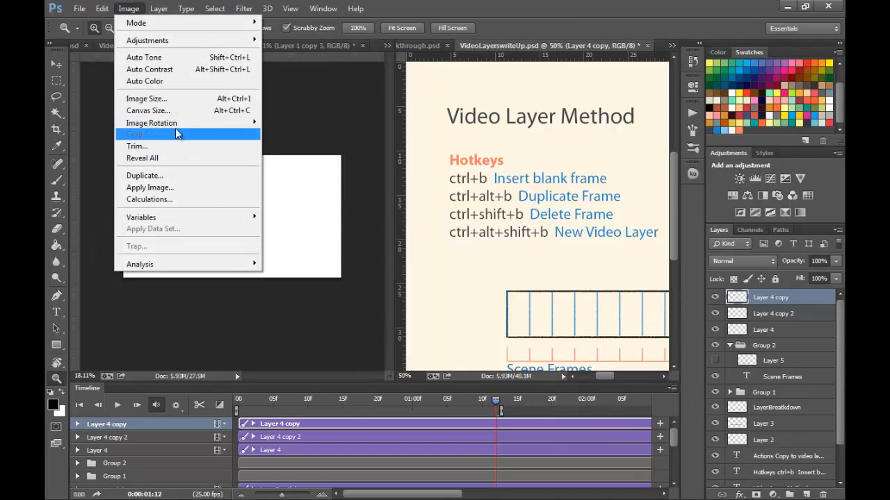
mouse_move(159, 9)
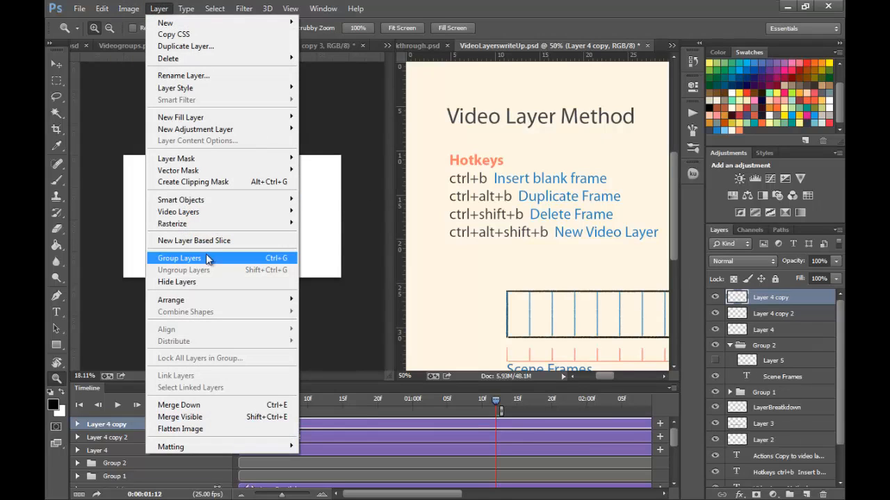
mouse_move(238, 211)
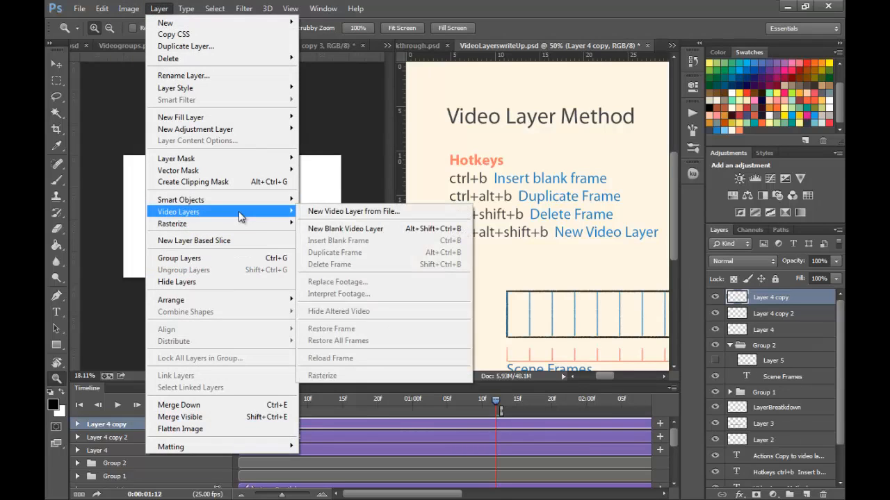
click(376, 229)
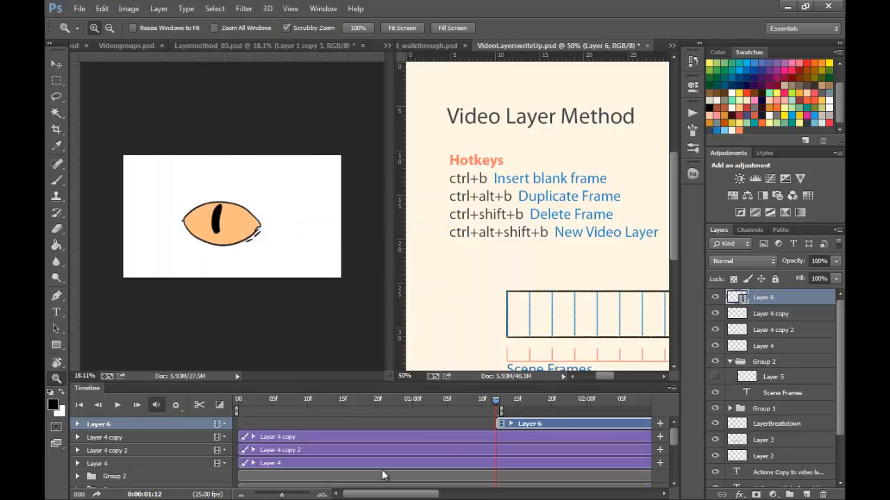
drag(550, 422, 261, 423)
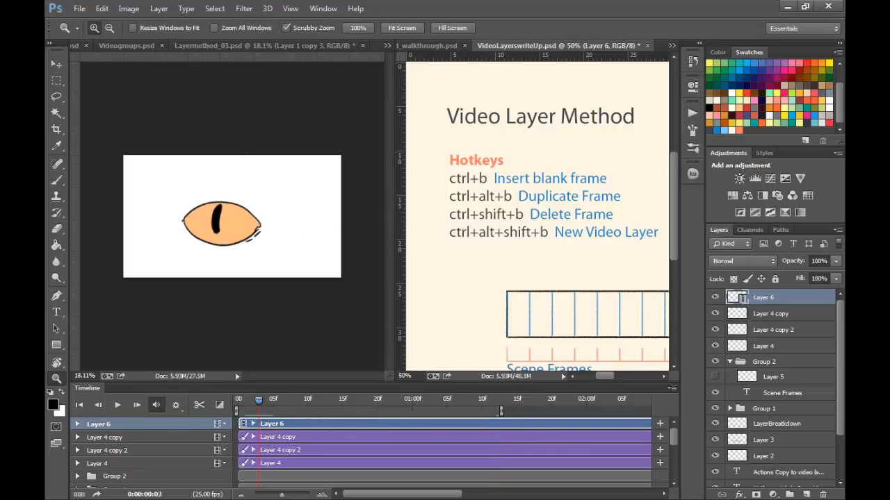
drag(283, 494, 293, 496)
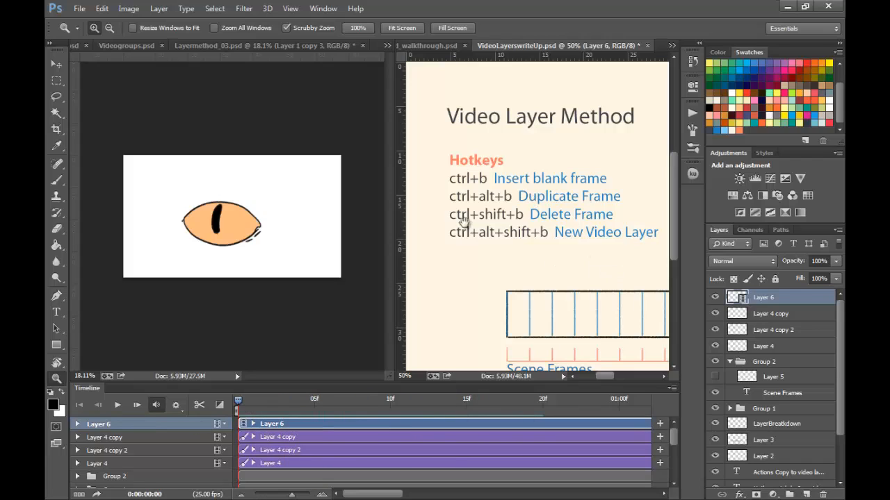
Show the Video Layer Method write-up full screen and examine the Scene Frames diagram up close.
key(f)
key(f)
drag(469, 332, 512, 249)
drag(379, 292, 452, 265)
alt+click(437, 248)
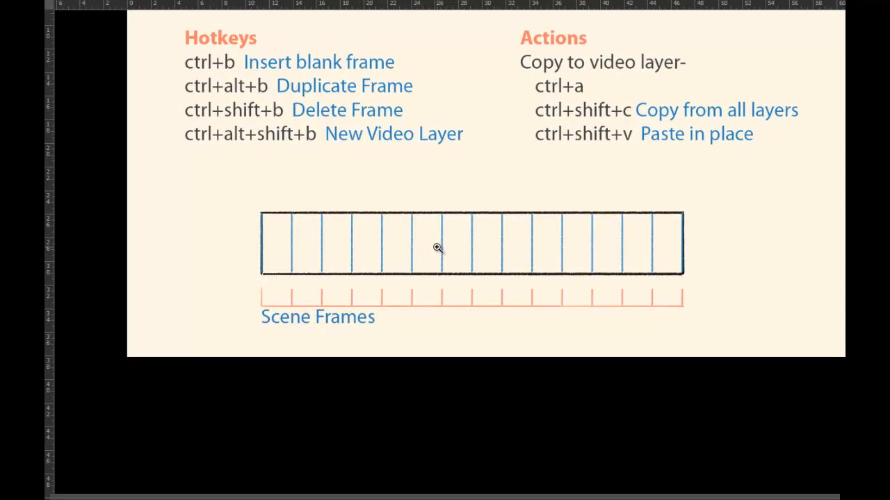
ctrl+click(437, 245)
click(475, 251)
click(459, 243)
alt+click(473, 254)
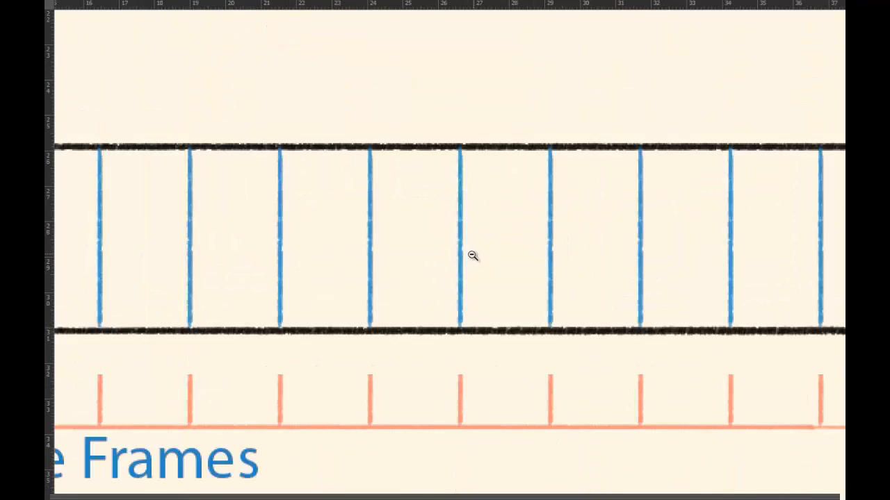
alt+click(468, 259)
alt+click(468, 258)
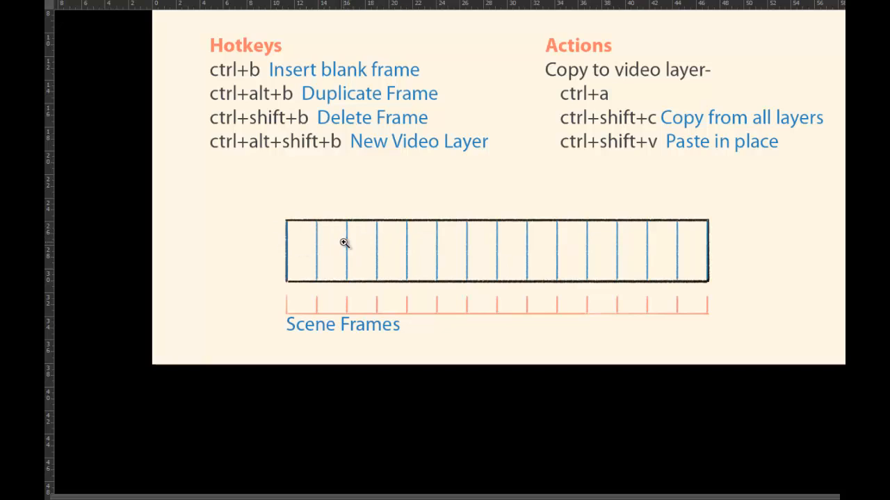
Bring the panels back and examine the Hotkeys list for the video layer commands.
key(Tab)
drag(362, 308, 352, 193)
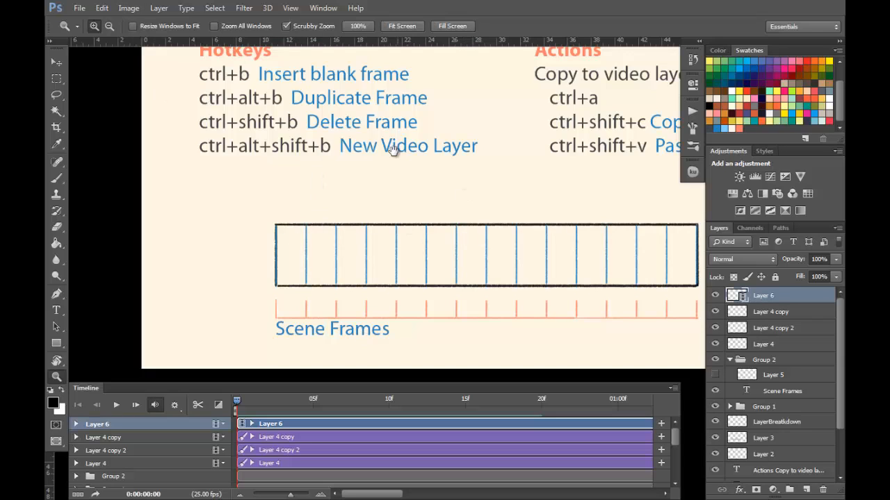
drag(393, 217, 418, 283)
drag(379, 204, 405, 229)
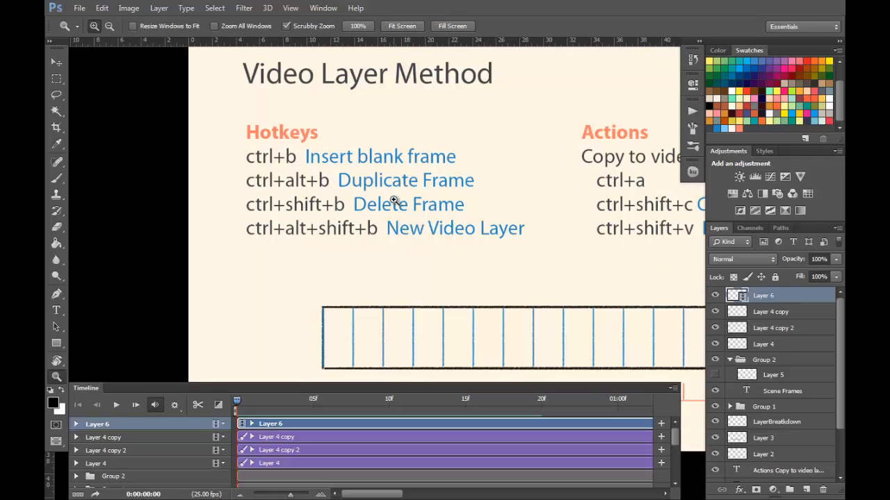
click(153, 7)
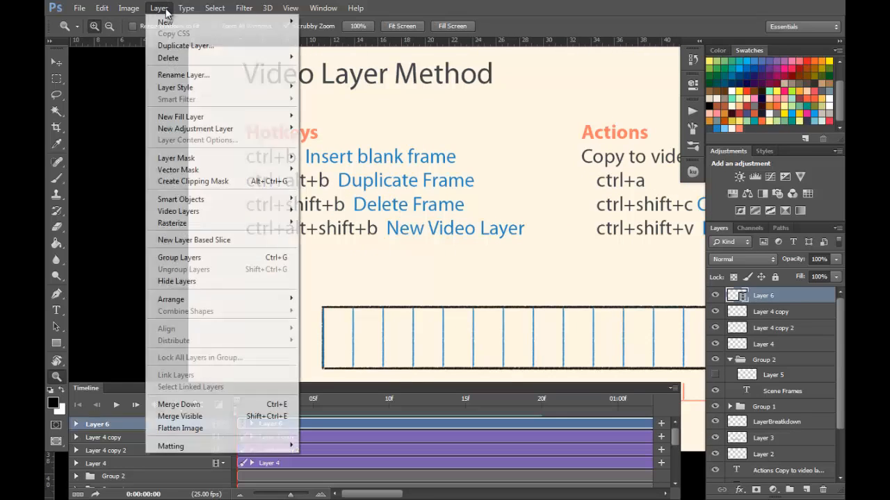
click(159, 7)
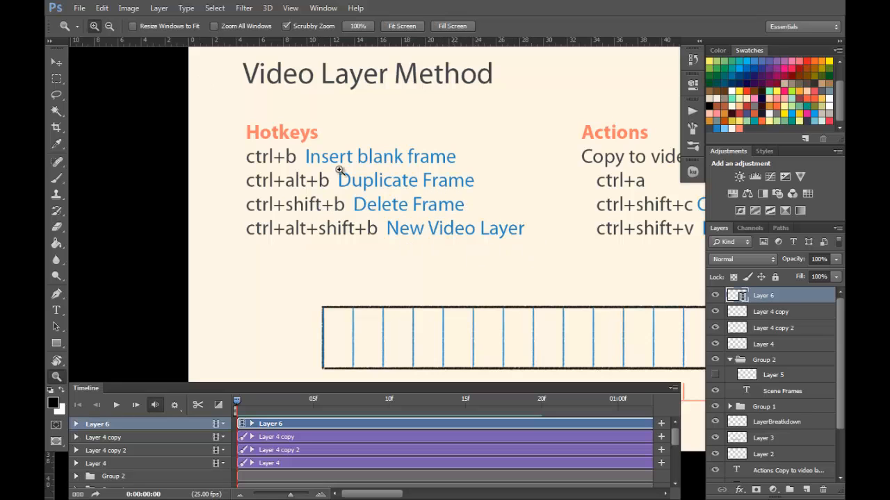
Review the keyboard shortcuts assigned to New Blank Video Layer, Insert Blank Frame, Duplicate Frame and Delete Frame.
key(ctrl+alt+shift+k)
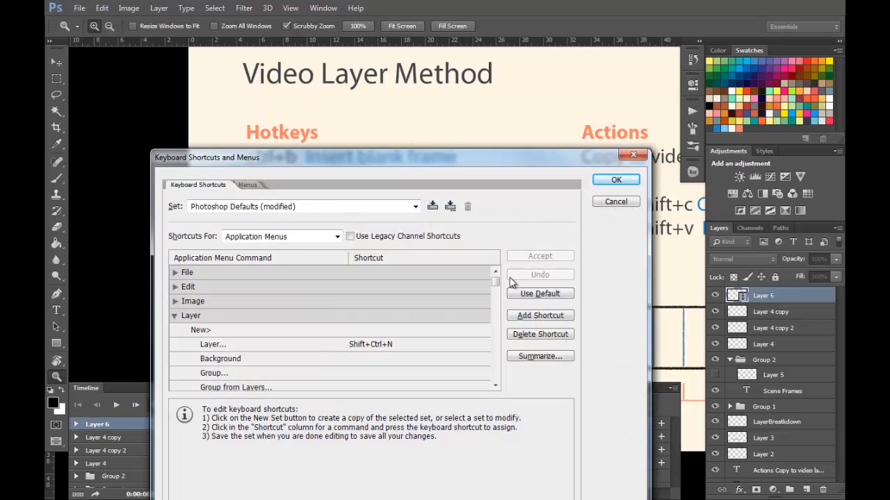
drag(495, 281, 500, 335)
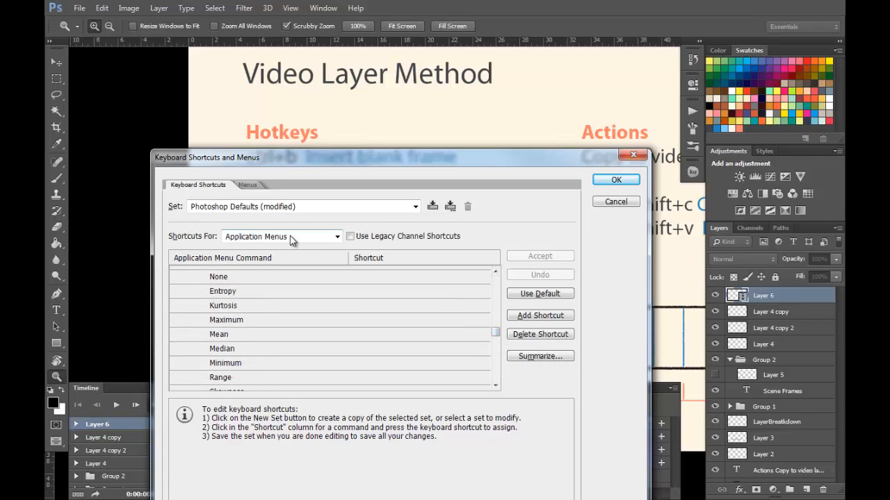
mouse_move(496, 333)
mouse_down()
mouse_move(498, 278)
mouse_move(496, 347)
mouse_up()
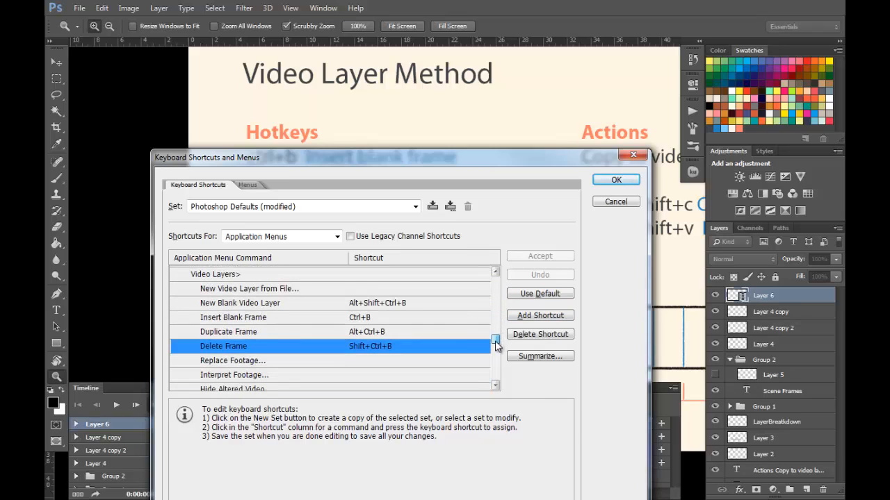
click(253, 307)
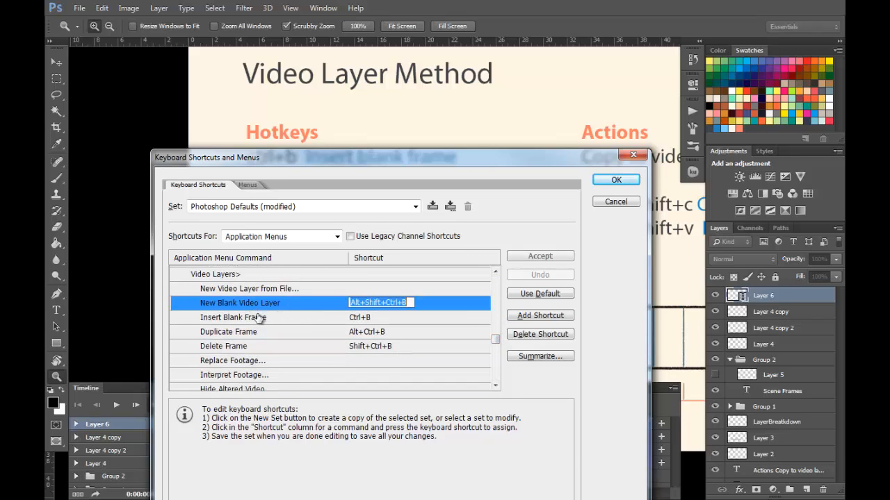
click(260, 320)
click(261, 334)
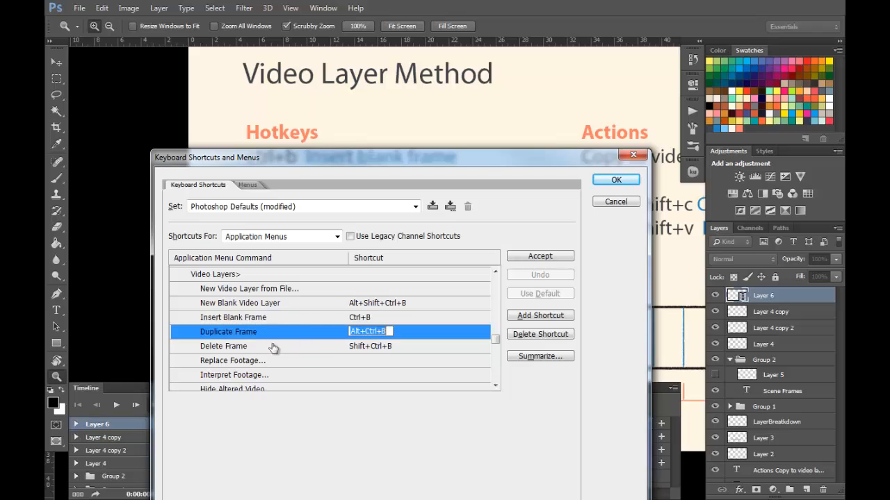
click(247, 349)
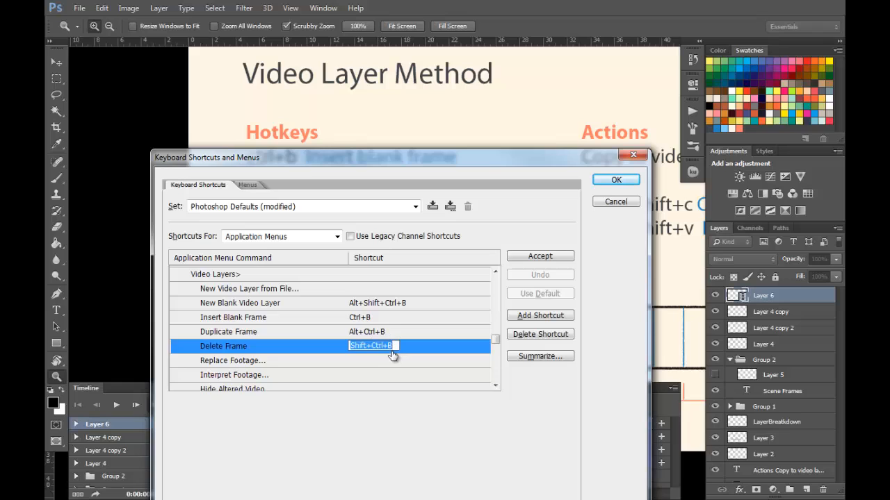
click(238, 319)
click(247, 305)
click(248, 320)
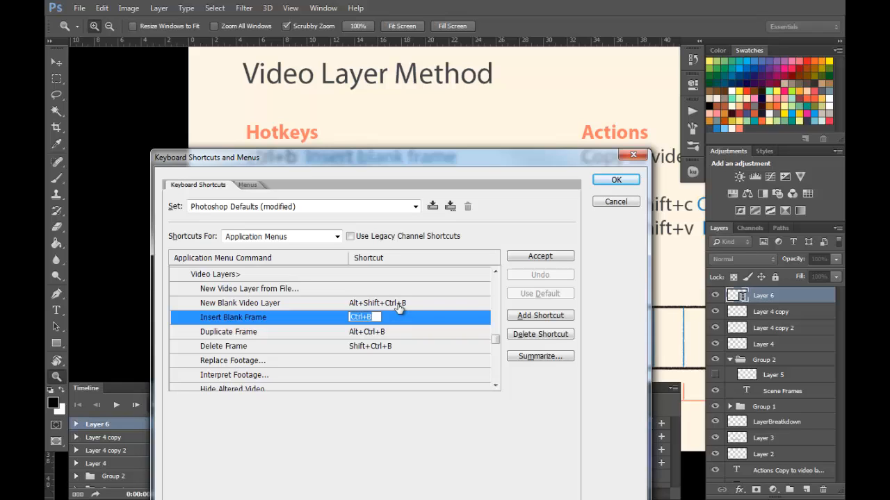
click(292, 306)
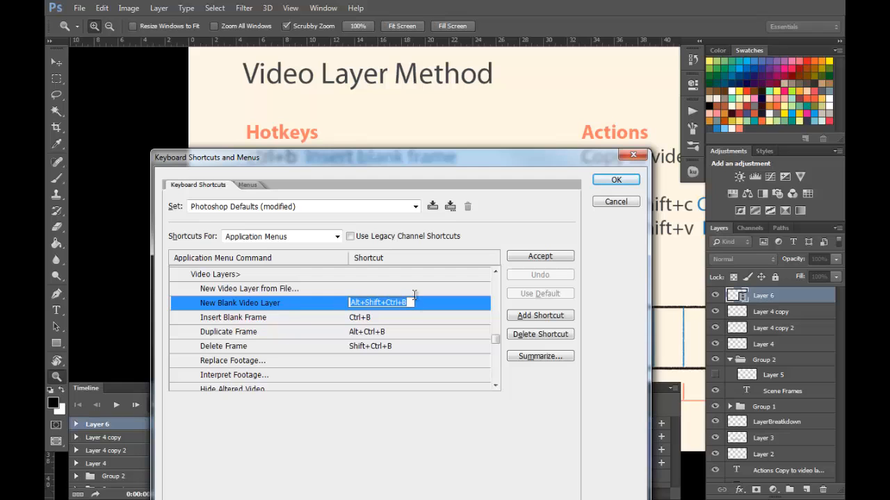
click(612, 182)
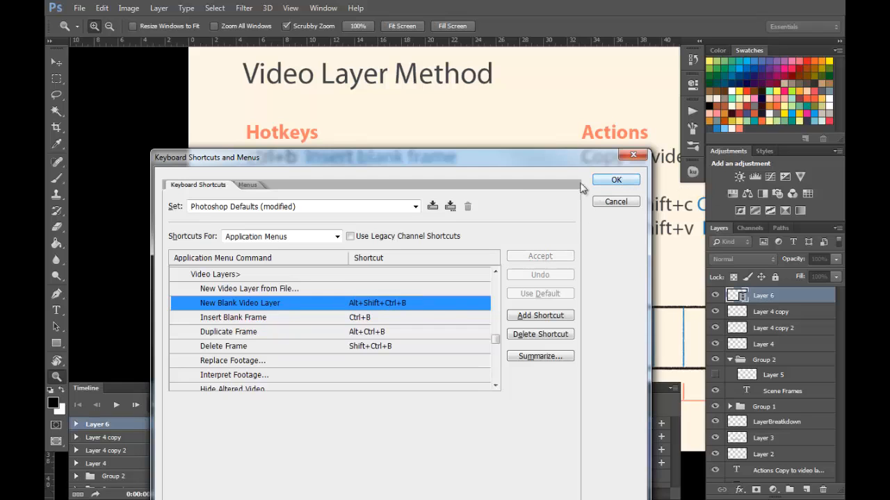
click(615, 181)
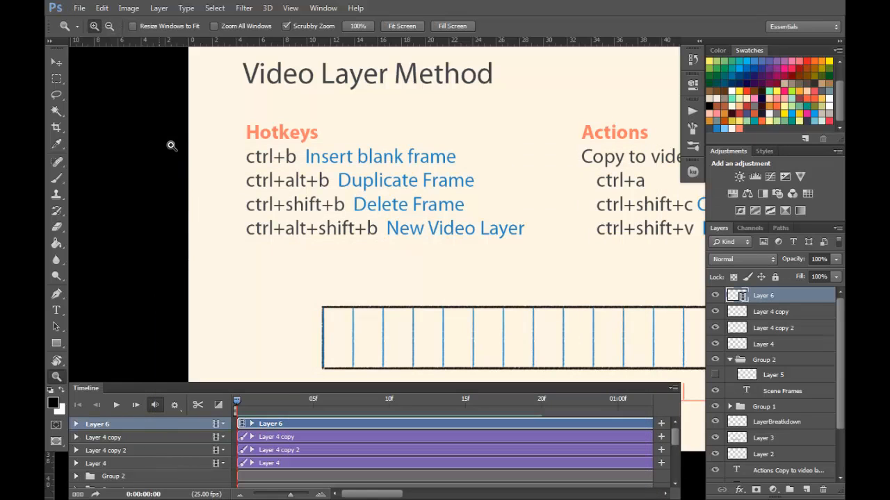
Leave full-screen mode, switch to Layermethod_03.psd and delete the colour fill layer Layer 1 copy.
key(space)
key(space)
key(f)
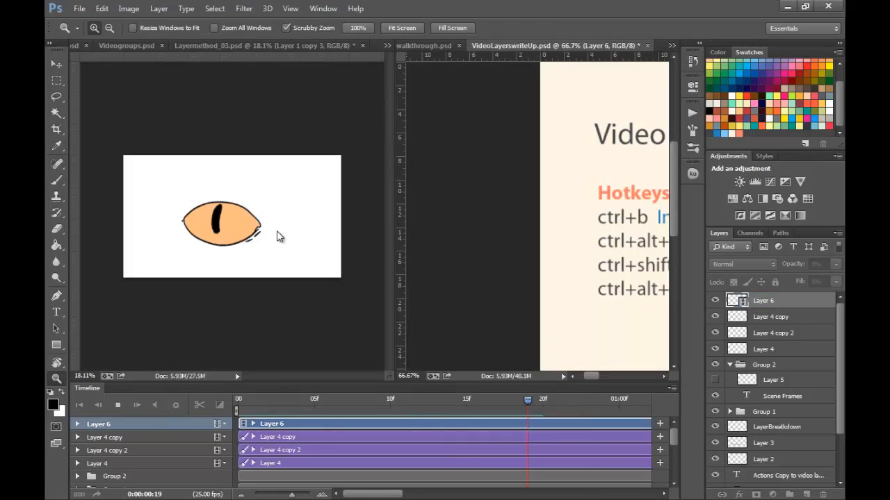
click(259, 225)
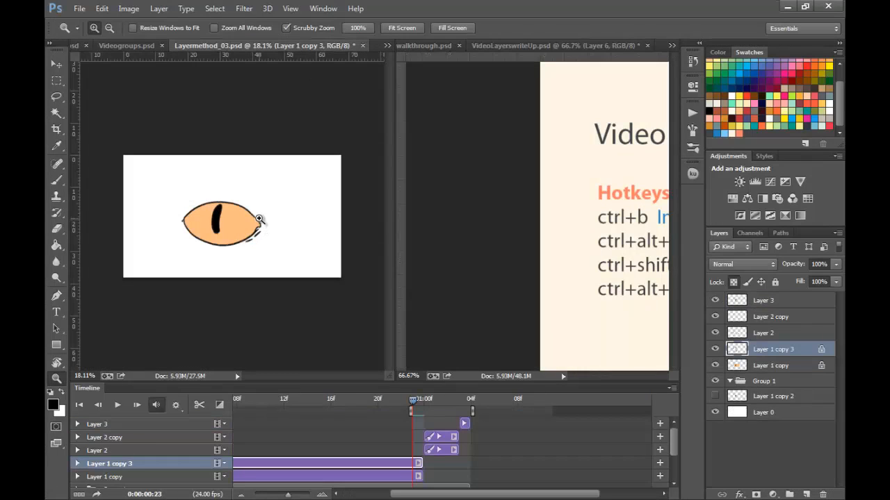
click(259, 220)
click(262, 220)
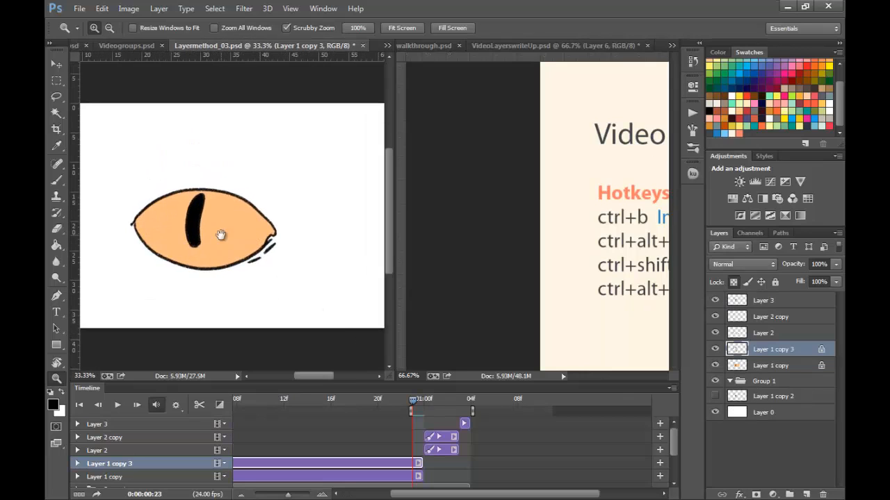
mouse_move(262, 244)
mouse_down()
mouse_move(225, 208)
mouse_move(229, 222)
mouse_up()
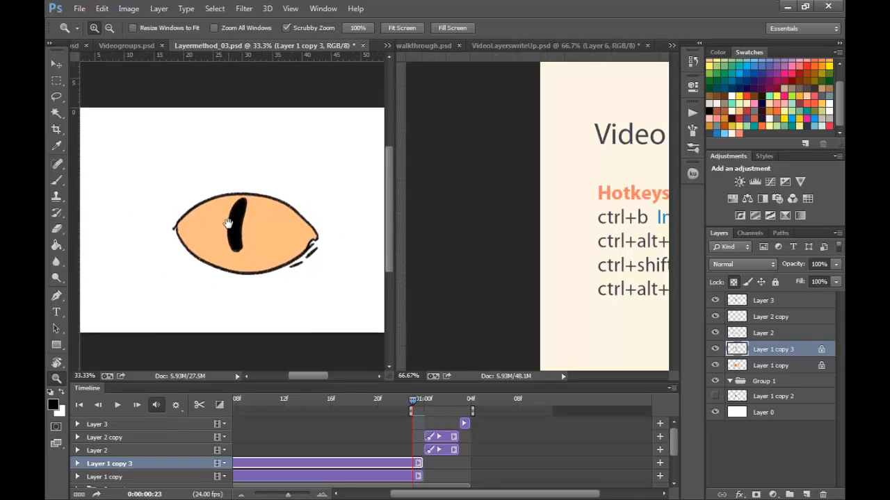
click(367, 476)
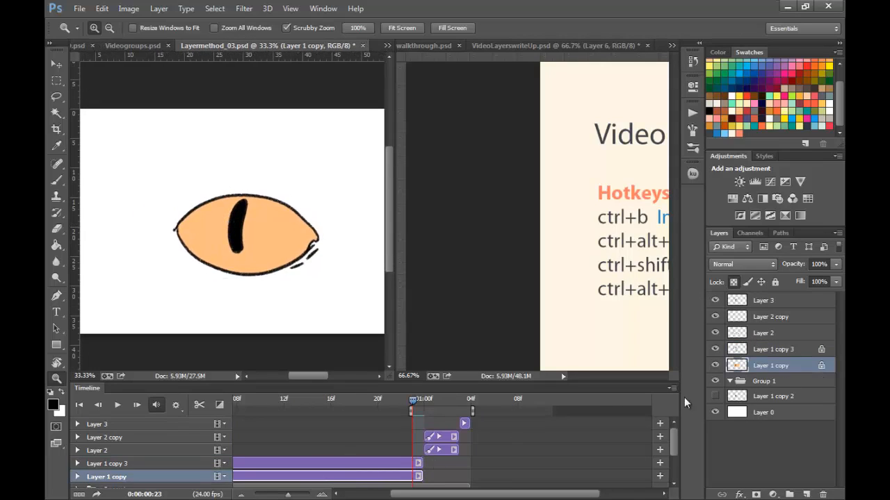
drag(793, 372, 824, 473)
drag(825, 493, 823, 494)
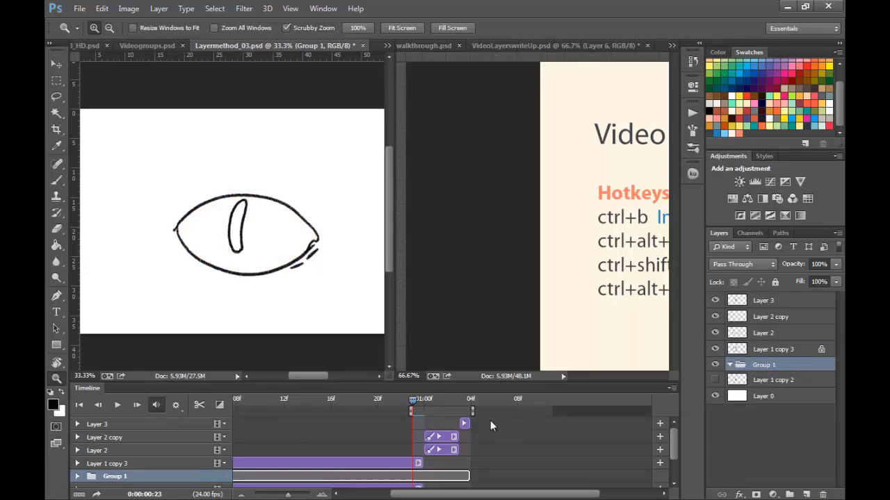
drag(405, 398, 429, 411)
click(444, 448)
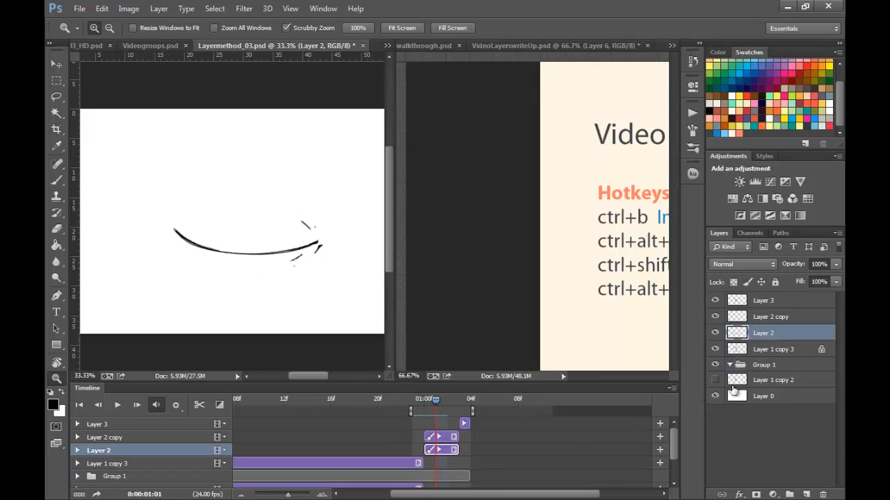
drag(734, 335, 824, 494)
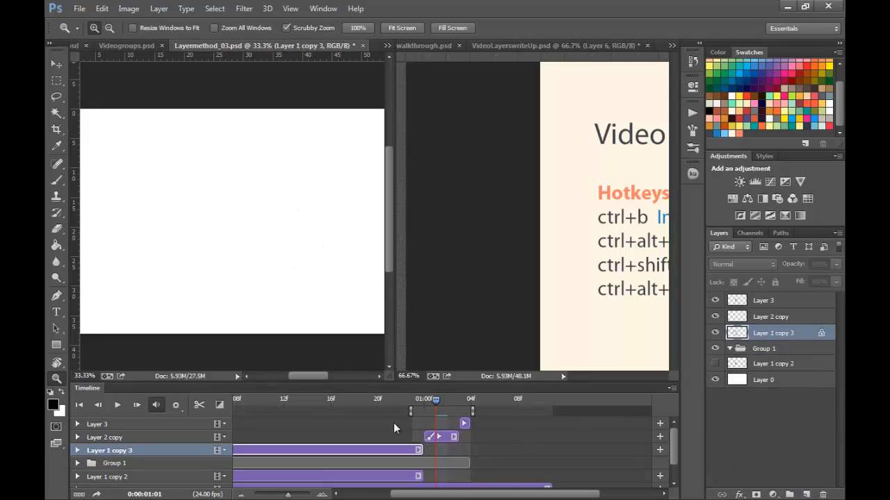
key(ctrl+z)
Delete the layer Layer 2 copy and add a new blank video layer at 0:00:00:23.
mouse_move(831, 316)
mouse_down()
mouse_move(808, 368)
mouse_move(831, 491)
mouse_up()
drag(421, 402, 414, 401)
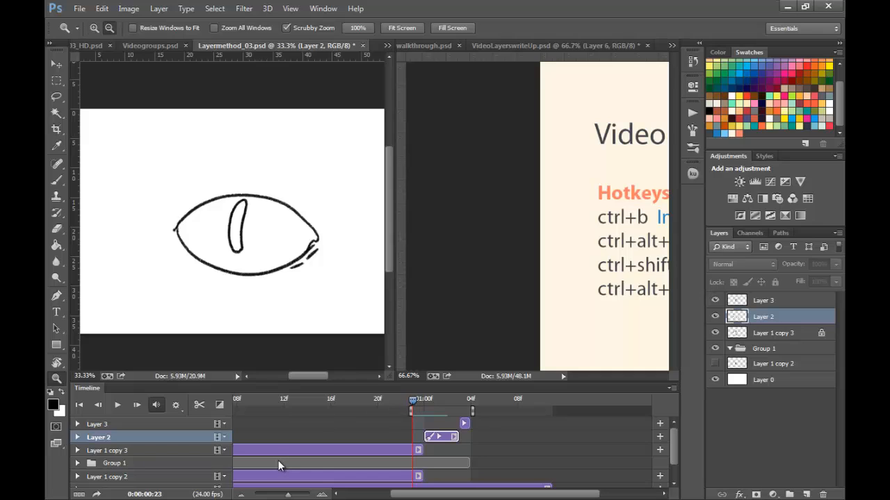
key(ctrl+alt+b)
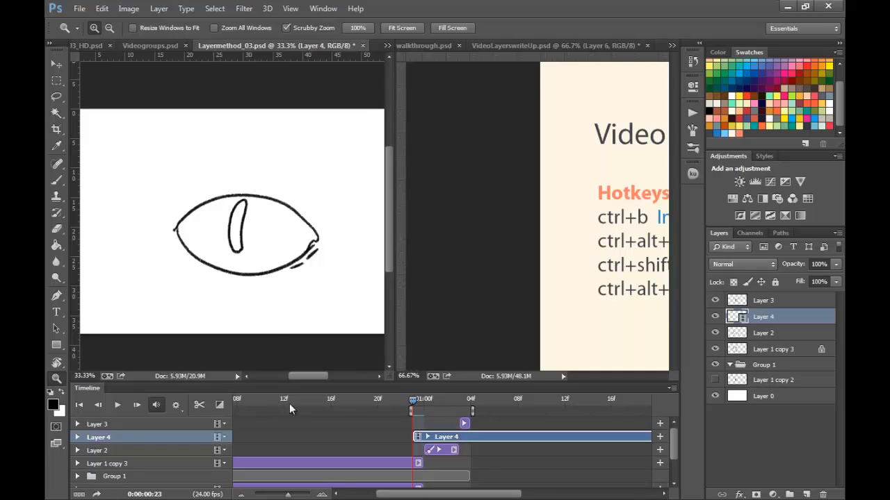
Move the video layer Layer 4 above Layer 3 and group Layer 3, Layer 2 and Layer 1 copy 3.
drag(228, 200, 260, 234)
scroll(768, 334, up, 1)
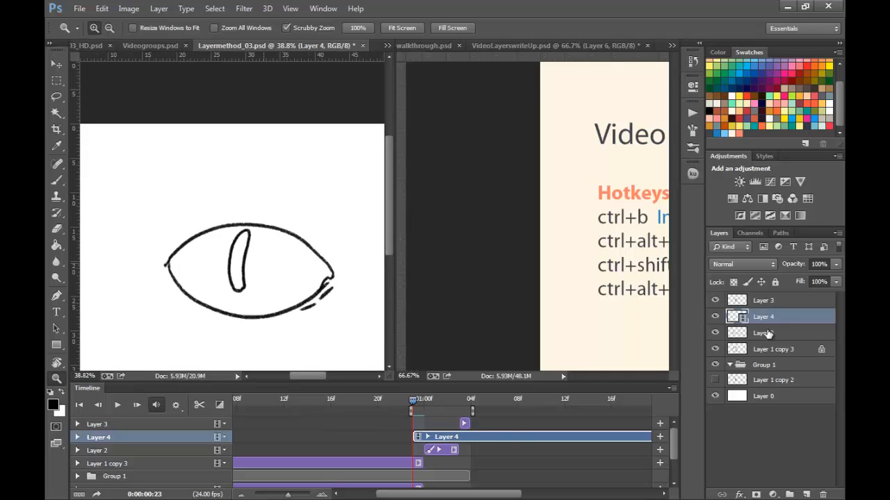
drag(773, 318, 771, 301)
click(771, 318)
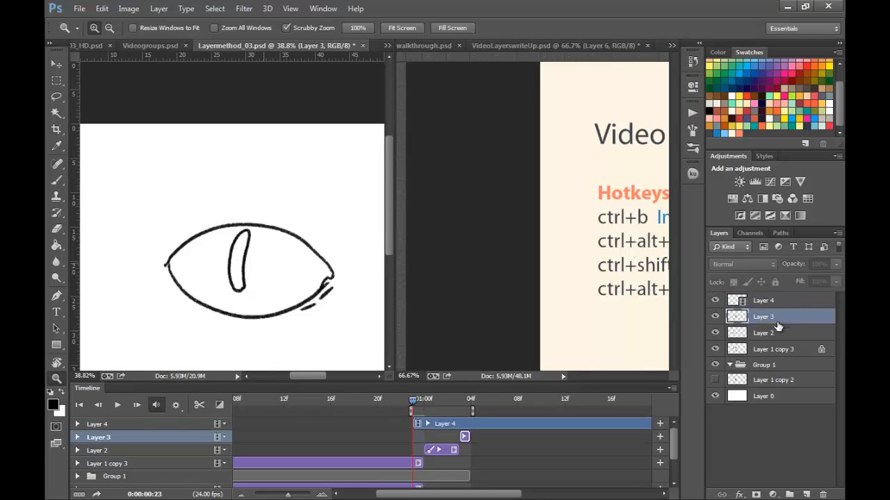
shift+click(780, 336)
shift+click(784, 351)
mouse_move(803, 330)
mouse_down()
mouse_move(810, 494)
mouse_move(789, 494)
mouse_up()
Set the opacity of Group 2 to 30% and make Layer 4 the active layer.
key(v)
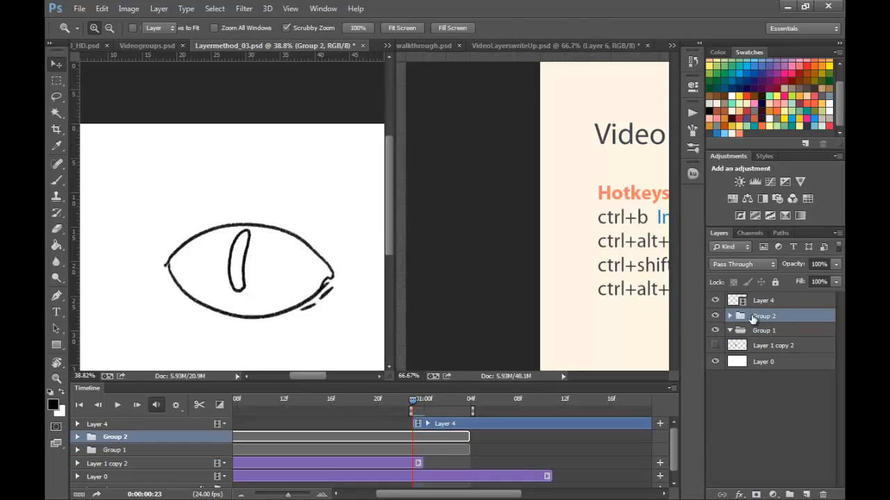
key(3)
click(788, 300)
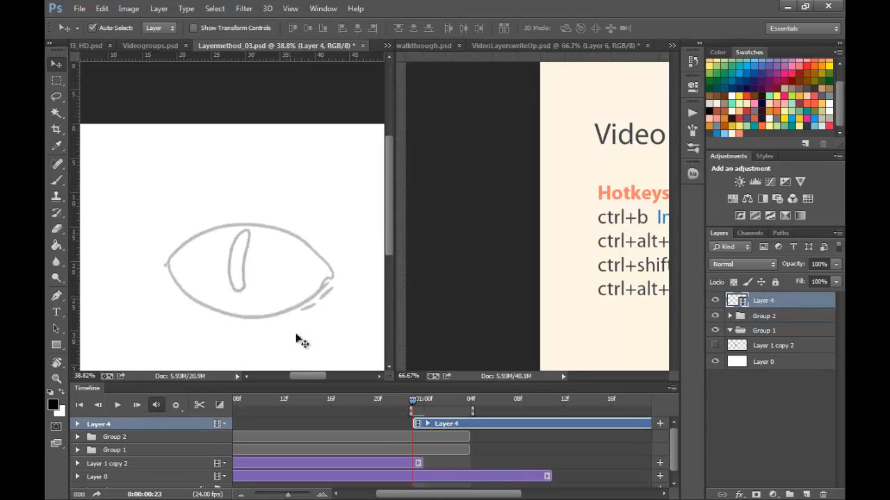
Shift the Layer 4 clip so it starts at the beginning of the timeline.
drag(459, 425, 272, 425)
drag(288, 496, 279, 495)
drag(322, 425, 289, 425)
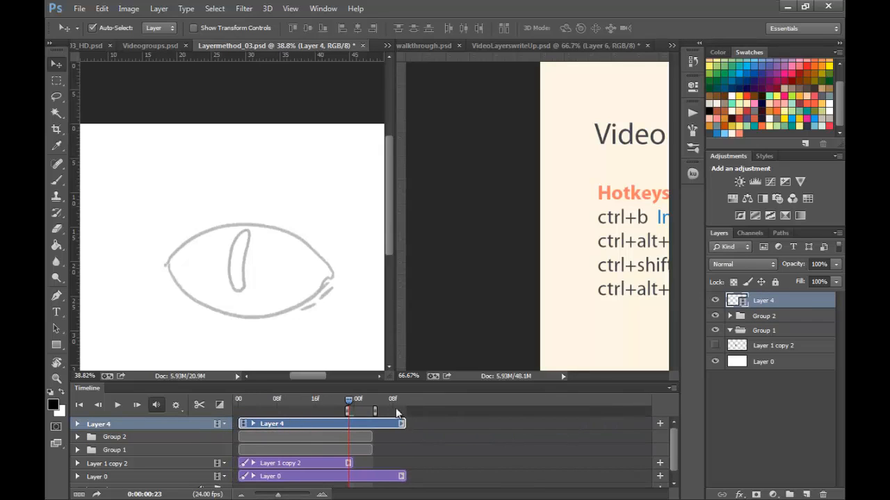
Show the canvas full screen and trace the faded eye's upper lid and outer corner in black with the Brush.
key(z)
drag(214, 253, 295, 255)
key(Tab)
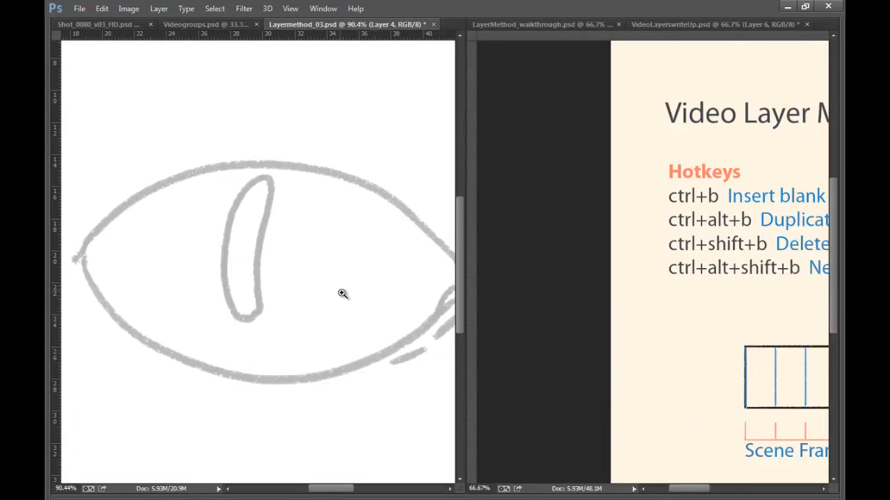
key(f)
key(b)
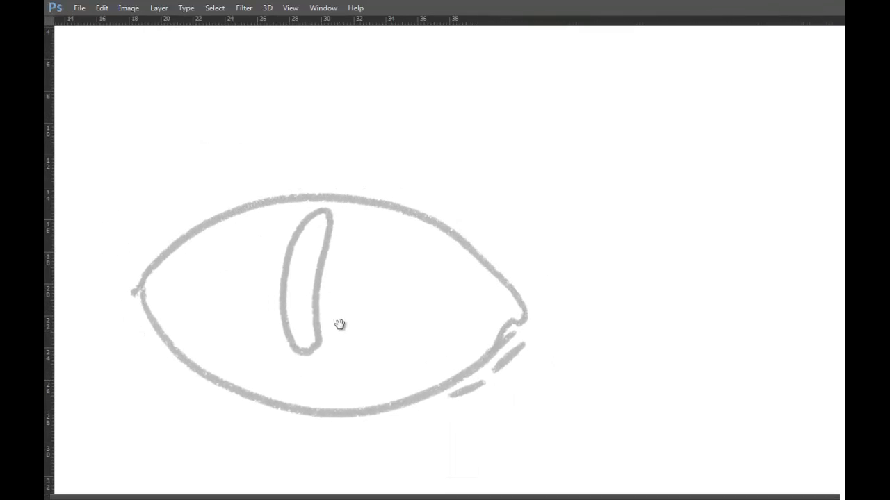
scroll(156, 266, up, 3)
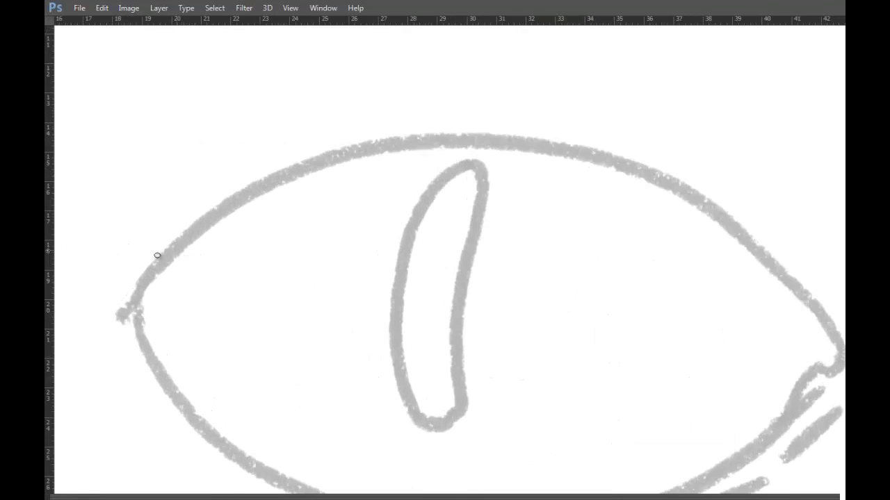
drag(129, 311, 249, 209)
key(ctrl+z)
mouse_move(131, 316)
mouse_down()
mouse_move(388, 153)
mouse_move(661, 252)
mouse_move(627, 168)
mouse_move(474, 192)
mouse_up()
key(ctrl+z)
mouse_move(91, 404)
mouse_down()
mouse_move(100, 365)
mouse_move(230, 194)
mouse_move(499, 105)
mouse_move(778, 206)
mouse_up()
mouse_move(737, 165)
mouse_down()
mouse_move(771, 192)
mouse_move(727, 306)
mouse_up()
Rotate the canvas and trace the eye's lower lid in black with one long Brush stroke.
scroll(248, 342, down, 3)
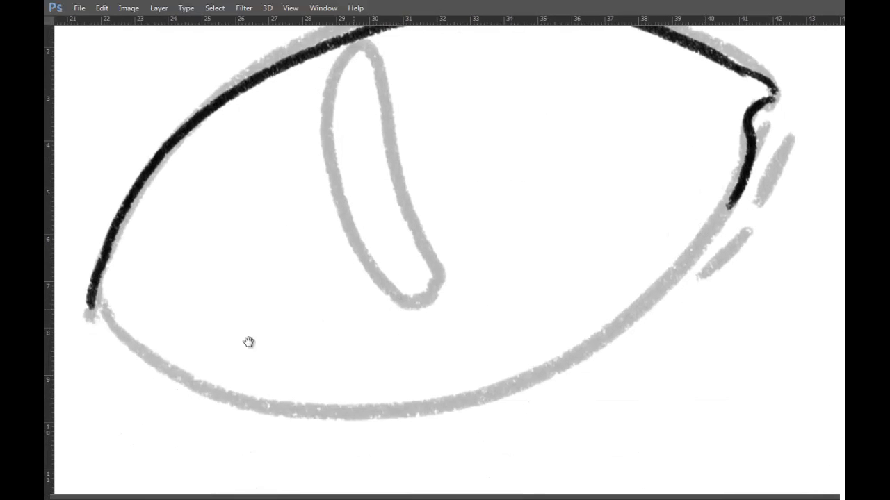
mouse_move(88, 307)
mouse_down()
mouse_move(337, 397)
mouse_move(455, 403)
mouse_up()
key(ctrl+z)
key(r)
mouse_move(609, 250)
mouse_down()
mouse_move(364, 339)
mouse_move(356, 327)
mouse_up()
drag(483, 239, 393, 312)
mouse_move(652, 127)
mouse_down()
mouse_move(525, 100)
mouse_move(424, 126)
mouse_move(337, 167)
mouse_move(244, 246)
mouse_move(201, 329)
mouse_move(171, 431)
mouse_up()
drag(270, 309, 253, 337)
key(ctrl+z)
mouse_move(169, 399)
mouse_down()
mouse_move(254, 248)
mouse_move(577, 136)
mouse_up()
key(ctrl+z)
mouse_move(631, 143)
mouse_down()
mouse_move(570, 135)
mouse_move(493, 135)
mouse_move(378, 175)
mouse_move(278, 246)
mouse_move(192, 342)
mouse_move(150, 416)
mouse_up()
Erase the rough end of the lower lid line and redraw it down to the outer corner.
drag(249, 310, 334, 159)
key(e)
drag(255, 235, 248, 271)
key(b)
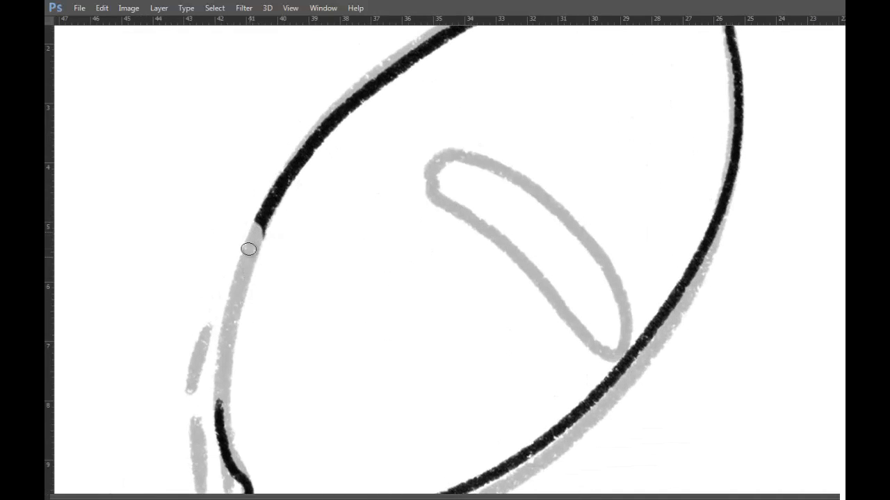
mouse_move(260, 225)
mouse_down()
mouse_move(229, 337)
mouse_move(229, 440)
mouse_up()
Trace the narrow pupil as a closed black outline, erasing the part of the first stroke that strays.
key(r)
mouse_move(536, 285)
mouse_down()
mouse_move(545, 286)
mouse_move(503, 120)
mouse_move(451, 121)
mouse_move(387, 183)
mouse_move(360, 262)
mouse_move(362, 330)
mouse_move(382, 350)
mouse_up()
key(r)
mouse_move(572, 141)
mouse_down()
mouse_move(366, 77)
mouse_move(298, 236)
mouse_up()
key(e)
mouse_move(310, 315)
mouse_down()
mouse_move(328, 347)
mouse_move(414, 358)
mouse_up()
key(b)
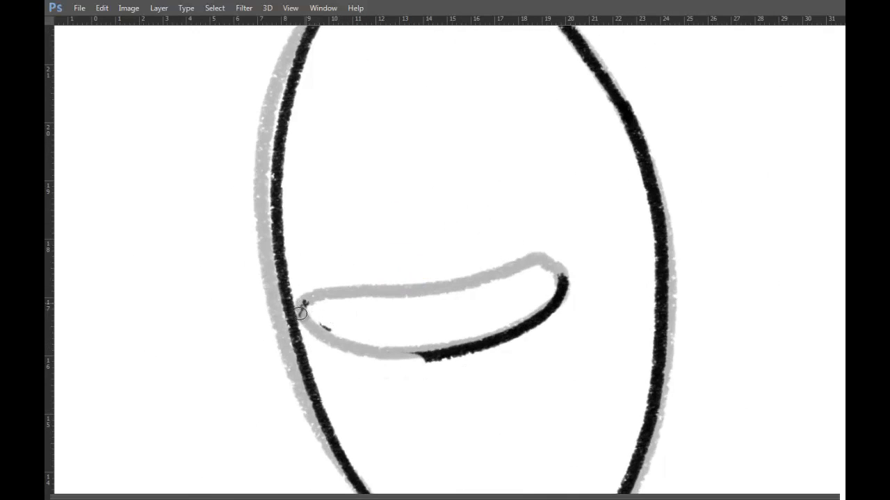
drag(305, 303, 495, 342)
mouse_move(299, 309)
mouse_down()
mouse_move(528, 267)
mouse_move(566, 290)
mouse_up()
key(w)
click(516, 308)
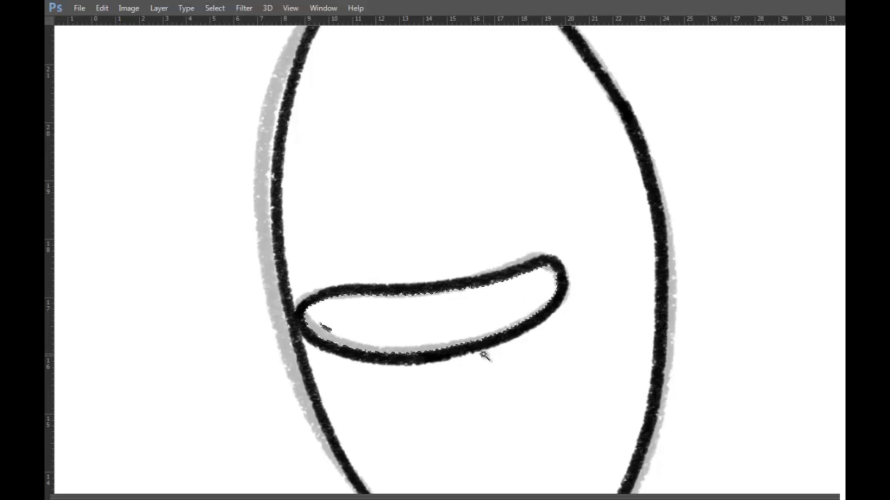
key(ctrl+d)
Trace the short crease marks beside the eye's outer corner, then bring back the panels with the canvas unrotated.
alt+drag(654, 274, 576, 304)
key(r)
drag(643, 153, 504, 118)
alt+drag(504, 118, 594, 85)
drag(661, 69, 774, 84)
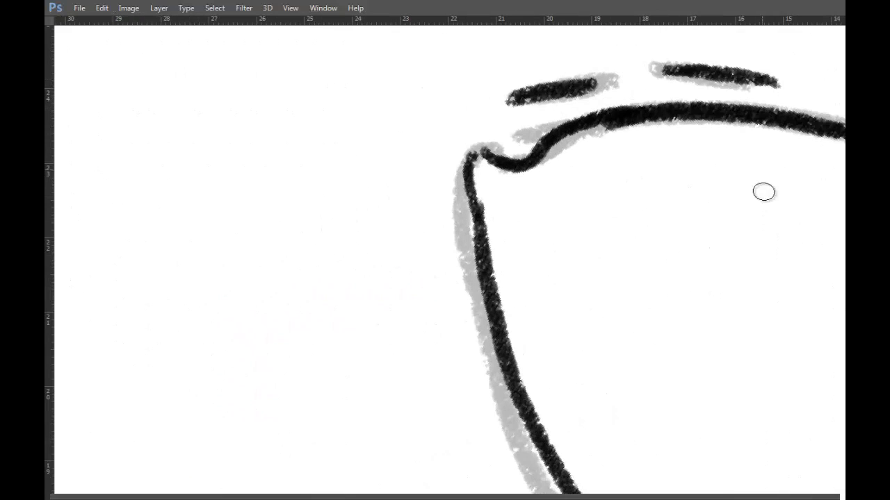
ctrl+drag(751, 221, 650, 267)
key(Tab)
key(Escape)
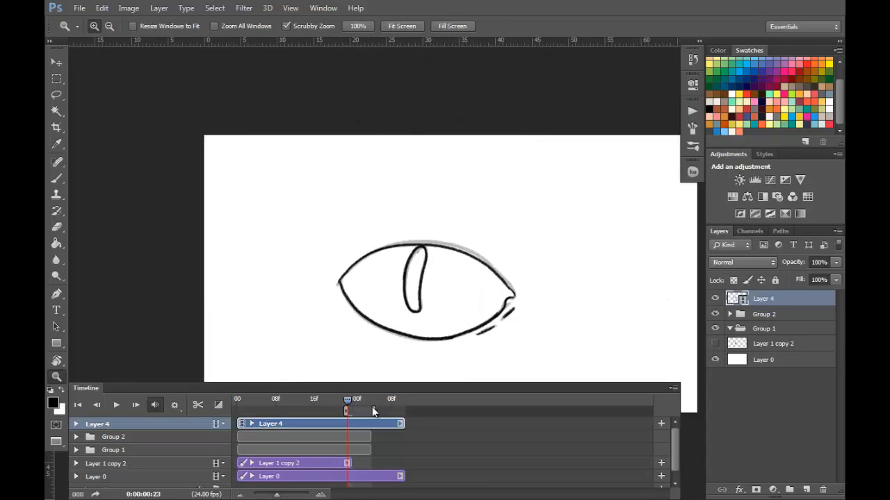
Go to the closed-eye frame and trace the curved eyelid line in black on Layer 4 down to the outer corner.
mouse_move(347, 402)
mouse_down()
mouse_move(362, 403)
mouse_move(353, 407)
mouse_up()
drag(487, 310, 409, 332)
key(r)
drag(487, 201, 343, 256)
key(f)
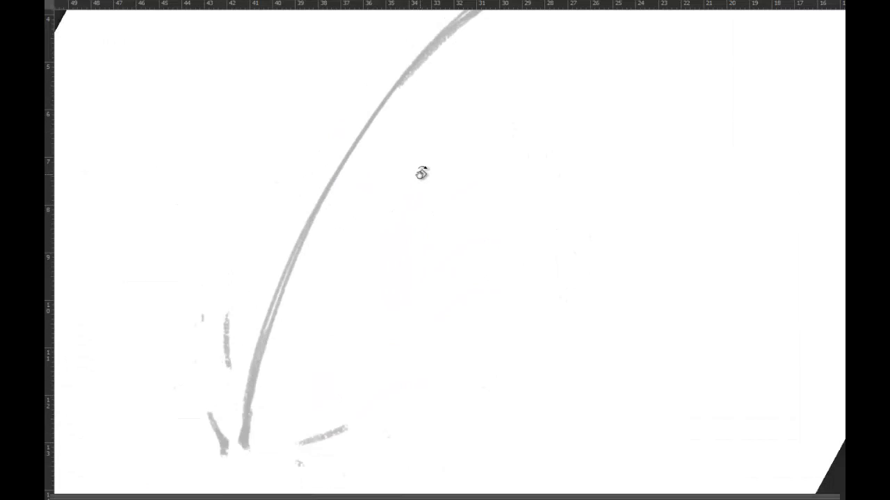
drag(422, 173, 390, 296)
mouse_move(514, 65)
mouse_down()
mouse_move(442, 99)
mouse_move(389, 144)
mouse_move(301, 258)
mouse_move(247, 361)
mouse_up()
key(ctrl+z)
mouse_move(522, 65)
mouse_down()
mouse_move(348, 196)
mouse_move(232, 447)
mouse_up()
drag(319, 259, 346, 116)
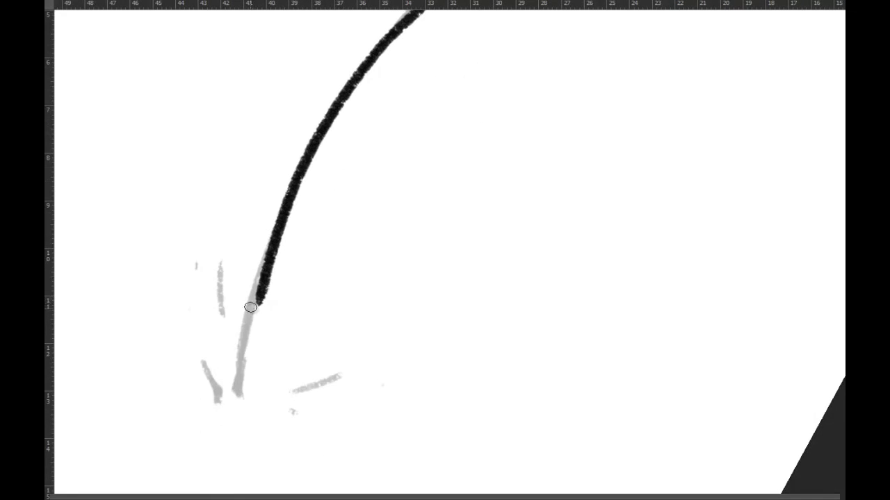
drag(269, 278, 237, 394)
Trace the short crease marks around the closed eye's outer corner.
drag(221, 268, 221, 330)
drag(214, 363, 223, 390)
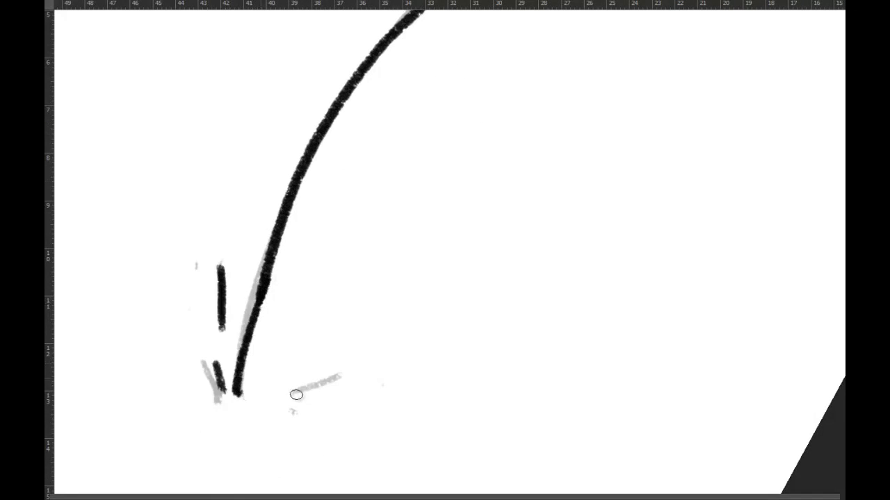
drag(305, 391, 340, 377)
drag(409, 353, 363, 379)
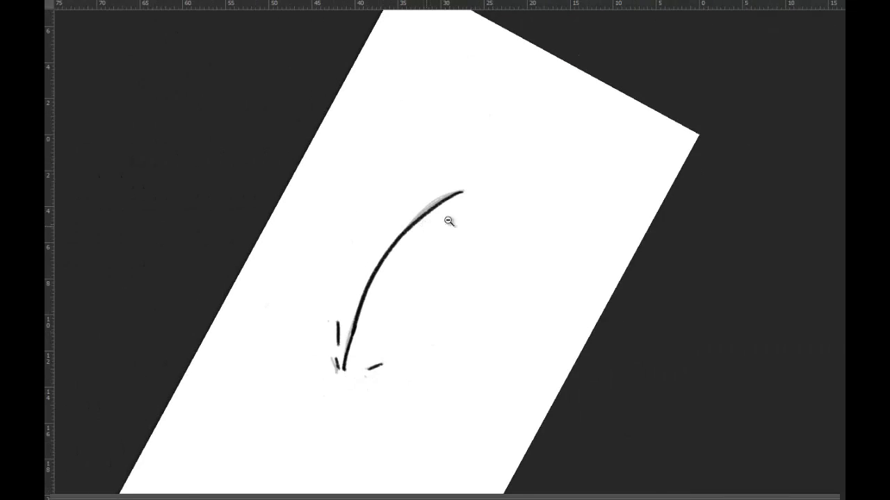
Go over the inner part of the closed eyelid line with another Brush stroke.
drag(430, 224, 478, 178)
mouse_move(555, 94)
mouse_down()
mouse_move(421, 155)
mouse_move(335, 238)
mouse_up()
key(ctrl+z)
drag(455, 144, 394, 189)
key(z)
drag(470, 183, 344, 293)
Go to 0:00:01:03 and trace the reopened eye's lower lid in black with the Brush.
key(f)
mouse_move(352, 400)
mouse_down()
mouse_move(365, 400)
mouse_move(368, 385)
mouse_up()
drag(434, 221, 485, 226)
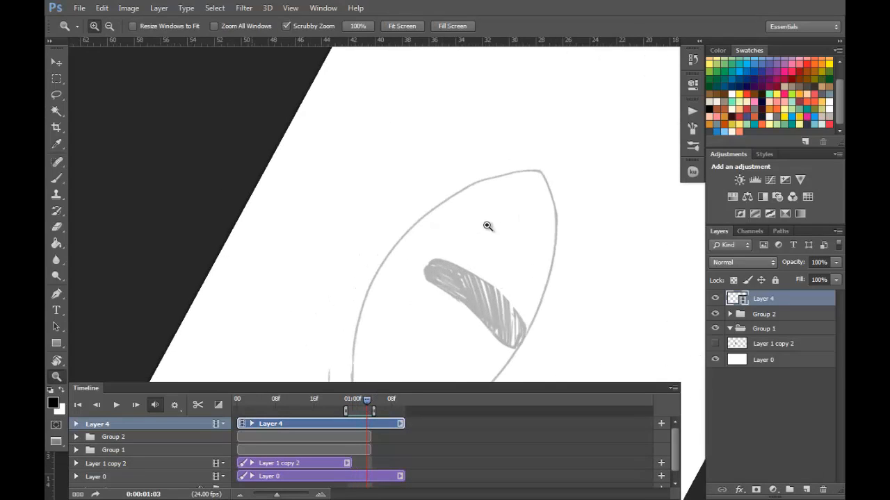
key(f)
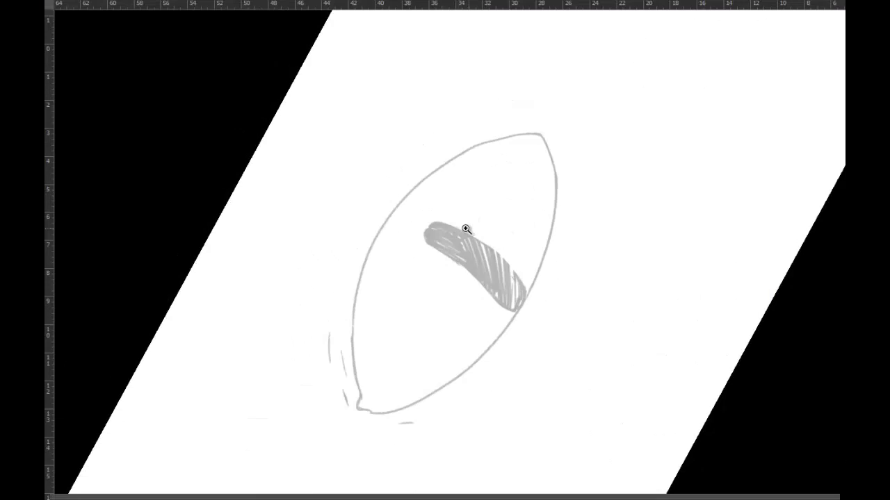
drag(466, 228, 517, 175)
mouse_move(604, 50)
mouse_down()
mouse_move(548, 58)
mouse_move(435, 105)
mouse_move(357, 174)
mouse_move(310, 233)
mouse_up()
key(ctrl+z)
mouse_move(608, 50)
mouse_down()
mouse_move(556, 54)
mouse_move(408, 121)
mouse_move(338, 192)
mouse_move(296, 254)
mouse_move(269, 337)
mouse_move(249, 455)
mouse_up()
Rotate the canvas and trace the reopened eye's upper lid, closing the line at the inner corner.
key(r)
mouse_move(541, 113)
mouse_down()
mouse_move(360, 112)
mouse_move(321, 359)
mouse_up()
key(space)
drag(421, 149, 344, 258)
mouse_move(602, 90)
mouse_down()
mouse_move(518, 95)
mouse_move(379, 152)
mouse_up()
key(ctrl+z)
mouse_move(622, 95)
mouse_down()
mouse_move(429, 123)
mouse_move(257, 230)
mouse_move(182, 334)
mouse_move(143, 435)
mouse_move(143, 473)
mouse_up()
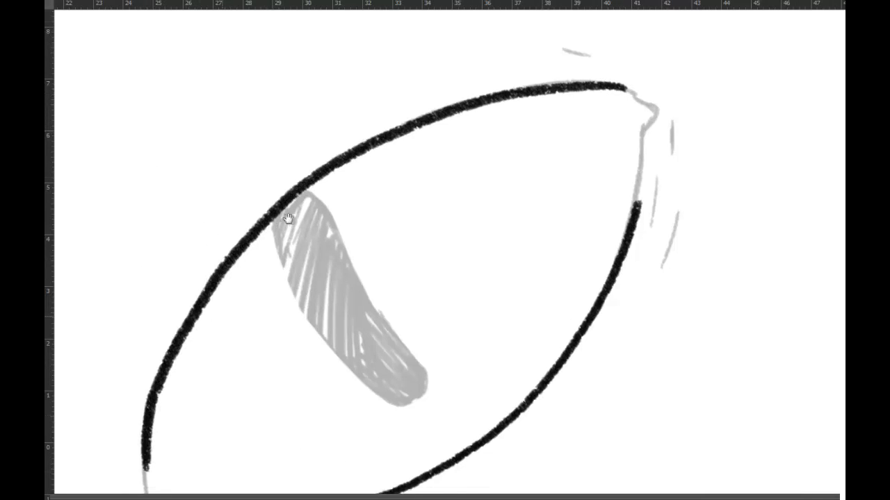
key(space)
drag(135, 425, 231, 296)
drag(238, 331, 245, 381)
Trace the outline of the reopened eye's hatched pupil with the Brush.
key(r)
mouse_move(591, 178)
mouse_down()
mouse_move(614, 244)
mouse_move(567, 164)
mouse_up()
mouse_move(565, 121)
mouse_down()
mouse_move(474, 205)
mouse_move(440, 292)
mouse_move(462, 311)
mouse_up()
mouse_move(598, 136)
mouse_down()
mouse_move(574, 191)
mouse_move(486, 308)
mouse_move(452, 313)
mouse_up()
Finish the reopened eye's lid line at the outer corner and trace the crease marks beside it.
key(r)
drag(733, 245, 601, 94)
key(space)
drag(507, 226, 304, 359)
key(r)
mouse_move(636, 120)
mouse_down()
mouse_move(264, 244)
mouse_move(284, 339)
mouse_up()
mouse_move(345, 171)
mouse_down()
mouse_move(296, 238)
mouse_move(289, 267)
mouse_move(297, 275)
mouse_up()
drag(345, 111, 302, 169)
drag(290, 201, 272, 239)
drag(317, 179, 296, 216)
Reset the canvas rotation, bring back the panels and hide the faded reference group Group 2.
key(ctrl+space)
drag(581, 298, 459, 337)
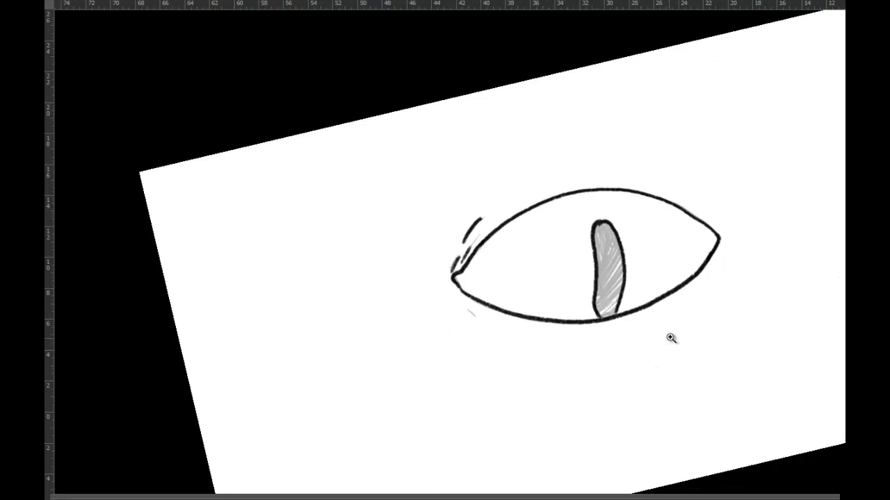
drag(597, 335, 561, 342)
key(Escape)
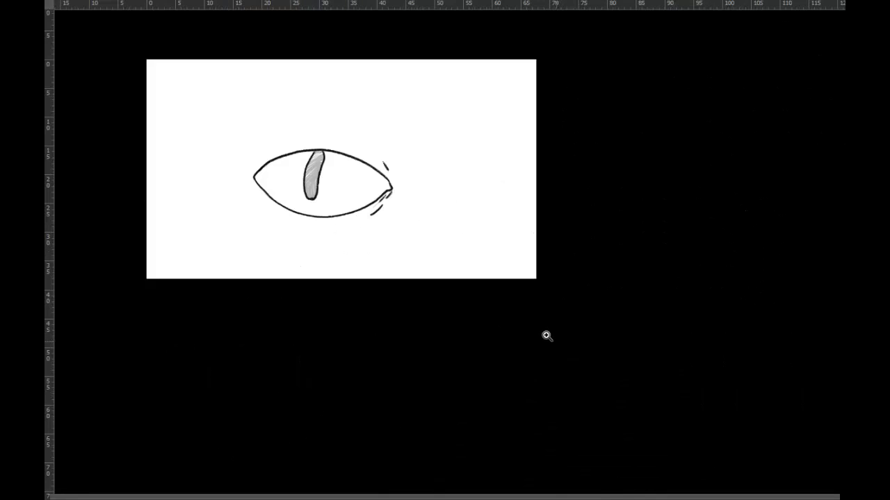
key(f)
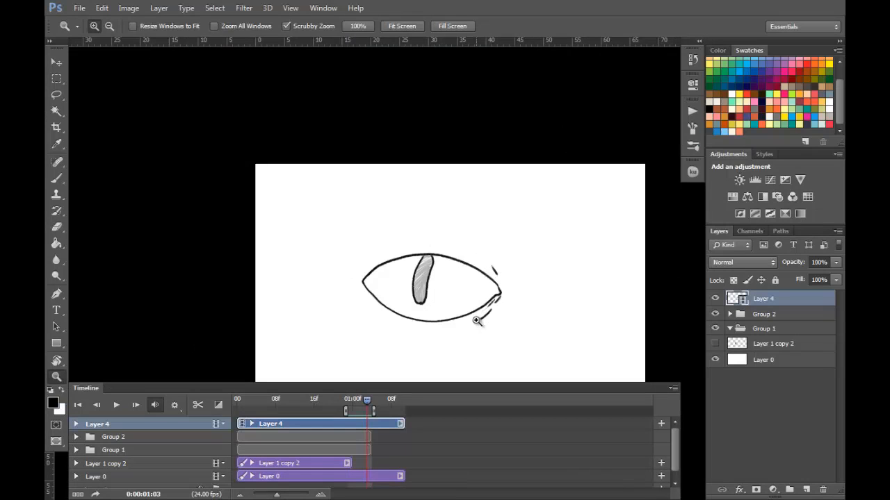
click(716, 315)
Step back through the frames to check the blink drawings traced on Layer 4.
drag(431, 246, 486, 266)
key(b)
key(z)
drag(535, 301, 418, 316)
mouse_move(552, 327)
mouse_down()
mouse_move(558, 301)
mouse_move(543, 286)
mouse_up()
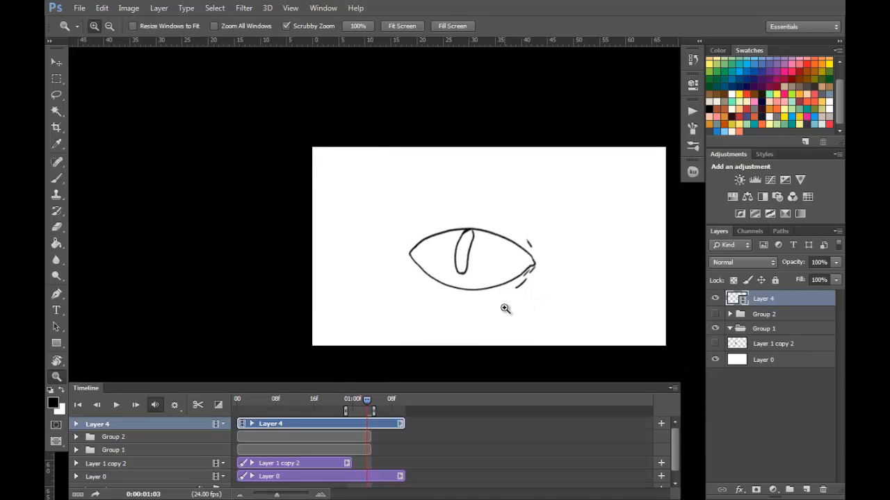
key(Left)
key(Left)
key(Left)
key(Left)
key(Left)
key(Right)
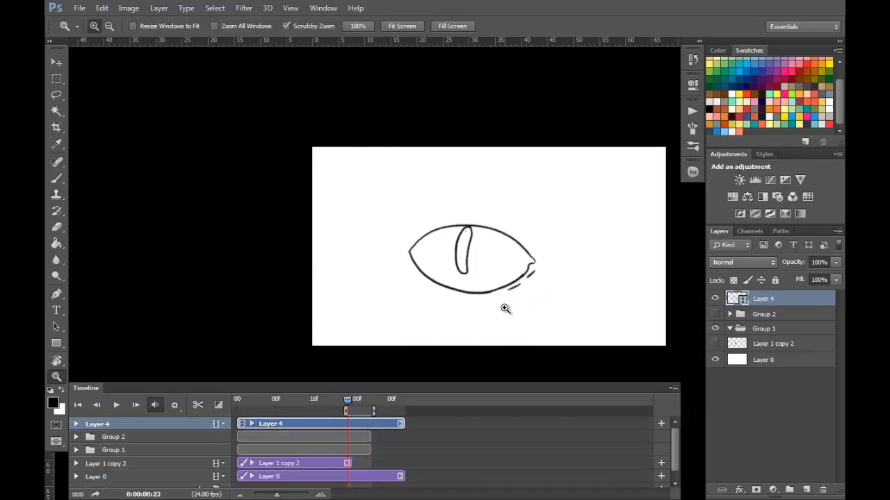
Step back and forth through Layer 4's frames between 0:00:00:23 and 0:00:01:03 to examine the eye-blink drawings.
key(Right)
key(Right)
key(Right)
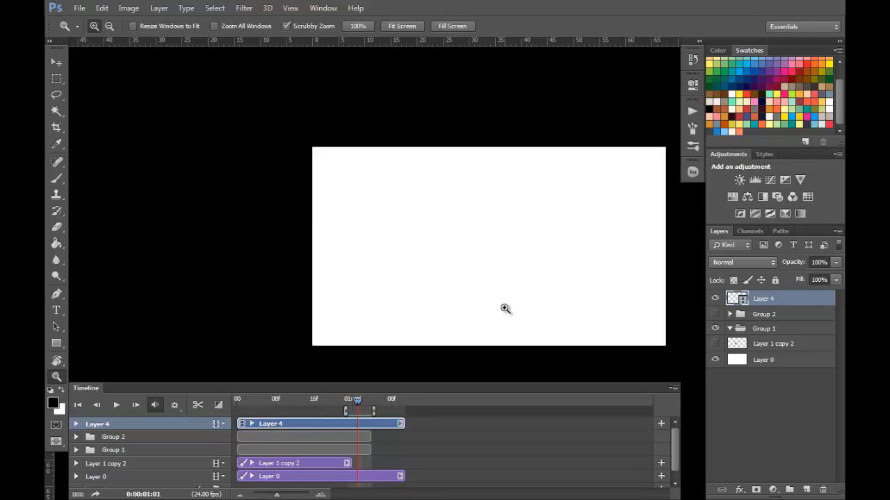
key(Left)
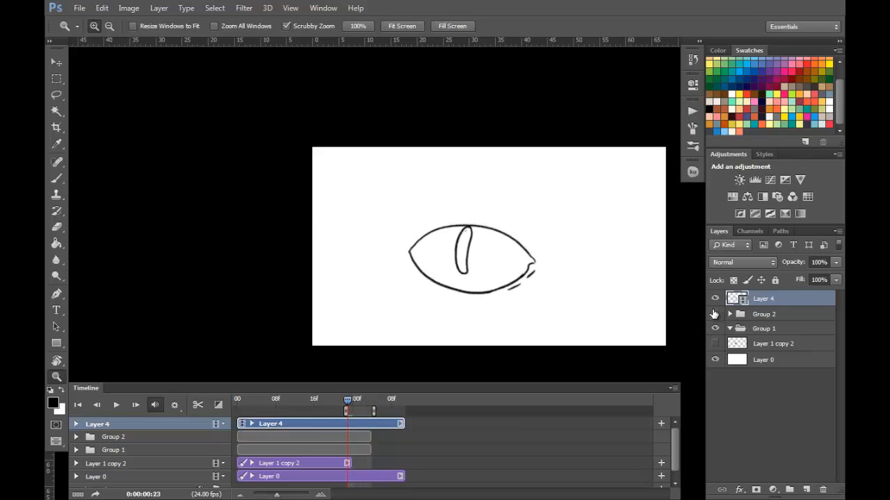
key(Right)
key(Right)
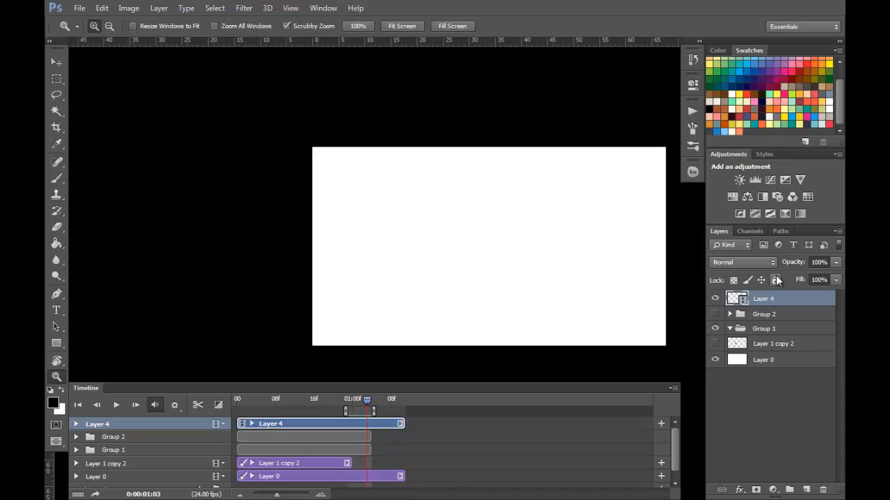
key(Left)
key(Left)
key(Left)
key(Right)
key(Right)
key(Right)
key(Left)
key(Left)
key(Right)
key(Right)
key(Left)
key(Left)
key(Left)
key(Right)
key(Left)
key(Left)
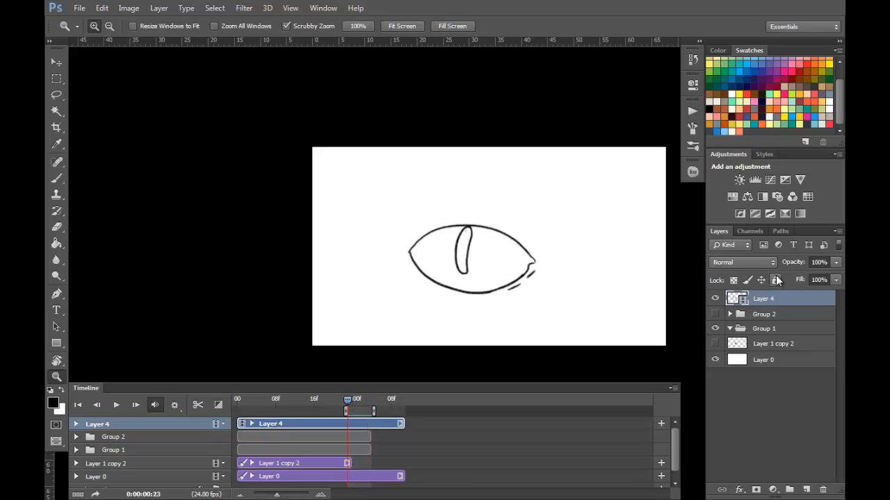
key(Right)
key(Left)
key(Right)
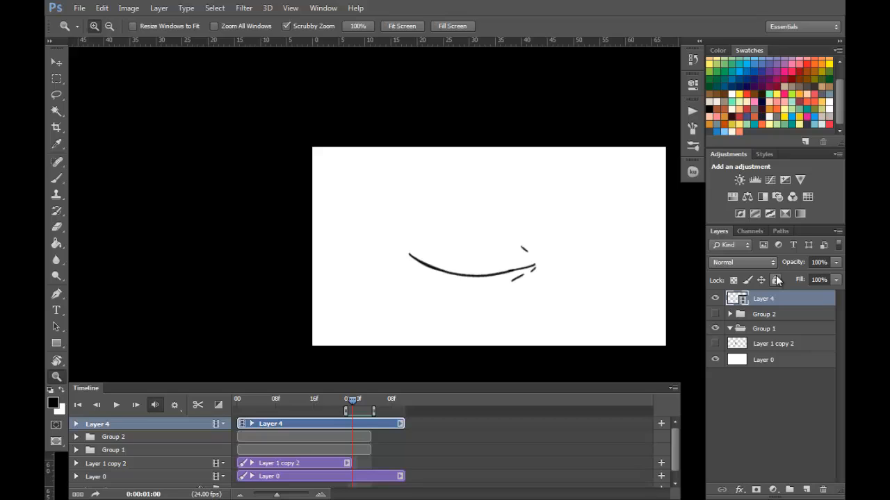
Show the Layermethod_03.psd animation side by side with the Video Layer Method hotkey notes.
key(f)
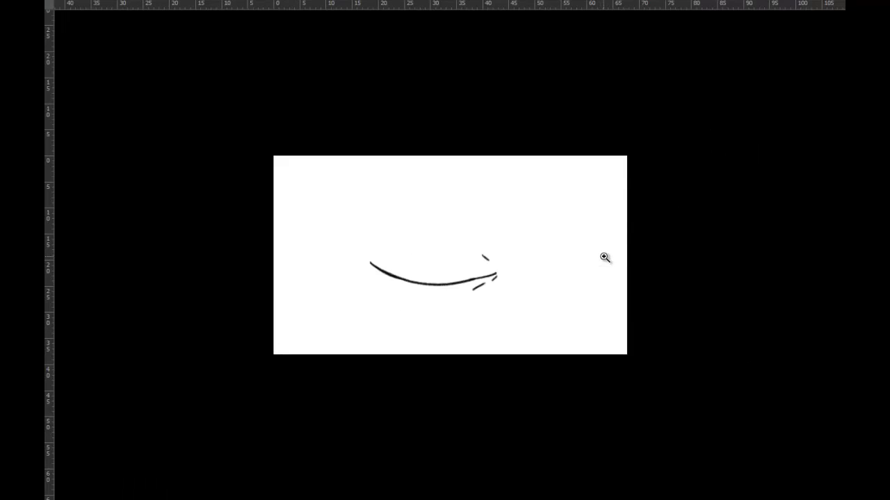
key(Tab)
key(Right)
key(Tab)
key(f)
click(658, 281)
drag(697, 267, 544, 235)
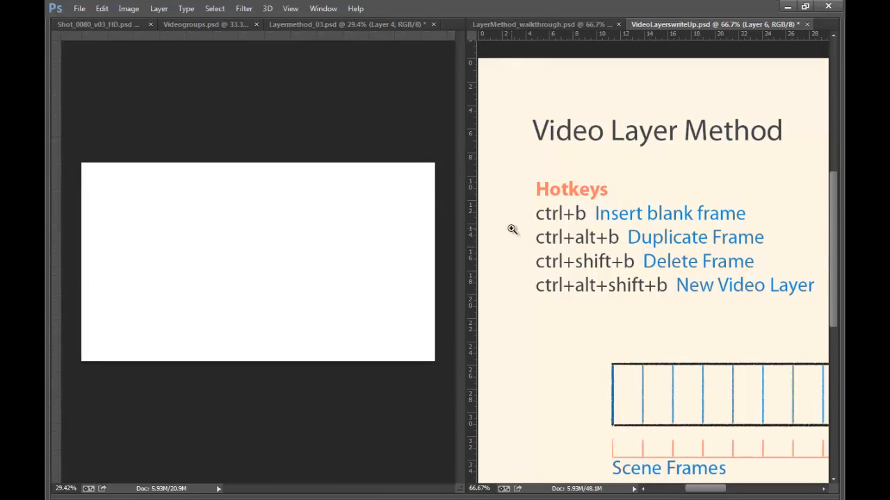
click(336, 129)
key(Tab)
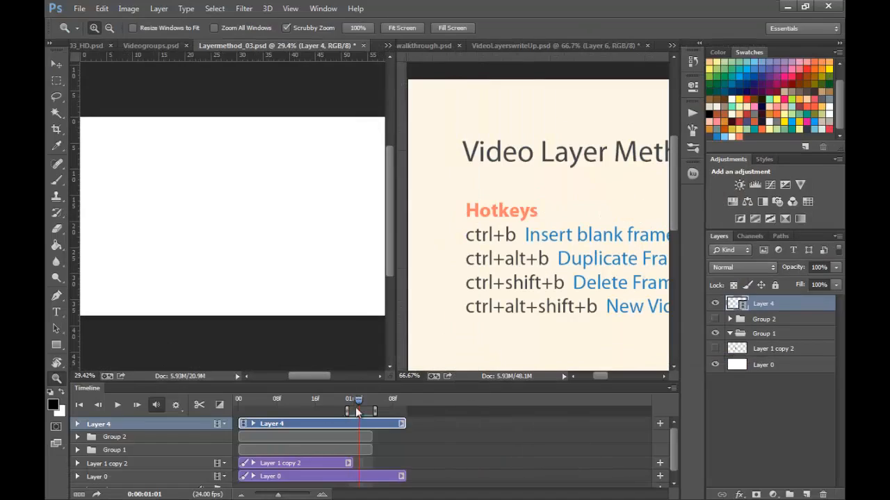
Check the frames after 0:00:01:00 and delete Layer 4's blank frame at 0:00:01:03.
click(355, 401)
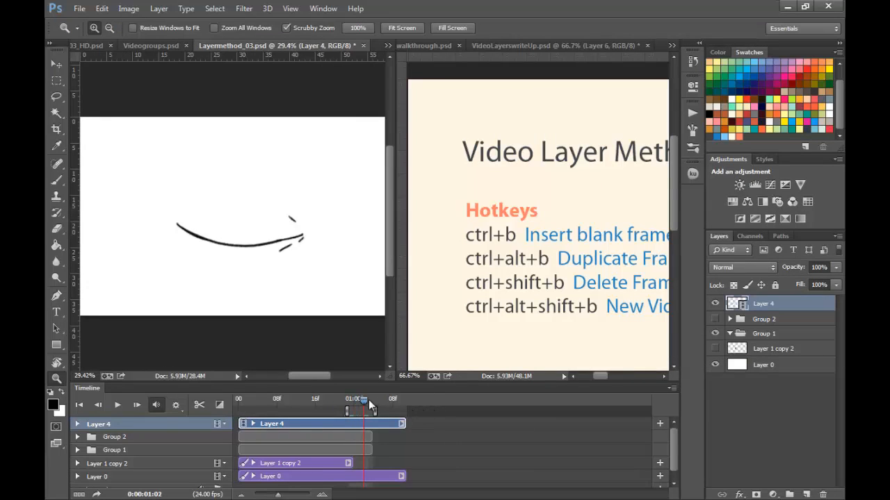
click(368, 400)
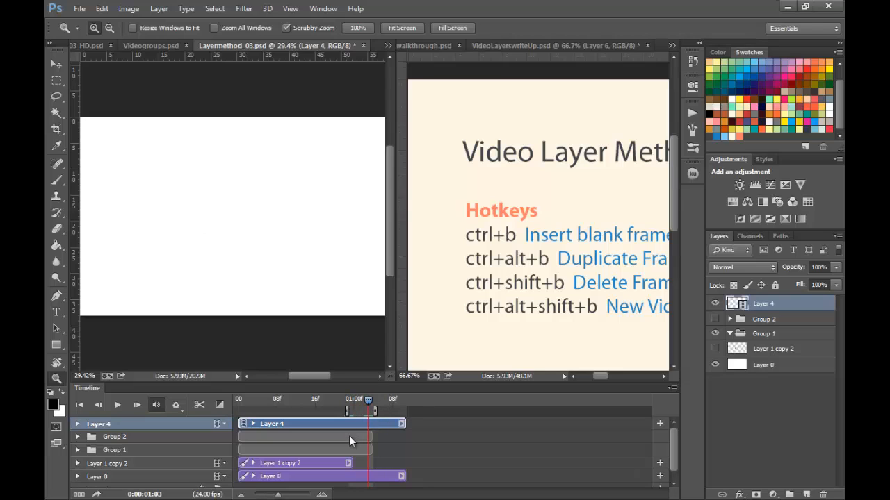
key(ctrl+shift+b)
click(361, 397)
click(346, 398)
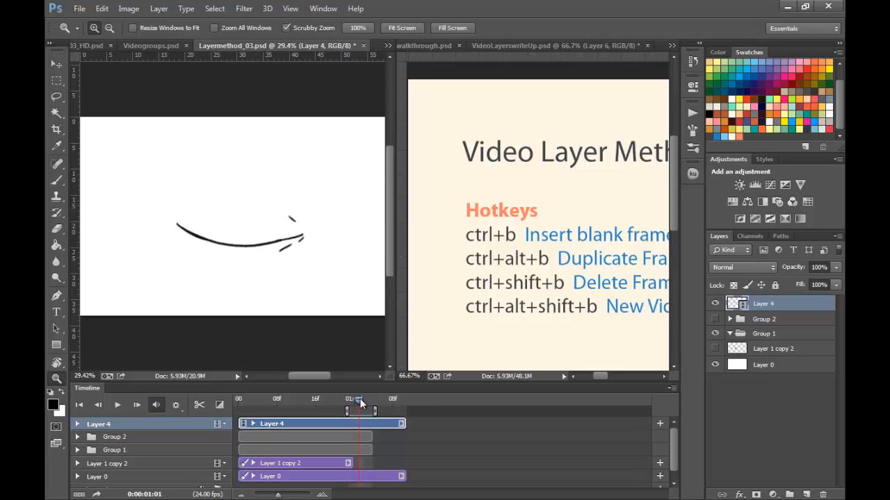
Clear the whole closed-eye drawing from Layer 4's frame at 0:00:01:02 and turn on onion skins.
mouse_move(359, 402)
mouse_down()
mouse_move(367, 399)
mouse_move(345, 401)
mouse_move(367, 404)
mouse_up()
key(ctrl+a)
key(Delete)
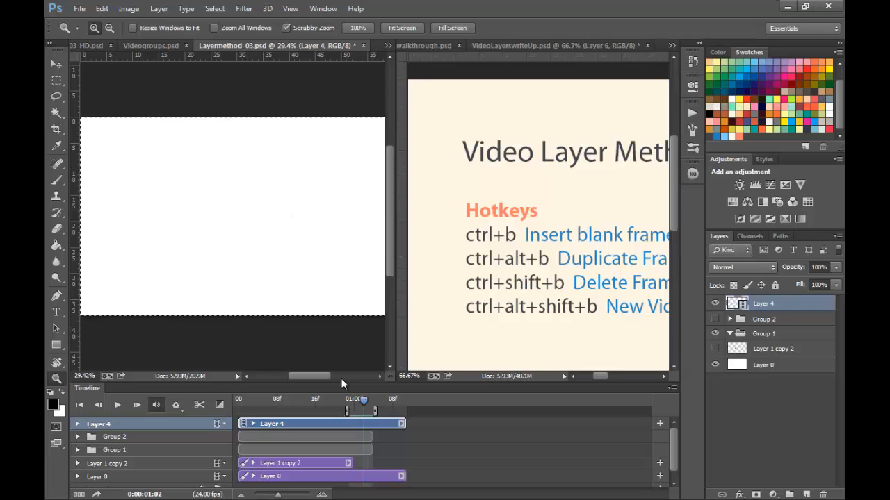
key(ctrl+z)
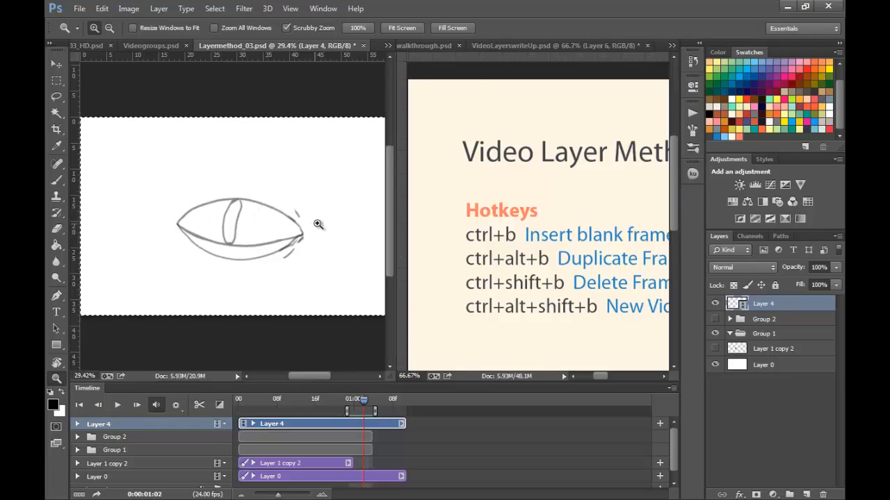
Draw the upper eyelid line of a slightly open eye from corner to corner, using the onion-skinned eyes as guides.
key(Tab)
key(r)
drag(395, 208, 368, 180)
drag(346, 157, 325, 210)
drag(294, 272, 349, 180)
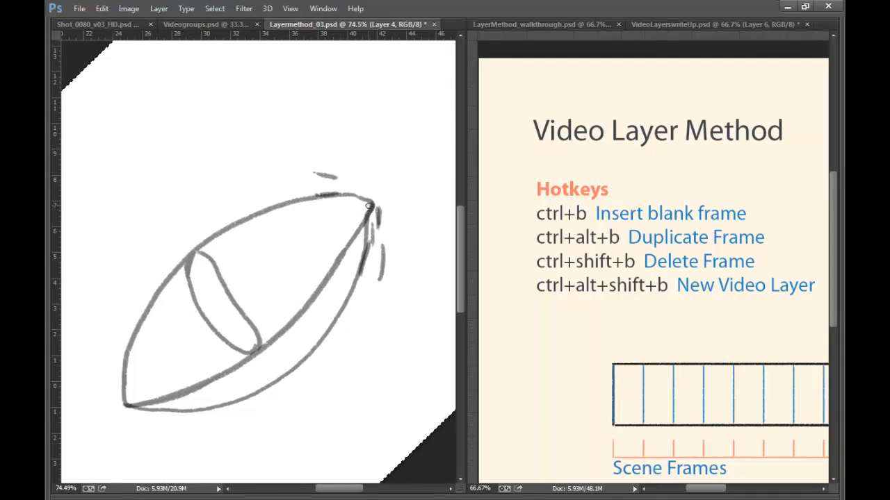
key(ctrl+z)
mouse_move(310, 275)
mouse_down()
mouse_move(244, 338)
mouse_move(138, 399)
mouse_up()
Draw the curved lower eyelid line and a small iris between the lids, filled solid black.
key(r)
mouse_move(390, 290)
mouse_down()
mouse_move(322, 149)
mouse_move(168, 265)
mouse_up()
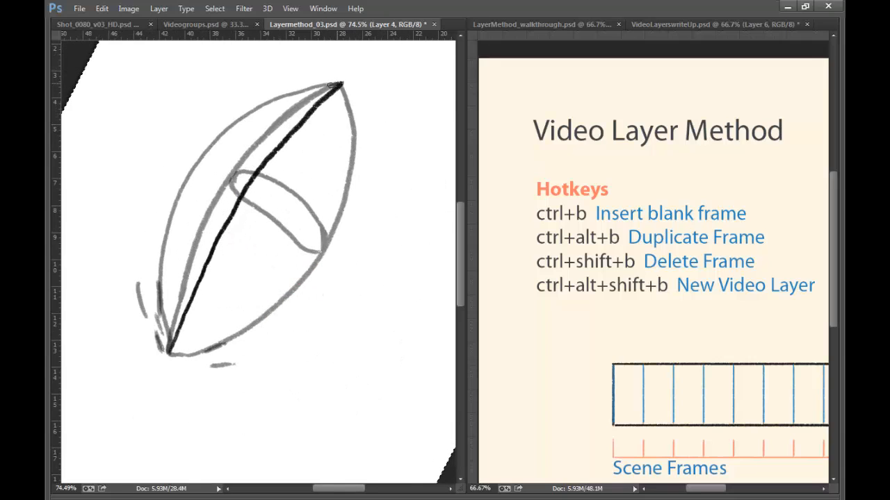
drag(270, 119, 238, 146)
mouse_move(216, 181)
mouse_down()
mouse_move(170, 320)
mouse_move(156, 285)
mouse_move(169, 243)
mouse_move(181, 277)
mouse_move(160, 274)
mouse_up()
key(r)
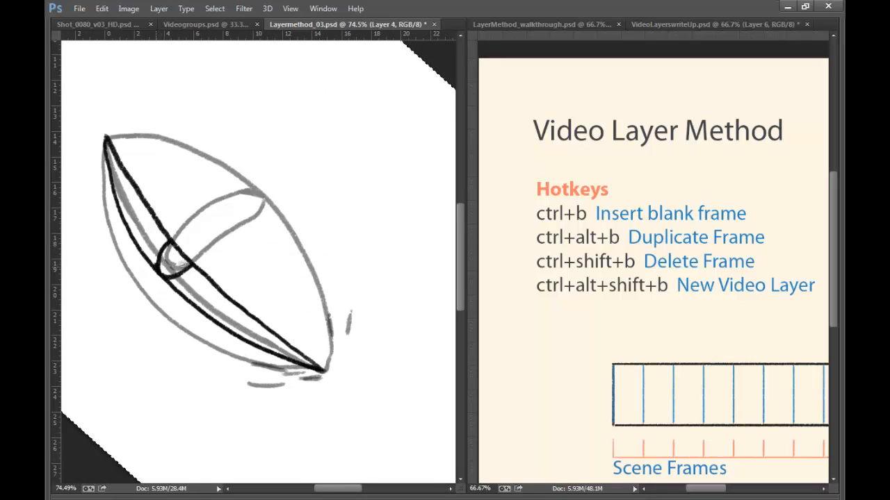
drag(159, 253, 180, 263)
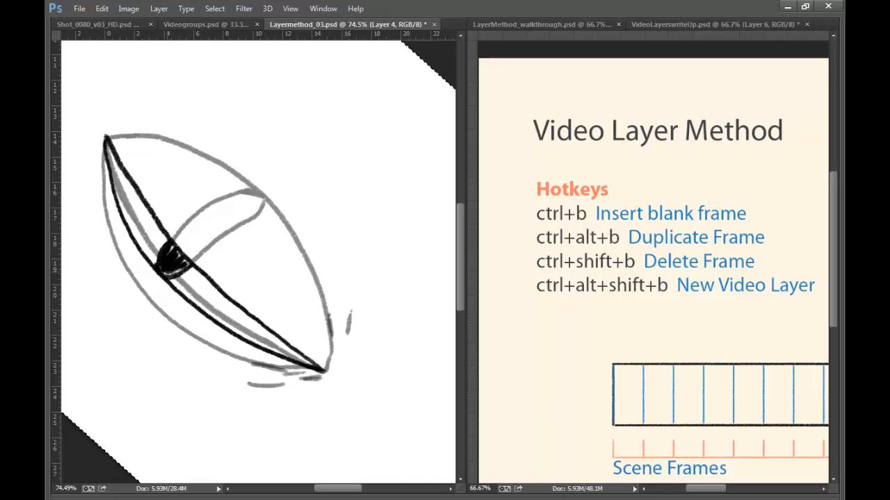
Add short crease marks around the outer eye corner and thicken the black iris past the upper lid.
key(r)
mouse_move(255, 240)
mouse_down()
mouse_move(304, 202)
mouse_move(374, 232)
mouse_up()
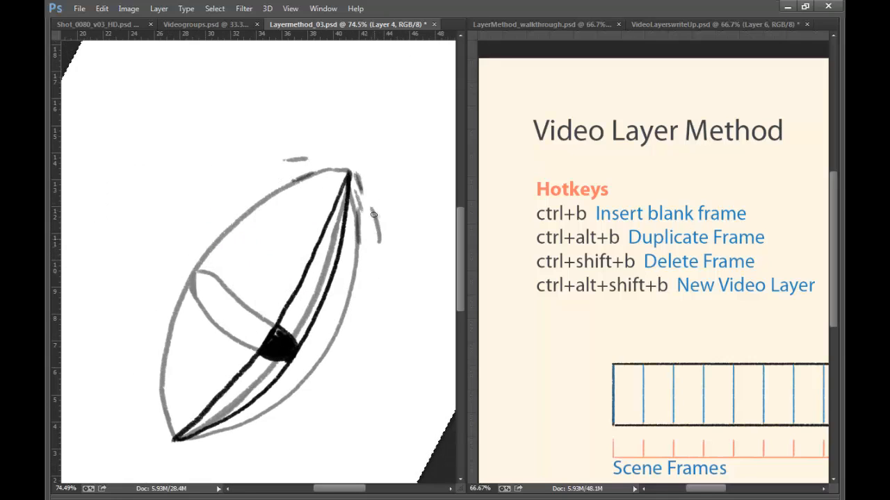
drag(308, 162, 292, 161)
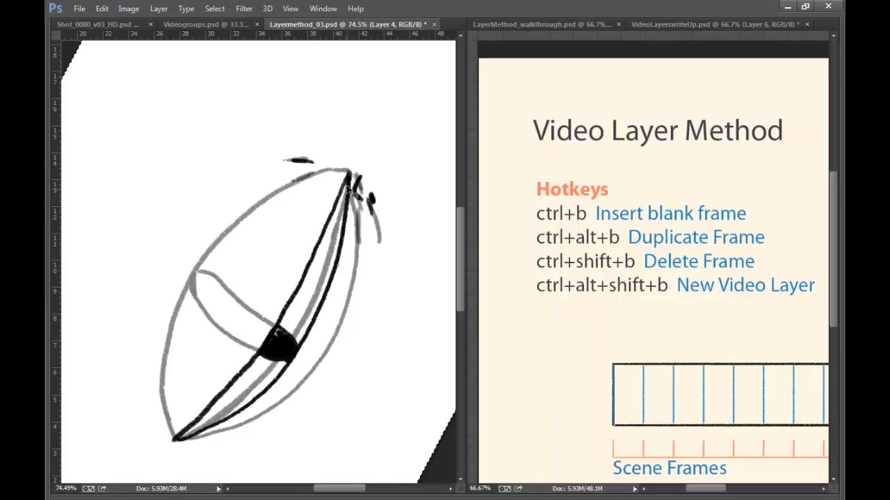
drag(277, 320, 278, 327)
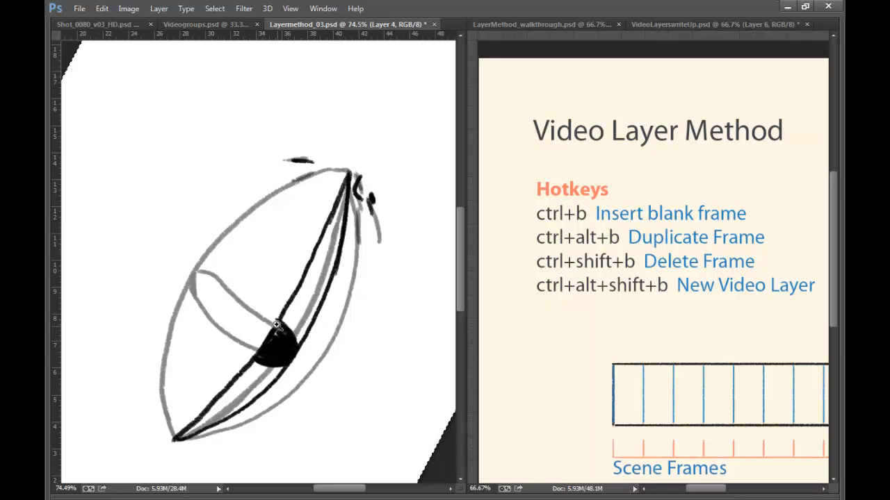
Turn off onion skins and reset the canvas rotation so the slightly open eye is level.
scroll(273, 334, down, 5)
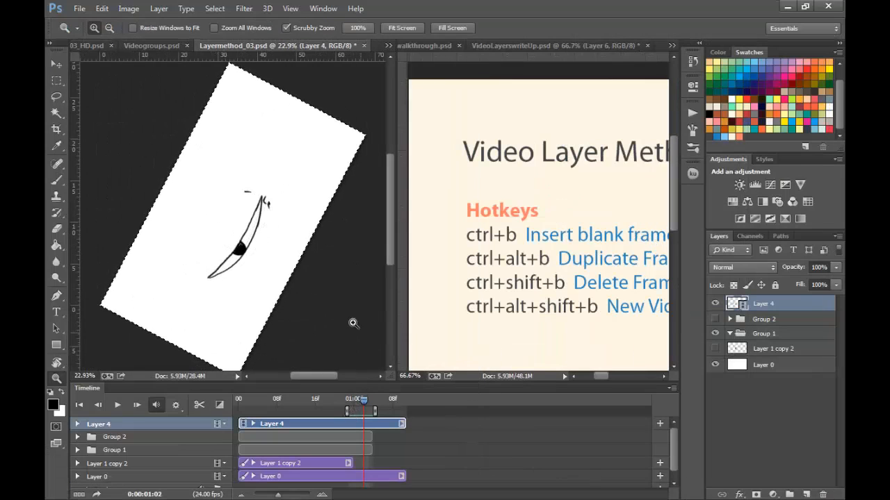
key(ctrl+alt+z)
drag(318, 306, 309, 286)
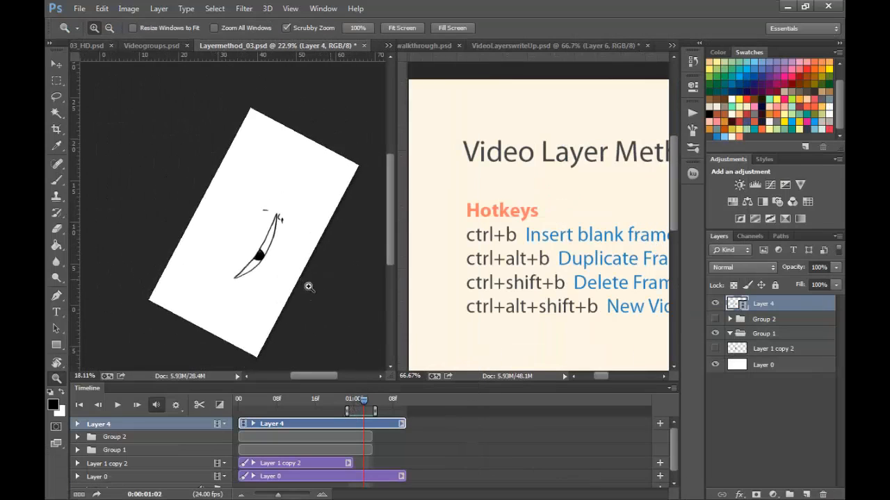
click(298, 253)
click(299, 254)
key(r)
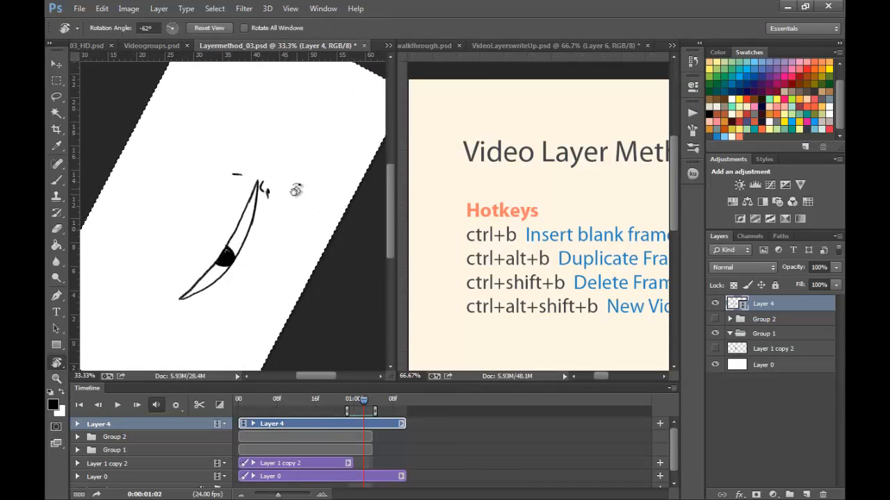
key(Escape)
key(Tab)
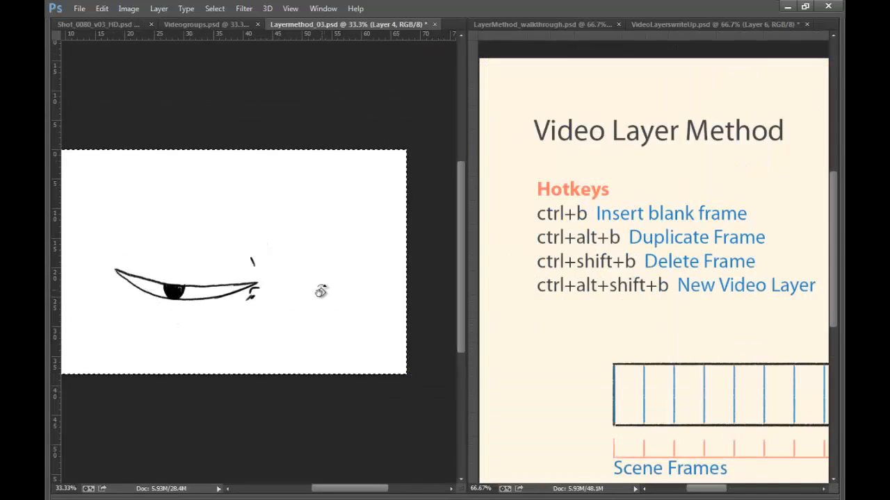
Return to the full-width view of the animation alone and move the playhead to 0:00:00:23.
key(f)
key(z)
drag(425, 273, 492, 285)
key(Tab)
scroll(452, 271, down, 4)
drag(363, 401, 348, 403)
drag(465, 288, 379, 293)
key(Right)
key(Right)
key(Right)
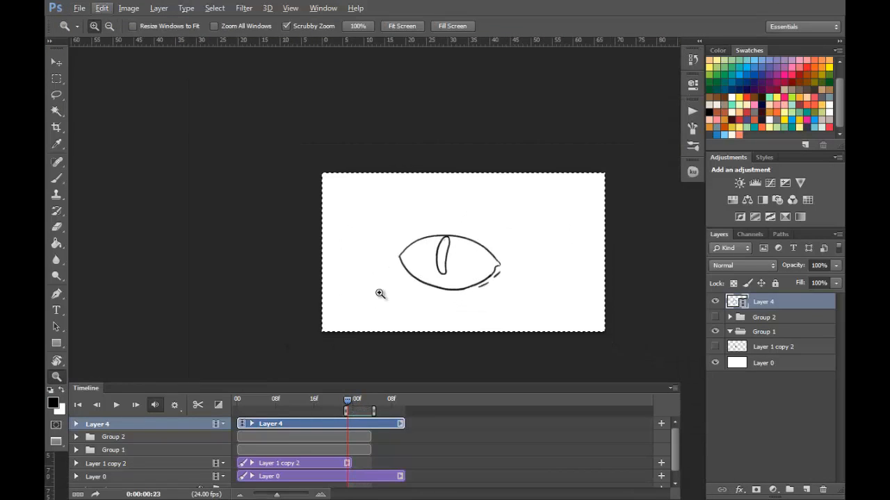
key(Right)
key(Right)
key(Right)
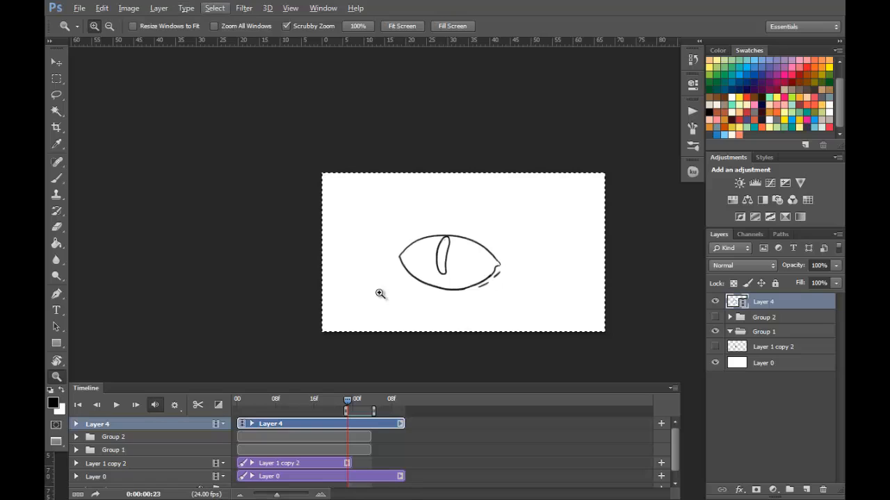
Step through the frames from 0:00:00:23 to 0:00:01:03 and play the work area to review the blink.
click(348, 399)
key(Right)
key(Right)
key(Right)
key(Right)
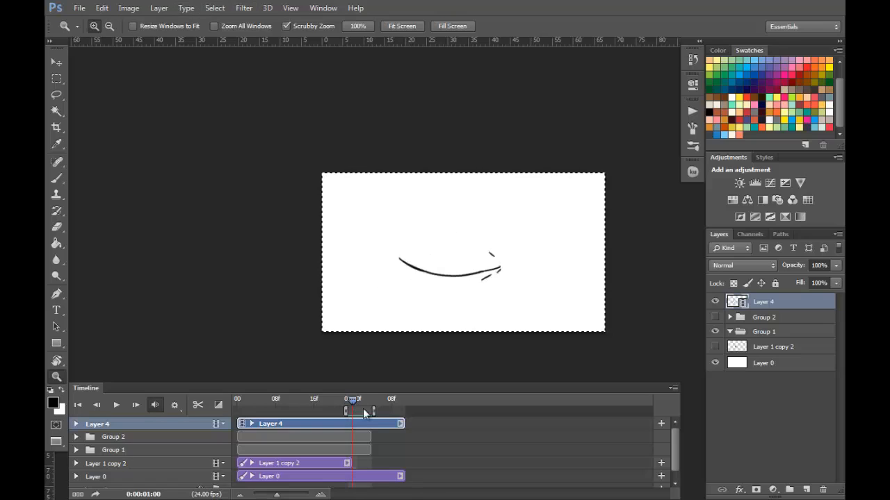
key(Left)
key(Left)
key(Left)
key(Left)
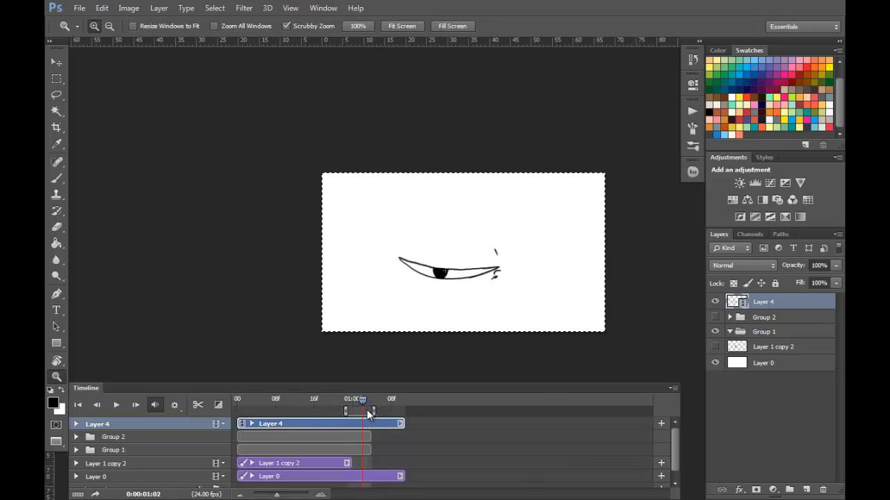
key(Right)
key(Right)
key(Right)
key(Right)
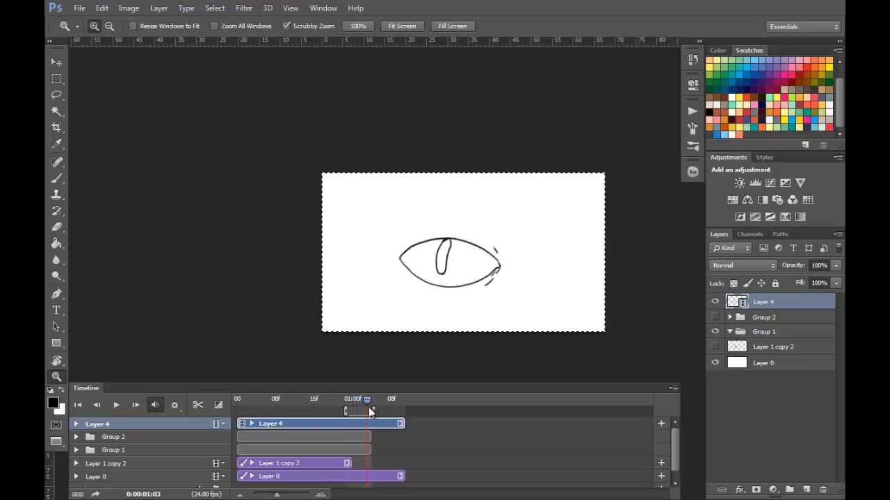
key(Left)
key(Left)
key(Left)
key(Right)
key(Right)
key(Right)
key(Right)
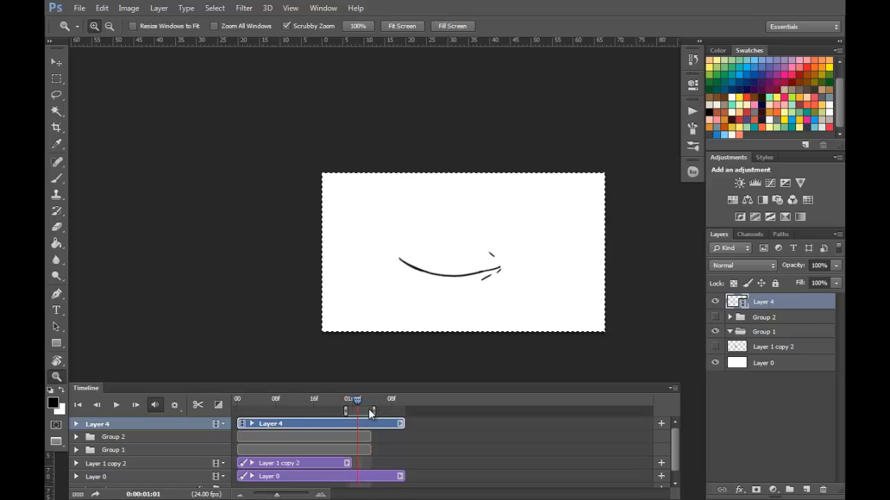
key(Left)
key(space)
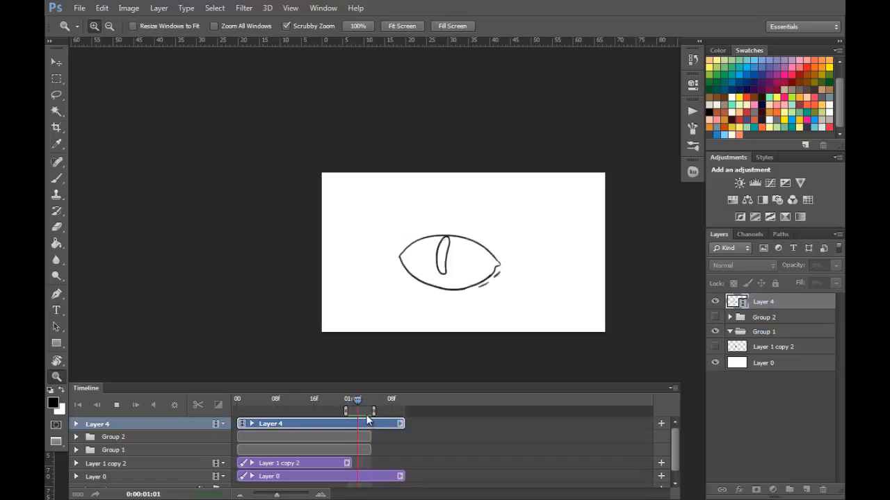
key(space)
Clear the closed-eye drawing from Layer 4's frame at 0:00:01:01 and turn on onion skins.
mouse_move(358, 400)
mouse_down()
mouse_move(370, 403)
mouse_move(348, 406)
mouse_move(355, 409)
mouse_up()
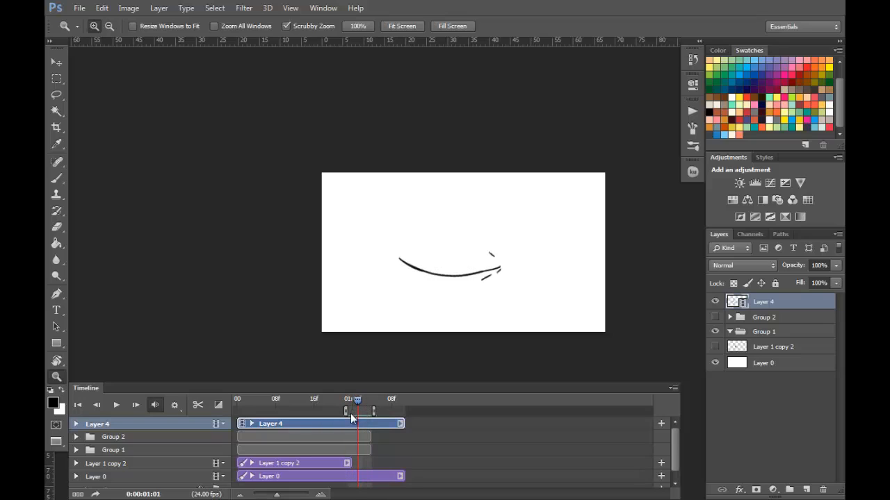
key(Delete)
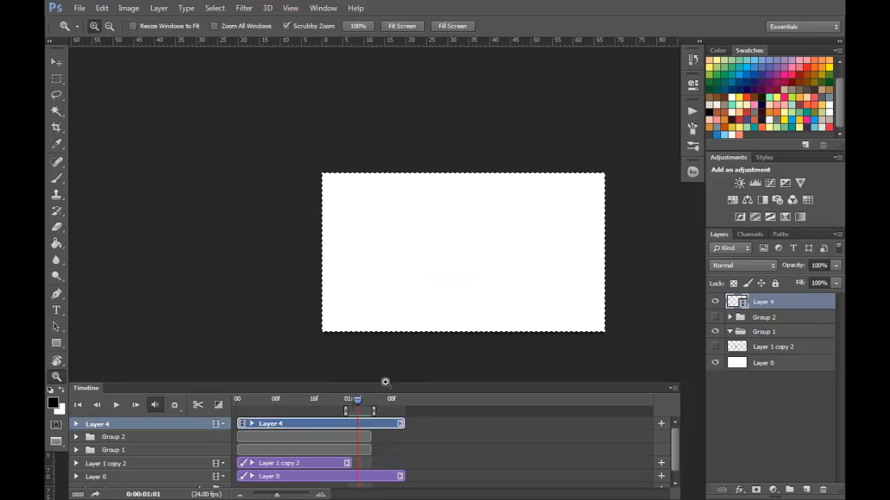
key(ctrl+z)
Rotate the canvas diagonally and clear the closed-eye drawing from Layer 4's frame at 0:00:01:00.
key(r)
drag(544, 297, 497, 164)
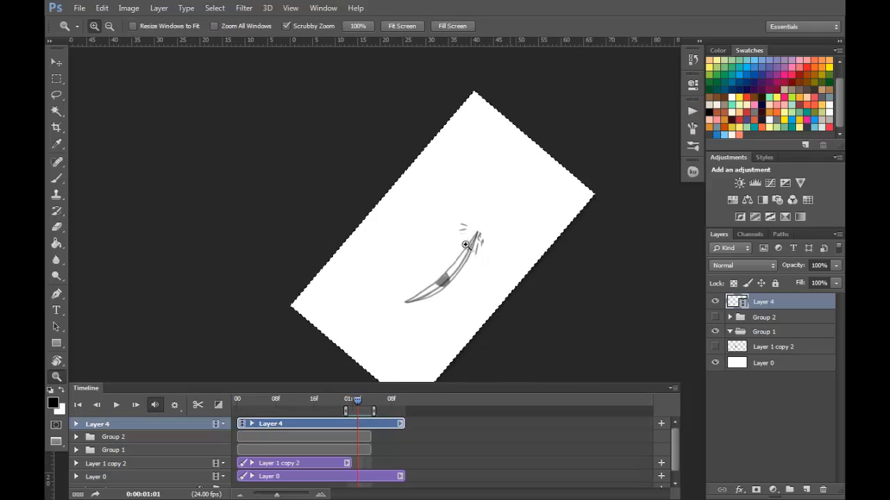
scroll(475, 257, up, 5)
click(351, 403)
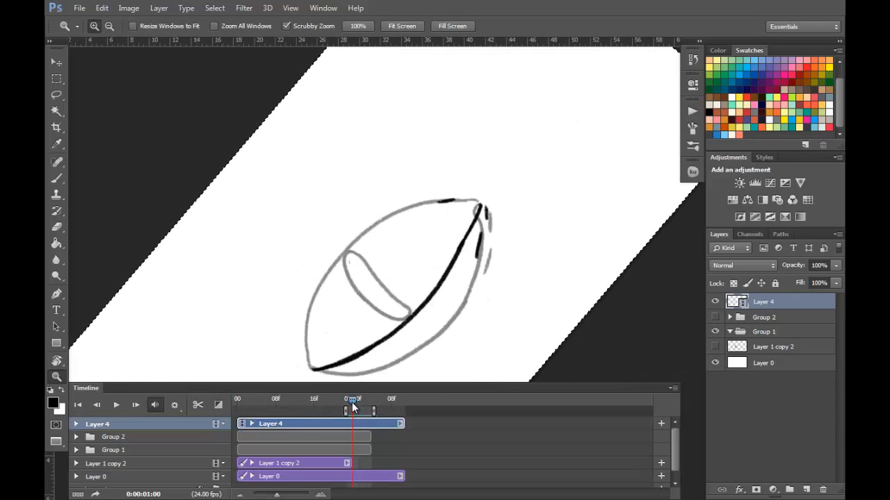
key(Delete)
key(ctrl+d)
Redraw the closed eyelid as a thick black curve with short crease strokes around the eye's corner at 0:00:01:00.
mouse_move(371, 257)
mouse_down()
mouse_move(347, 222)
mouse_move(353, 213)
mouse_move(429, 179)
mouse_up()
key(Tab)
mouse_move(512, 100)
mouse_down()
mouse_move(465, 100)
mouse_move(501, 138)
mouse_move(464, 219)
mouse_move(431, 258)
mouse_up()
key(ctrl+z)
key(ctrl+z)
mouse_move(461, 231)
mouse_down()
mouse_move(345, 332)
mouse_move(299, 358)
mouse_move(239, 369)
mouse_move(271, 365)
mouse_up()
mouse_move(521, 111)
mouse_down()
mouse_move(517, 145)
mouse_move(534, 147)
mouse_up()
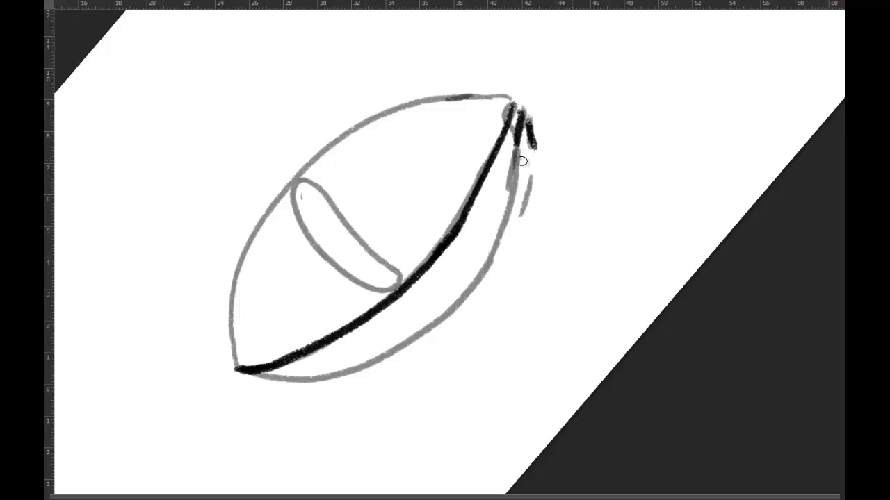
drag(455, 99, 487, 95)
Level the canvas in the full-interface view and play the work area from 0:00:00:23 to review the redrawn blink.
key(z)
drag(536, 164, 427, 193)
key(Escape)
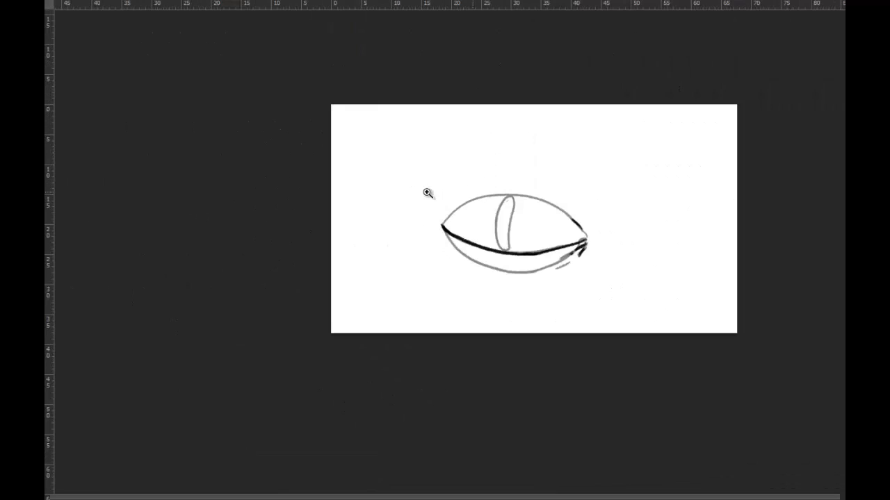
key(f)
key(space)
drag(533, 306, 489, 312)
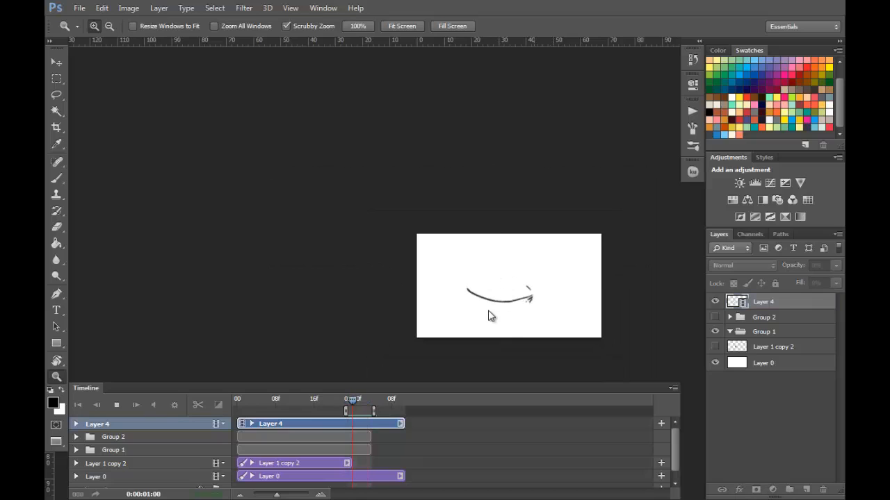
drag(361, 402, 346, 409)
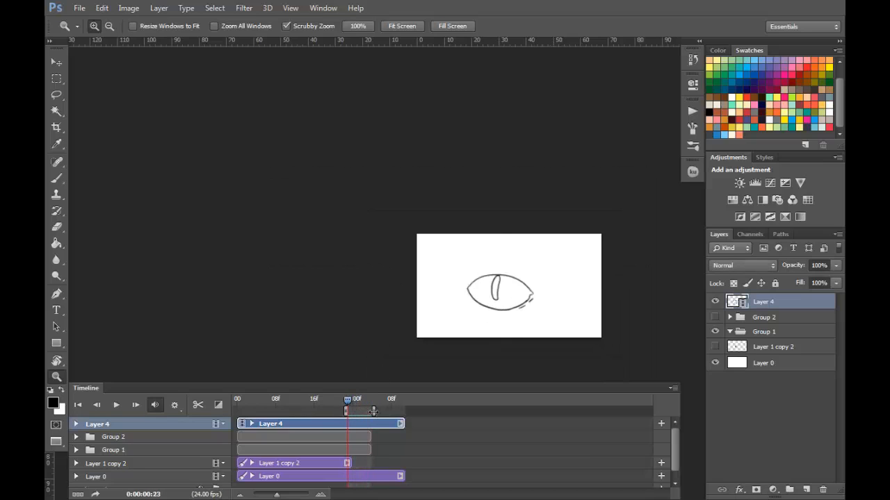
key(space)
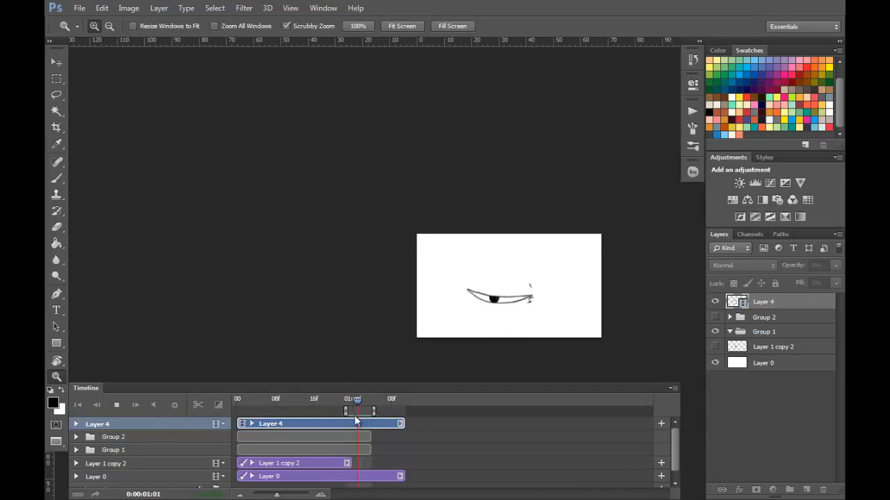
key(space)
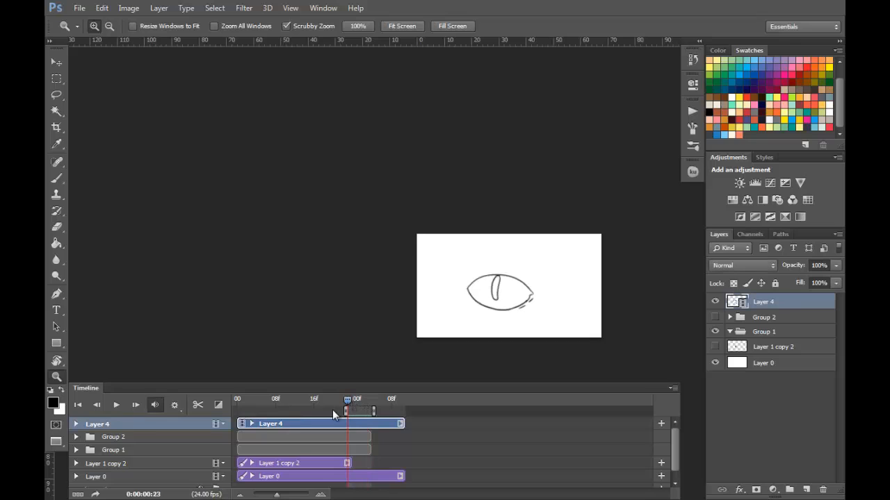
Copy the open-eye drawing onto a new layer above Layer 4 and make its clip run from the timeline's start to 0:00:00:23.
key(ctrl+a)
click(803, 488)
key(ctrl+d)
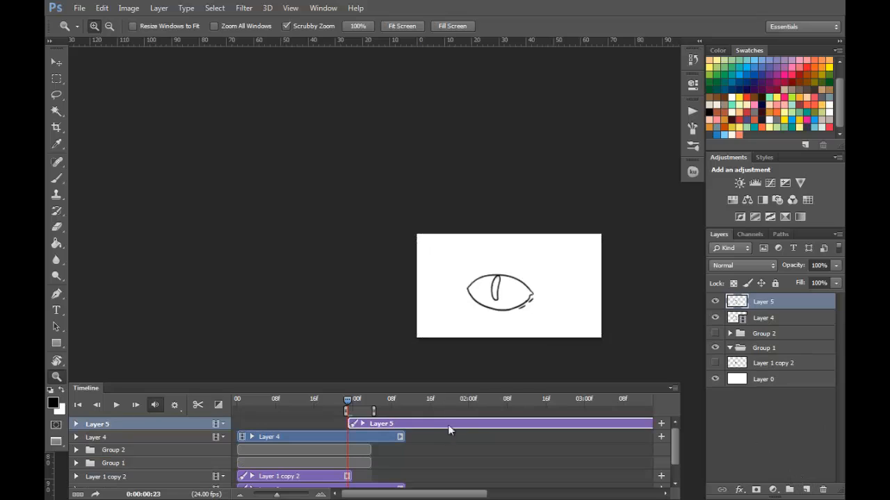
drag(453, 424, 355, 424)
drag(276, 495, 264, 494)
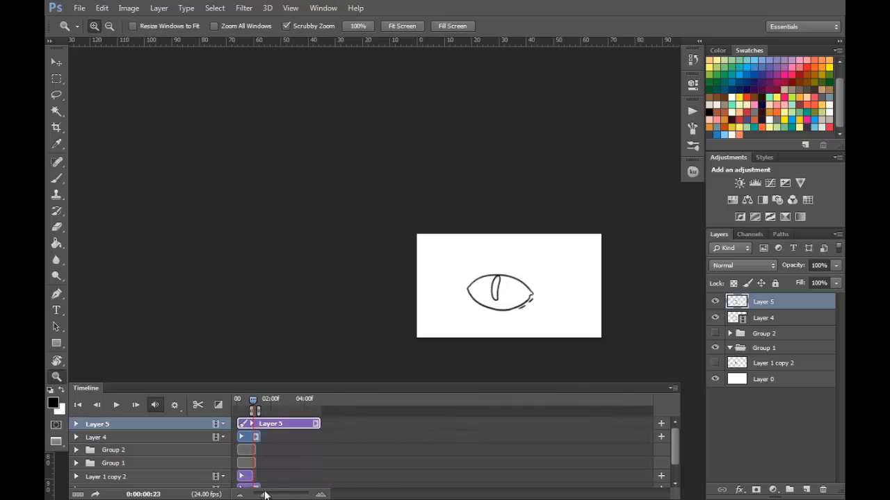
drag(329, 417, 254, 421)
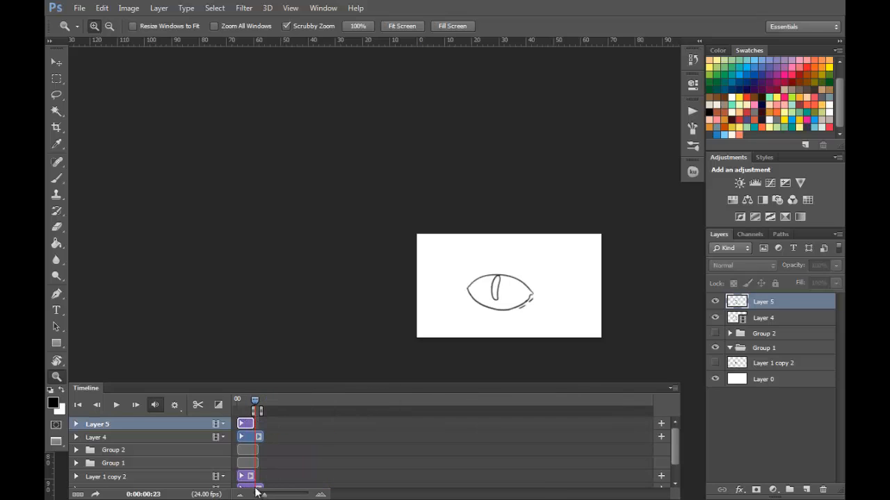
Extend the work area back to the timeline's start and play the whole animation.
drag(271, 495, 285, 495)
drag(440, 399, 213, 441)
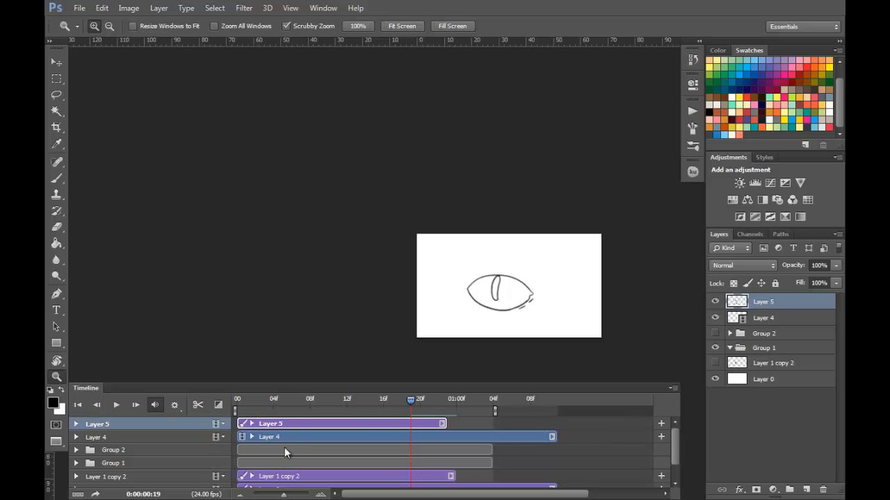
key(space)
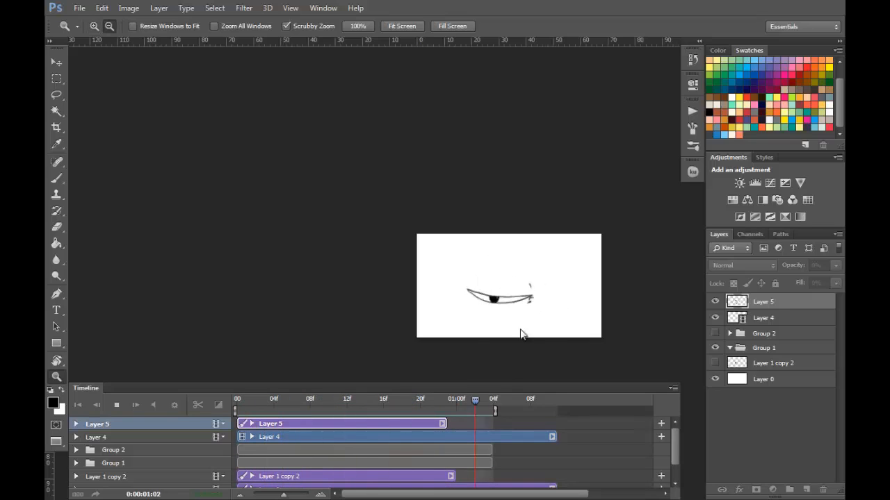
key(space)
Add a new blank video layer between Layer 4 and Group 2 and rename it Colour.
mouse_move(455, 401)
mouse_down()
mouse_move(483, 401)
mouse_move(435, 411)
mouse_move(489, 406)
mouse_move(453, 415)
mouse_move(487, 413)
mouse_move(446, 406)
mouse_up()
drag(509, 293, 660, 292)
key(b)
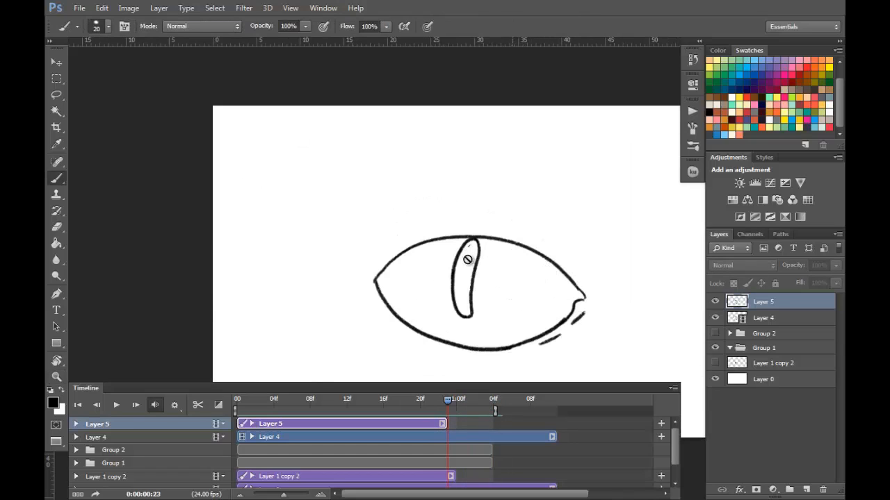
key(w)
click(479, 437)
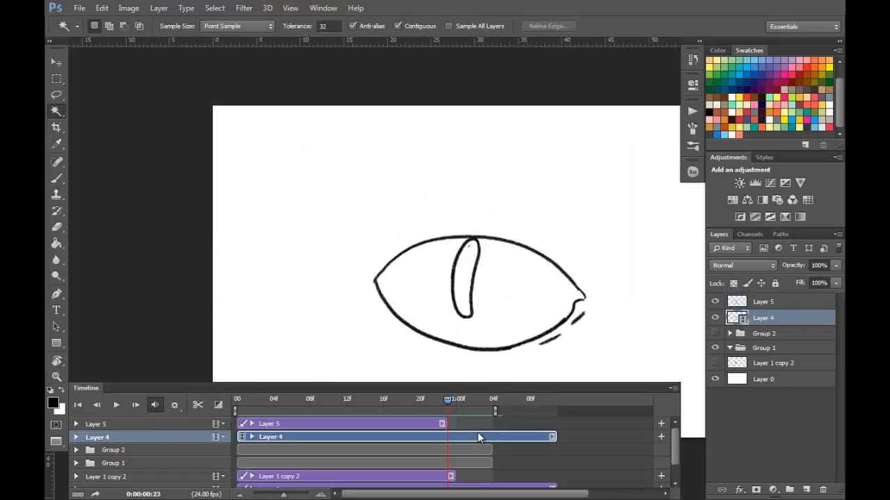
click(765, 335)
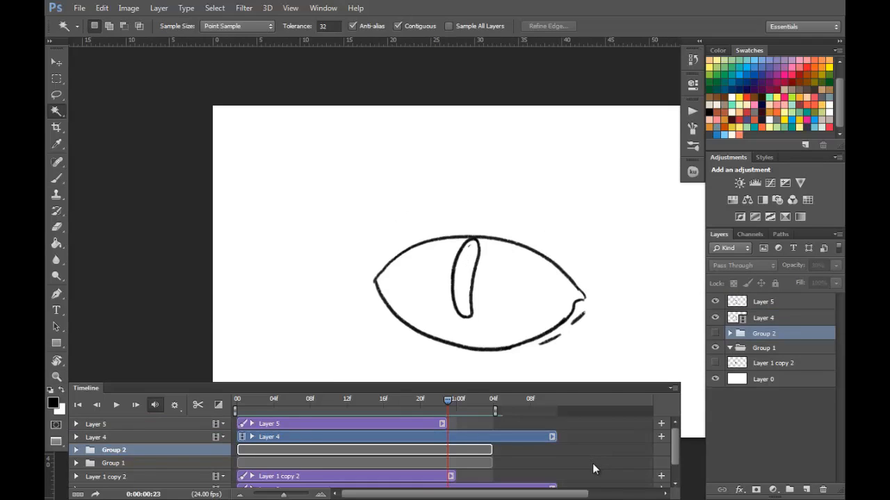
key(ctrl+alt+shift+n)
drag(456, 448, 284, 448)
click(456, 437)
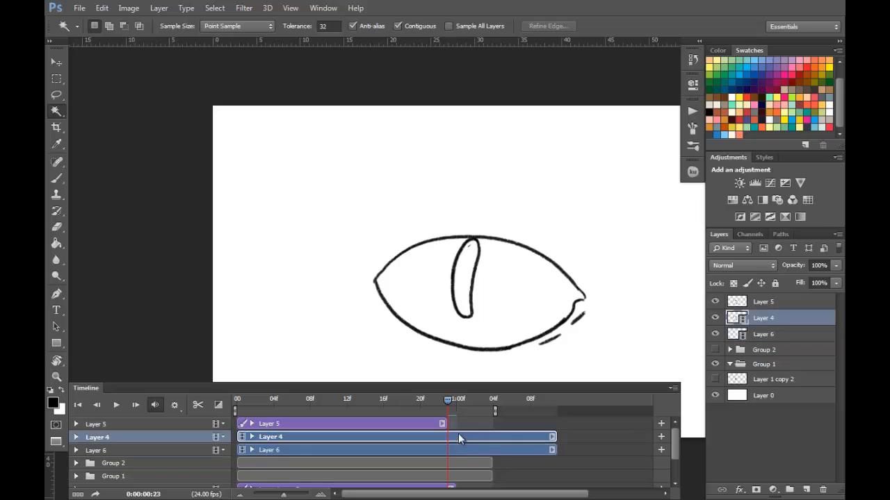
double_click(764, 334)
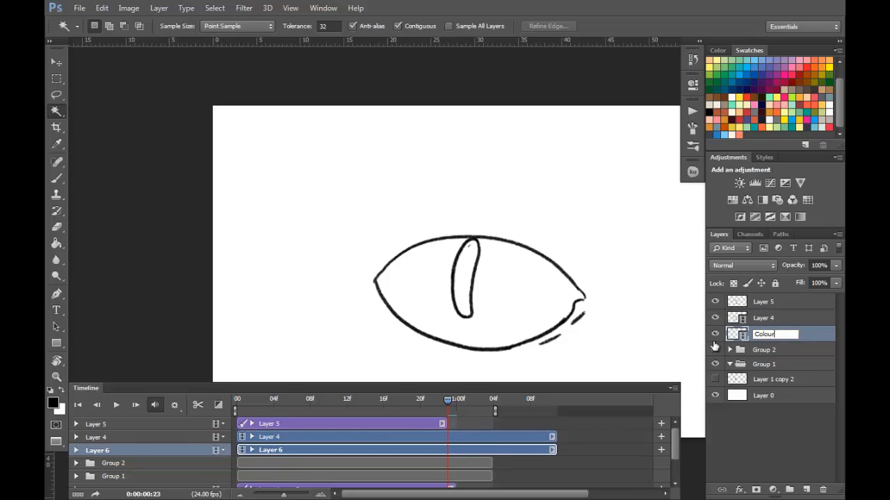
key(Return)
Fill the slit pupil with black on Layer 4's frame at 0:00:00:23.
click(778, 323)
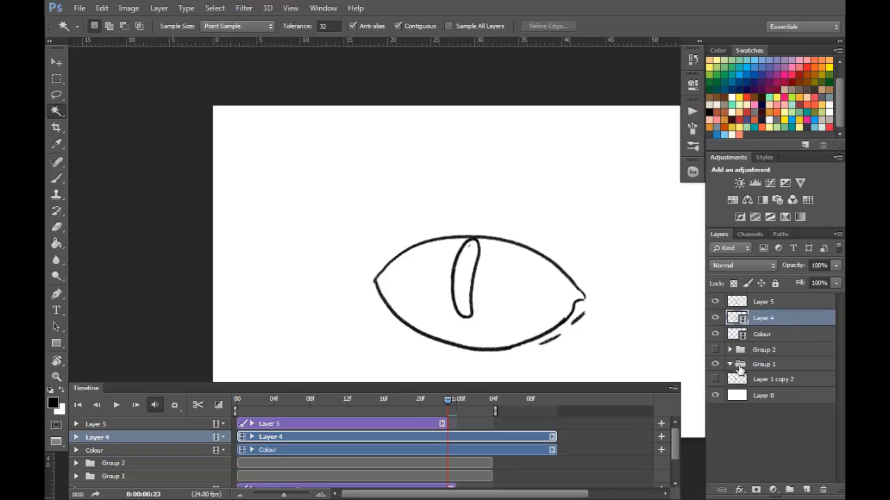
click(467, 268)
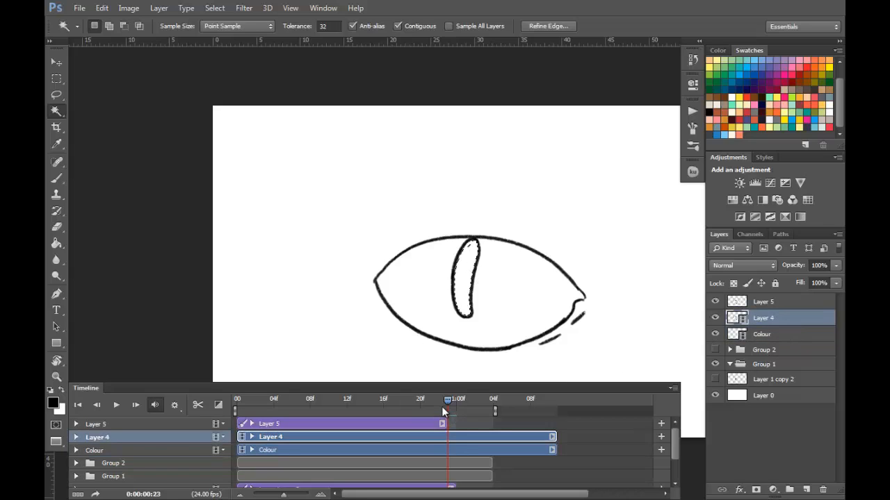
key(alt+BackSpace)
key(ctrl+d)
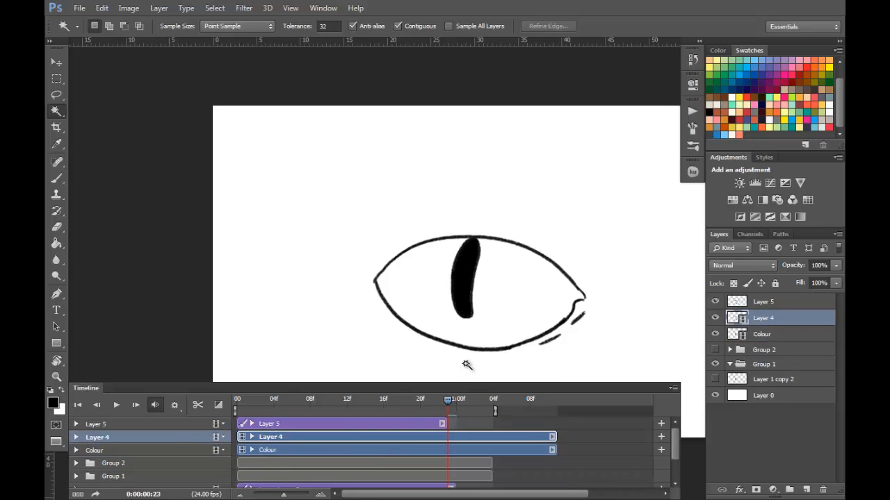
Fill the slit pupil with black on Layer 4's frame at 0:00:01:03.
drag(448, 397, 484, 401)
click(476, 284)
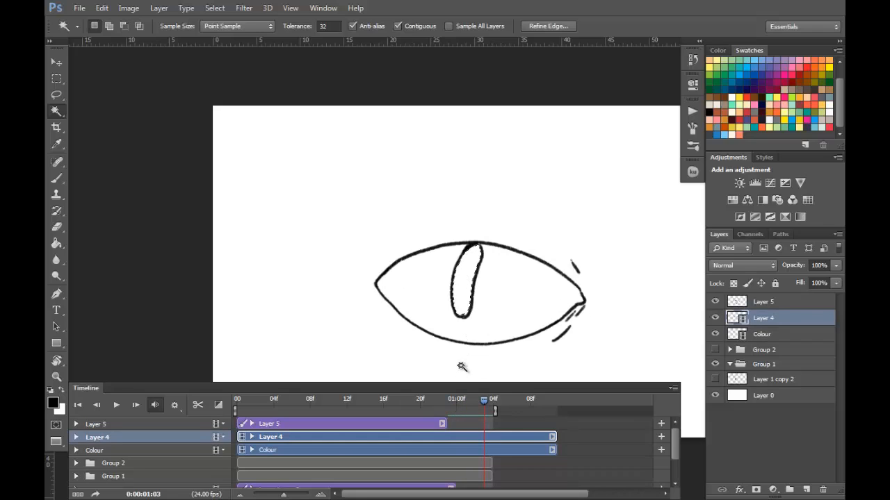
key(alt+BackSpace)
key(ctrl+d)
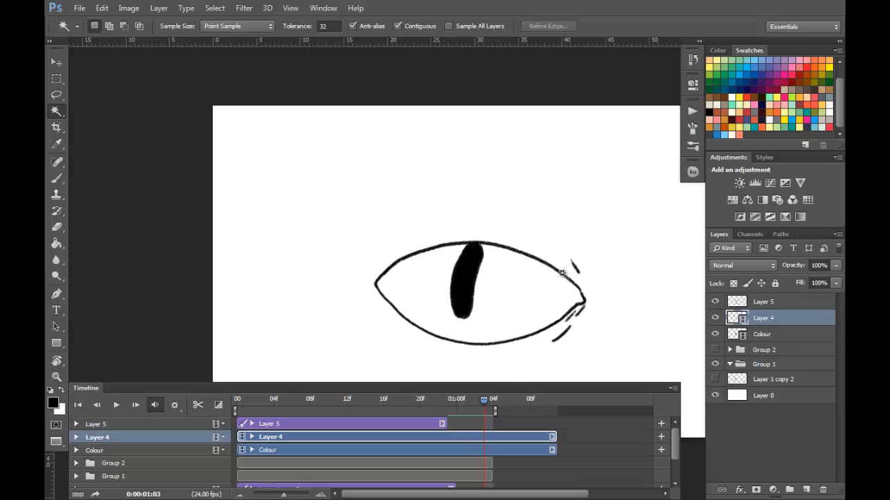
Hide Group 1, pick yellow as the foreground colour, and fill the eye around the pupil on the Colour layer at 0:00:01:03.
click(716, 350)
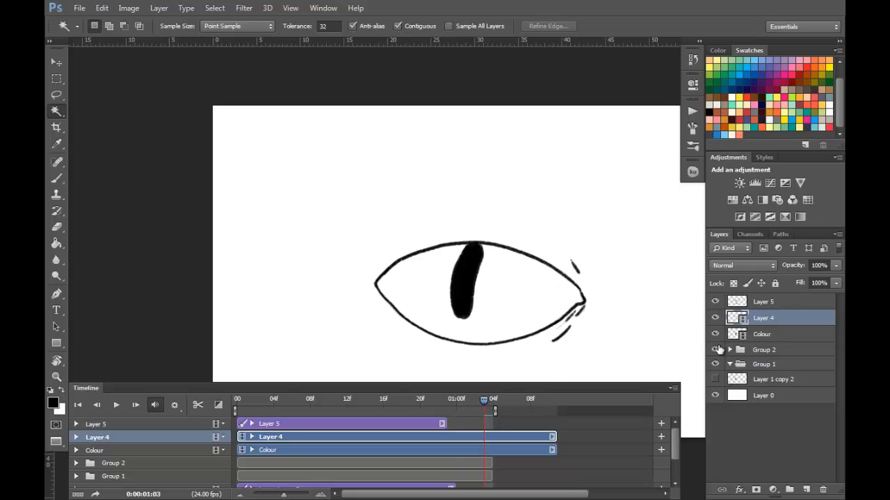
drag(483, 395, 437, 400)
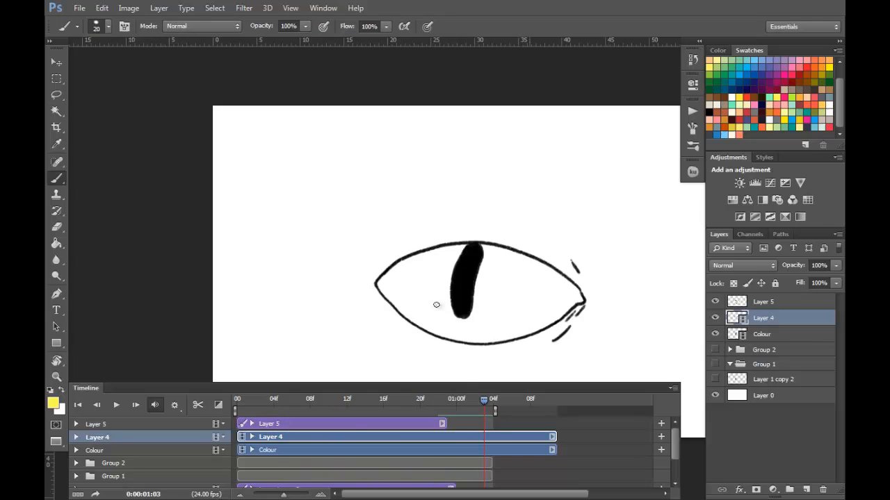
click(715, 317)
click(715, 318)
key(w)
click(515, 290)
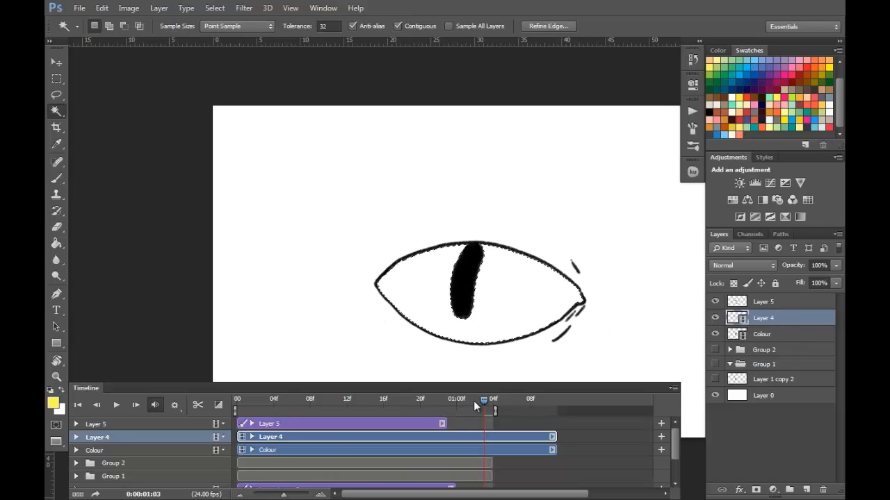
key(alt+BackSpace)
key(ctrl+d)
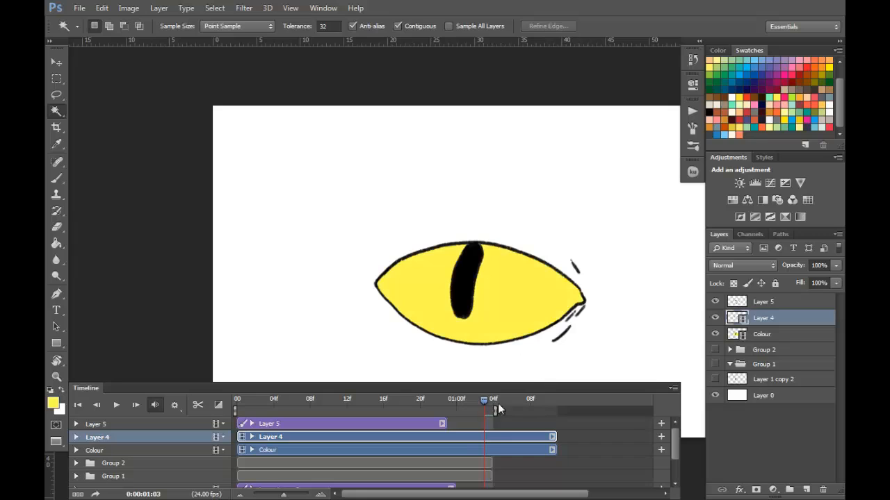
Fill both sides of the slightly open eye with yellow on the Colour layer at 0:00:01:02.
click(477, 399)
click(498, 317)
shift+click(421, 306)
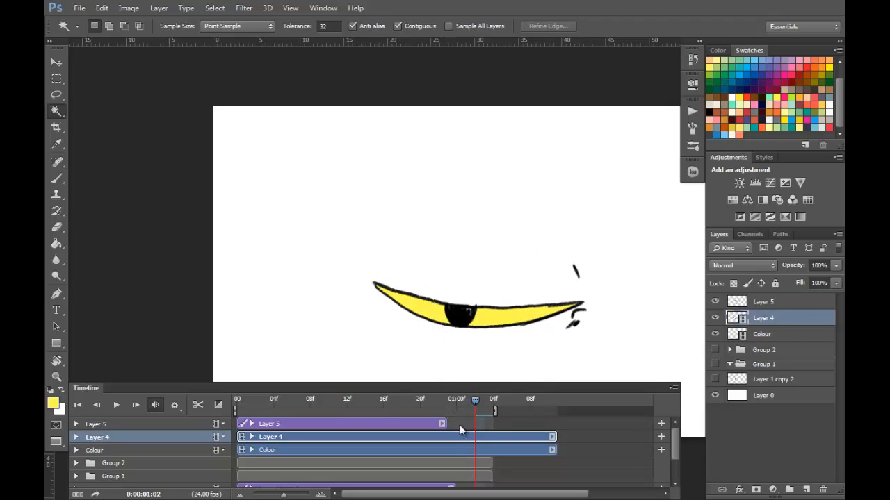
Fill the open eye around the pupil with yellow on the Colour layer at 0:00:00:23.
drag(473, 403, 449, 401)
click(484, 295)
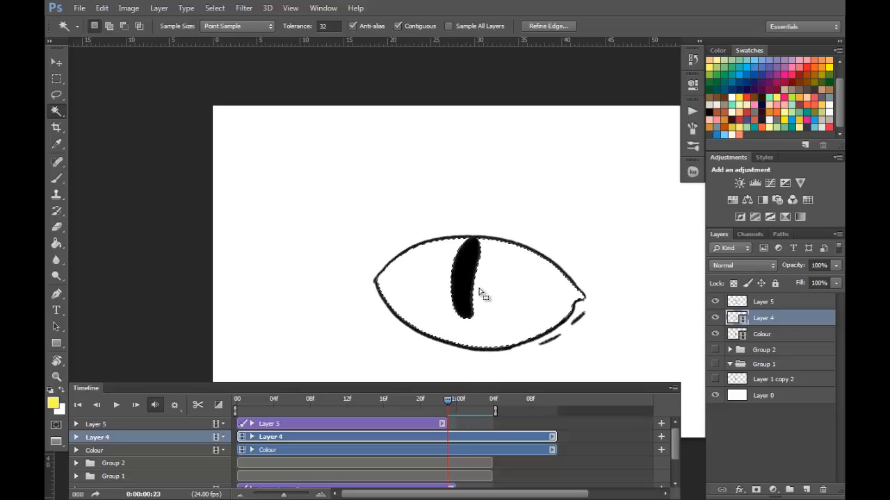
key(alt+BackSpace)
key(ctrl+d)
Duplicate Layer 5 and fill the open eye around the pupil with yellow on the original layer.
click(355, 400)
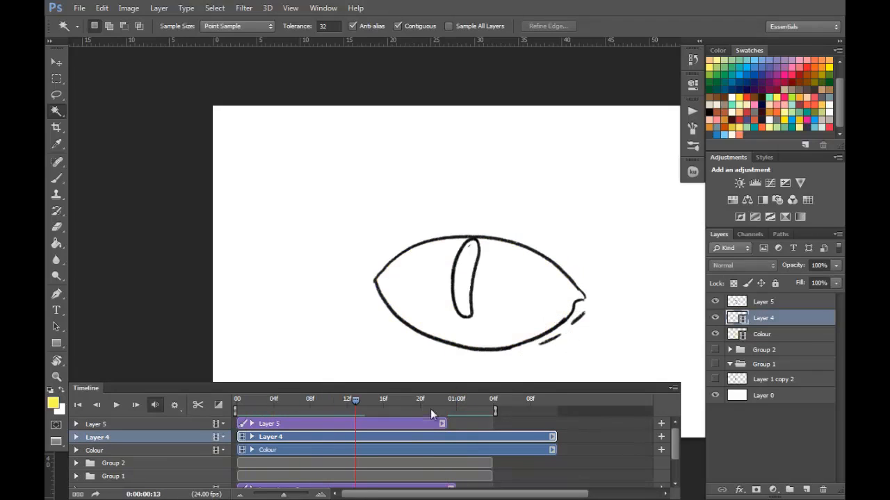
click(412, 422)
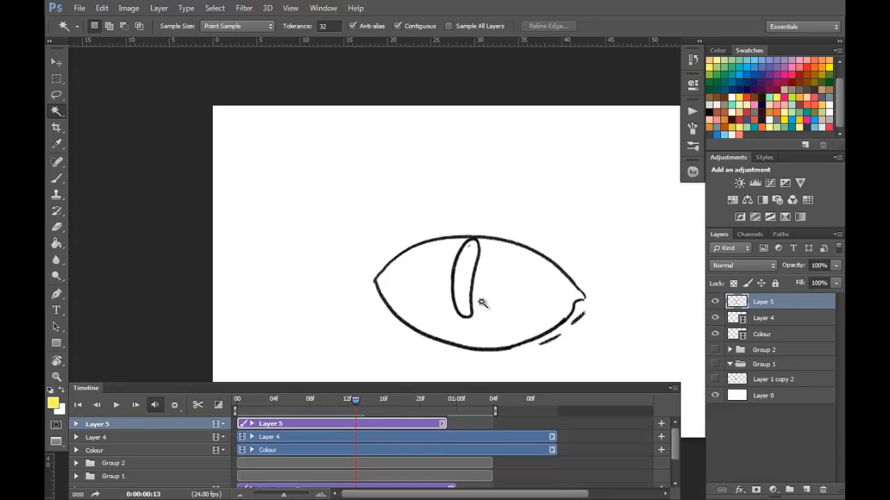
key(ctrl+j)
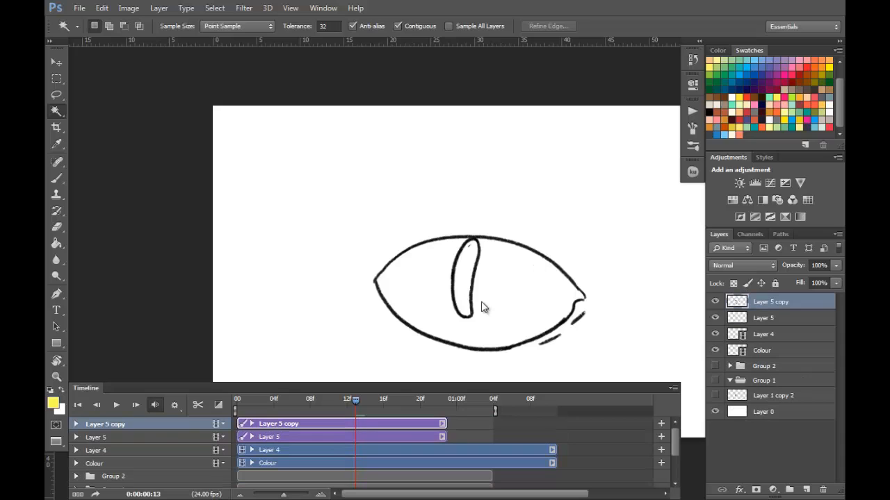
click(468, 317)
key(F2)
Fill the slit pupil of the held open-eye drawing with black.
click(463, 264)
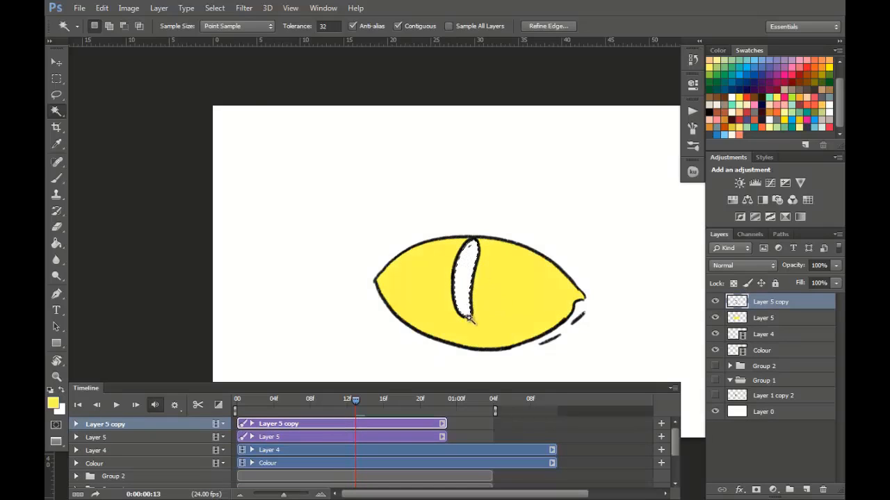
key(d)
key(F2)
Play the work area to review the coloured blink on the whole canvas.
key(z)
drag(591, 274, 509, 318)
key(space)
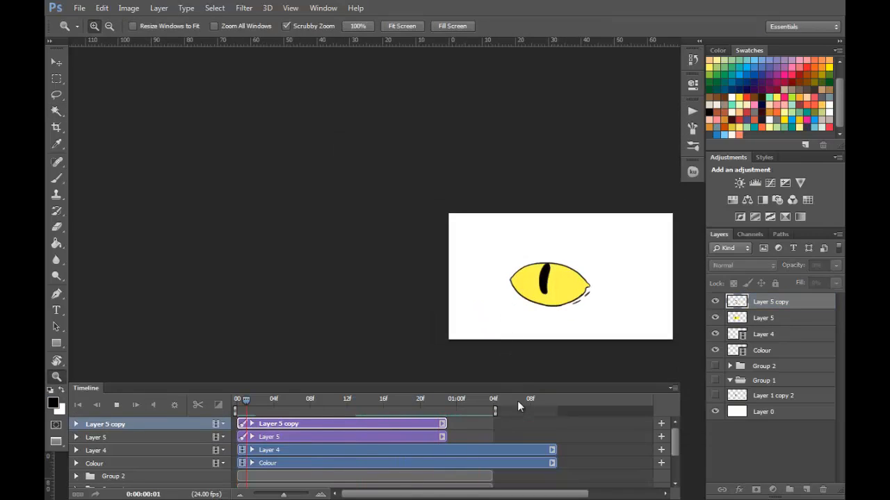
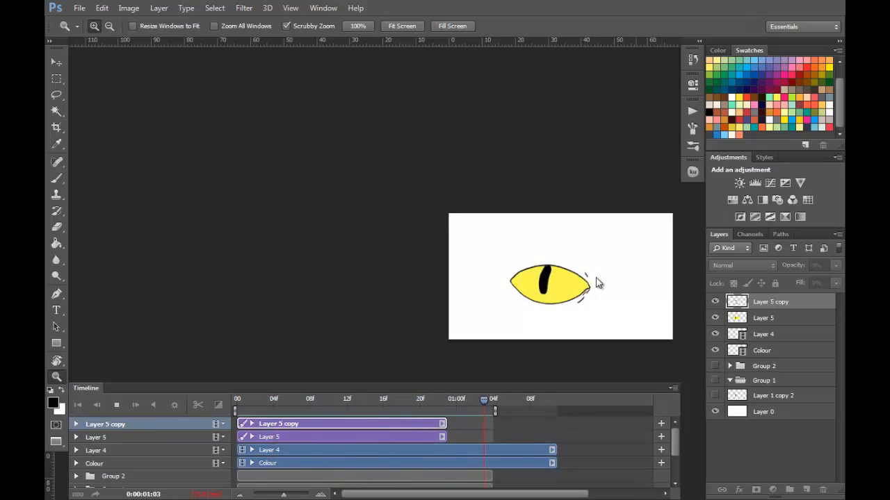
Stop the playback and scrub back through the coloured blink frames on the timeline.
key(space)
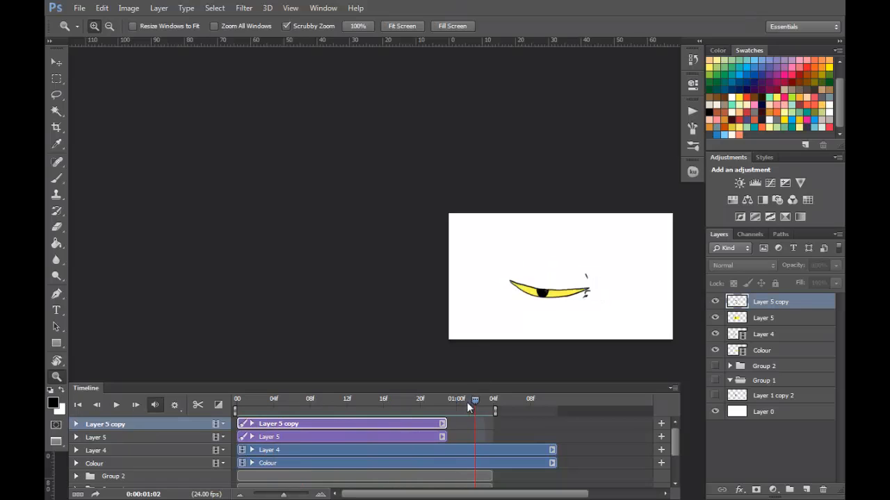
drag(471, 403, 438, 403)
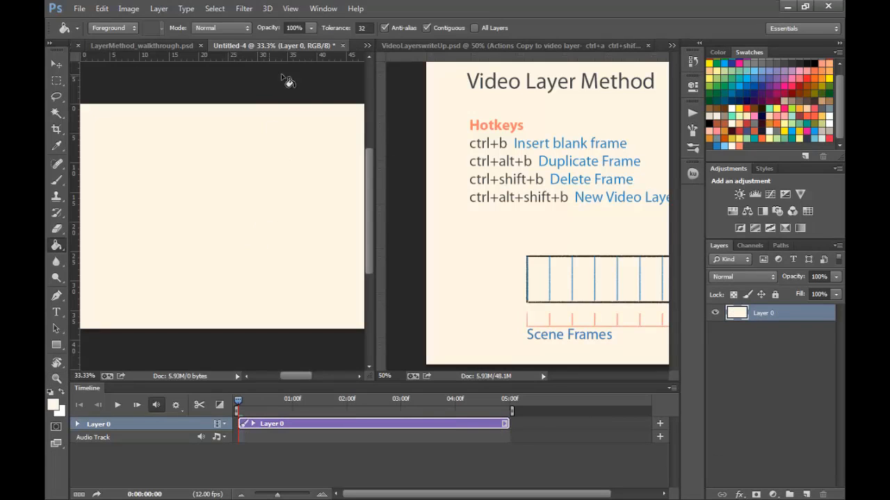
Examine the timeline options for the blank Untitled-4 document and the Video Layer Method notes document.
click(57, 64)
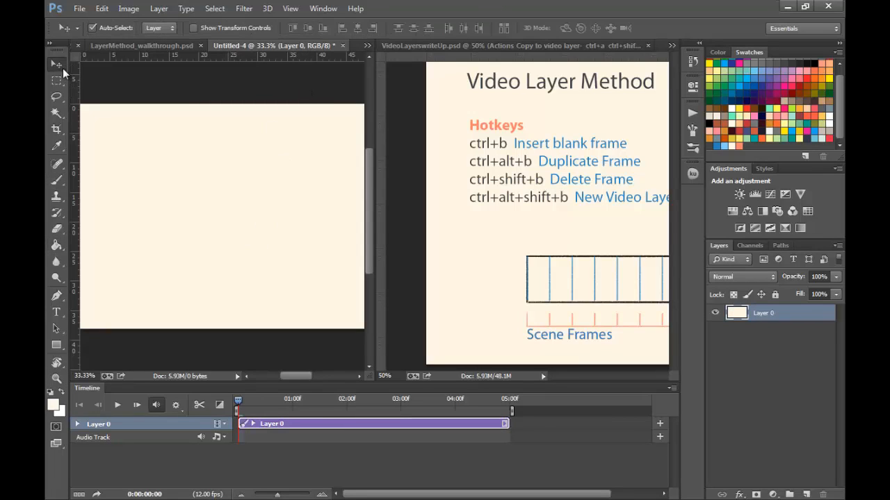
click(671, 389)
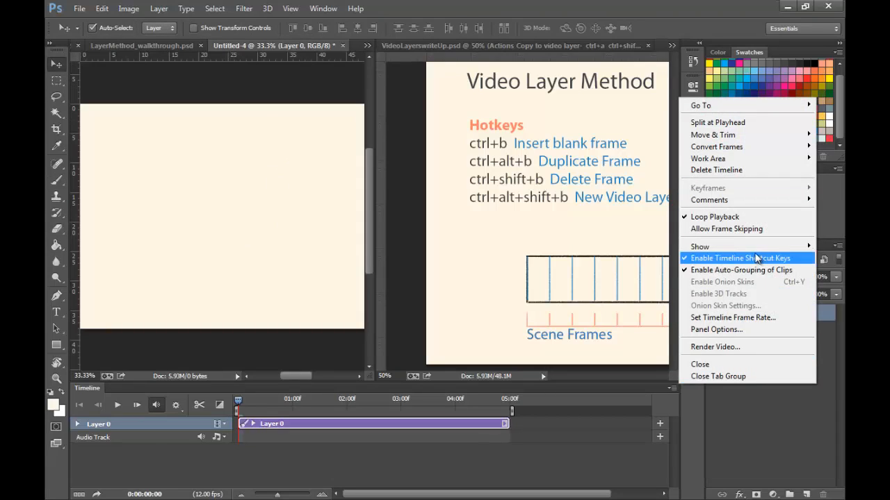
click(243, 396)
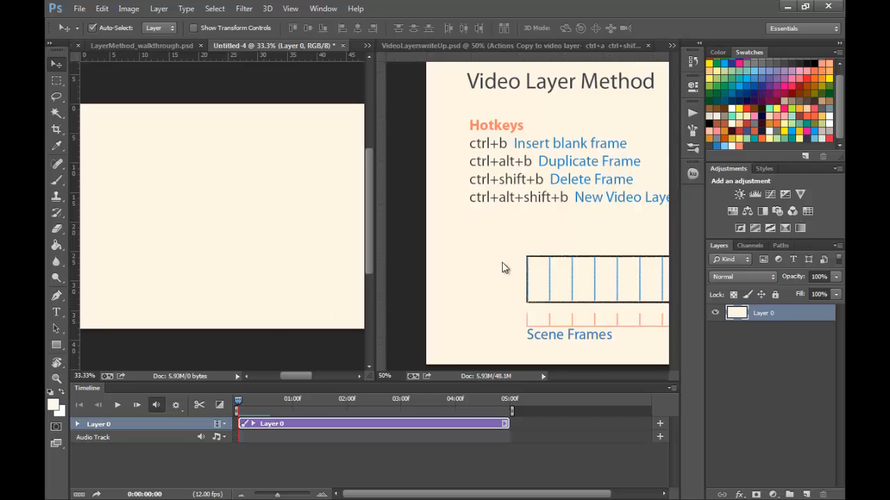
click(523, 278)
drag(550, 292, 511, 284)
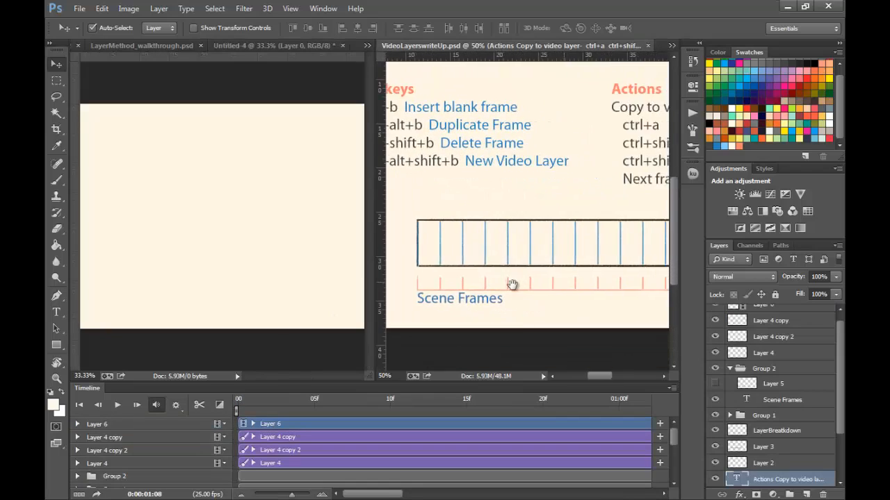
click(672, 388)
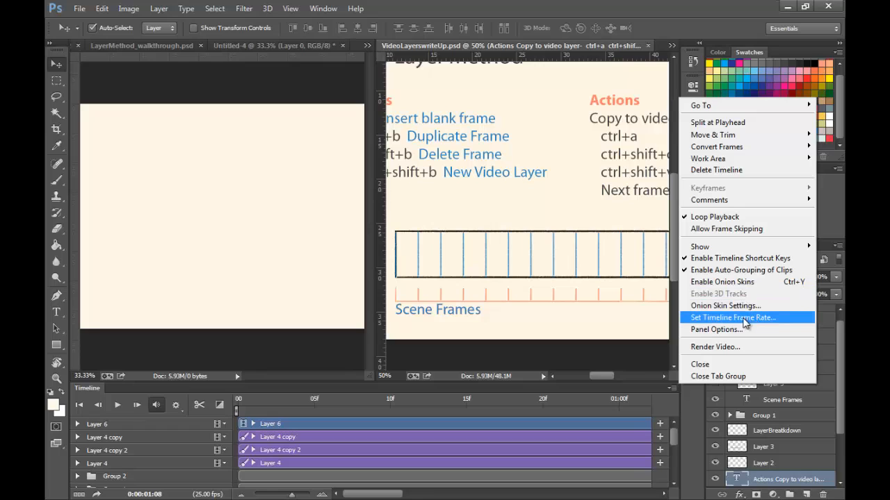
click(508, 257)
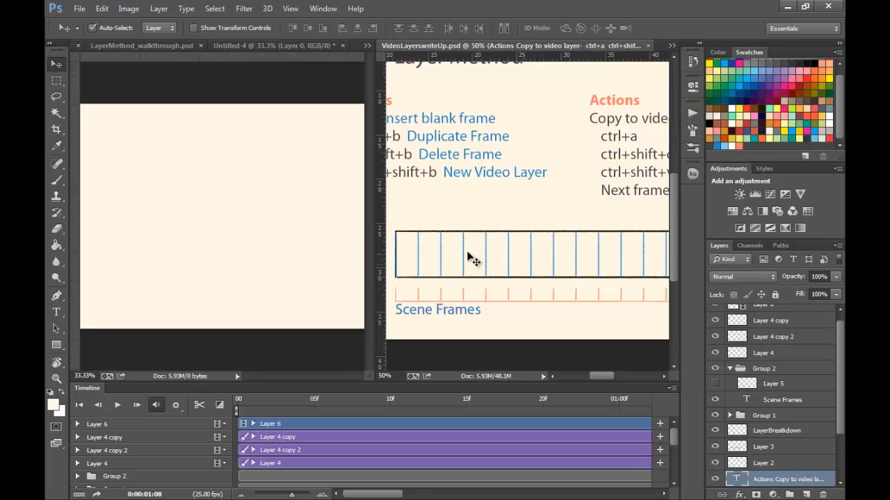
click(244, 259)
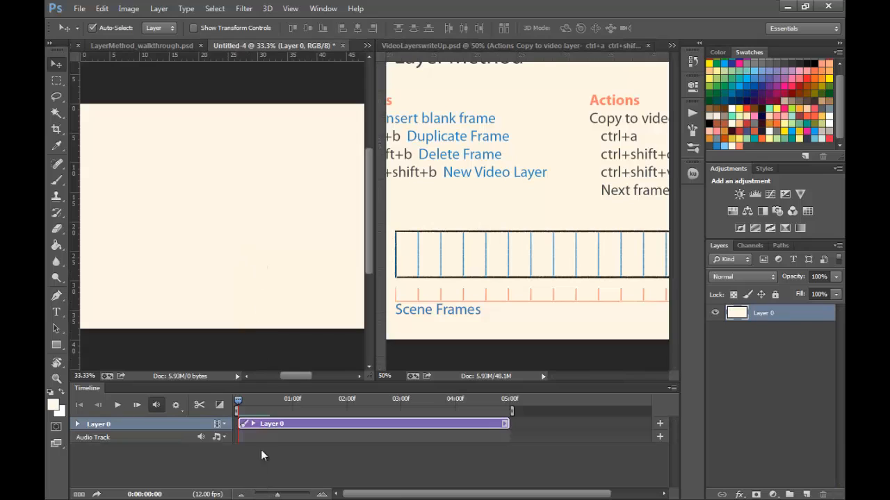
Add a new video layer above Layer 0 in Untitled-4 and scrub the timeline to 0:00:02:00.
key(ctrl+alt+shift+b)
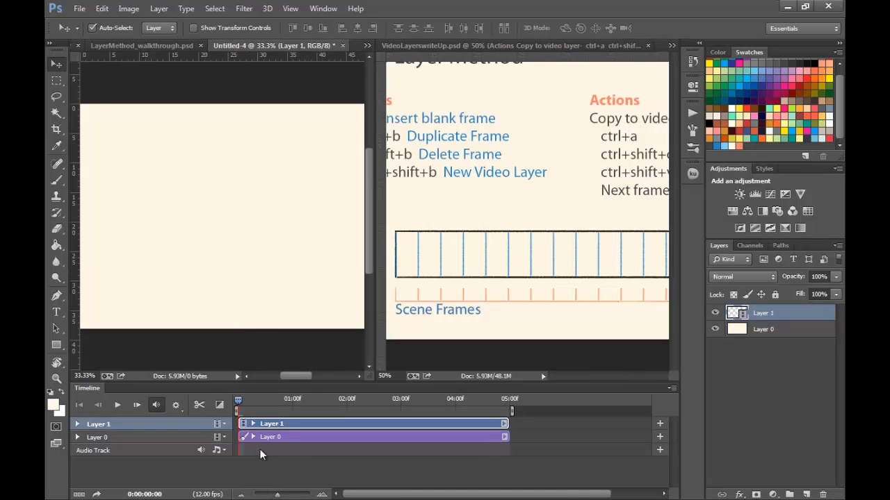
drag(277, 495, 280, 495)
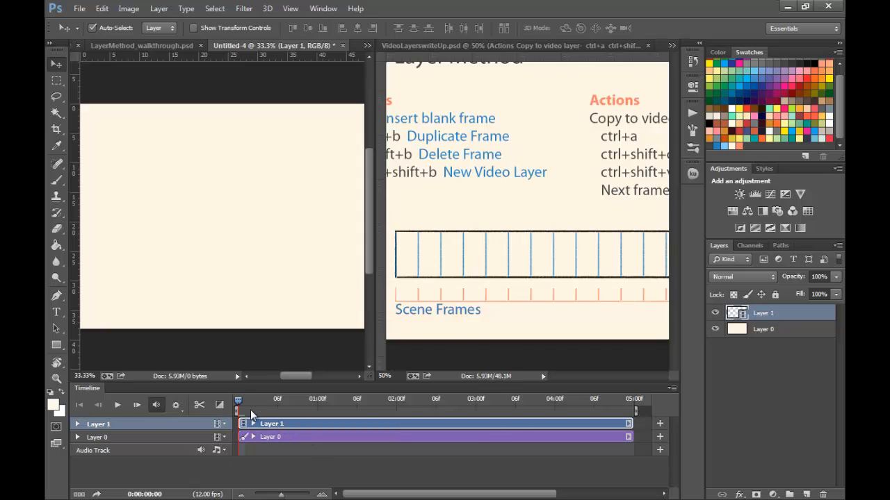
drag(238, 401, 251, 400)
drag(245, 402, 259, 406)
drag(262, 398, 393, 407)
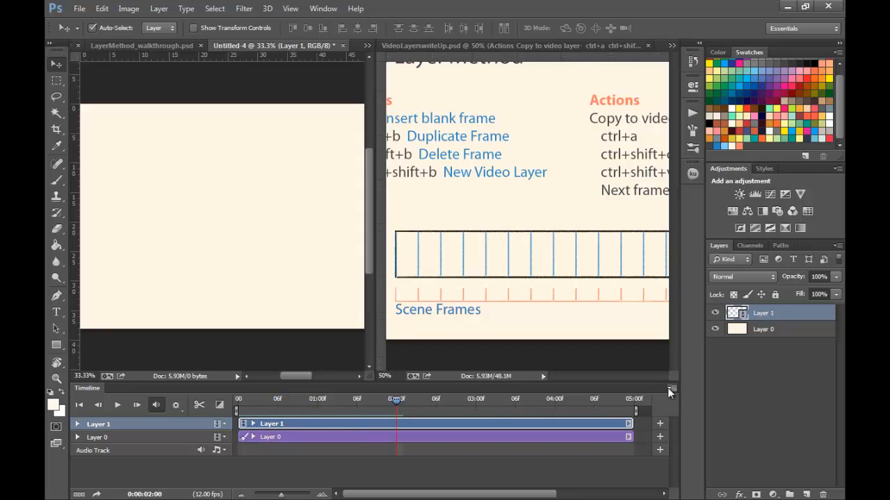
Write the number 1 in black with a size 20 brush on Layer 1 at 0:00:00:00.
click(240, 399)
key(b)
key(d)
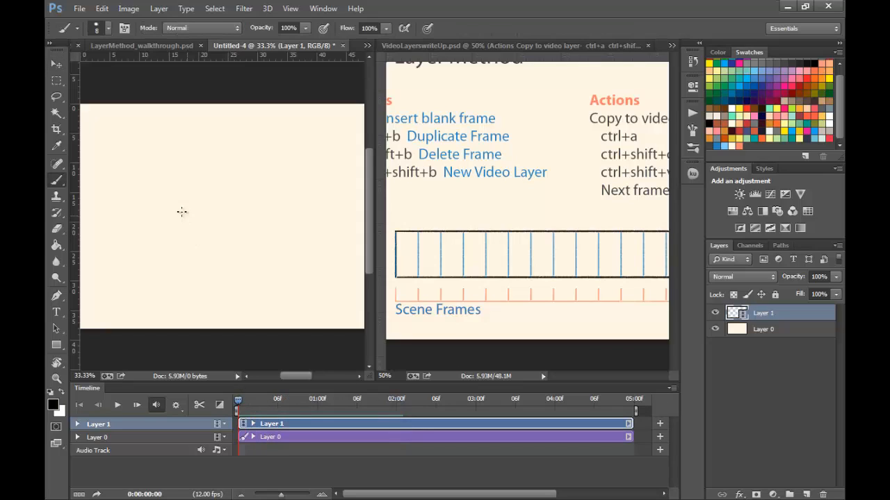
key(bracketright)
key(bracketright)
mouse_move(201, 210)
mouse_down()
mouse_move(200, 232)
mouse_move(215, 228)
mouse_move(195, 228)
mouse_up()
Write the numbers 2 to 12 on the following frames of Layer 1, one per frame, and return to the first frame.
key(Right)
key(Right)
key(Right)
drag(209, 198, 213, 226)
key(Right)
key(Right)
key(Right)
key(Right)
mouse_move(230, 211)
mouse_down()
mouse_move(226, 197)
mouse_move(224, 227)
mouse_up()
key(Right)
key(Right)
drag(211, 198, 210, 223)
drag(229, 200, 218, 206)
drag(300, 401, 200, 404)
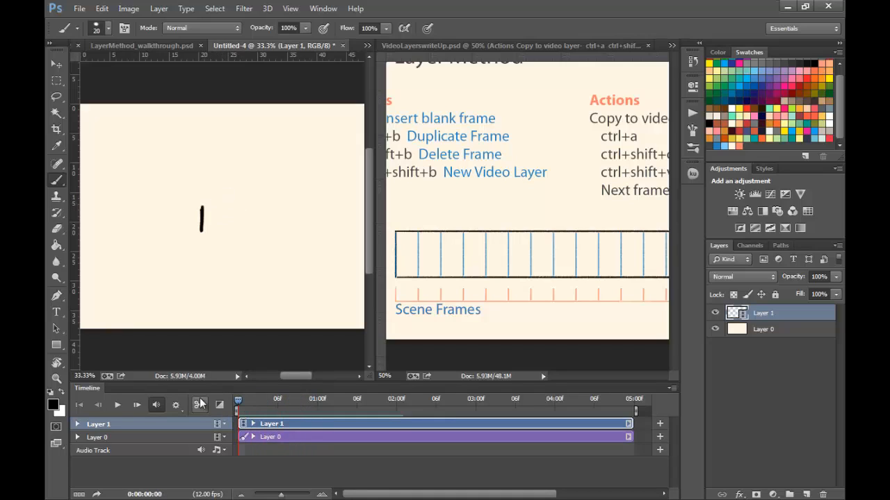
Set the timeline frame rate of Untitled-4 to 24 fps.
click(670, 387)
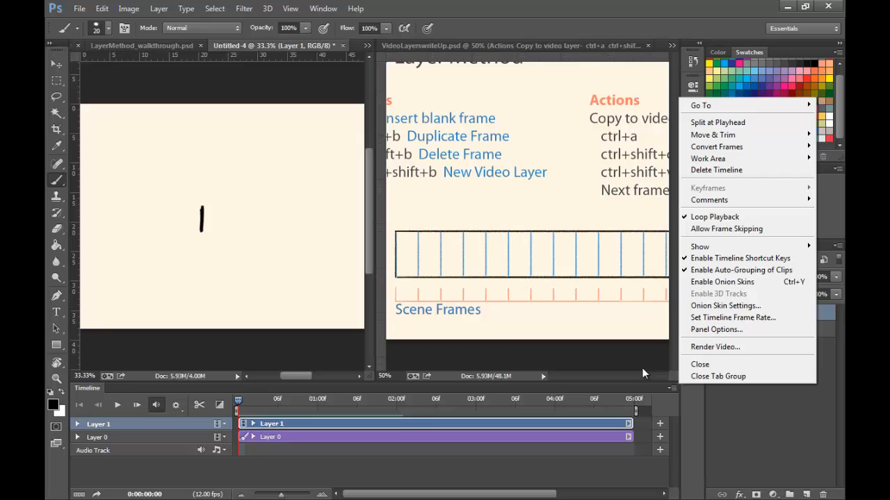
click(284, 458)
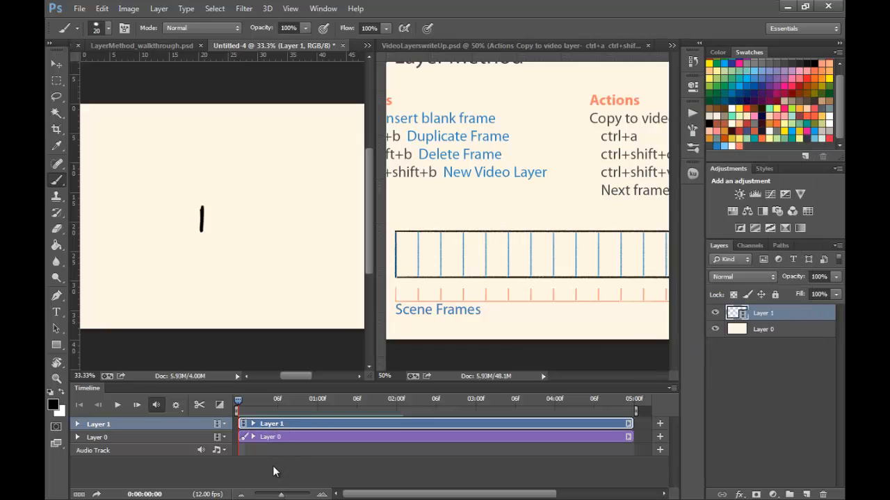
click(671, 387)
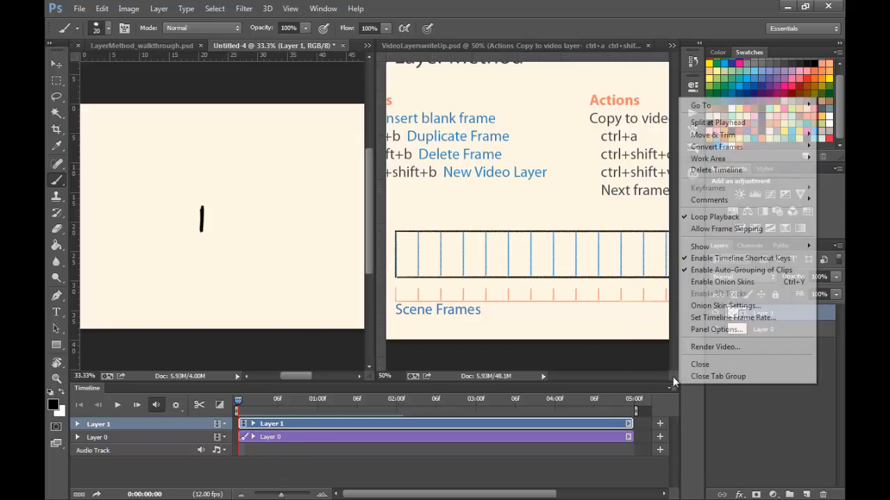
click(763, 319)
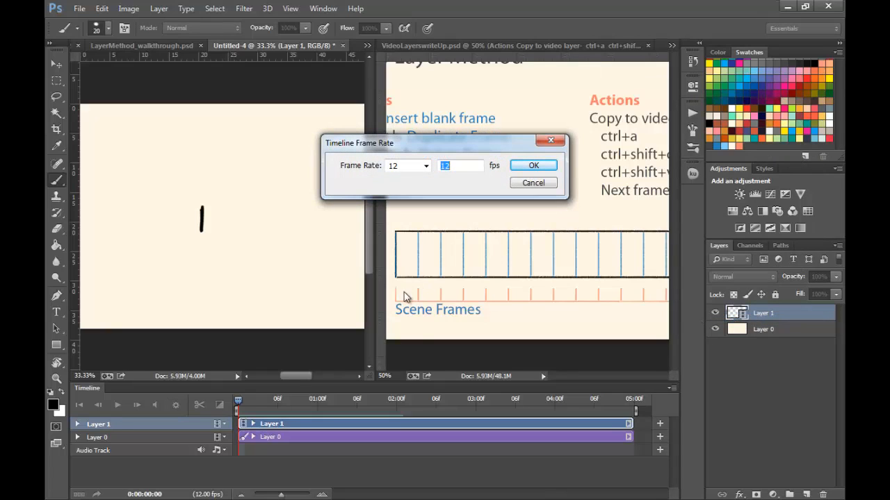
text(24)
key(Return)
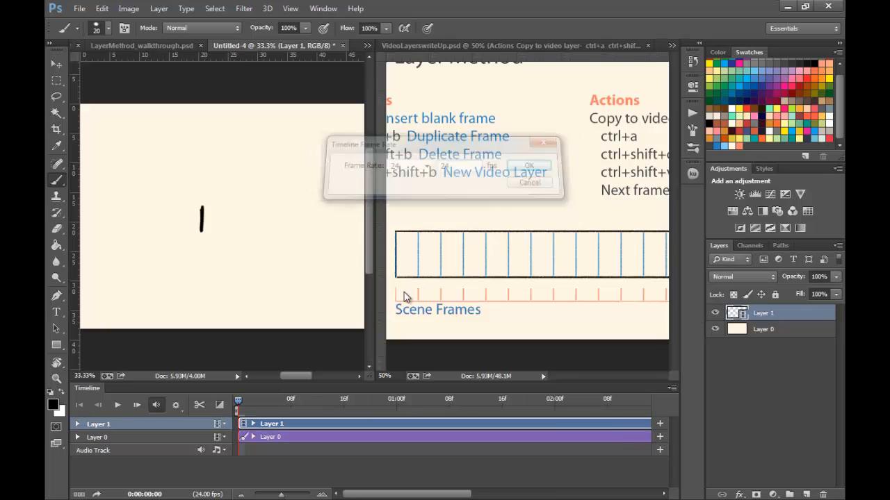
Erase the number 7 from Layer 1 at 0:00:00:13 and check the neighbouring frames.
mouse_move(240, 412)
mouse_down()
mouse_move(270, 424)
mouse_move(289, 415)
mouse_move(297, 431)
mouse_move(300, 422)
mouse_move(328, 426)
mouse_move(329, 401)
mouse_move(320, 402)
mouse_up()
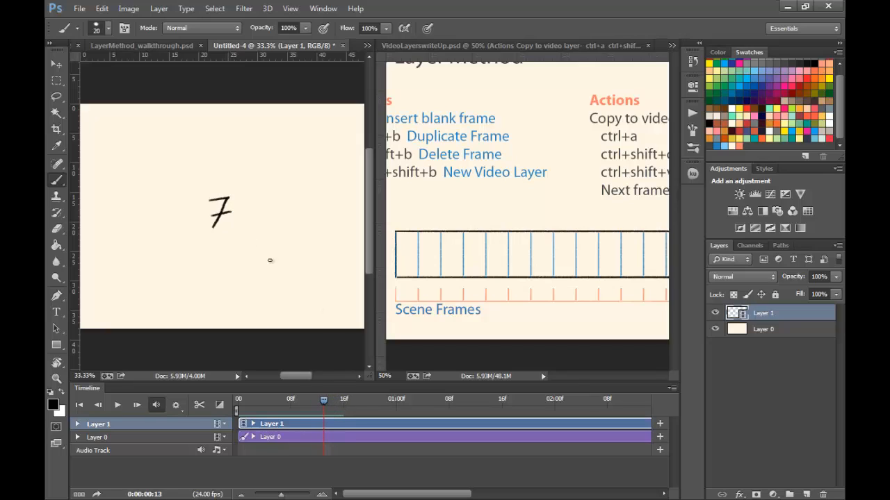
key(e)
mouse_move(223, 209)
mouse_down()
mouse_move(230, 193)
mouse_move(219, 195)
mouse_up()
key(Left)
key(Left)
key(Right)
key(Left)
key(Right)
key(Right)
key(Right)
key(Left)
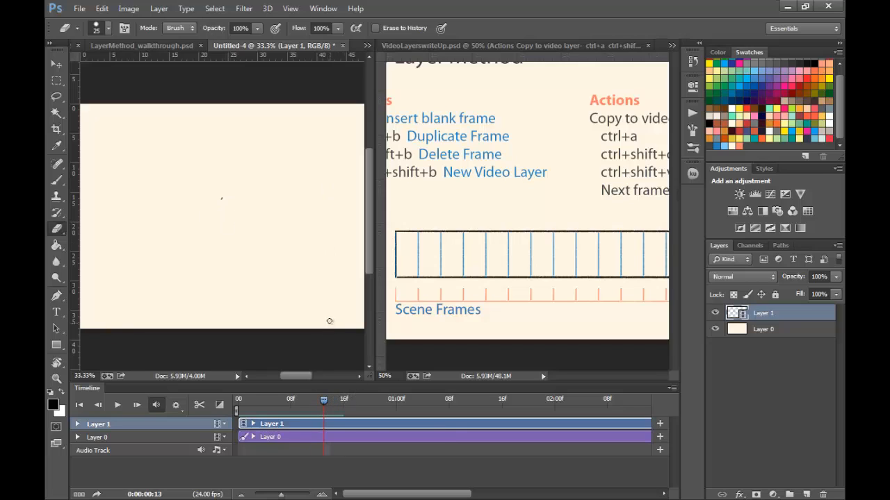
Write 7.5 in black on the emptied frame of Layer 1 at 0:00:00:13.
key(b)
mouse_move(211, 197)
mouse_down()
mouse_move(231, 195)
mouse_move(233, 215)
mouse_up()
drag(239, 196, 256, 194)
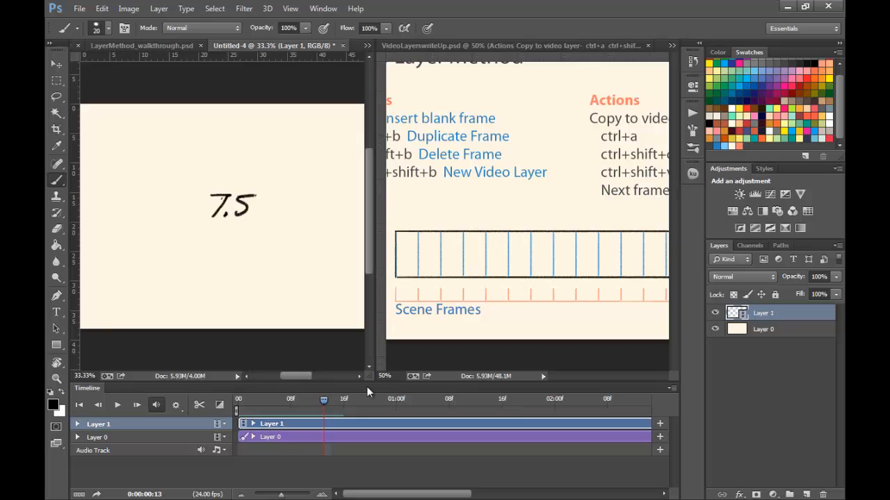
Step through the frames around the 7.5 drawing and cut that drawing from Layer 1.
key(Left)
key(Left)
key(Right)
key(Right)
key(Right)
key(Left)
key(Left)
key(Right)
key(Left)
key(Right)
key(ctrl+a)
key(ctrl+x)
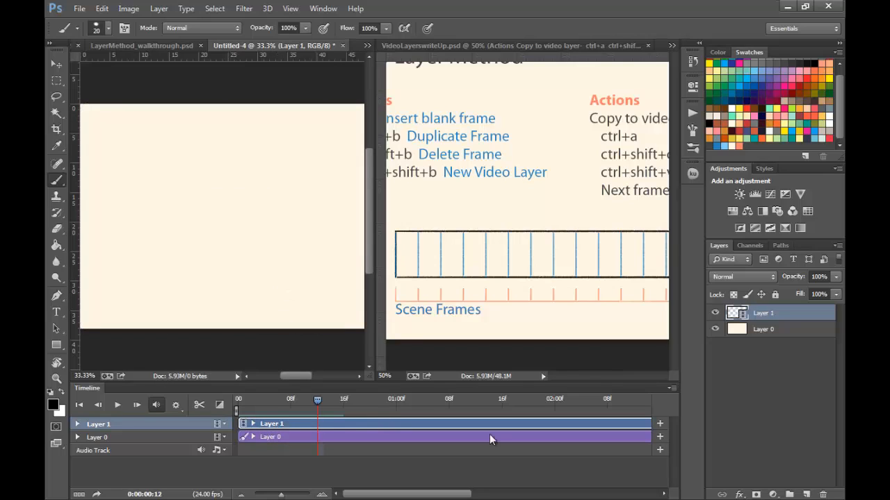
Add a second video layer, align its clip with the start of the timeline and enable onion skins.
key(ctrl+alt+shift+b)
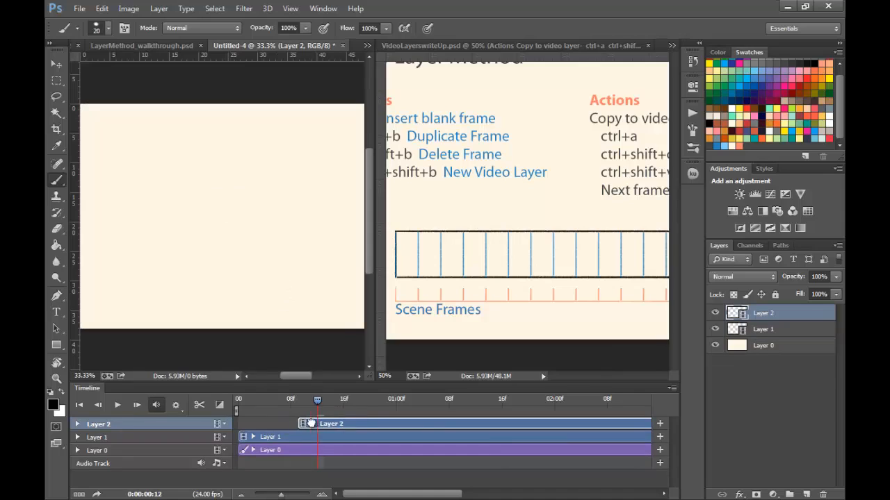
drag(316, 423, 278, 423)
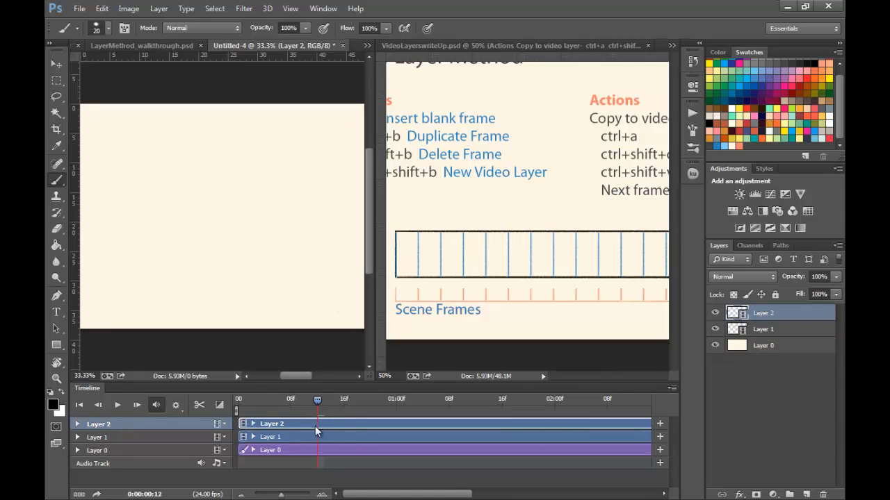
key(ctrl+shift+o)
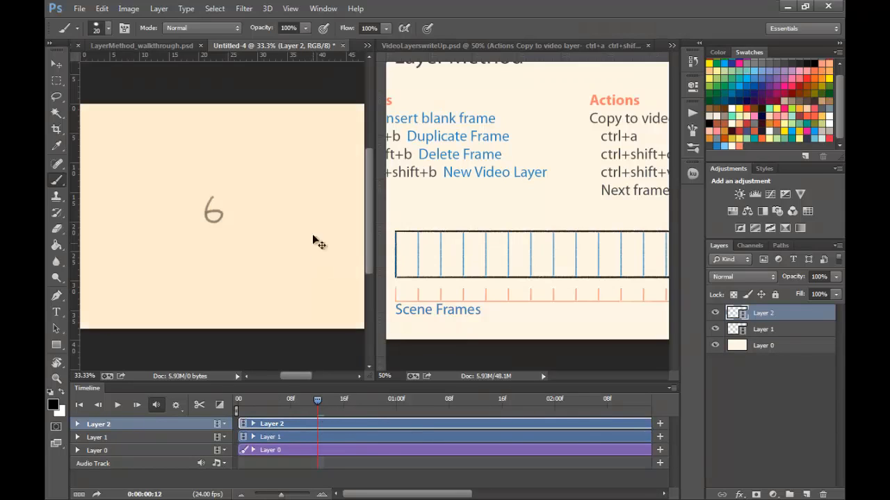
Write 7 at 0:00:00:12 and 7.5 at 0:00:00:13 on Layer 2, and turn off onion skins.
mouse_move(212, 198)
mouse_down()
mouse_move(233, 197)
mouse_move(206, 239)
mouse_up()
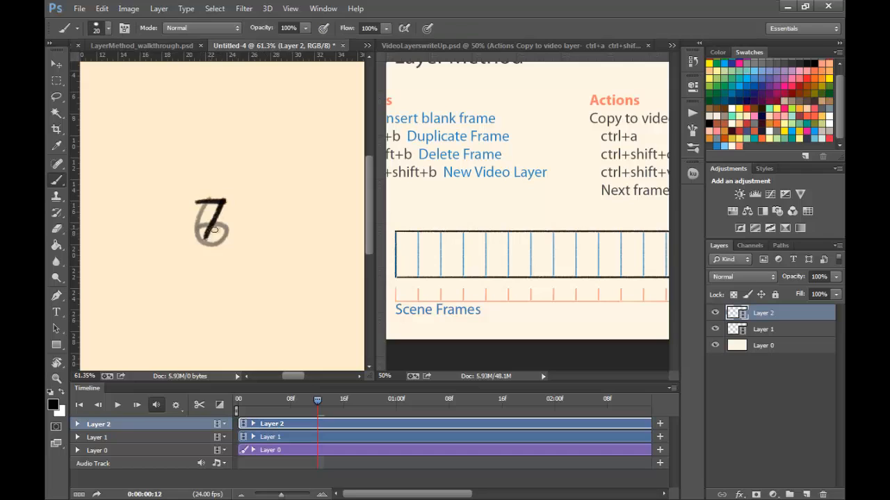
key(Right)
mouse_move(205, 201)
mouse_down()
mouse_move(226, 203)
mouse_move(215, 239)
mouse_up()
click(231, 236)
mouse_move(242, 204)
mouse_down()
mouse_move(239, 235)
mouse_move(262, 201)
mouse_up()
key(alt+space)
drag(288, 246, 236, 323)
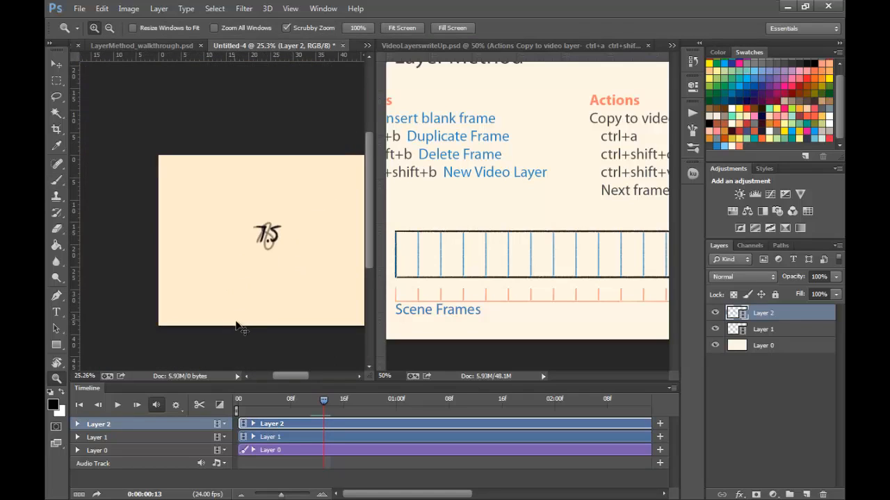
key(ctrl+shift+o)
Step through the numbered frames around 7 and 7.5 and back to the start to compare how long each is held.
key(Left)
key(Left)
key(Right)
key(Right)
key(Right)
key(Left)
key(Left)
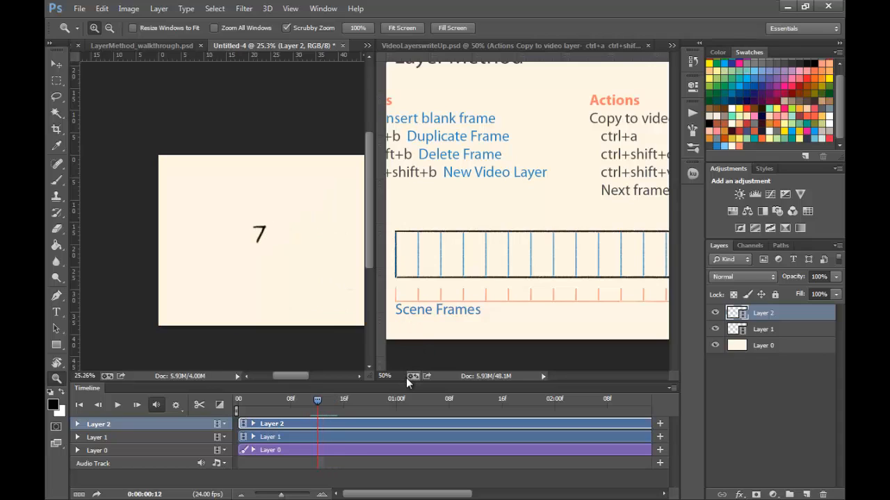
key(Left)
key(Right)
key(Right)
key(Right)
key(Right)
key(Right)
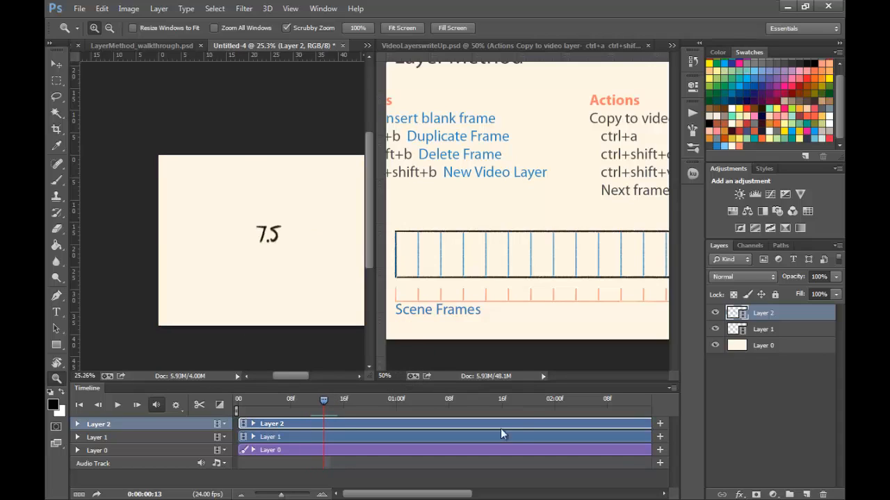
key(Left)
key(Left)
key(Left)
key(Left)
key(Left)
key(Left)
key(Left)
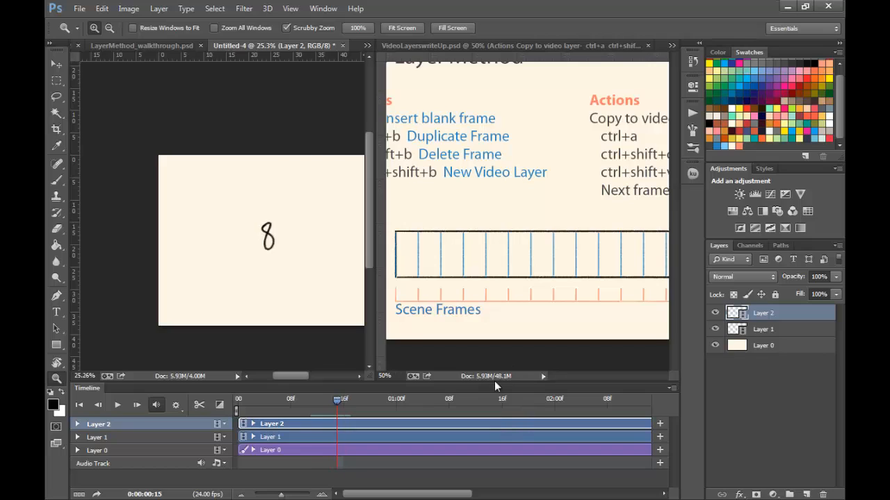
key(Left)
key(Left)
key(Left)
key(Left)
key(Left)
key(Left)
key(Left)
key(Left)
key(Left)
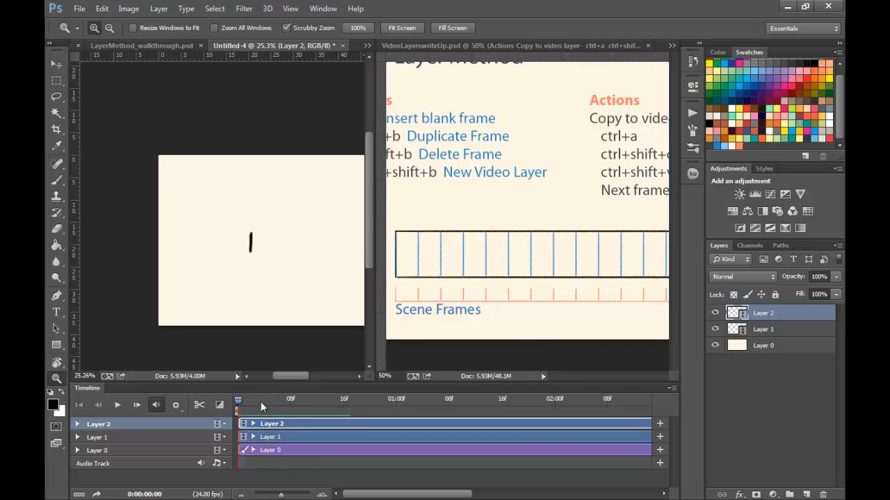
Play the numbered frames from the start twice and scrub back to review the count at 24 fps.
key(space)
key(space)
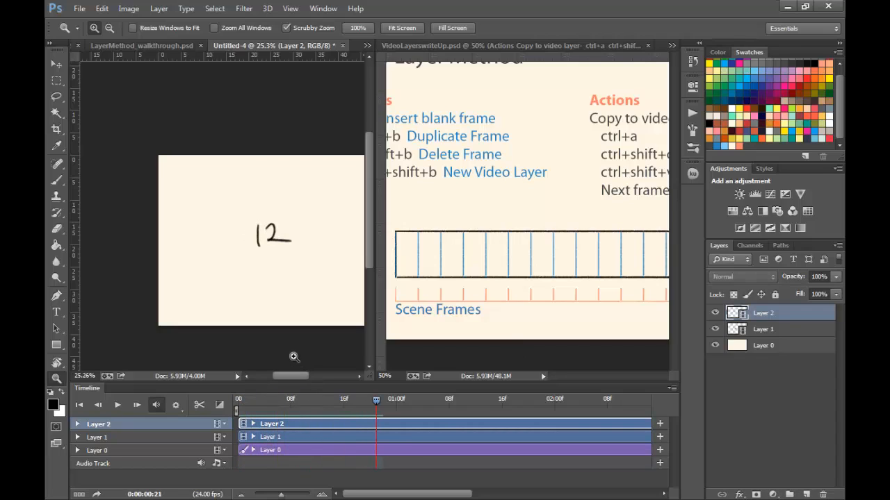
drag(362, 394, 233, 415)
key(space)
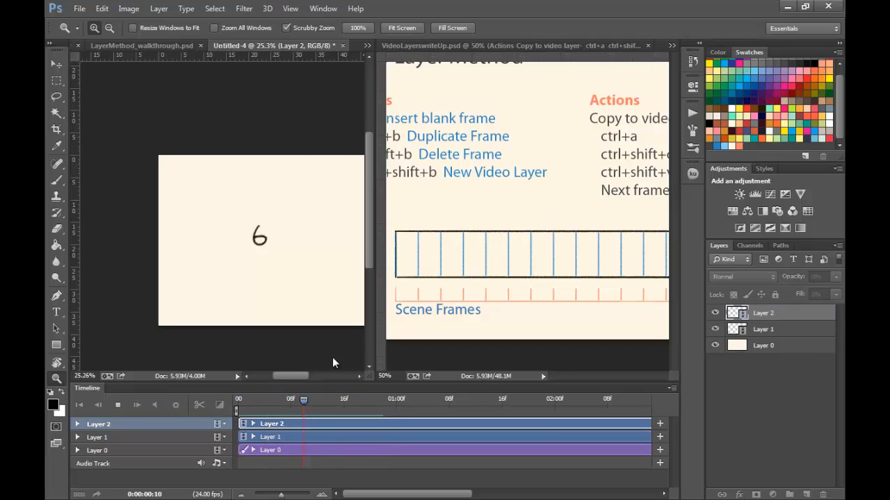
key(space)
drag(381, 402, 281, 416)
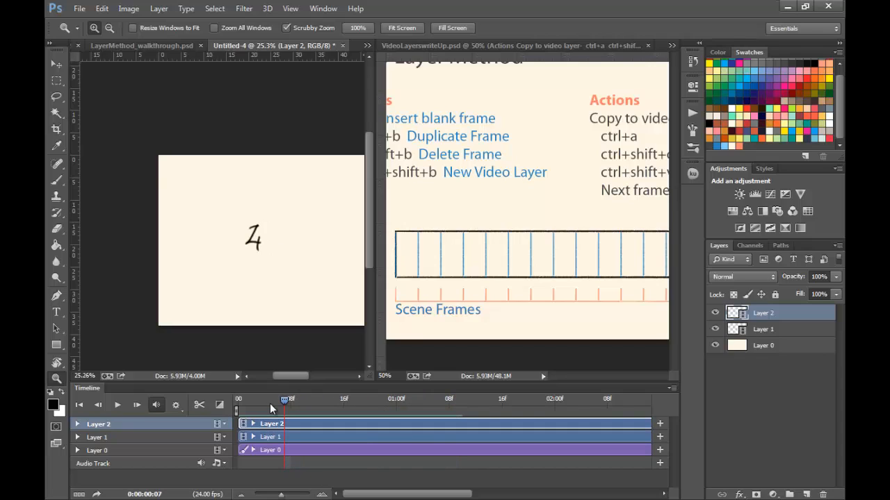
Set the timeline frame rate to 29.97 fps and move the playhead to the frame showing 6.
click(670, 388)
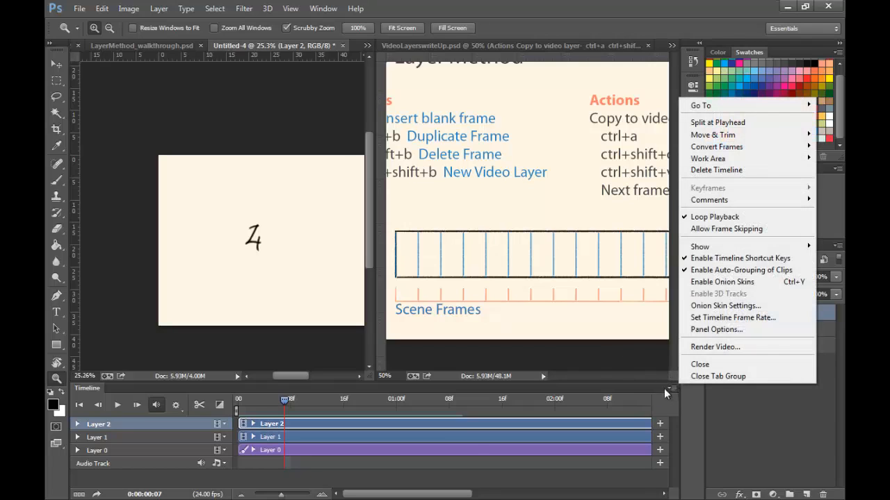
click(750, 318)
text(20)
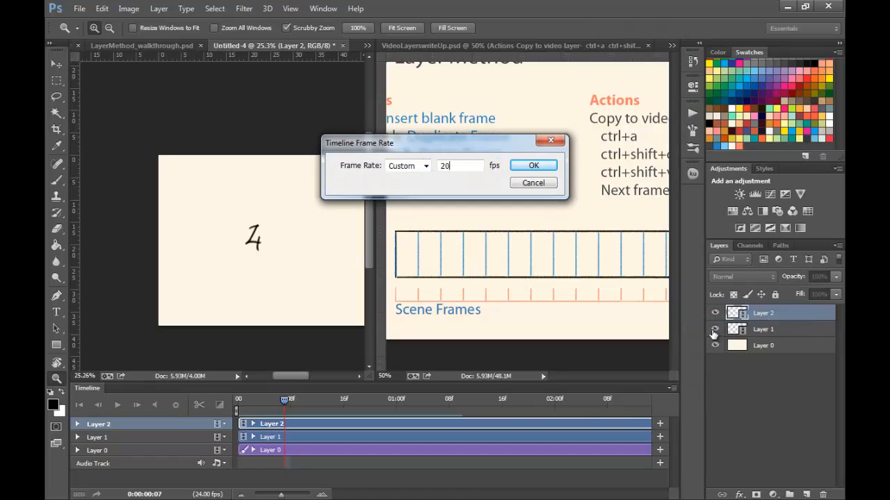
key(BackSpace)
text(9.97)
key(Return)
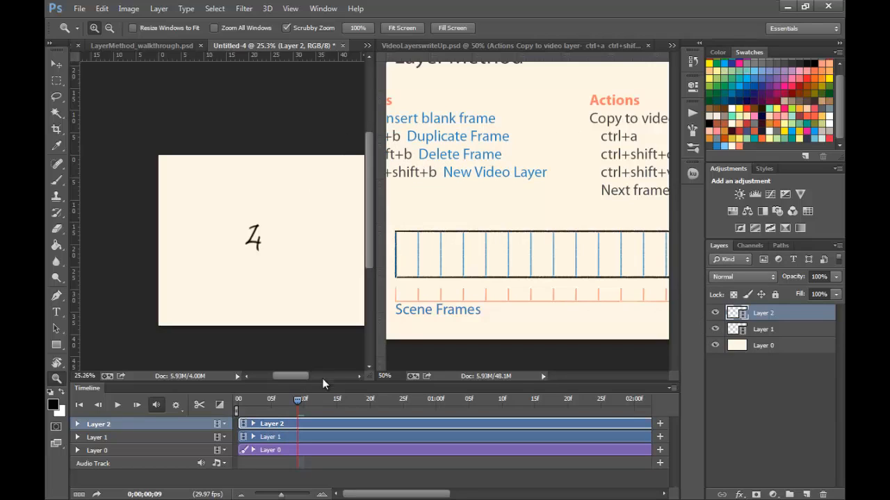
drag(299, 399, 312, 416)
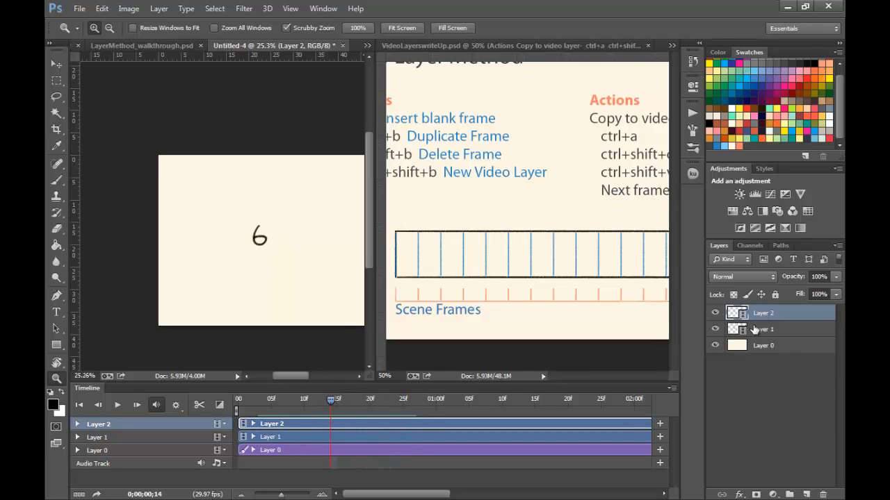
Hide Layer 2, add a new layer above Layer 1 and draw a star above and right of the 6.
click(716, 313)
click(771, 328)
drag(282, 247, 319, 250)
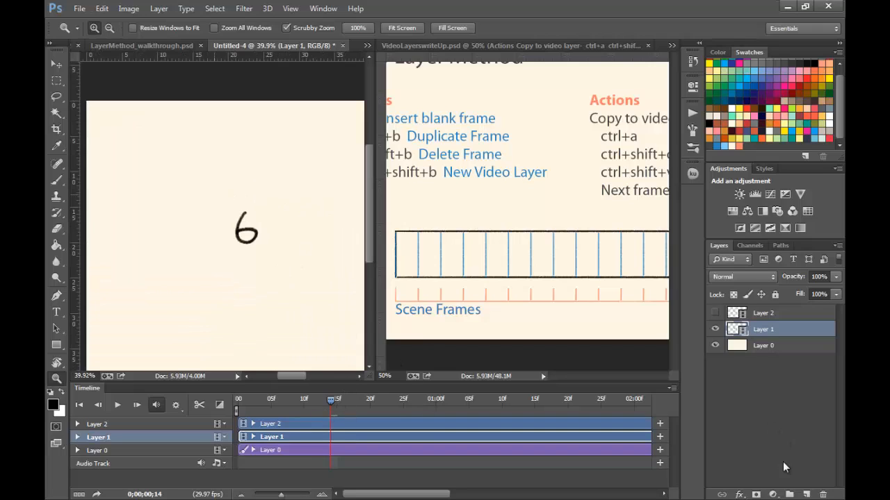
click(807, 494)
key(b)
mouse_move(311, 194)
mouse_down()
mouse_move(330, 158)
mouse_move(340, 196)
mouse_move(338, 164)
mouse_move(296, 204)
mouse_up()
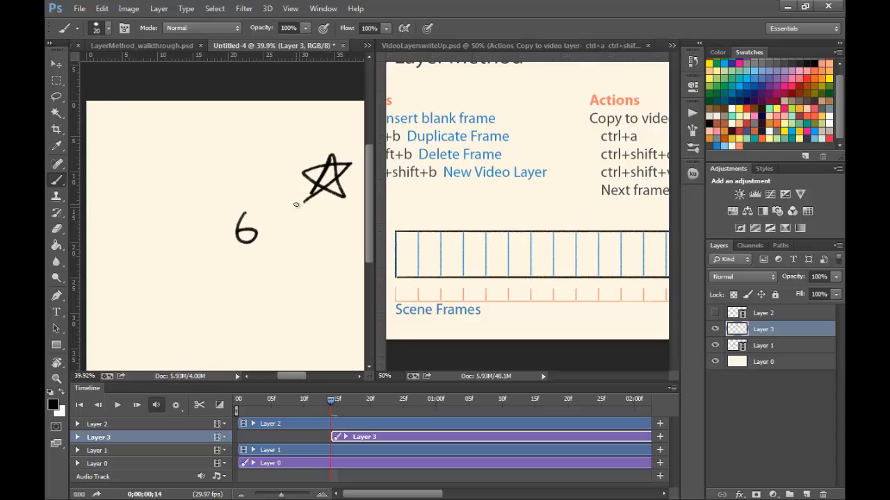
Lasso the star, cut it from Layer 3 and make Layer 1 the active layer.
key(l)
mouse_move(316, 137)
mouse_down()
mouse_move(296, 229)
mouse_move(314, 139)
mouse_up()
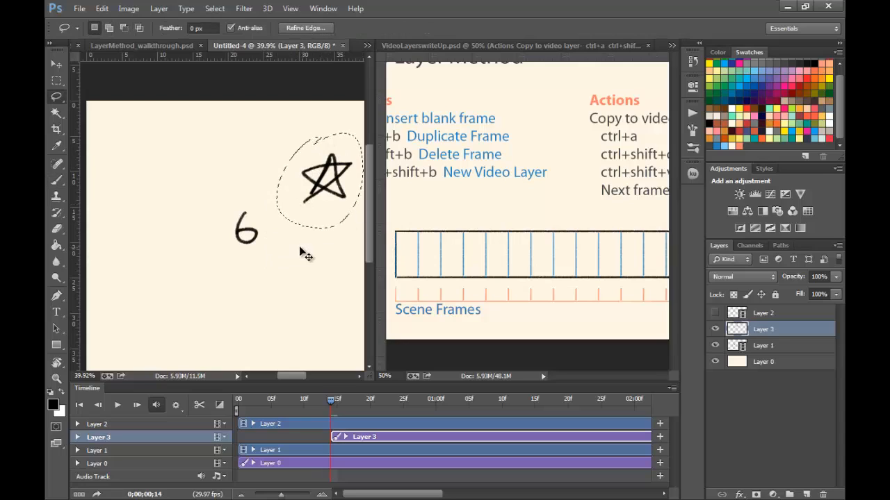
key(ctrl+x)
click(764, 345)
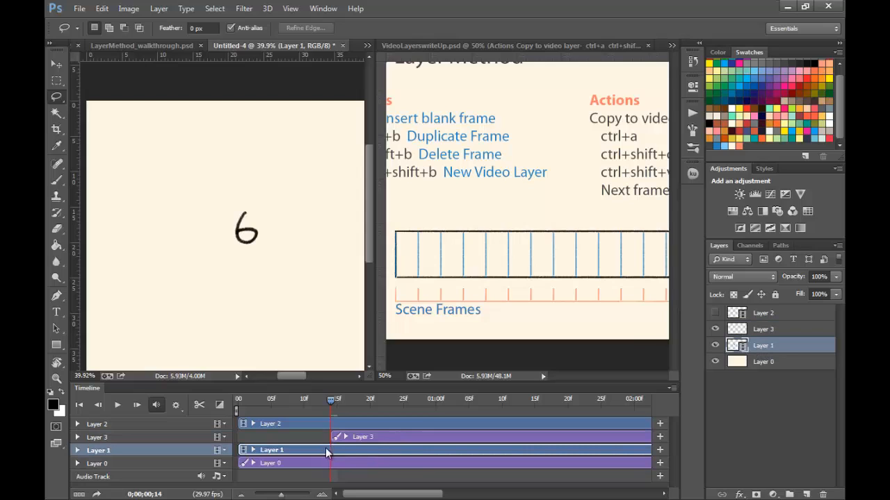
Set the timeline frame rate to 12 fps and hide Layer 3.
click(670, 391)
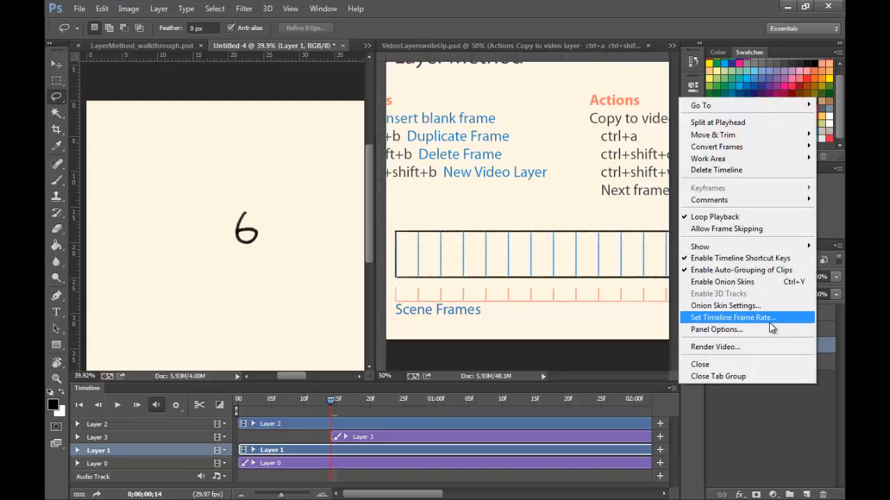
click(774, 318)
text(12)
click(535, 168)
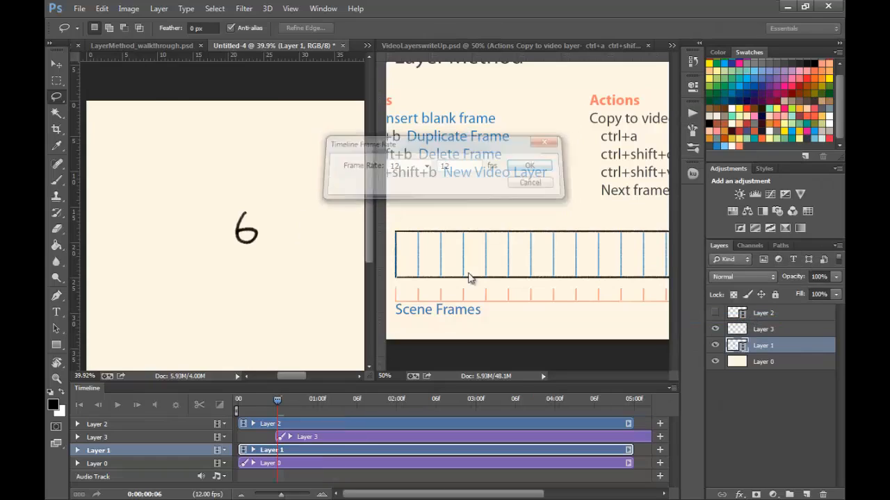
click(715, 329)
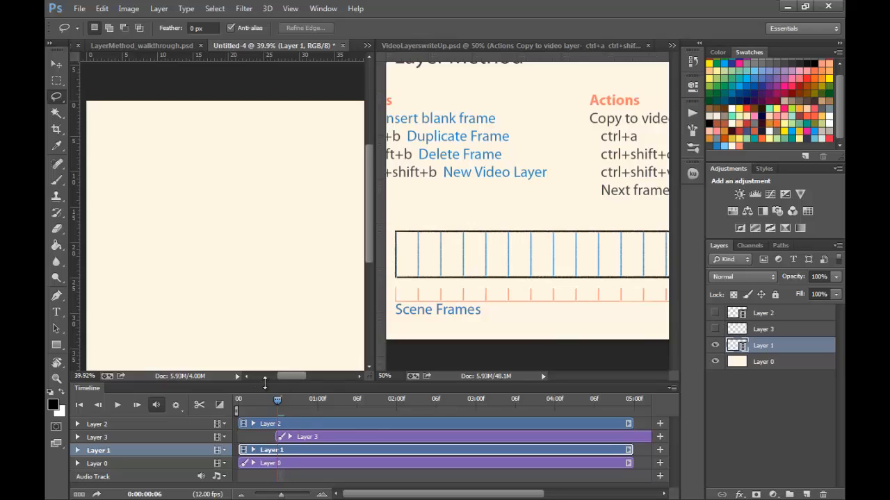
Try pasting the star as a new layer at 0:00:00:05 and moving it to the right of the 6.
mouse_move(273, 398)
mouse_down()
mouse_move(283, 399)
mouse_move(274, 397)
mouse_up()
key(ctrl+shift+v)
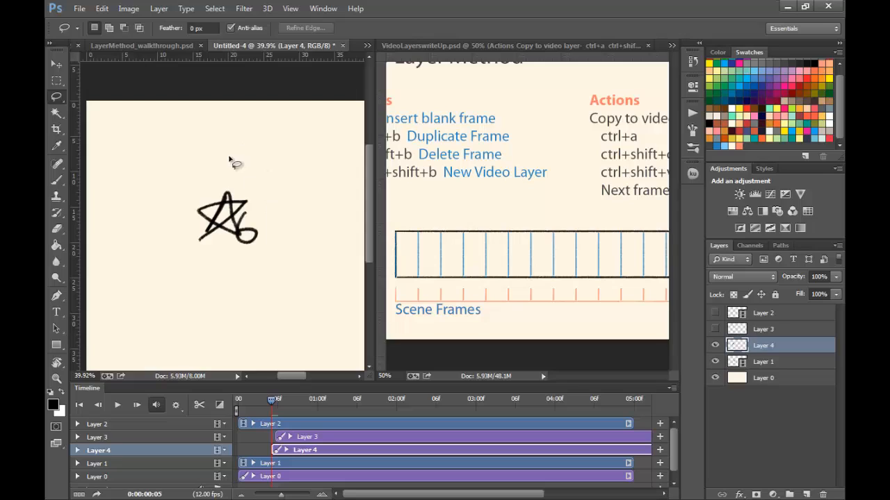
key(v)
mouse_move(229, 210)
mouse_down()
mouse_move(298, 189)
mouse_move(308, 203)
mouse_up()
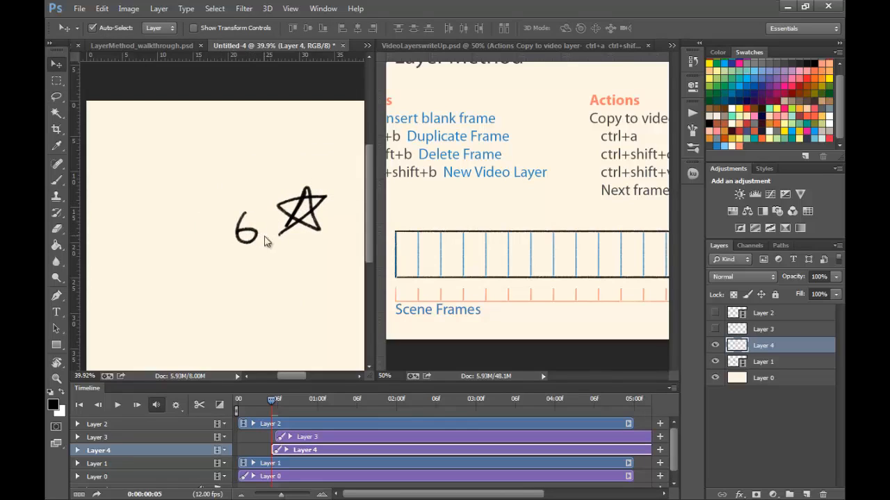
click(292, 450)
drag(277, 399, 271, 401)
key(ctrl+alt+z)
key(ctrl+alt+z)
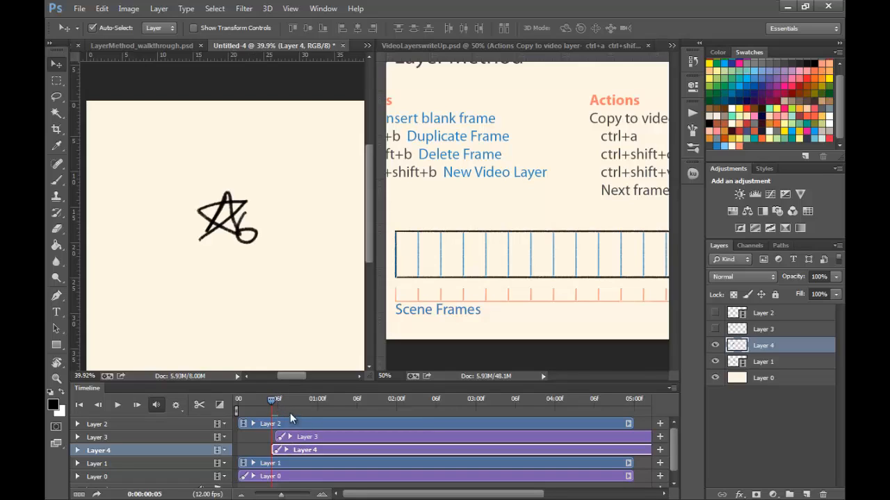
Put the star on Layer 1 at 0:00:00:06, then paste it left of the 6 at 0:00:00:05 and merge it into Layer 1.
mouse_move(278, 401)
mouse_down()
mouse_move(270, 401)
mouse_move(278, 401)
mouse_up()
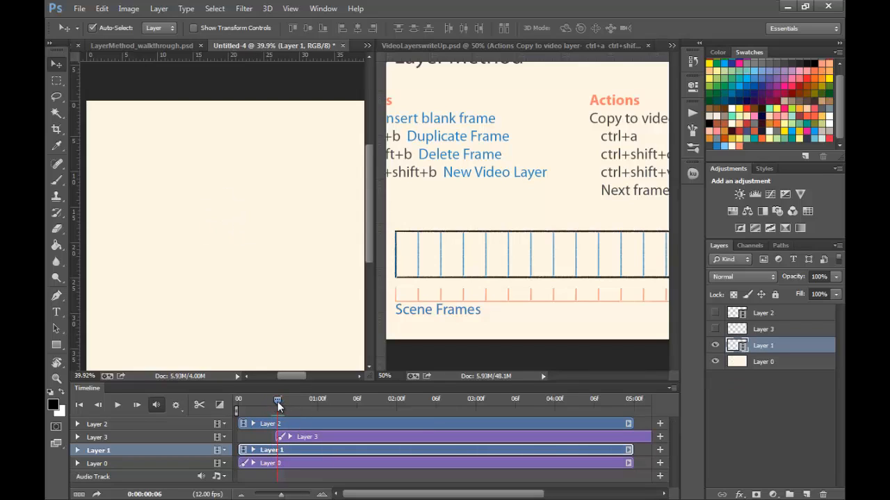
key(z)
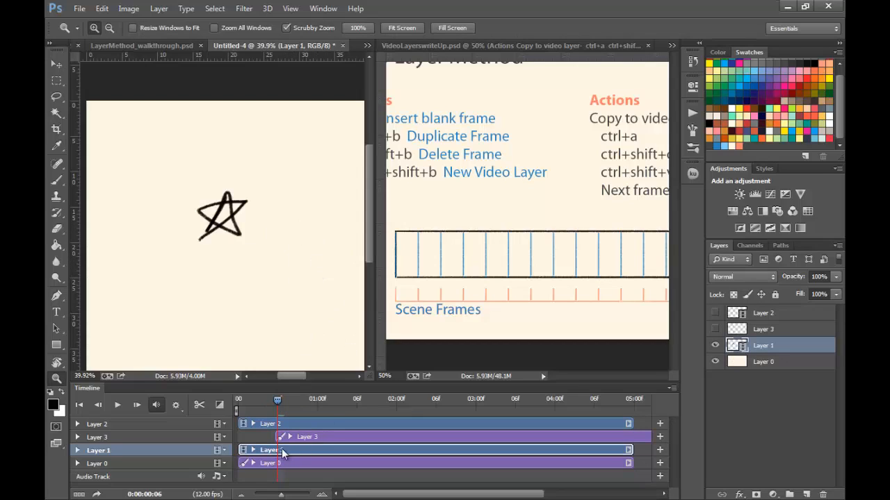
click(273, 401)
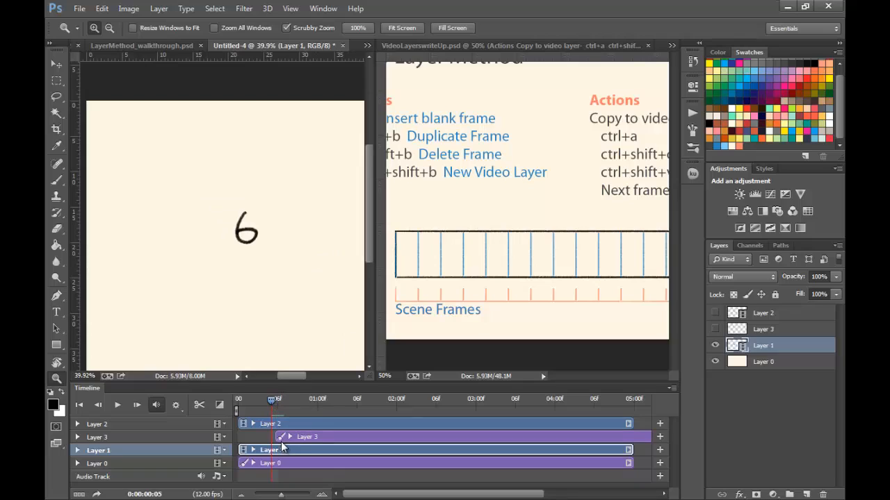
key(ctrl+shift+v)
key(v)
drag(250, 248, 230, 276)
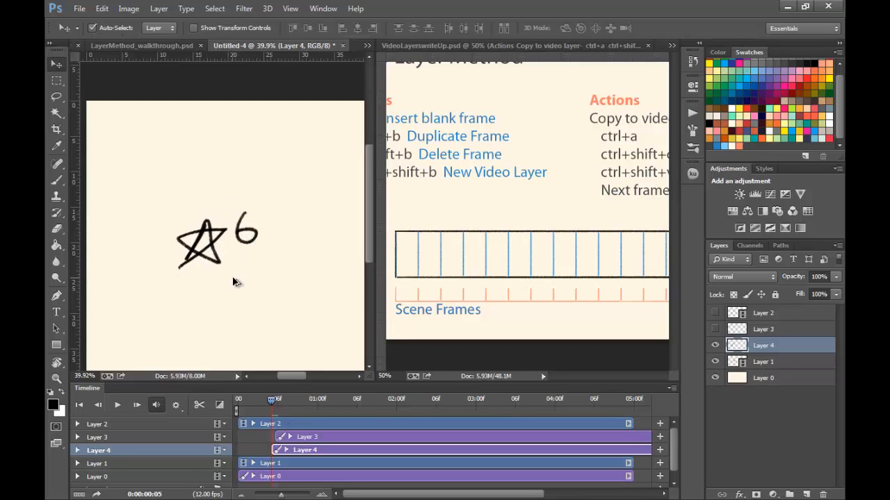
key(ctrl+e)
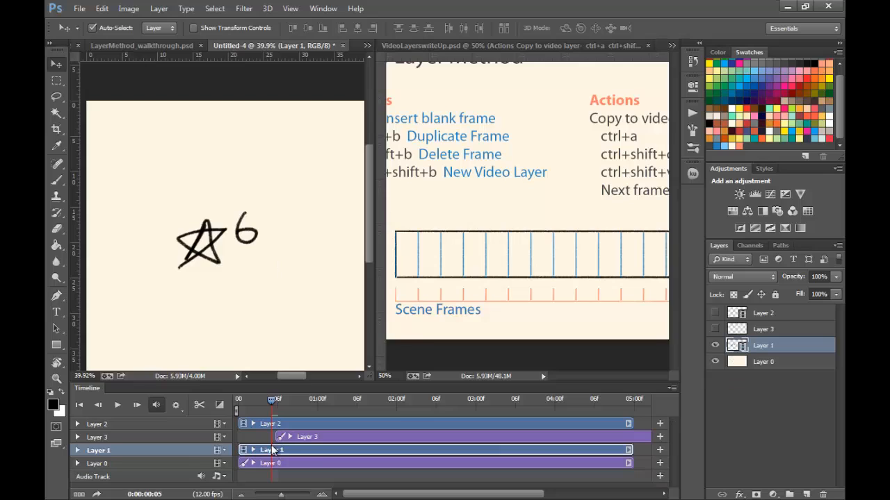
Shorten the work area to end just after 01:00f and play the numbered frames from the start at 12 fps.
mouse_move(270, 408)
mouse_down()
mouse_move(280, 399)
mouse_move(245, 421)
mouse_move(255, 433)
mouse_up()
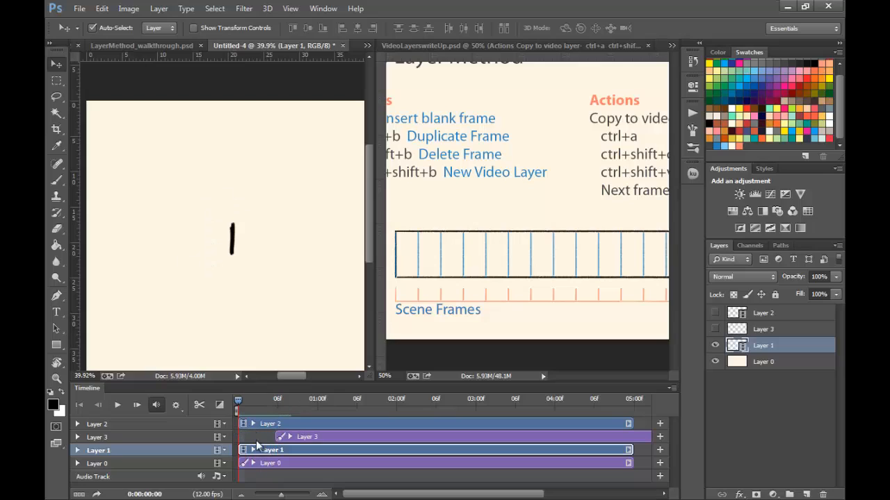
drag(281, 494, 273, 494)
drag(431, 411, 282, 411)
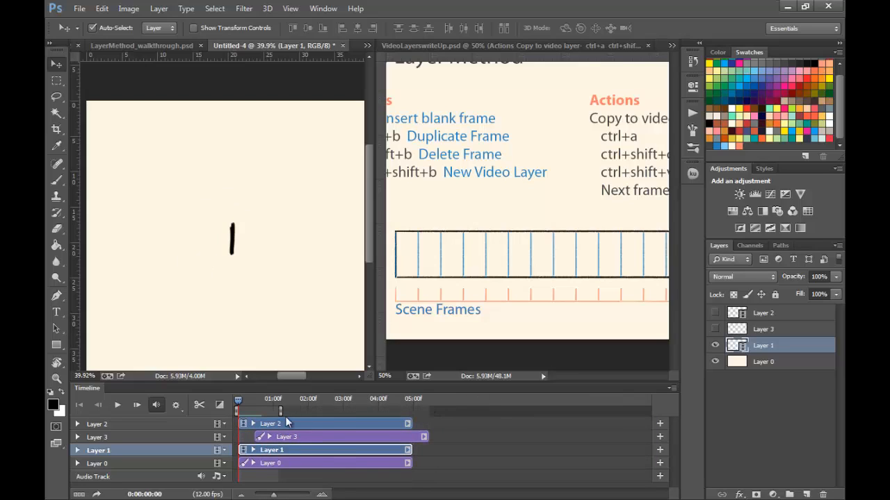
key(space)
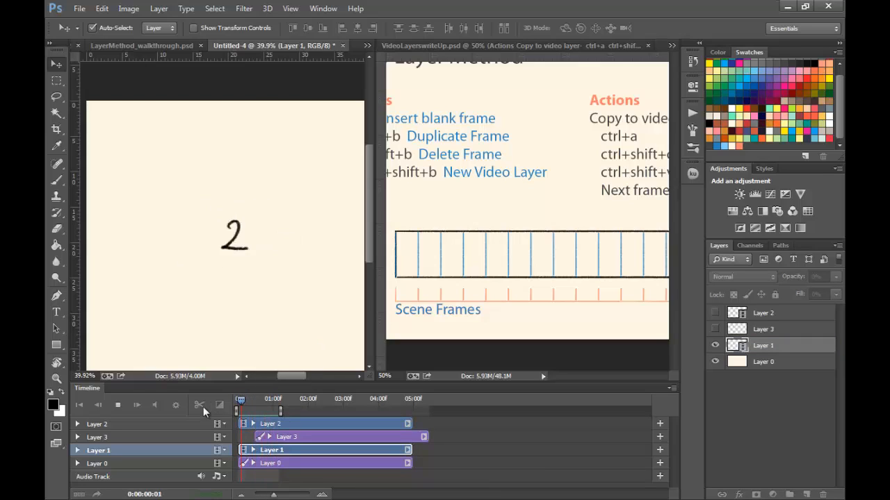
key(space)
drag(272, 401, 242, 404)
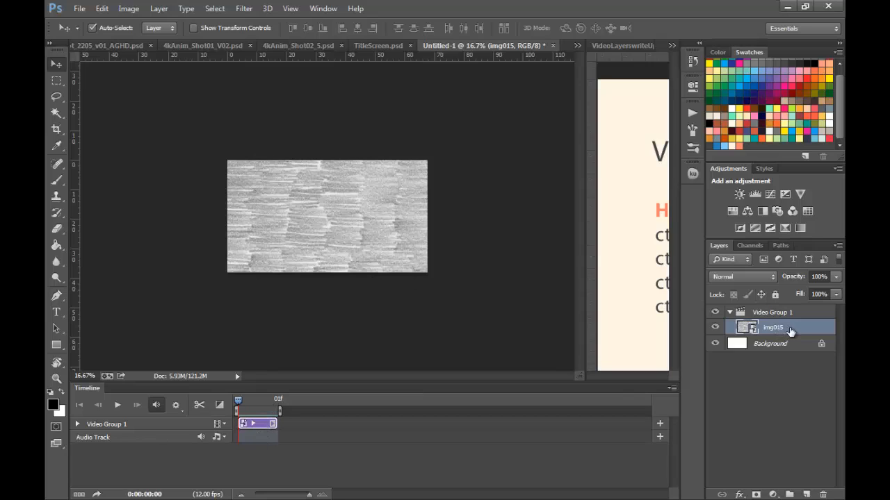
In the Untitled-1 document, take the img015 texture out of Video Group 1 and remove the group.
mouse_move(798, 326)
mouse_down()
mouse_move(820, 431)
mouse_move(807, 458)
mouse_move(794, 329)
mouse_up()
click(770, 312)
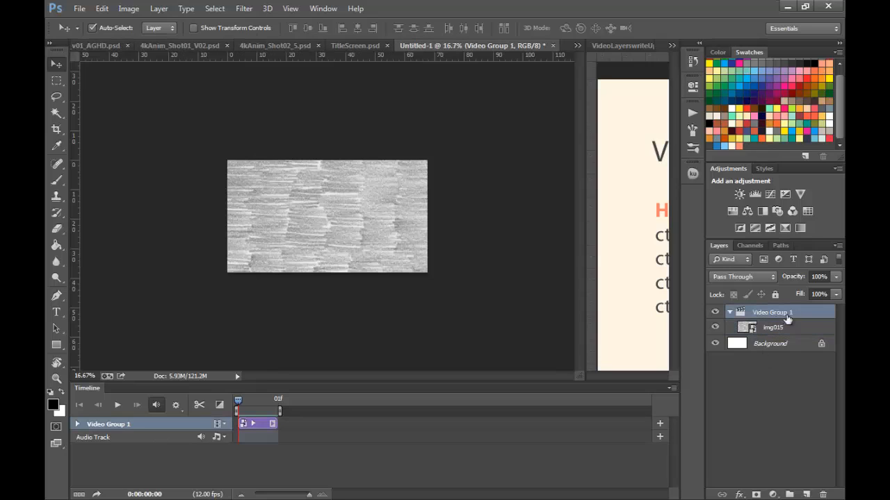
drag(786, 333, 823, 495)
click(777, 328)
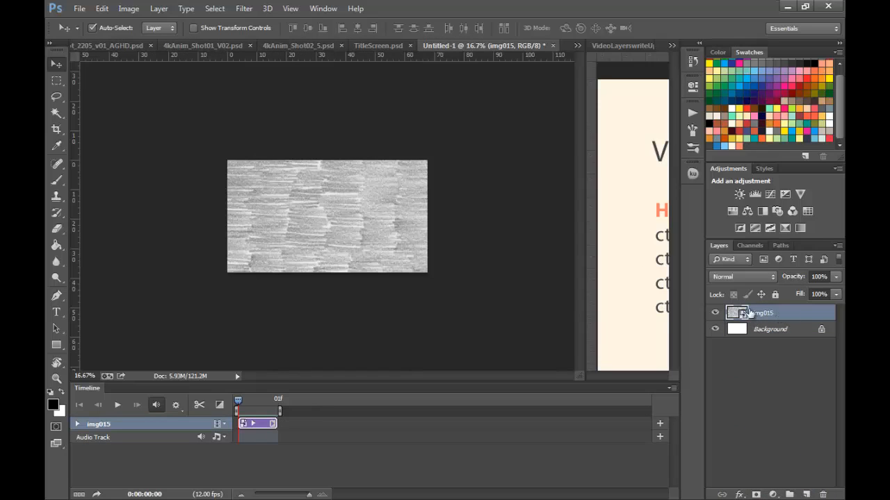
Duplicate the img015 texture layer, flip the copy horizontally and shift it so it still covers the canvas.
drag(793, 311, 805, 494)
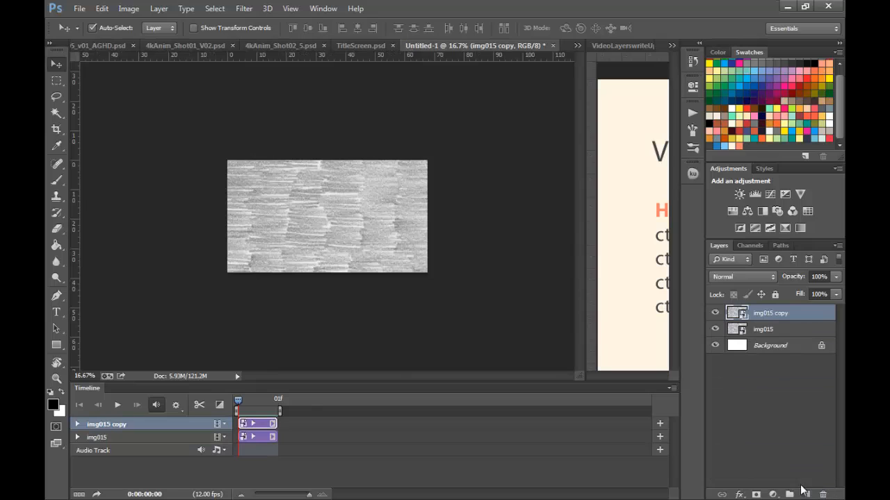
key(ctrl+t)
right_click(394, 200)
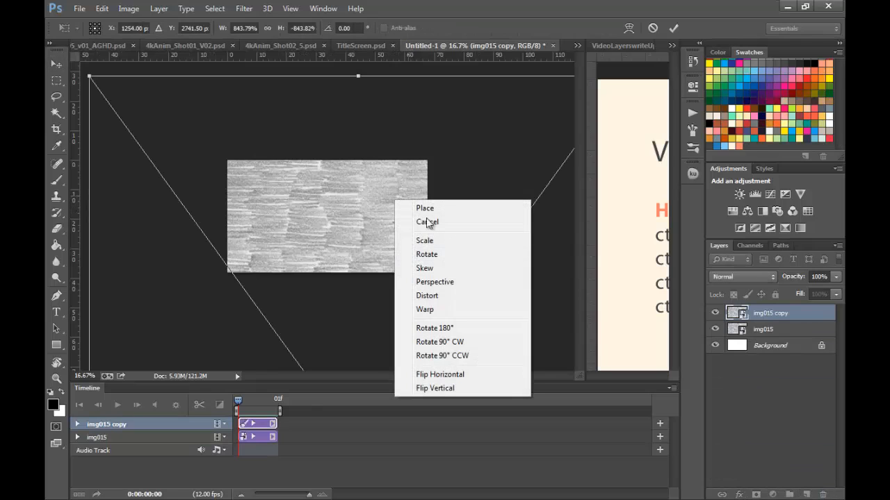
click(460, 374)
drag(384, 233, 396, 219)
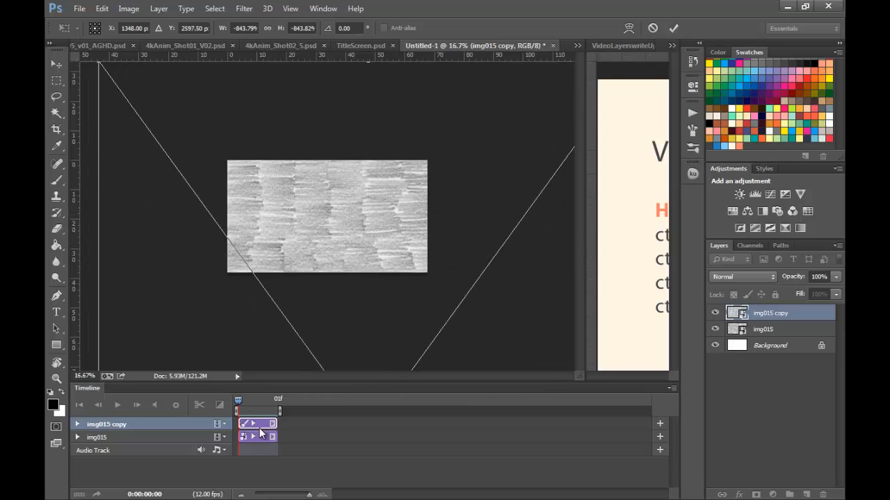
key(Return)
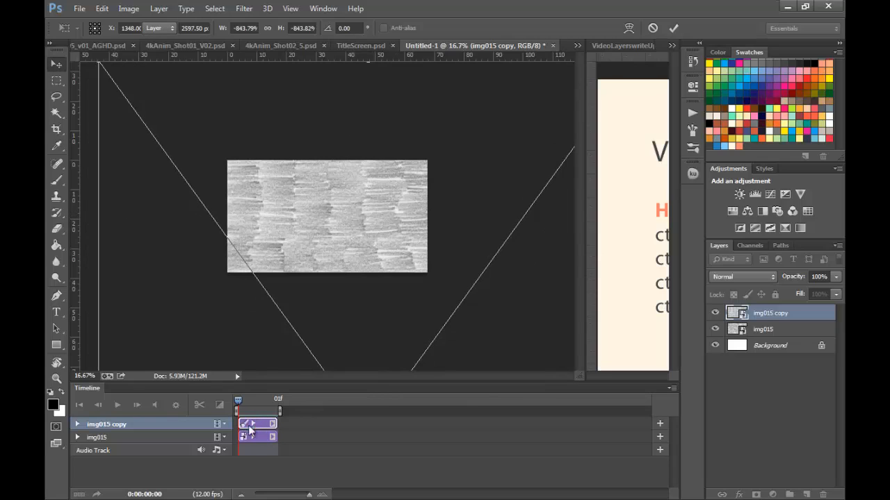
Duplicate img015 copy, flip the new copy vertically and reposition it so it still covers the canvas.
right_click(789, 312)
click(812, 319)
drag(813, 319, 808, 494)
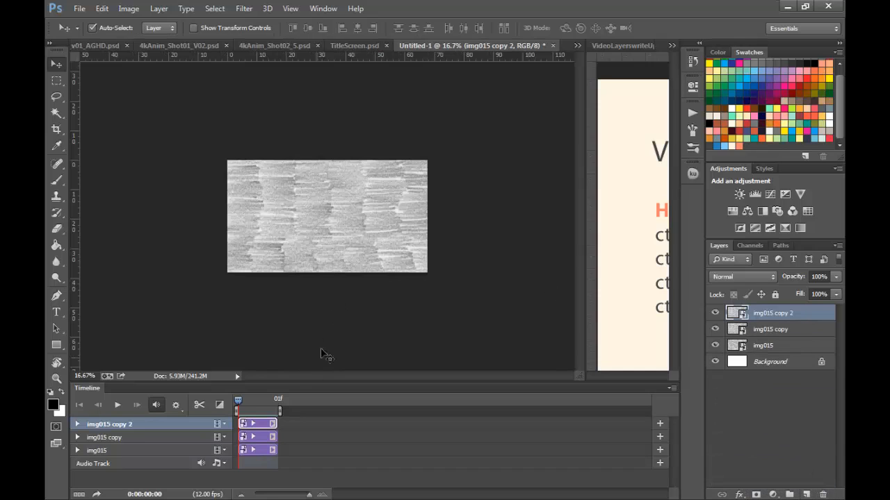
key(ctrl+t)
right_click(346, 211)
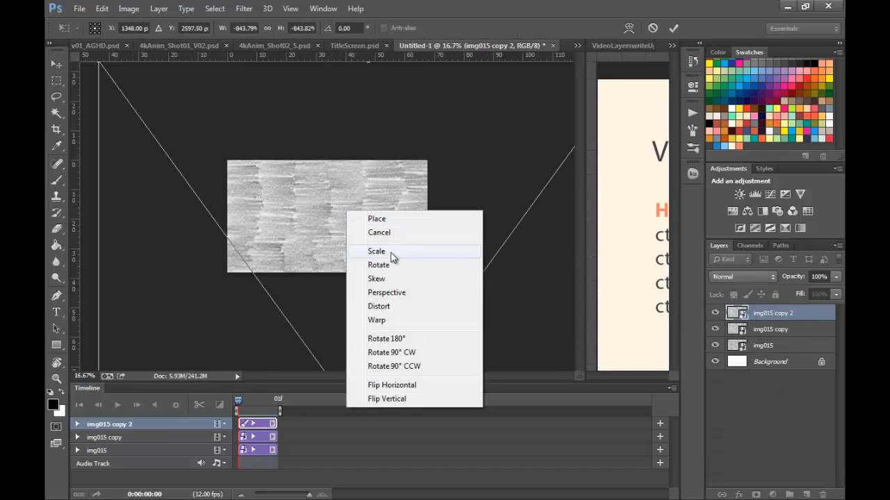
click(409, 399)
drag(367, 224, 394, 229)
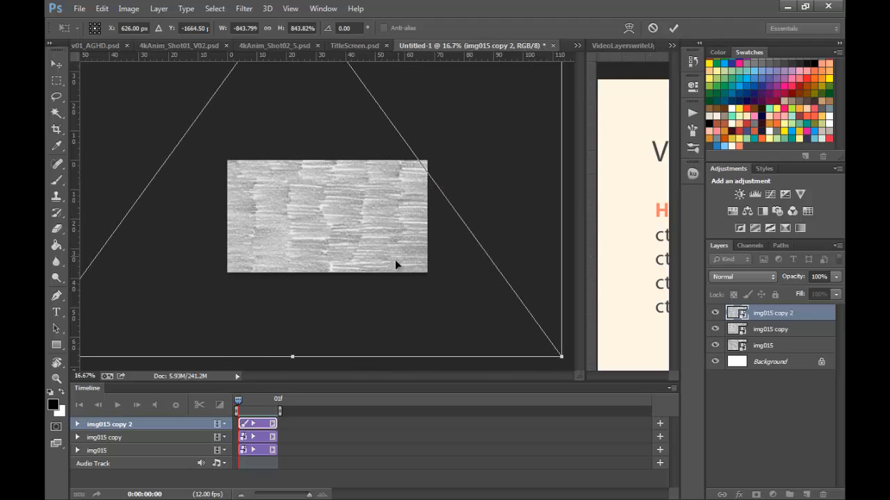
drag(341, 249, 359, 244)
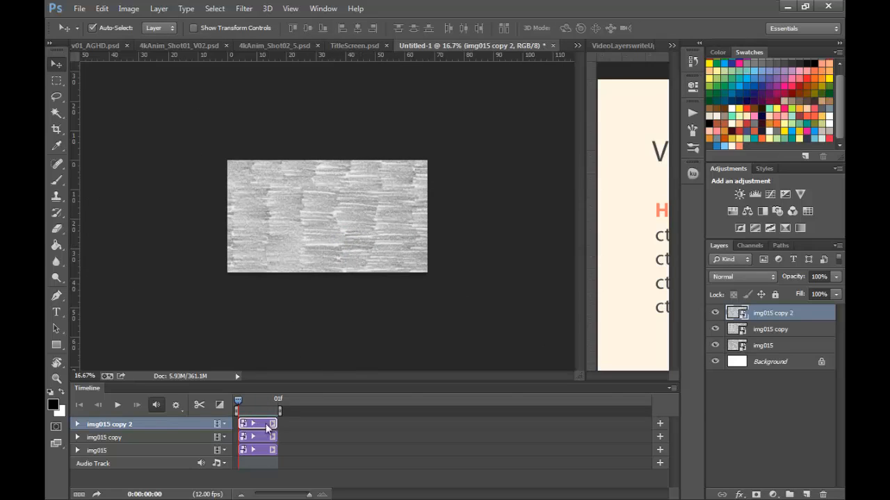
Arrange the three img015 clips one after another on a single video group track, one frame each.
shift+click(257, 436)
drag(257, 425, 292, 430)
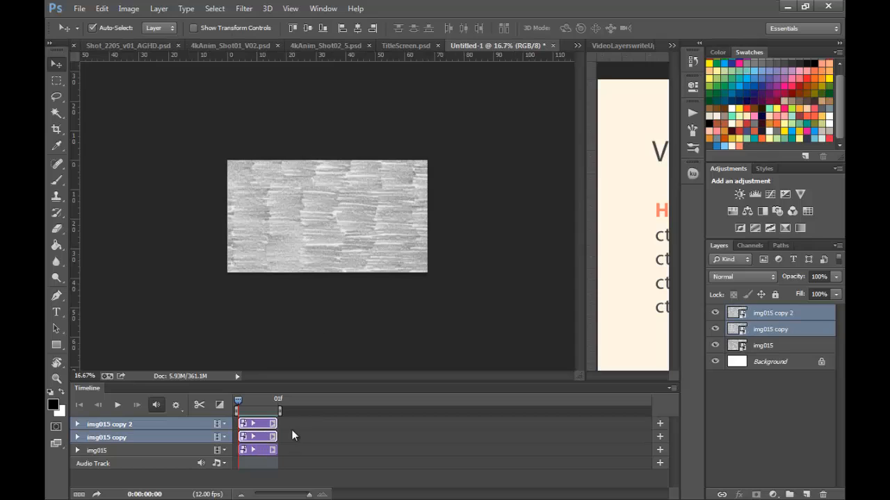
click(259, 438)
drag(264, 451, 347, 419)
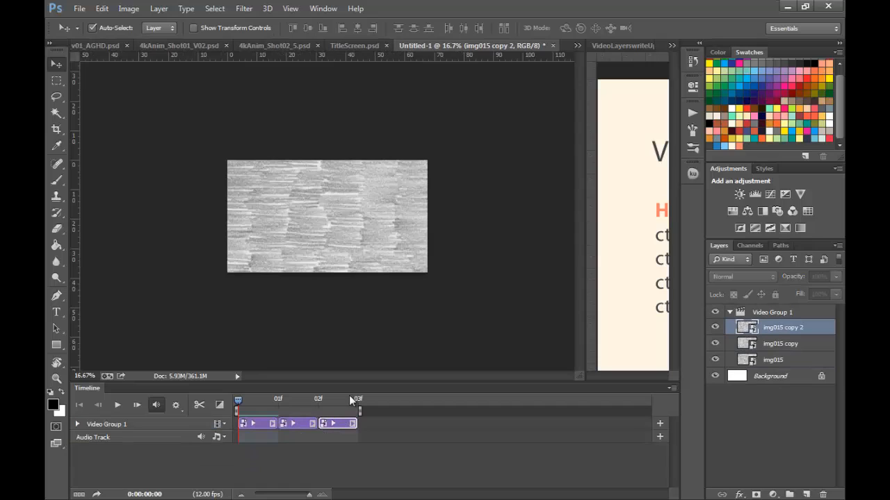
Preview the three-frame texture loop and duplicate its clips repeatedly until Video Group 1 holds twelve one-frame clips.
key(space)
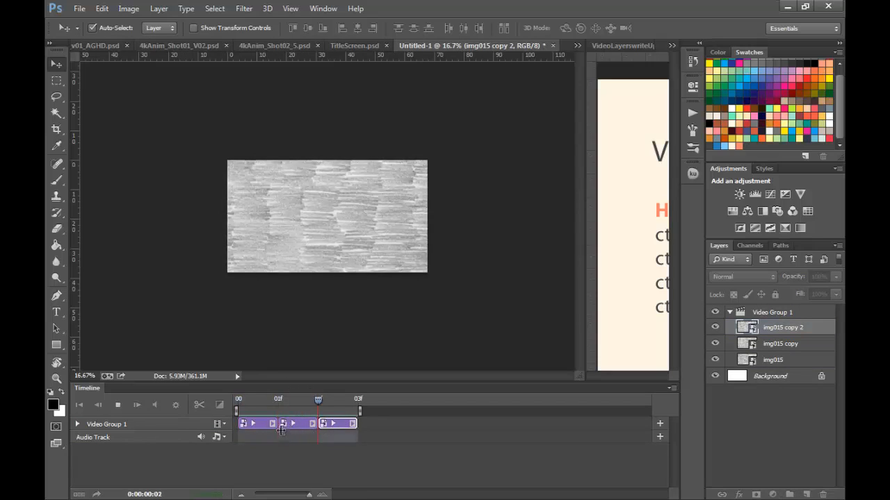
key(space)
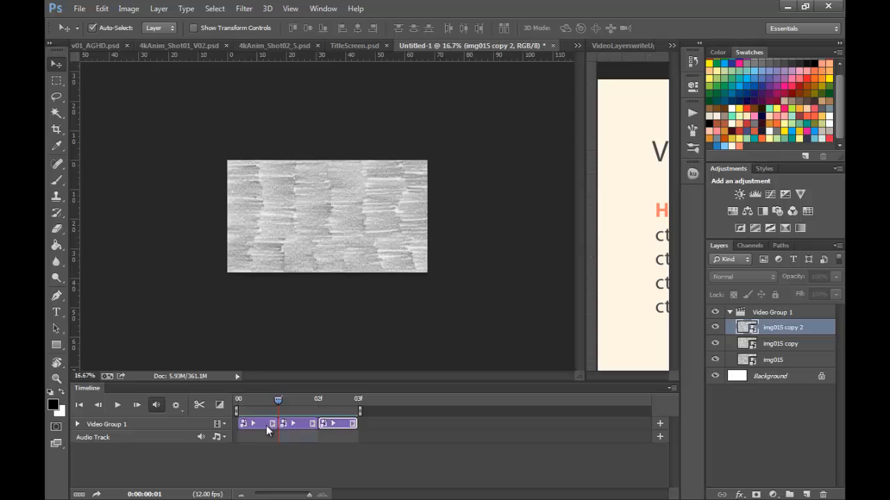
shift+click(341, 424)
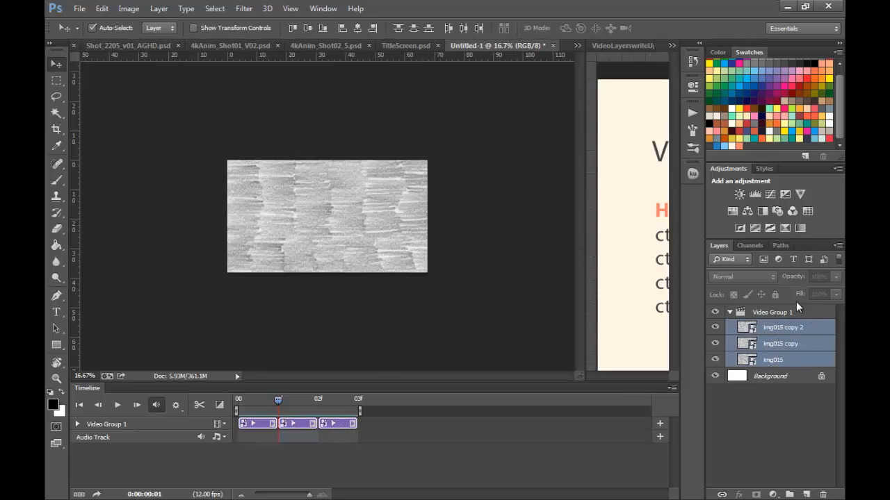
drag(805, 336, 805, 494)
click(782, 408)
shift+click(792, 337)
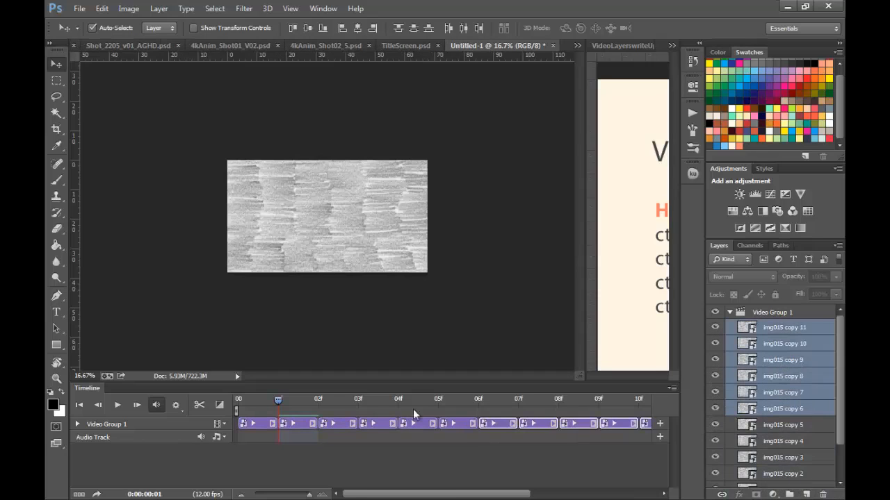
click(242, 494)
click(242, 494)
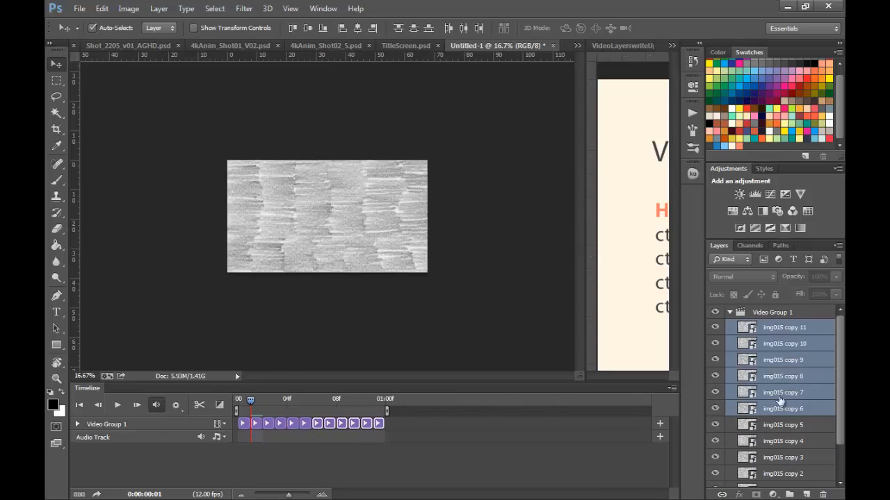
Duplicate the set of twelve texture clips twice to extend the sequence in Video Group 1 to three seconds.
click(810, 327)
scroll(839, 343, down, 2)
shift+click(790, 465)
drag(794, 358, 809, 494)
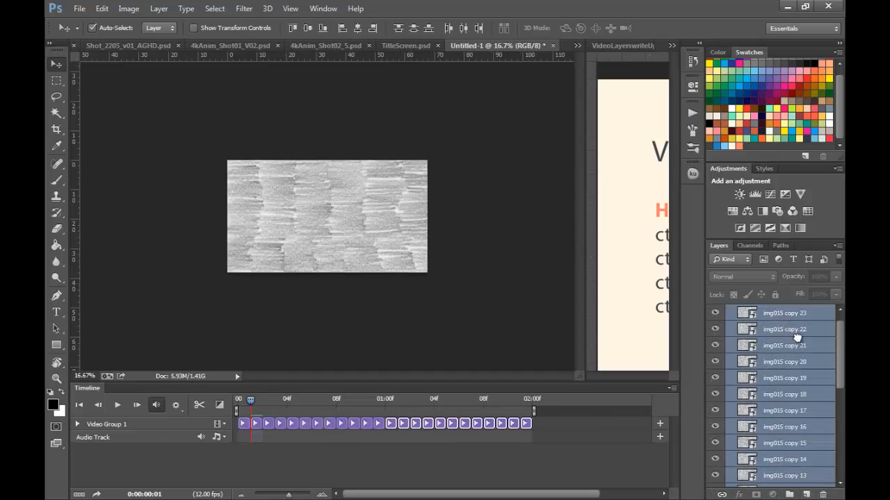
drag(792, 340, 801, 490)
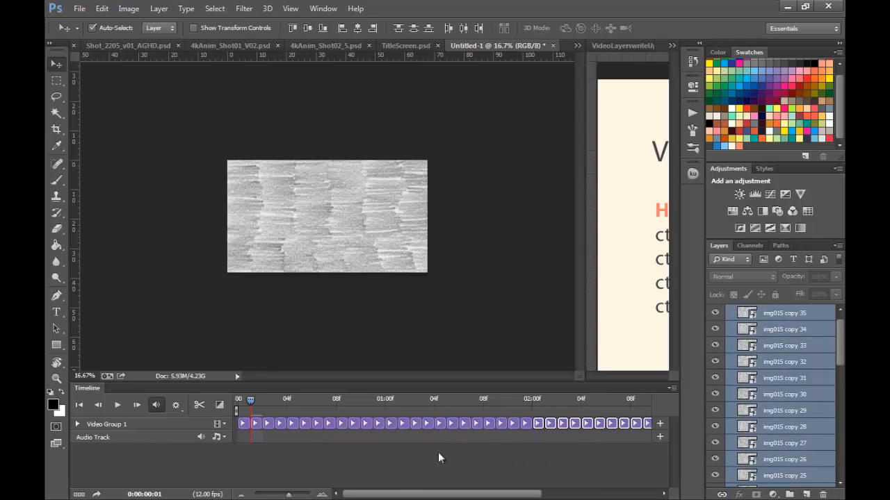
drag(289, 494, 280, 495)
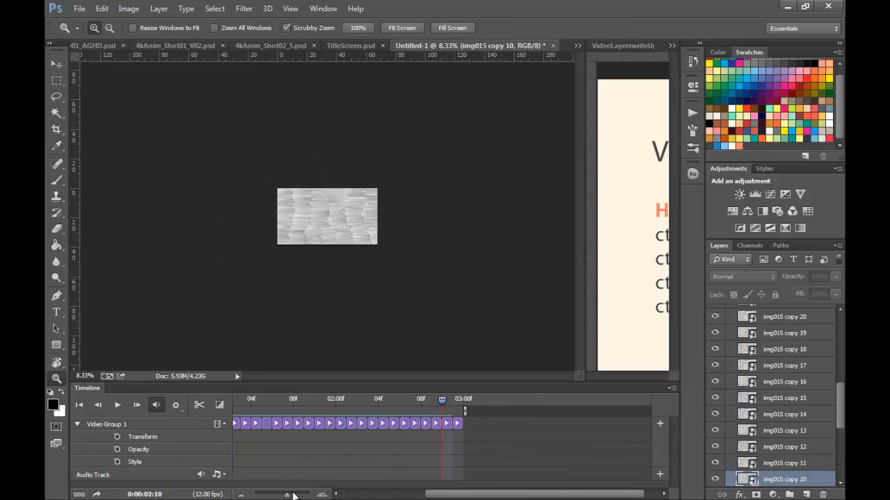
drag(292, 495, 275, 495)
Open the video render settings and keep Photoshop Image Sequence as the output type.
click(79, 9)
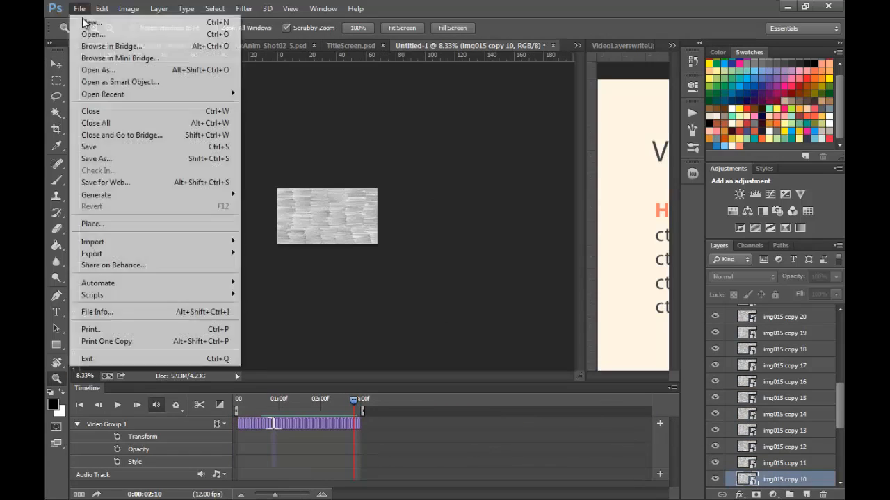
mouse_move(202, 254)
click(299, 276)
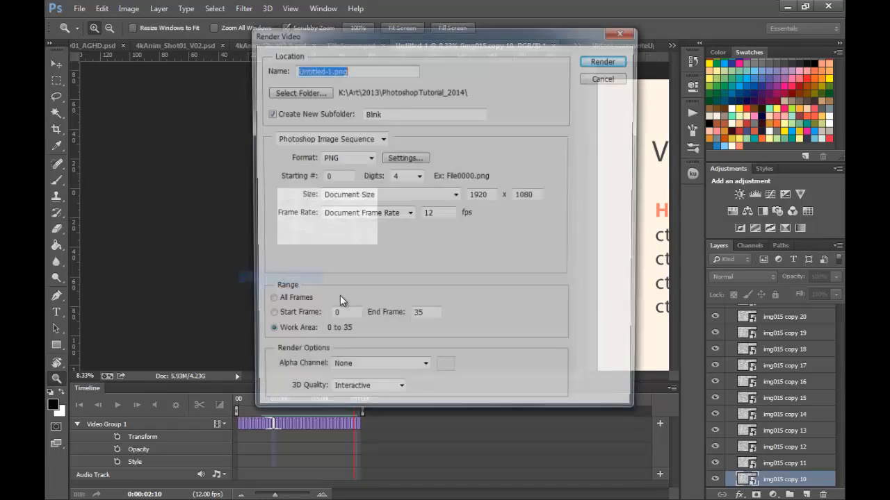
click(381, 140)
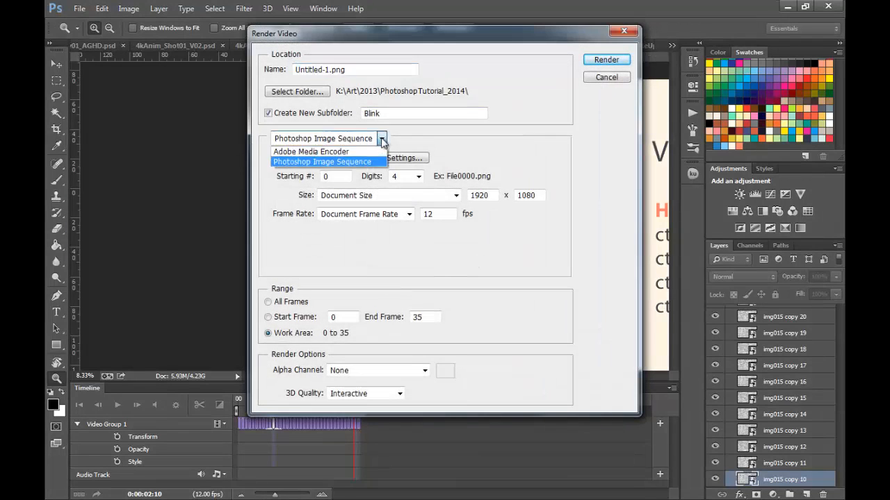
click(381, 141)
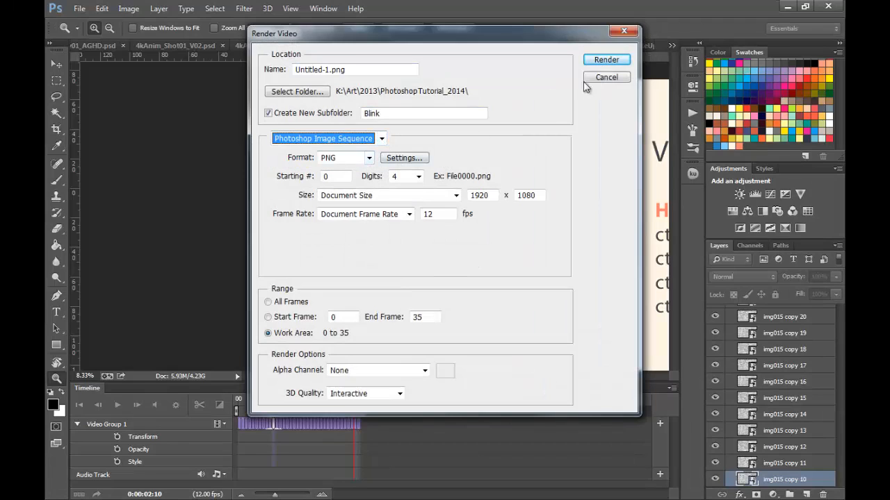
Name the sequence TextureBoil_v01_.png, set its new subfolder to TextureBoil and render the PNG frames.
click(328, 68)
drag(346, 70, 294, 71)
click(328, 70)
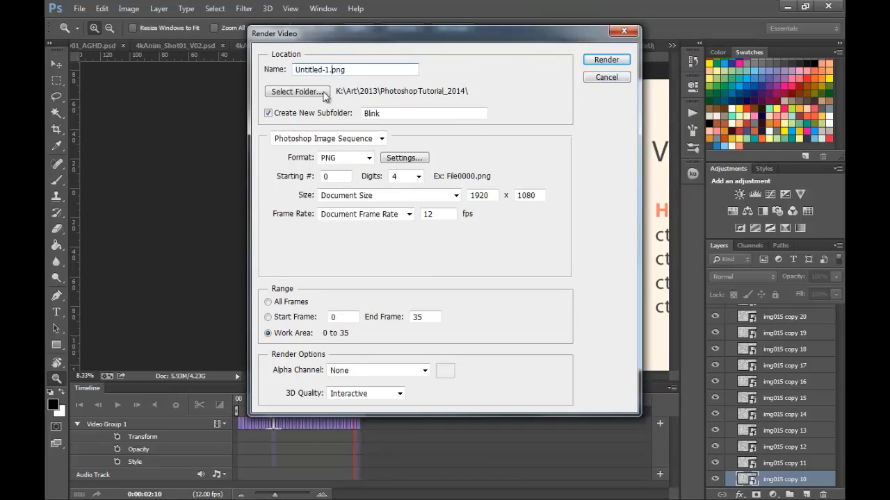
drag(327, 70, 285, 87)
text(TextureBoil_v01_)
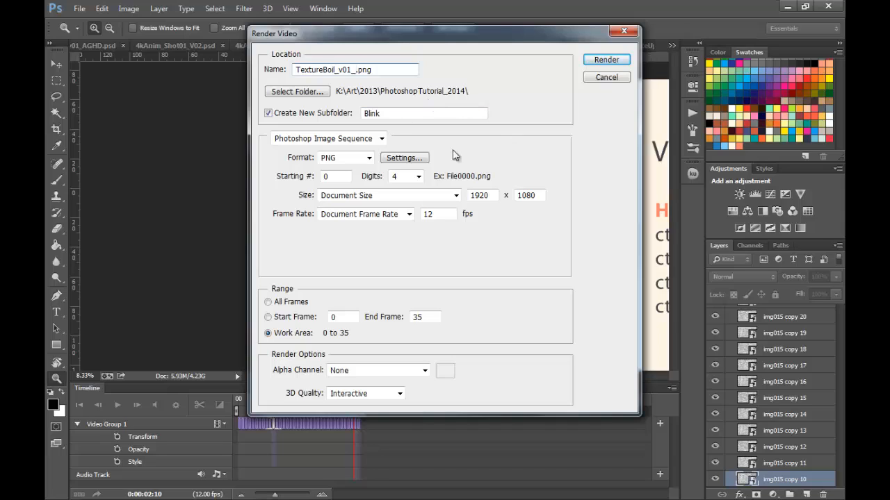
double_click(382, 113)
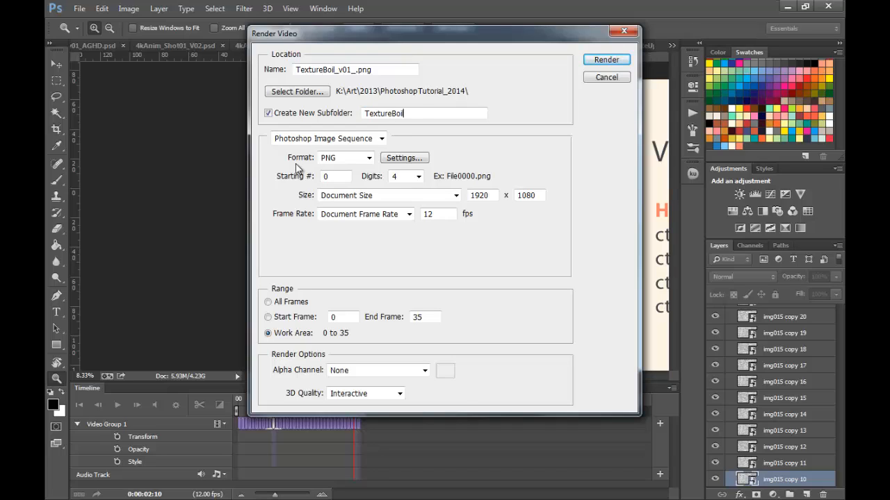
click(606, 60)
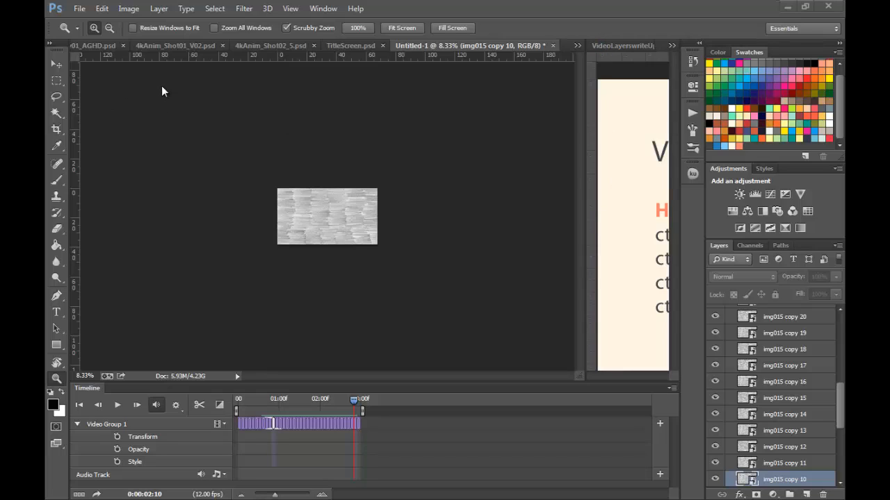
Switch to Layermethod_03.psd, play back the eye animation and return to its first frame.
click(353, 46)
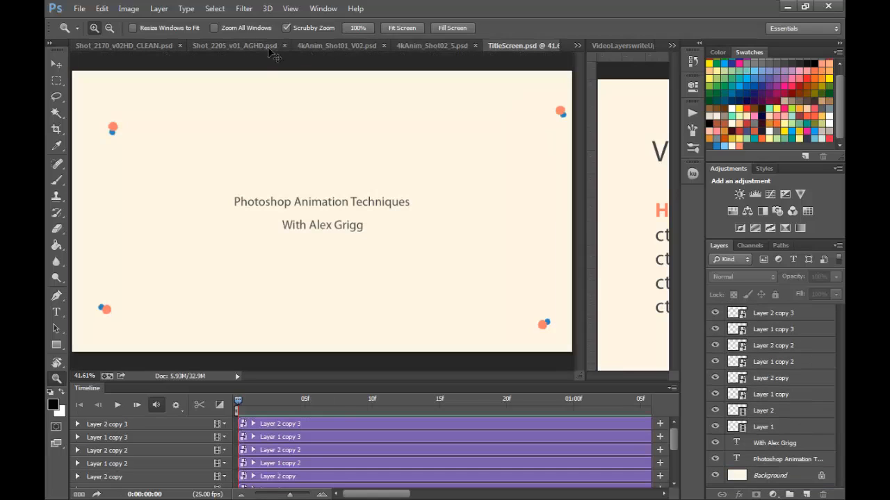
click(287, 41)
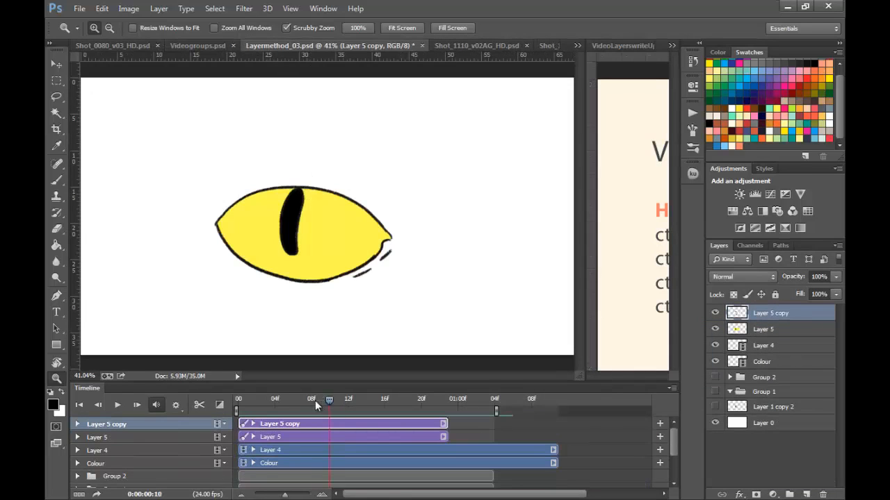
drag(315, 400, 238, 400)
key(space)
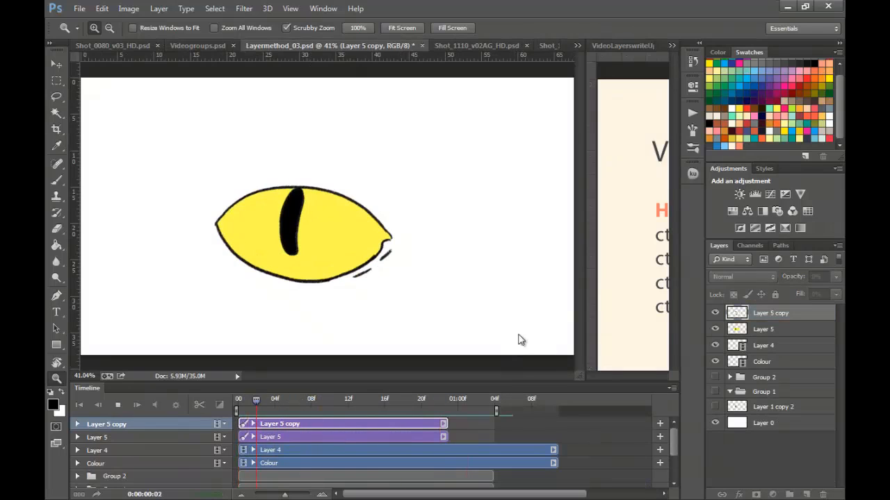
key(space)
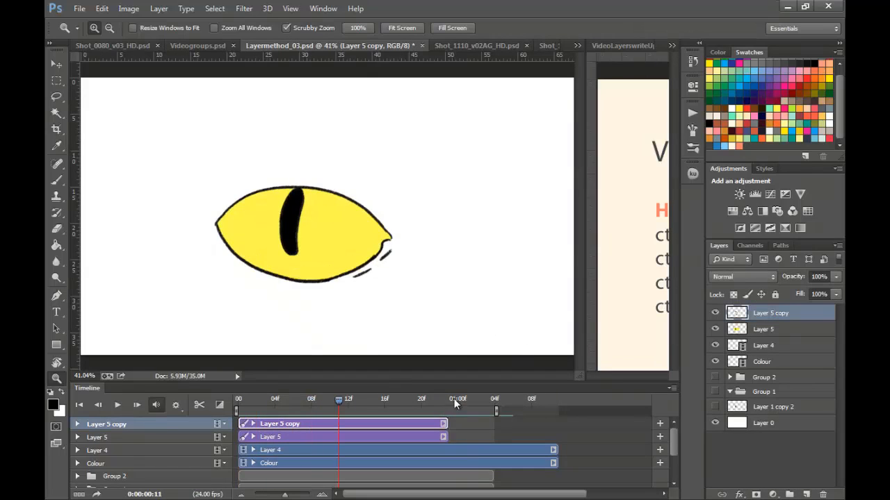
drag(425, 399, 339, 402)
key(Home)
Import the TextureBoil sequence as a new video layer, starting from TextureBoil_v01_0000.png in the TextureBoil folder.
click(142, 11)
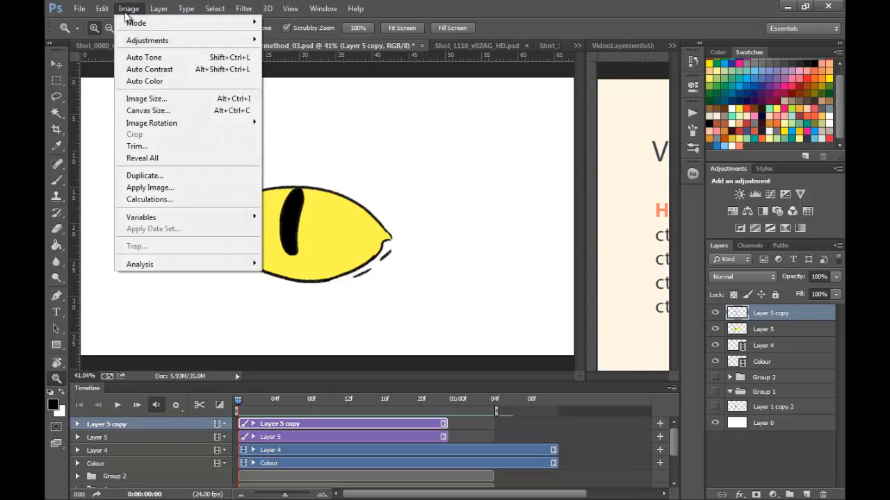
mouse_move(154, 14)
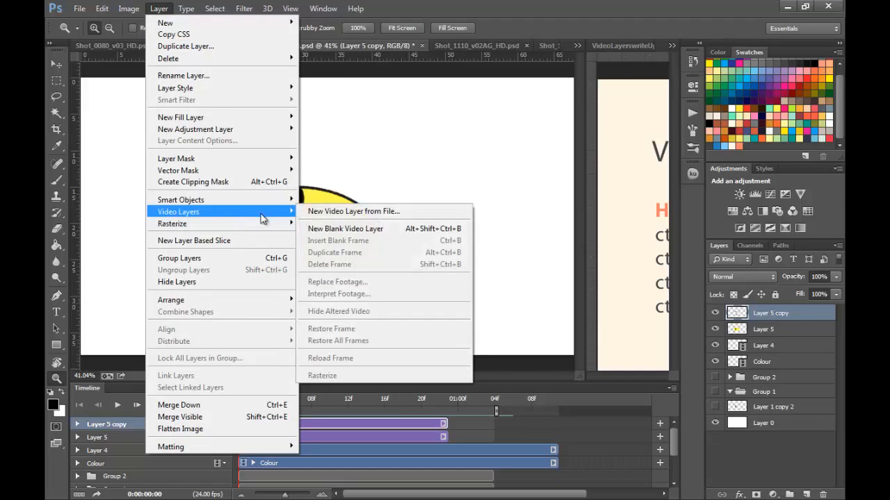
mouse_move(289, 211)
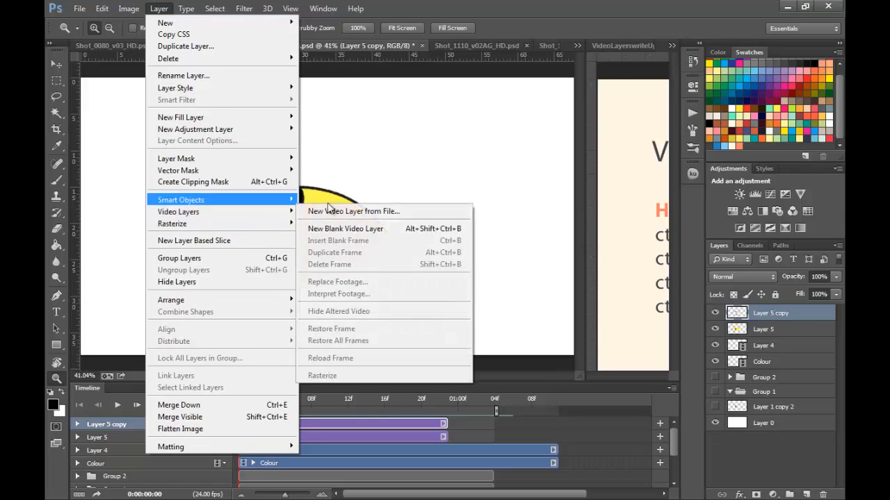
click(392, 212)
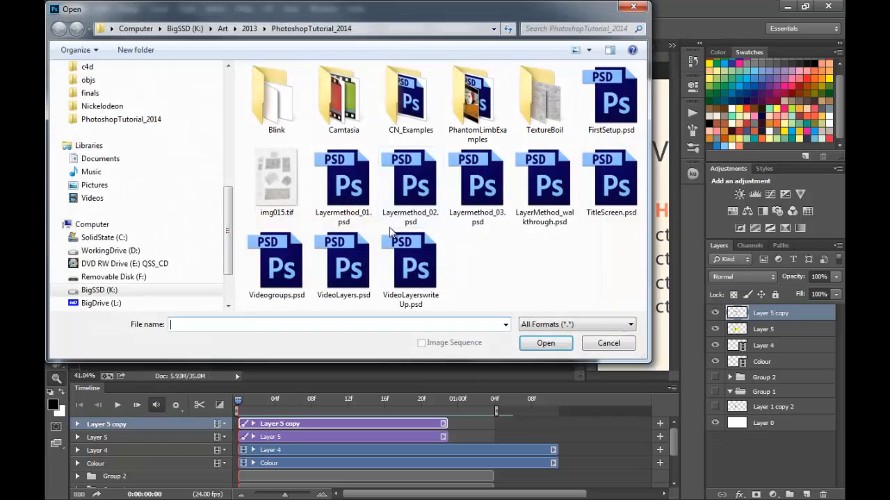
click(545, 108)
double_click(556, 99)
click(291, 89)
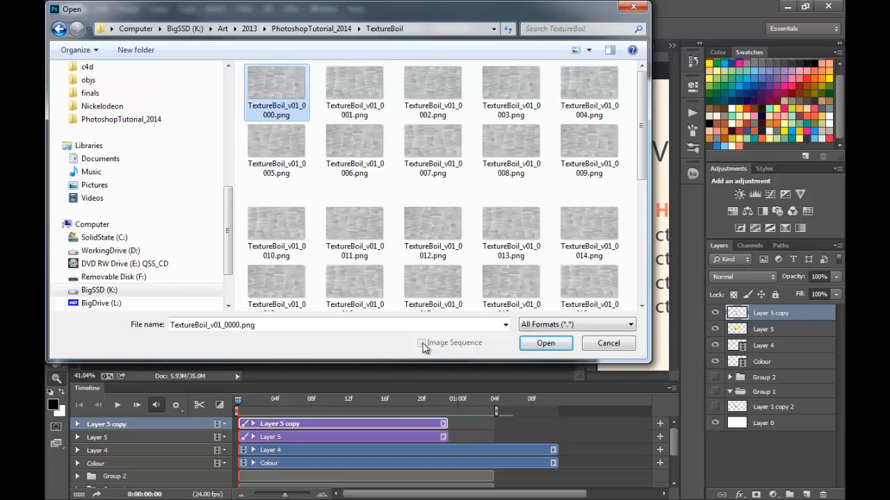
click(551, 345)
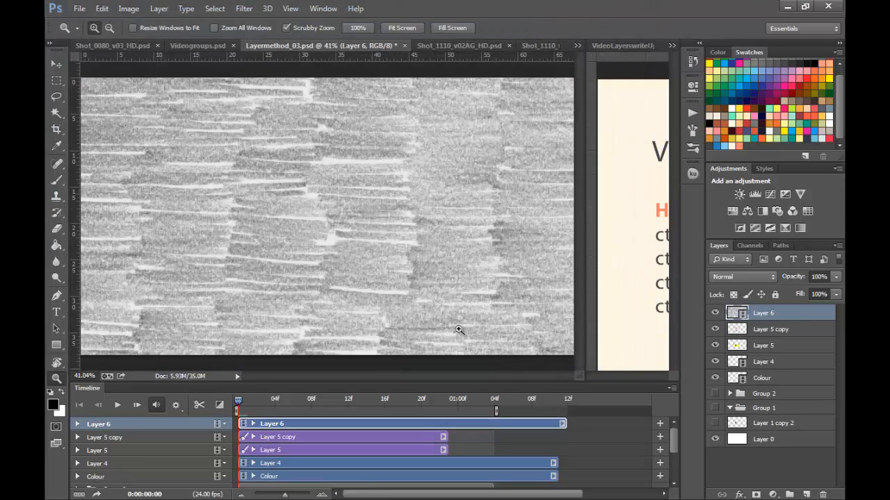
Play back the imported texture layer with the whole canvas in view.
drag(456, 212, 417, 246)
key(space)
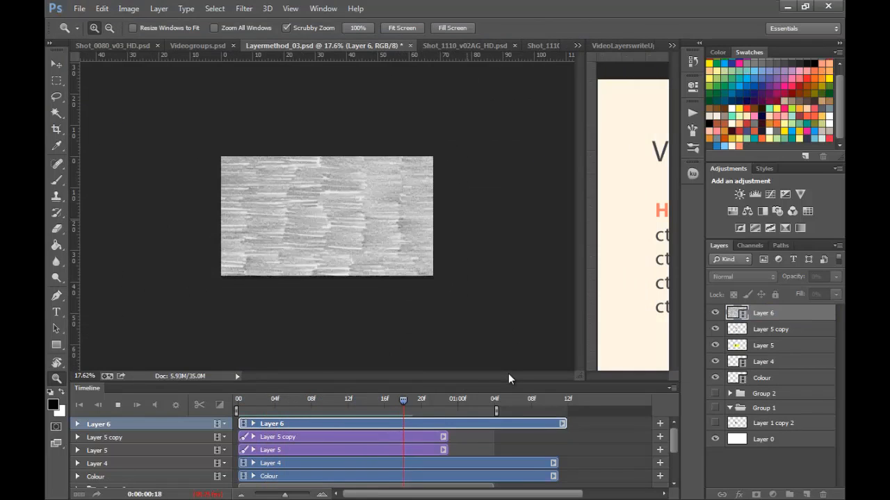
key(space)
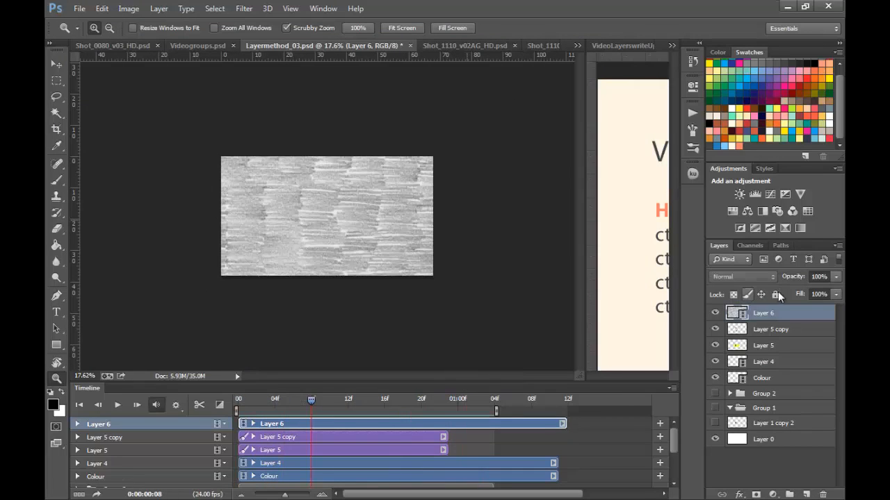
Set the blending mode of Layer 6 to Multiply and its opacity to 33%.
right_click(785, 314)
click(813, 303)
click(740, 276)
click(732, 47)
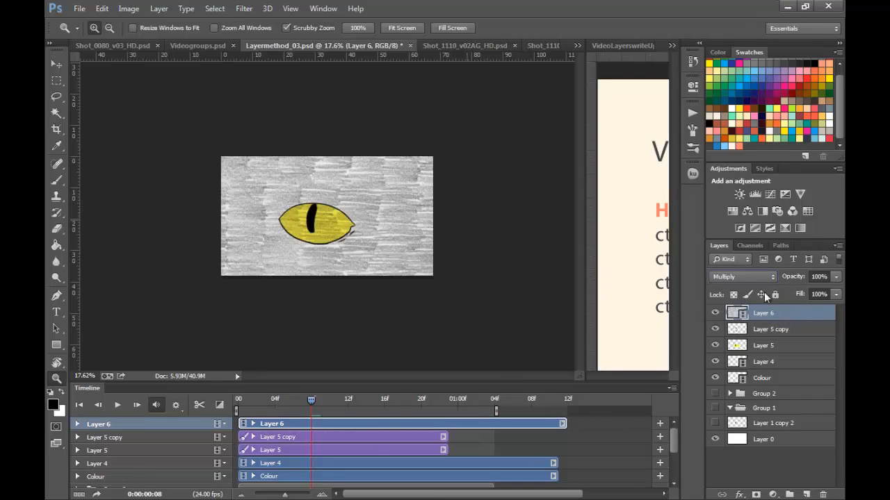
click(770, 277)
click(816, 317)
drag(794, 292, 795, 290)
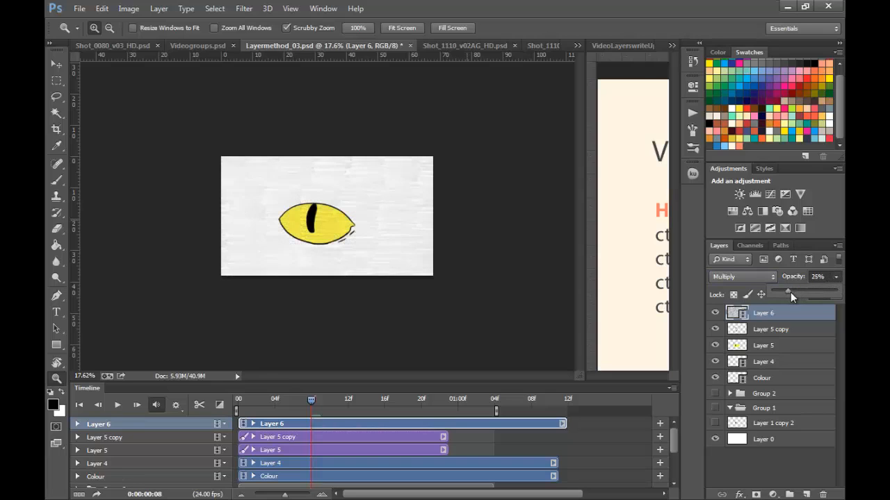
Change the blending mode of Layer 6 to Overlay and set its opacity to 92%.
click(754, 277)
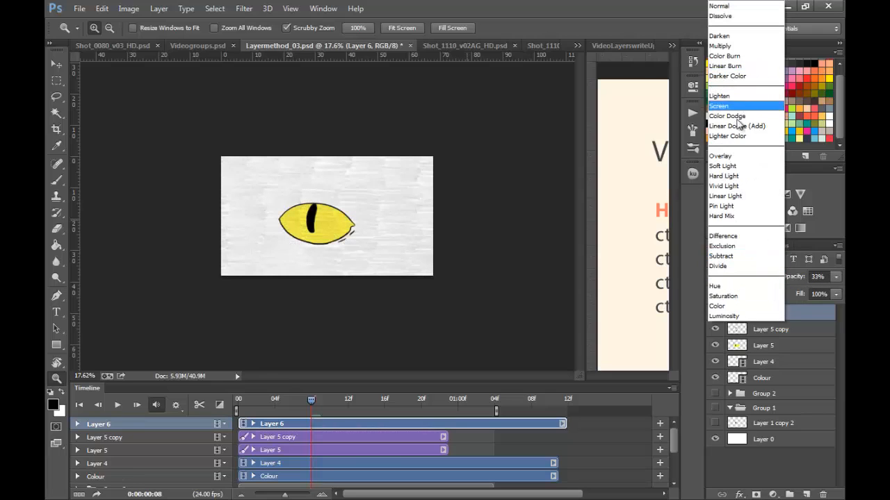
click(737, 155)
drag(332, 217, 477, 265)
click(836, 277)
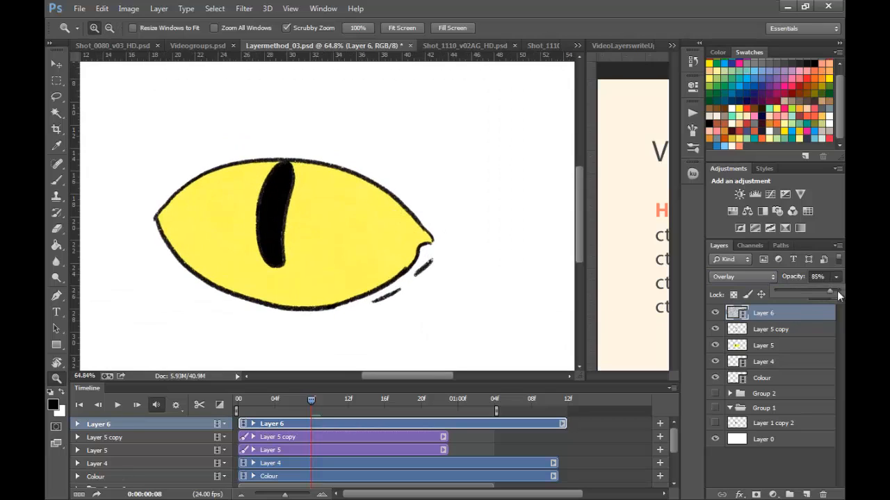
drag(837, 291, 835, 289)
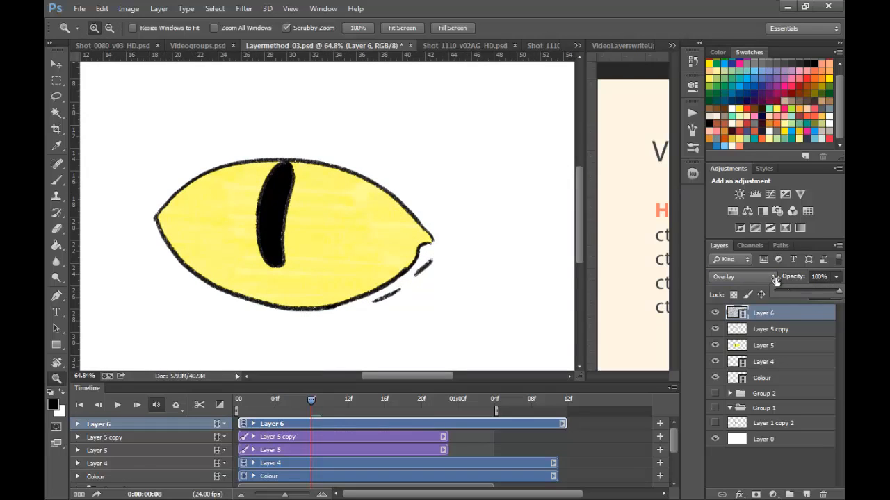
click(831, 291)
Play back the eye animation with the overlaid pencil texture.
drag(474, 225, 447, 253)
key(space)
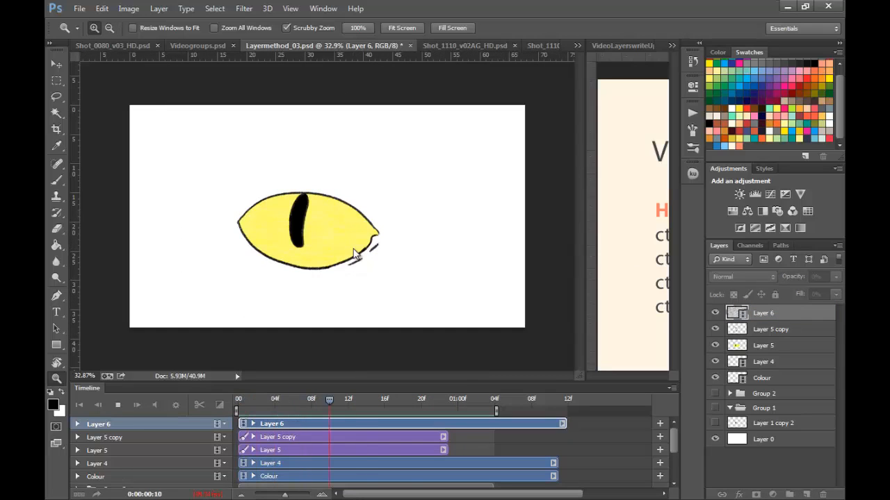
key(space)
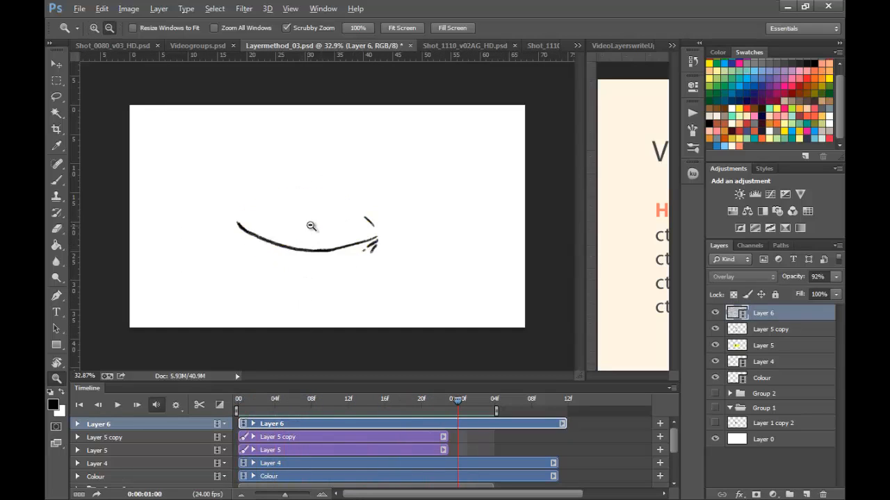
Play back the textured eye animation in close-up and hide Layer 6.
drag(304, 224, 358, 267)
key(space)
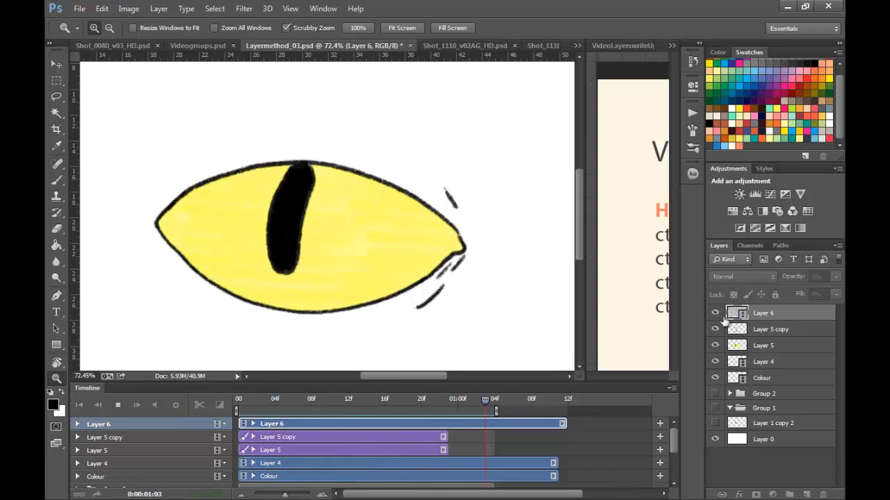
click(723, 317)
click(715, 313)
Toggle the visibility of Layer 5 and Layer 5 copy off and on to check what each contains.
click(715, 345)
click(715, 345)
click(716, 345)
click(715, 346)
click(715, 329)
click(716, 329)
Lock the transparent pixels of Layer 5 copy and recolour its lower eye outline with the eye's yellow, using a size 35 brush.
click(775, 328)
key(b)
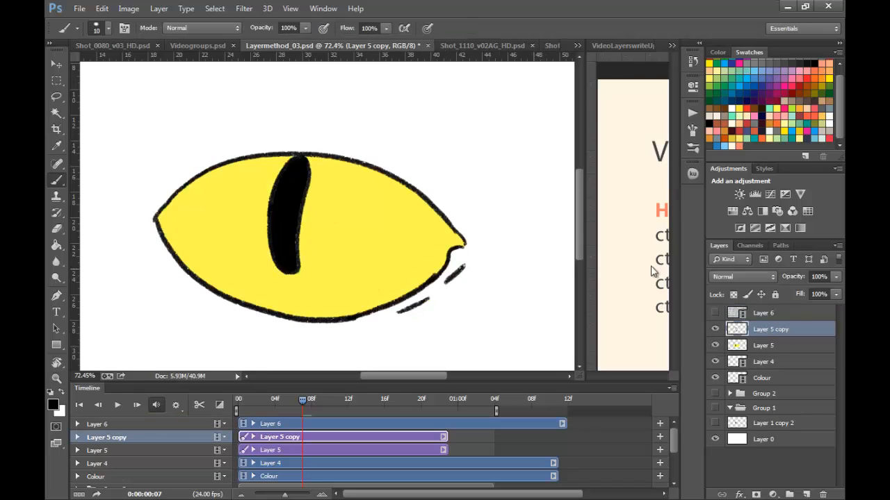
click(776, 294)
alt+click(224, 234)
key(bracketright)
key(bracketright)
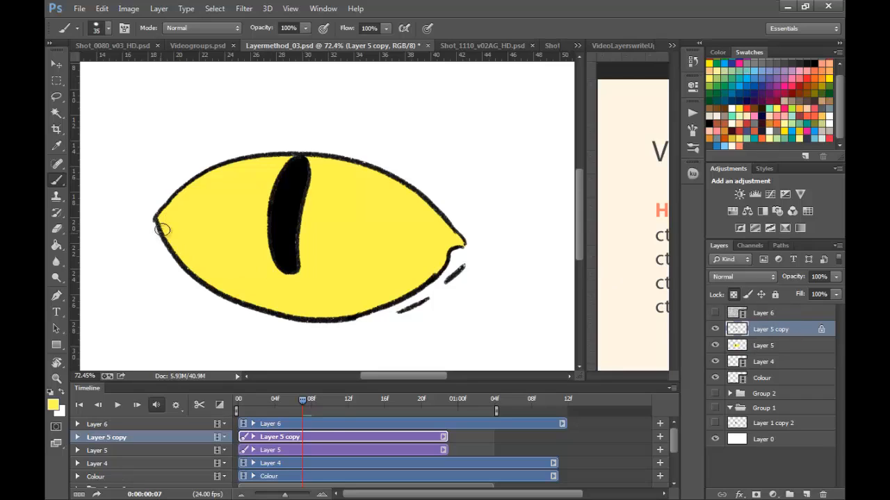
mouse_move(163, 233)
mouse_down()
mouse_move(223, 297)
mouse_move(239, 303)
mouse_move(197, 281)
mouse_move(280, 319)
mouse_move(249, 305)
mouse_move(321, 316)
mouse_move(282, 320)
mouse_move(346, 312)
mouse_move(371, 296)
mouse_move(329, 324)
mouse_move(389, 302)
mouse_move(330, 323)
mouse_move(416, 278)
mouse_move(372, 311)
mouse_move(429, 280)
mouse_move(422, 286)
mouse_move(450, 248)
mouse_up()
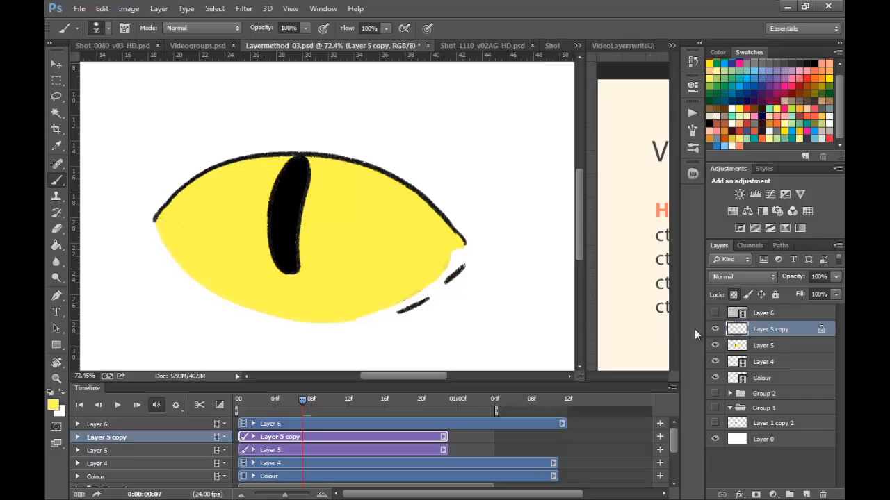
At frame 0:00:00:23, lock the transparent pixels of Layer 4 and paint its lower eye outline yellow.
drag(306, 396, 449, 424)
click(466, 463)
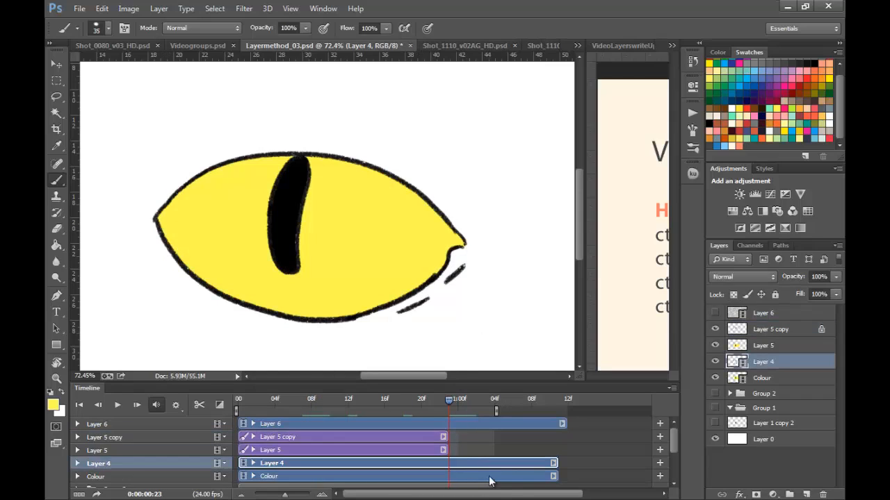
mouse_move(212, 220)
mouse_down()
mouse_move(158, 224)
mouse_move(178, 260)
mouse_move(210, 284)
mouse_move(196, 279)
mouse_move(262, 310)
mouse_move(342, 321)
mouse_move(327, 320)
mouse_move(412, 293)
mouse_move(464, 245)
mouse_up()
mouse_move(169, 245)
mouse_down()
mouse_move(165, 220)
mouse_move(160, 241)
mouse_up()
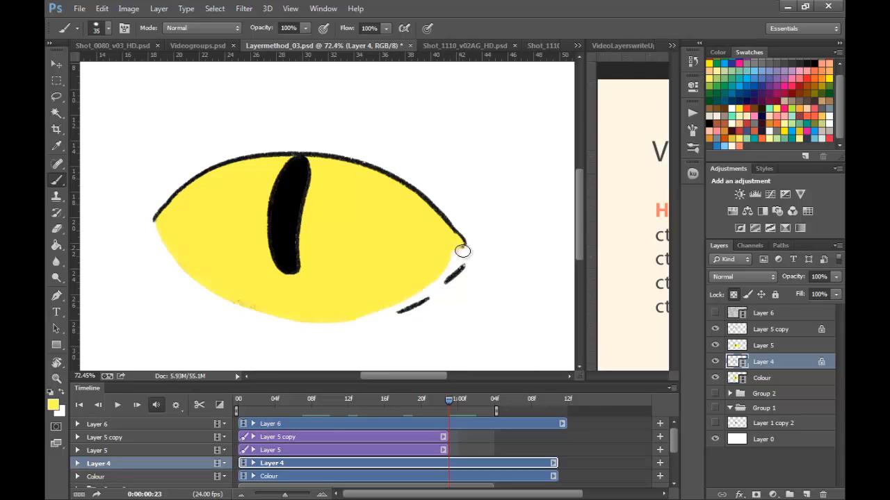
At frame 0:00:01:02, paint the lower outline of the half-closed eye on Layer 4 yellow.
click(456, 402)
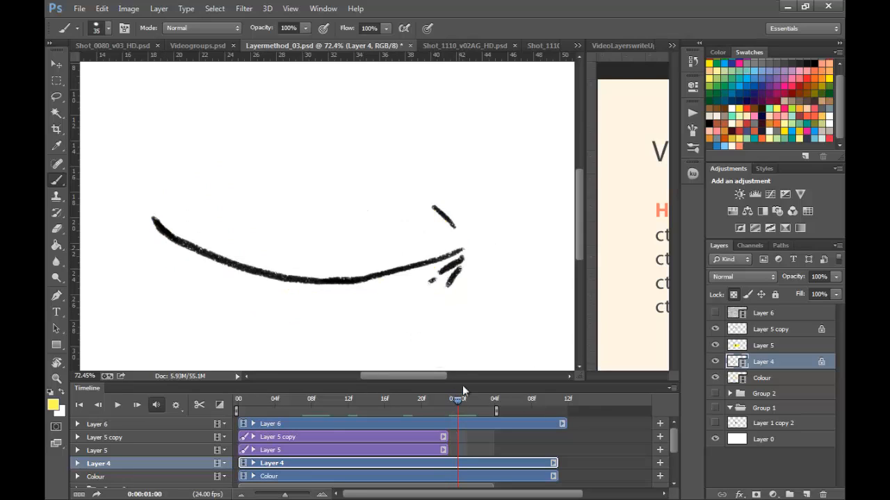
click(470, 398)
click(475, 399)
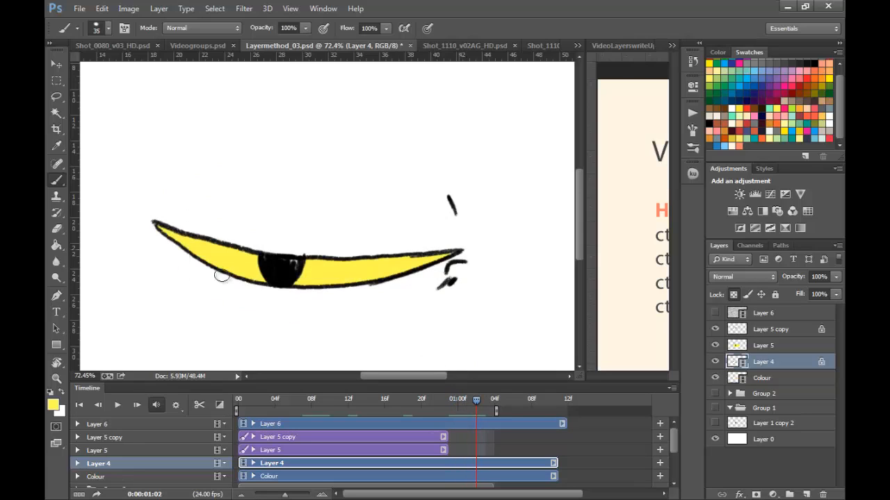
mouse_move(173, 246)
mouse_down()
mouse_move(282, 298)
mouse_move(313, 285)
mouse_move(287, 301)
mouse_move(465, 255)
mouse_move(392, 283)
mouse_move(455, 259)
mouse_up()
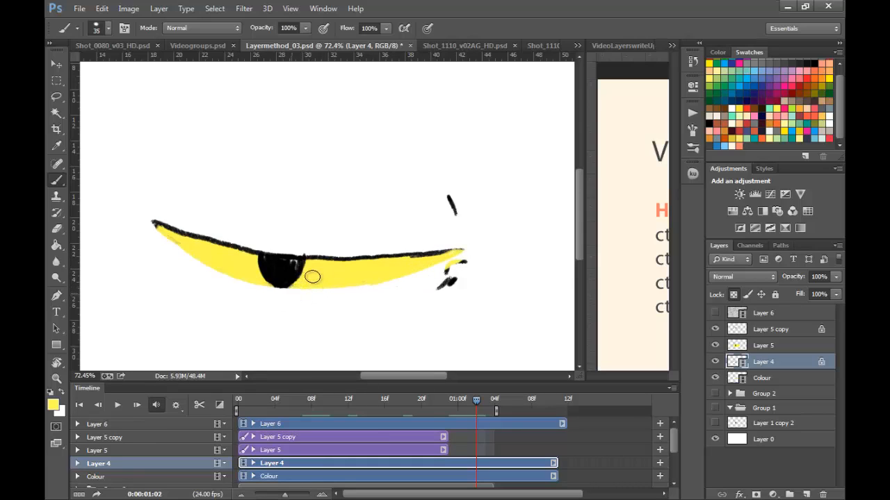
Restore the default colours and touch up the half-closed eye on Layer 4 with a black brush stroke.
key(z)
mouse_move(470, 267)
mouse_down()
mouse_move(378, 254)
mouse_move(516, 243)
mouse_up()
key(d)
key(b)
mouse_move(269, 227)
mouse_down()
mouse_move(298, 211)
mouse_move(253, 269)
mouse_up()
Play back the eye animation to check the recoloured outlines.
key(z)
key(space)
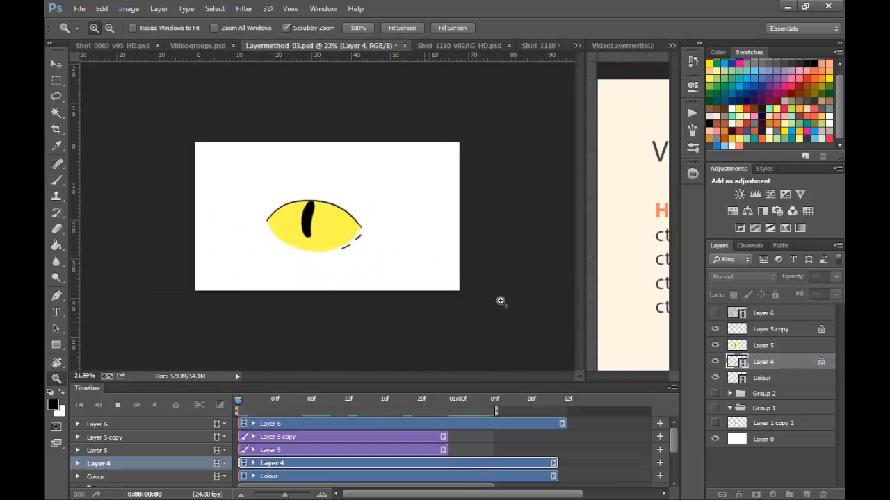
key(space)
At frame 0:00:01:03, sample the eye's yellow and paint over the lower outline on Layer 4.
click(488, 406)
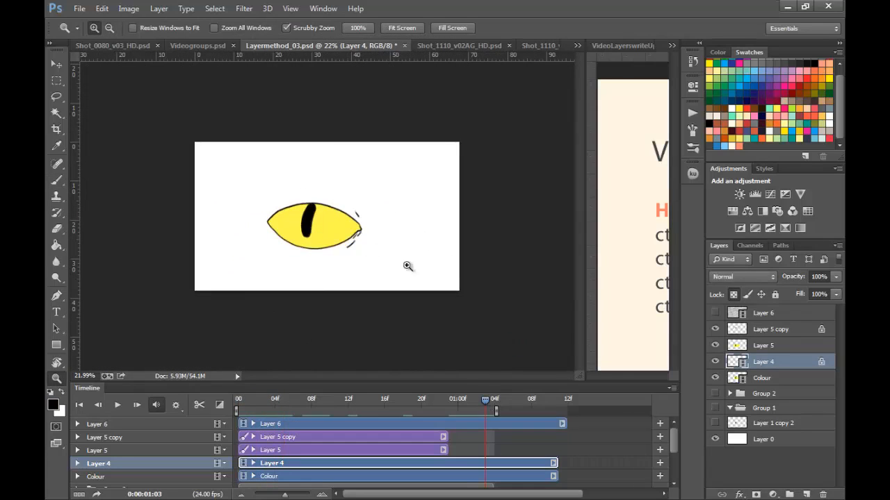
drag(245, 237, 294, 224)
key(b)
alt+click(239, 212)
mouse_move(207, 205)
mouse_down()
mouse_move(231, 230)
mouse_move(219, 222)
mouse_move(276, 253)
mouse_move(242, 243)
mouse_move(316, 261)
mouse_move(296, 269)
mouse_move(409, 244)
mouse_move(438, 221)
mouse_up()
Play back the full animation with the yellow lower outlines and the whole canvas in view.
key(z)
drag(312, 255, 296, 357)
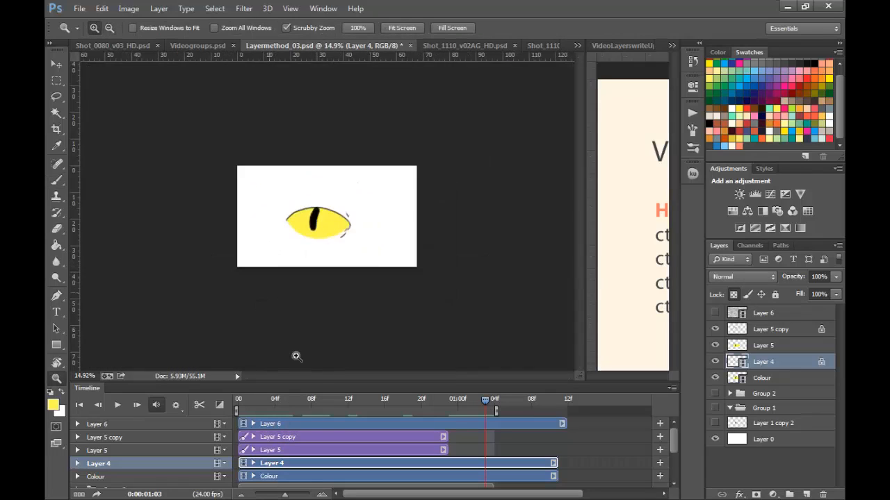
key(space)
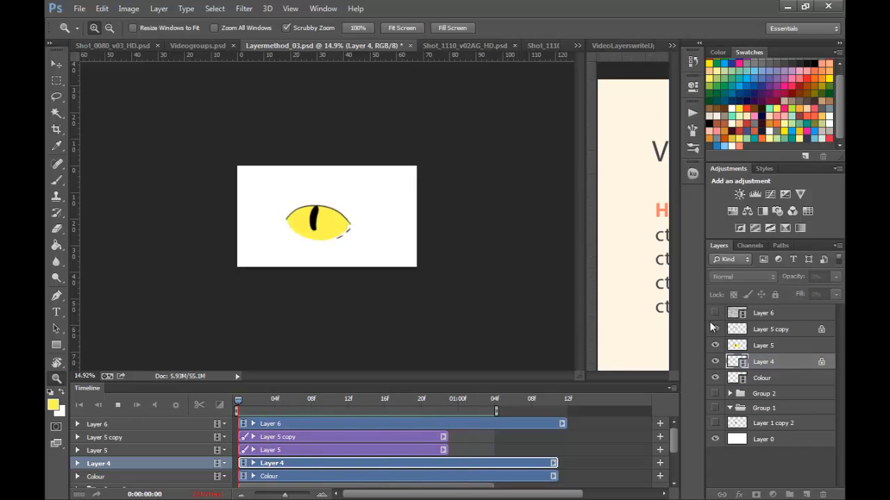
key(space)
Show Layer 6 again and play back the textured eye animation, including in close-up.
key(b)
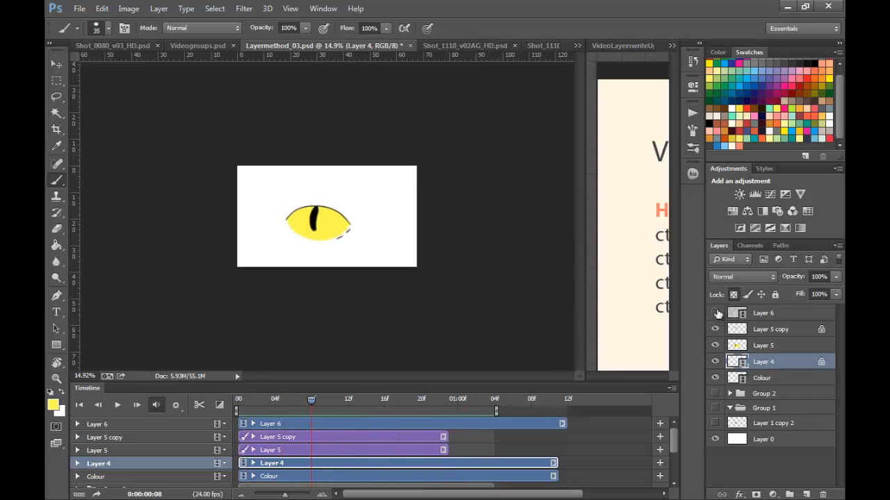
key(space)
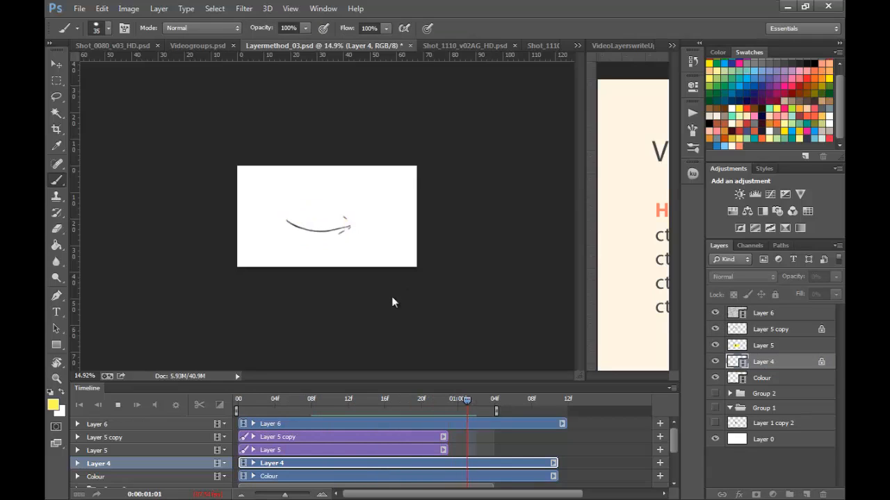
key(space)
key(z)
drag(319, 231, 393, 222)
key(space)
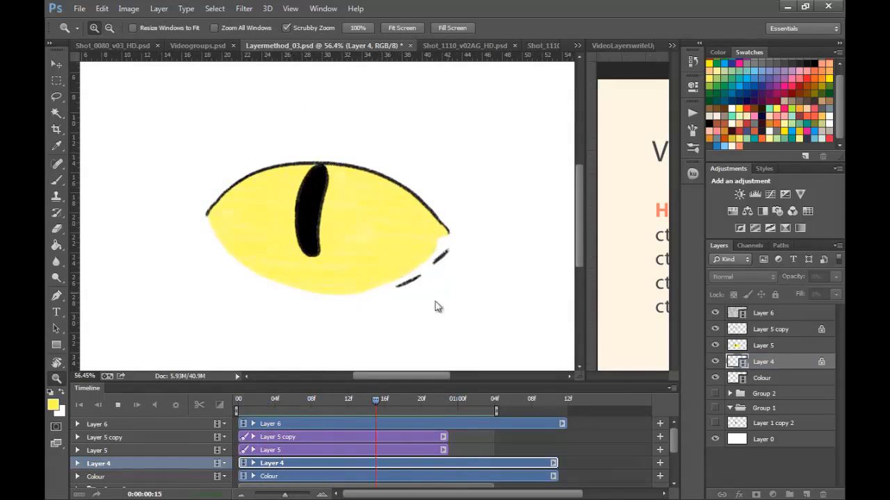
key(space)
Group Layer 5 copy, Layer 5, Layer 4 and Colour together and check the group's contents.
click(781, 330)
shift+click(788, 375)
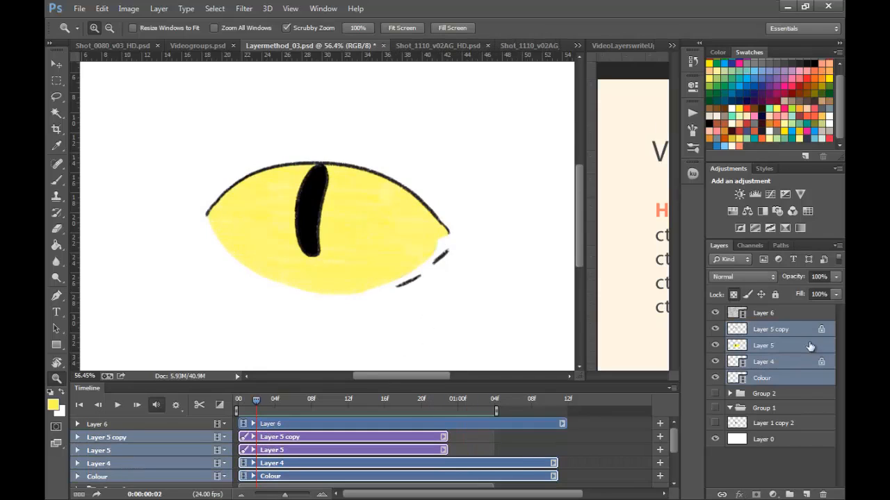
drag(786, 335, 788, 492)
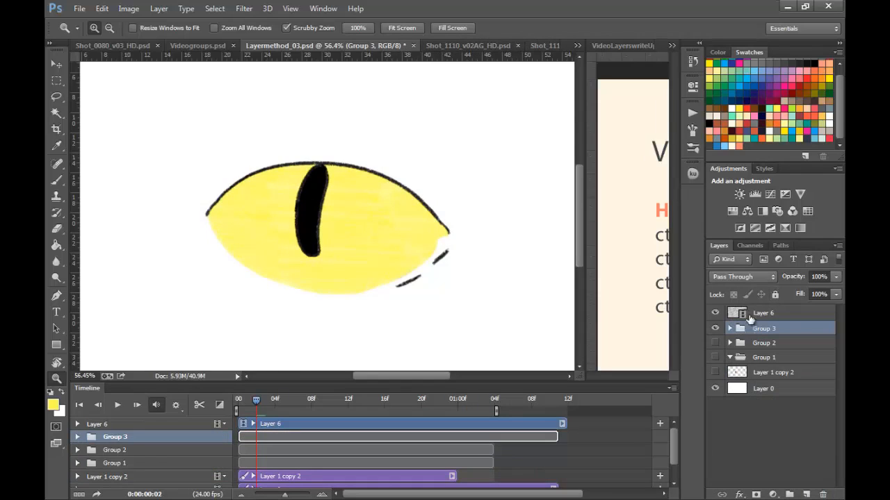
click(730, 328)
click(729, 328)
Try the Darken blending mode on Layer 6.
click(764, 314)
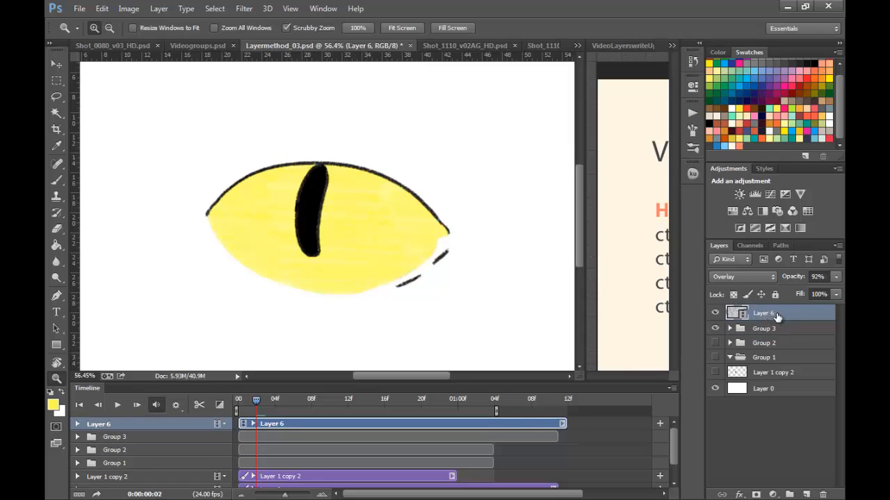
right_click(777, 318)
click(797, 313)
click(748, 278)
click(729, 32)
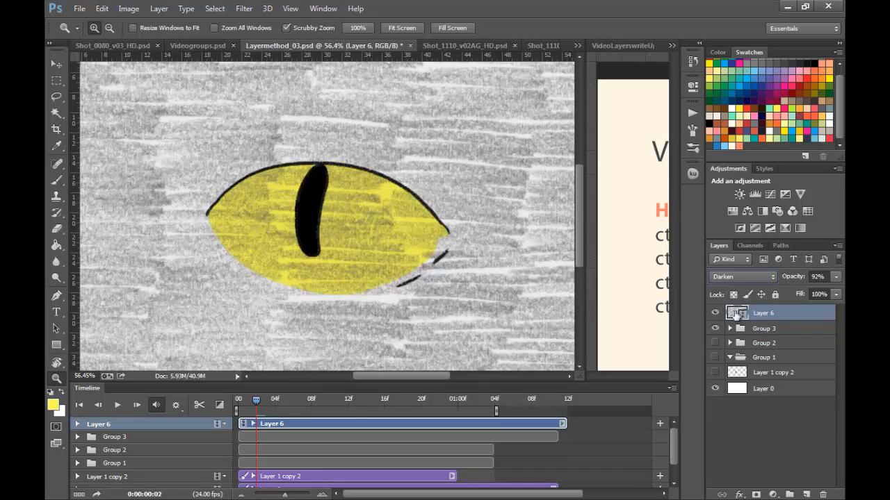
Set the blending mode of Layer 6 to Multiply and inspect the texture over the eye and background.
drag(439, 210, 417, 211)
click(743, 277)
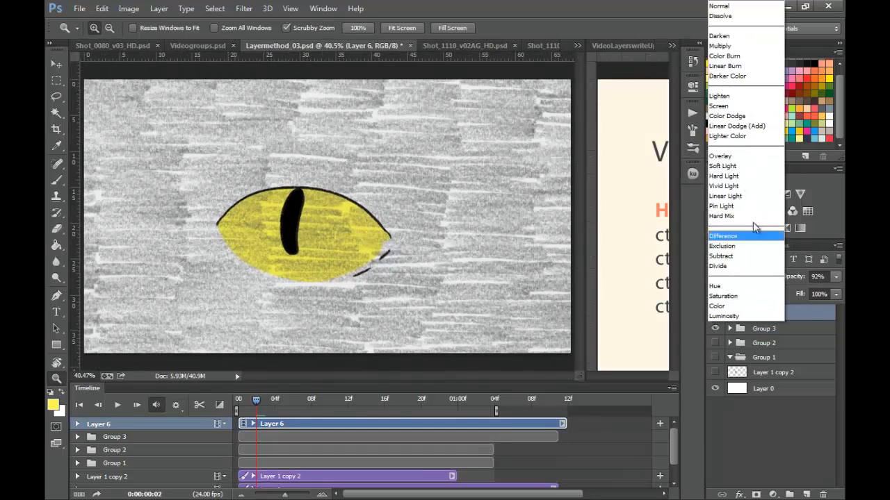
click(728, 55)
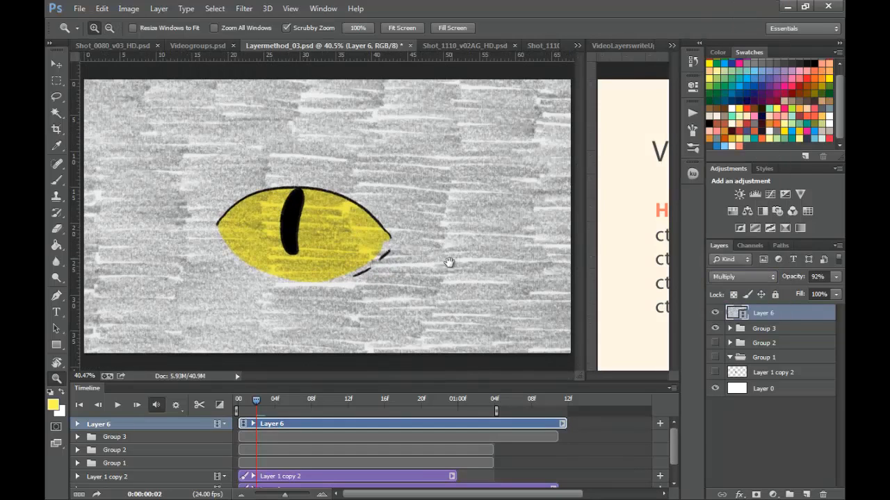
drag(455, 260, 411, 269)
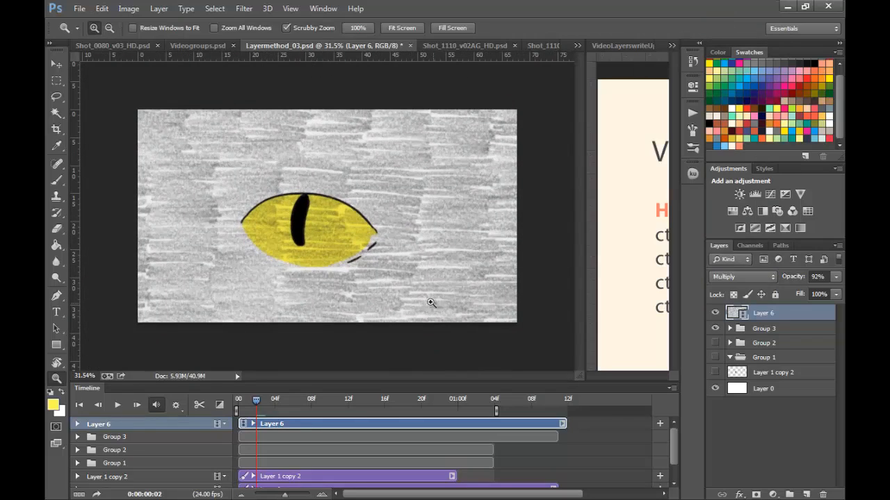
drag(355, 245, 385, 261)
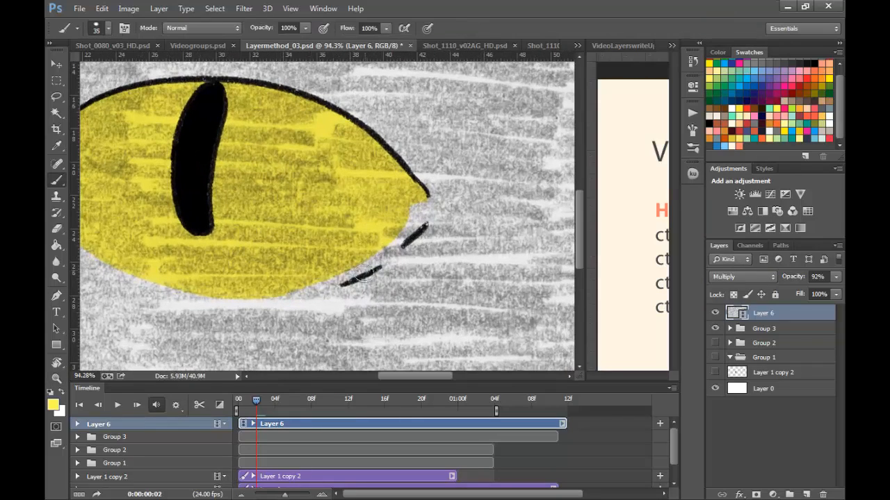
drag(393, 260, 381, 250)
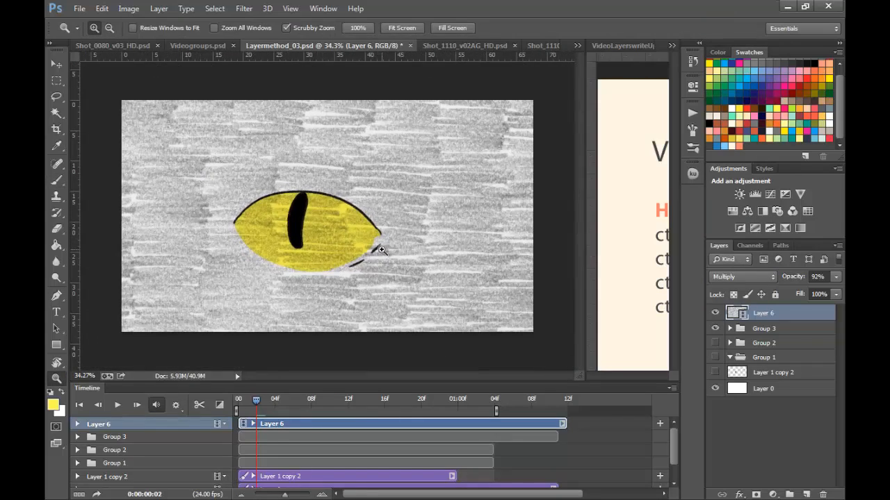
Clip Layer 6 to Group 3 with a clipping mask and review the layers inside the group.
click(767, 328)
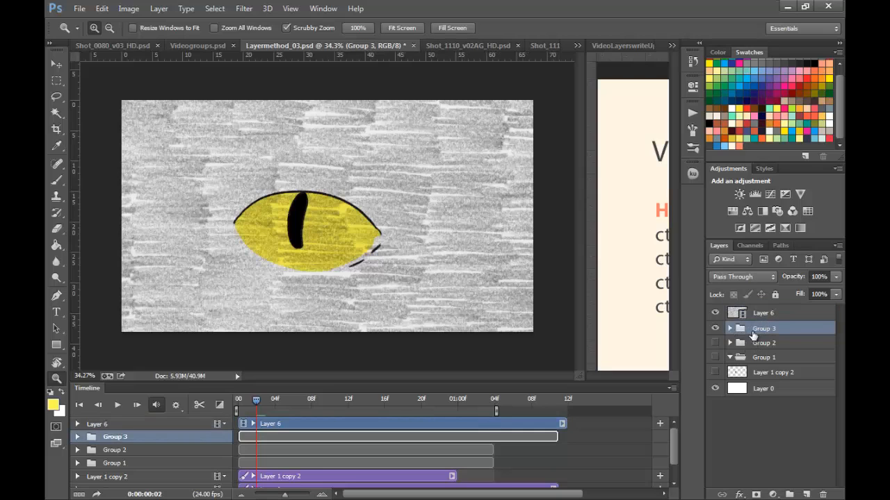
click(729, 328)
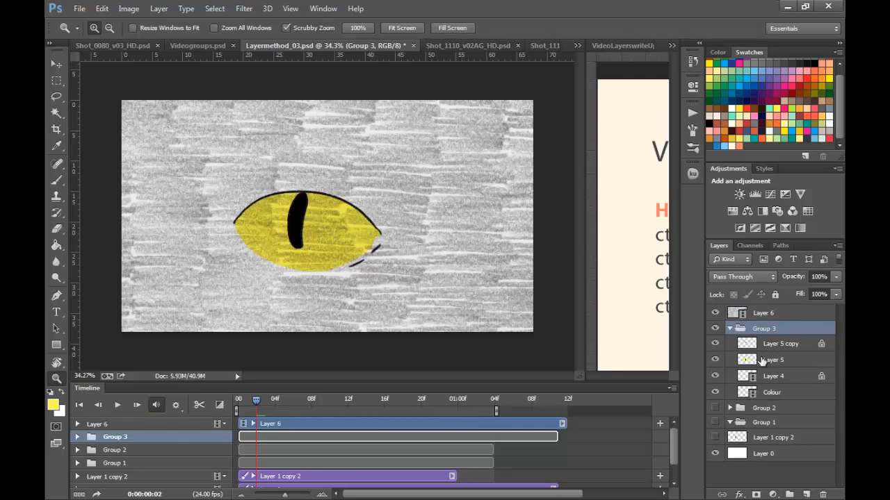
right_click(765, 313)
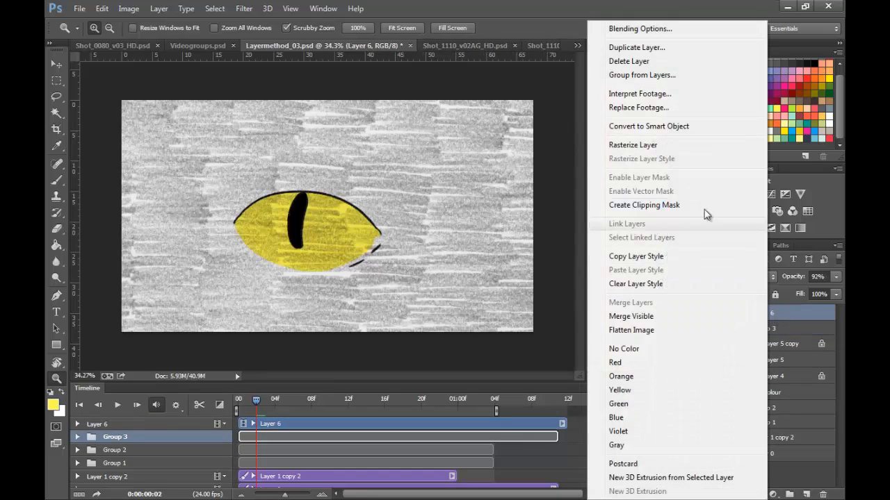
click(670, 205)
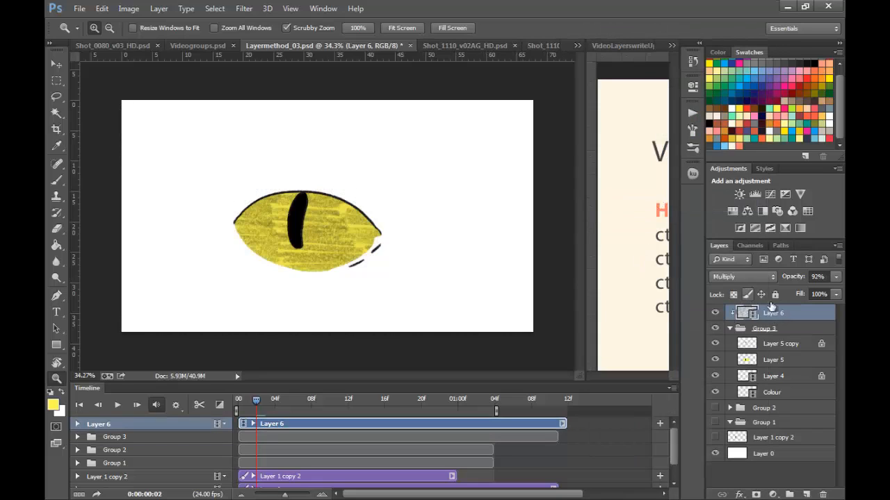
click(730, 328)
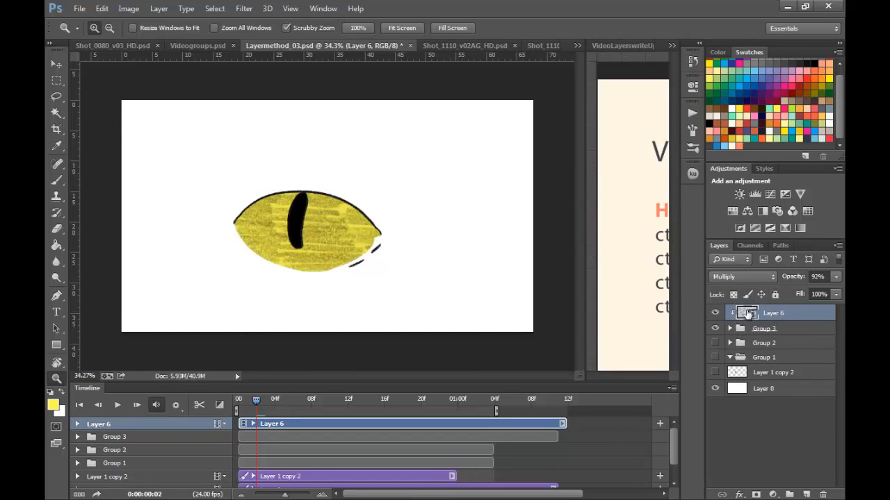
click(730, 329)
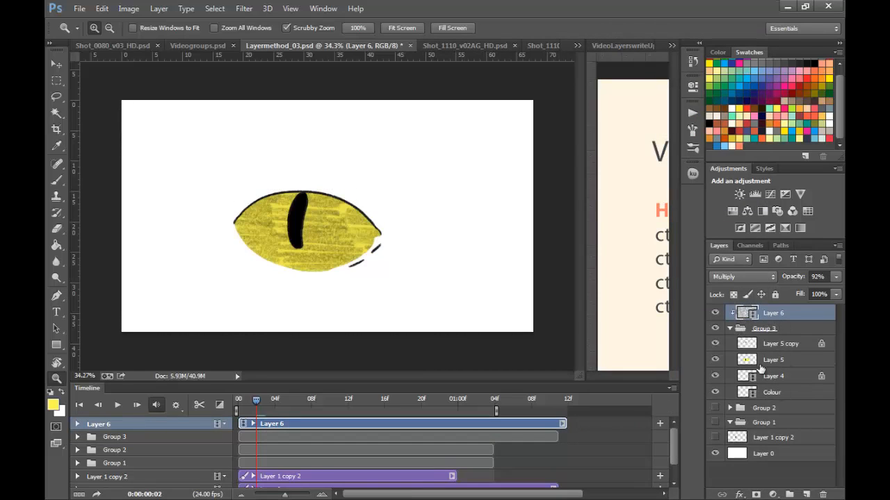
click(730, 328)
Try the Screen blending mode on the clipped Layer 6, and switch it to Dissolve.
click(764, 277)
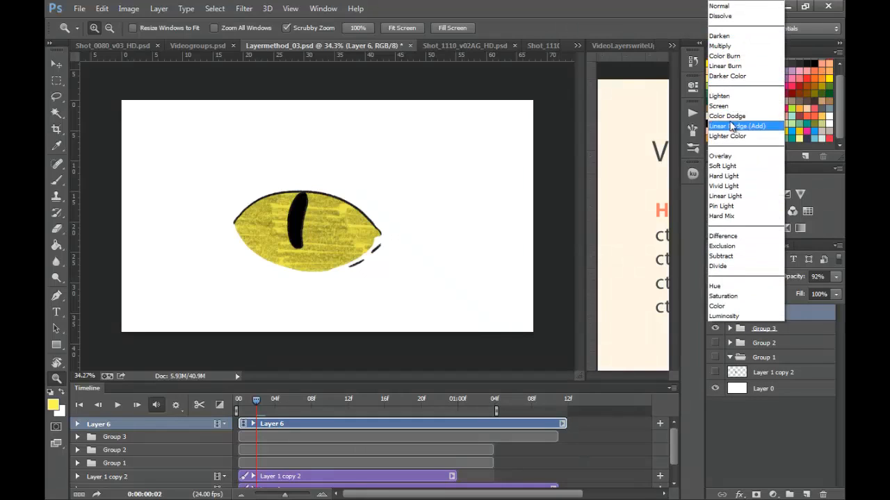
click(730, 105)
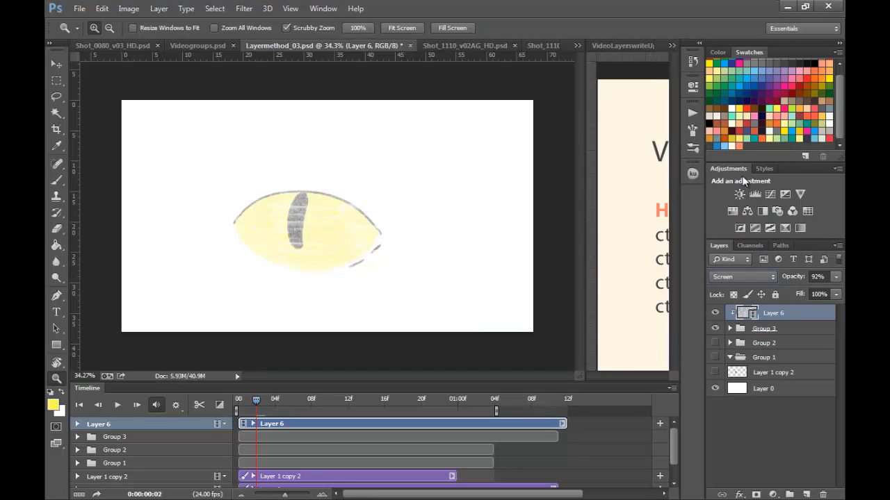
click(759, 278)
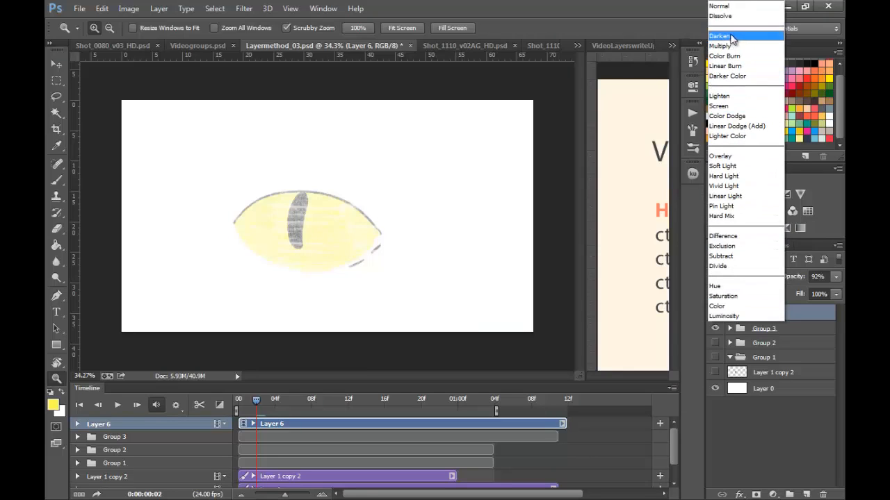
click(726, 18)
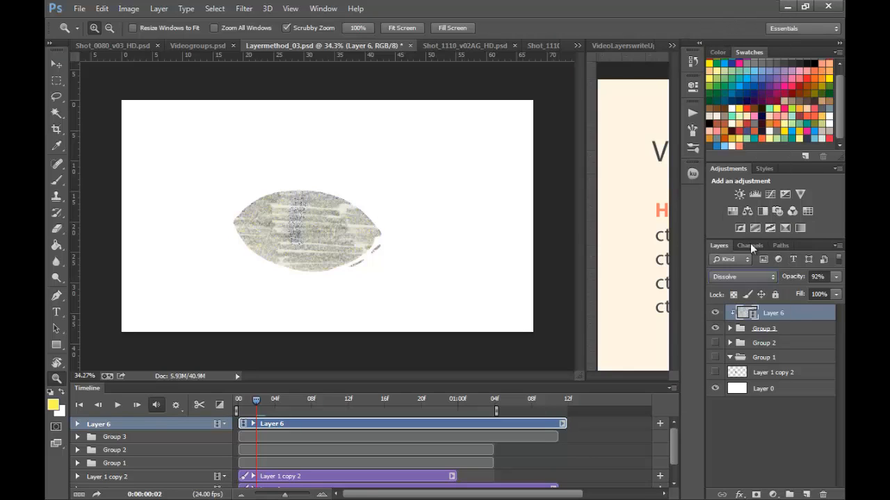
Set the blending mode of the clipped Layer 6 to Soft Light and play back the textured eye animation.
click(757, 275)
click(735, 161)
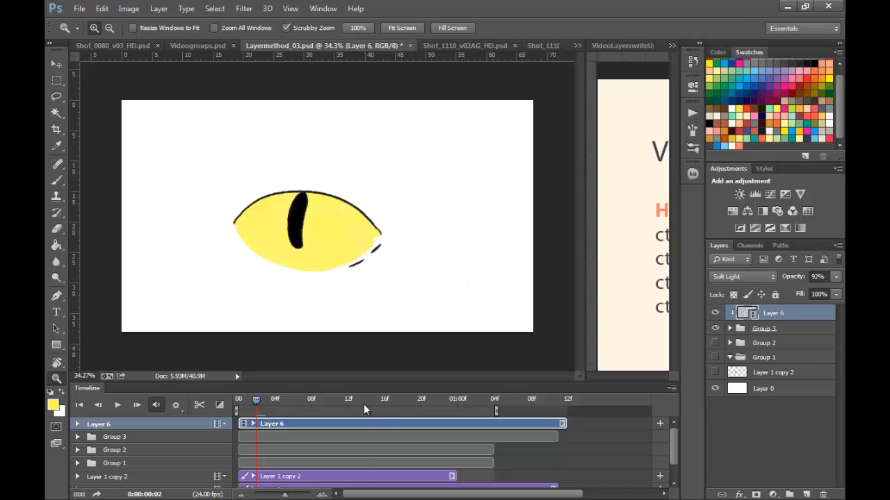
key(space)
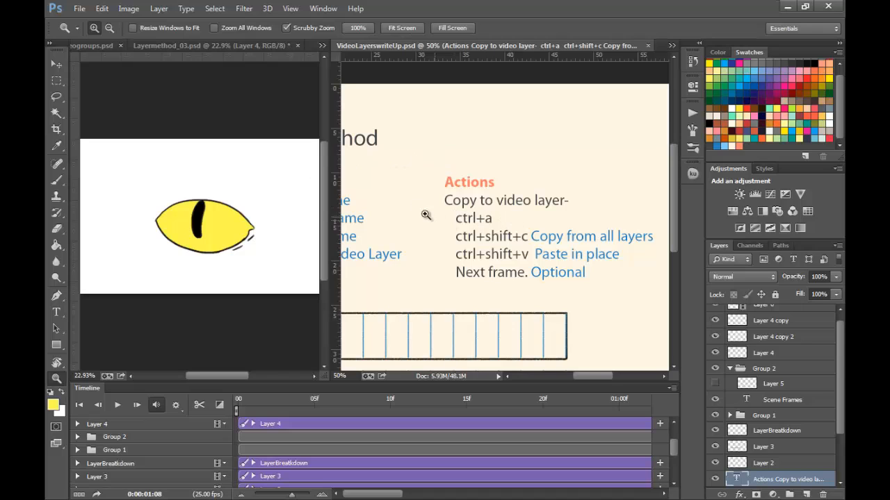
Add a blank video layer above Layer 6 in Layermethod_03.psd and align its clip with the start of the timeline.
drag(445, 224, 434, 185)
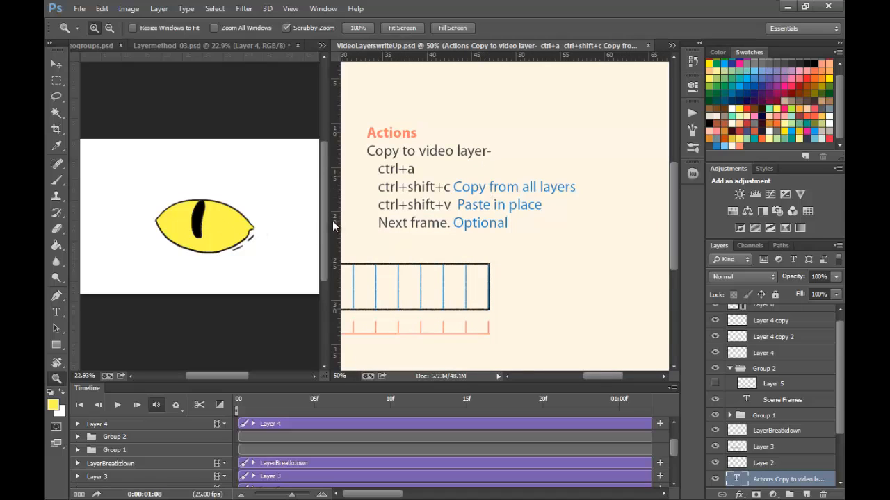
drag(332, 221, 391, 223)
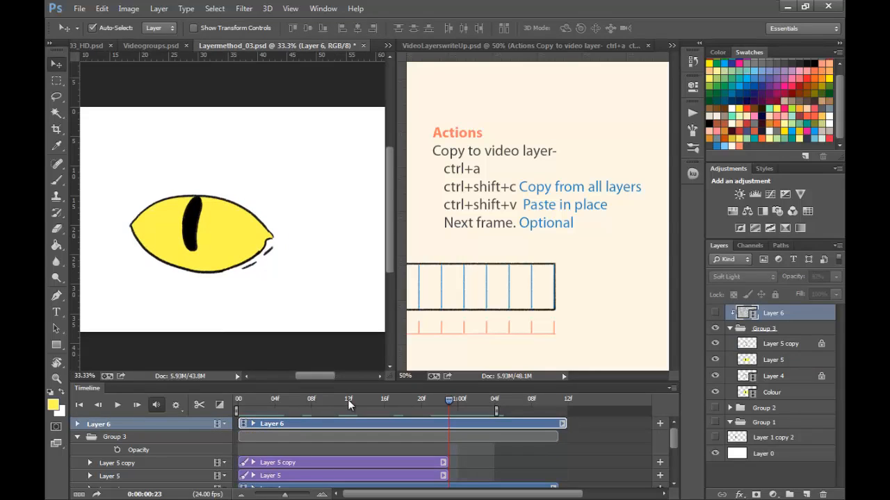
key(ctrl+shift+v)
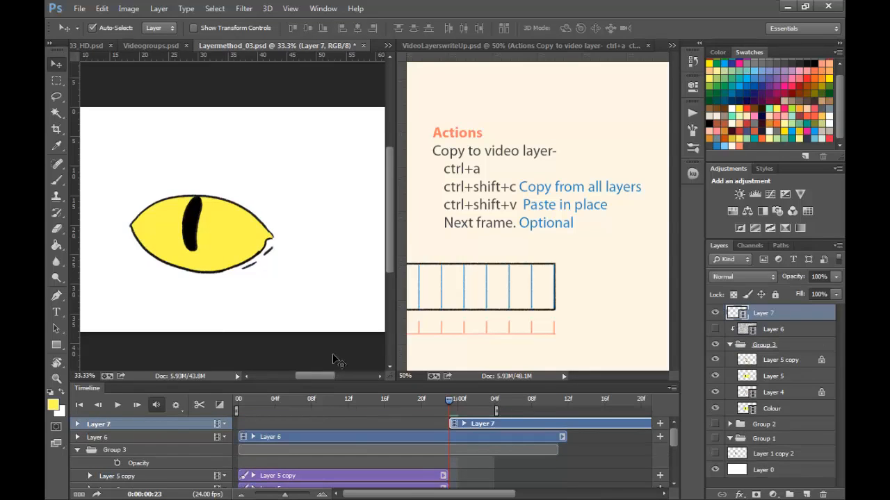
drag(407, 424, 292, 426)
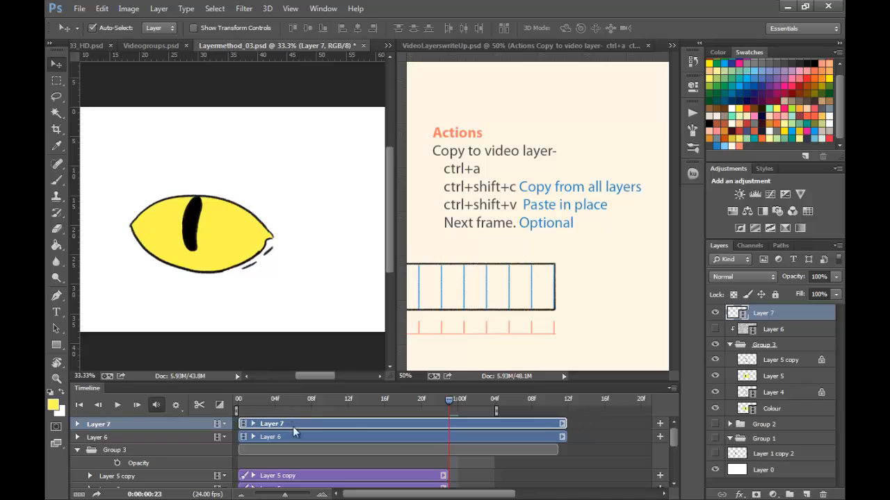
right_click(363, 423)
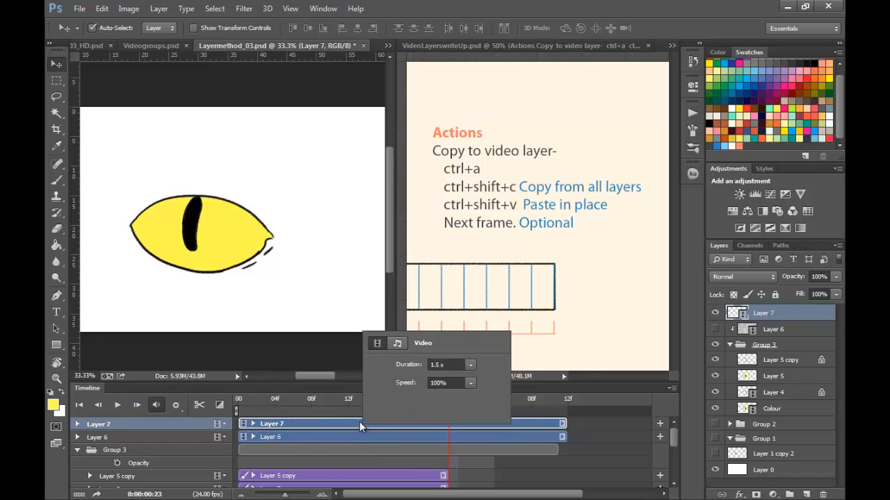
click(348, 421)
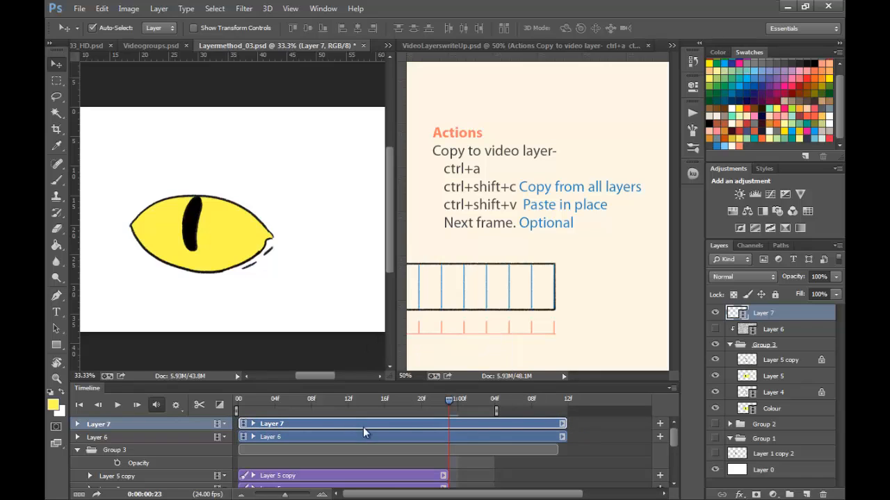
Give Layer 7 the red colour label and rename it AllLines.
right_click(797, 320)
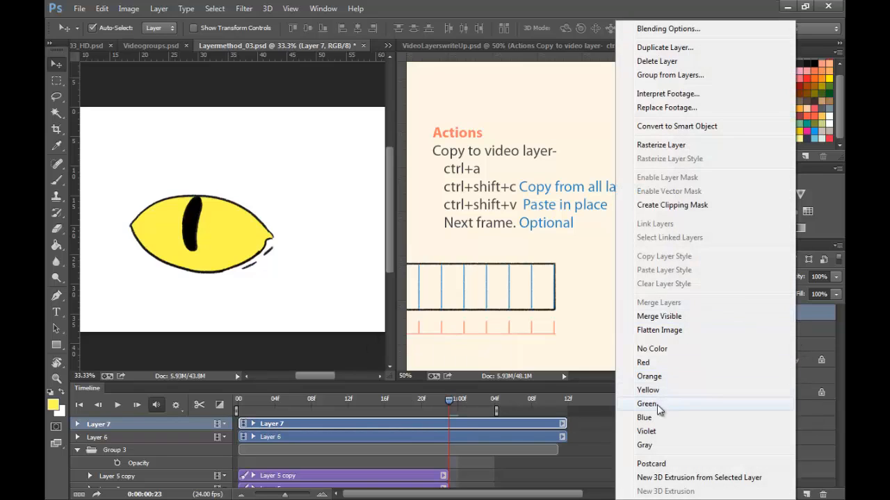
click(668, 432)
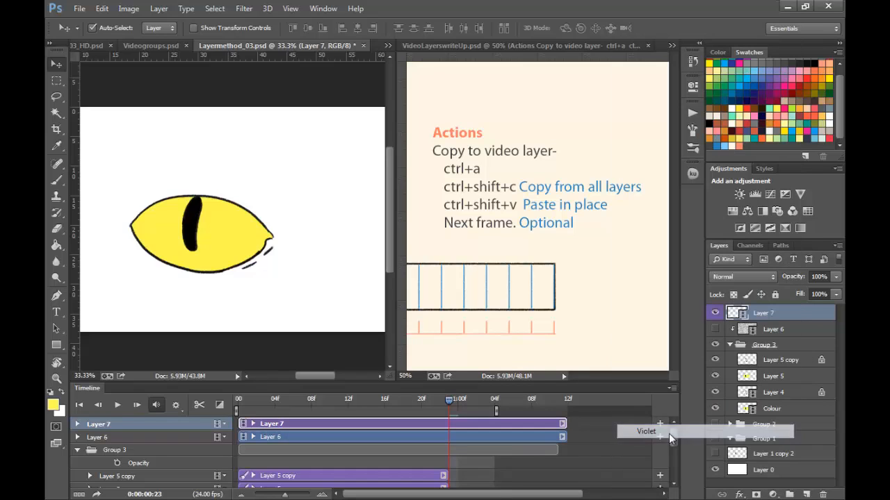
right_click(762, 318)
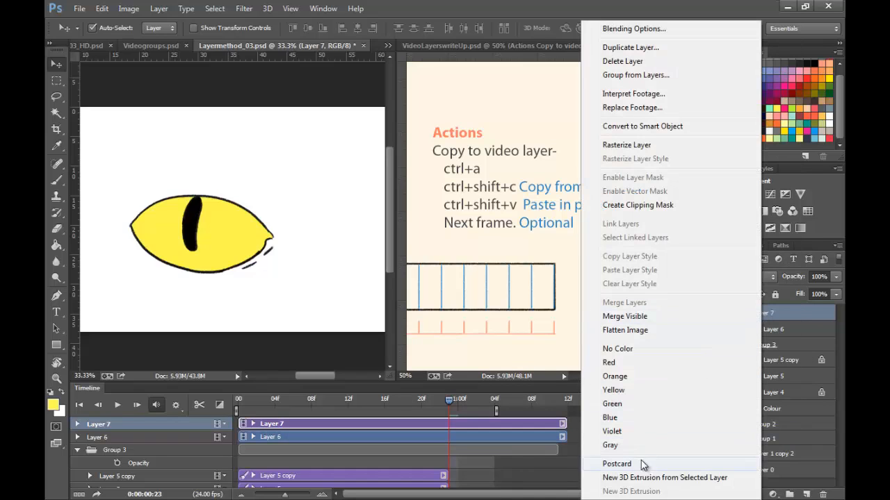
click(625, 362)
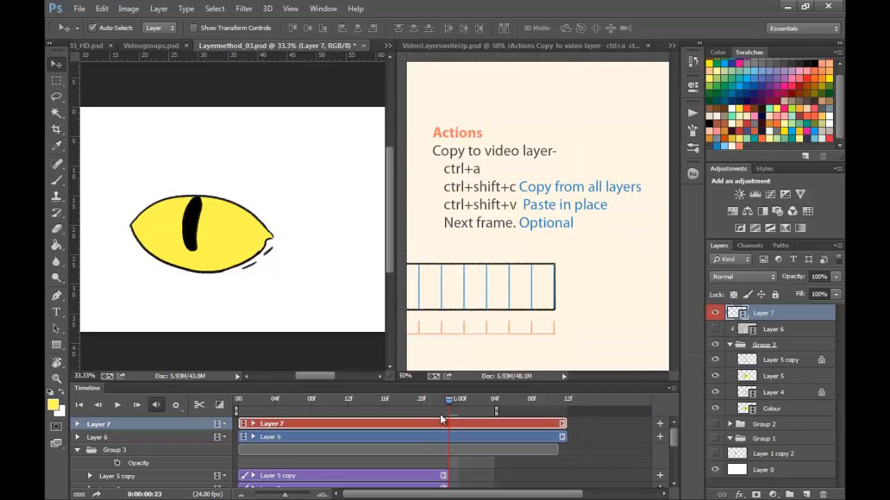
double_click(765, 313)
text(AllLines)
Return to the first frame of the timeline and hide Layer 5 in Group 3 so only the linework shows.
drag(447, 401, 240, 406)
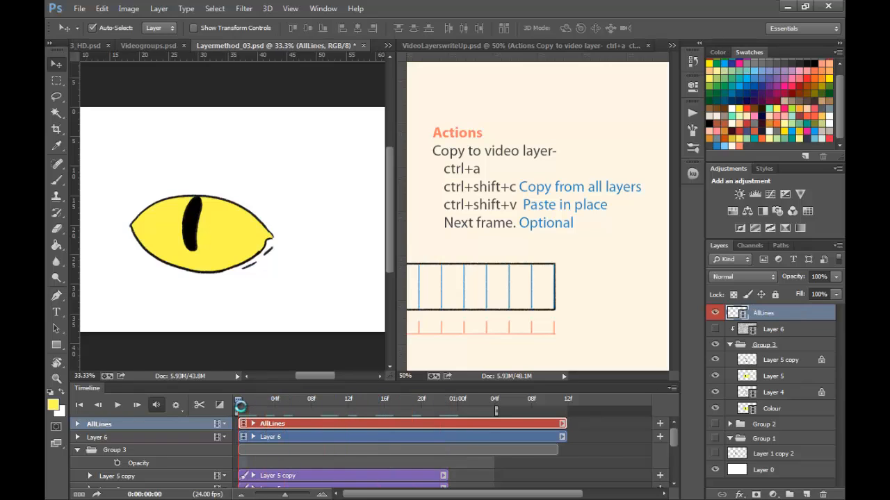
drag(255, 234, 276, 230)
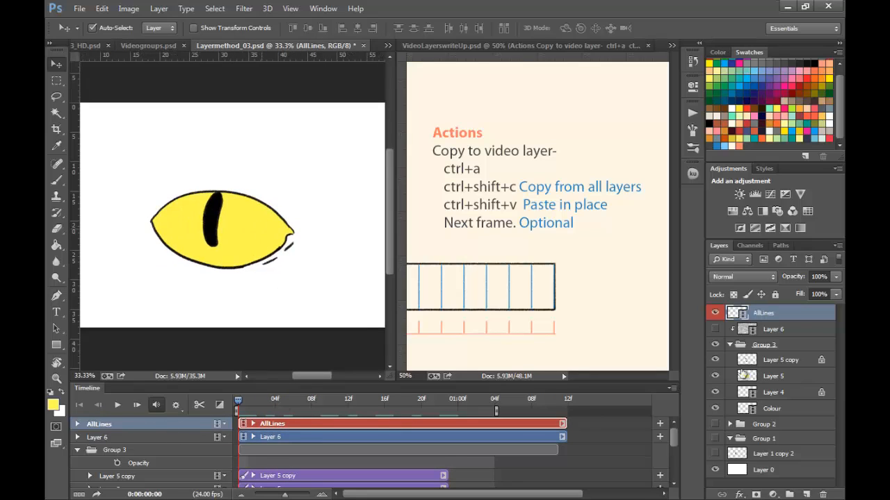
click(715, 376)
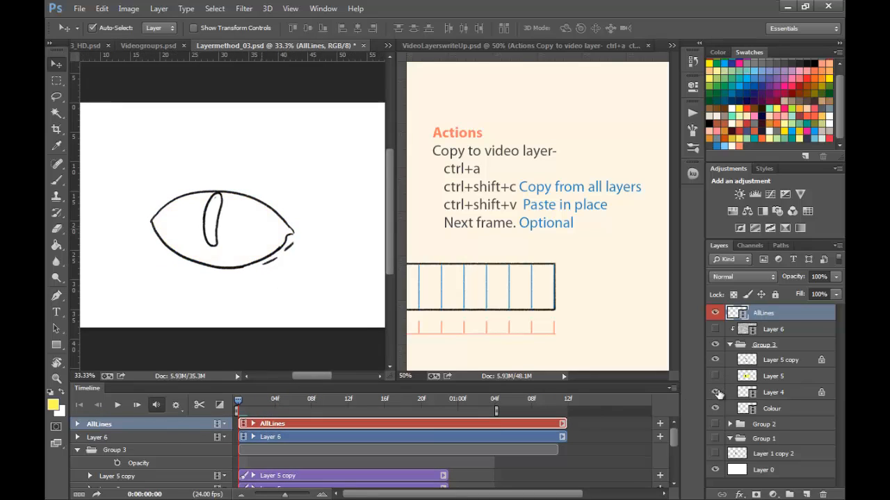
scroll(305, 410, down, 1)
scroll(335, 437, down, 1)
scroll(335, 437, up, 1)
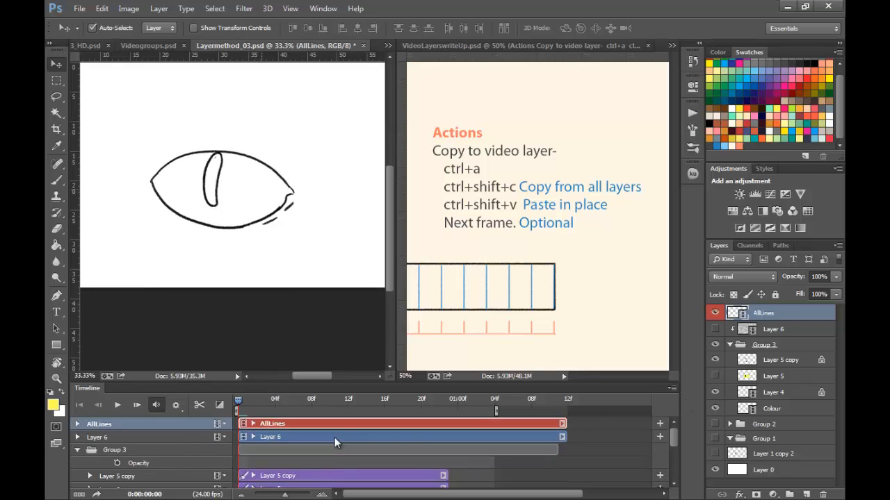
Go to frame 4, collapse Group 3, and hide the white background Layer 0.
drag(238, 401, 275, 401)
click(730, 345)
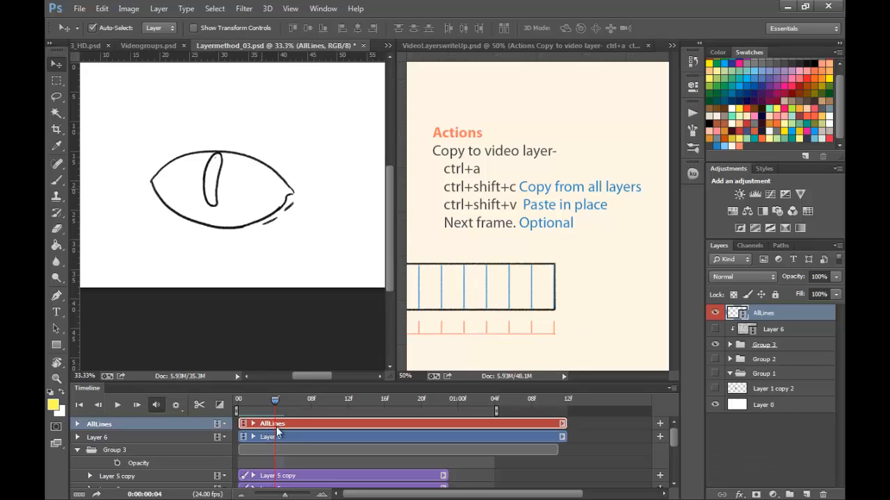
drag(274, 222, 292, 230)
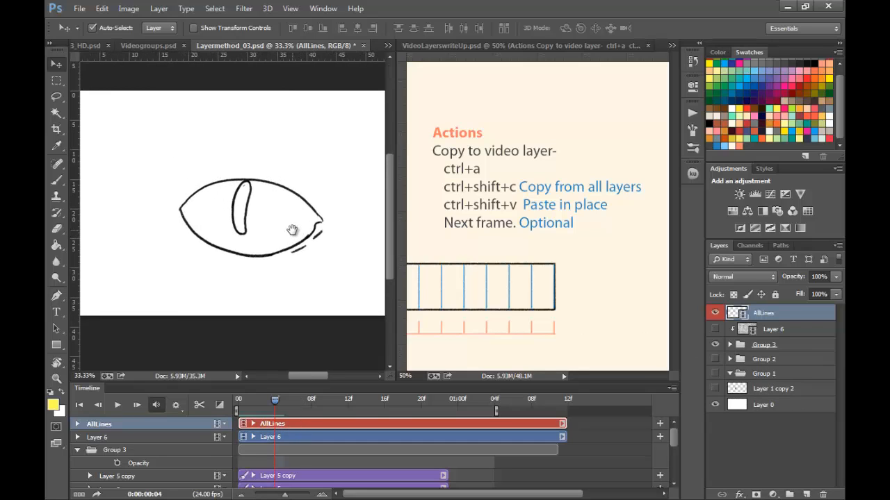
click(715, 405)
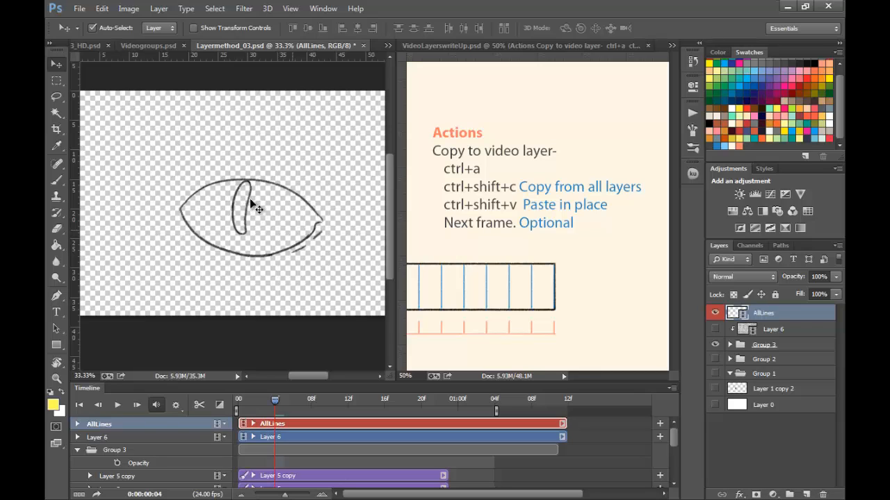
Create an action named CopytoVideoLayer in the AnimTut set with function key Shift+F6 and start recording it.
click(692, 112)
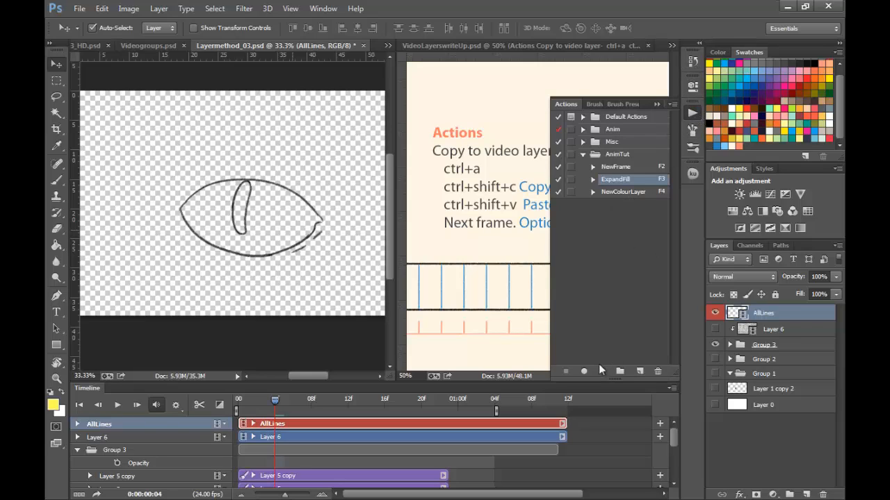
click(640, 372)
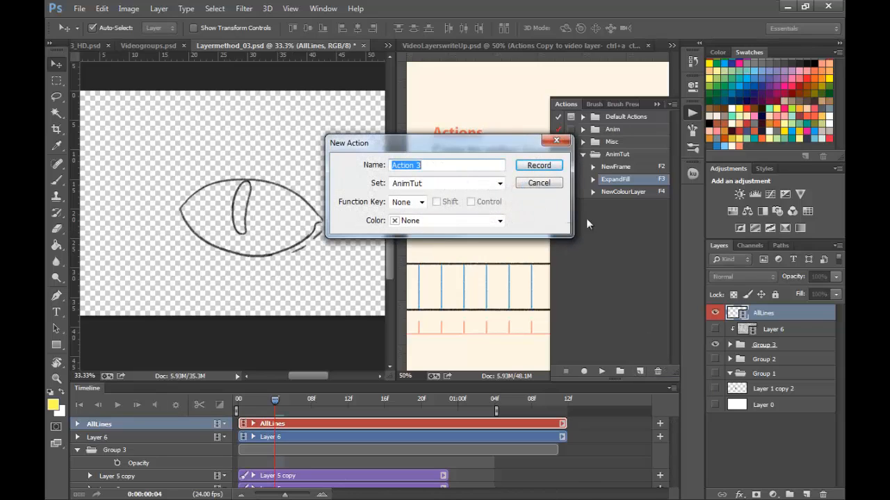
text(CopytoVideoLayer)
click(422, 201)
click(407, 270)
click(436, 202)
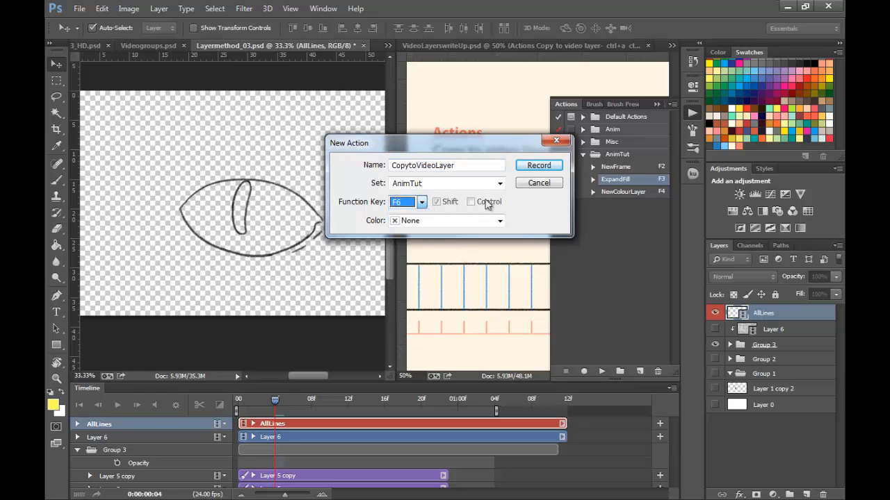
click(529, 167)
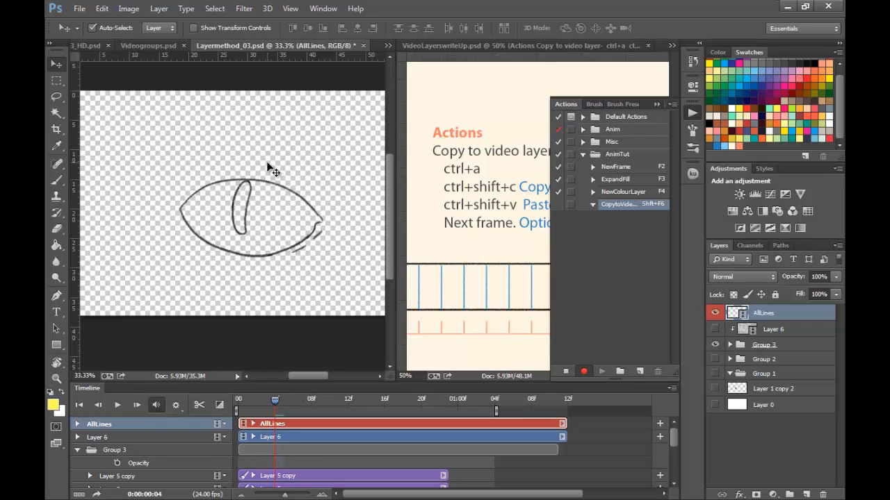
Record selecting the whole canvas, Copy Merged, pasting in place and advancing one frame into CopytoVideoLayer, and stop the recording.
key(ctrl+a)
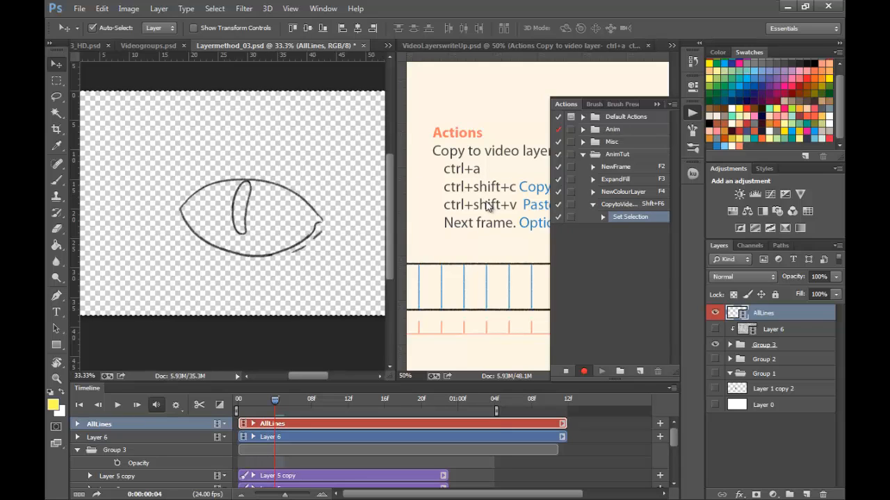
key(ctrl+shift+c)
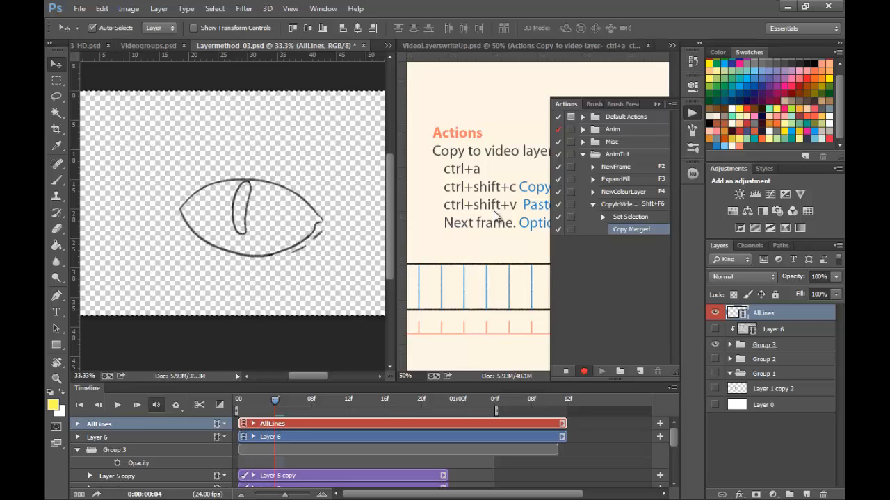
key(ctrl+shift+v)
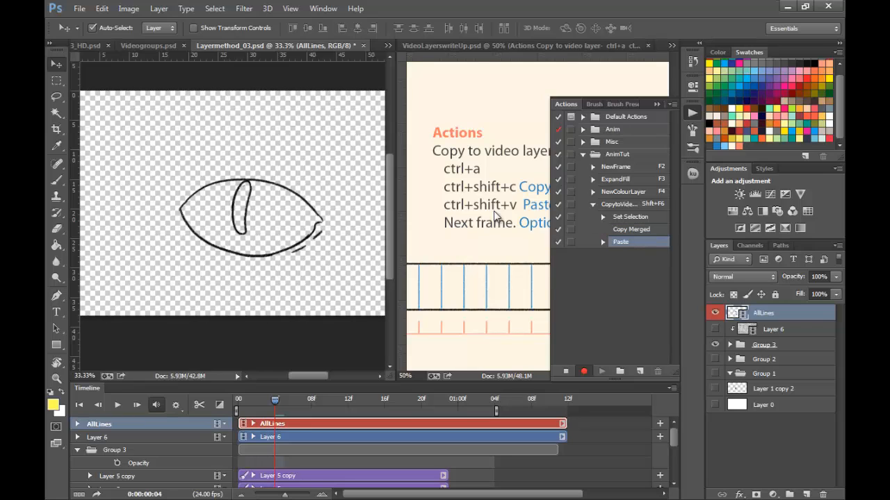
alt+click(737, 322)
click(137, 409)
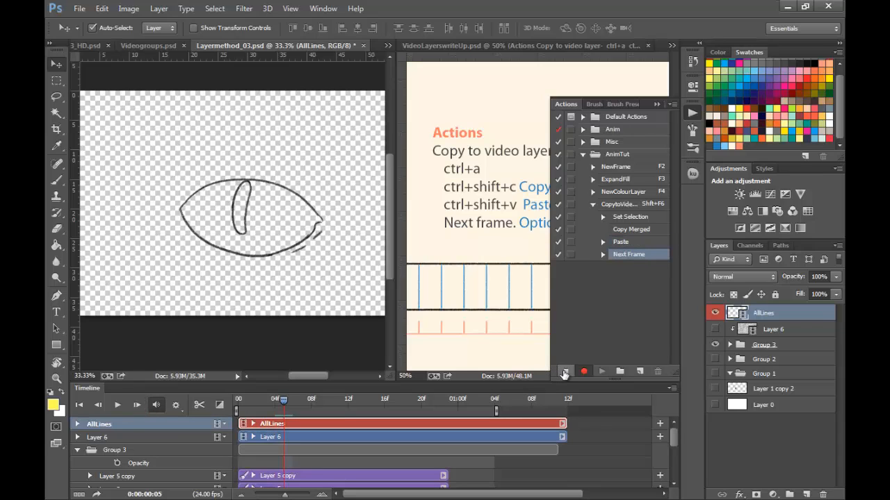
click(566, 372)
Run the copy action assigned to F6 repeatedly to copy the merged linework into AllLines, advancing to frame 12.
key(F6)
key(F6)
key(F6)
key(F6)
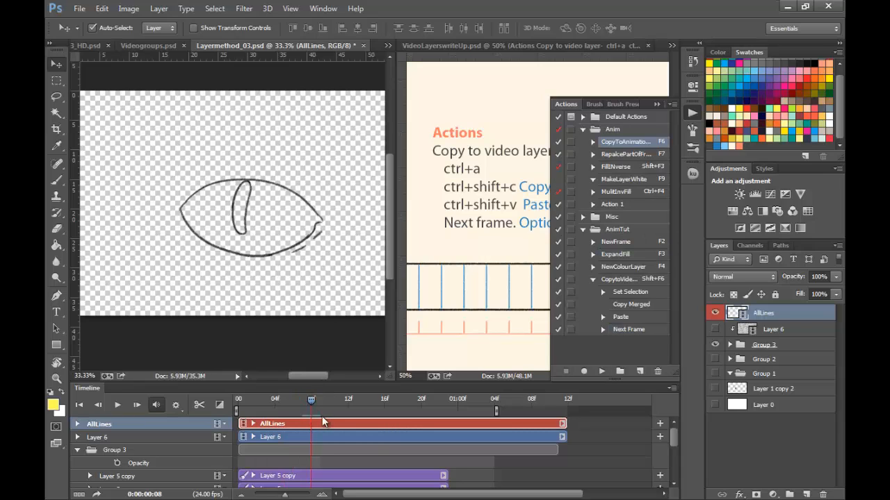
key(F6)
key(F6)
key(F6)
Delete the old copy action assigned to F6 from the Anim set, keeping the AllLines layer.
click(619, 279)
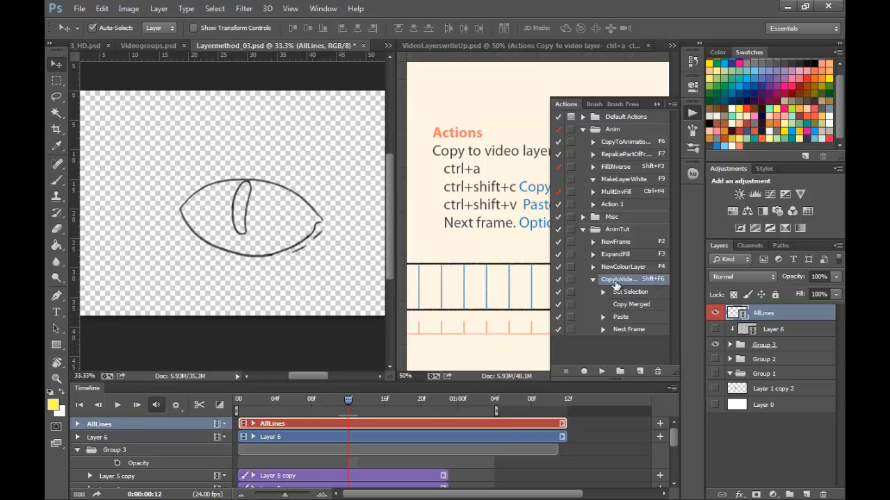
click(629, 143)
key(Delete)
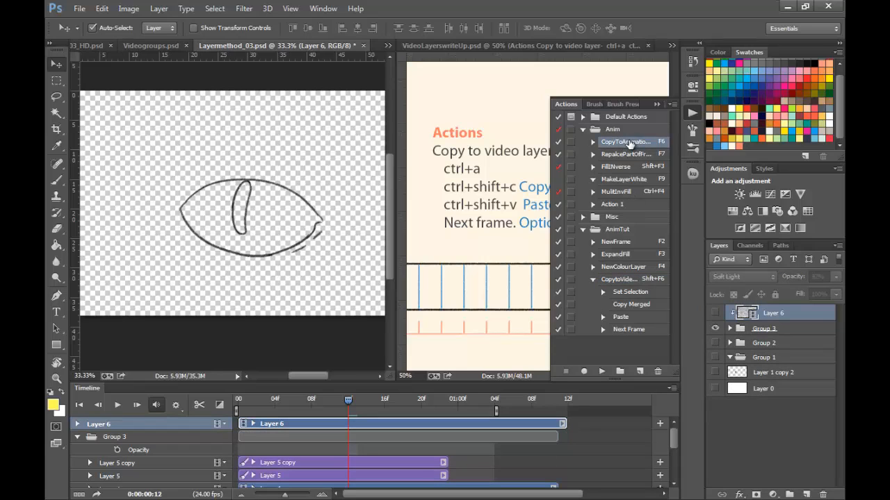
key(F6)
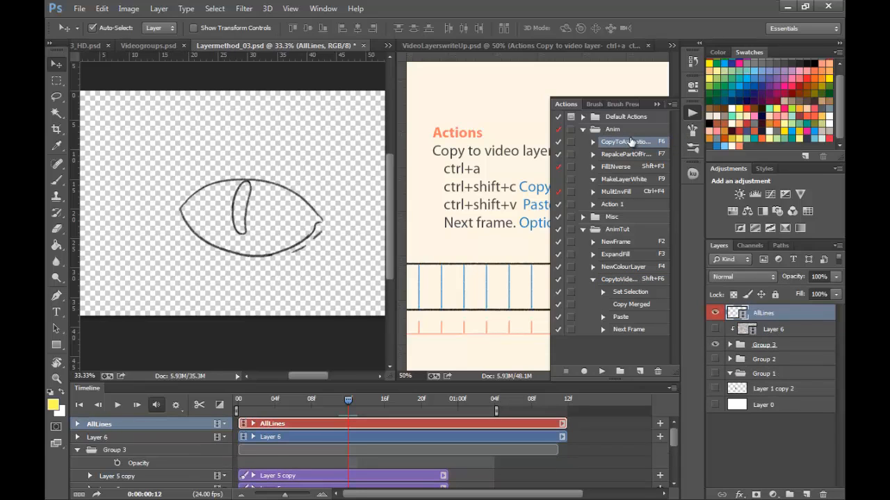
drag(630, 144, 657, 371)
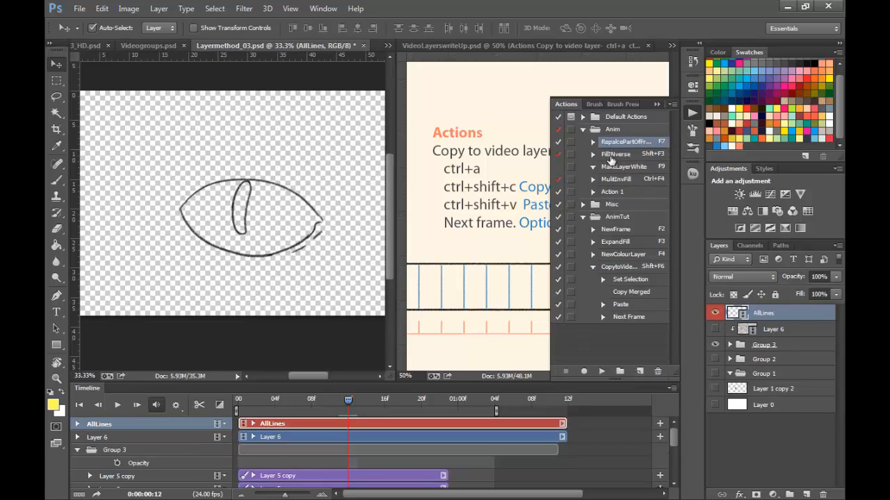
Change the function key of CopytoVideoLayer to F6 and run the action on the next two frames.
click(649, 269)
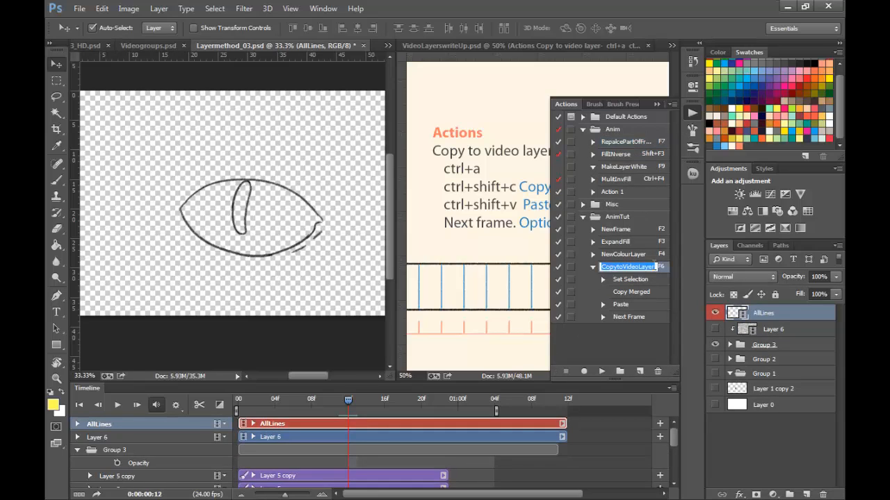
double_click(660, 270)
click(422, 203)
click(536, 177)
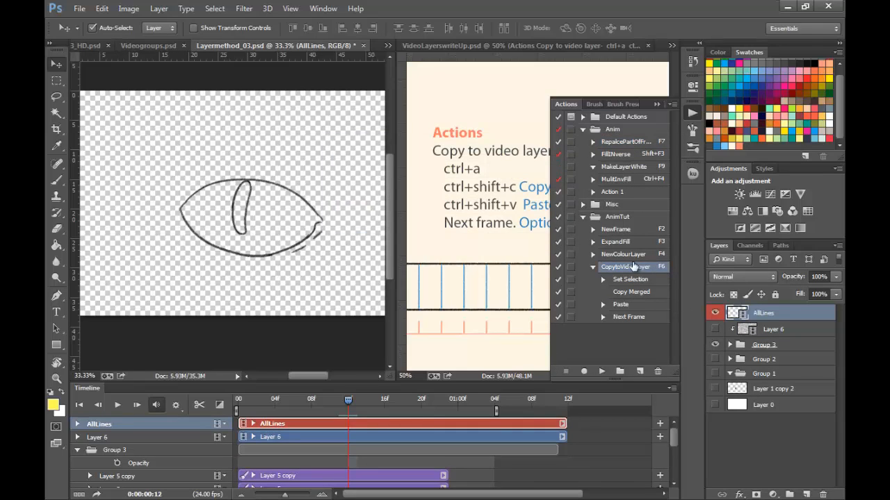
key(F6)
key(F6)
Review the recorded commands of CopytoVideoLayer and duplicate the action within the AnimTut set.
click(629, 279)
shift+click(636, 316)
drag(634, 269, 640, 370)
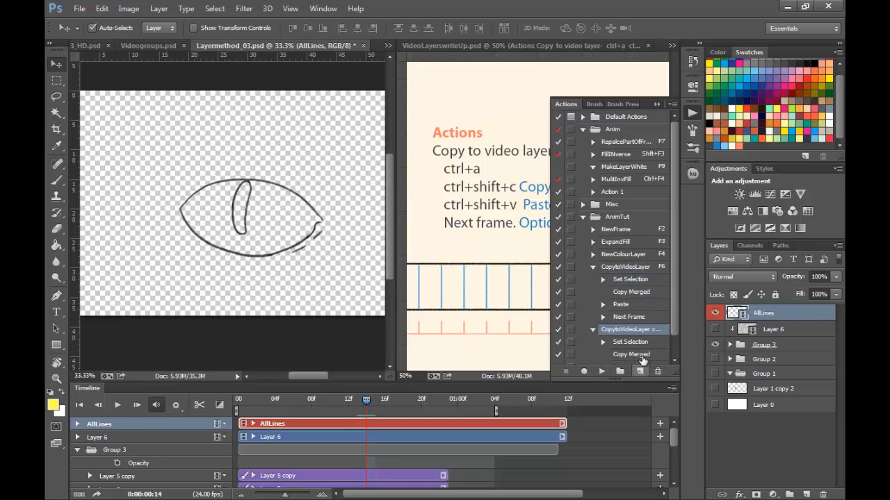
Duplicate the Set Selection, Copy Merged, Paste and Next Frame commands repeatedly inside the CopytoVideoLayer copy action.
scroll(634, 321, down, 1)
click(638, 322)
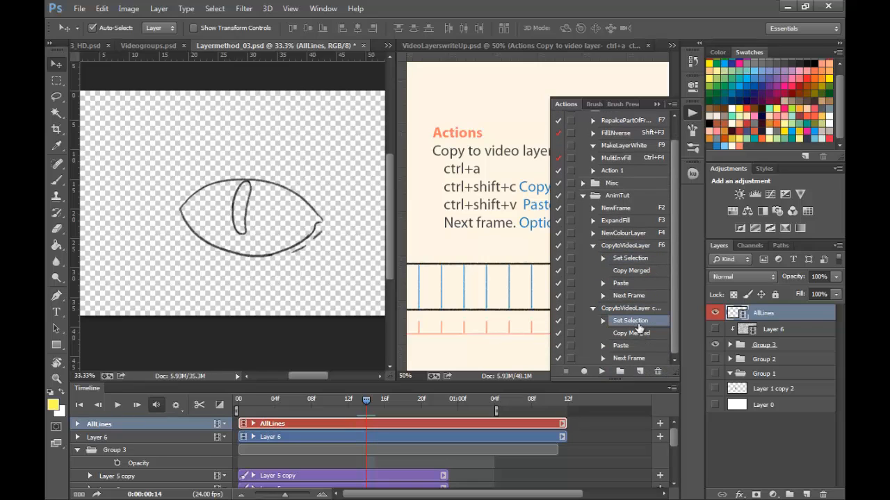
shift+click(629, 359)
drag(636, 324, 641, 371)
drag(636, 336, 641, 371)
drag(632, 329, 640, 372)
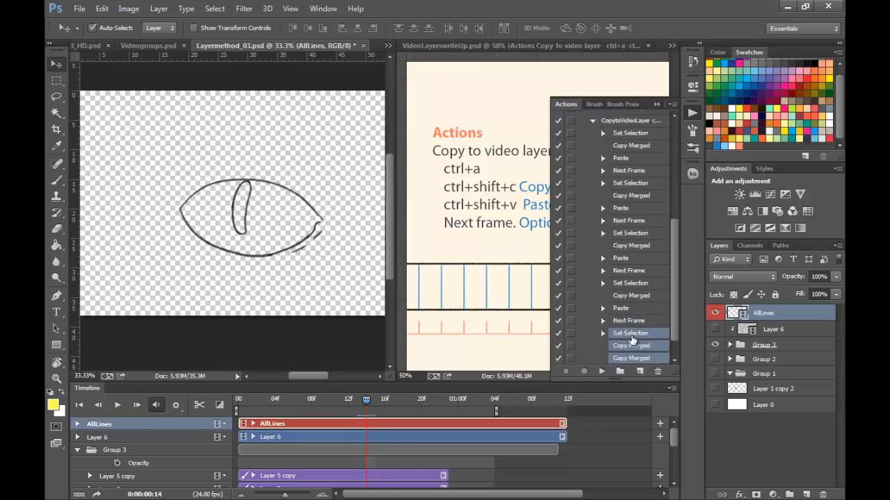
drag(631, 332, 641, 371)
drag(629, 329, 640, 372)
scroll(633, 351, down, 1)
scroll(633, 347, up, 2)
scroll(632, 346, down, 2)
scroll(630, 341, down, 1)
scroll(627, 339, up, 1)
scroll(624, 335, down, 3)
drag(625, 336, 641, 371)
scroll(625, 340, down, 3)
drag(623, 337, 644, 373)
Run the extended CopytoVideoLayer copy action on the AllLines layer and move the playhead back to frame 6.
scroll(581, 306, up, 5)
scroll(584, 292, up, 3)
click(622, 208)
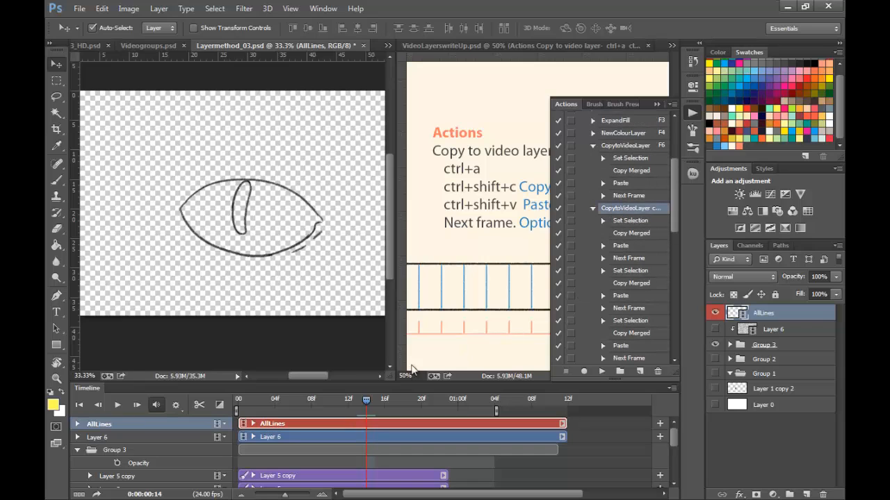
click(602, 372)
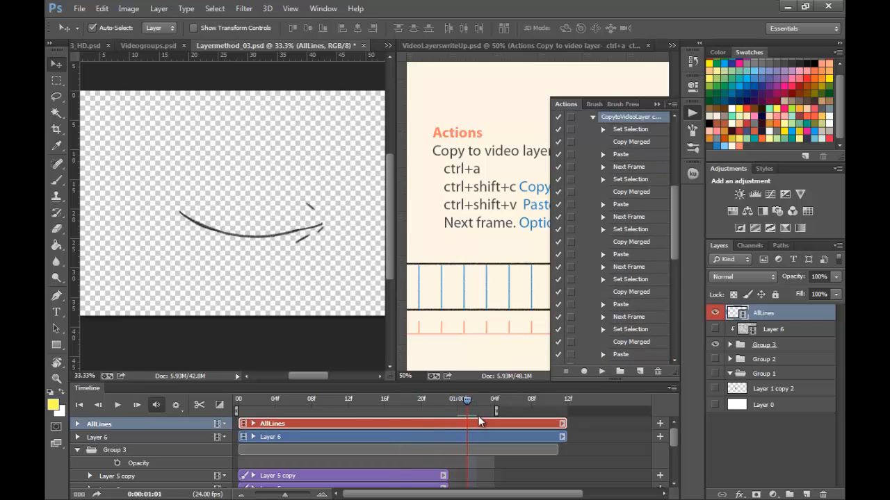
drag(466, 401, 293, 399)
scroll(660, 222, up, 2)
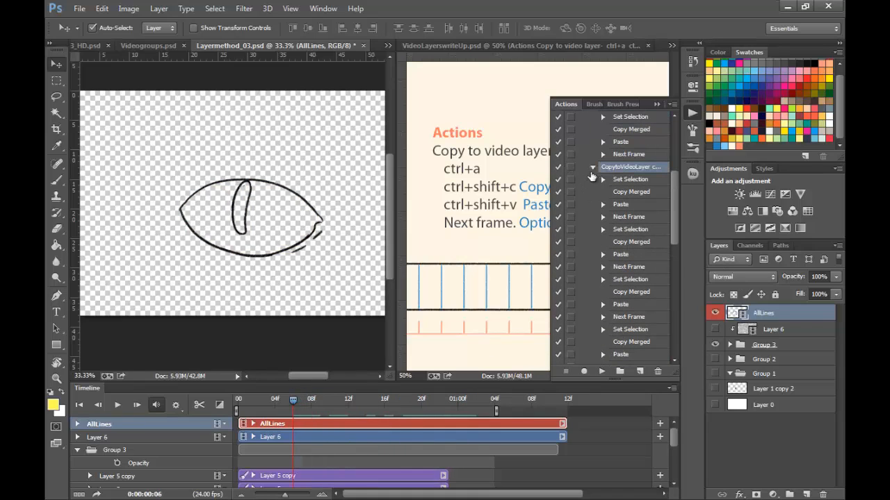
Review the repeated commands inside the CopytoVideoLayer copy action and collapse its command list.
click(593, 168)
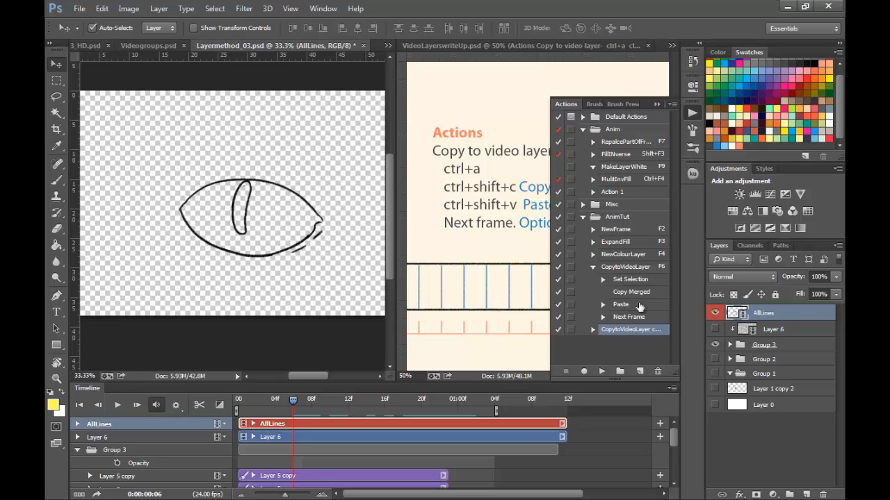
click(592, 329)
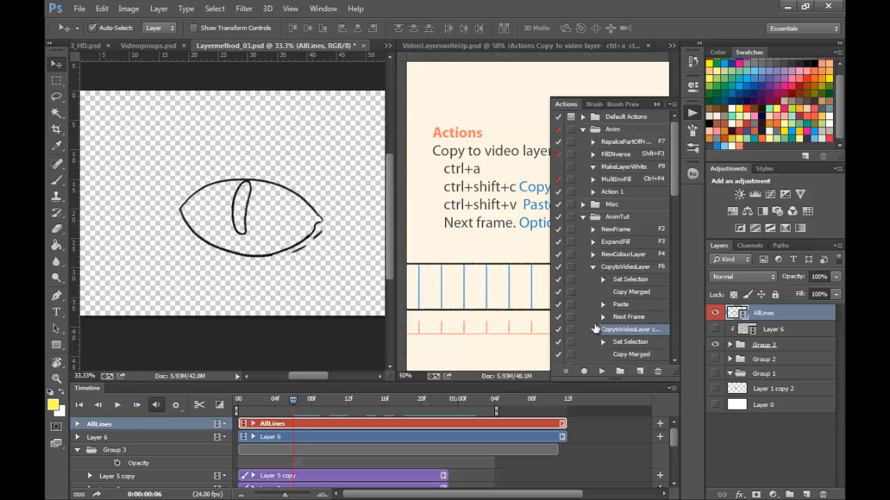
scroll(619, 303, down, 10)
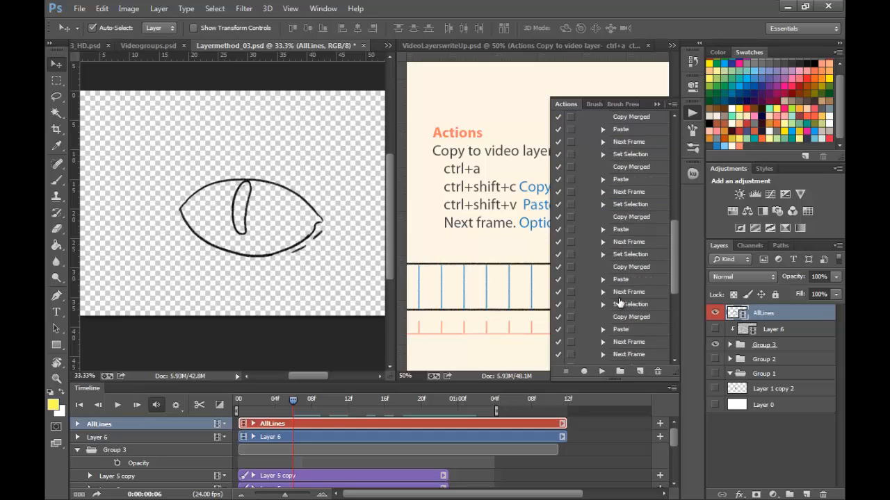
drag(674, 278, 678, 185)
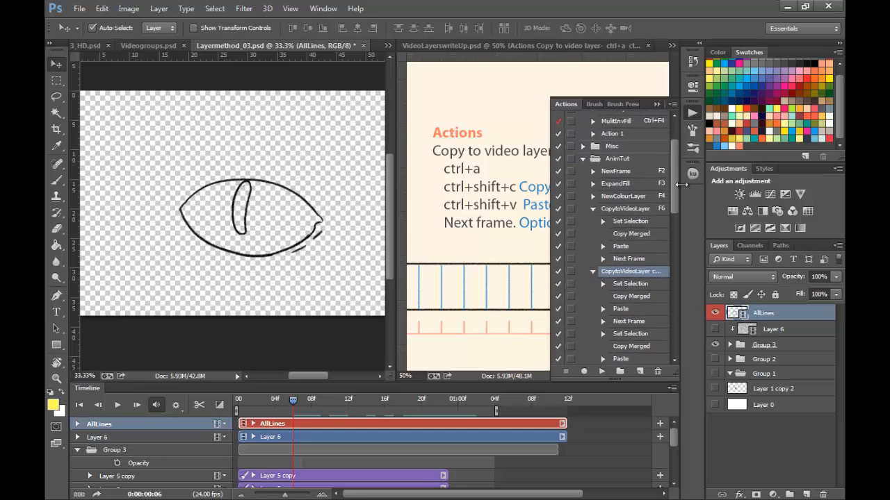
click(593, 272)
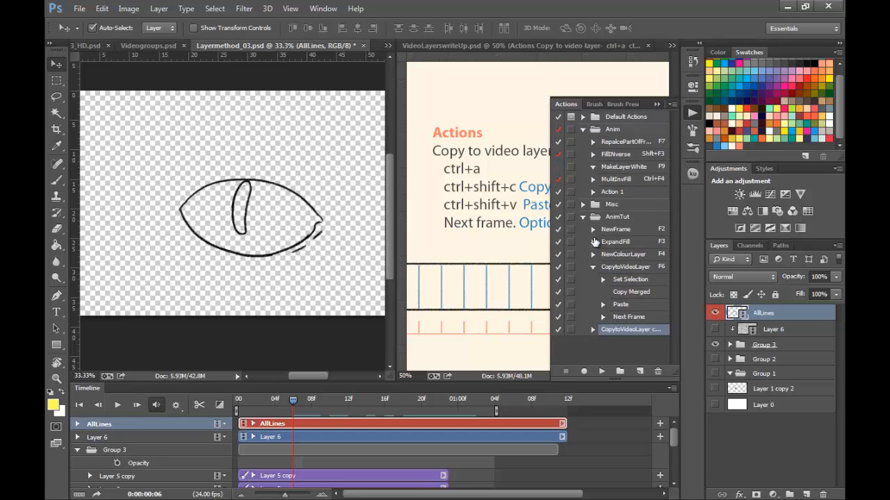
Expand the ExpandFill action in the AnimTut set and duplicate it.
click(593, 241)
click(617, 243)
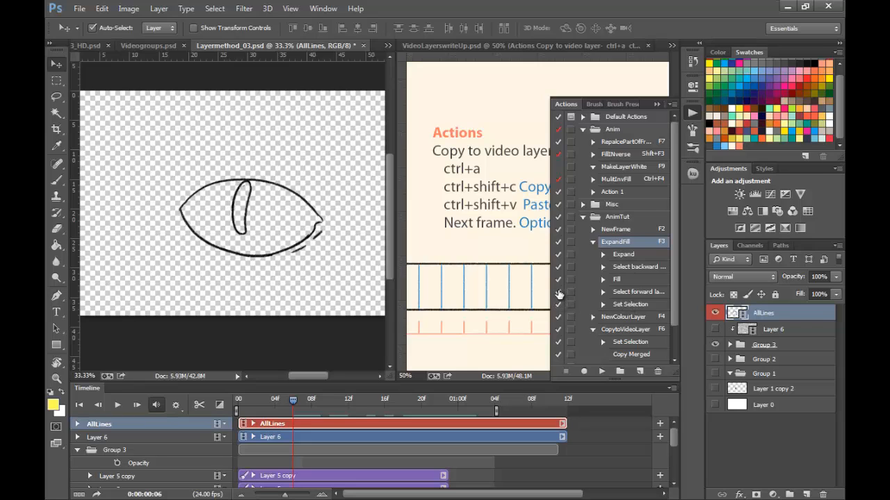
drag(639, 244, 639, 371)
scroll(641, 313, down, 1)
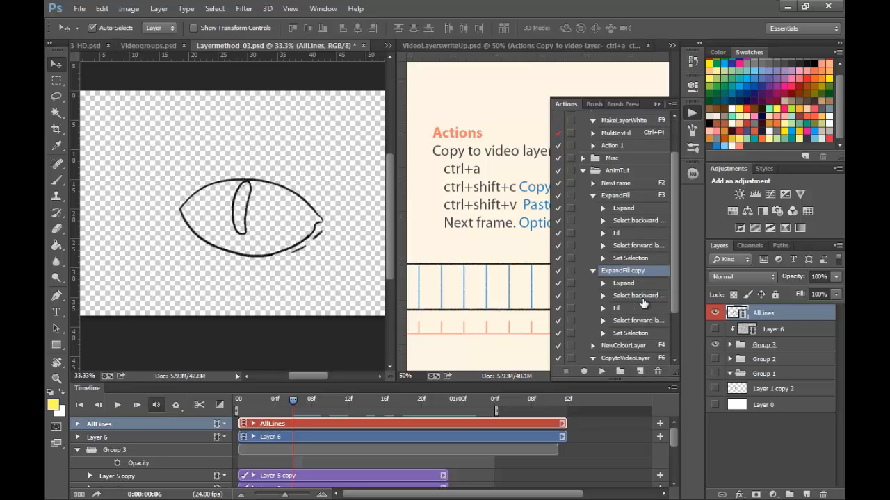
Assign the function key F3 with the Control modifier to the ExpandFill copy action.
double_click(647, 273)
click(403, 202)
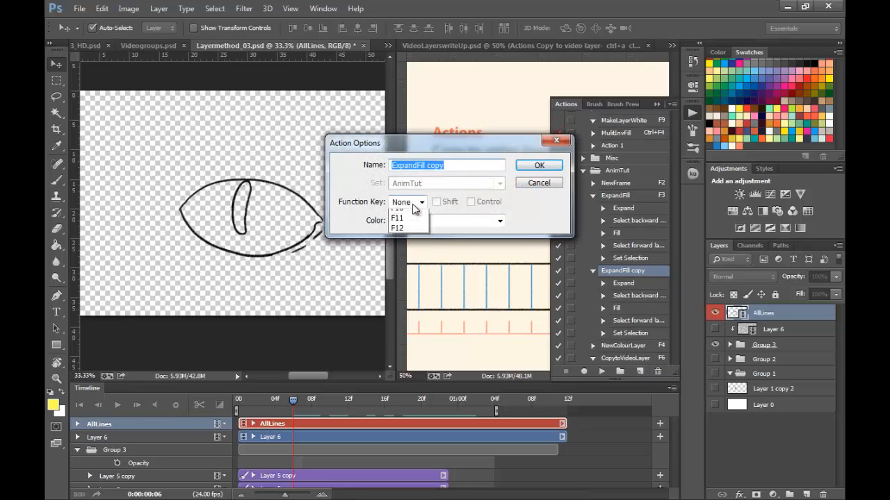
click(407, 244)
click(471, 201)
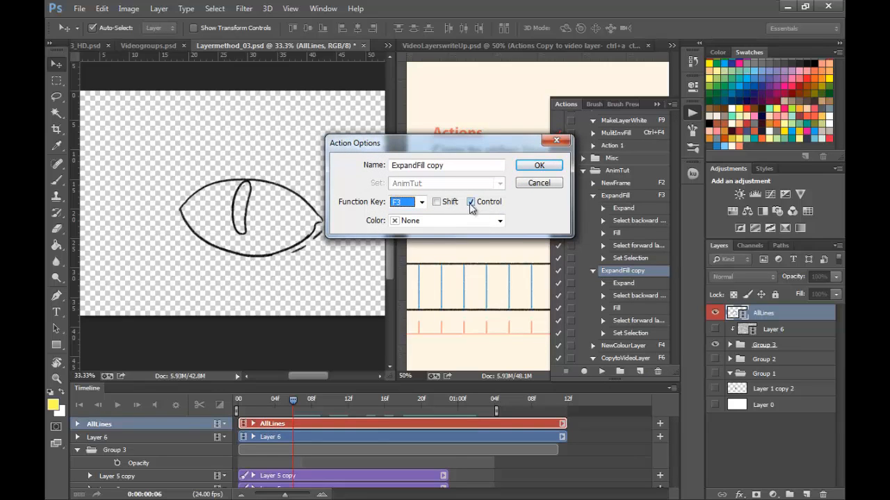
click(555, 167)
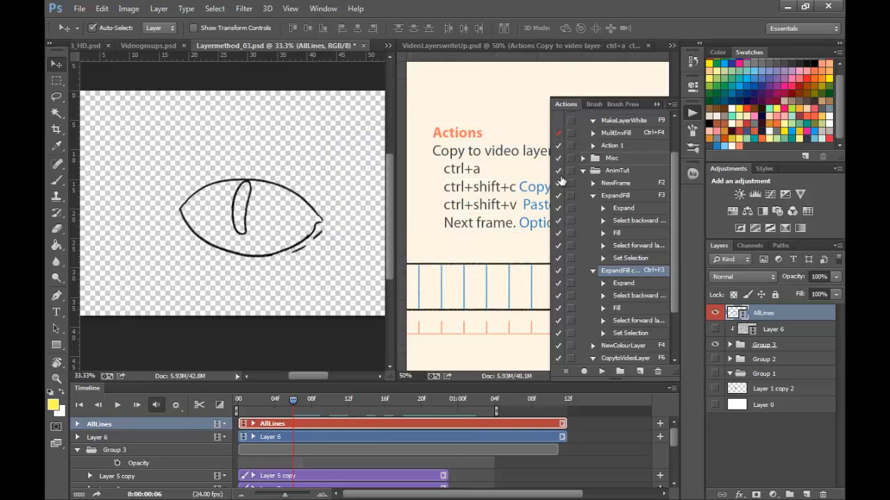
Delete the Select backward layer and Select forward layer commands from the ExpandFill copy action.
click(643, 321)
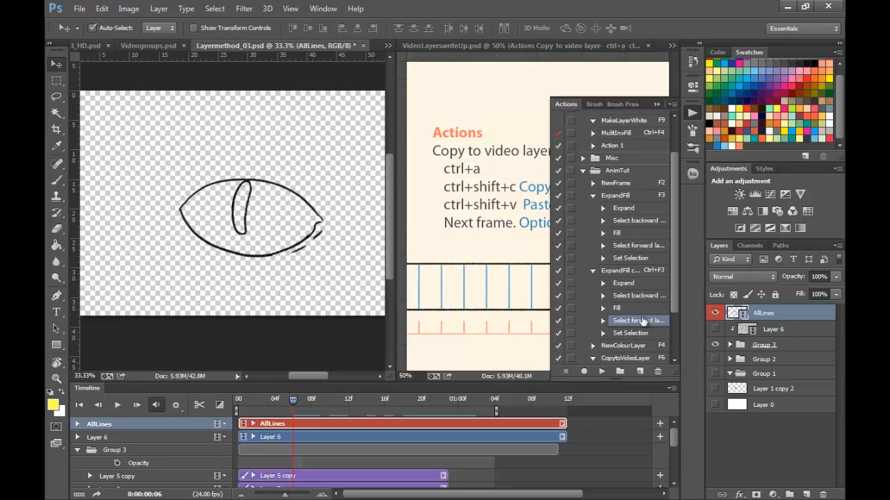
ctrl+click(647, 297)
drag(646, 297, 657, 372)
click(634, 284)
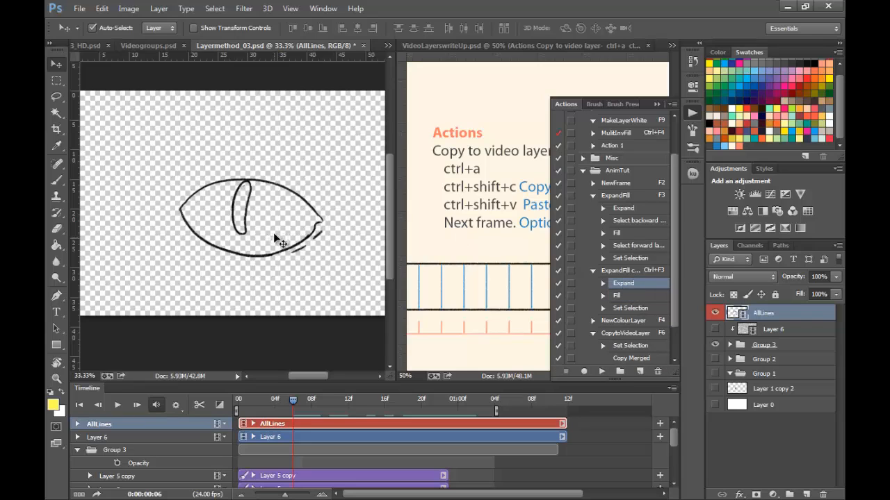
Select the inside of the eye's pupil with the Magic Wand on frame 6 and fill it yellow using the ExpandFill copy action.
key(w)
click(248, 204)
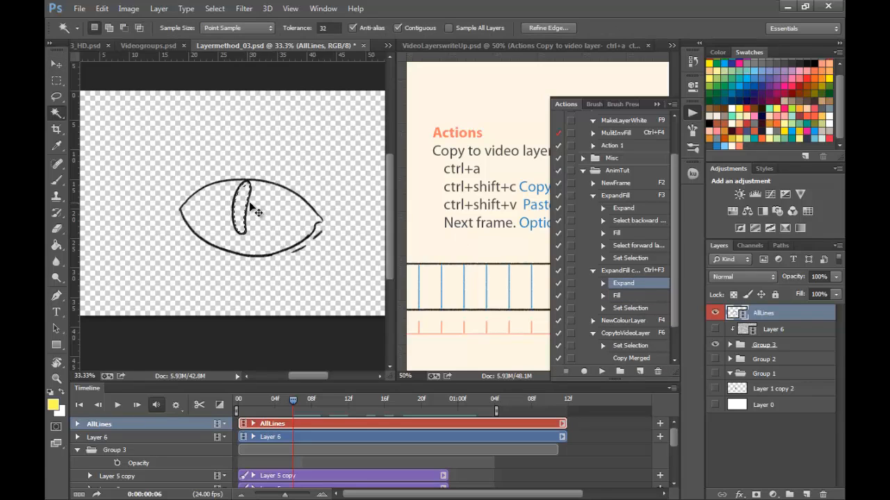
key(ctrl+F3)
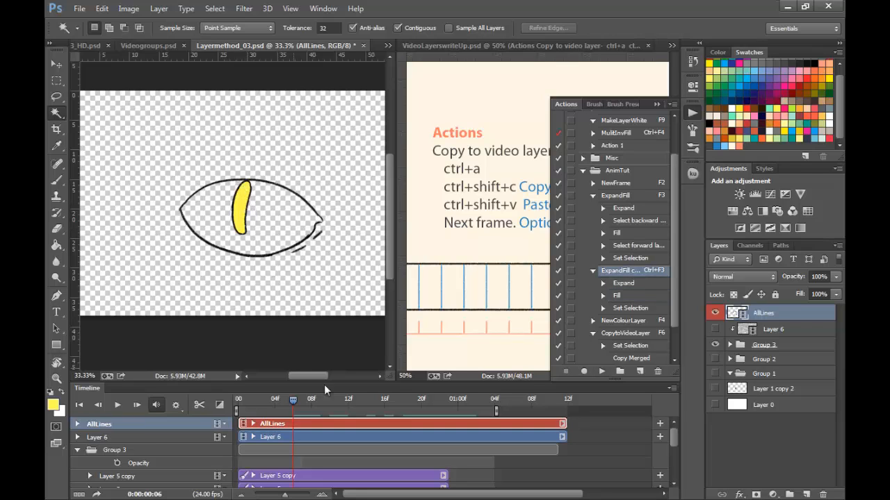
Select the pupil's interior on frames 7 and 8 and fill each with yellow using the ExpandFill copy action.
drag(296, 399, 300, 401)
click(247, 221)
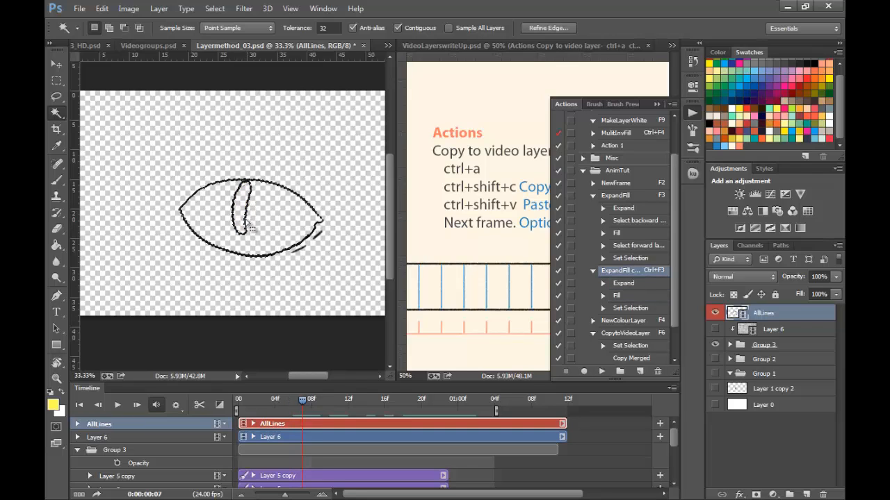
click(241, 215)
key(ctrl+F3)
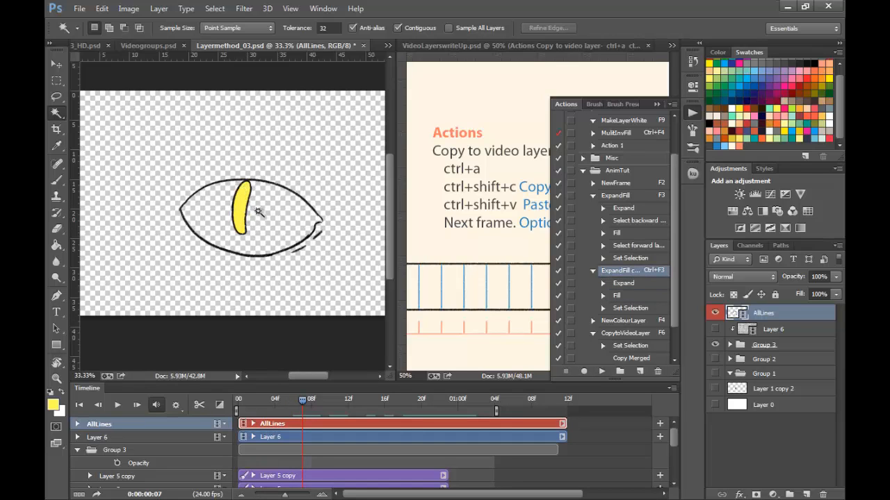
key(Right)
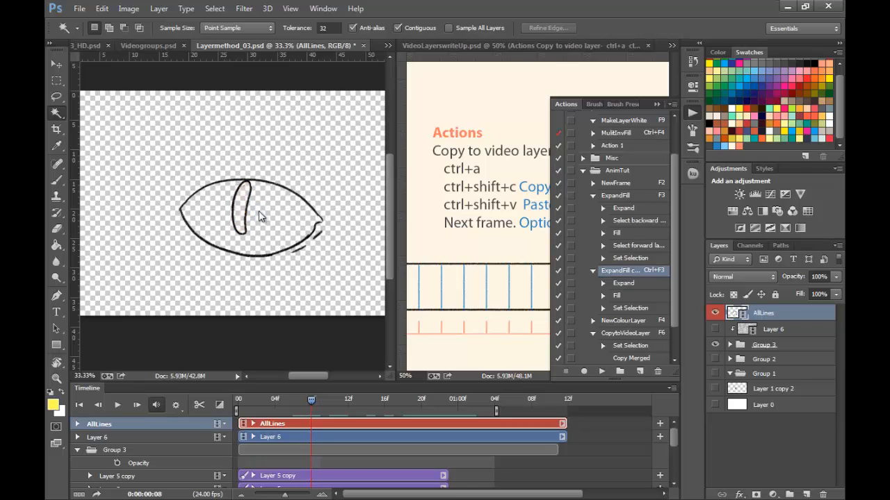
click(245, 203)
key(ctrl+F3)
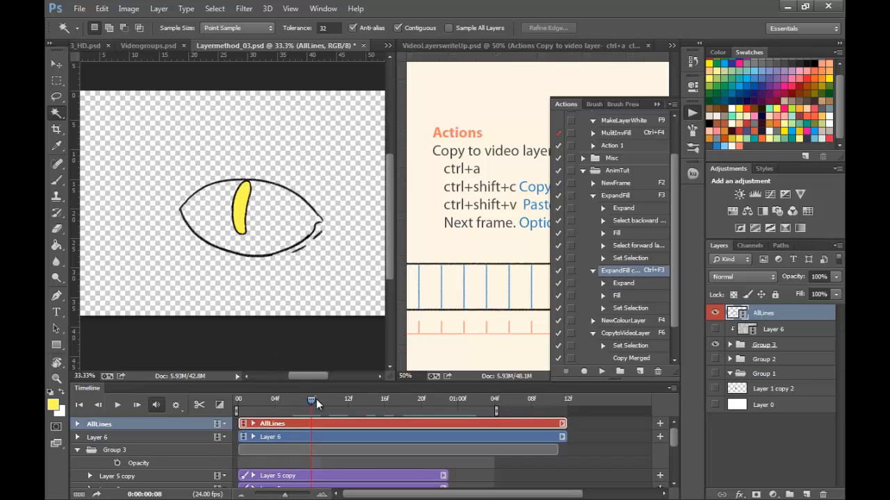
Return the playhead to frame 6 and collapse the ExpandFill, ExpandFill copy and CopytoVideoLayer actions.
mouse_move(290, 397)
mouse_down()
mouse_move(303, 398)
mouse_move(279, 399)
mouse_move(361, 406)
mouse_move(240, 409)
mouse_move(457, 410)
mouse_move(274, 390)
mouse_move(296, 395)
mouse_up()
scroll(622, 362, up, 2)
click(593, 241)
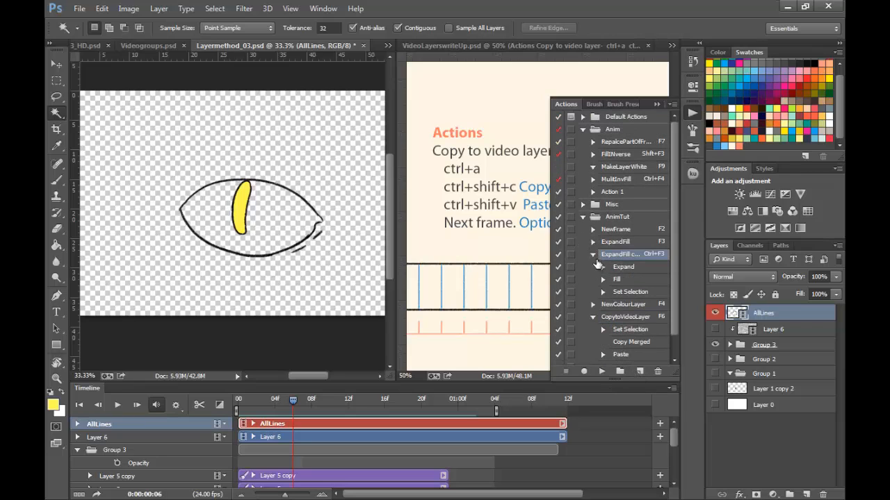
click(593, 255)
click(592, 279)
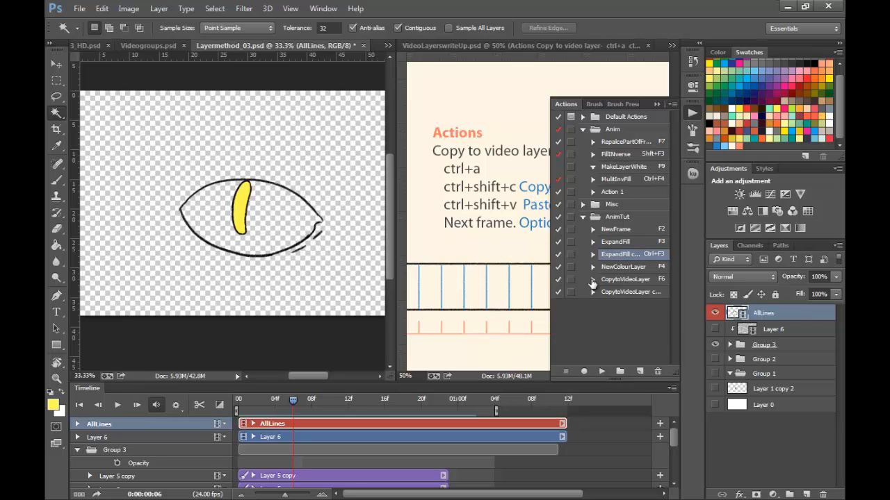
scroll(593, 283, down, 4)
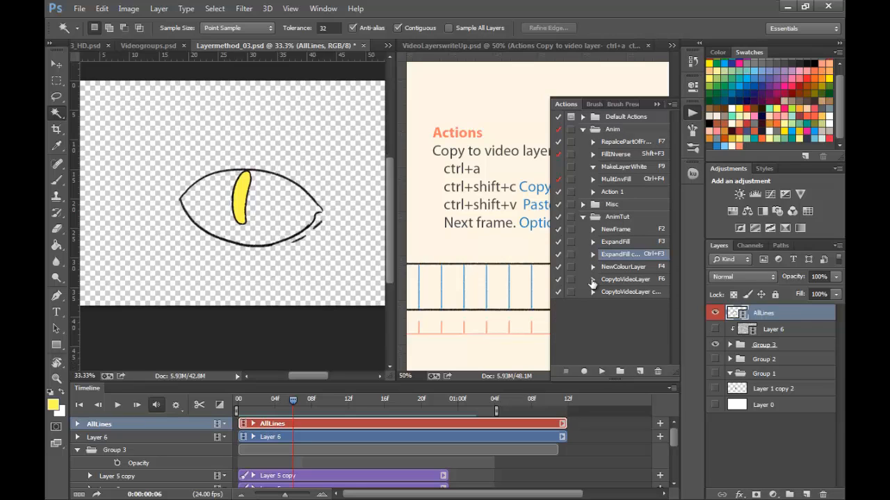
scroll(593, 284, up, 3)
click(58, 64)
key(z)
drag(249, 153, 211, 214)
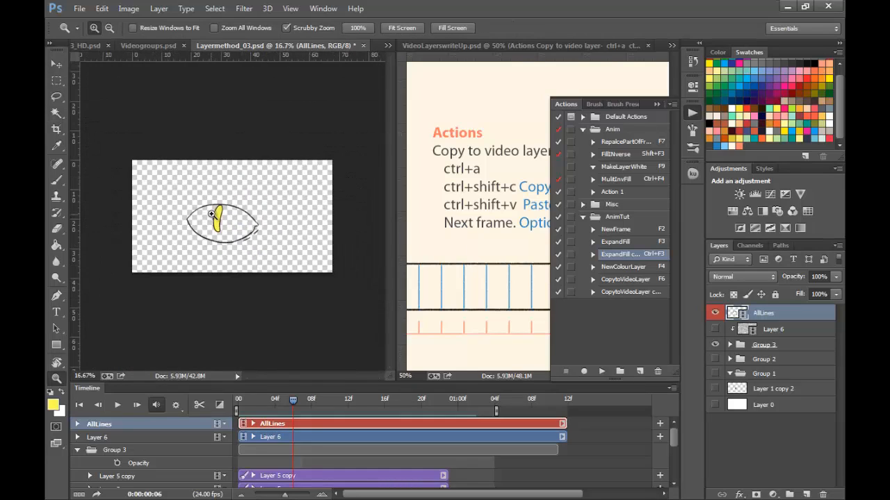
click(224, 221)
click(223, 220)
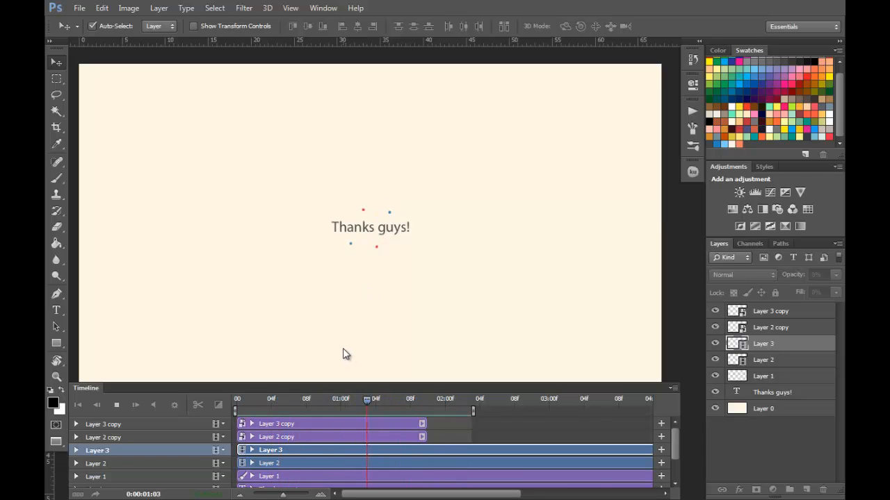
Stop the timeline playback of the "Thanks guys!" animation.
key(space)
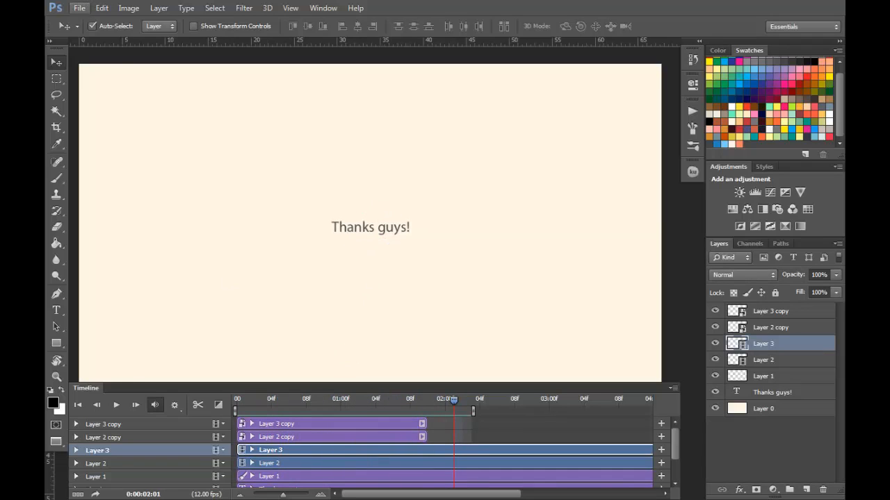